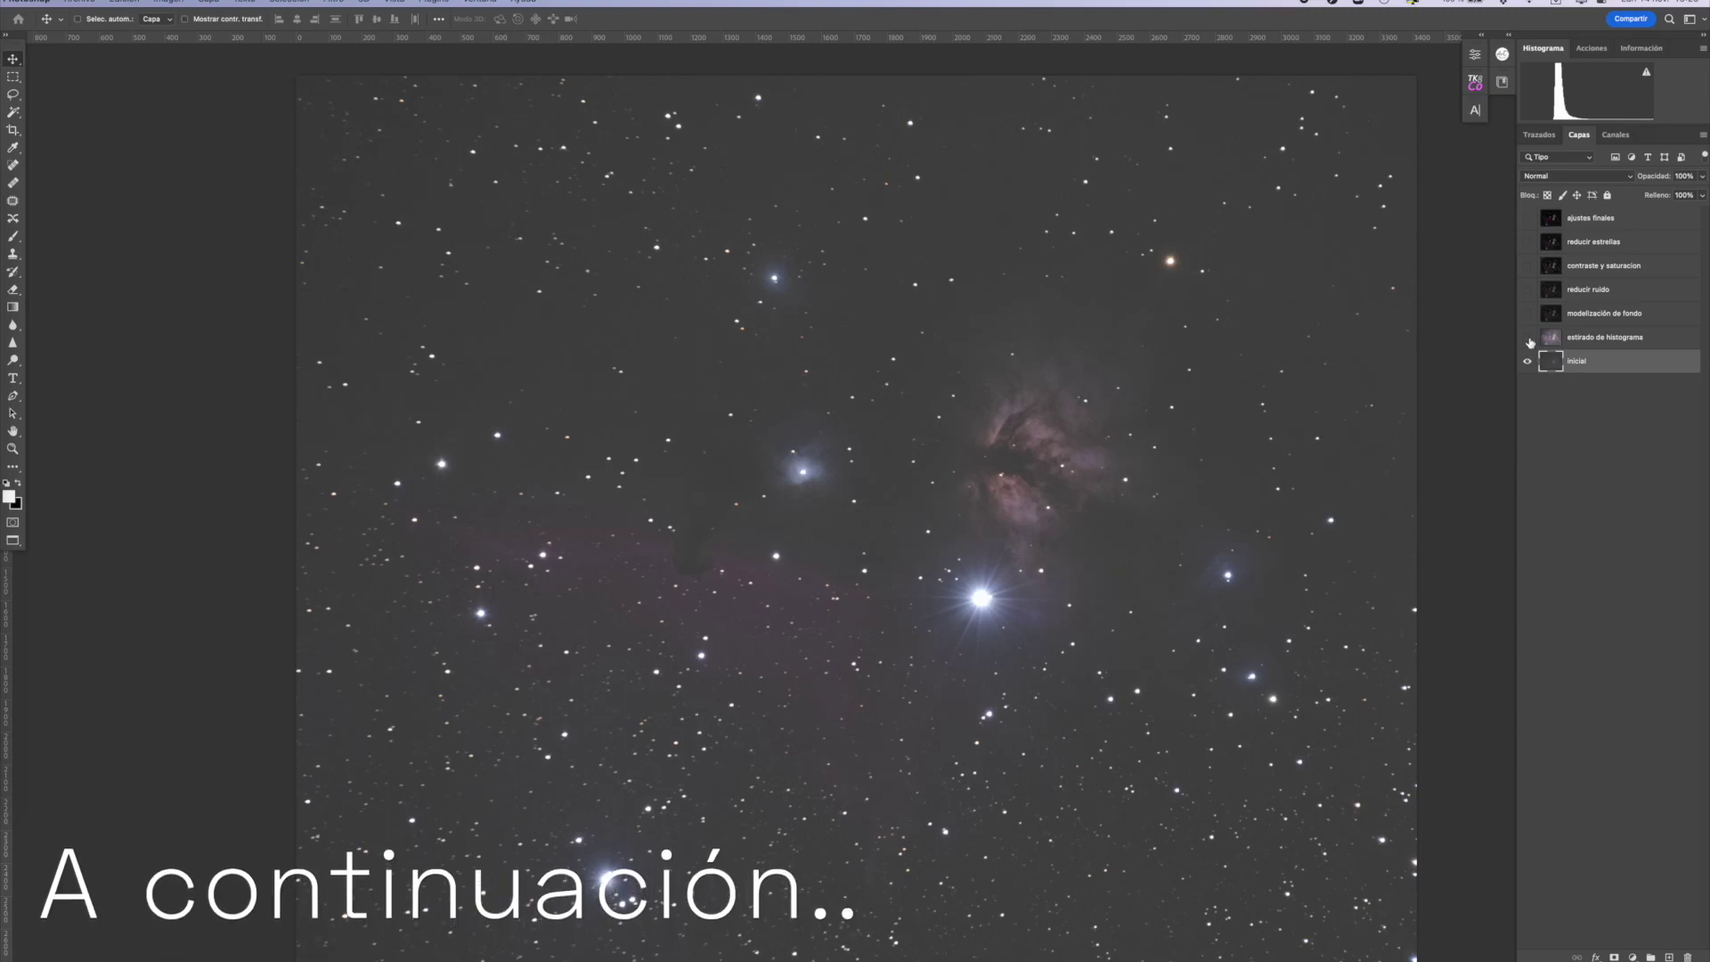
- Show the histogram-stretched and background-modelling layers, then select the 'ajustes finales' layer
left_click(1528, 340)
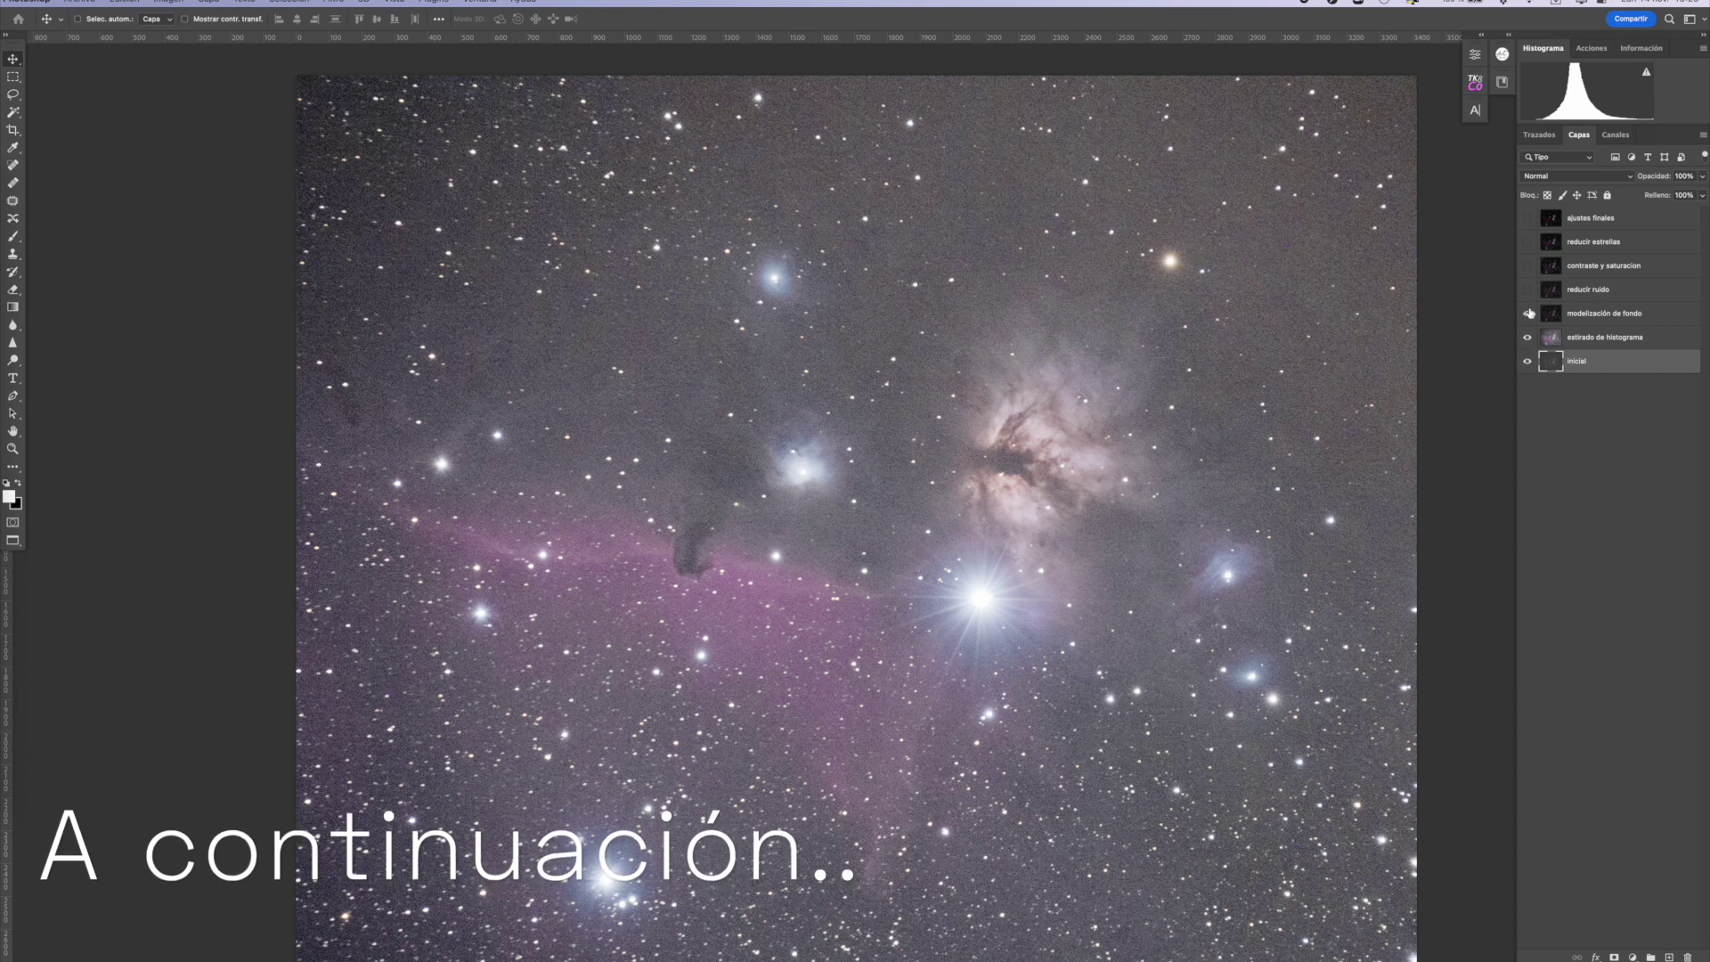
left_click(1527, 314)
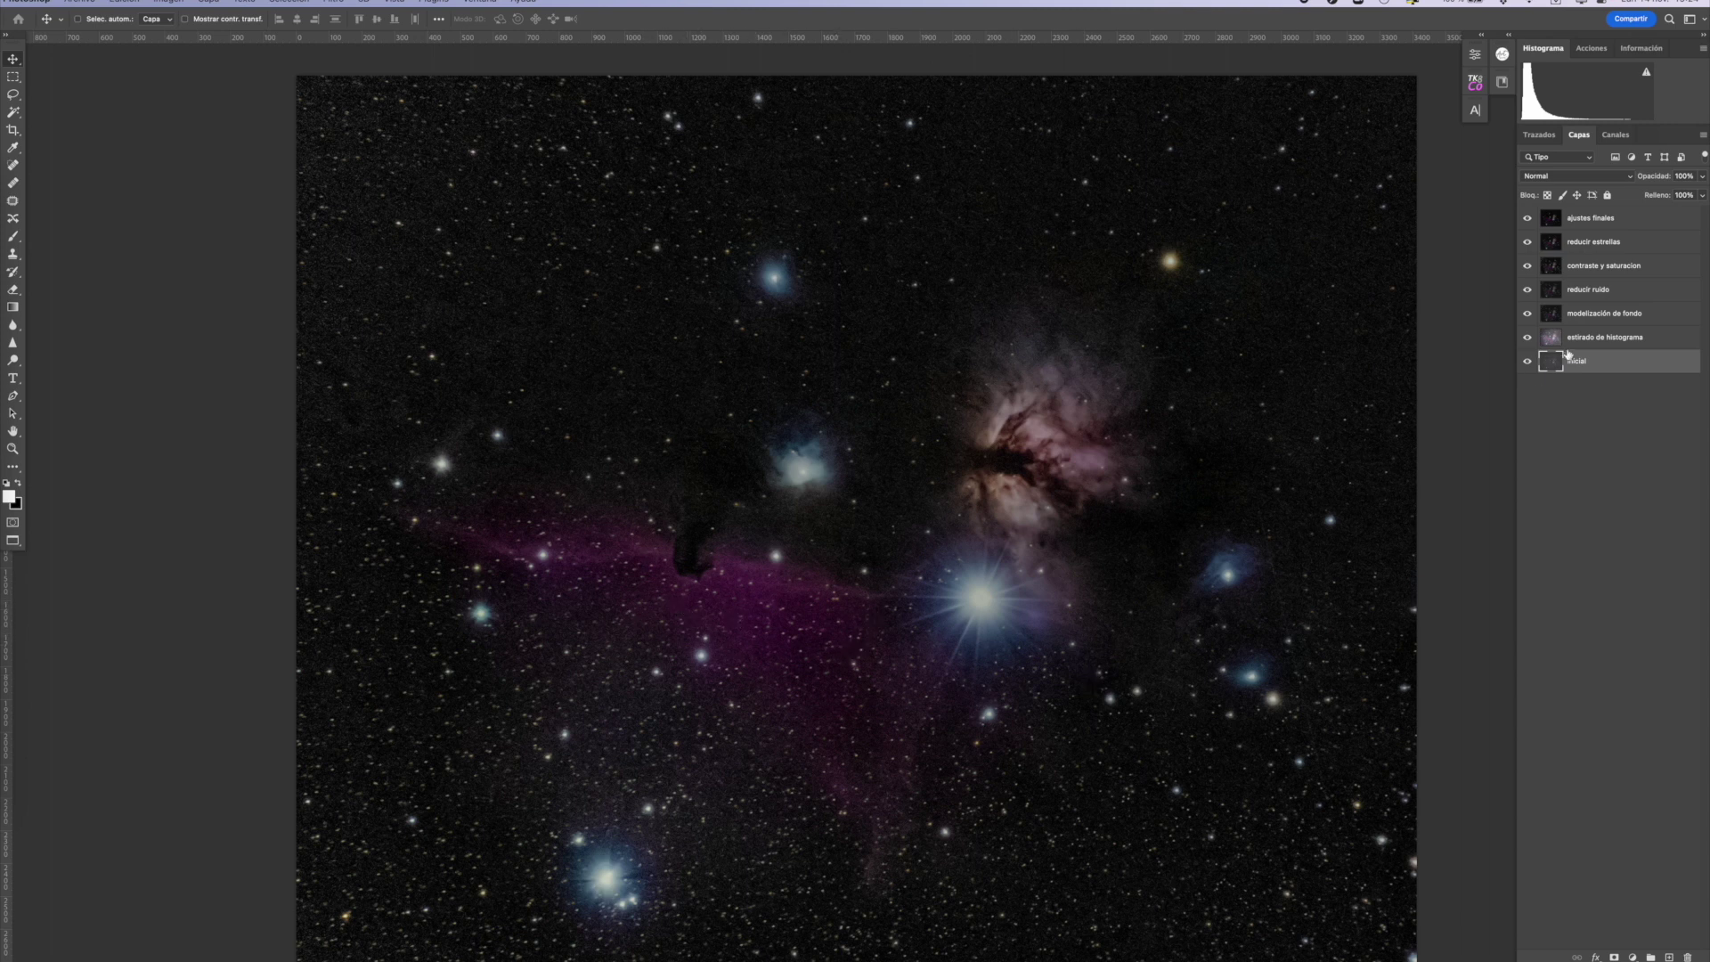
left_click(1628, 222)
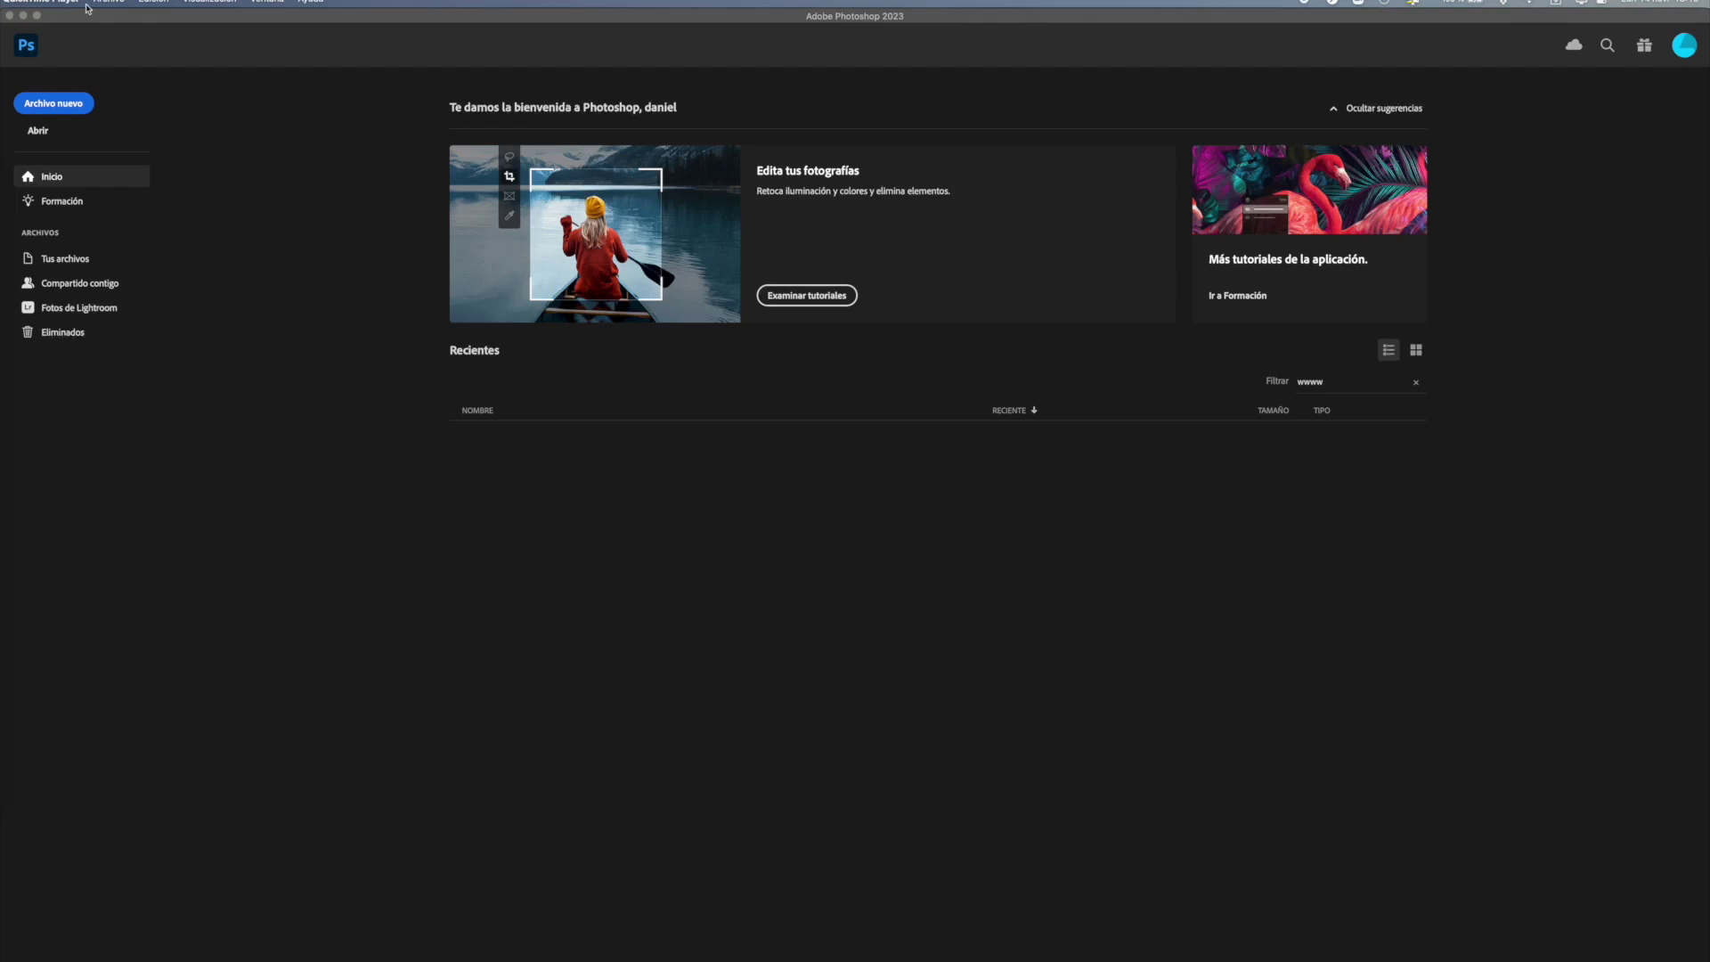
- Load _DSC1761.tif through _DSC1767.tif via Load Files into Stack as layers in a new document
left_click(124, 18)
left_click(93, 5)
mouse_move(123, 317)
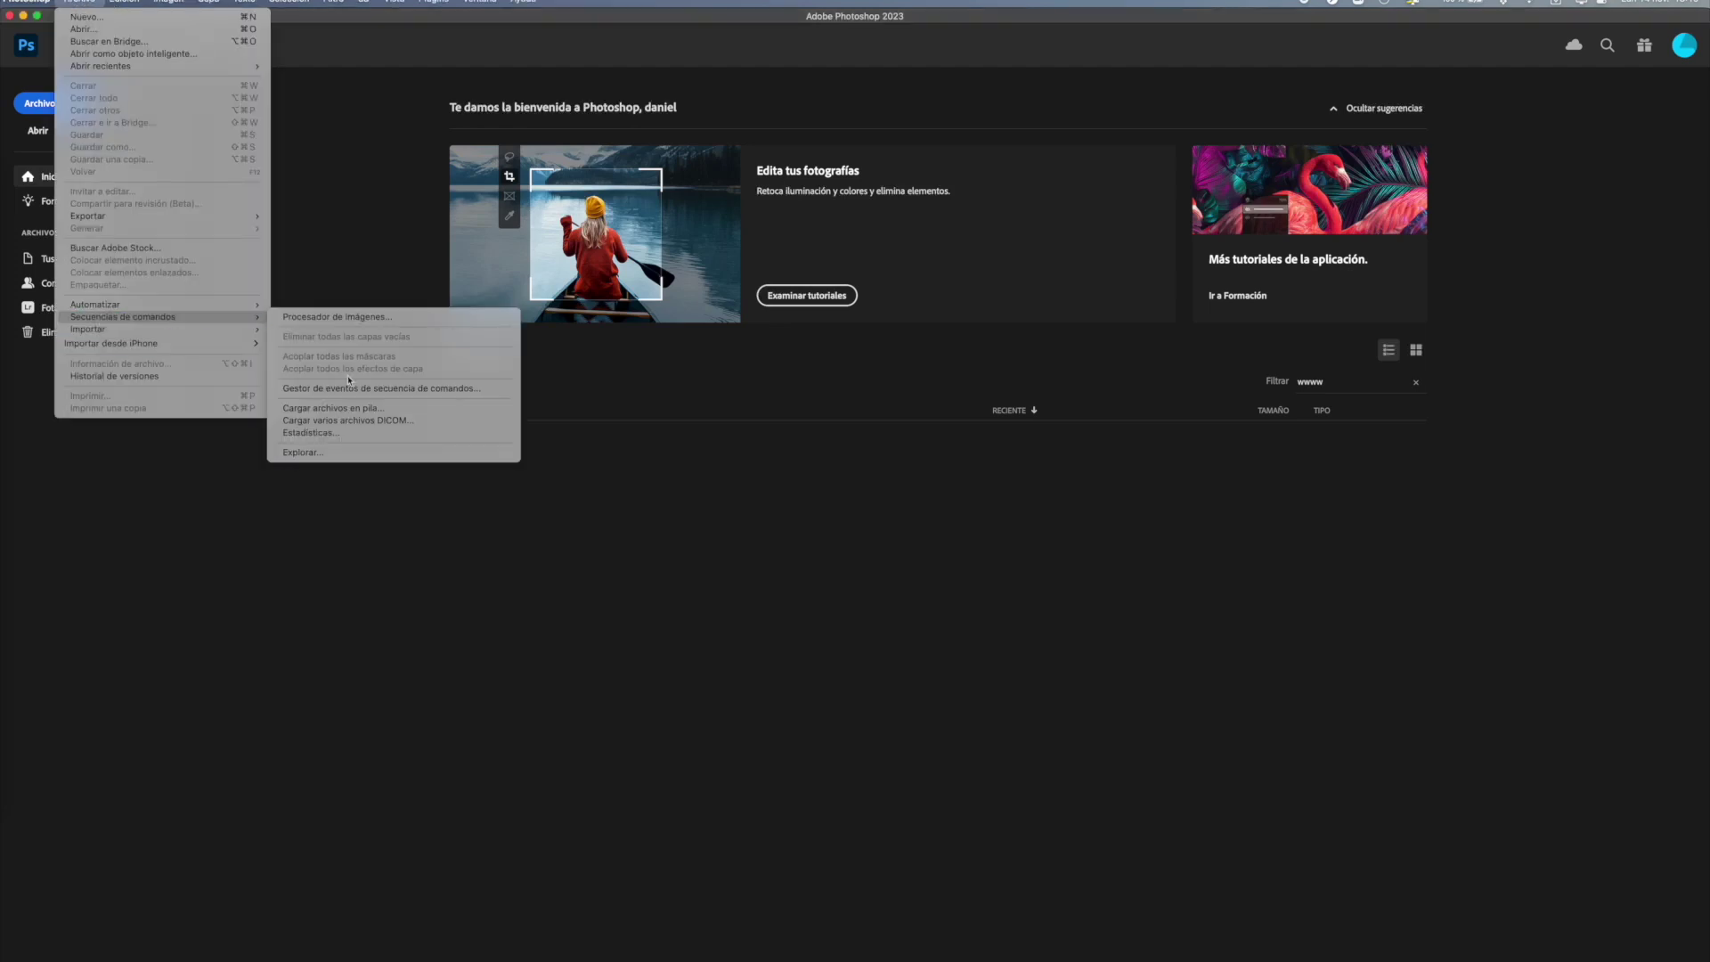
left_click(359, 411)
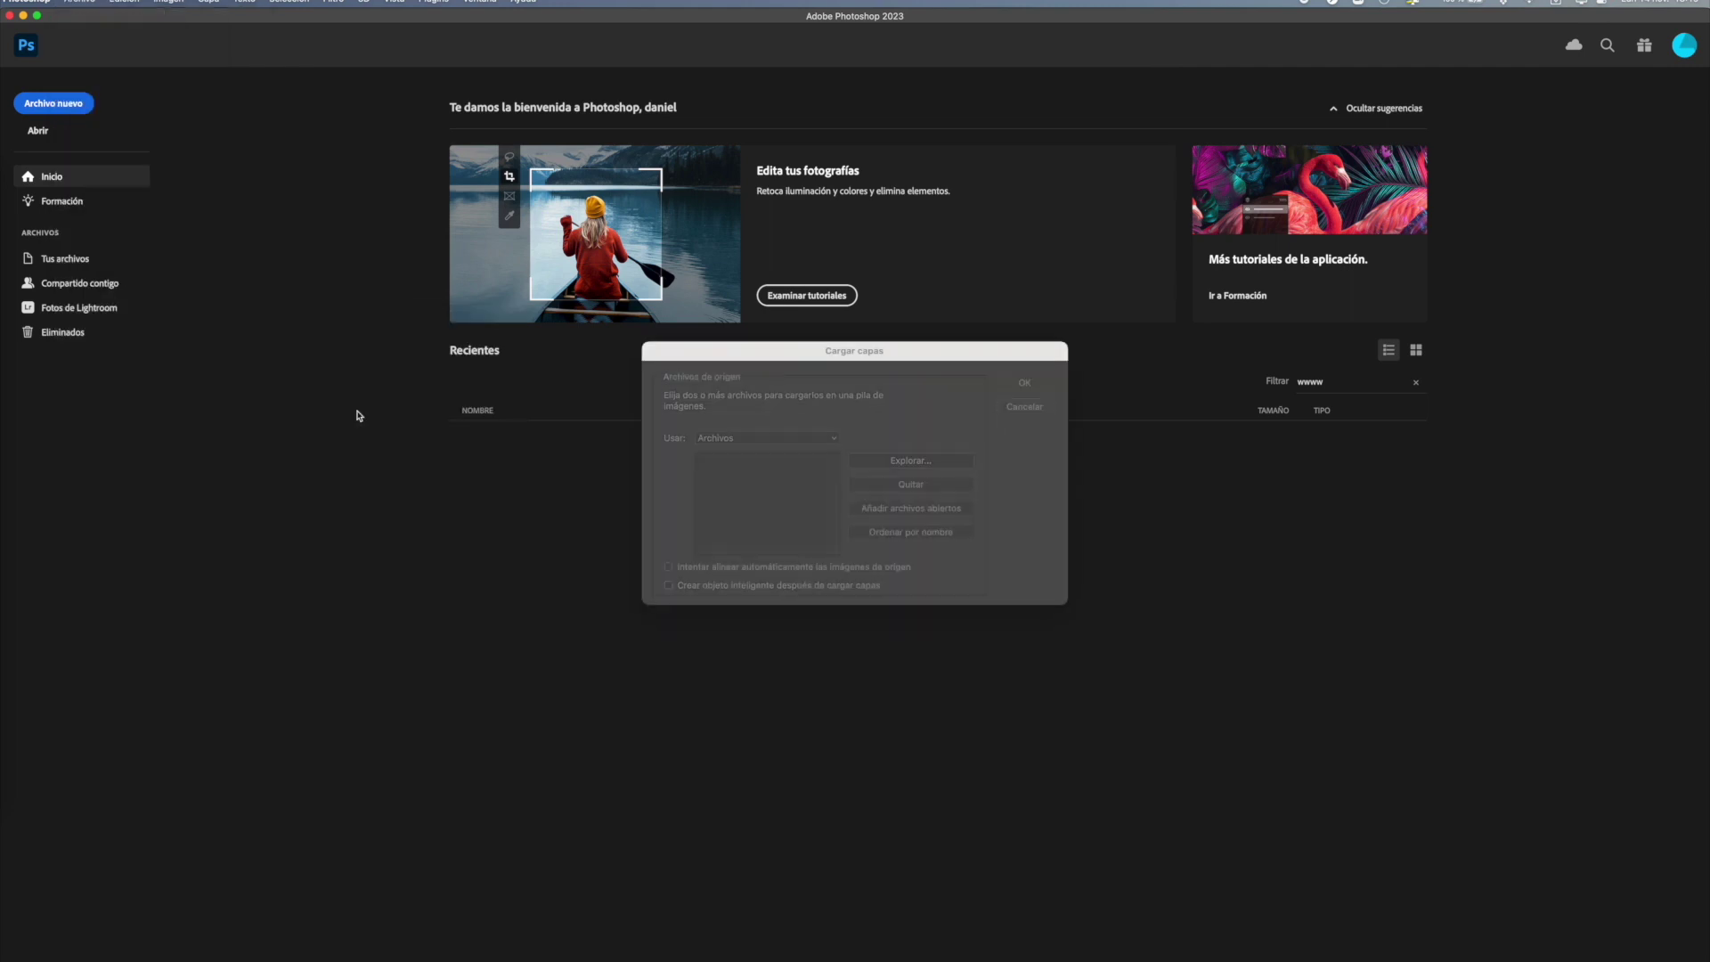
left_click(916, 463)
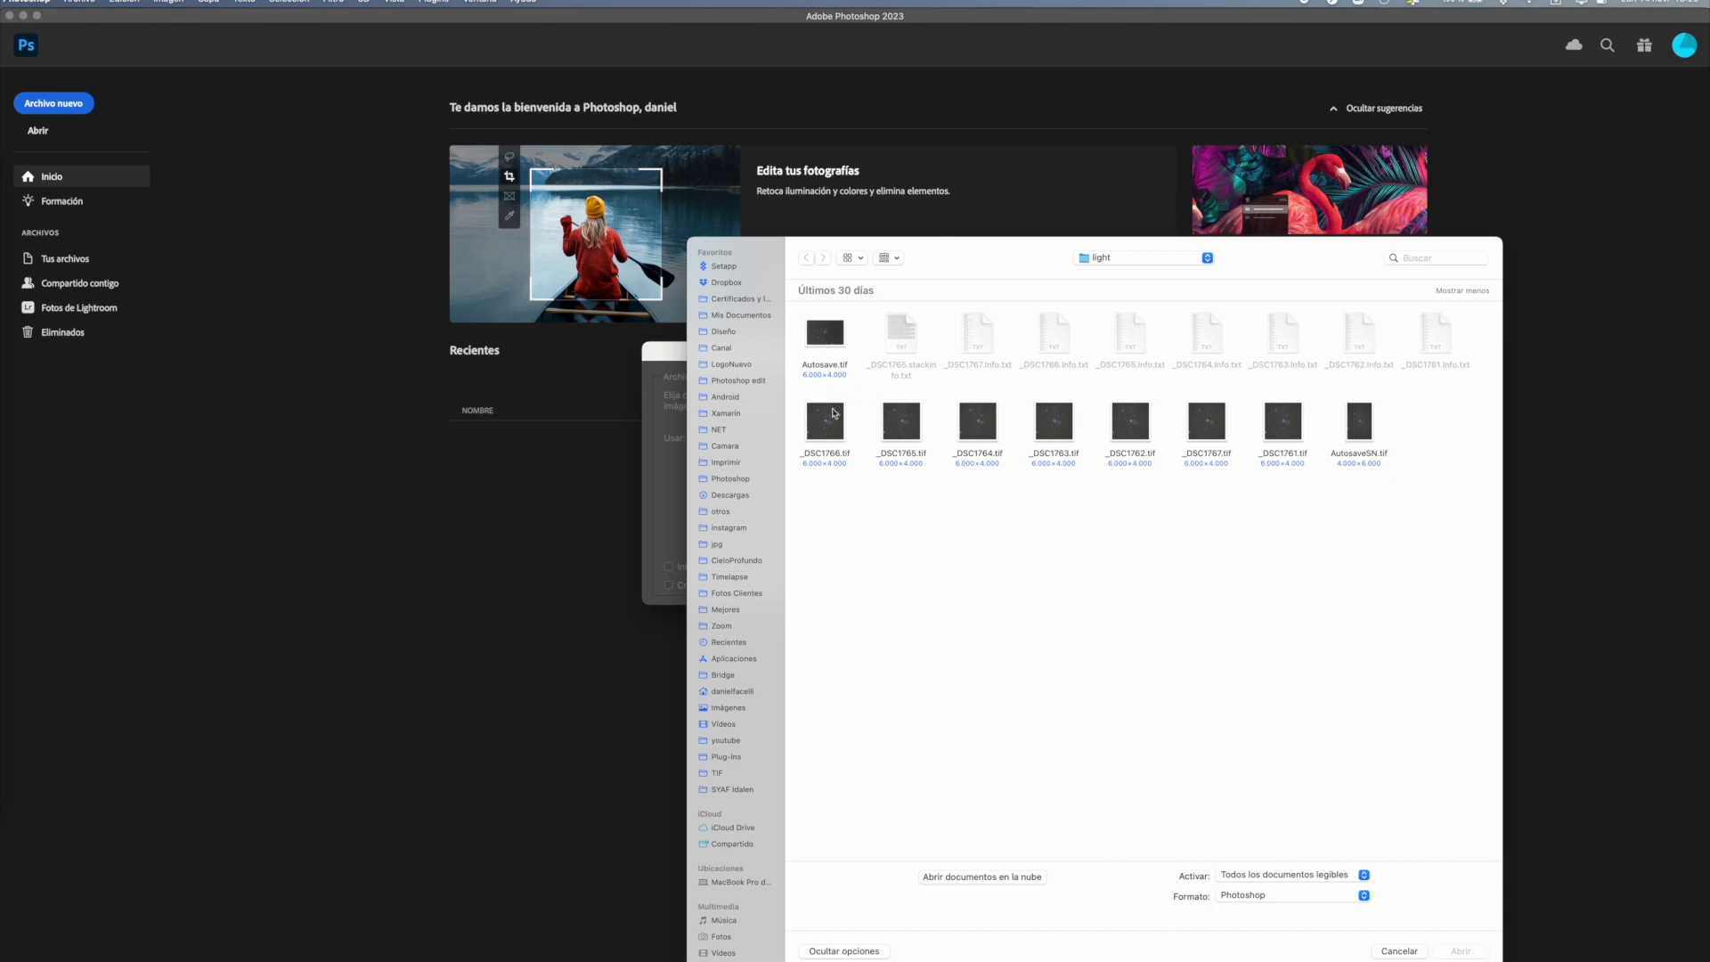
left_click_drag(812, 546, 1296, 422)
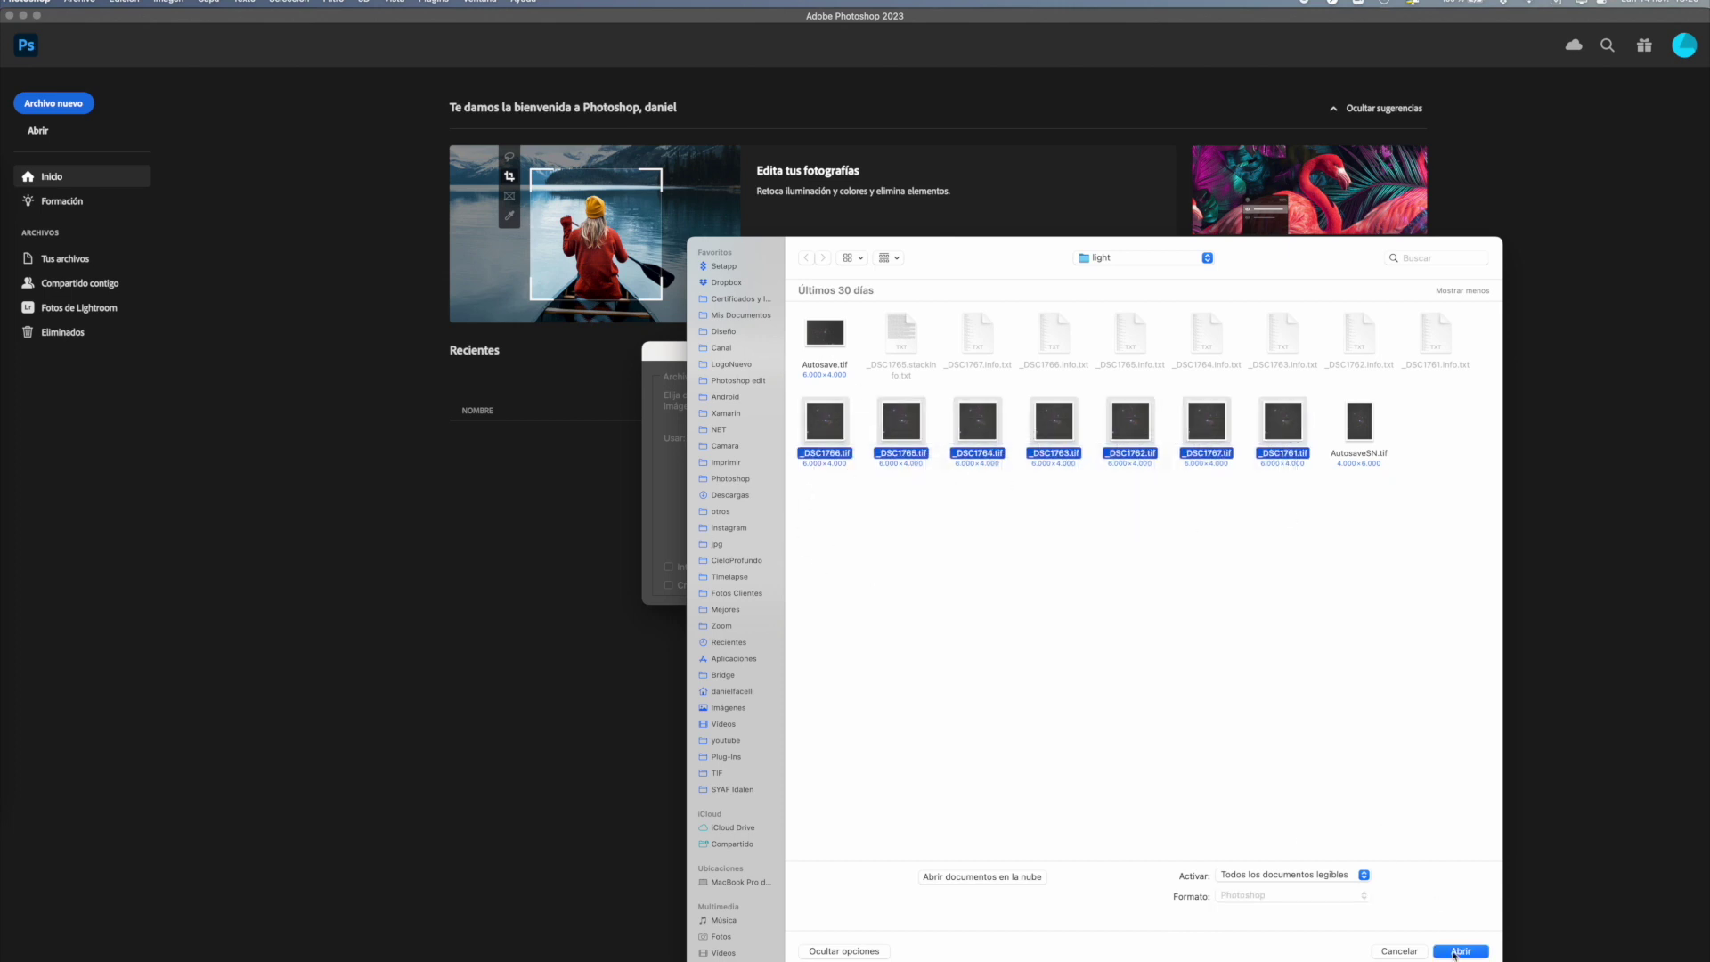
left_click(1469, 953)
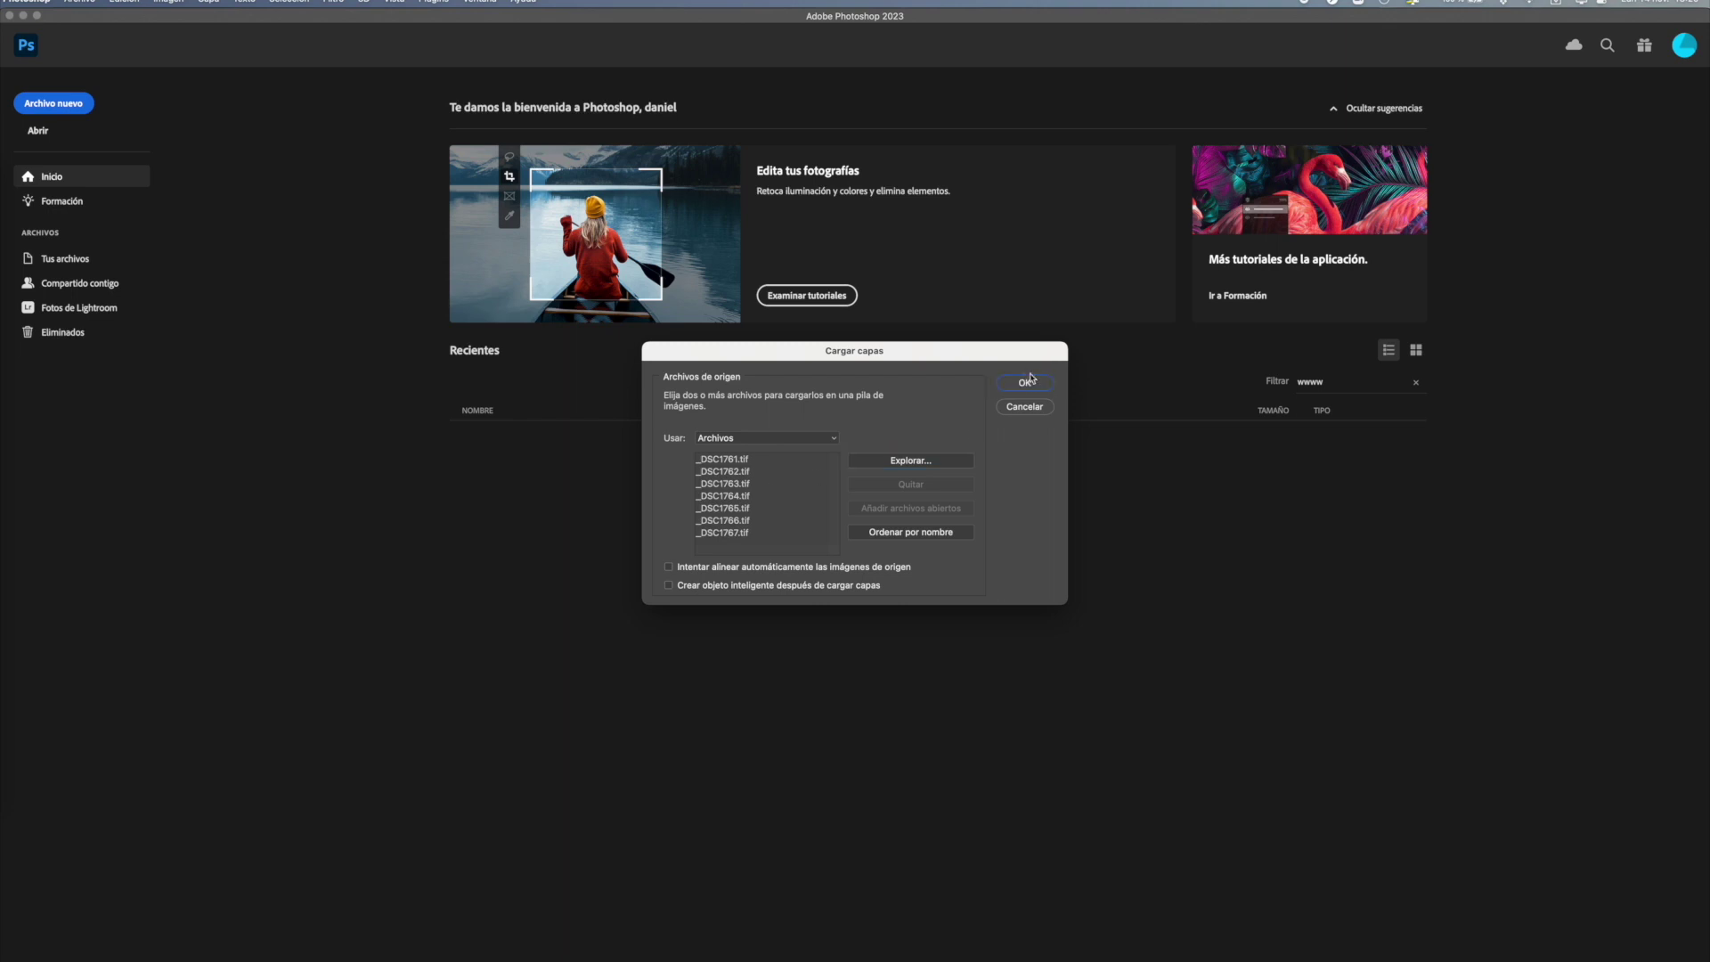
left_click(1027, 381)
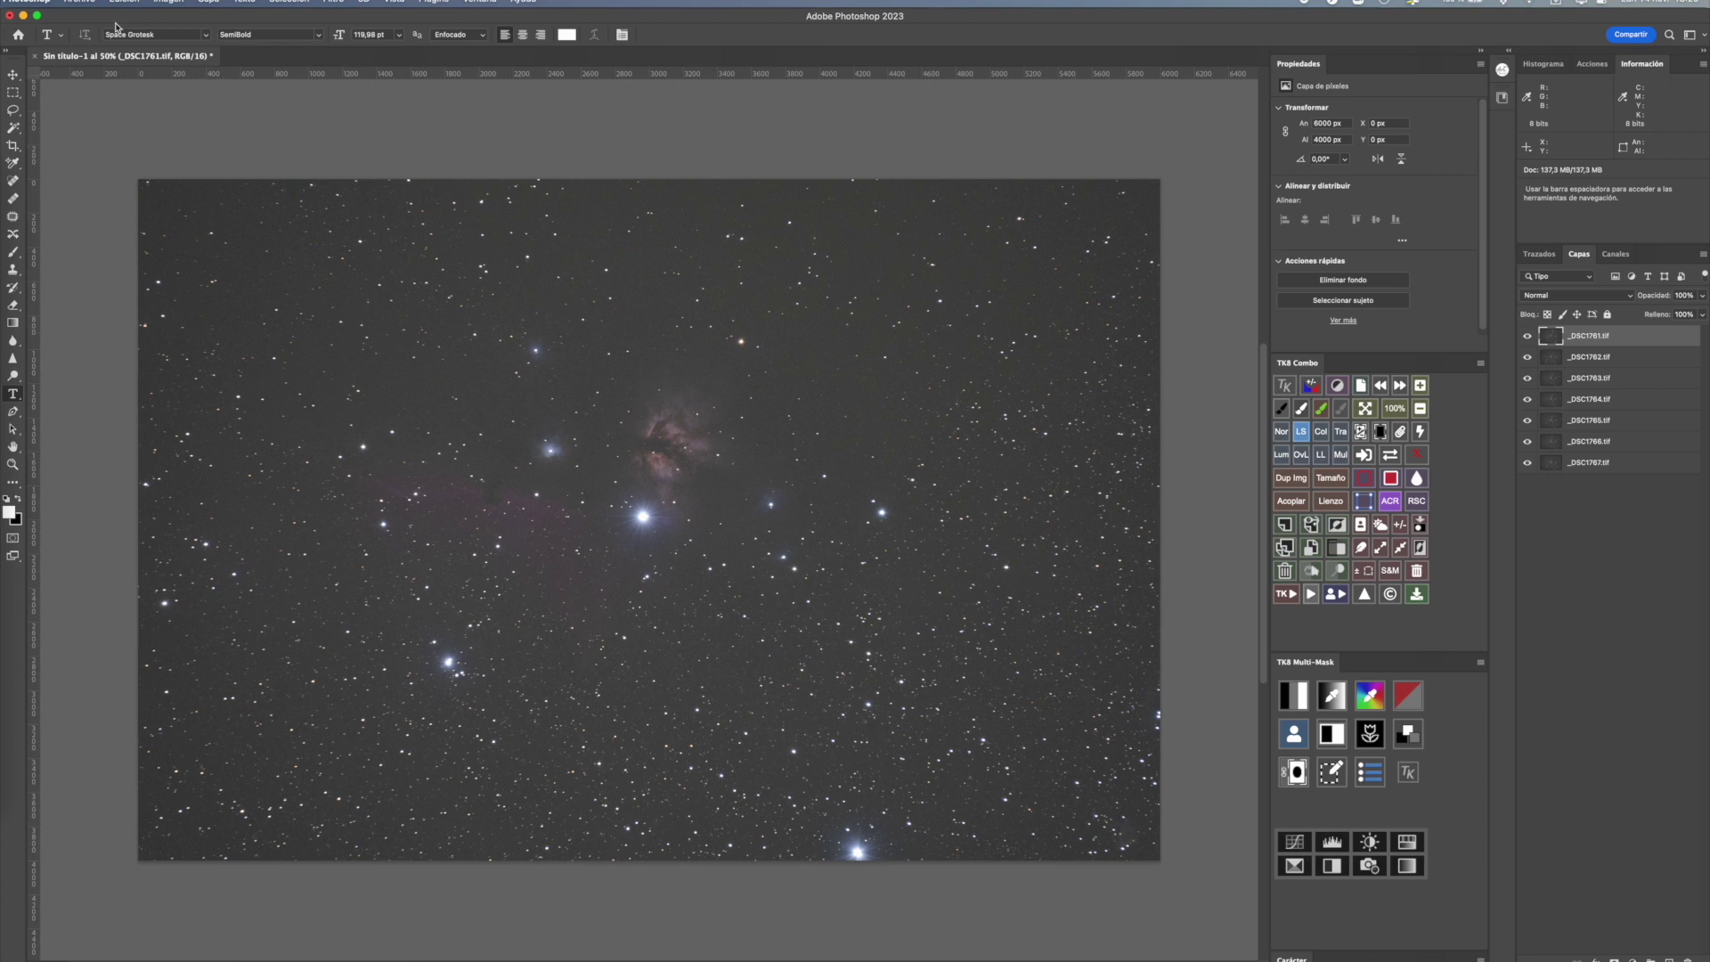
- Save the stacked document to the cloud as 'LA FLAMA'
left_click(84, 4)
left_click(102, 147)
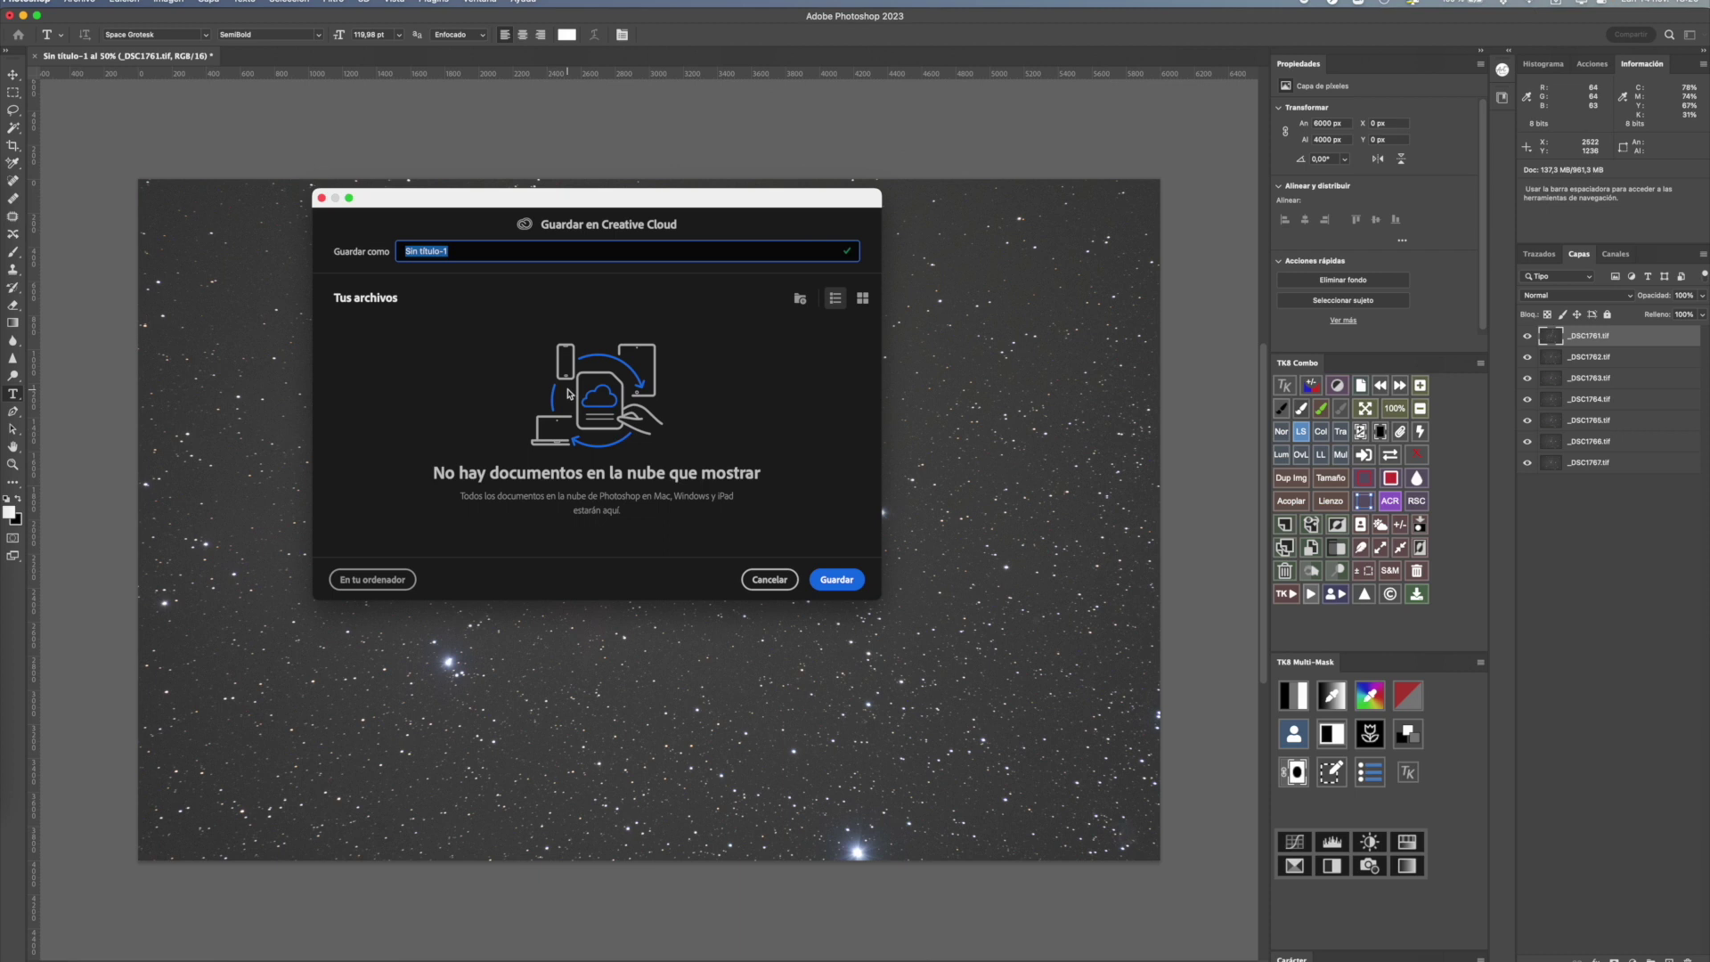
type("LA FLAMA")
left_click(823, 580)
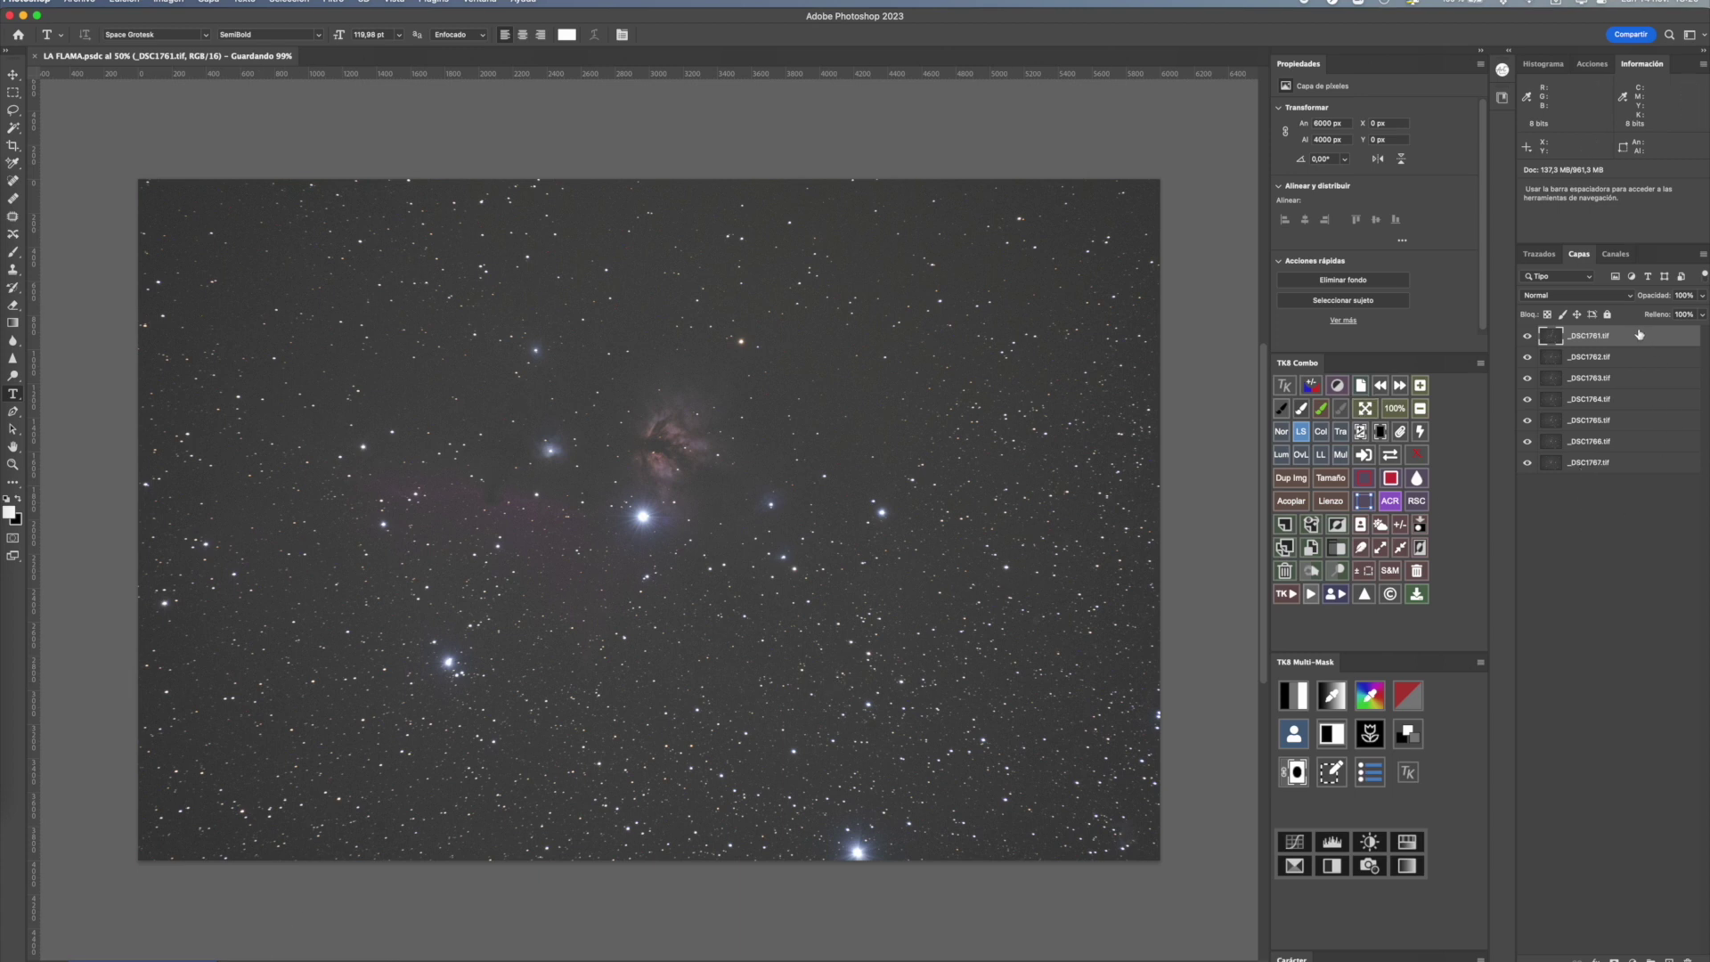
- Toggle frame visibility to compare the frames, then show and select all seven layers
left_click(1614, 467, "shift")
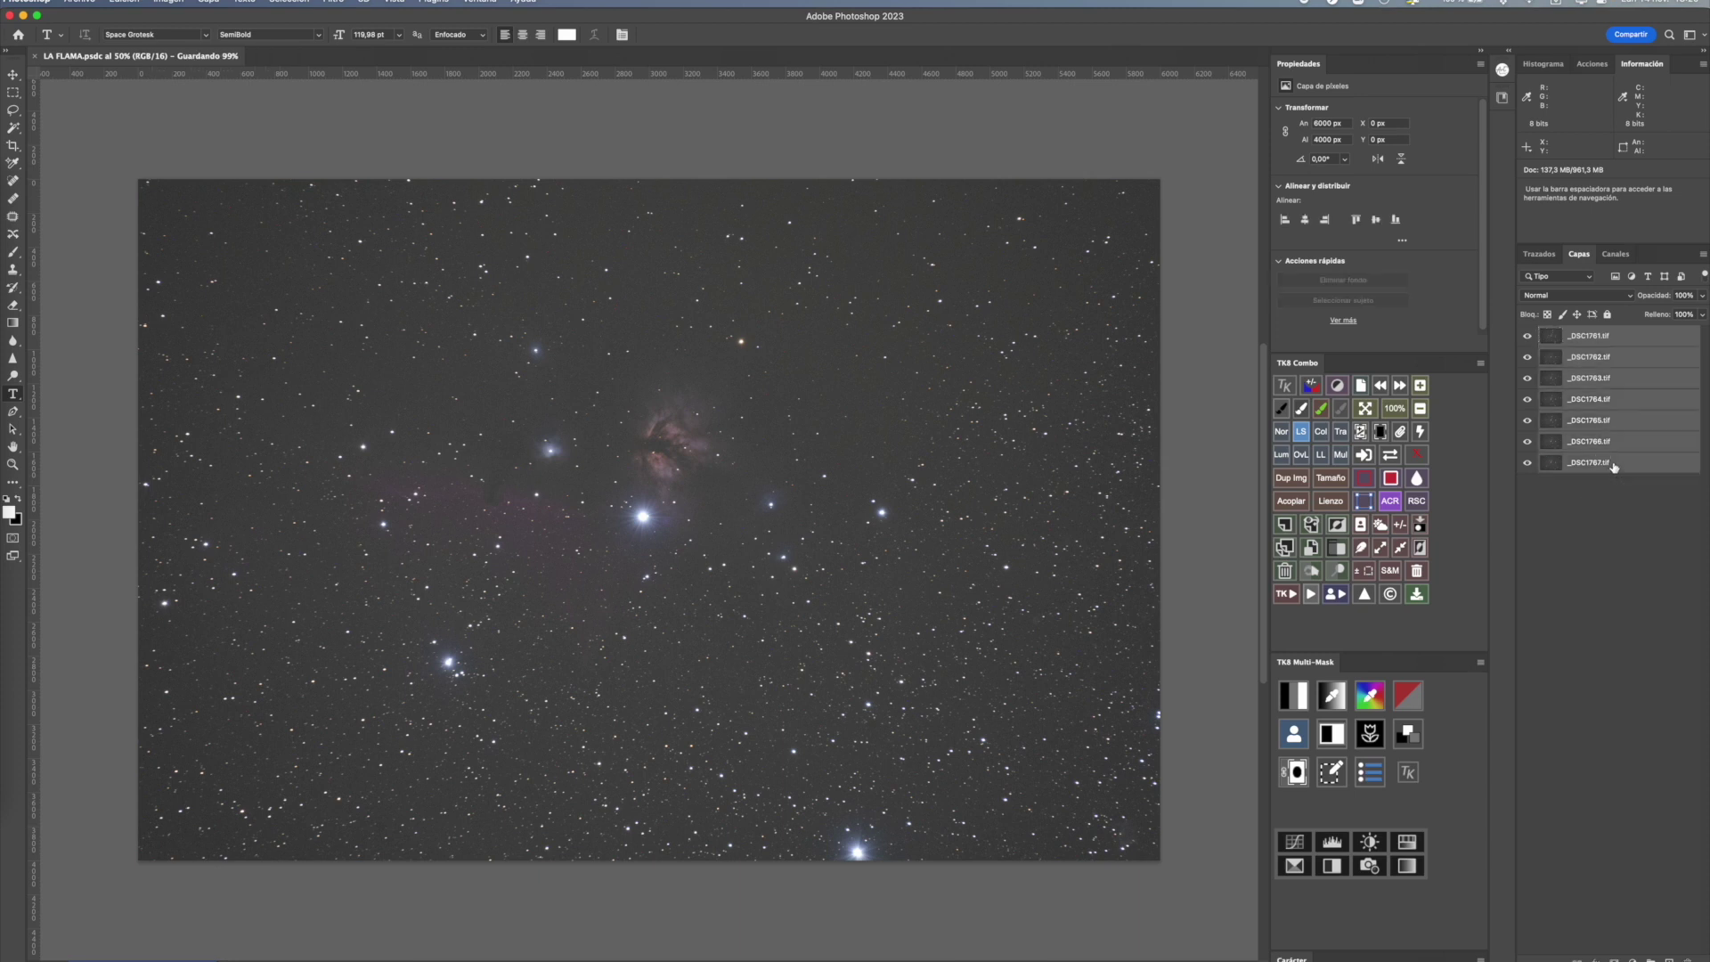
left_click(1527, 336)
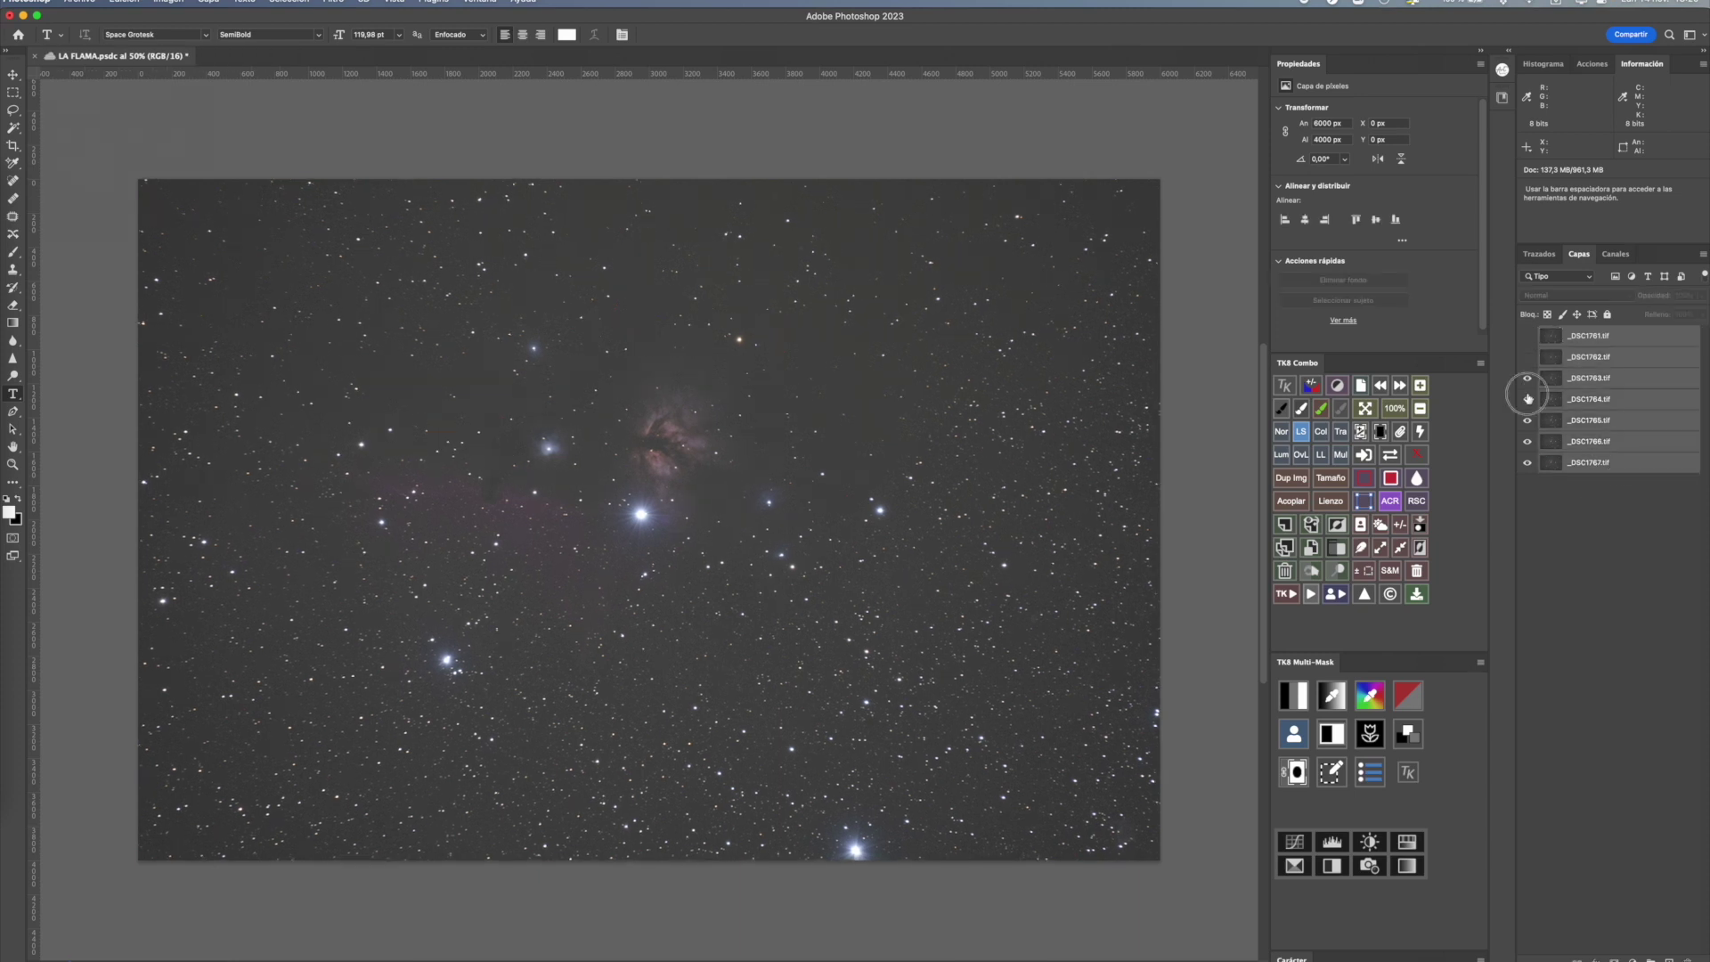
left_click(1527, 399)
left_click(1528, 442)
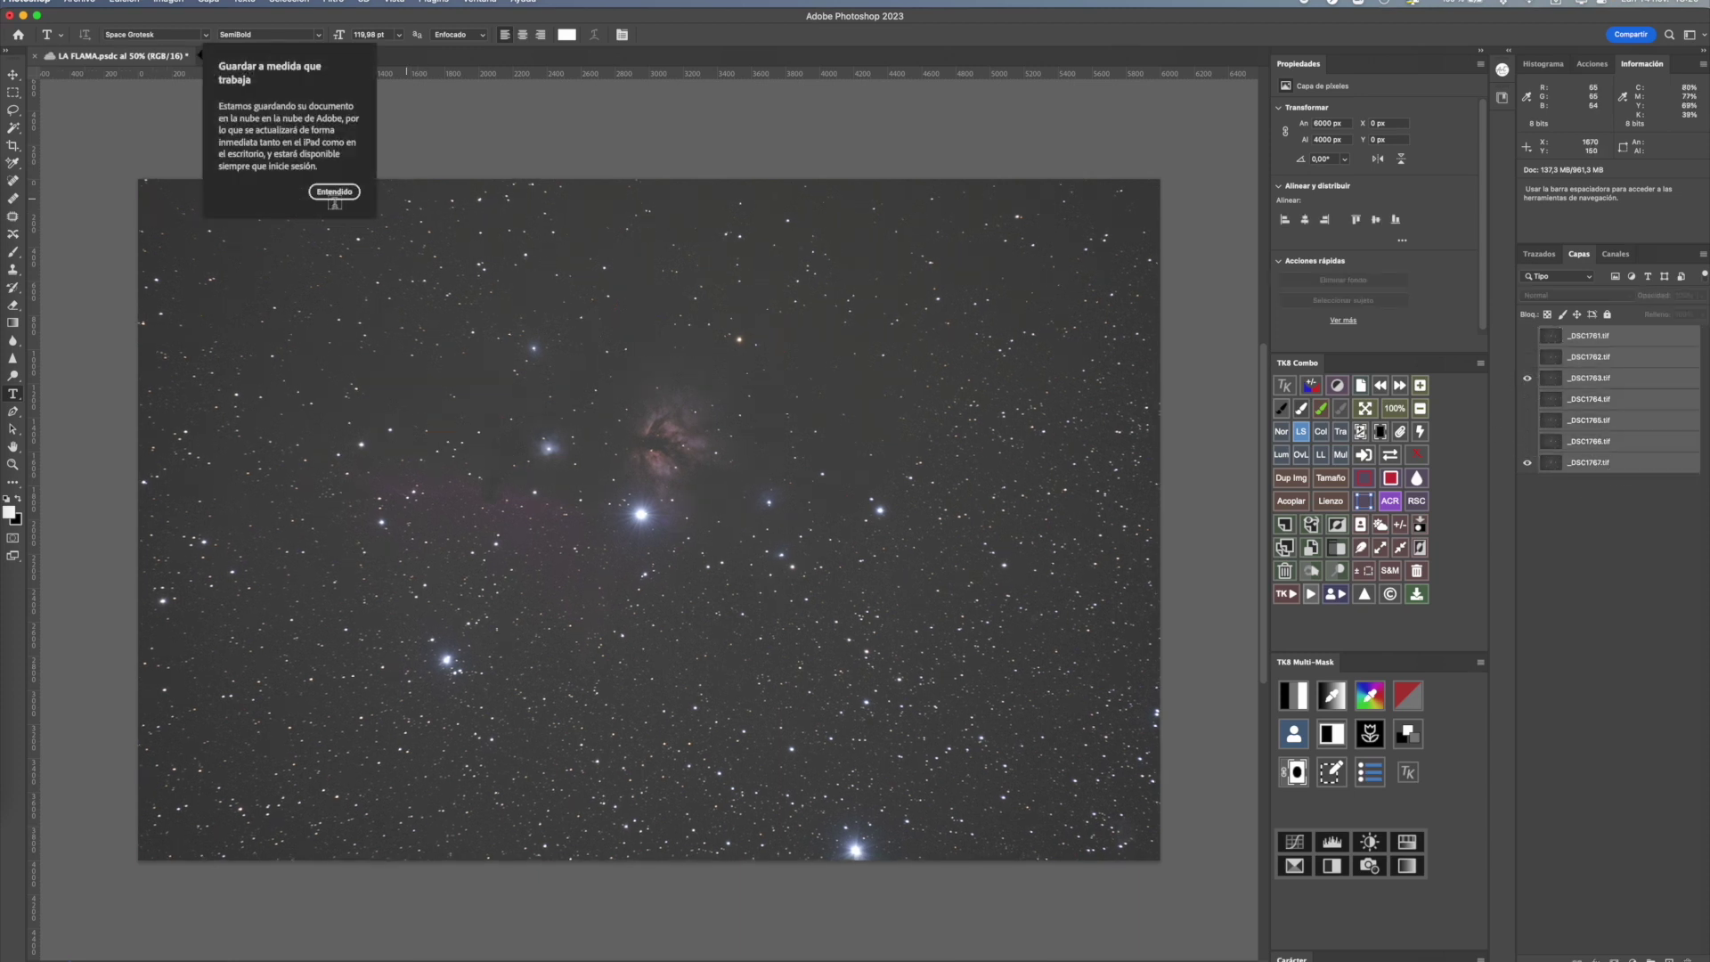
left_click(335, 196)
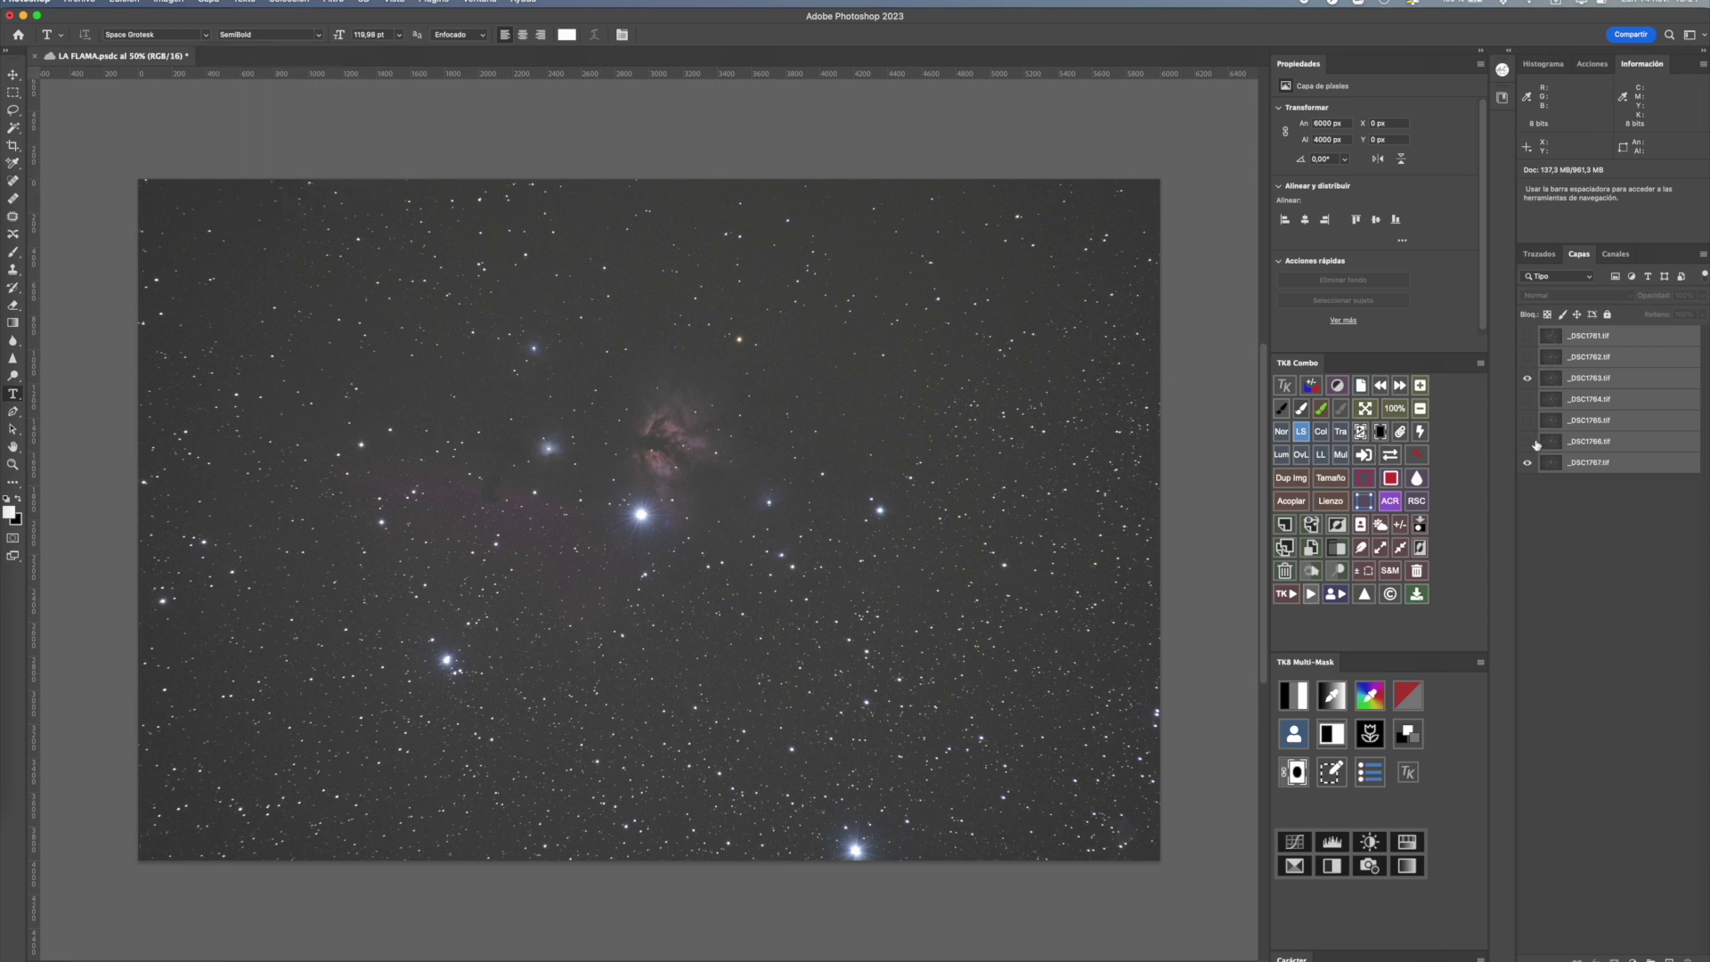
left_click(1527, 377)
left_click(1527, 463)
left_click(1527, 421)
left_click(1527, 336)
left_click(1602, 339)
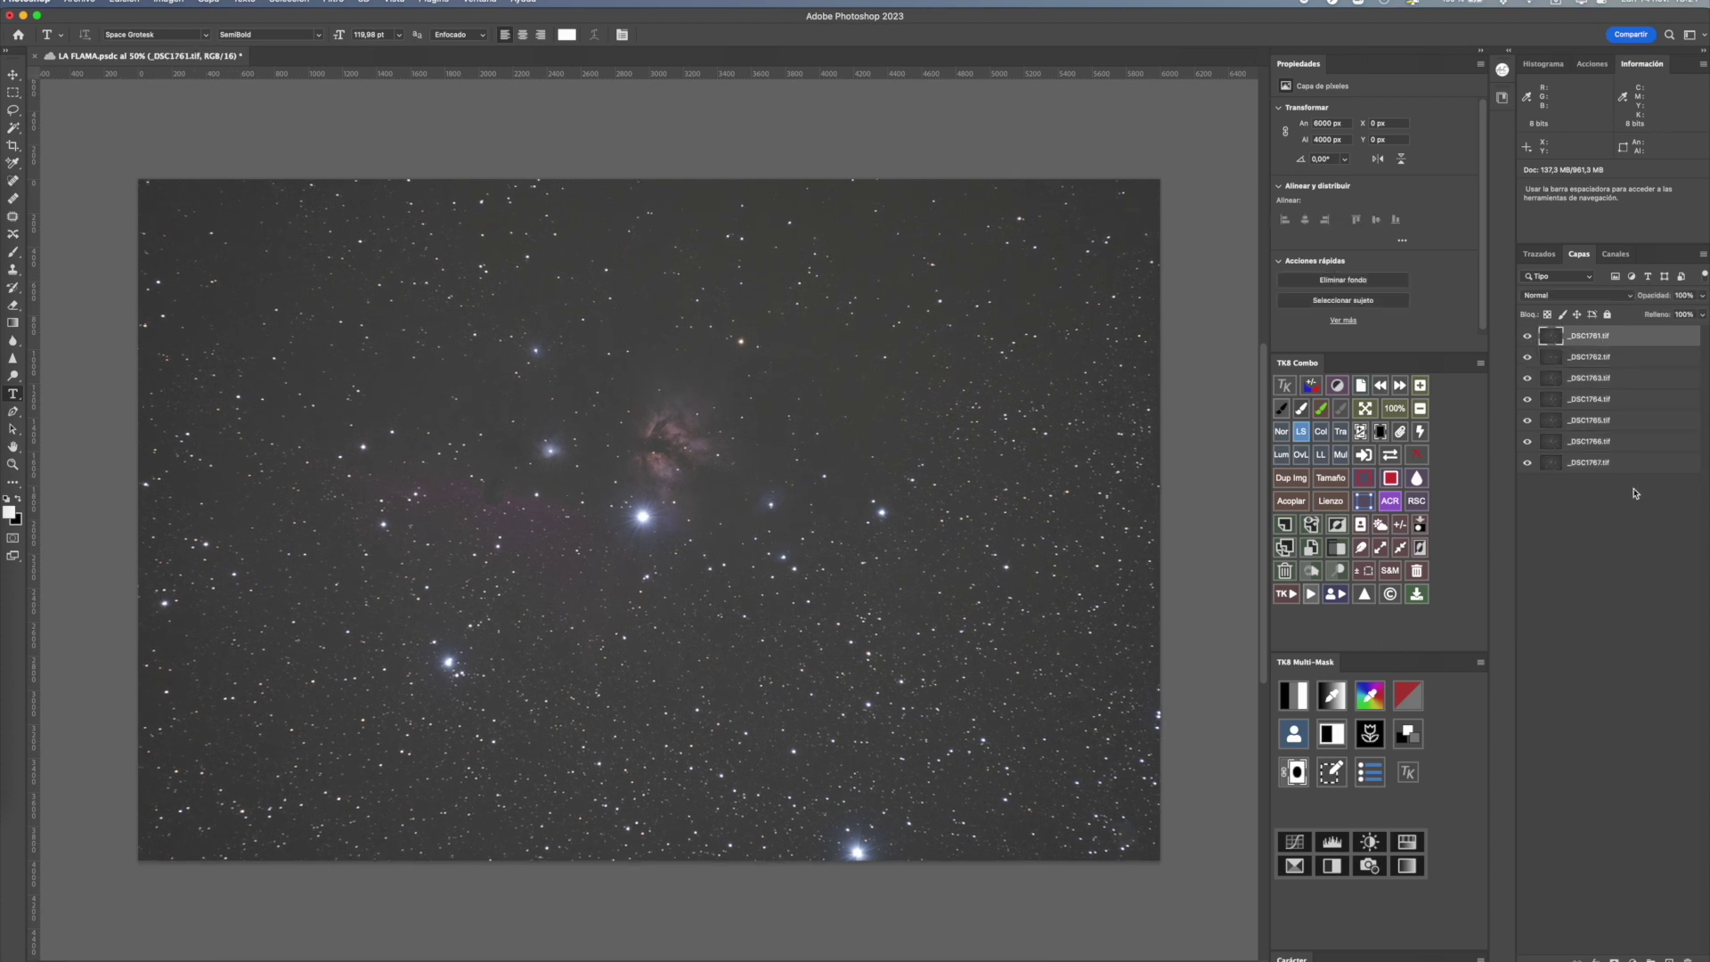
left_click(1610, 469, "shift")
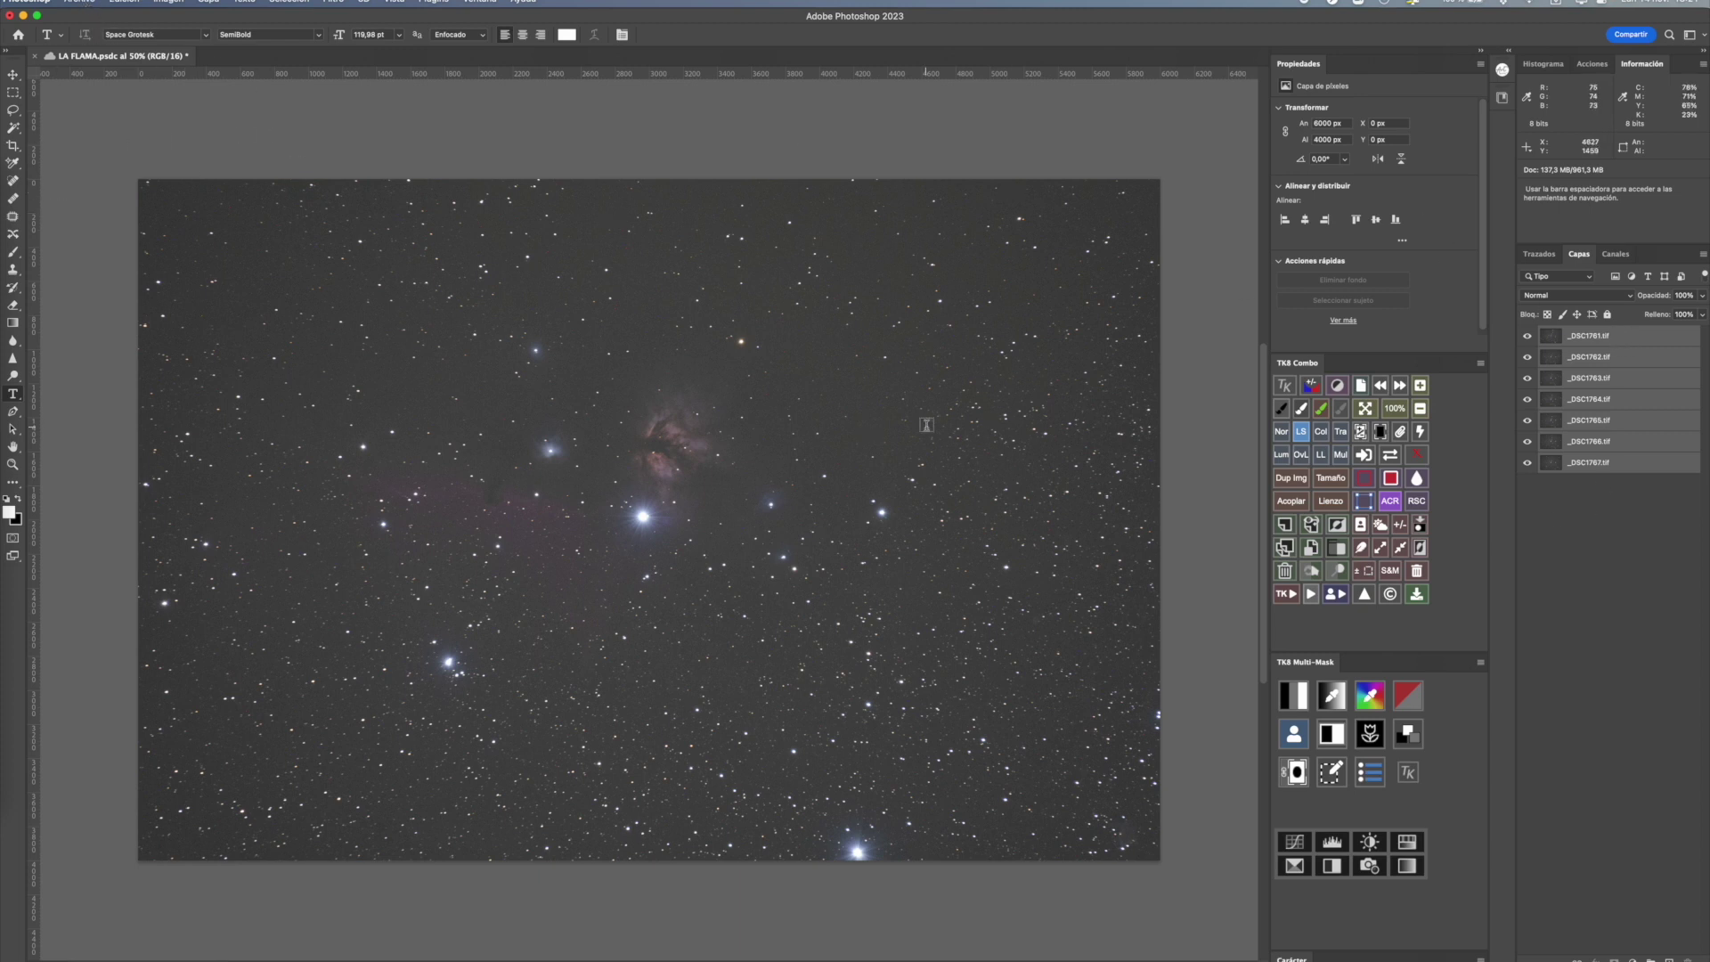
left_click(108, 2)
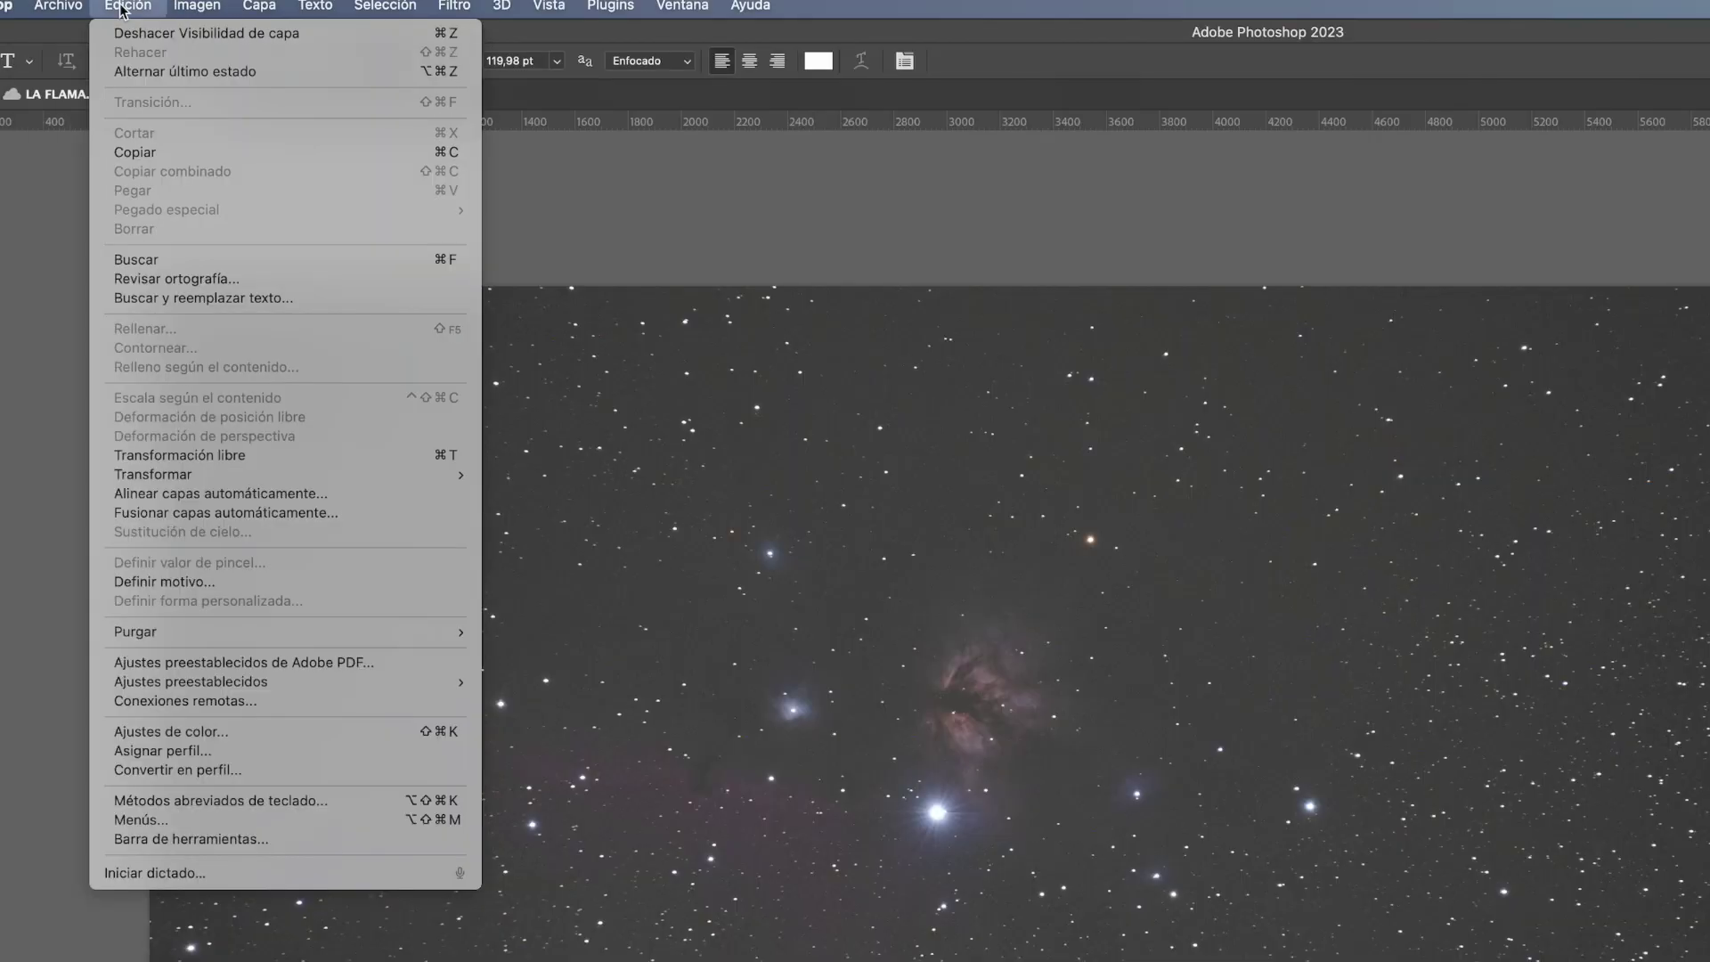
- Auto-align the seven frames with Automática projection and toggle frames to verify star registration
left_click(216, 494)
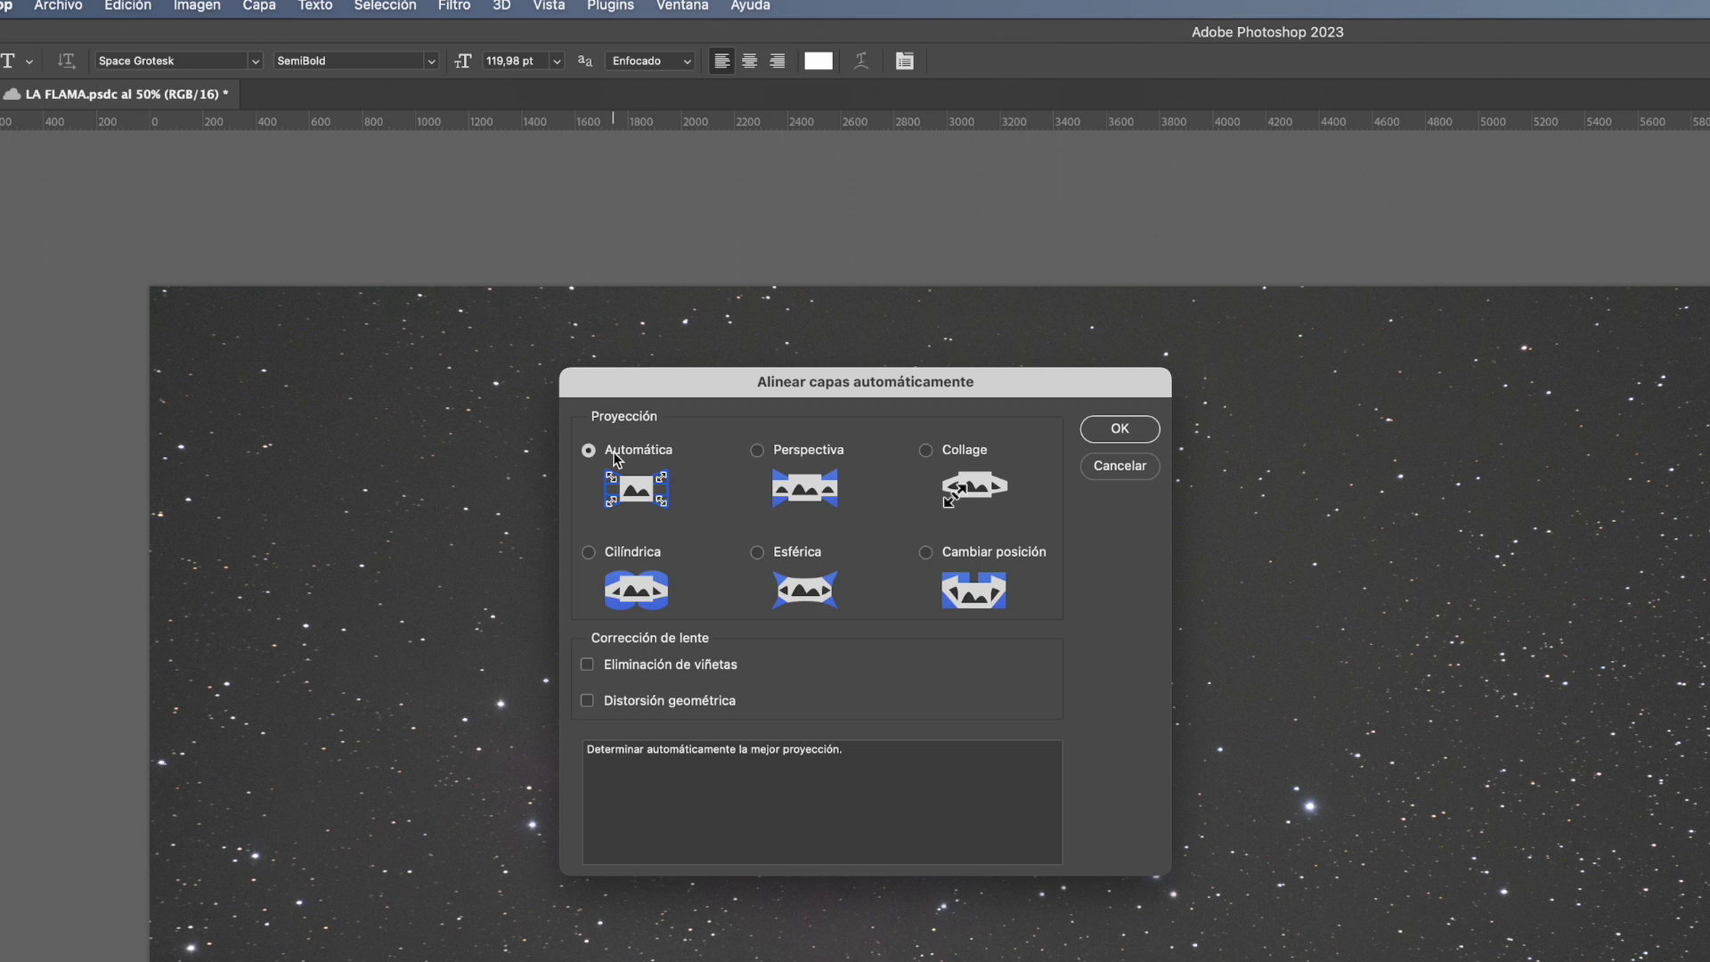
left_click(1106, 437)
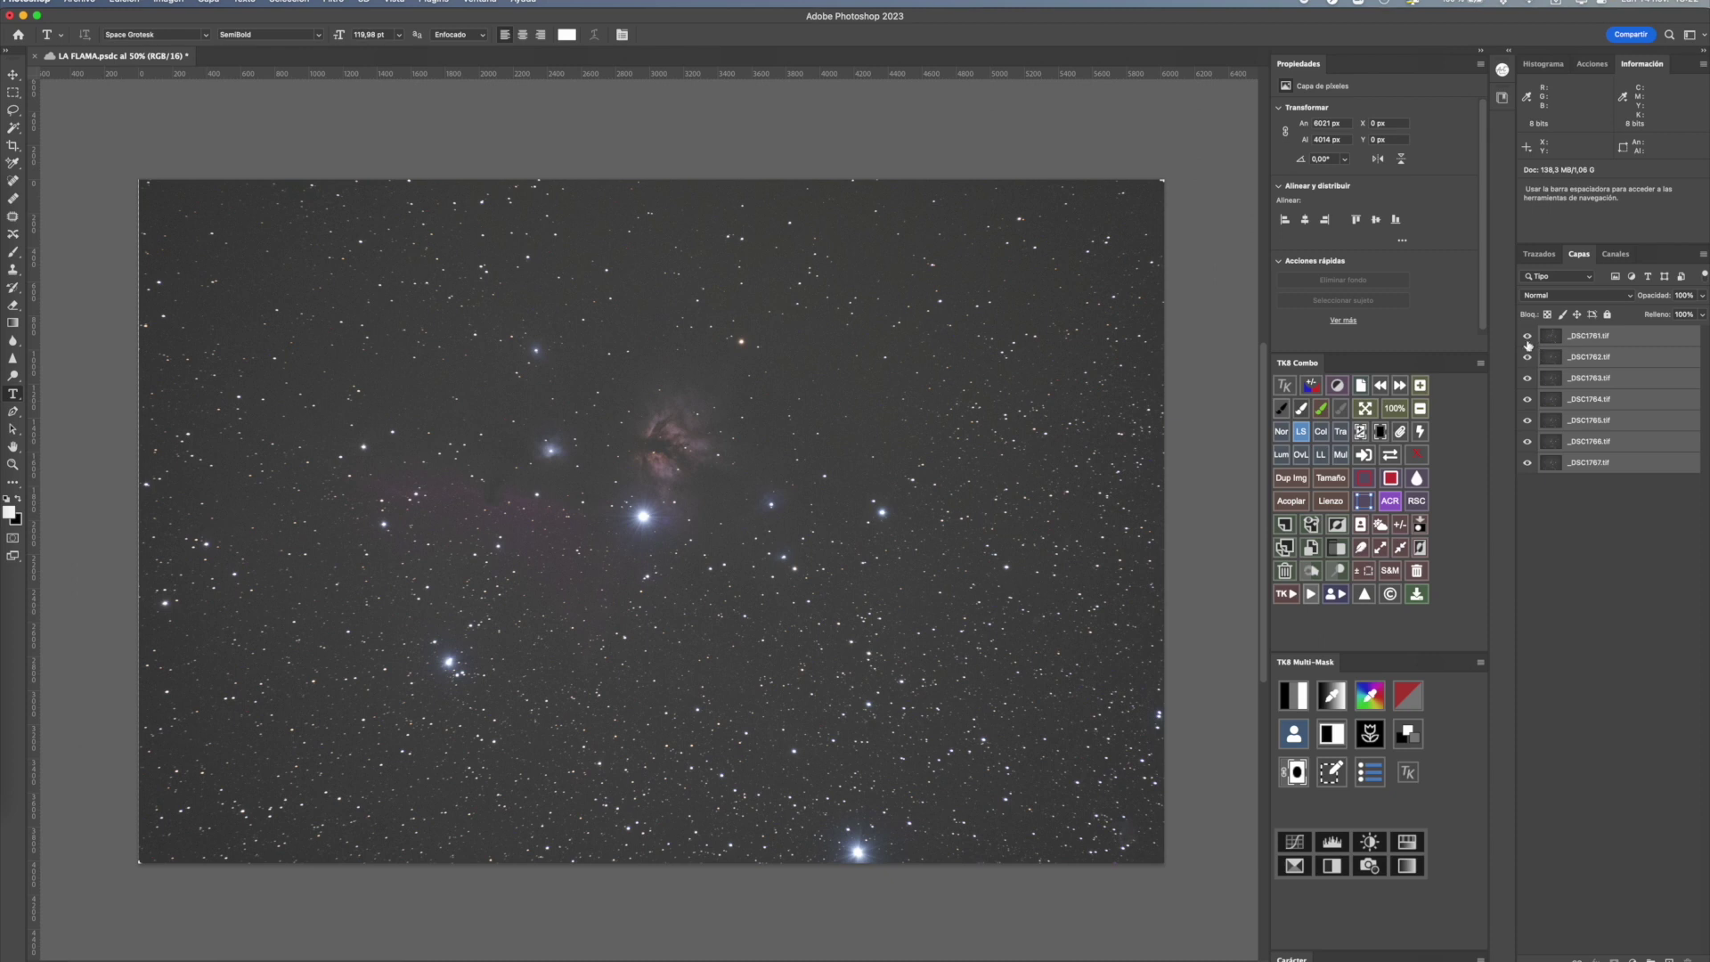
left_click_drag(1527, 341, 1527, 356)
left_click(1548, 334, "ctrl")
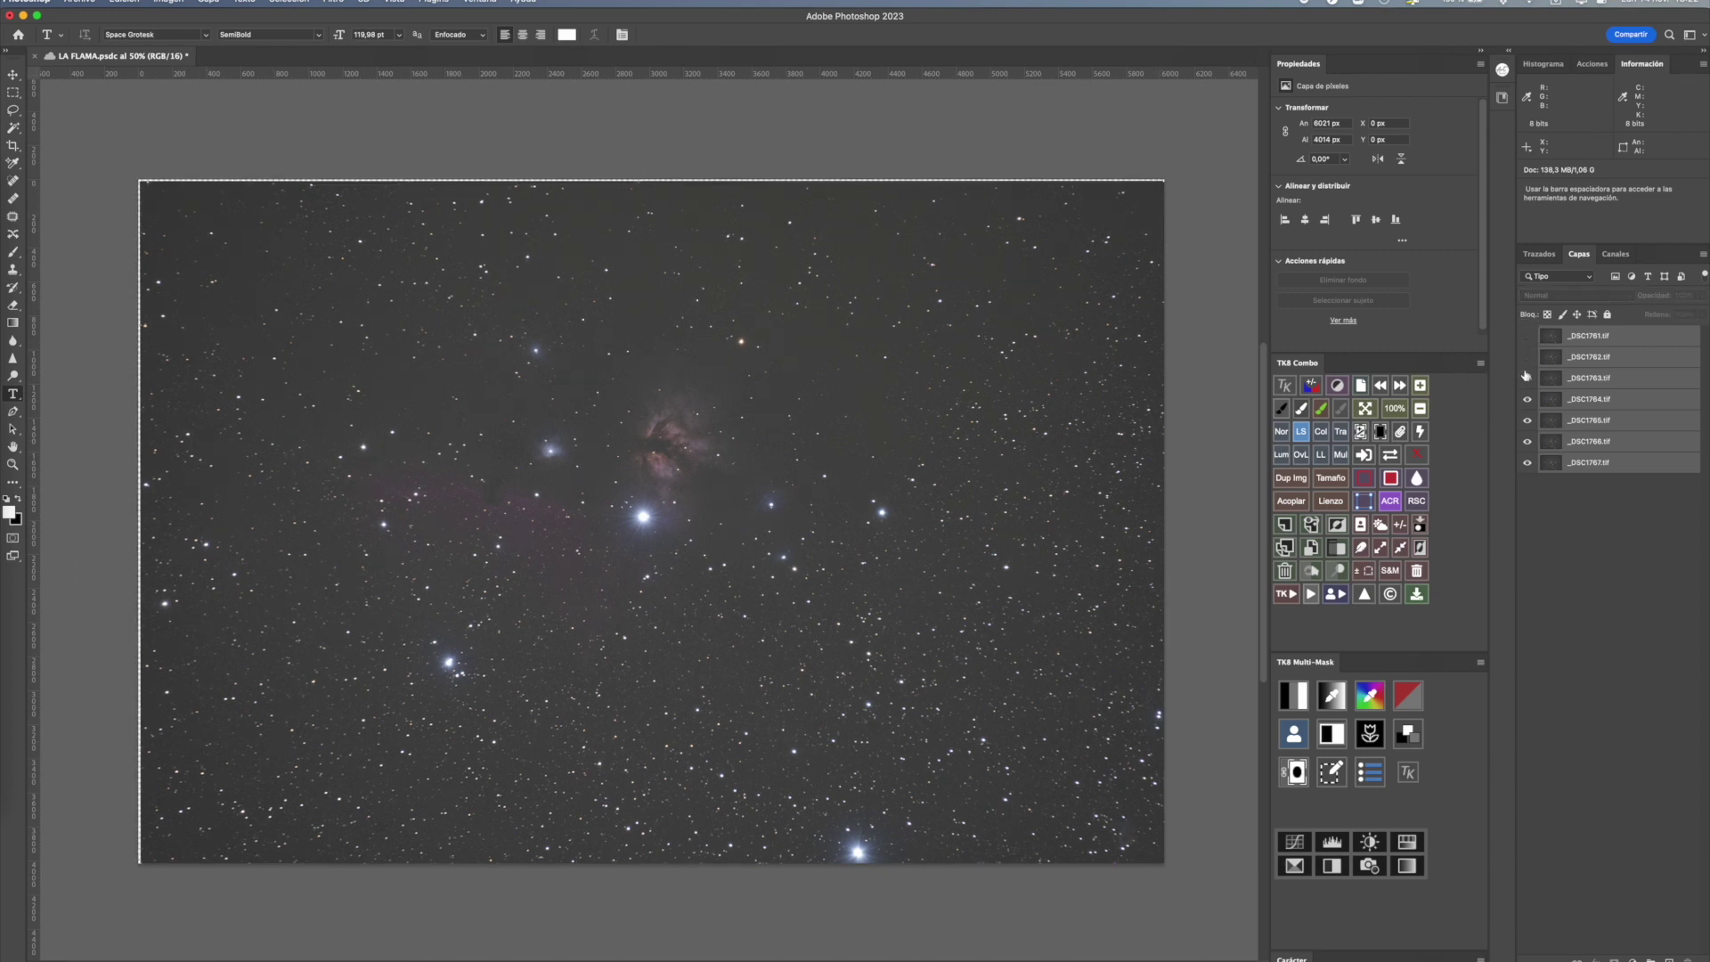
key("ctrl+d")
left_click(1527, 336)
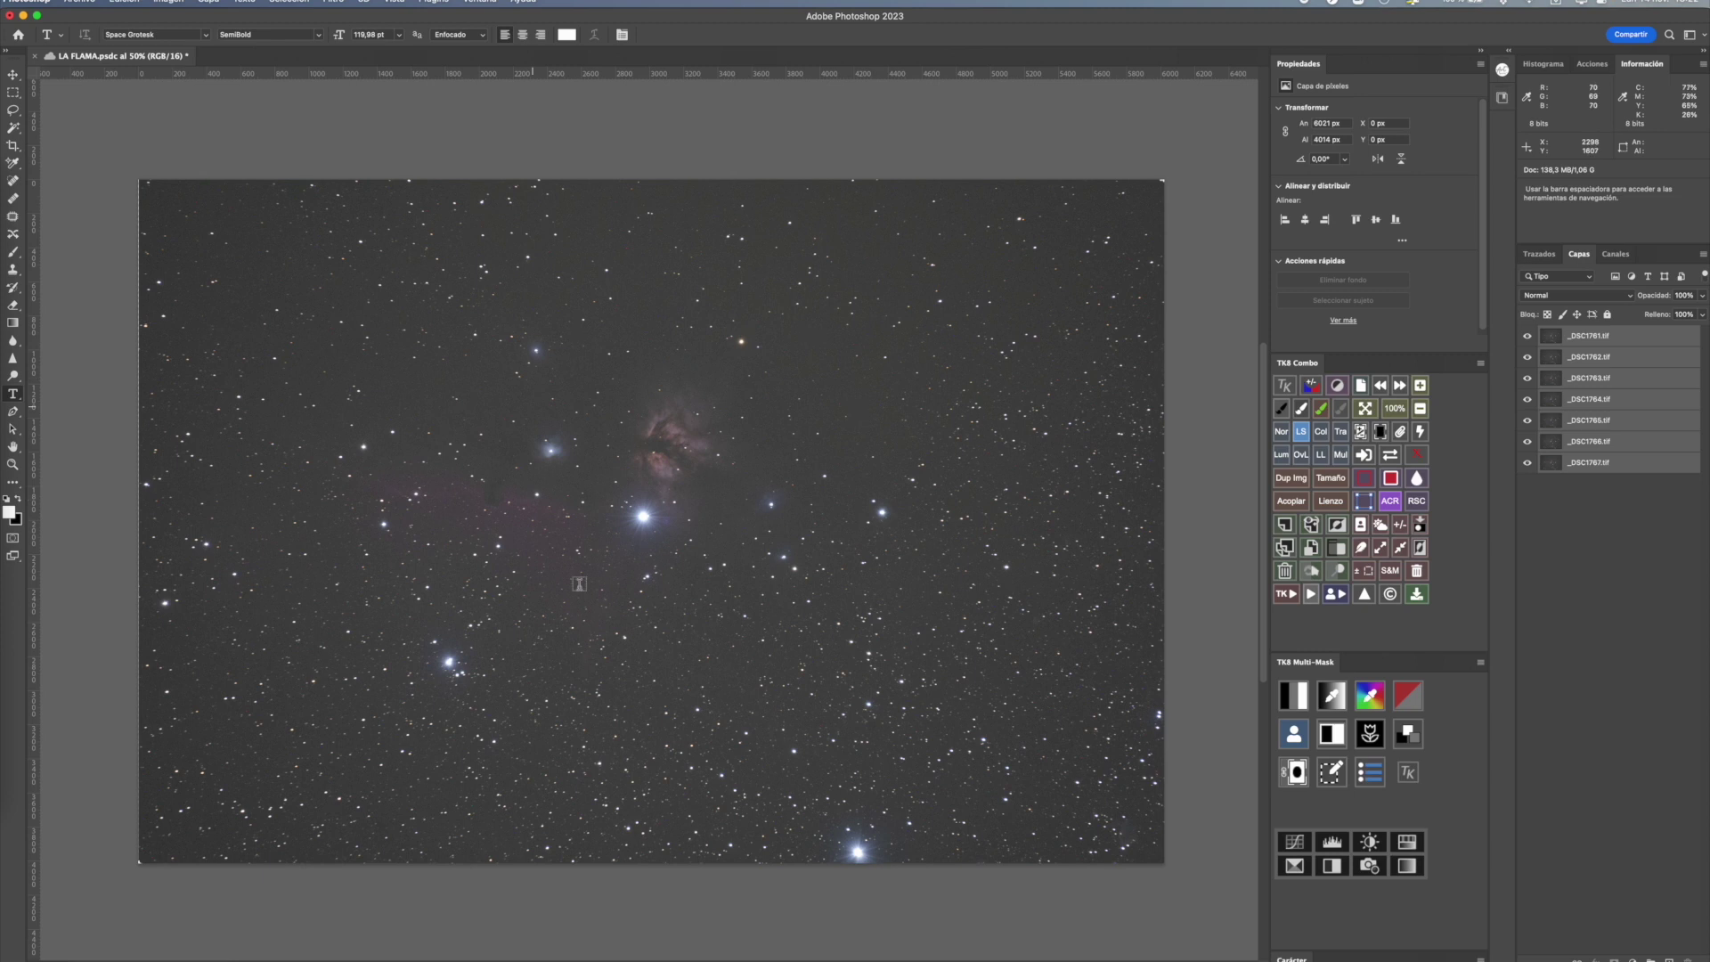
right_click(1618, 390)
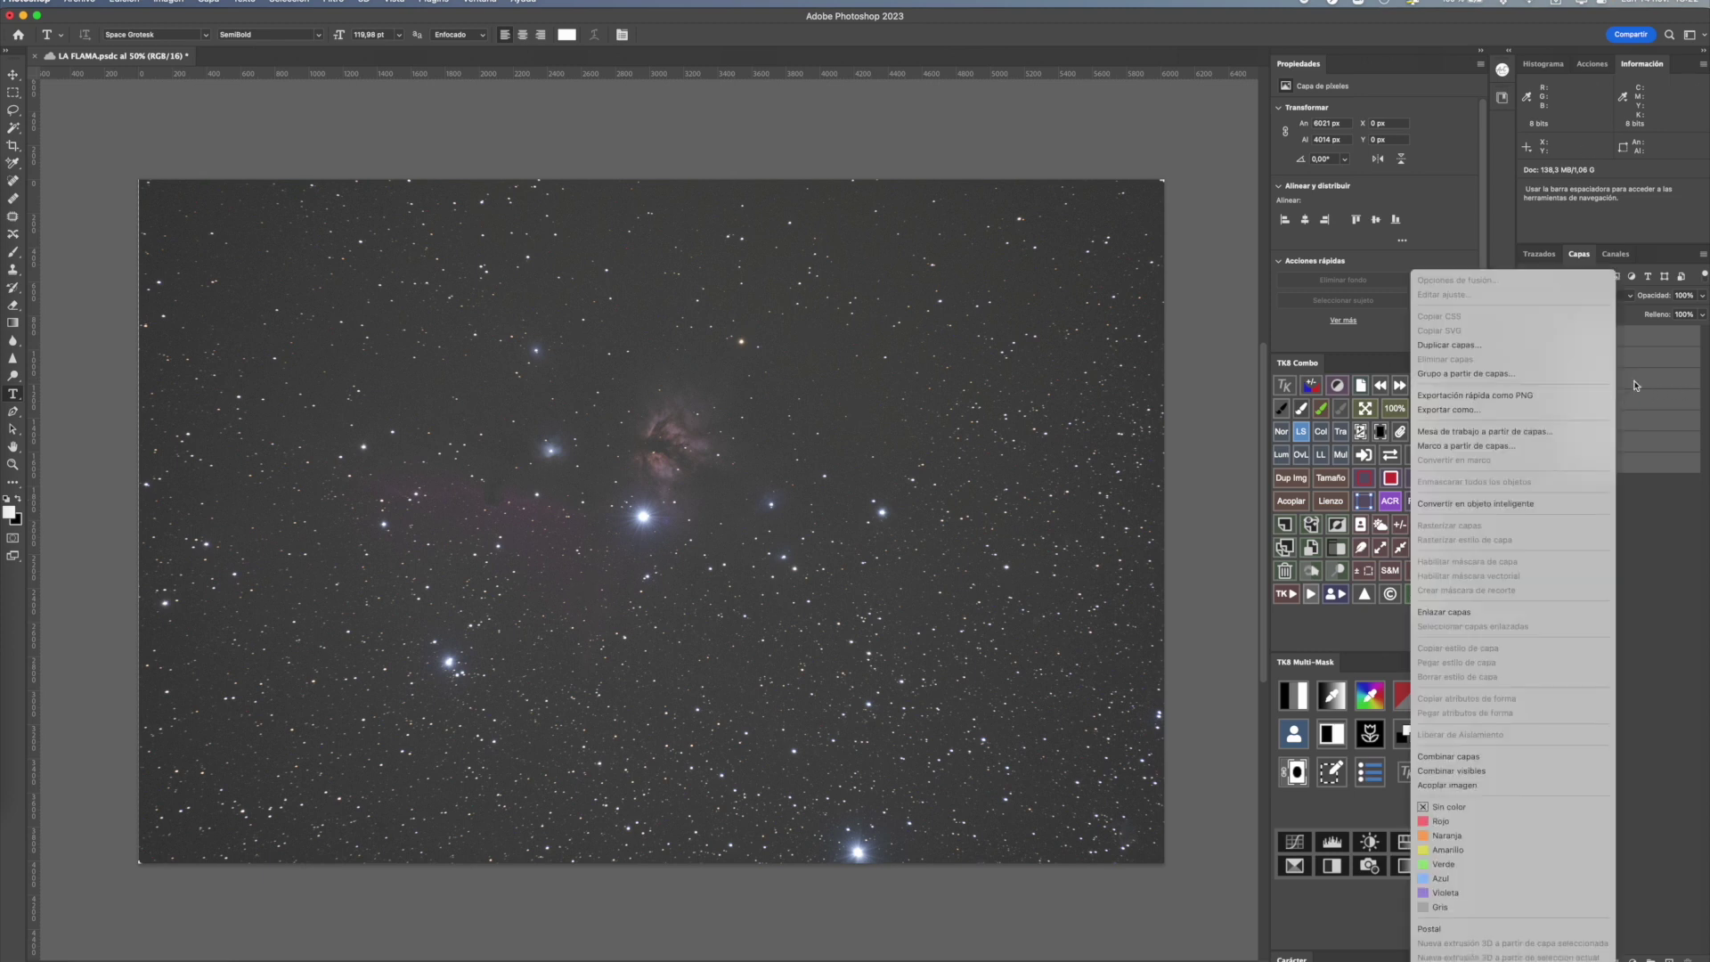
- Convert the seven aligned frame layers into one smart object named _DSC1761.tif
left_click(1625, 390)
left_click(1627, 464)
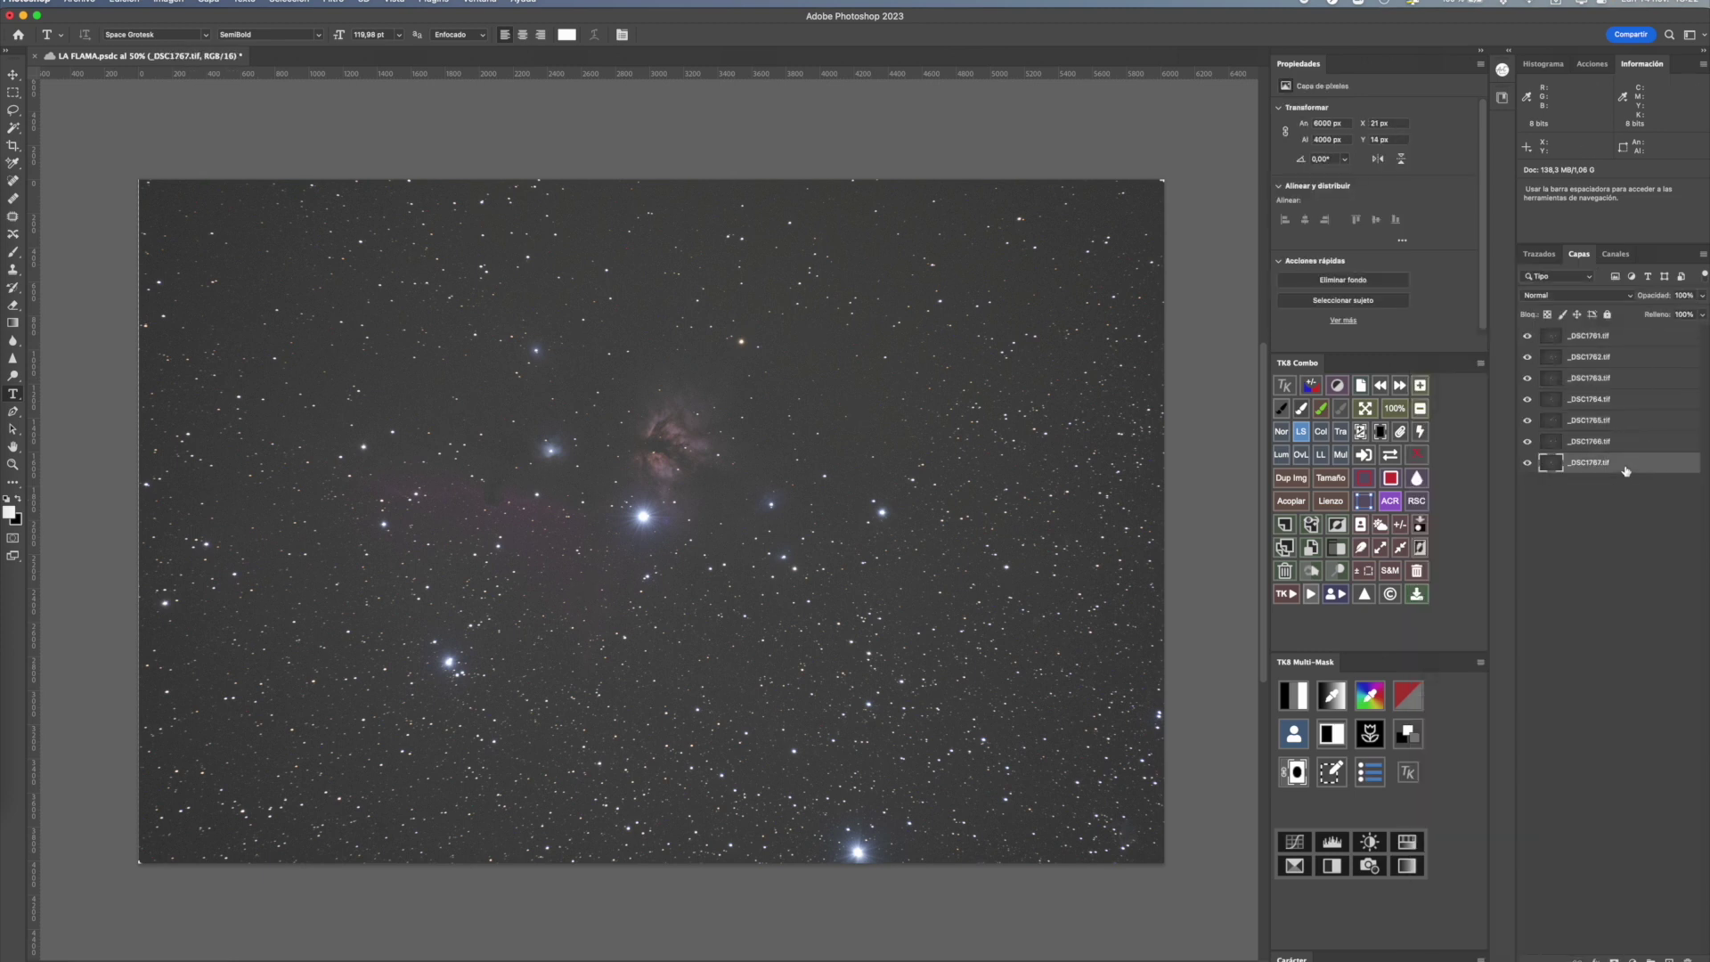
left_click(1631, 342, "shift")
right_click(1612, 357)
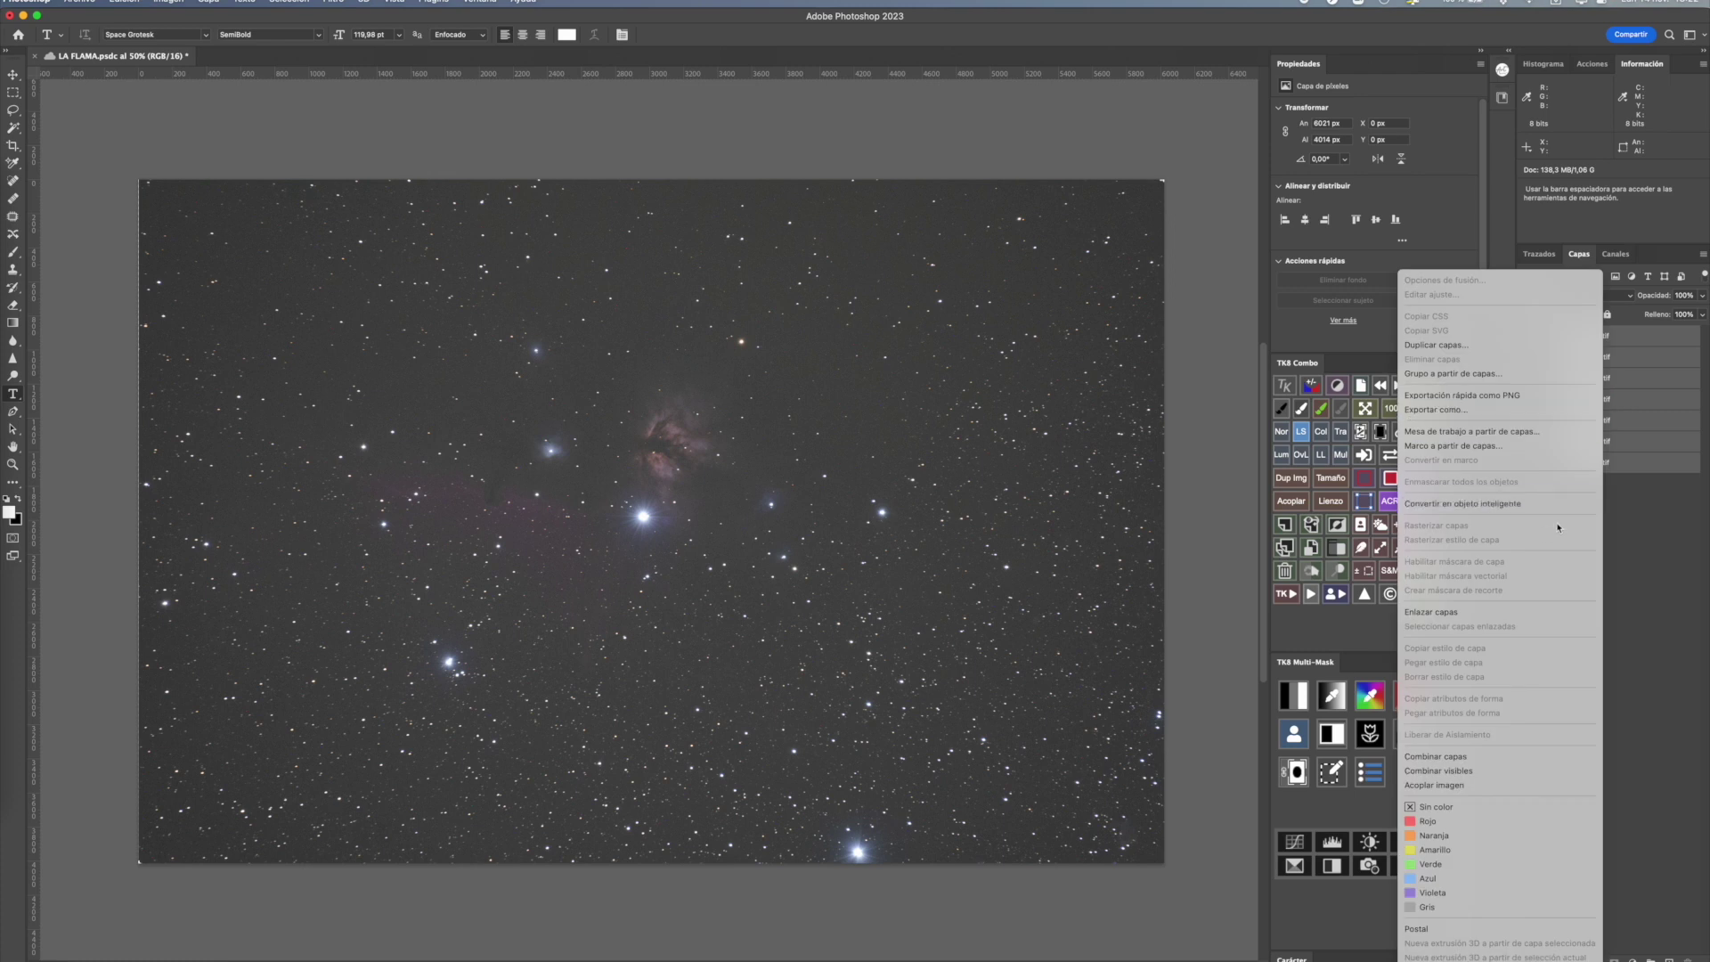
left_click(1520, 505)
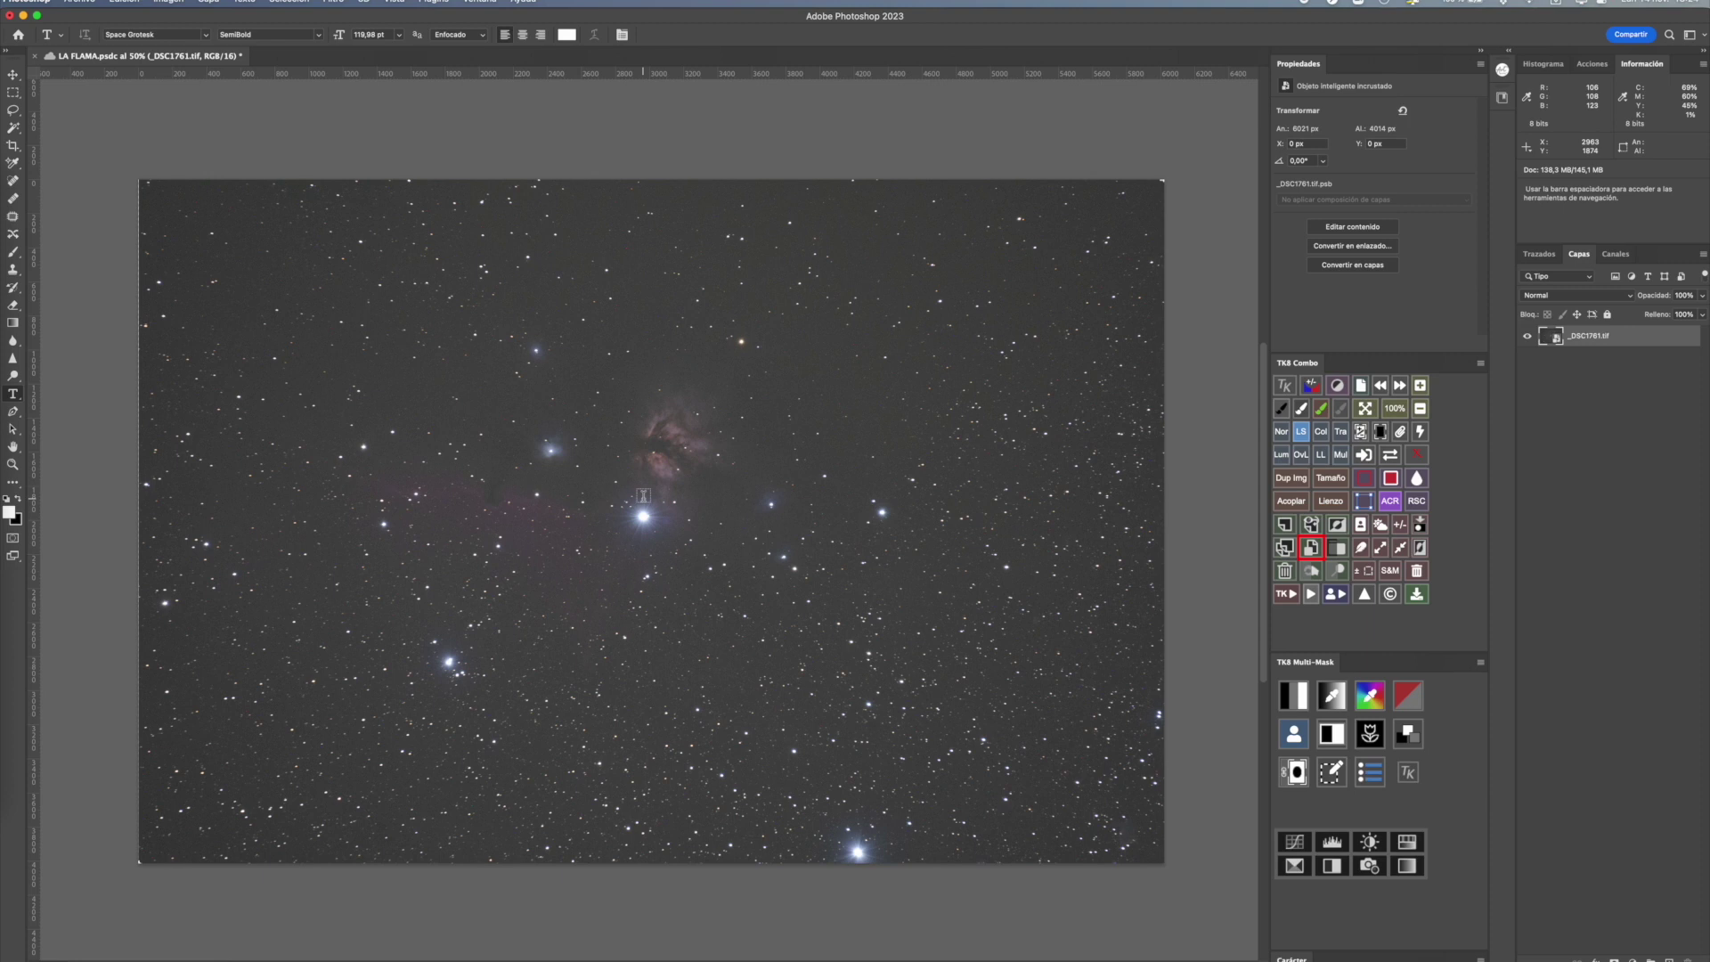
- Zoom out until the whole Flame nebula image fits the window (about 23.9%)
scroll(932, 501, "left", 5)
scroll(931, 500, "up", 2)
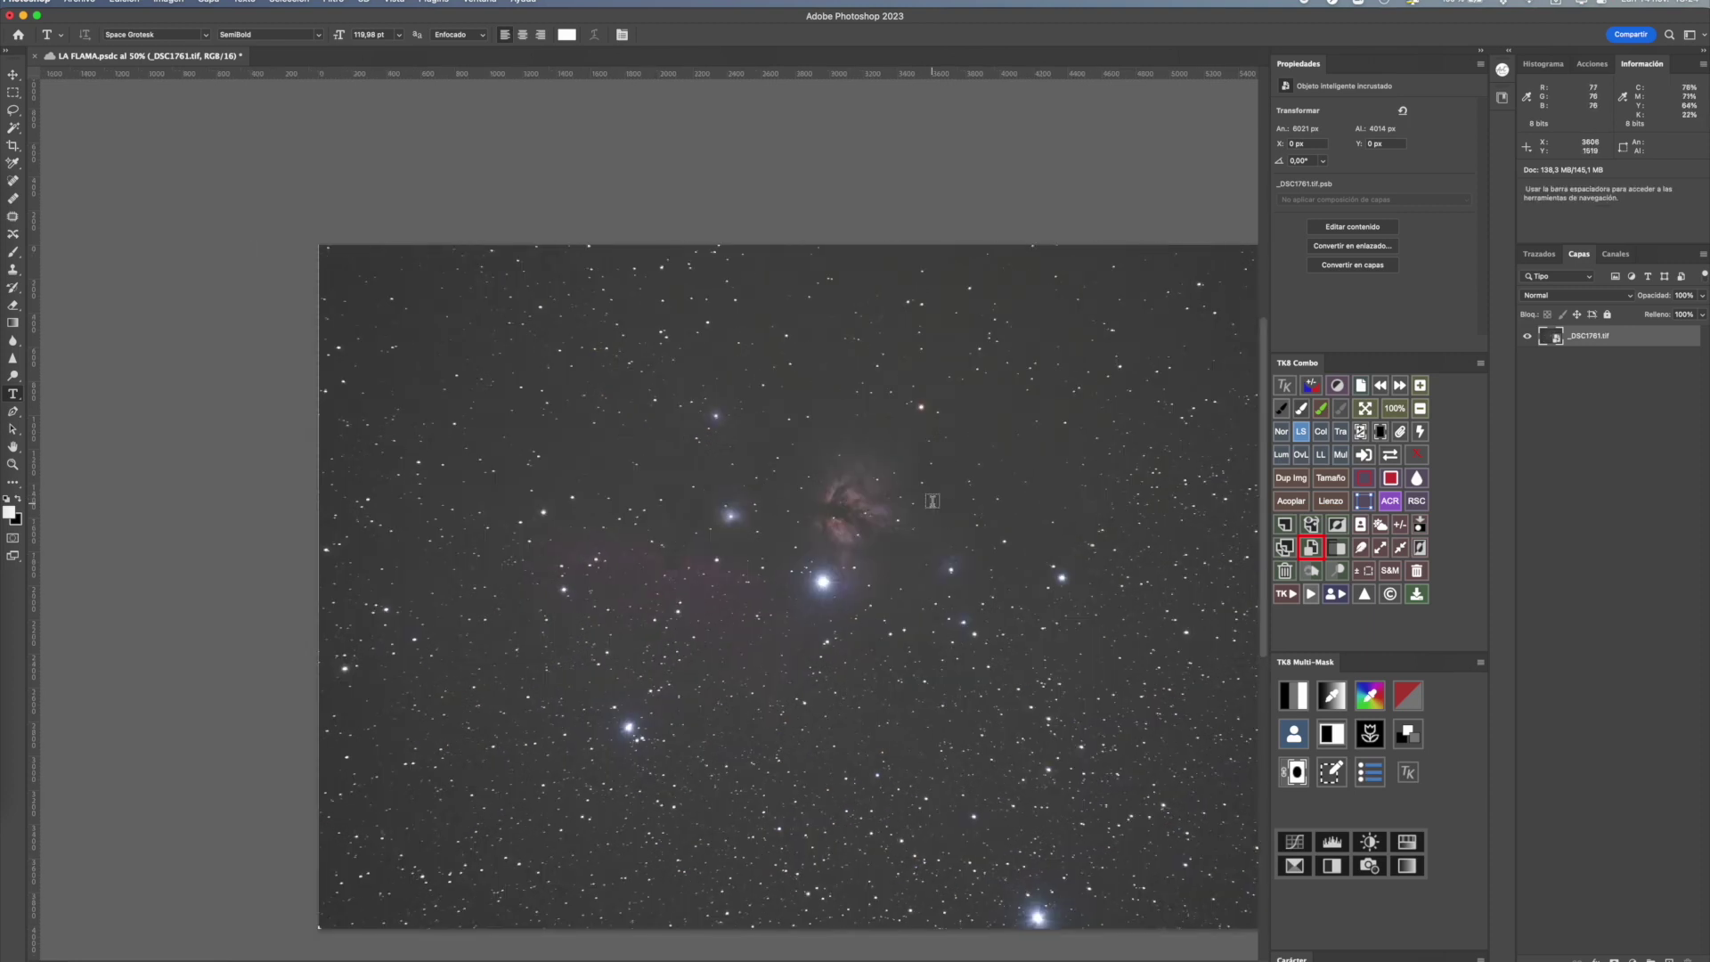
scroll(932, 500, "down", 3)
scroll(953, 495, "up", 3)
scroll(980, 488, "up", 3)
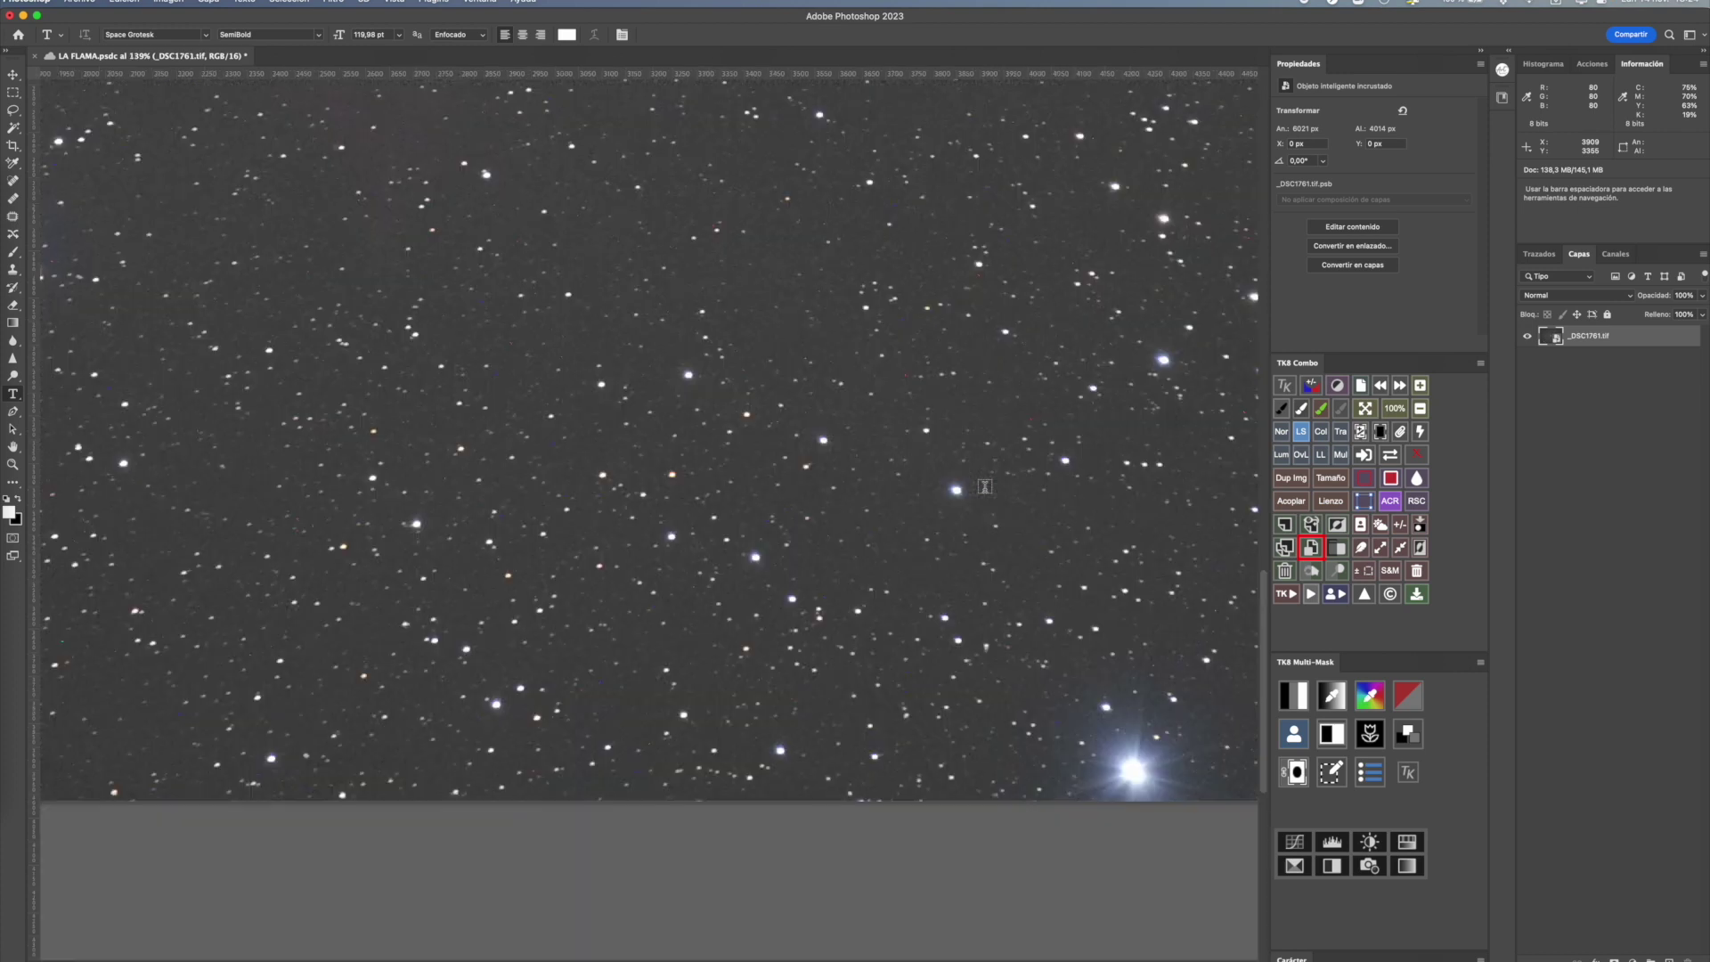
scroll(984, 486, "down", 10)
scroll(984, 486, "up", 3)
scroll(984, 486, "up", 8)
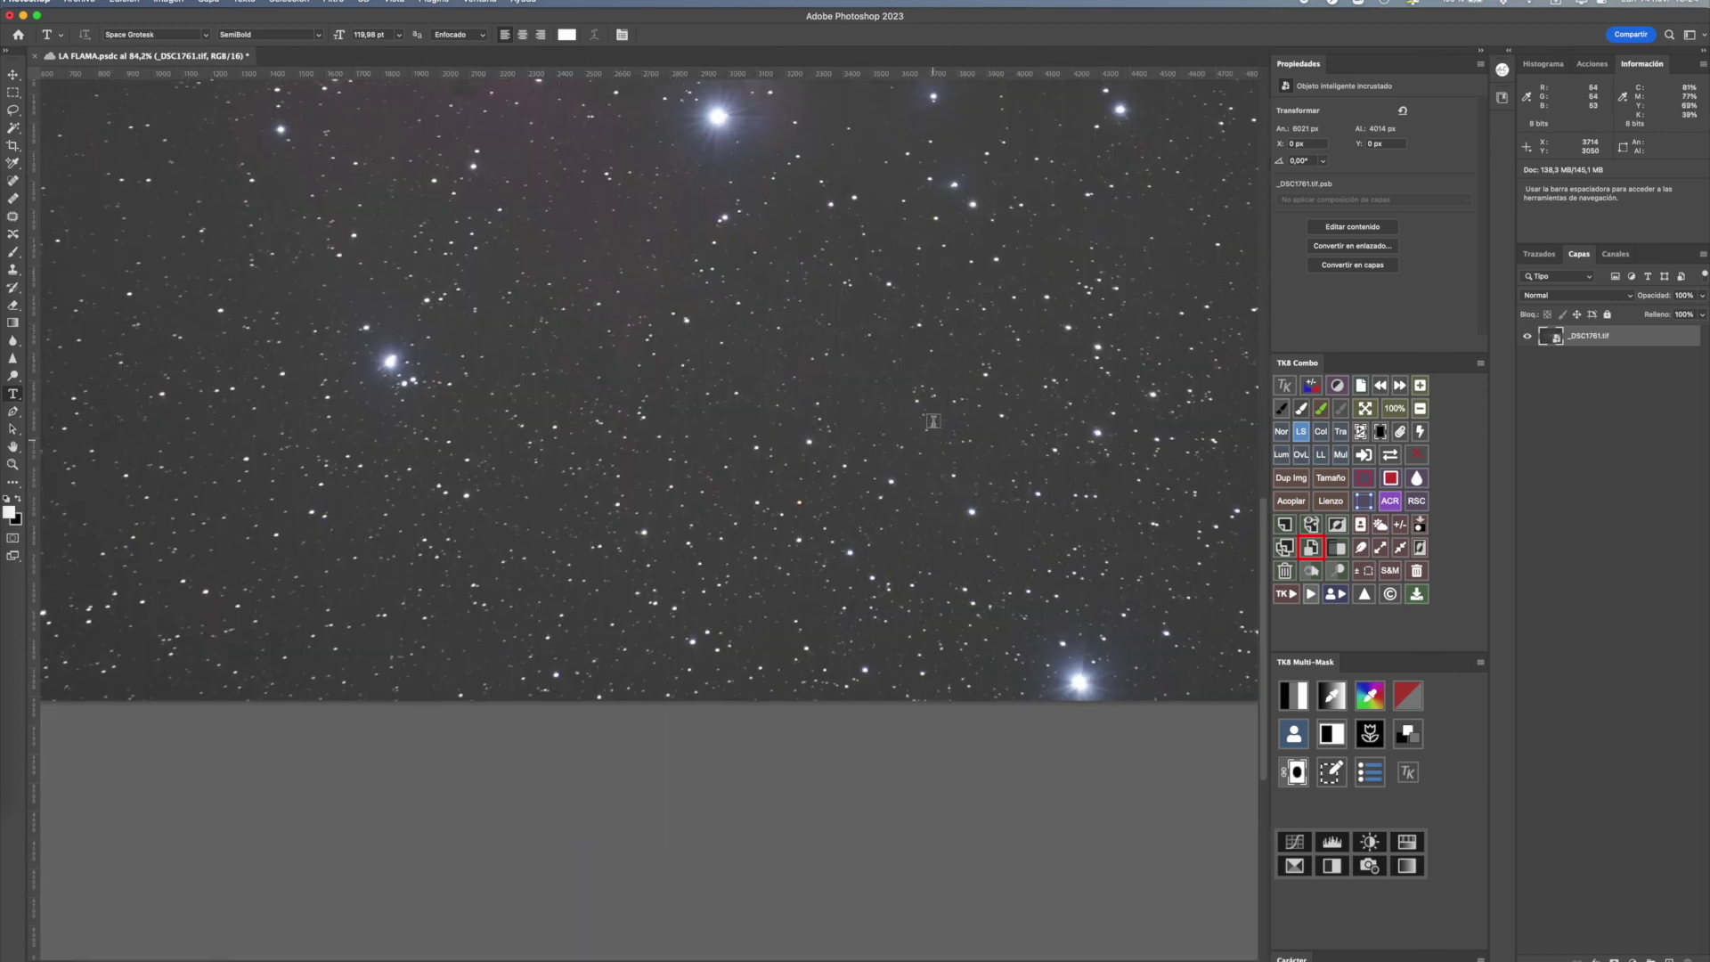
scroll(933, 421, "down", 3)
scroll(824, 433, "down", 3)
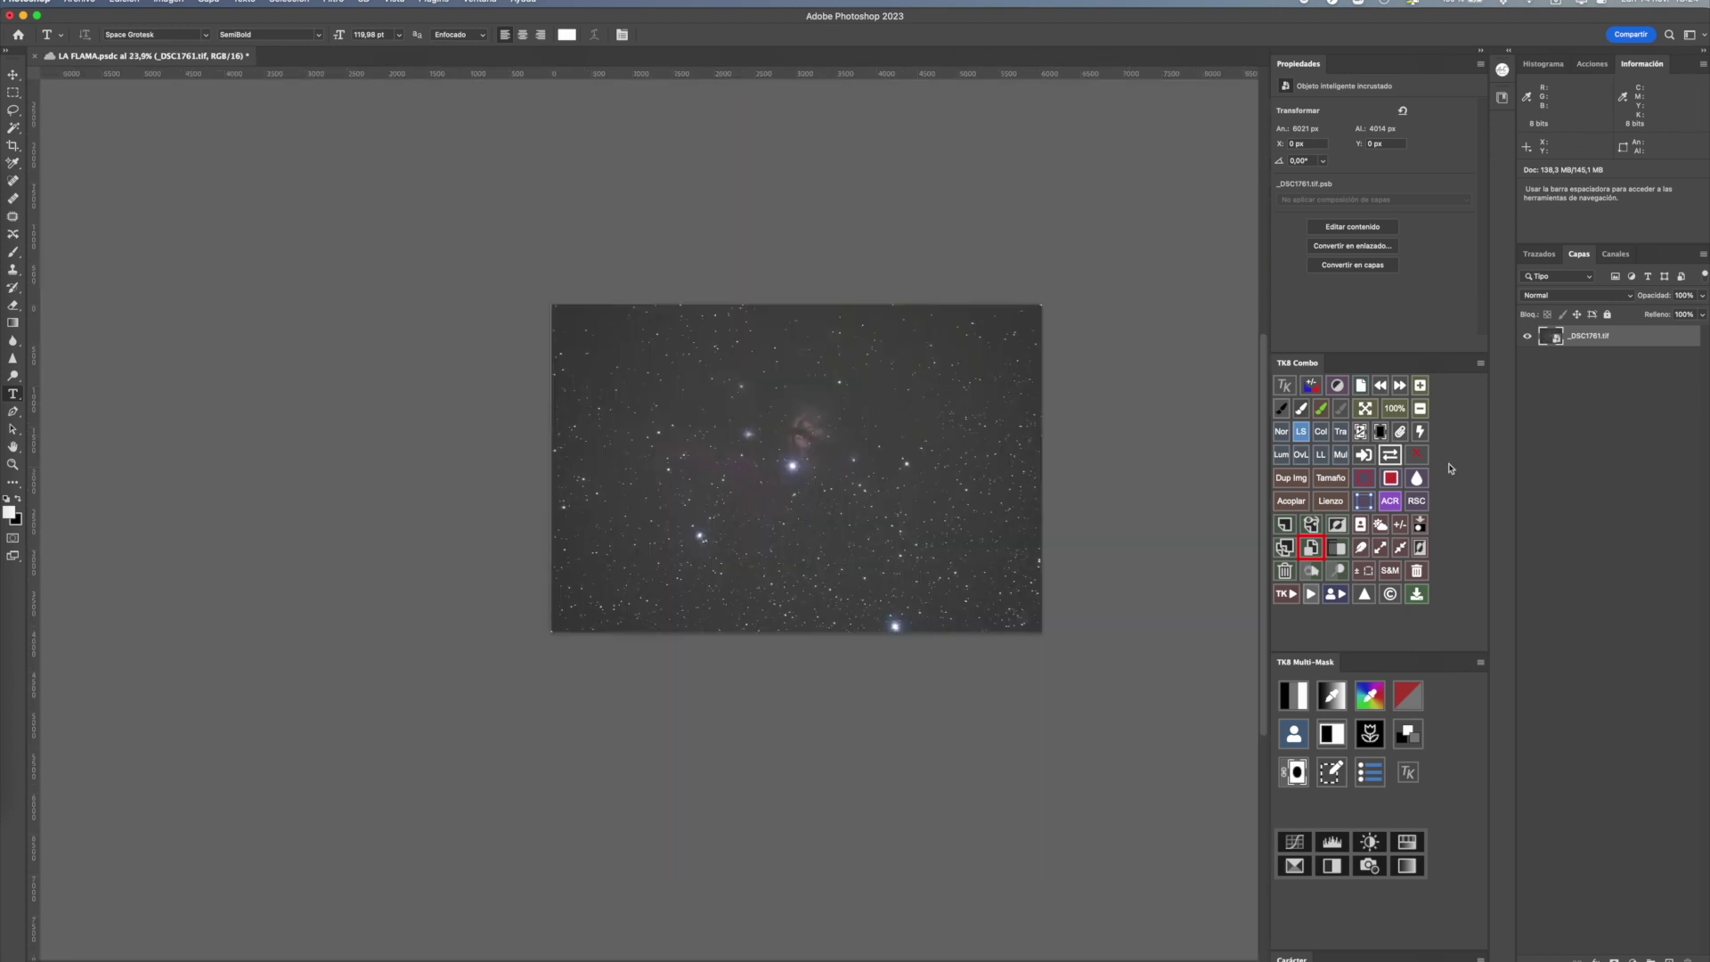
- Set the _DSC1761.tif smart object's stack mode to Mediana, then rasterize the layer
left_click(209, 2)
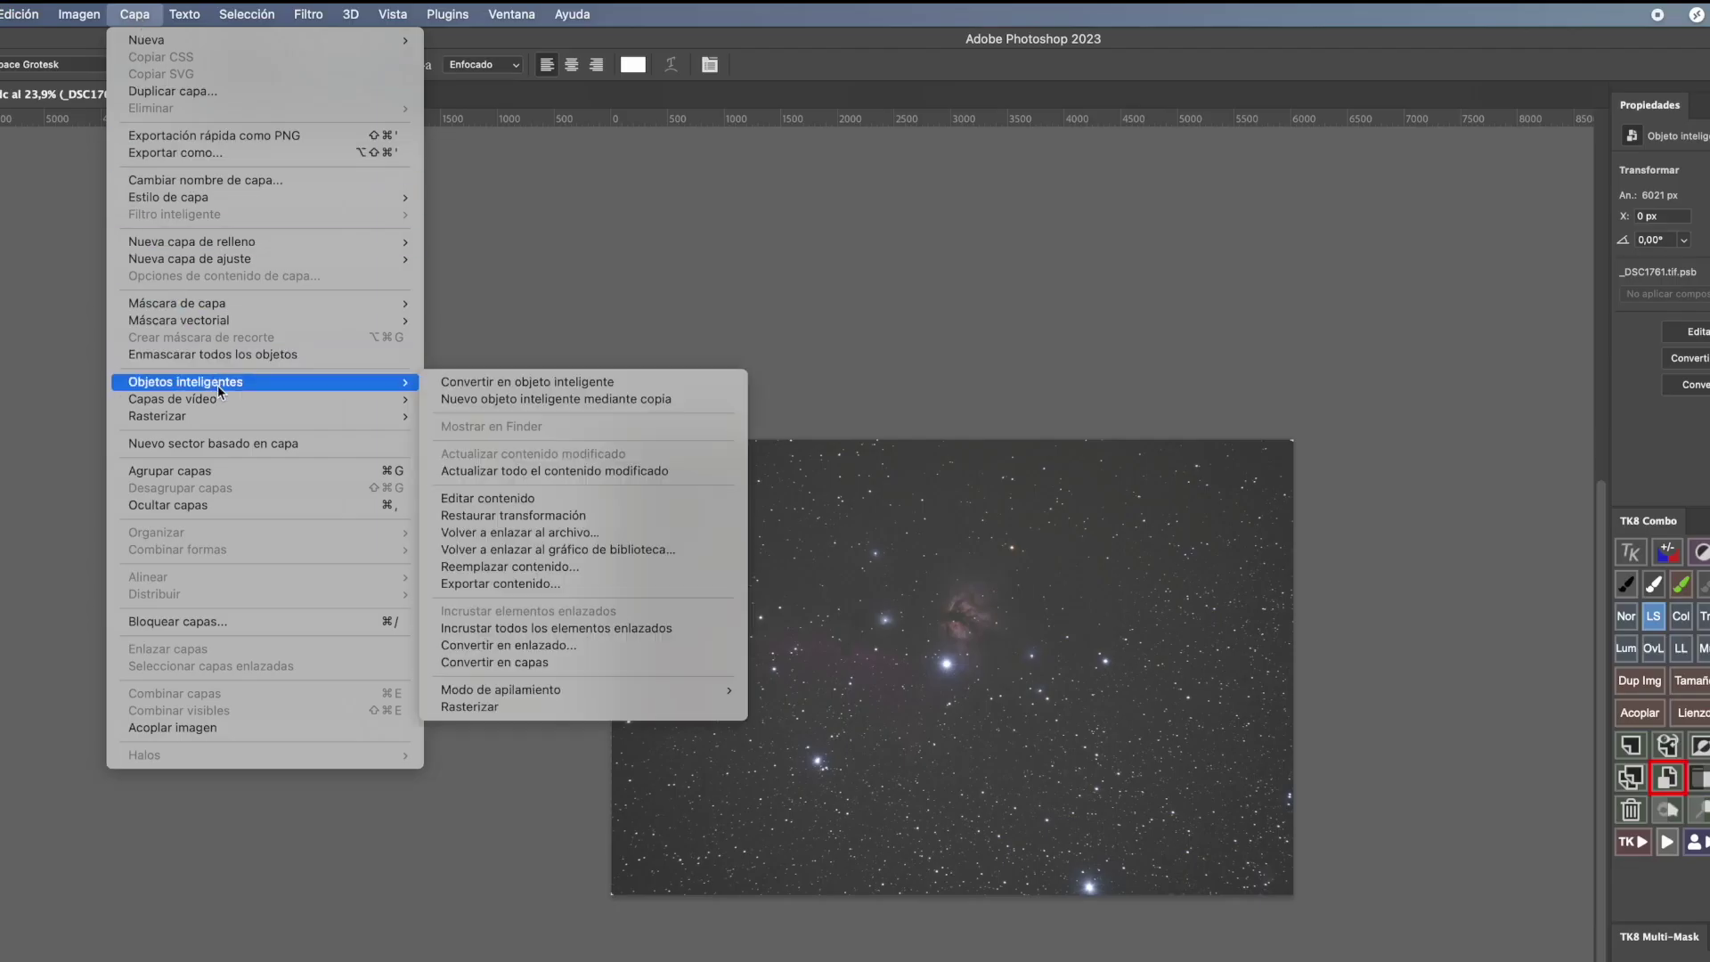
mouse_move(561, 689)
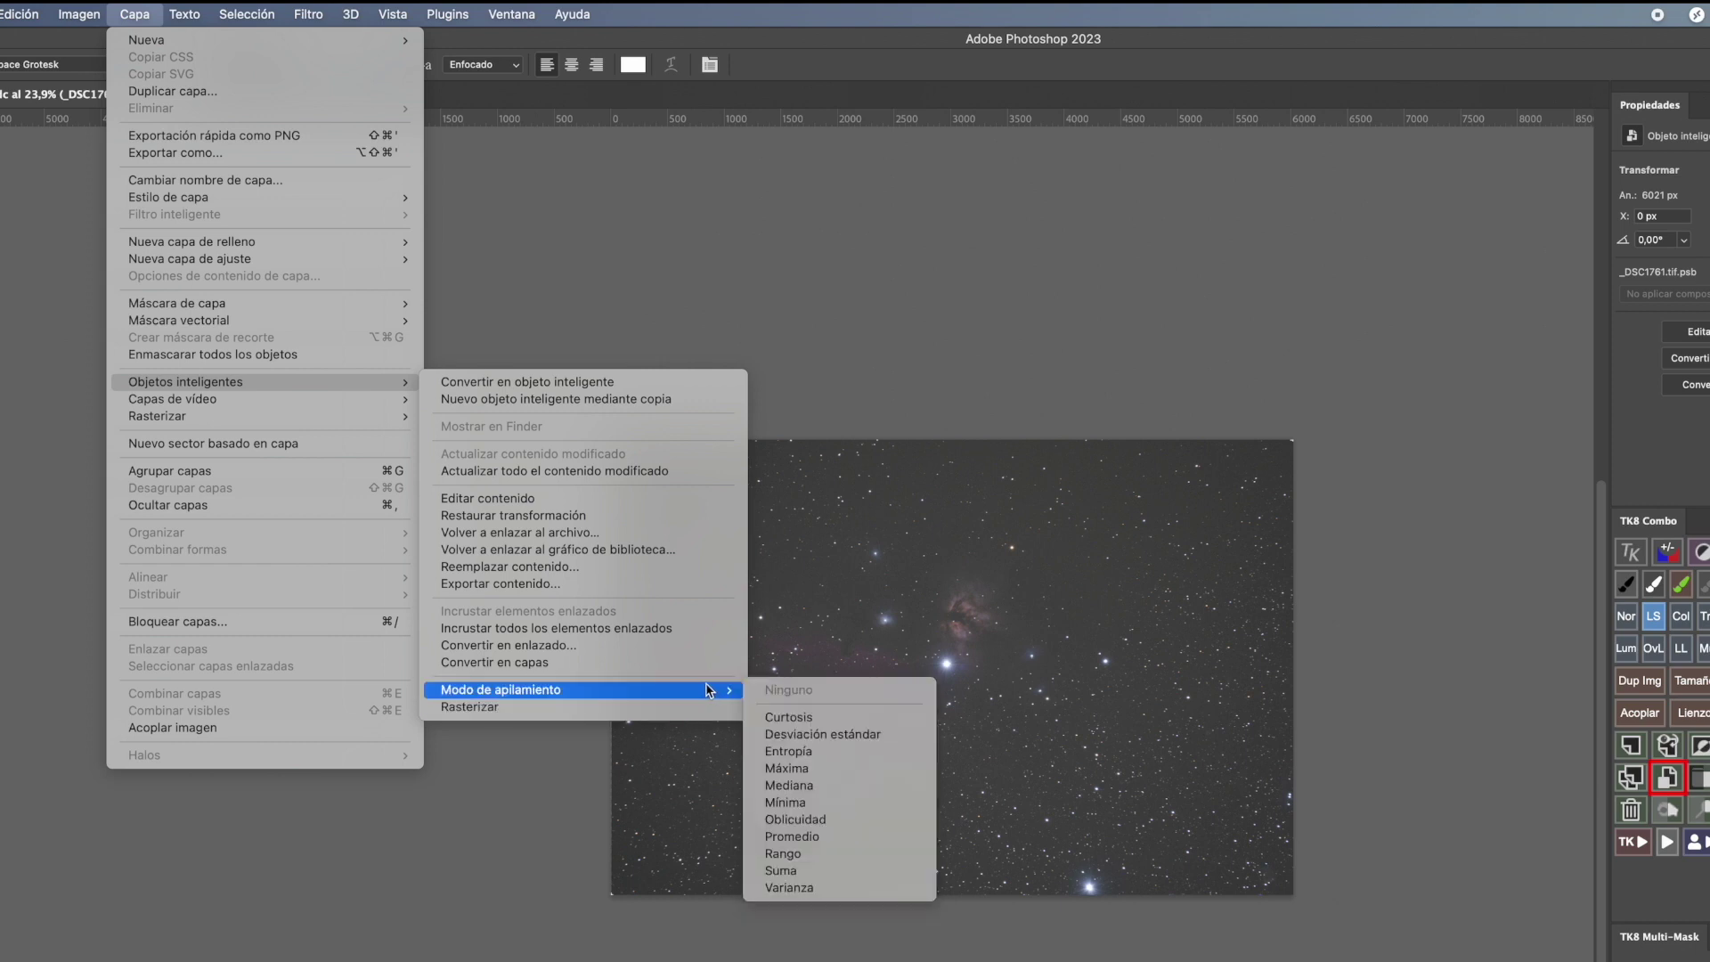
left_click(840, 789)
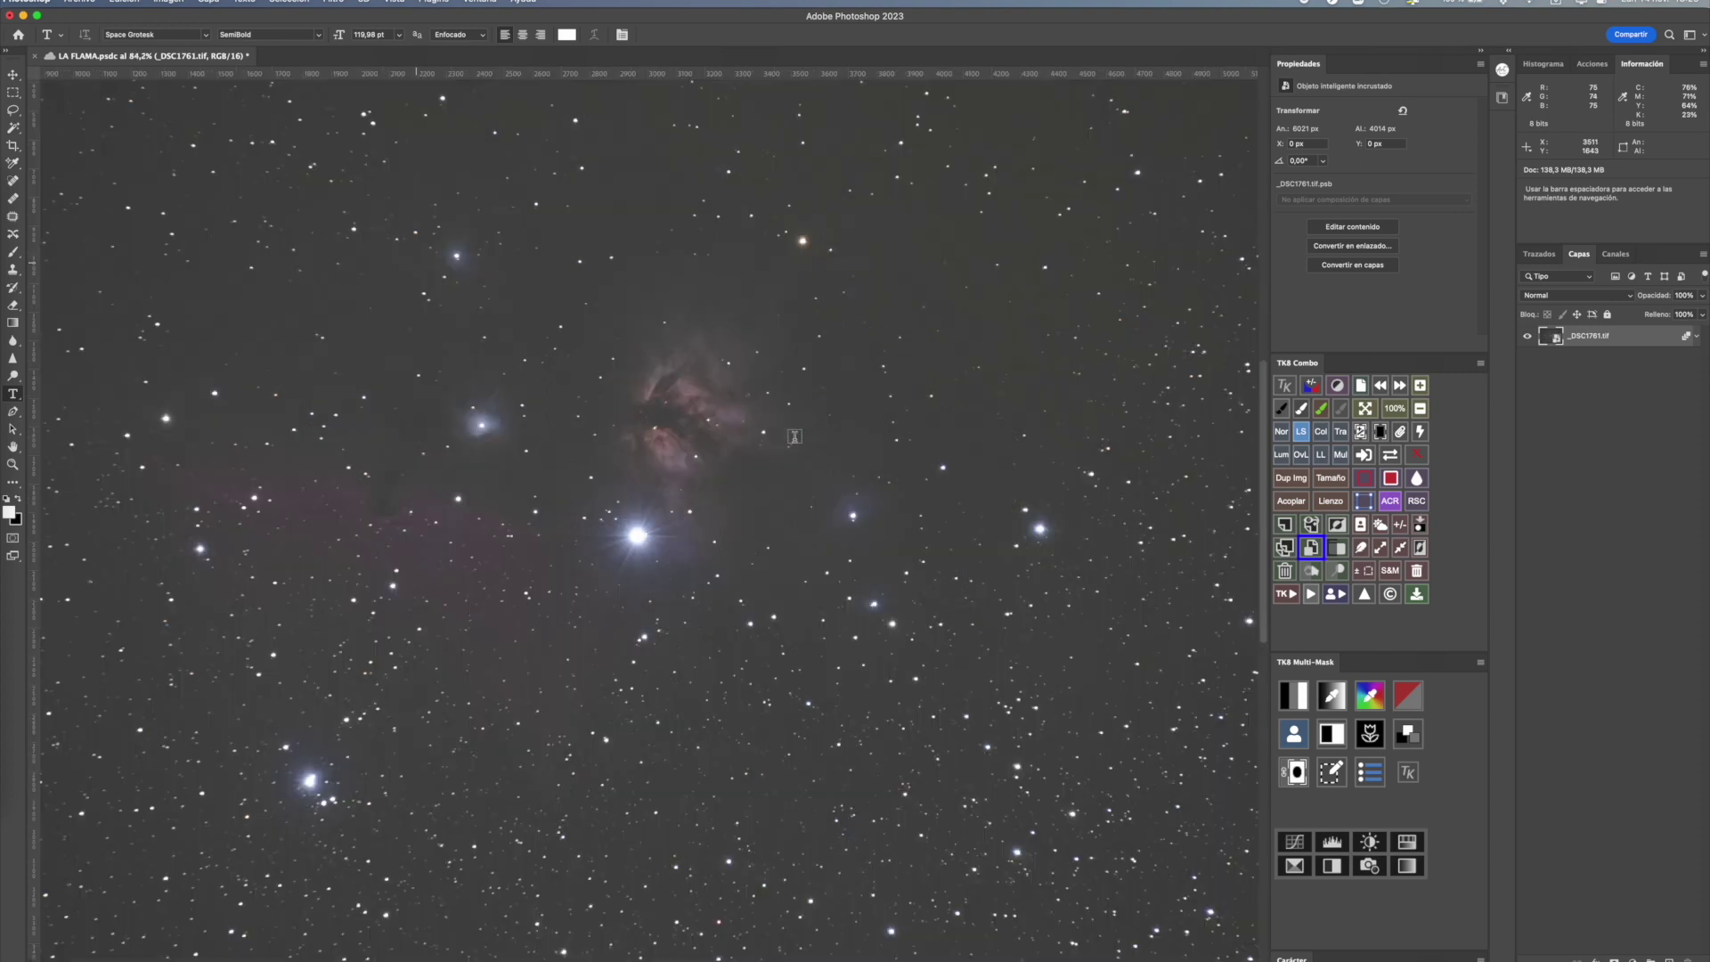
key("h")
left_click_drag(795, 436, 993, 448)
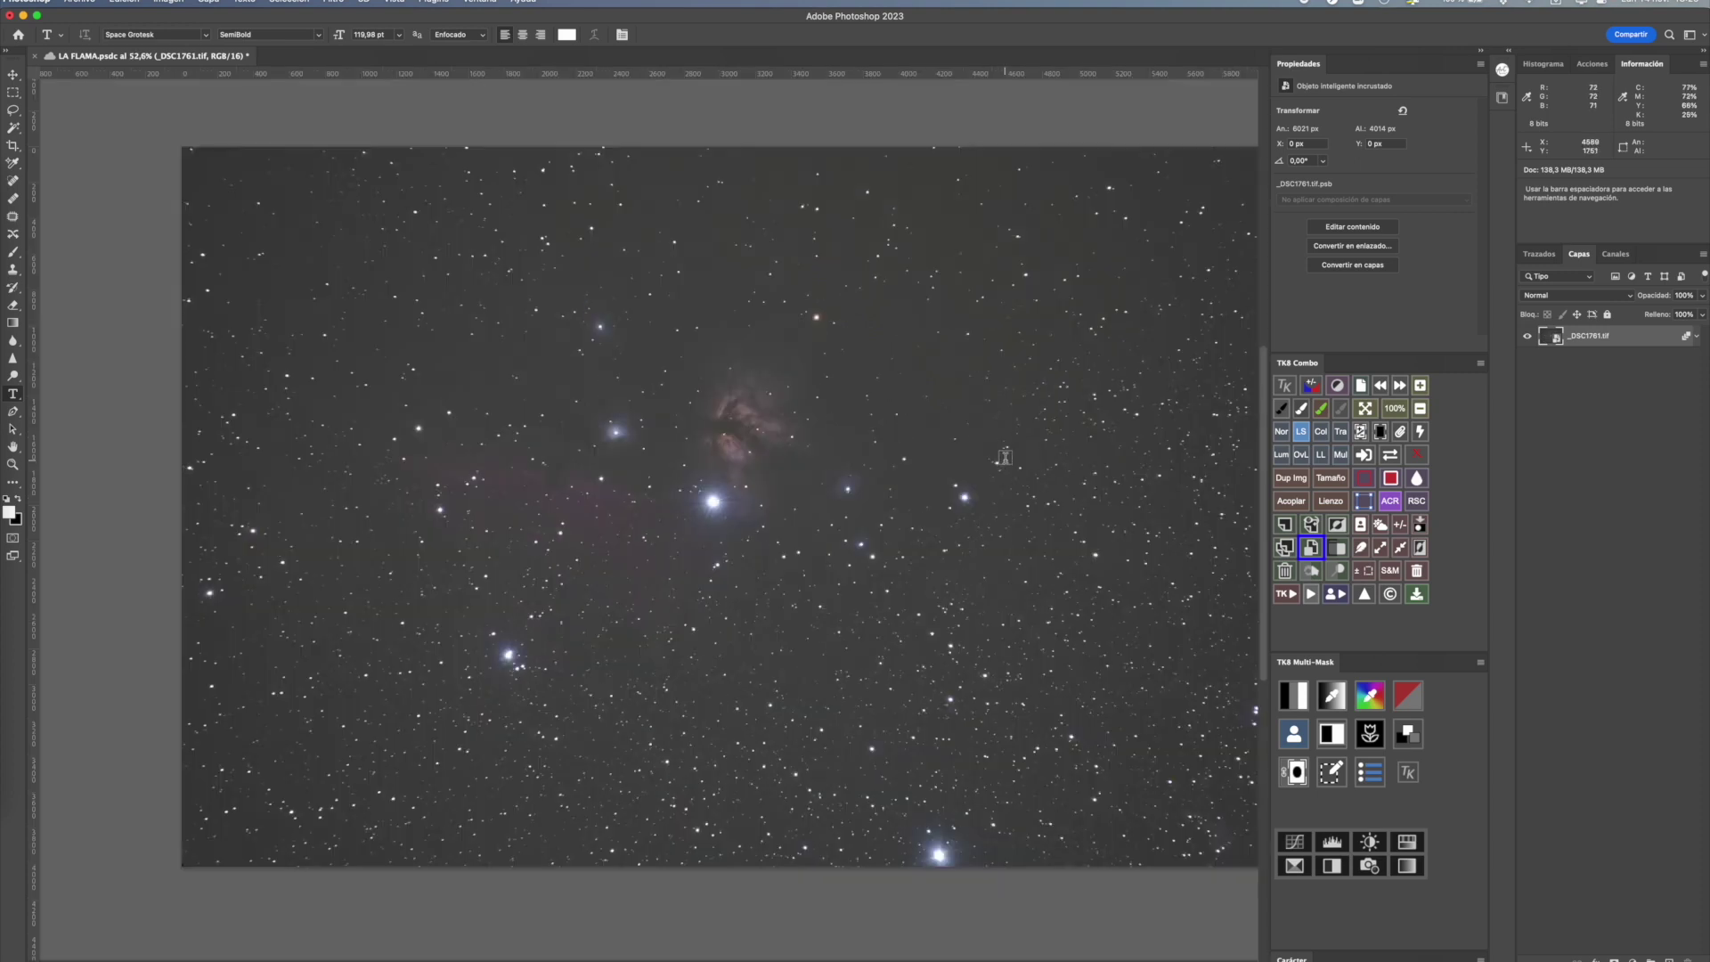
key("ctrl+0")
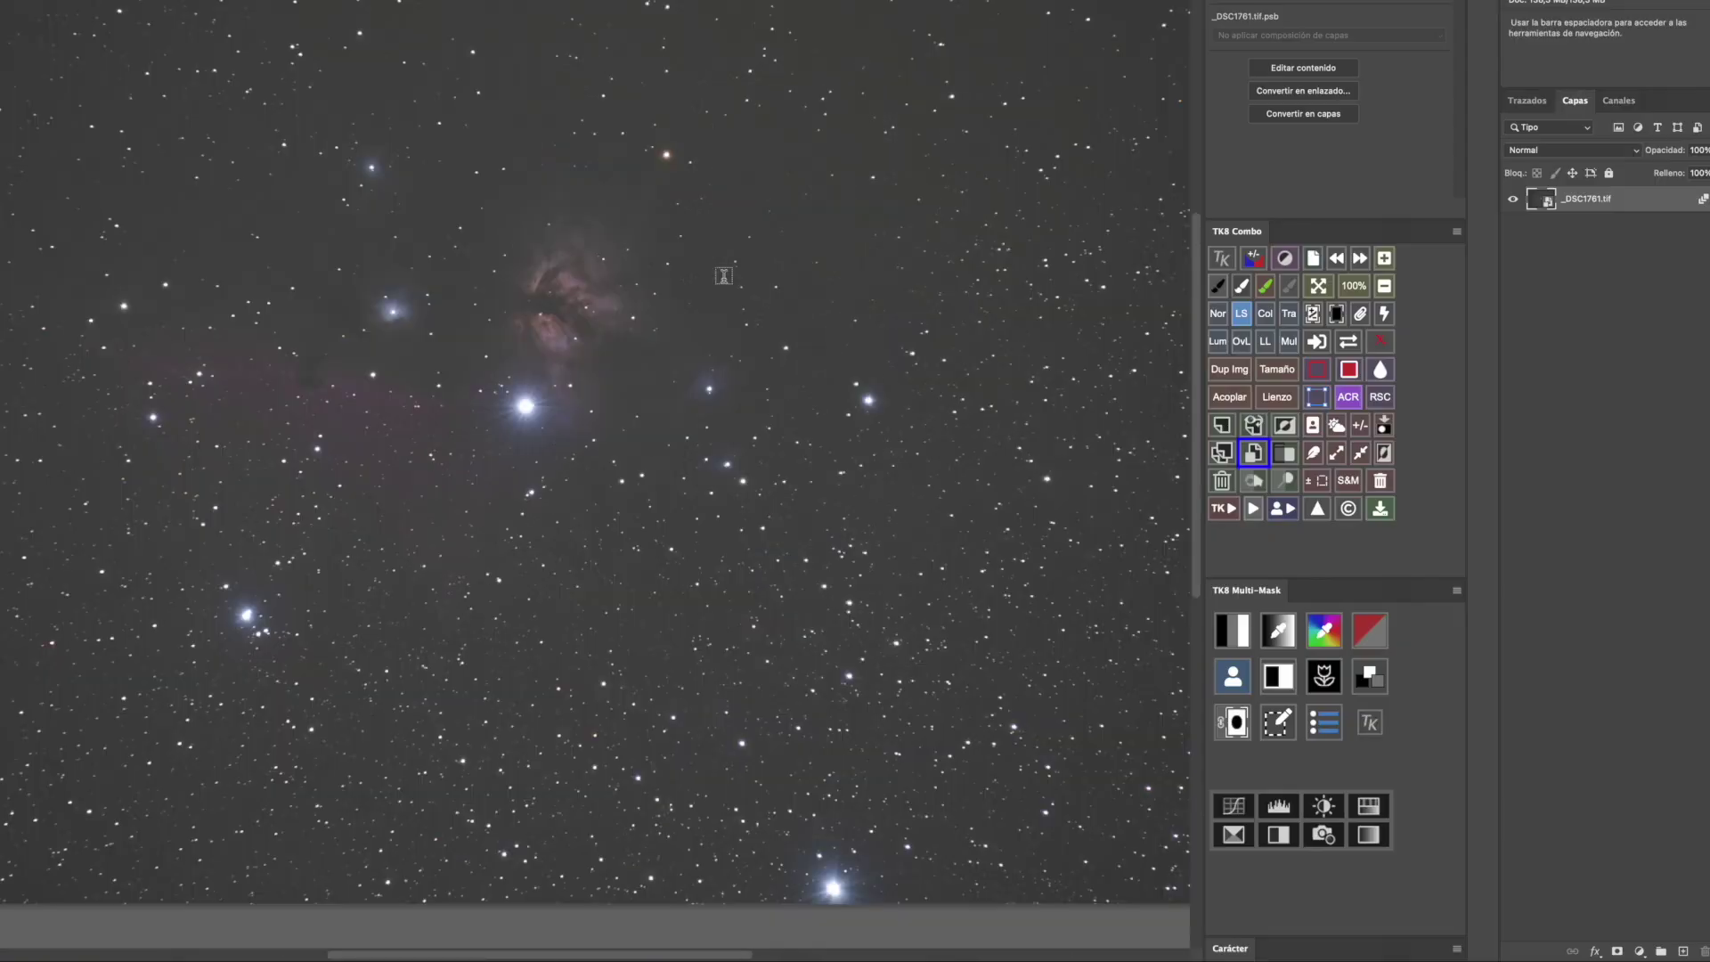
scroll(742, 282, "up", 3)
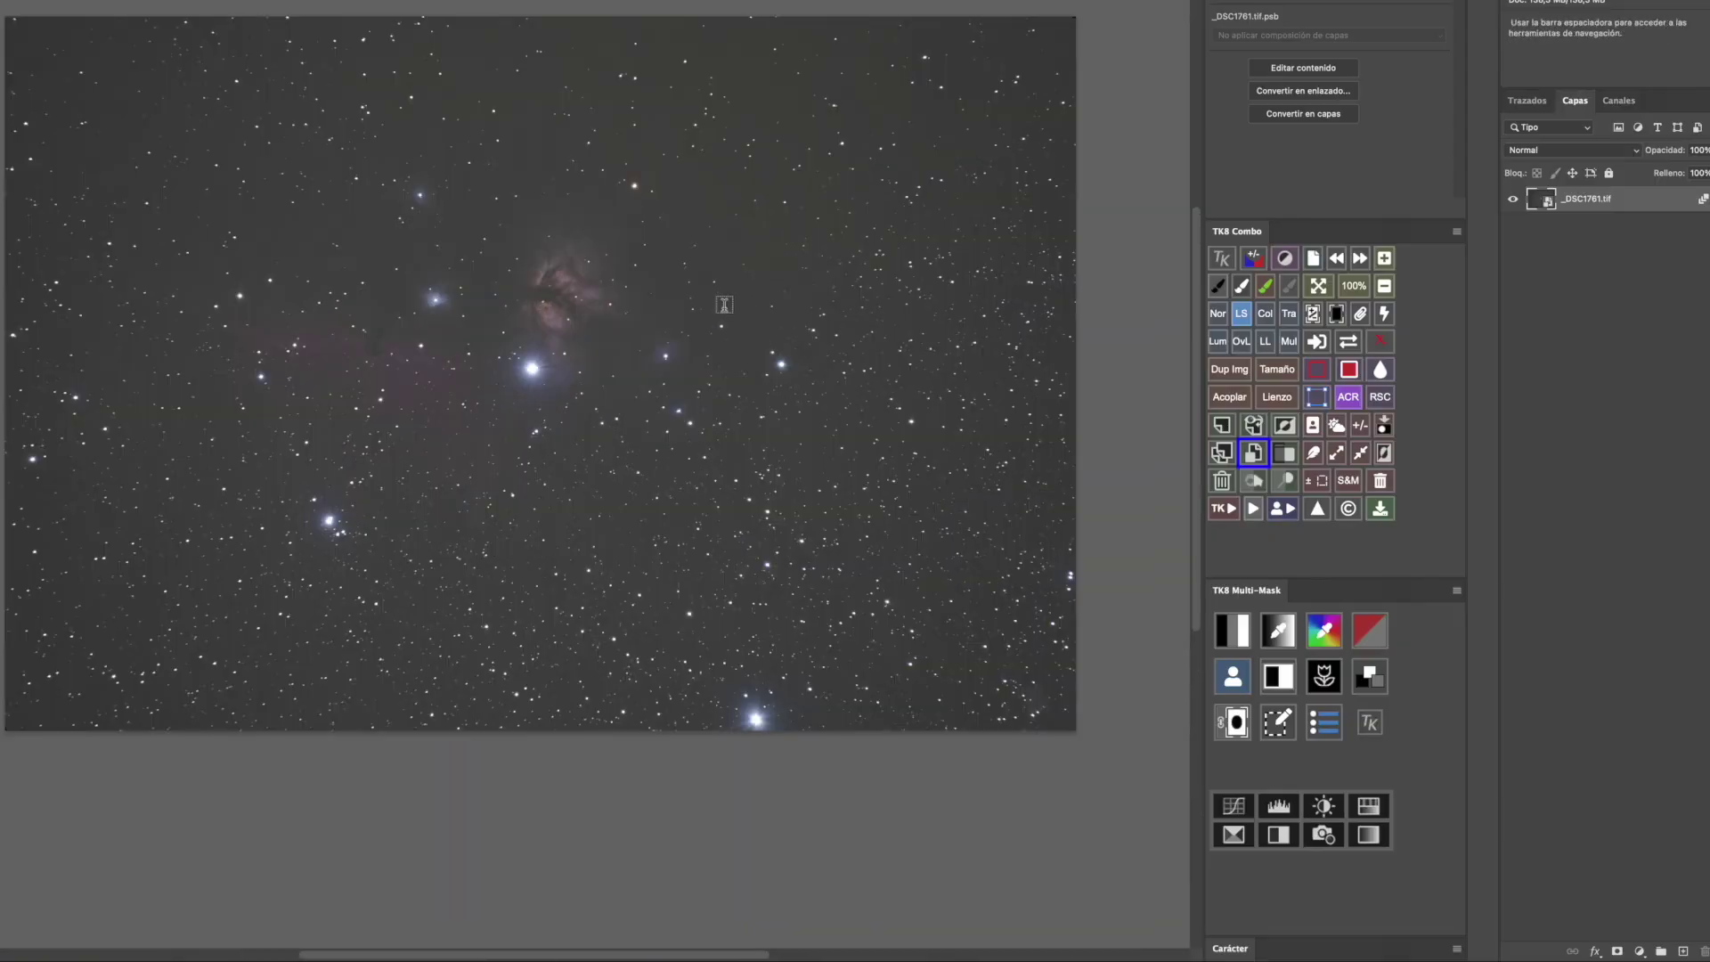
right_click(1644, 200)
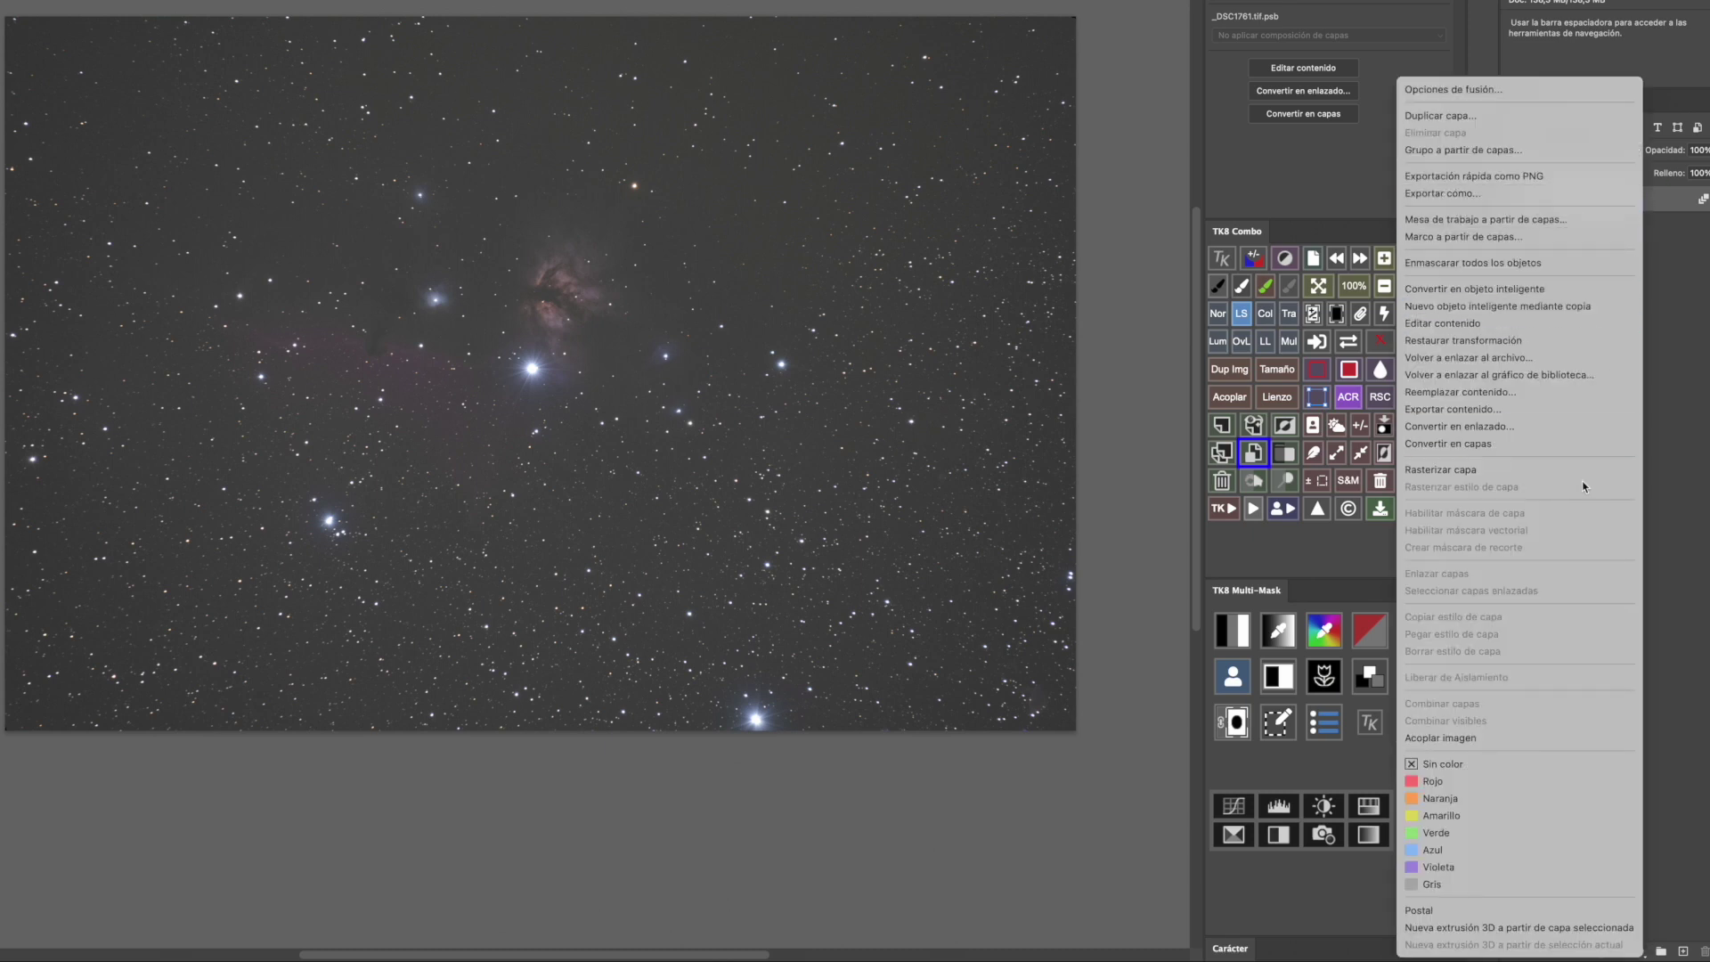
left_click(1530, 469)
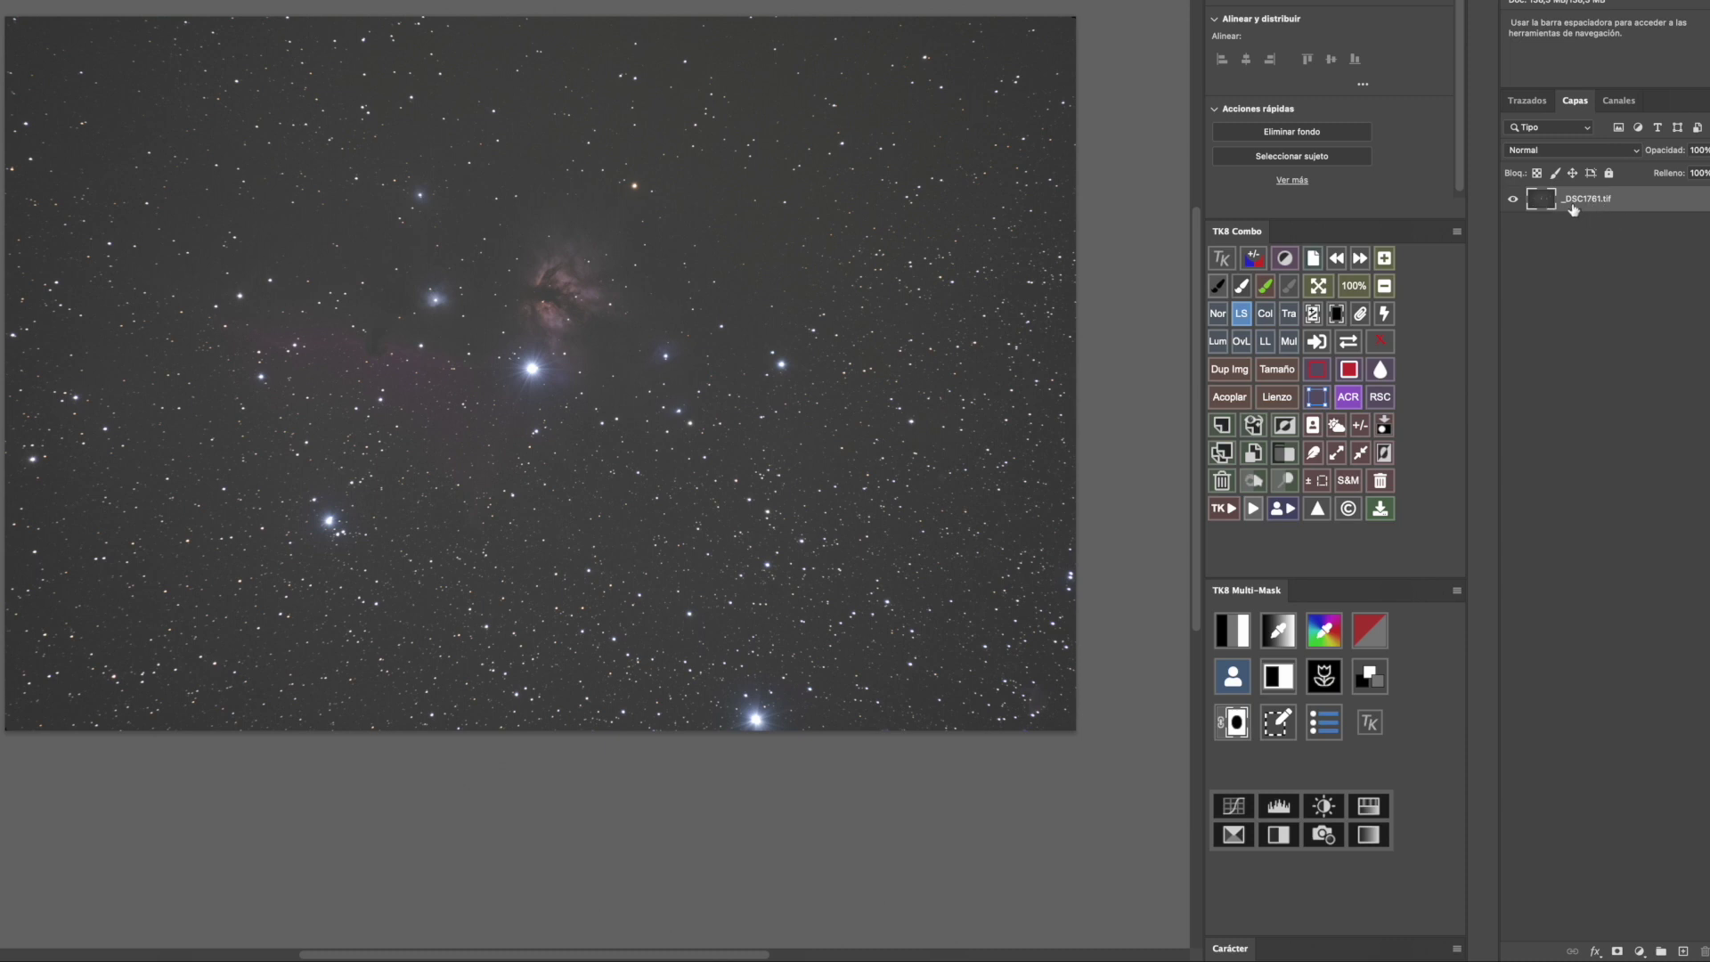
- Rename the stacked image layer to 'inicial'
double_click(1608, 199)
type("F")
key("Return")
- Duplicate the inicial layer, hide the original, and name the copy 'inicial'
left_click_drag(1611, 199, 1682, 951)
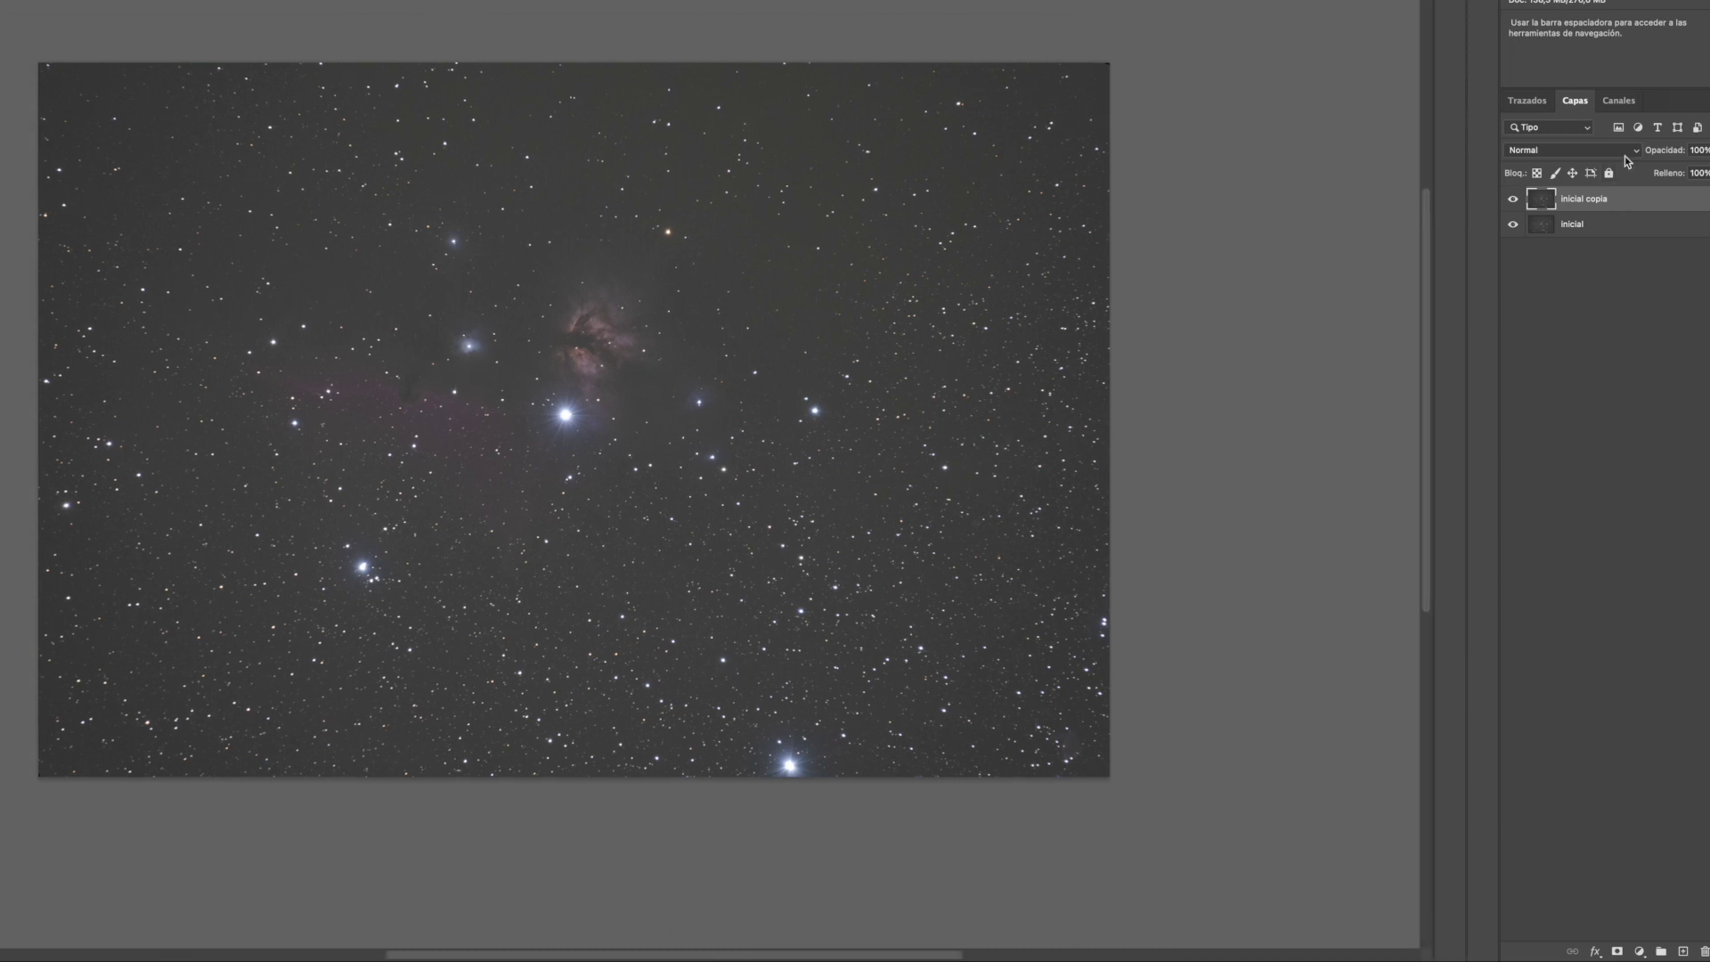
left_click(1518, 223)
type("inicial")
key("Return")
scroll(455, 462, "up", 1)
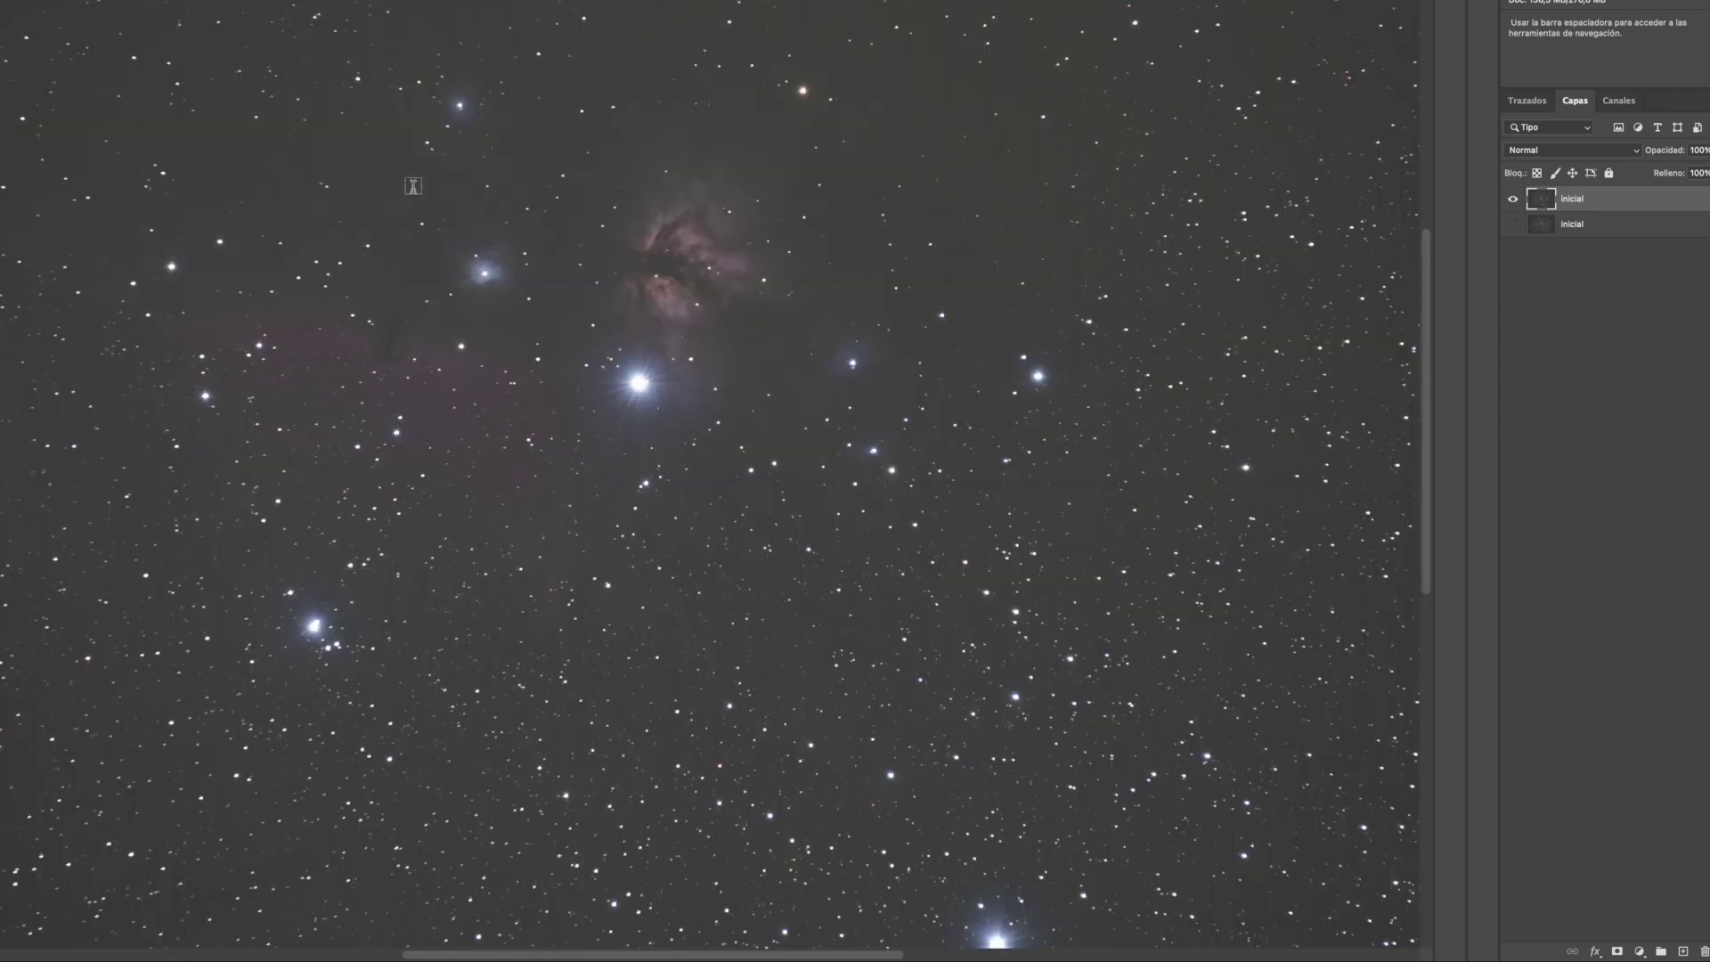
scroll(872, 411, "down", 1)
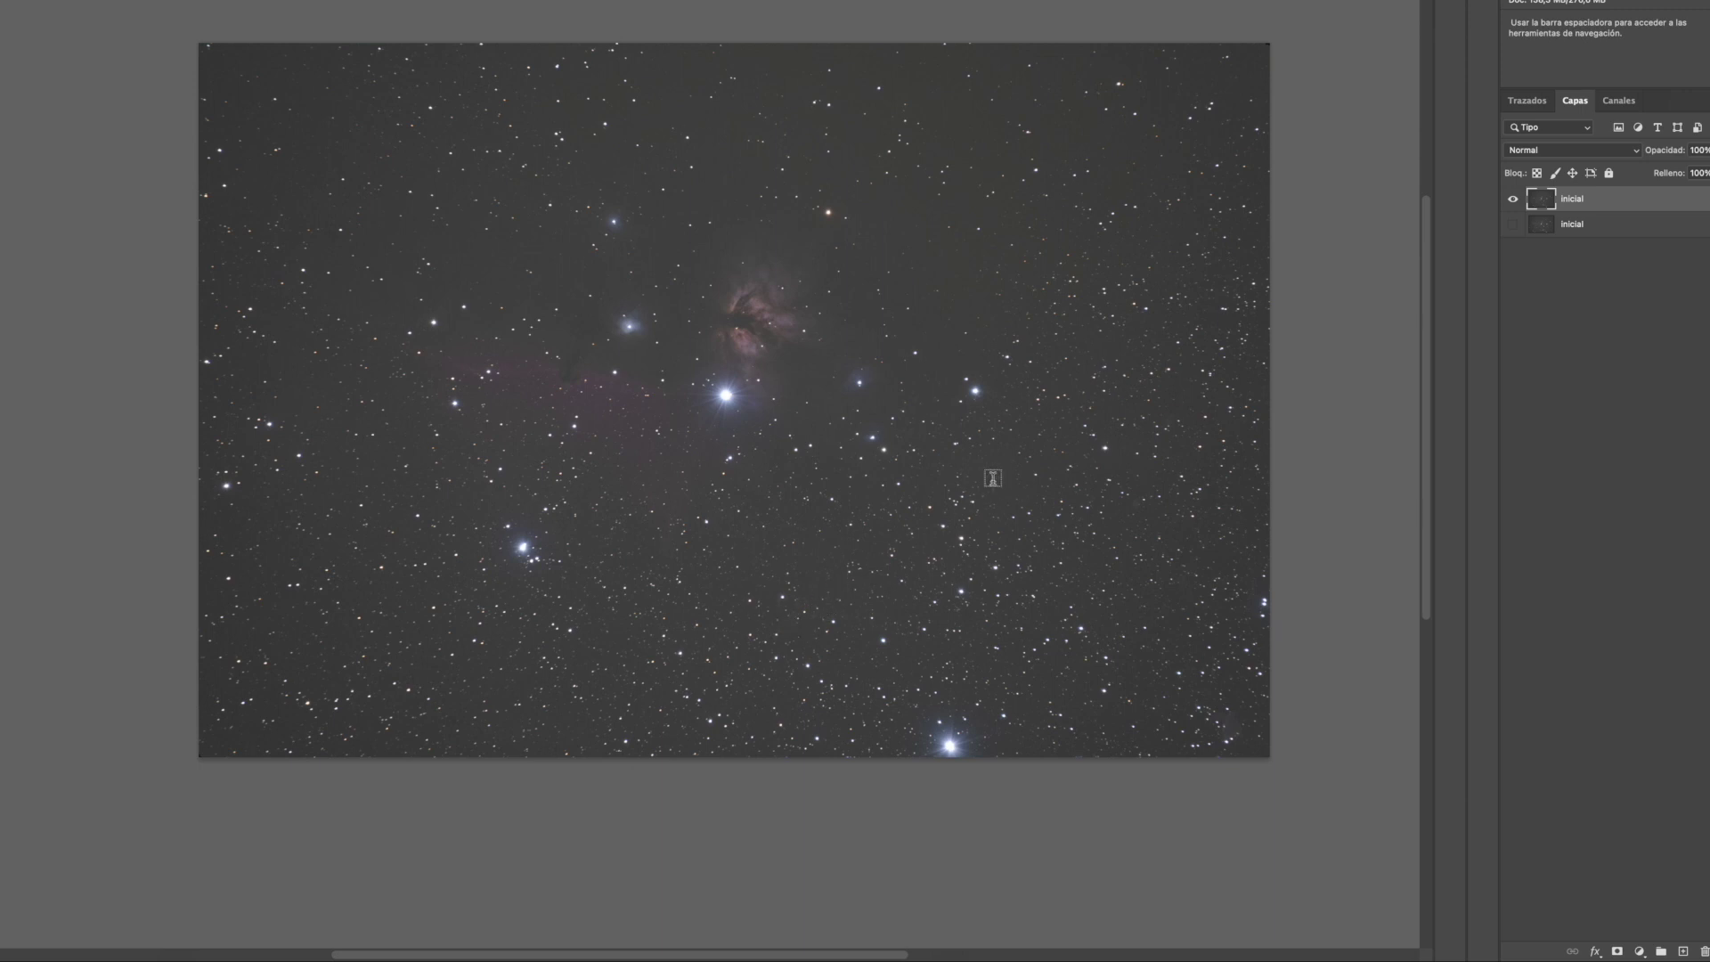
scroll(992, 479, "up", 1)
scroll(992, 478, "down", 1)
scroll(1006, 371, "up", 1)
scroll(1006, 370, "down", 1)
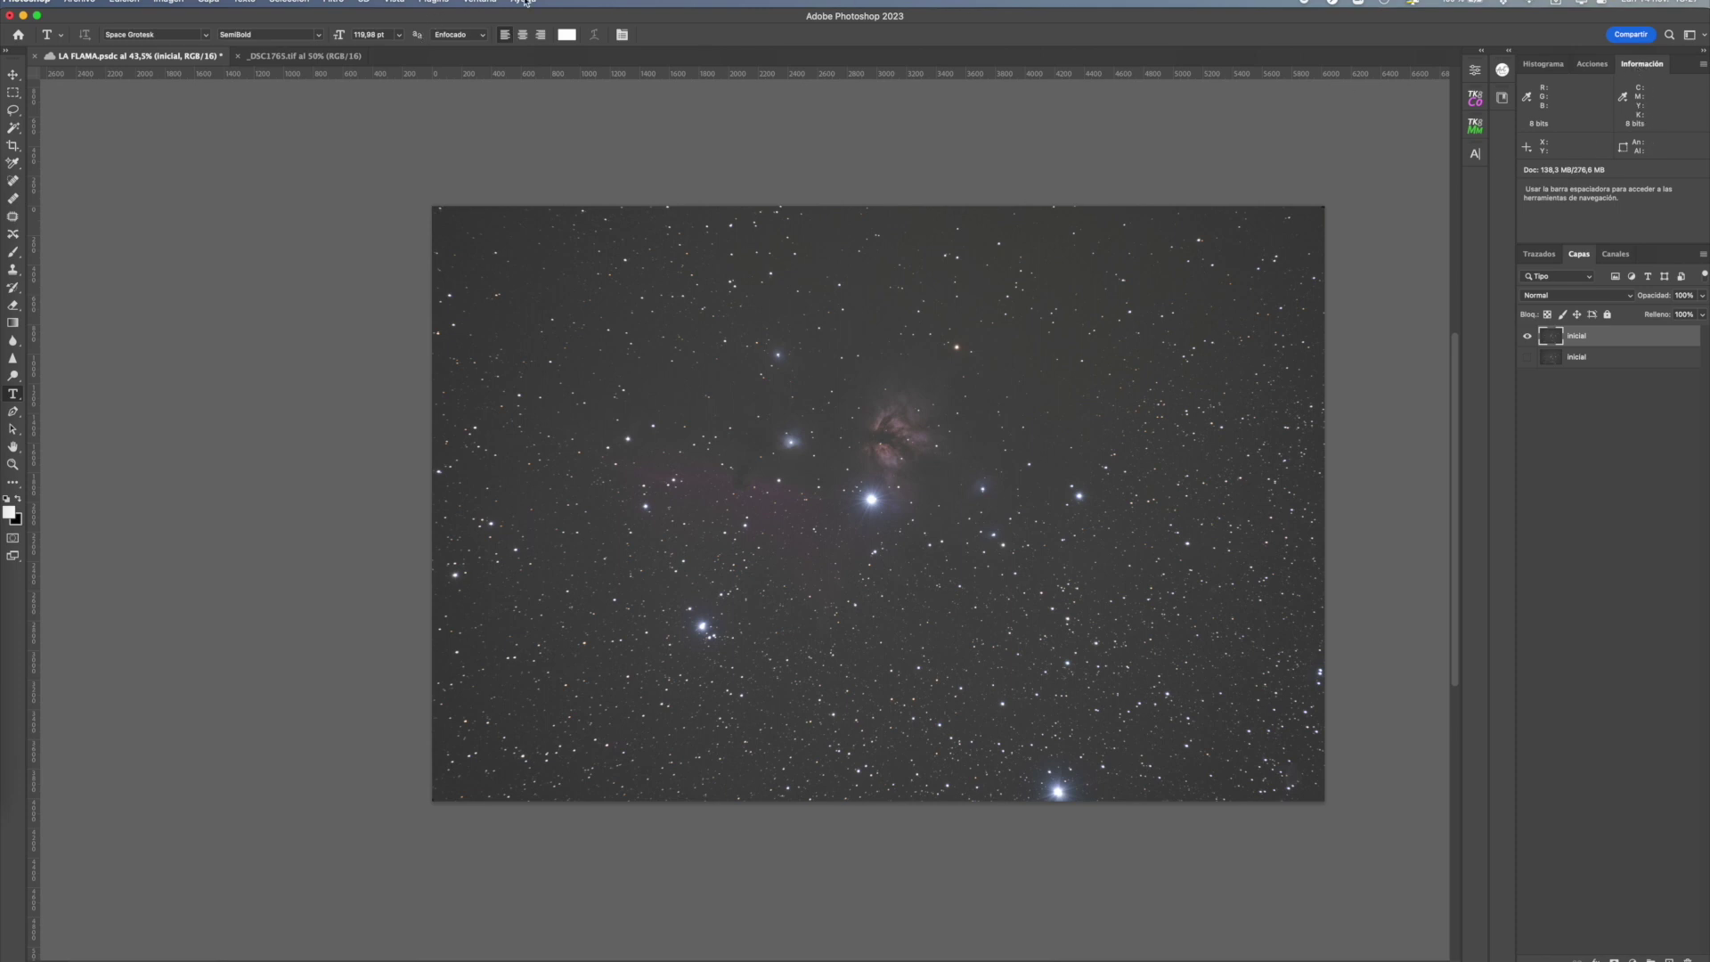
- Reopen the Información panel in the dock and pick the Color Sampler from the eyedropper flyout
left_click(481, 3)
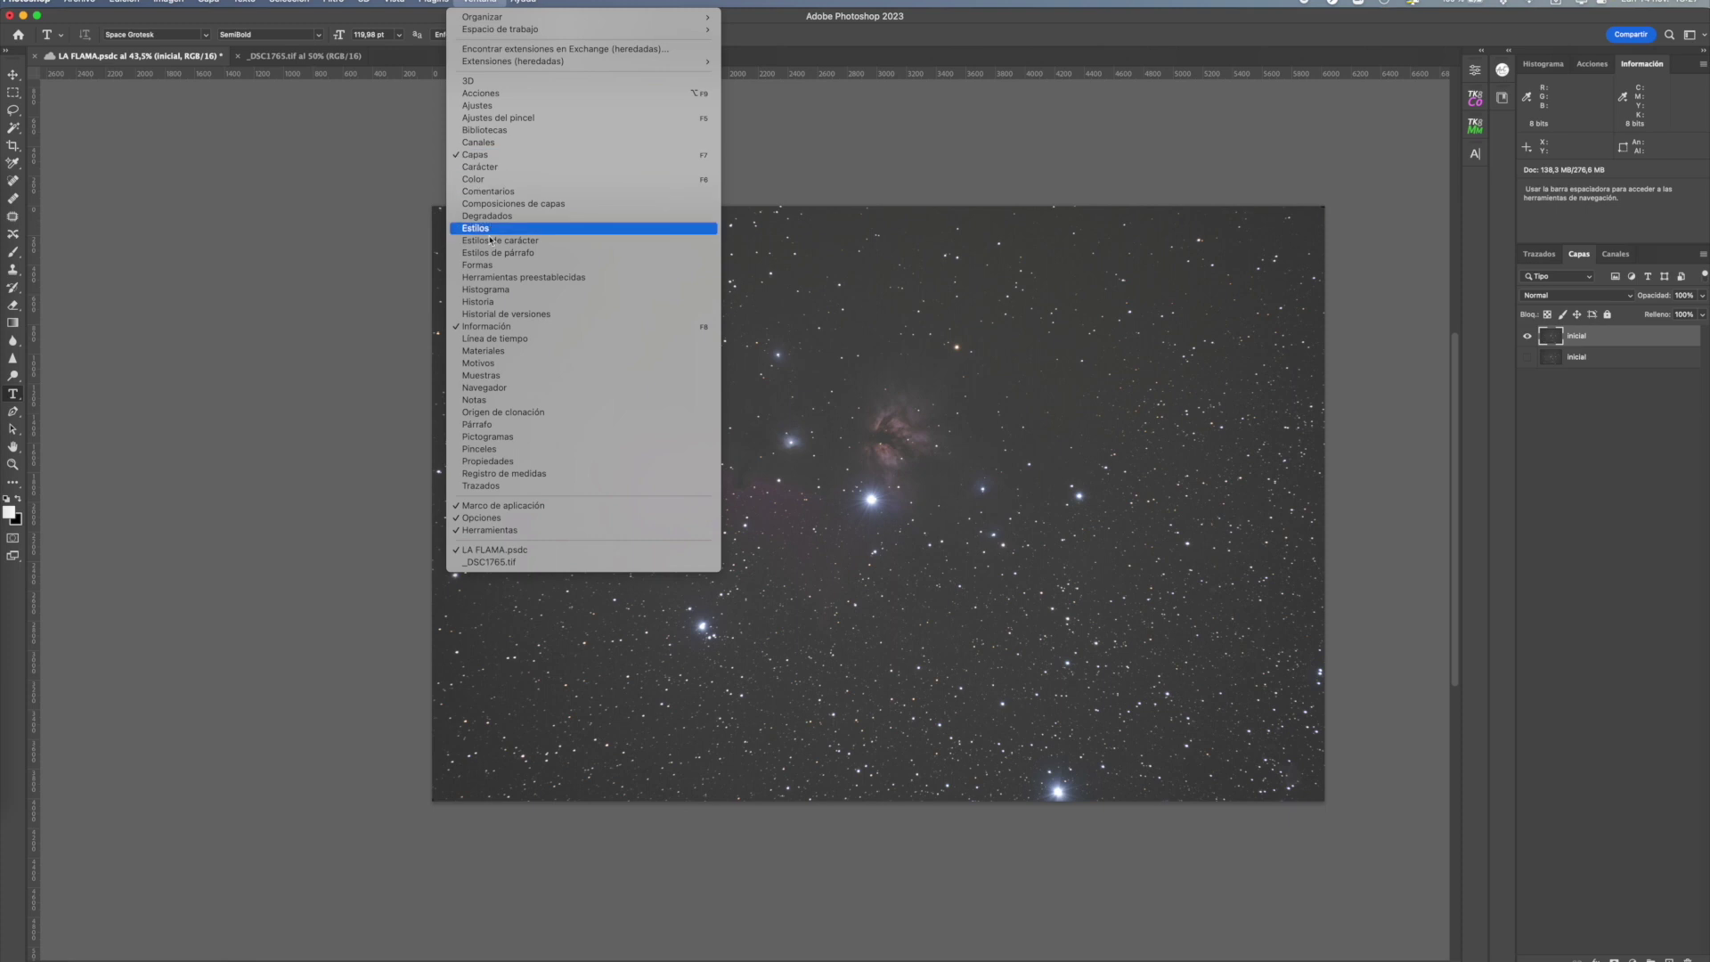
left_click(496, 327)
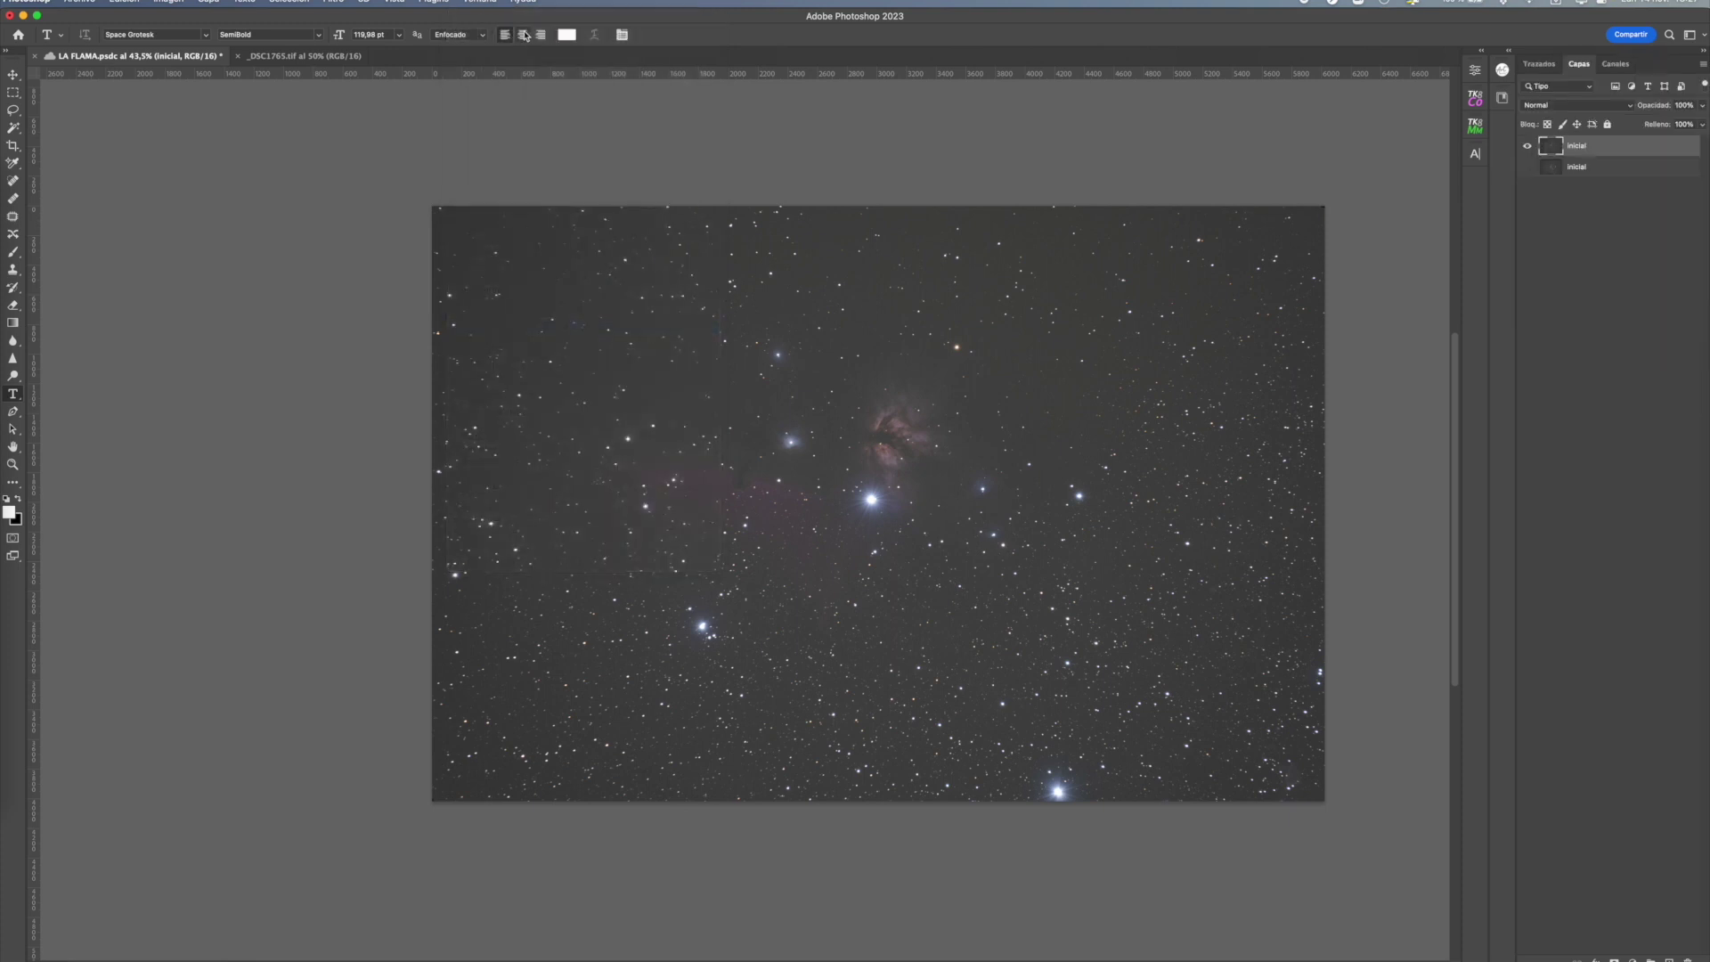
left_click(477, 2)
left_click(496, 327)
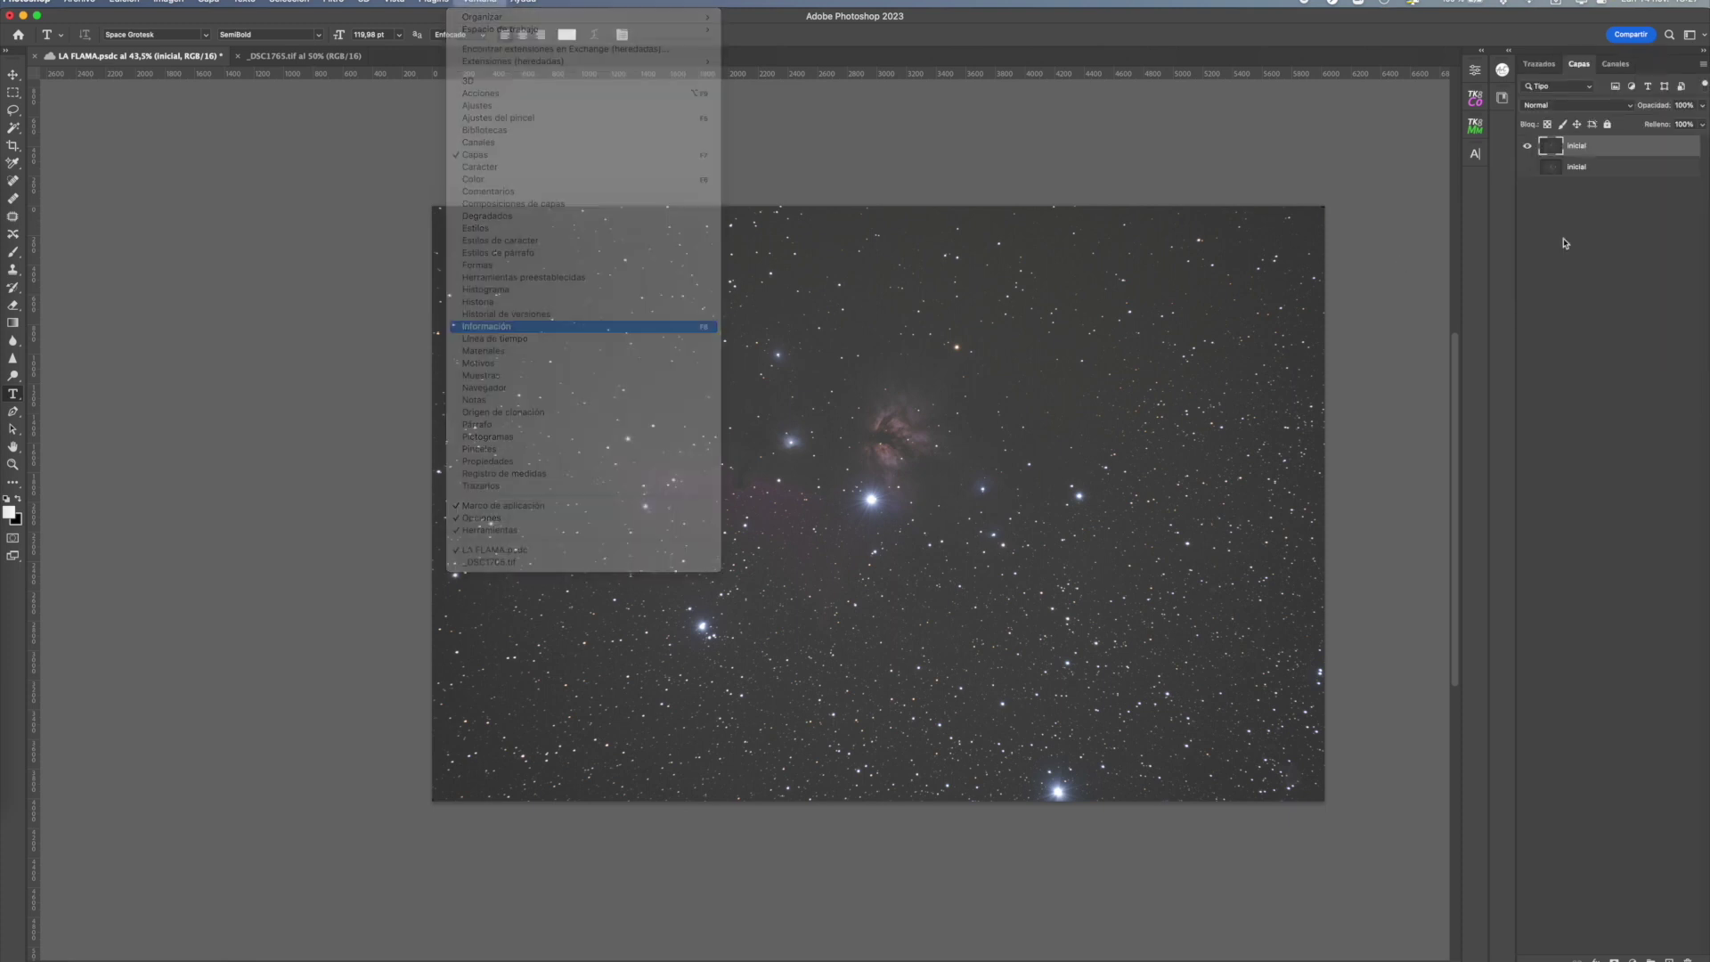
left_click_drag(1639, 67, 1625, 98)
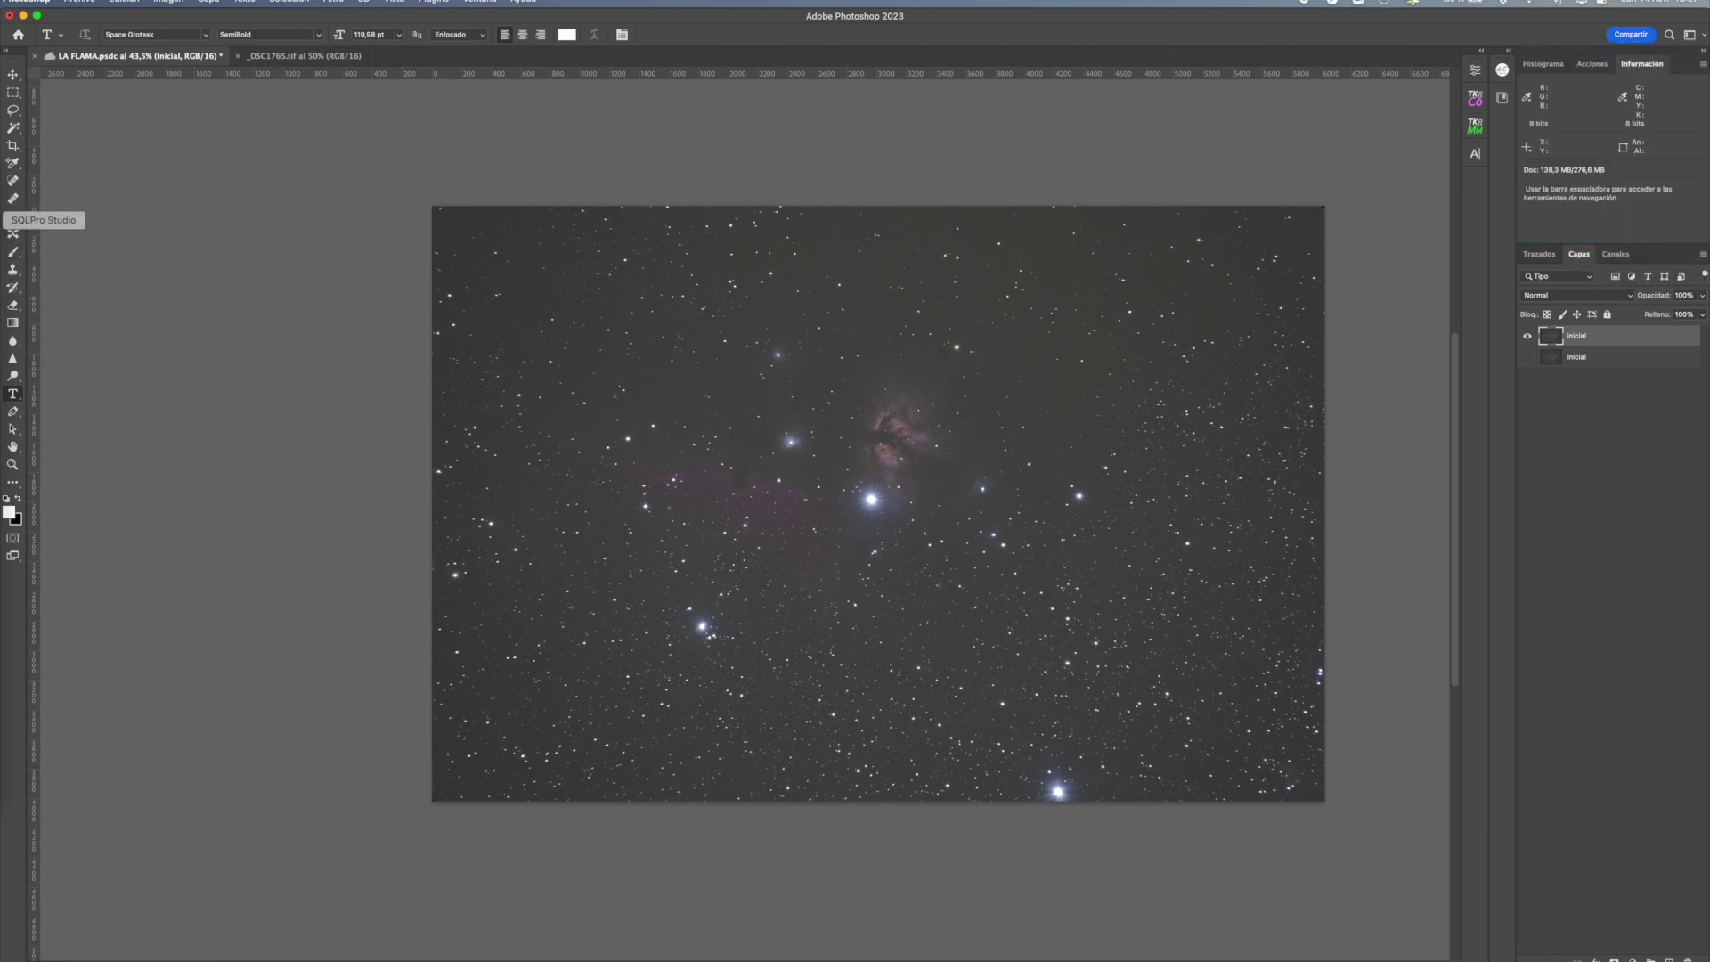
left_click(16, 168)
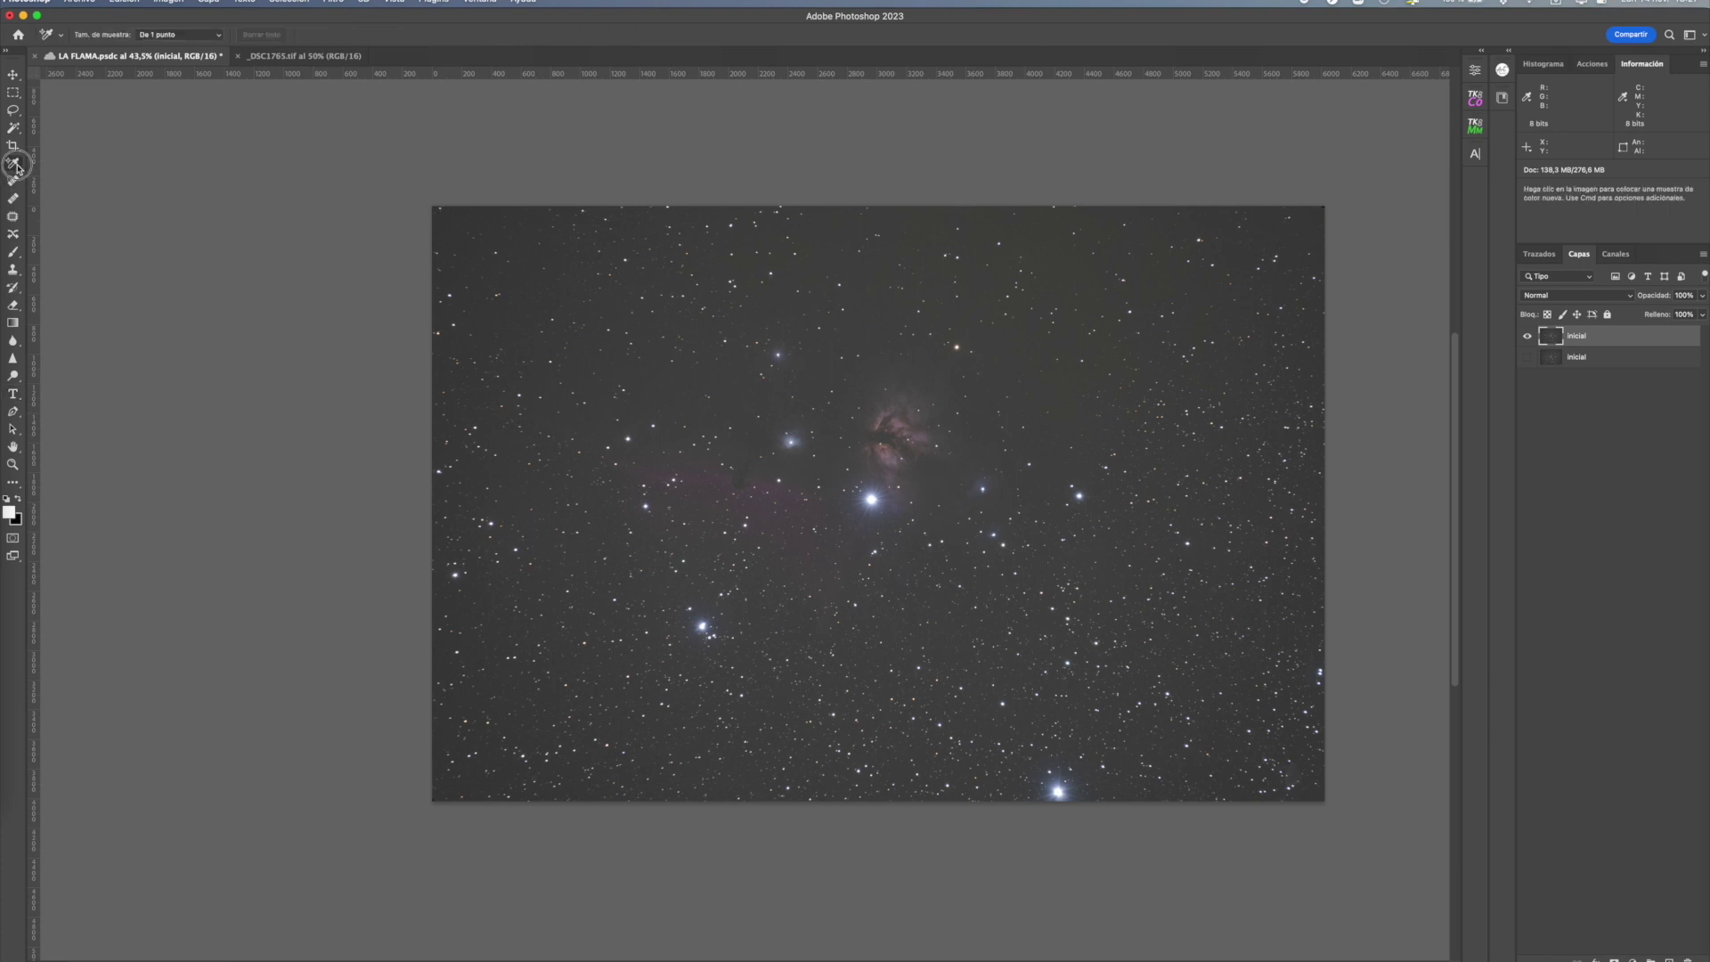
left_click_drag(18, 173, 97, 179)
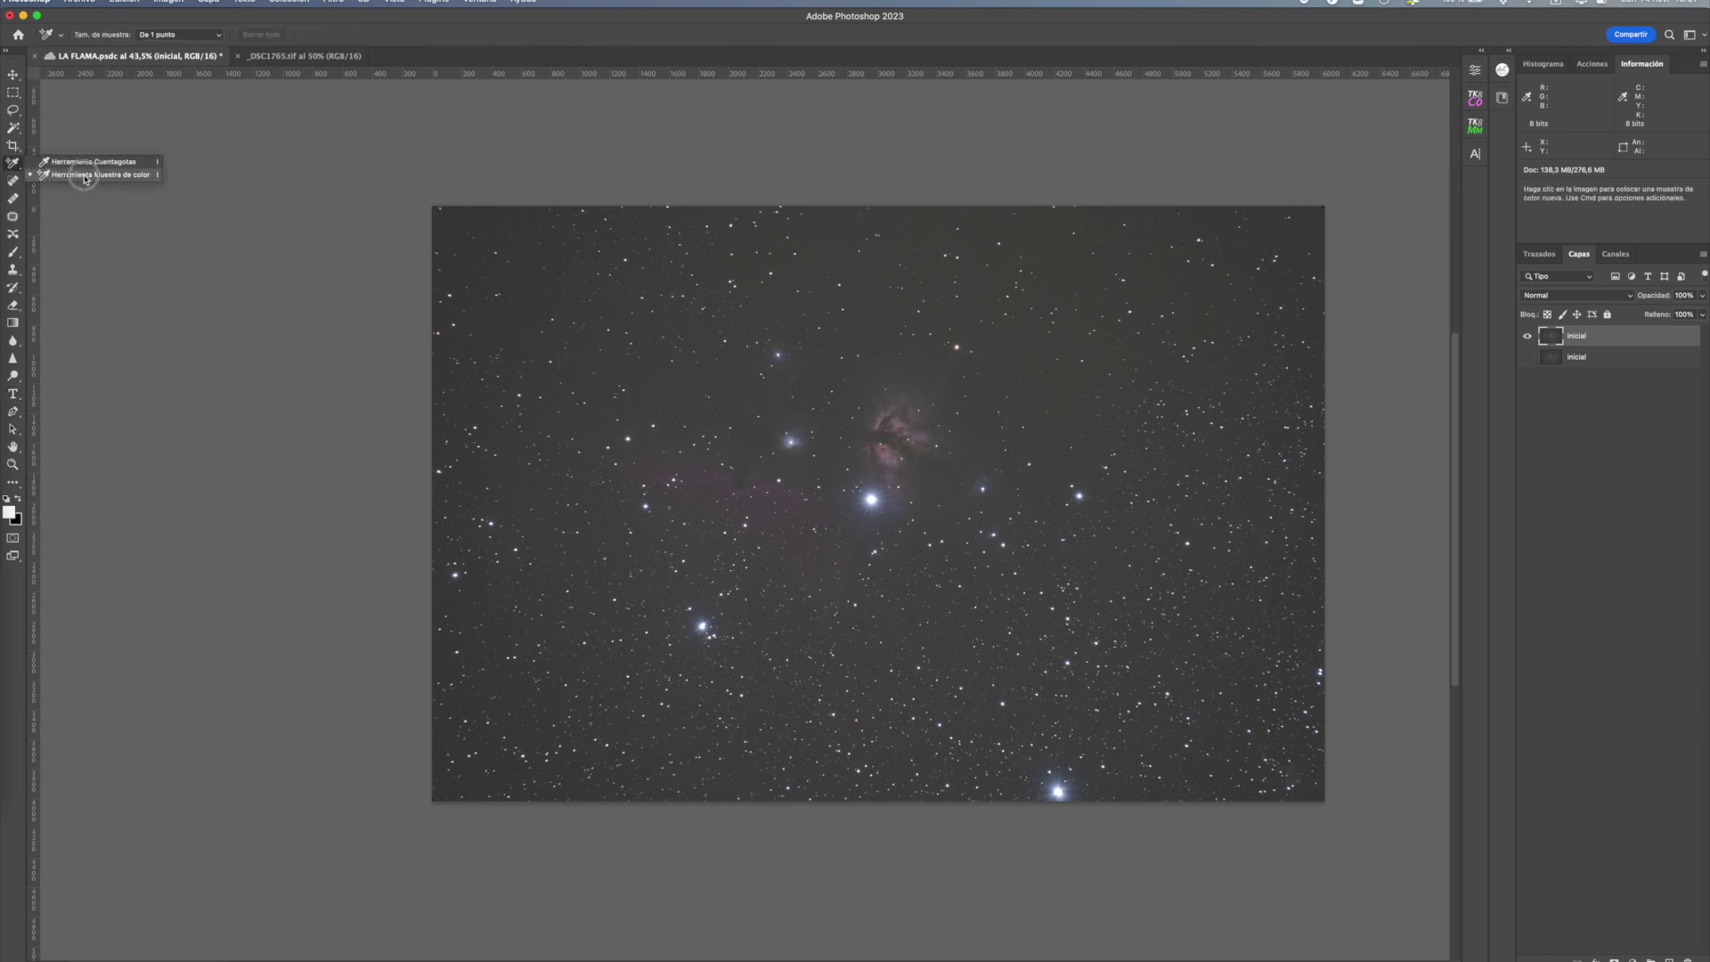
- Check pixel values with the Color Sampler, then add an Umbral threshold adjustment layer
left_click(126, 177)
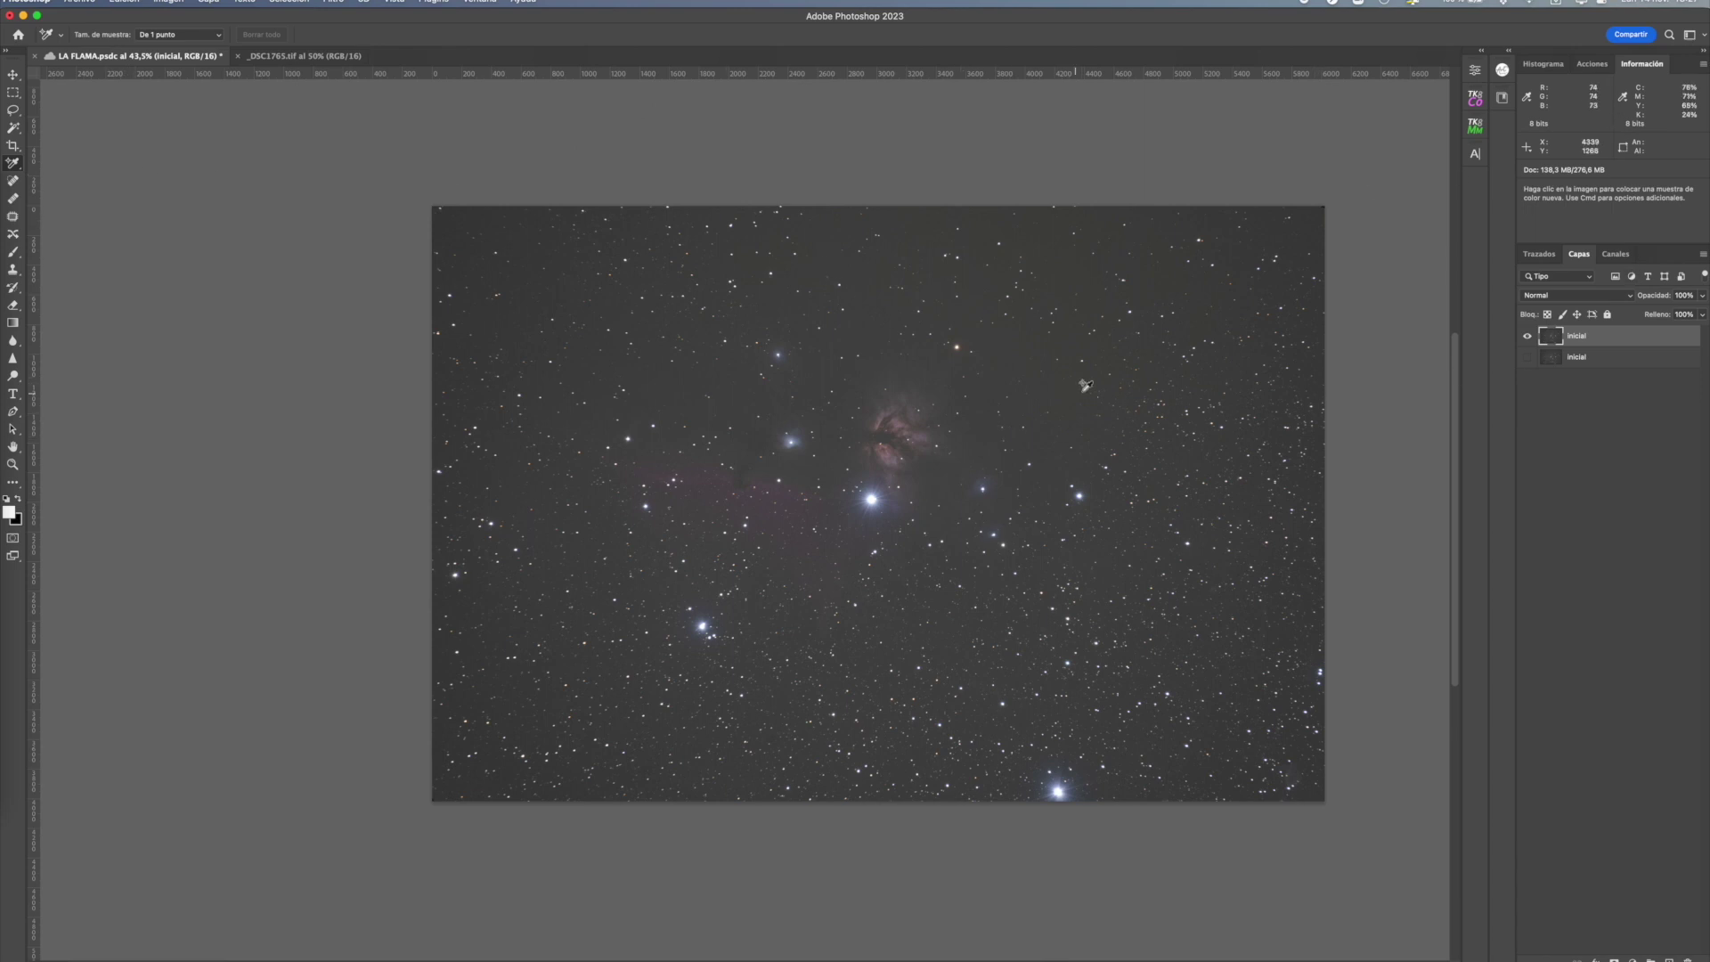
scroll(1176, 339, "up", 3)
scroll(1176, 338, "up", 3)
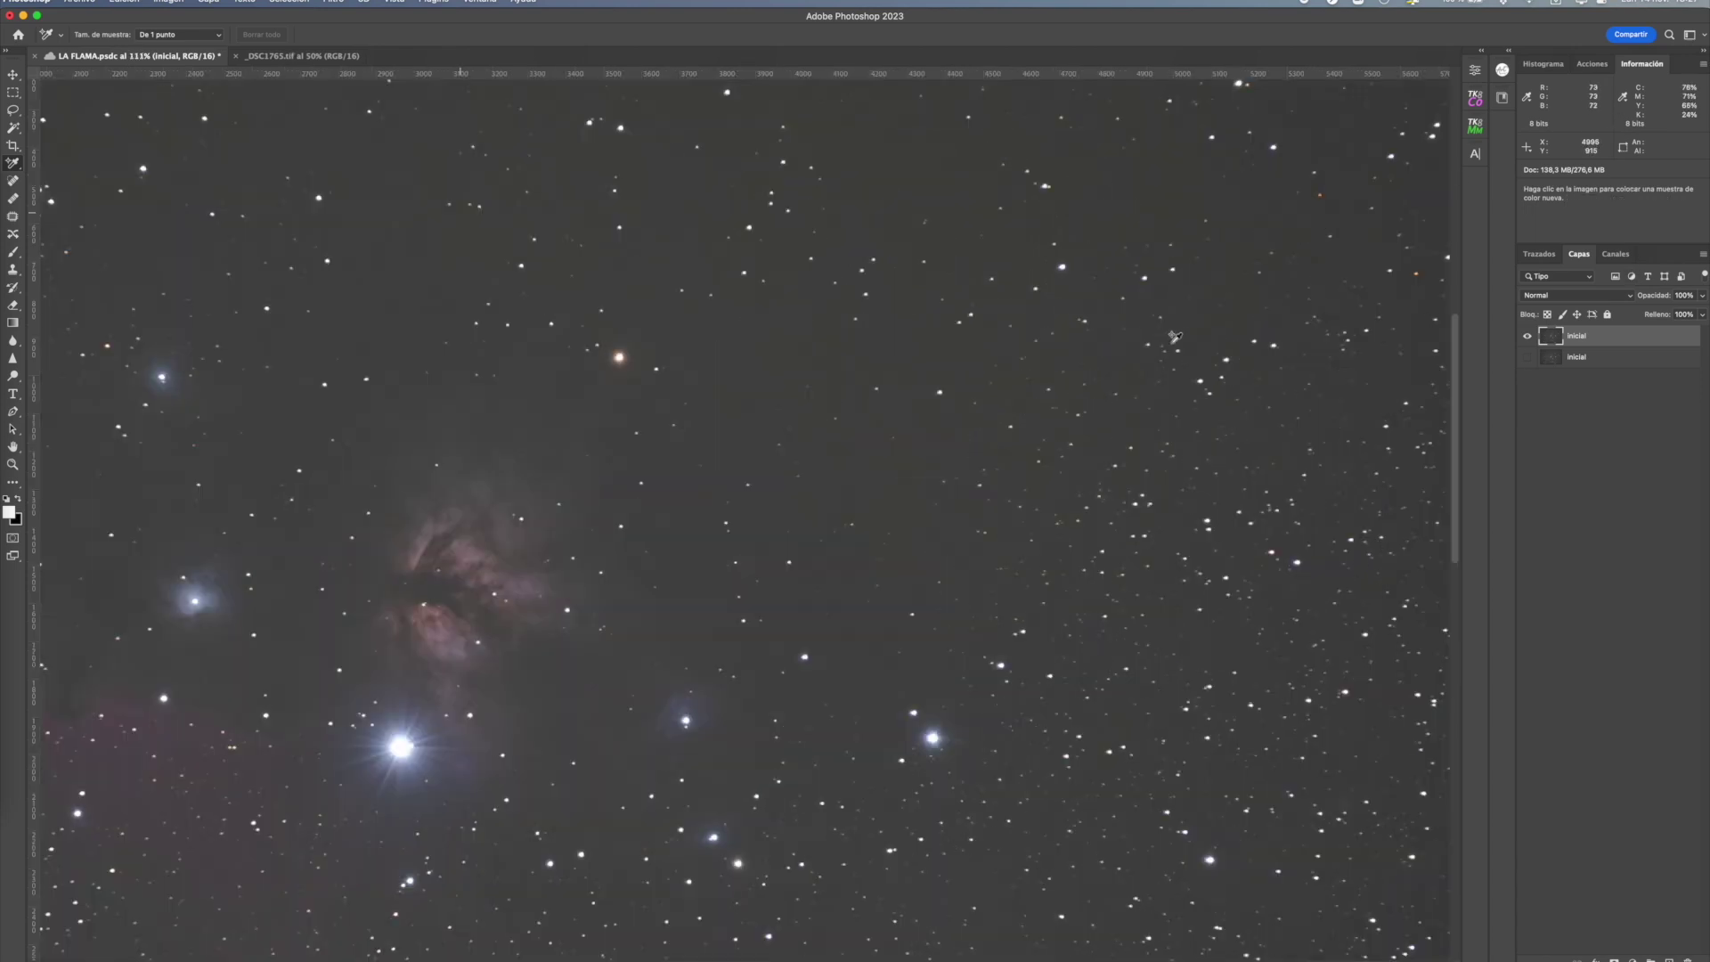
scroll(1174, 337, "down", 3)
key("a")
scroll(1174, 337, "down", 3)
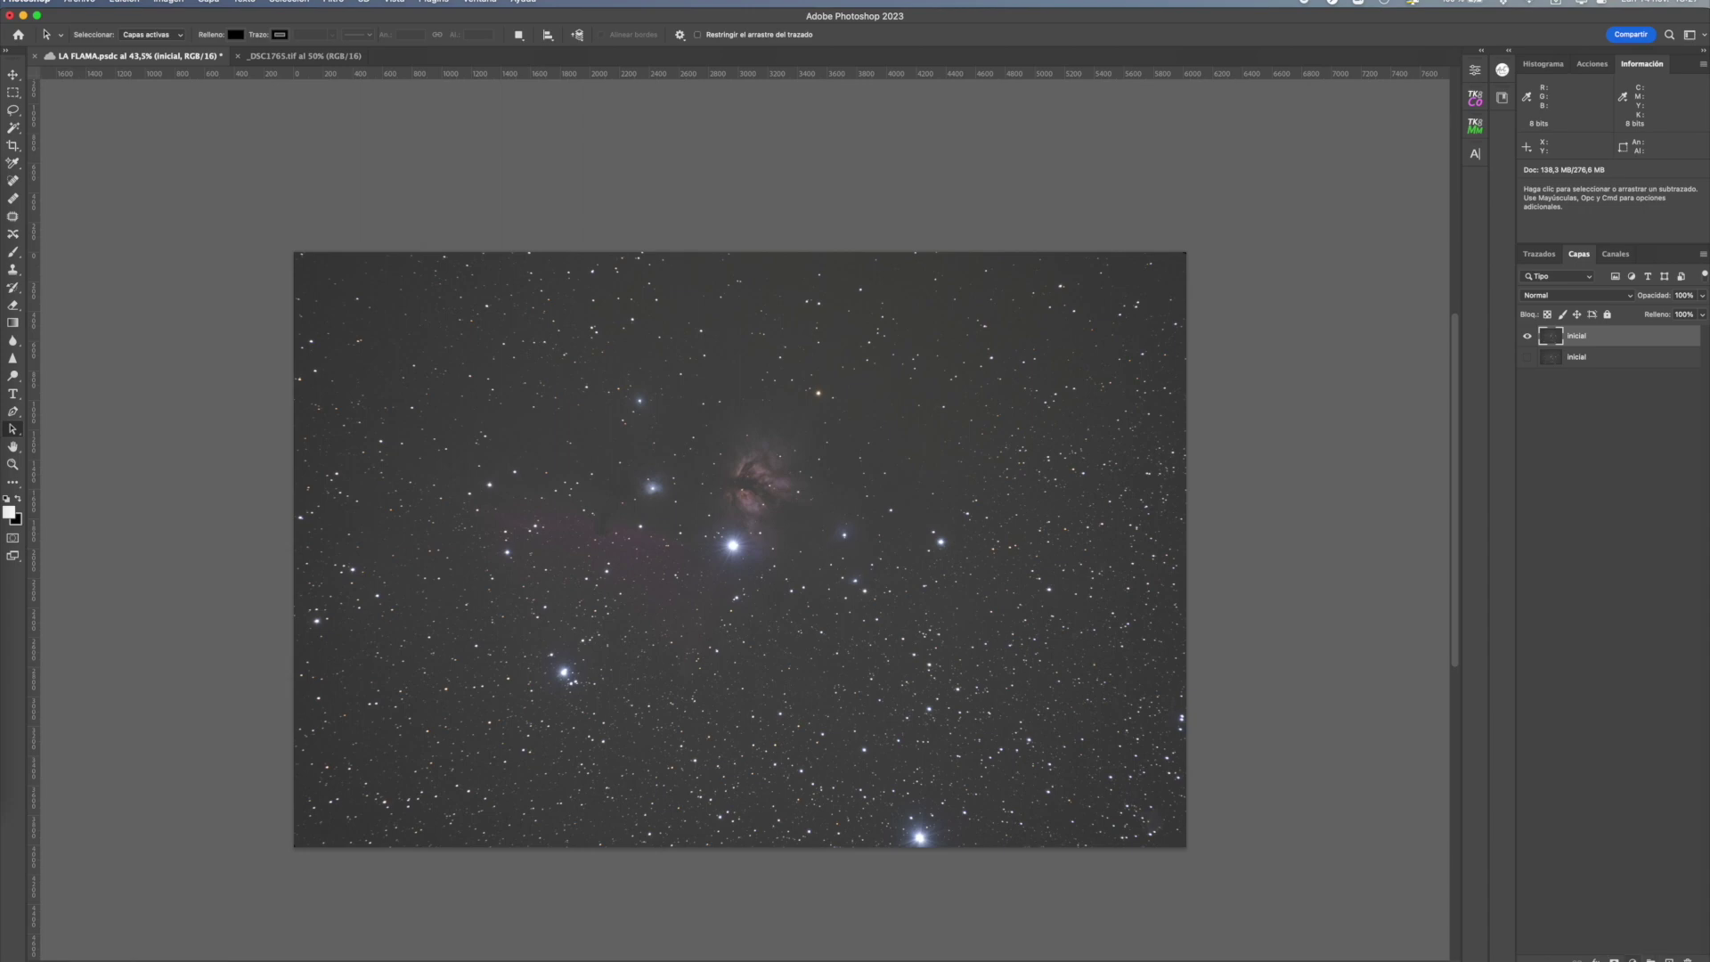
left_click(1632, 958)
left_click(1638, 862)
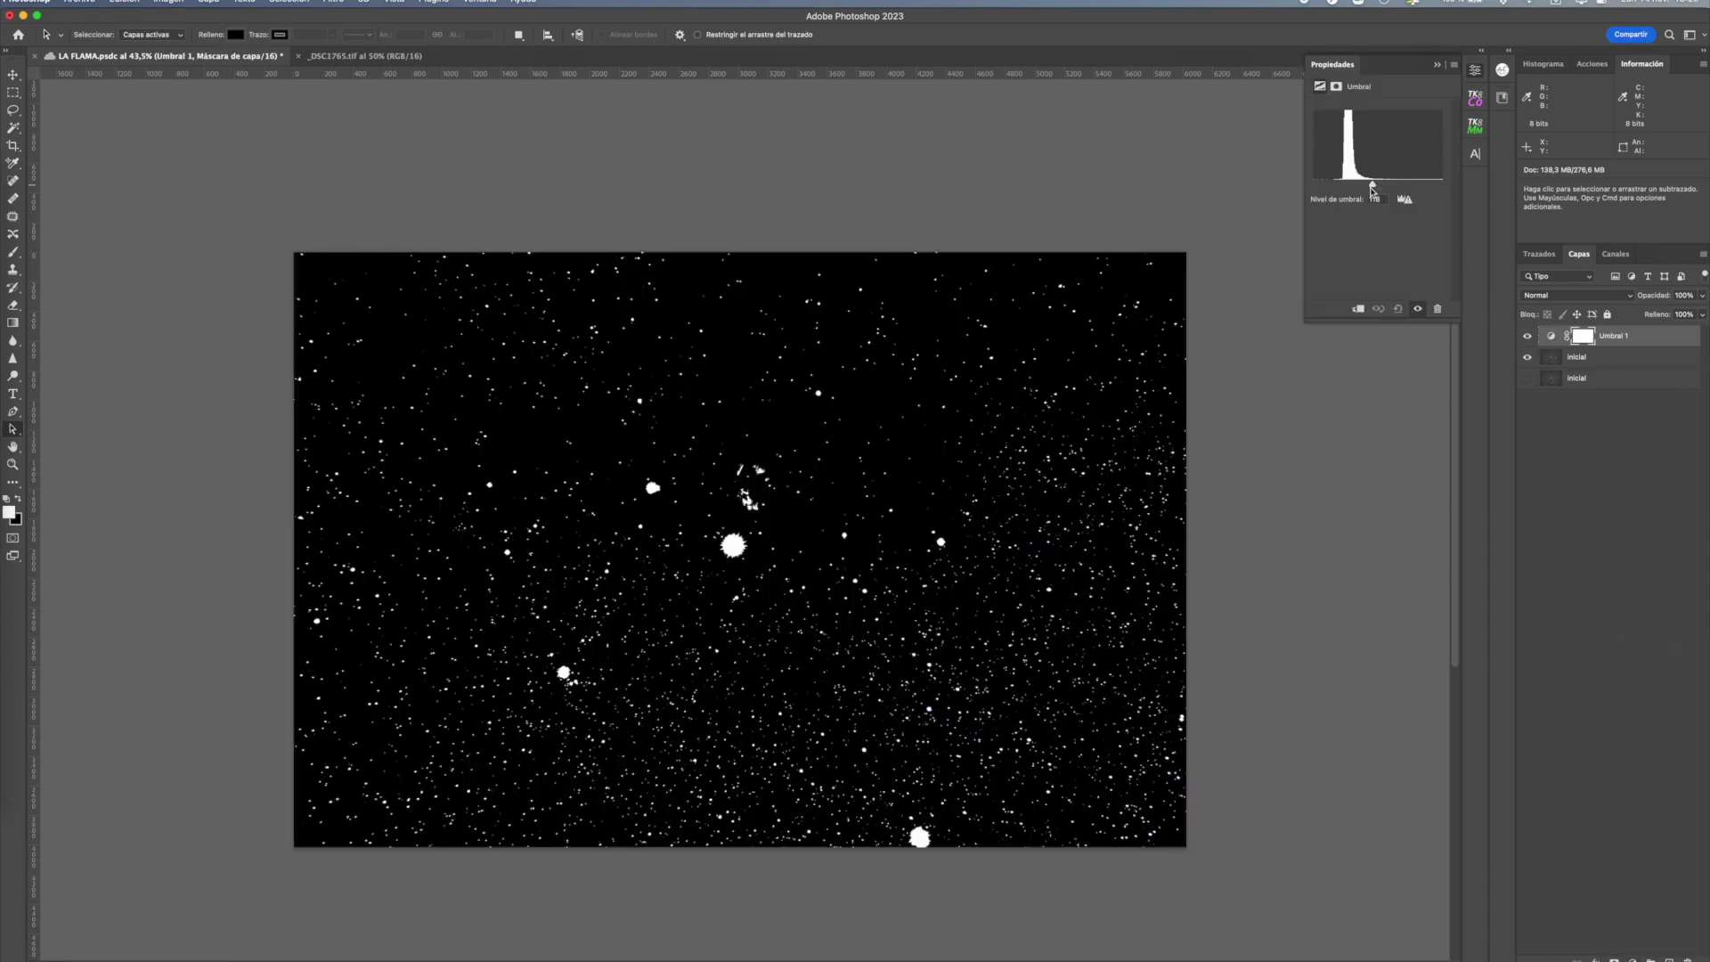
- Lower the Umbral 1 threshold to about 76 to reveal the nebula and background
left_click_drag(1372, 189, 1350, 184)
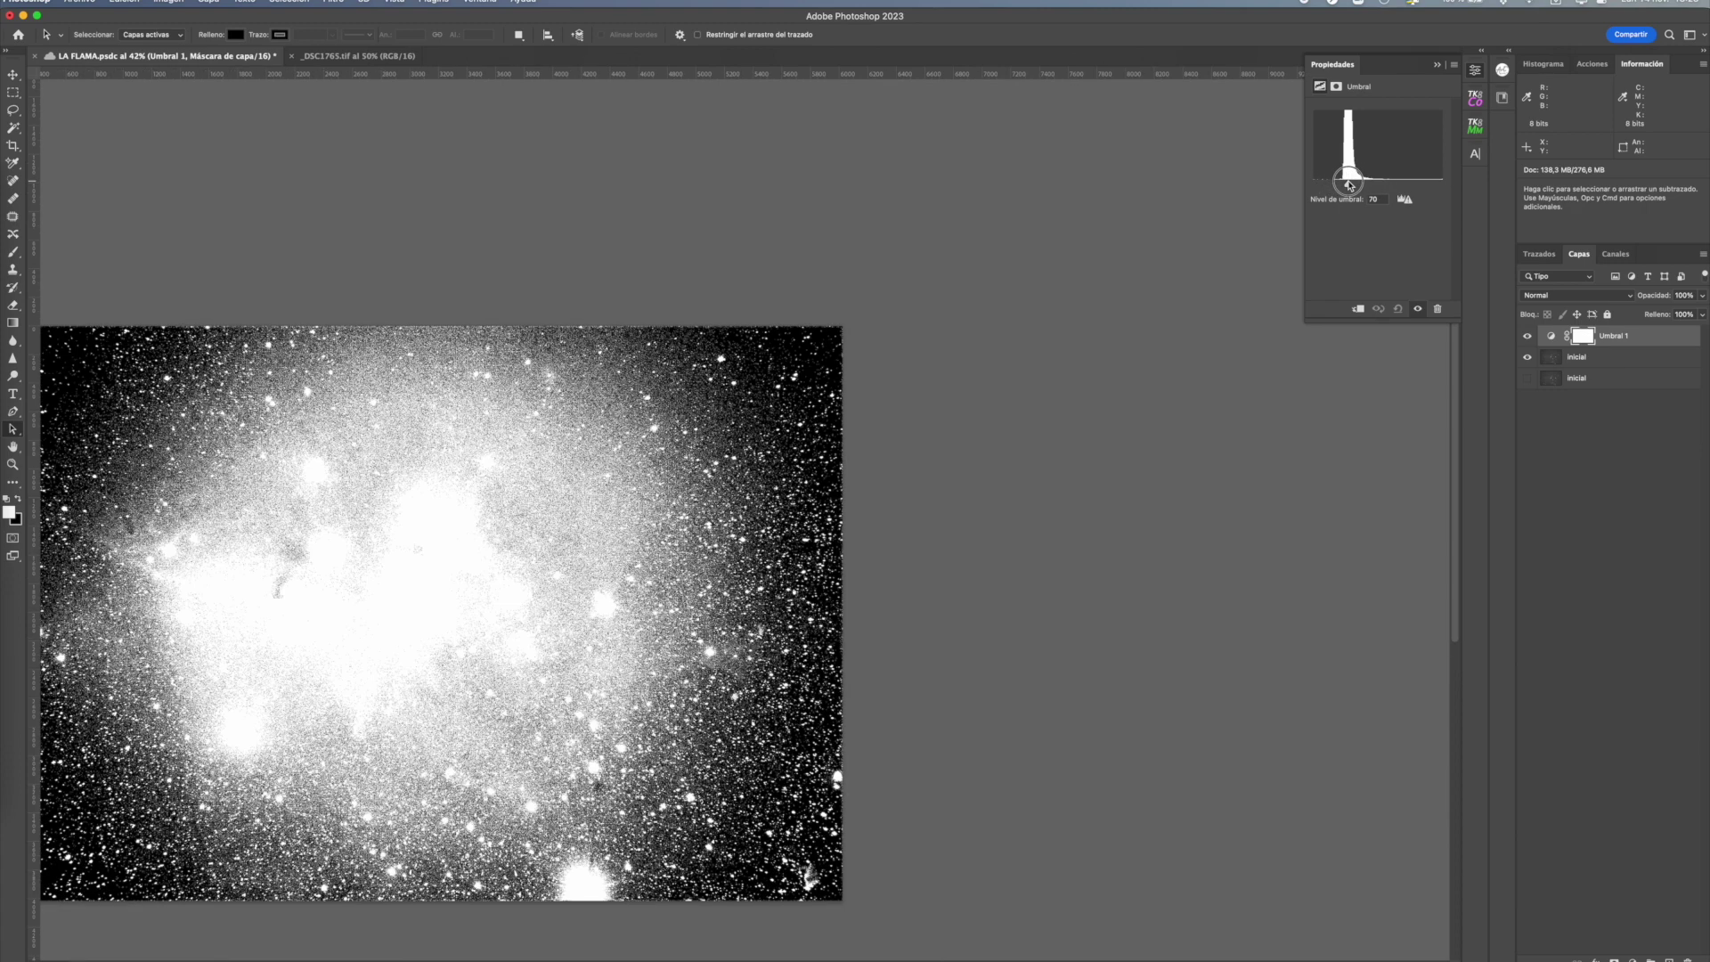
scroll(815, 351, "up", 3)
scroll(851, 361, "up", 2)
scroll(850, 361, "up", 2)
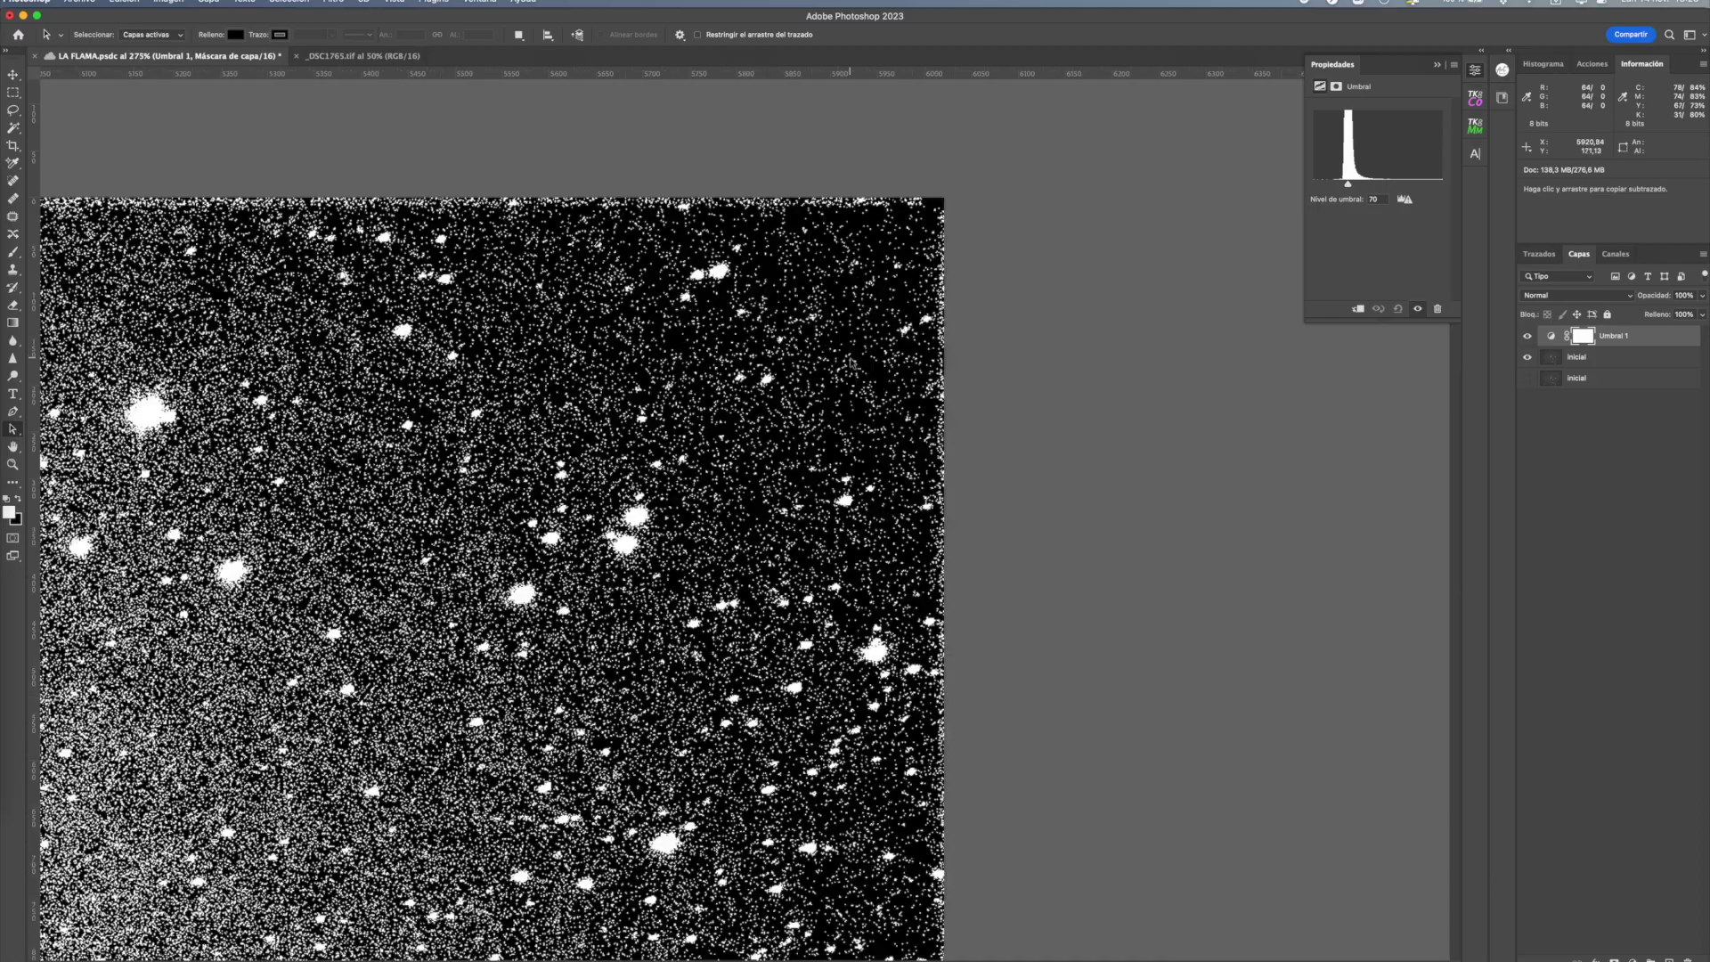
left_click_drag(1348, 186, 1349, 185)
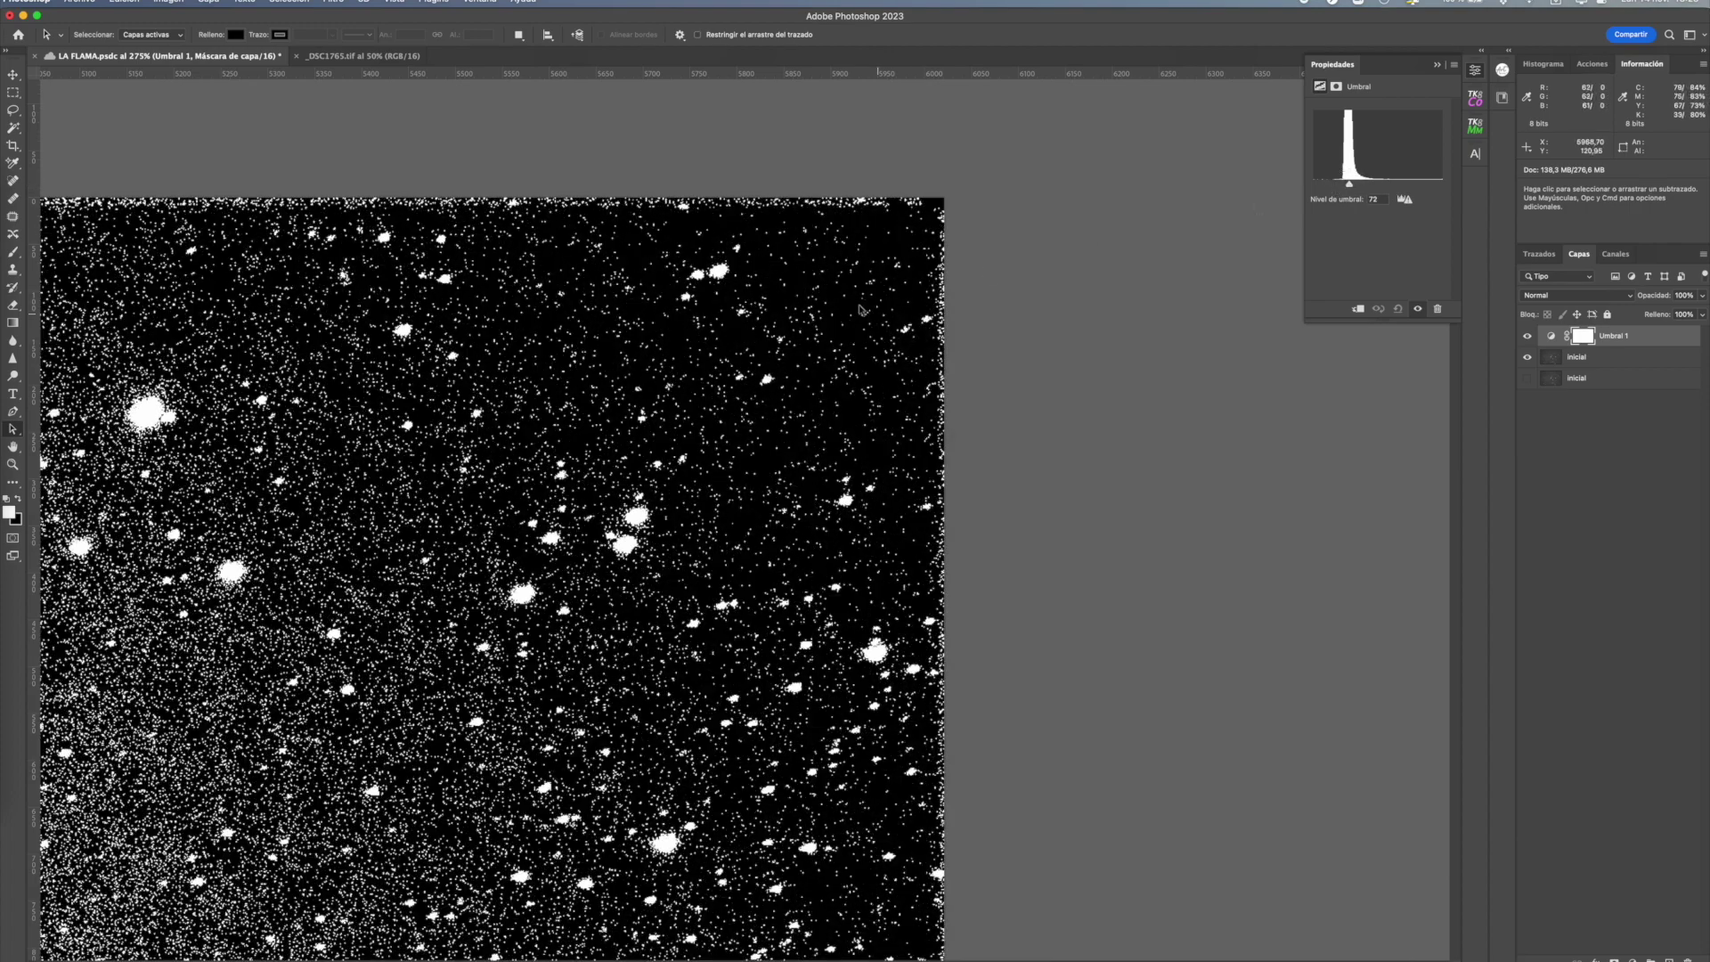
- Raise the threshold level to 255 so only the brightest stars stay white, then reframe the view
left_click_drag(1349, 187, 1447, 185)
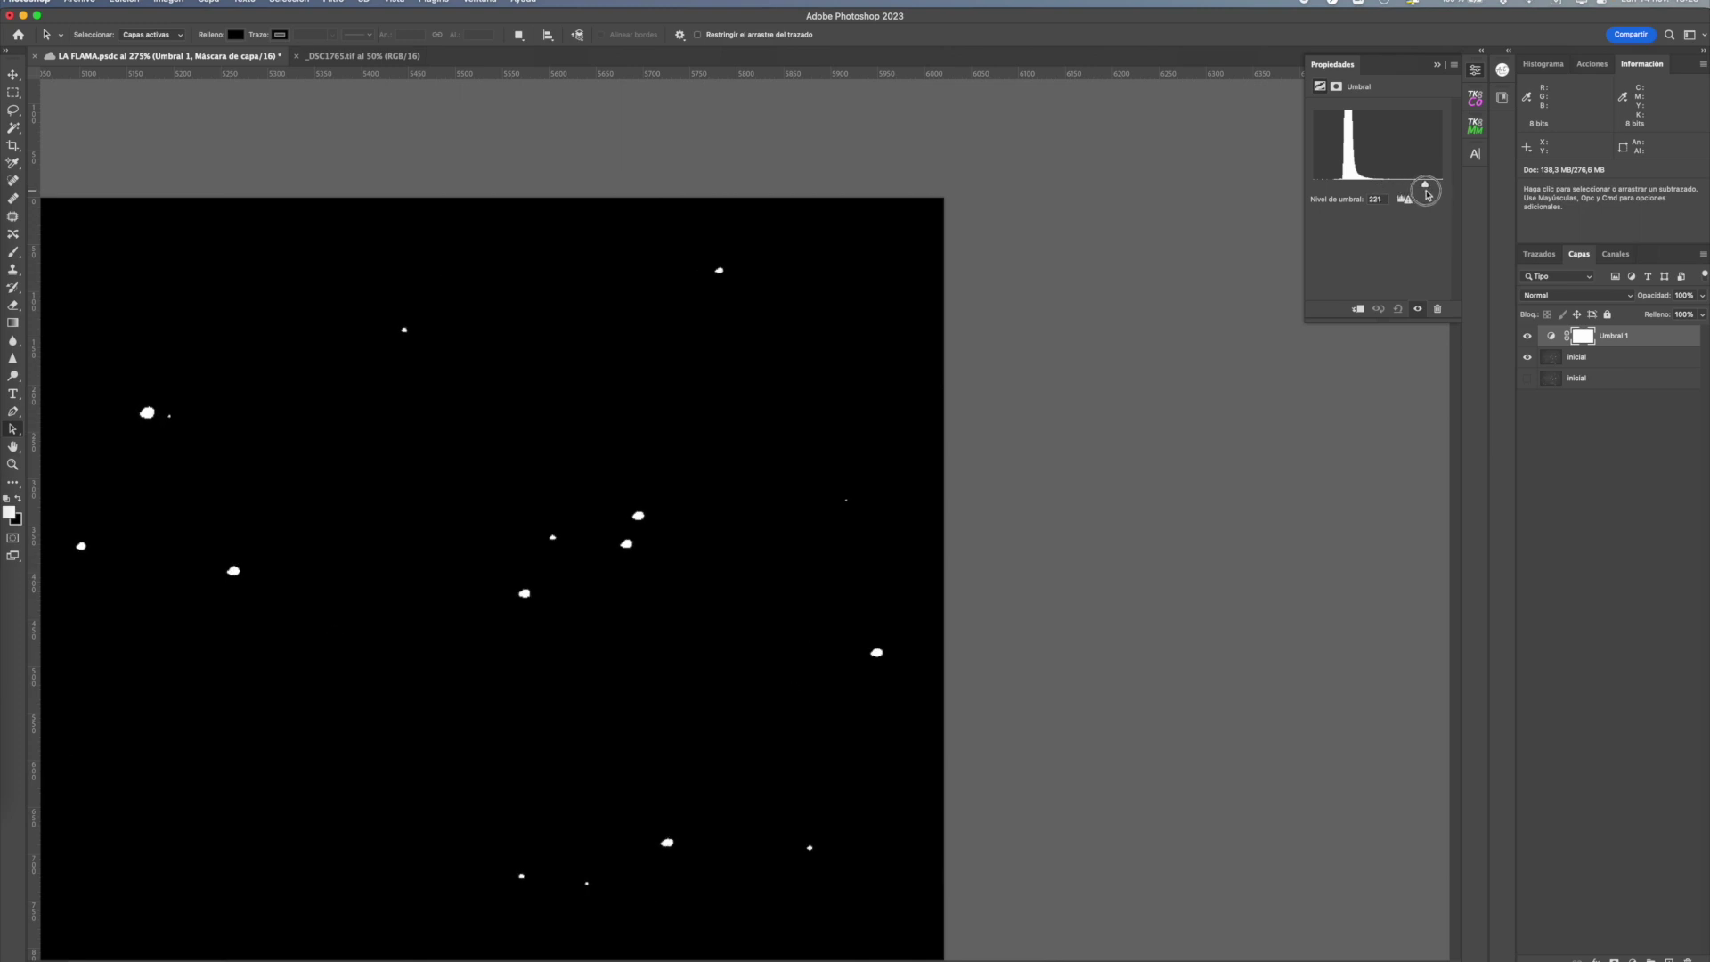
scroll(648, 456, "down", 3)
scroll(383, 532, "down", 1)
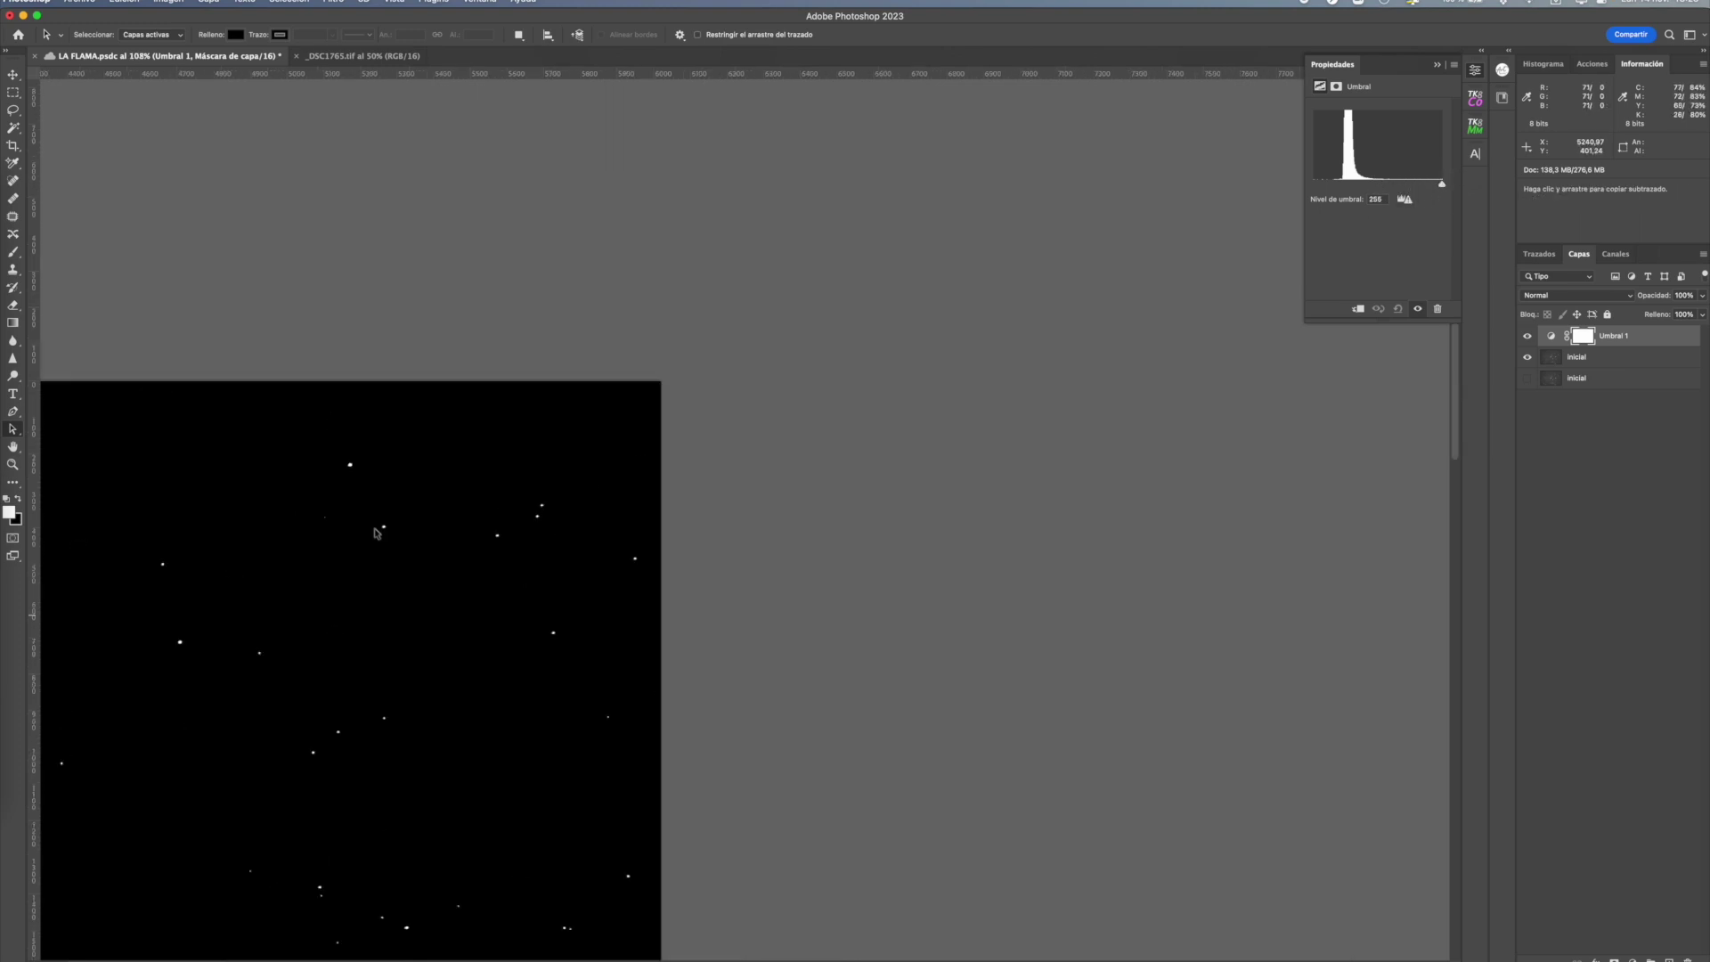
scroll(396, 535, "up", 3)
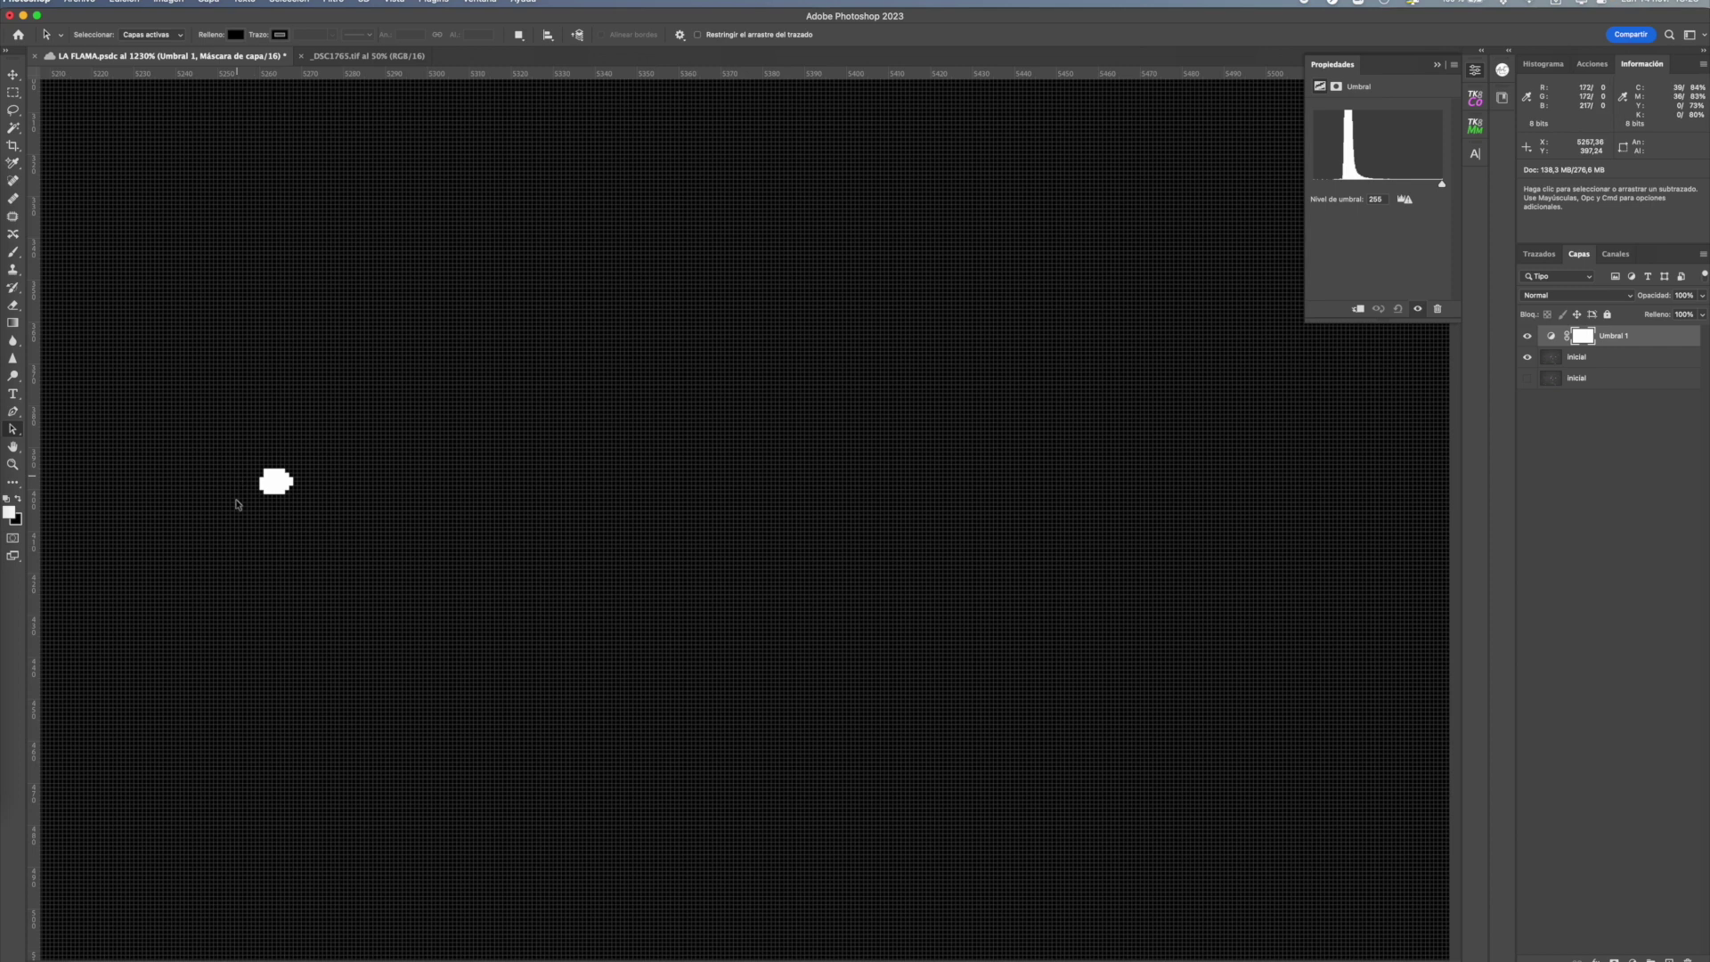
scroll(400, 515, "down", 3)
scroll(424, 584, "down", 3)
scroll(329, 577, "down", 3)
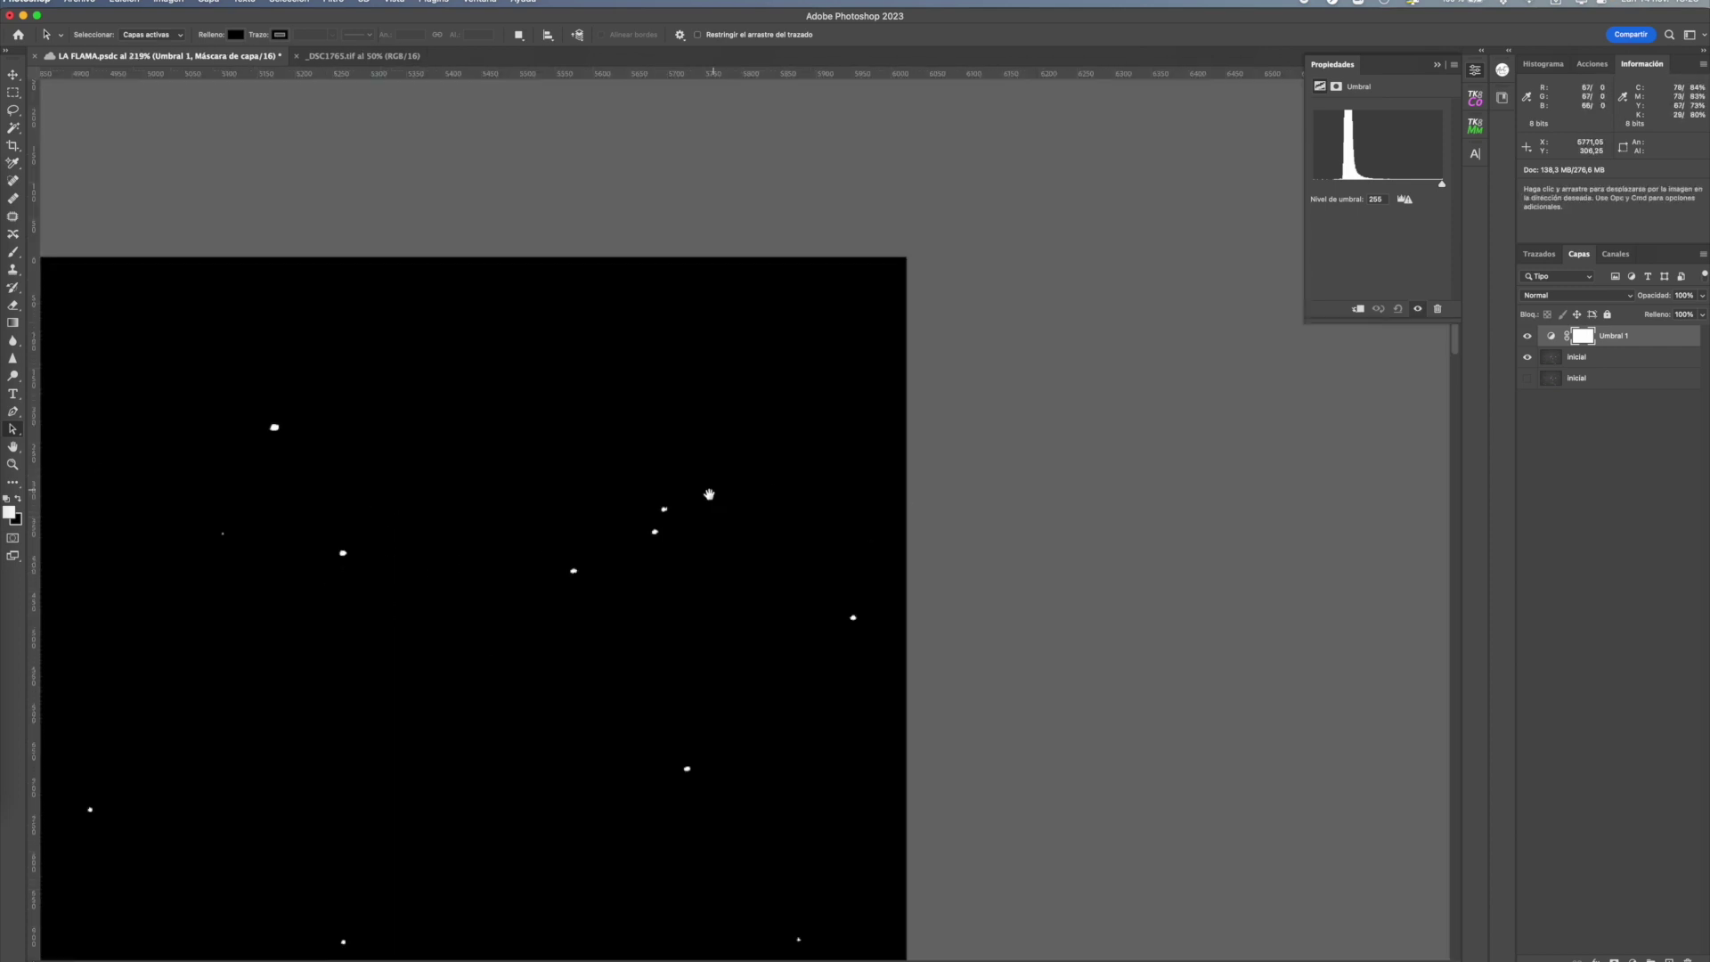
left_click_drag(726, 476, 1170, 278)
scroll(954, 355, "down", 2)
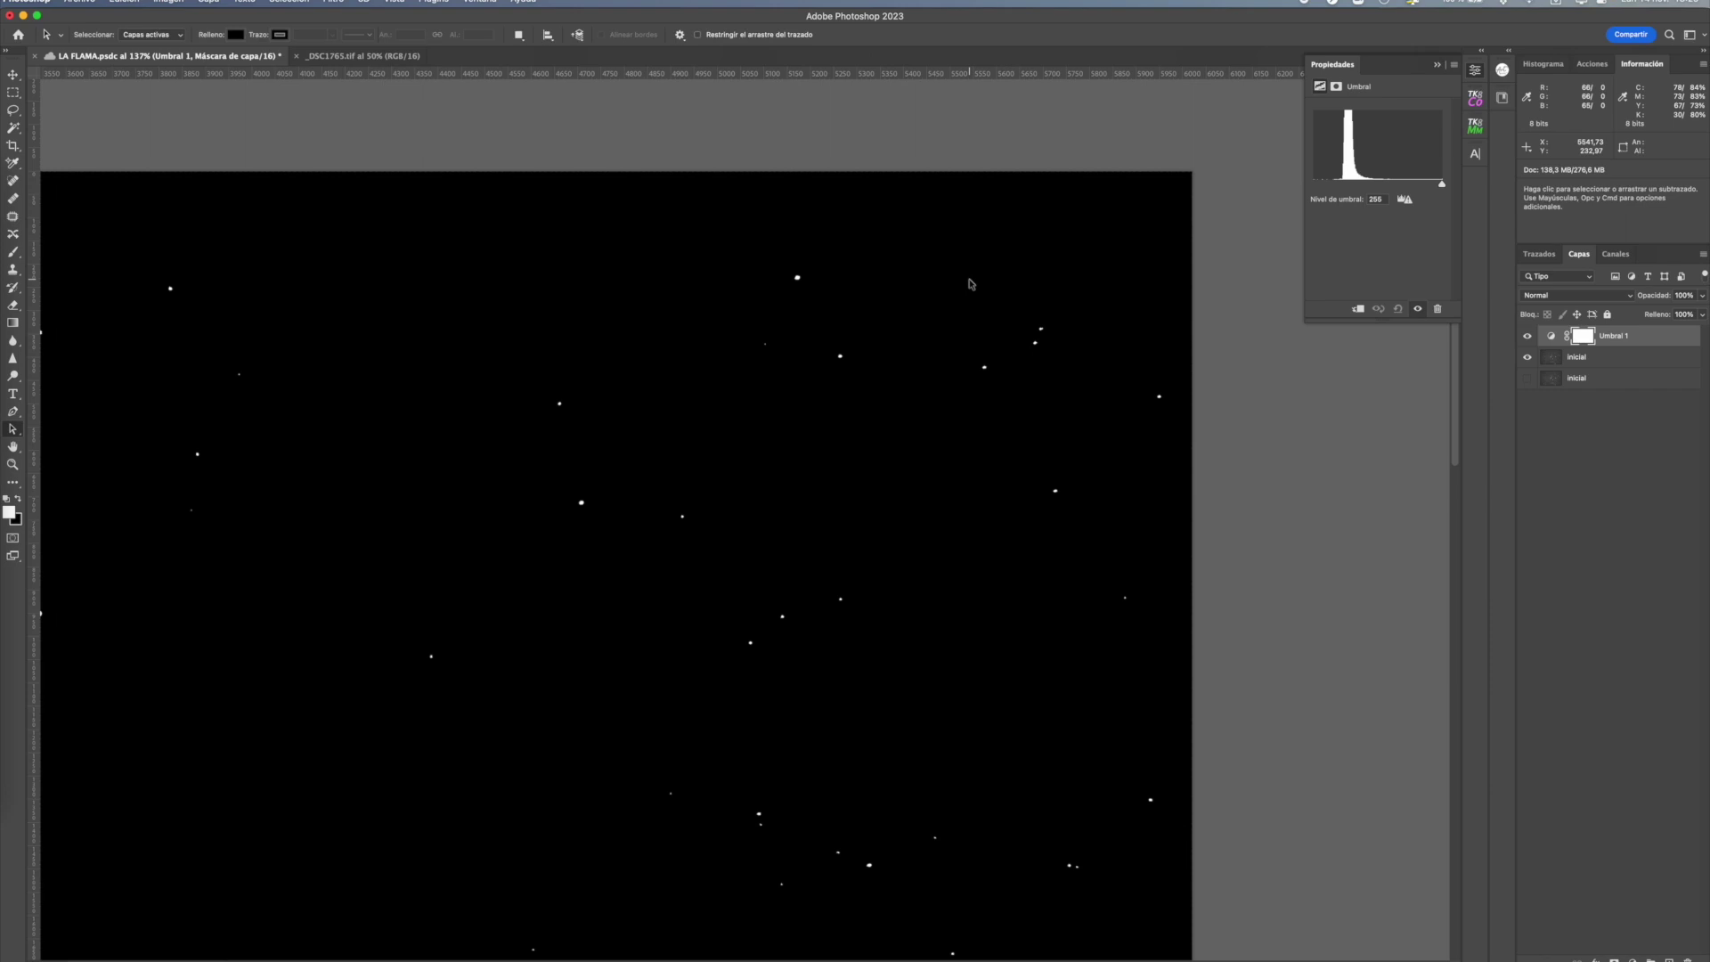
- Lower the Umbral 1 threshold level to 78 to reveal the faint sky
mouse_move(1442, 184)
left_mouse_down()
mouse_move(1339, 189)
mouse_move(1355, 189)
left_mouse_up()
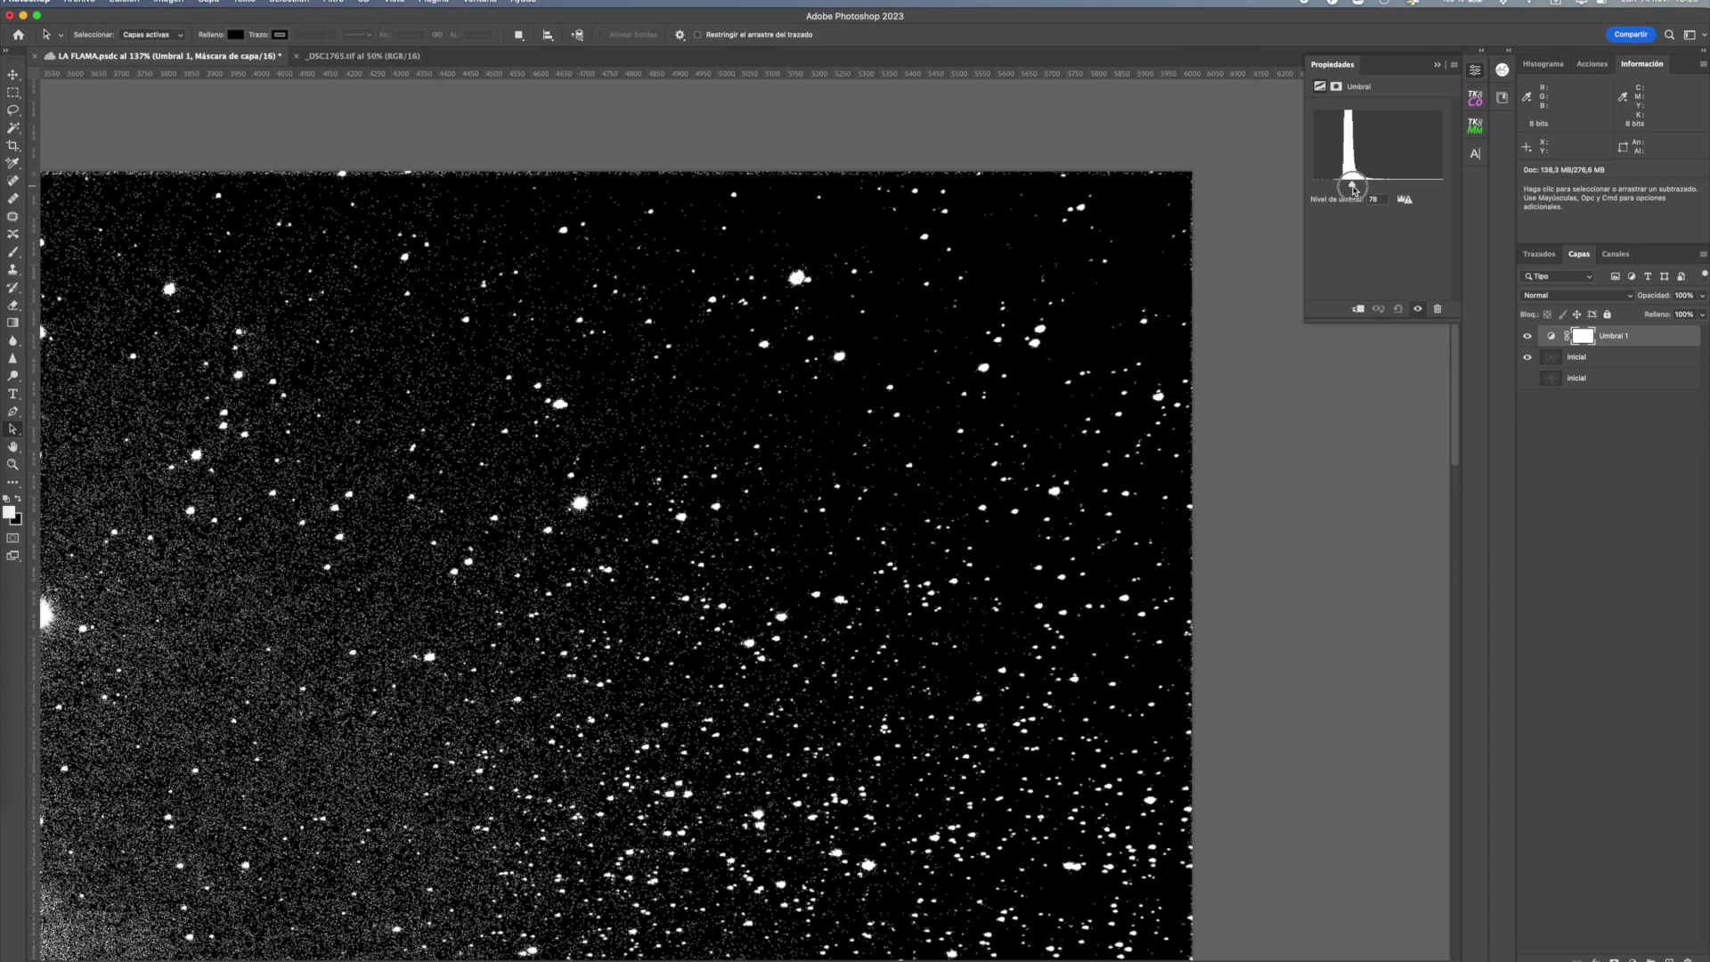
scroll(1020, 261, "up", 2)
scroll(1016, 268, "up", 2)
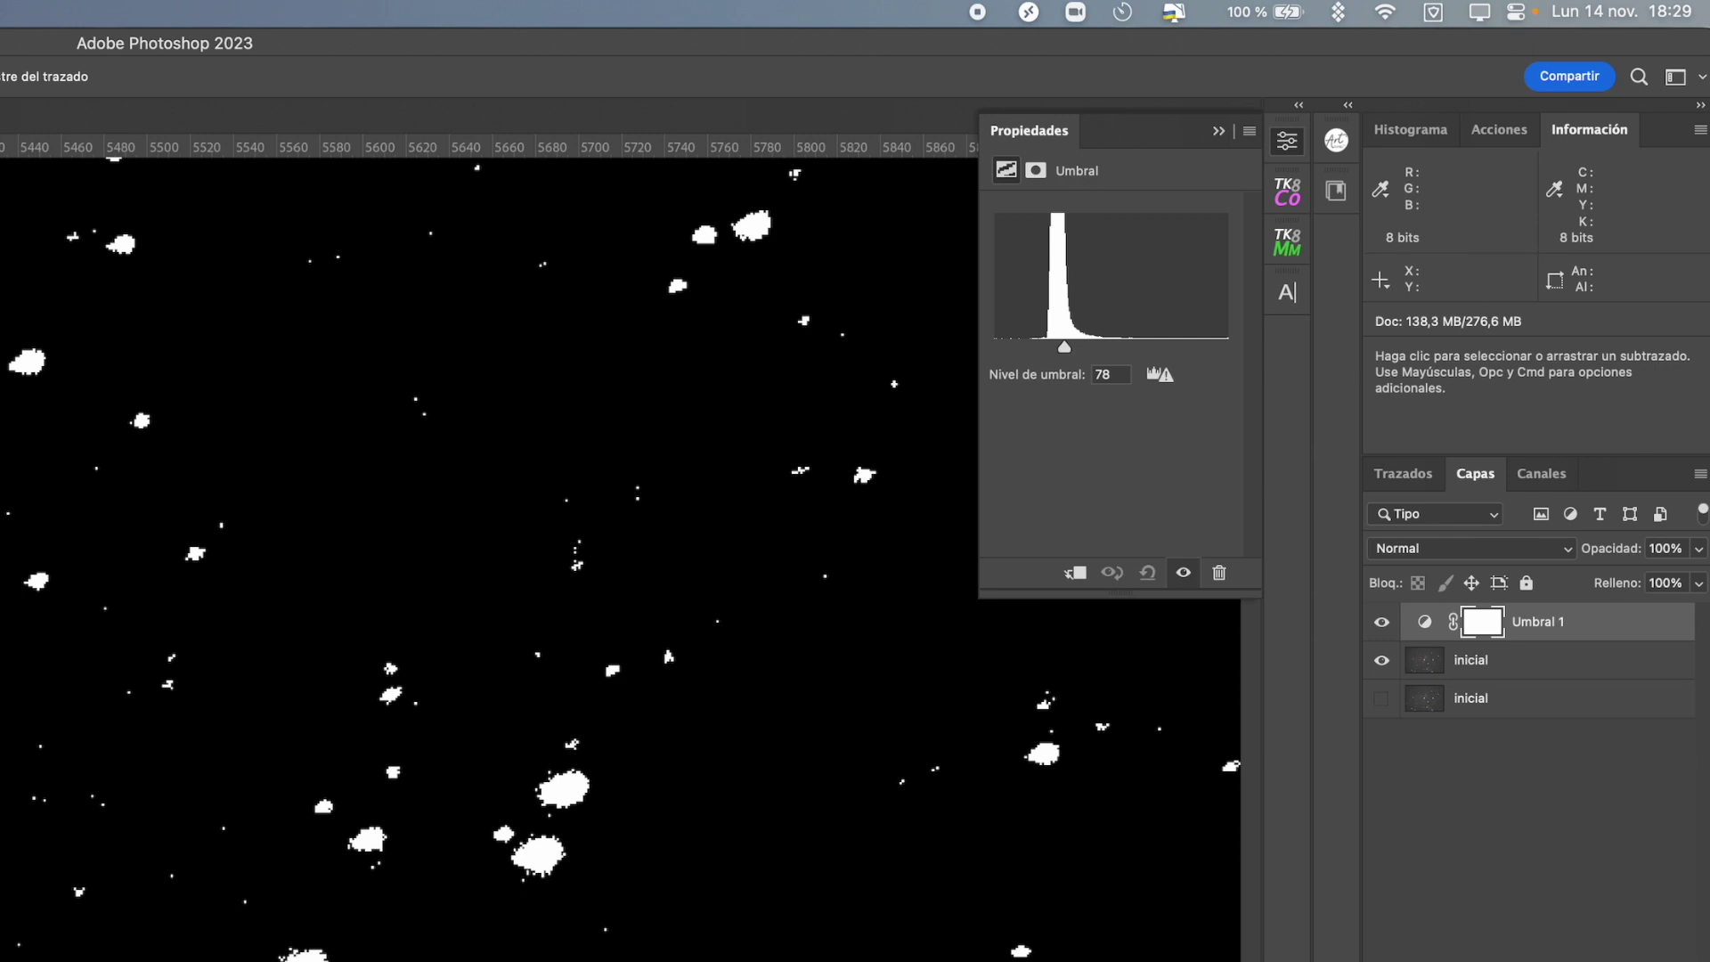
- Place colour sampler point #1 on a dark background spot, reading R 66, G 67, B 65
left_click_drag(13, 163, 105, 176)
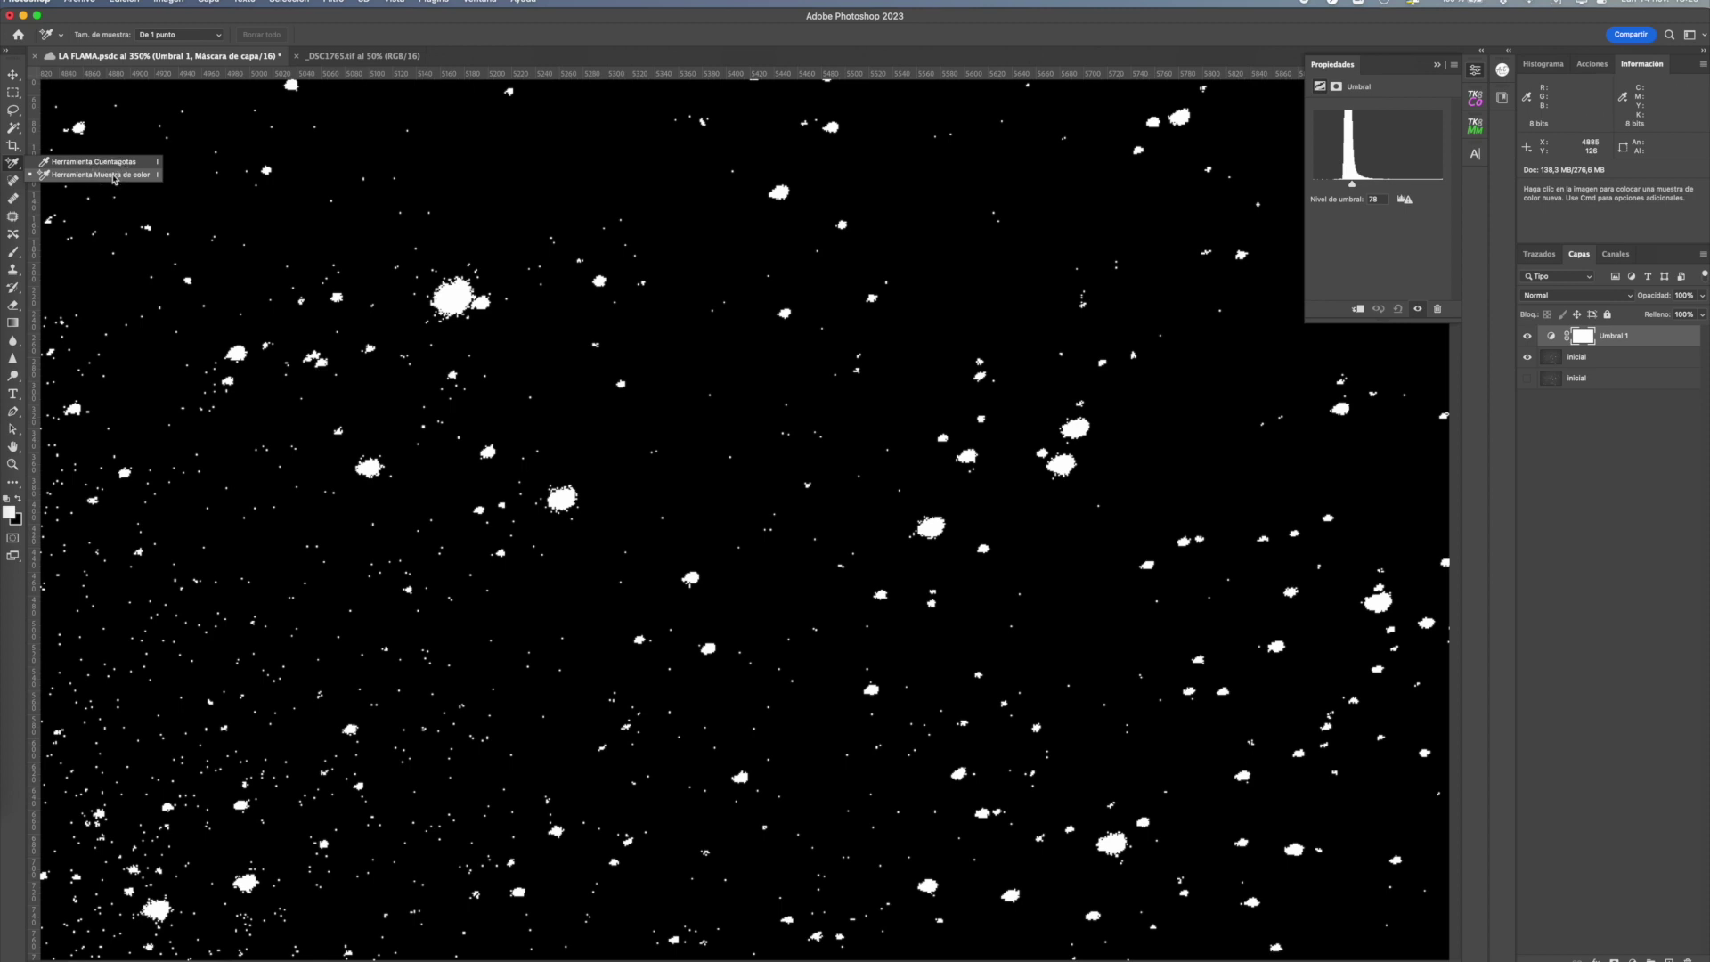
left_click(114, 178)
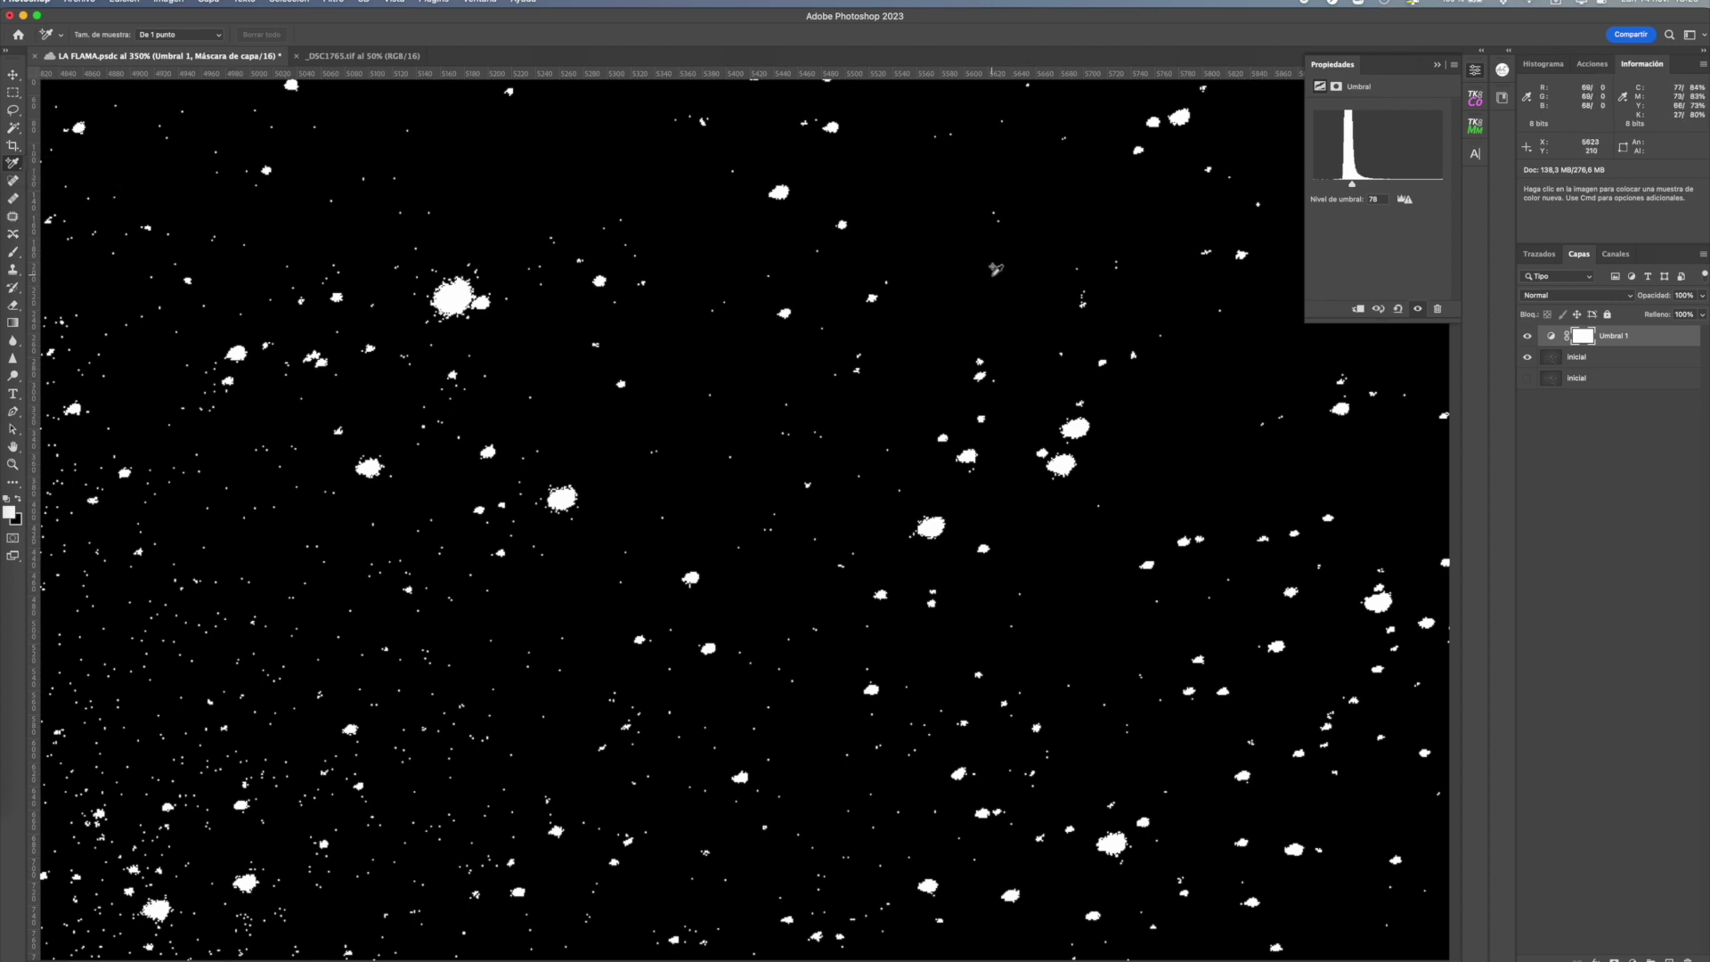
left_click(1001, 266)
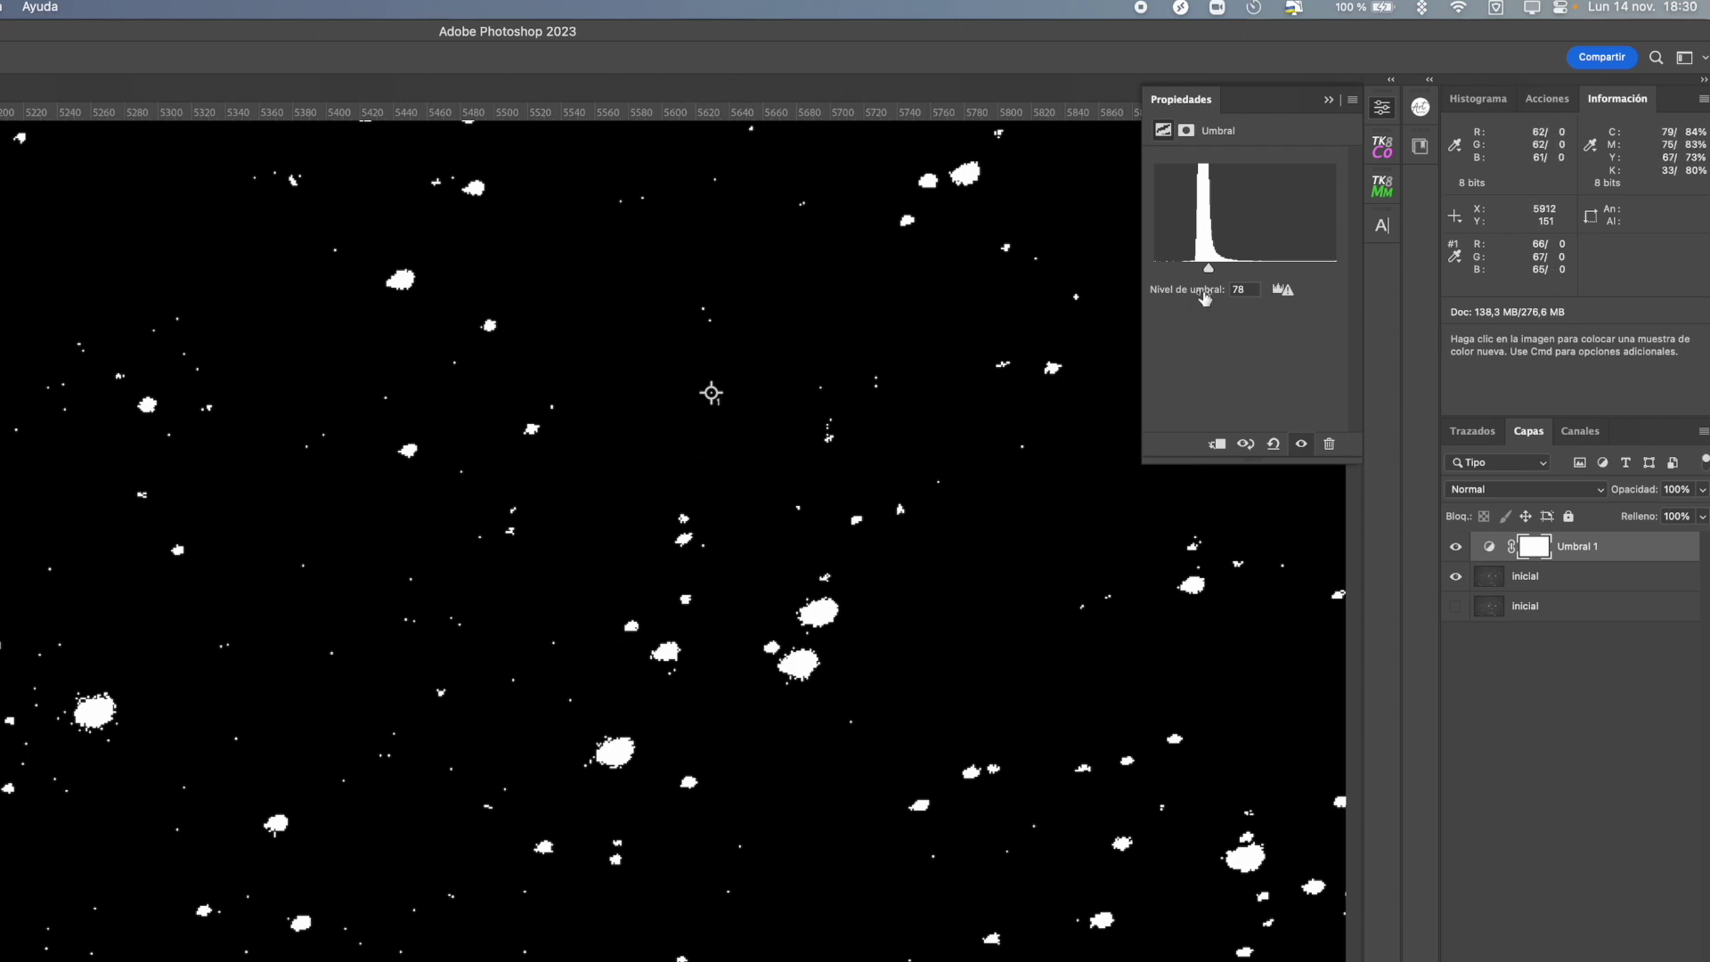
- Raise the threshold to 255 and place sampler point #2 on the brightest remaining star
left_click_drag(1209, 268, 1215, 268)
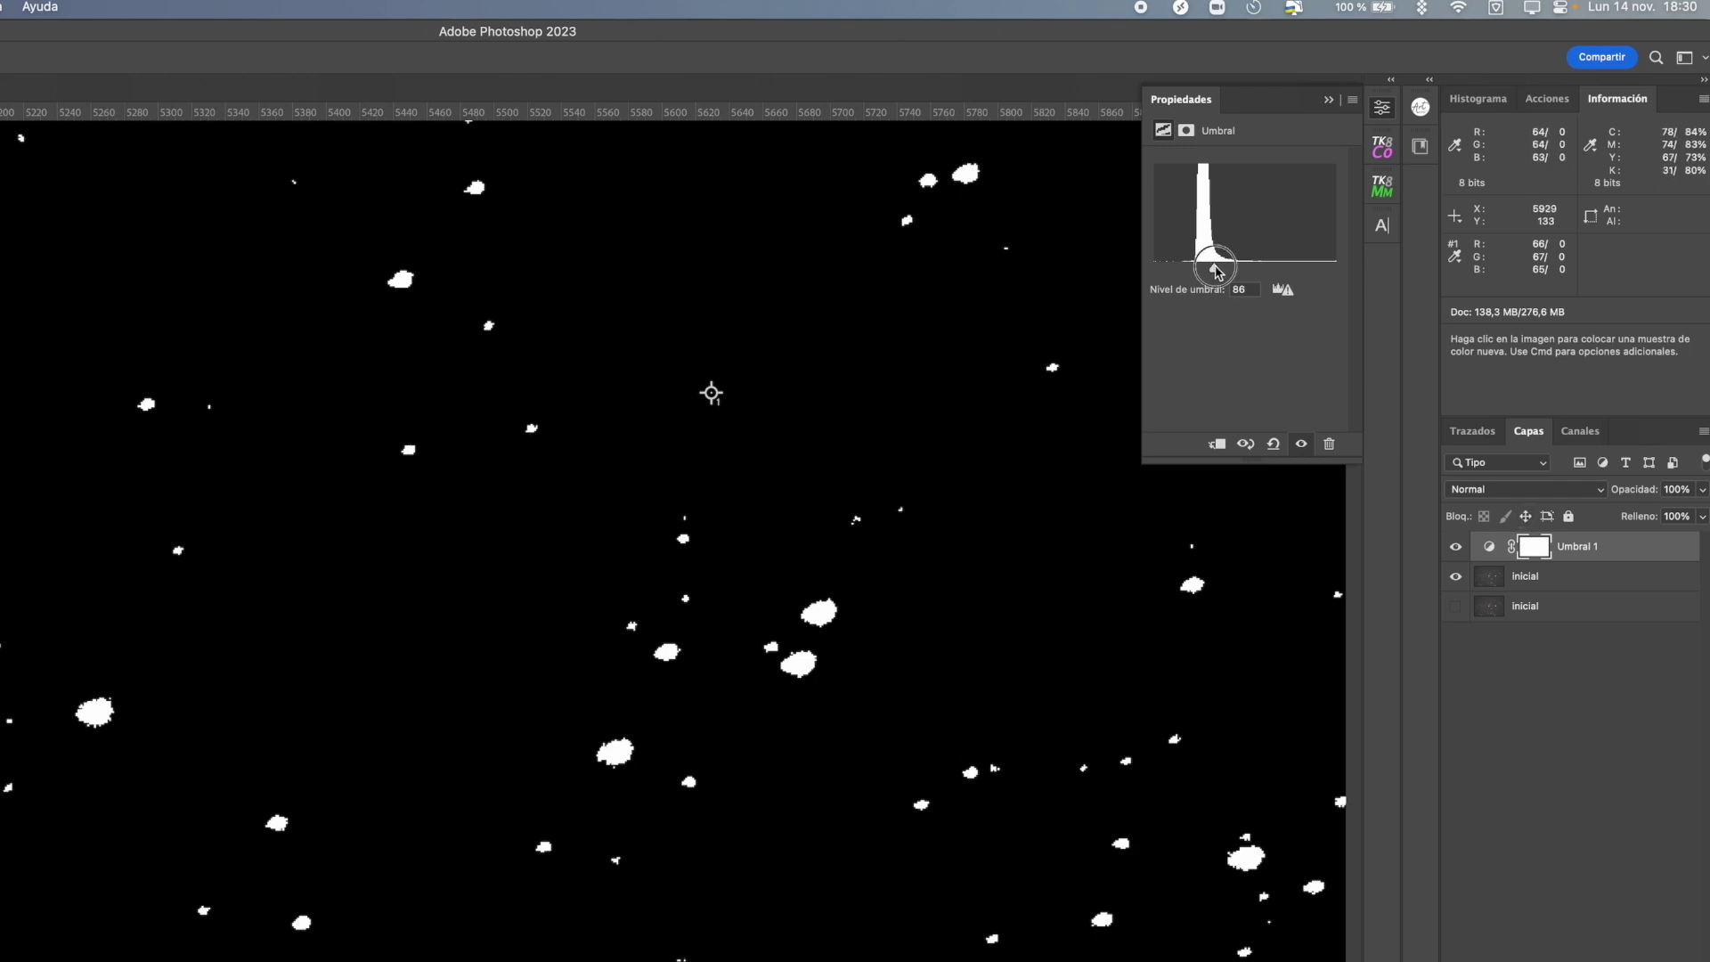
left_click_drag(1214, 268, 1269, 268)
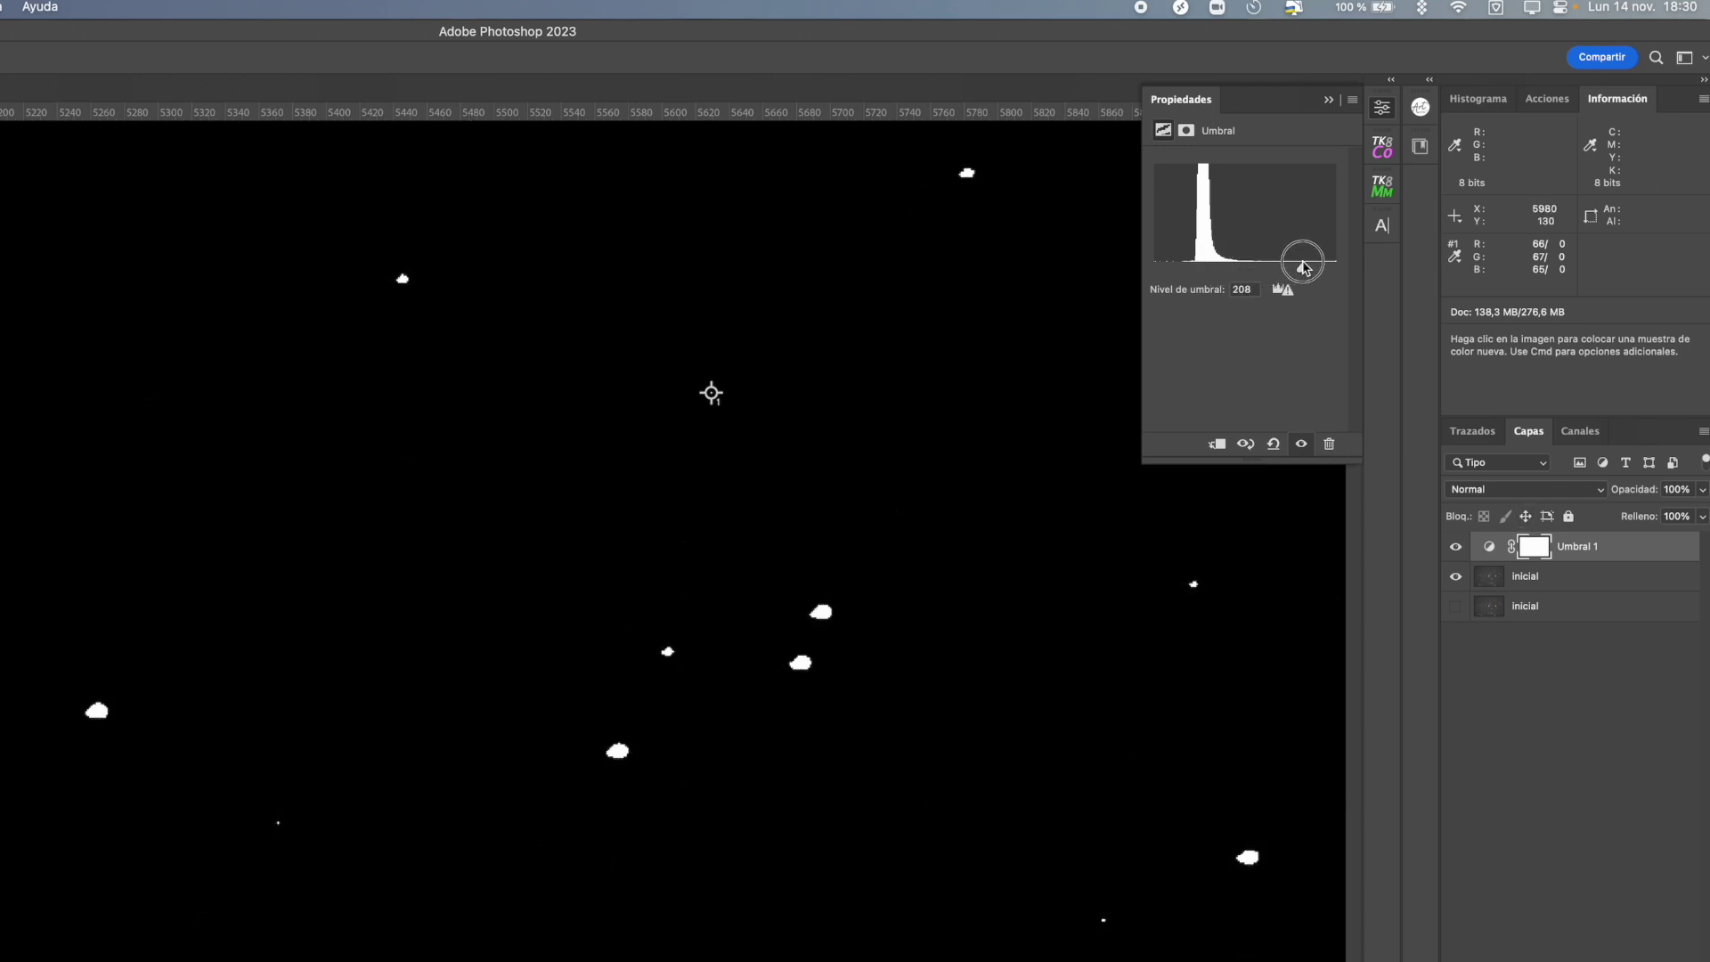
left_click_drag(1268, 268, 1360, 268)
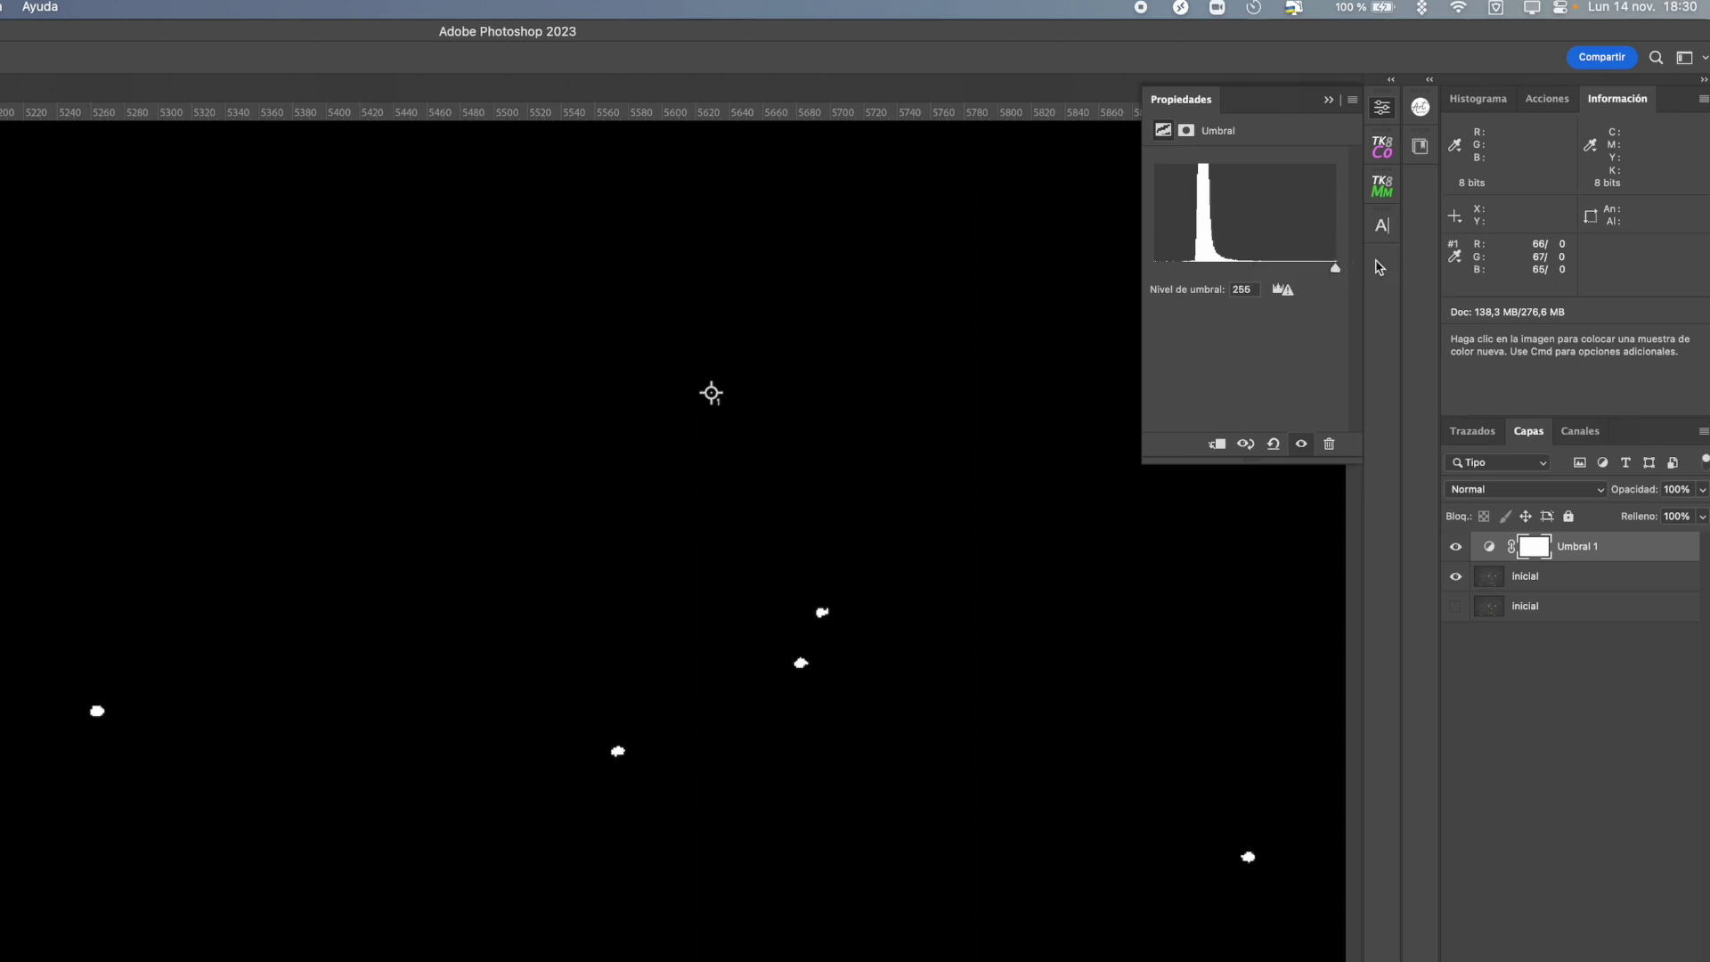
scroll(102, 426, "up", 5)
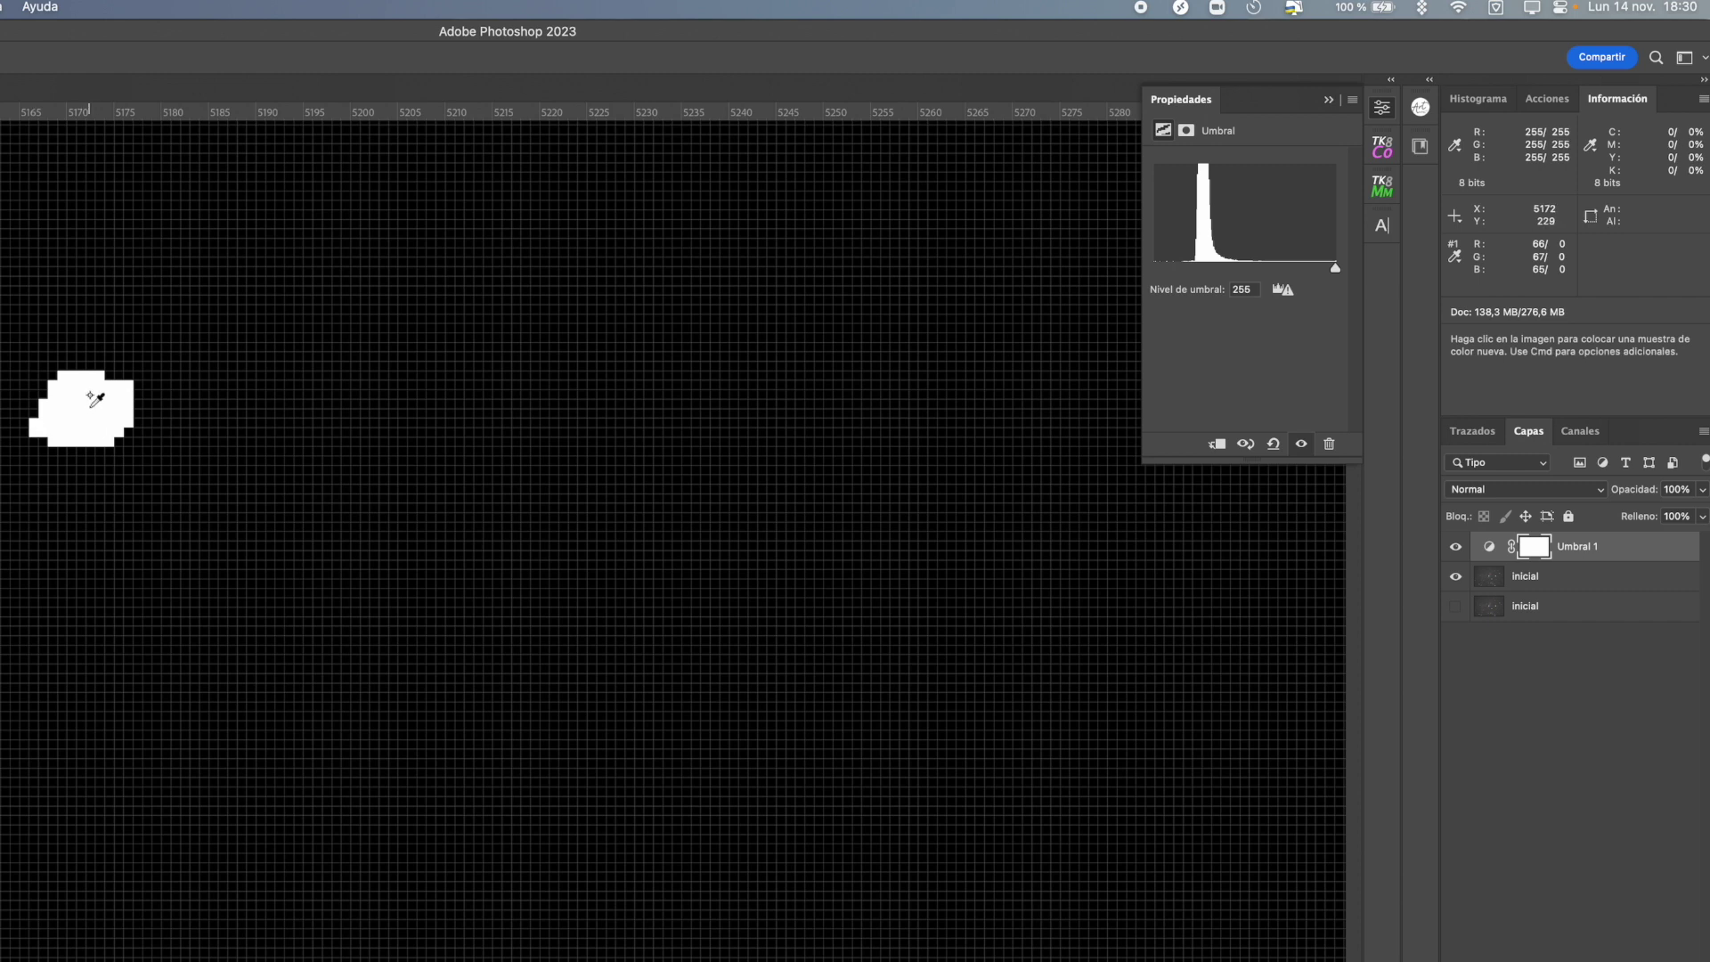
left_click(81, 413)
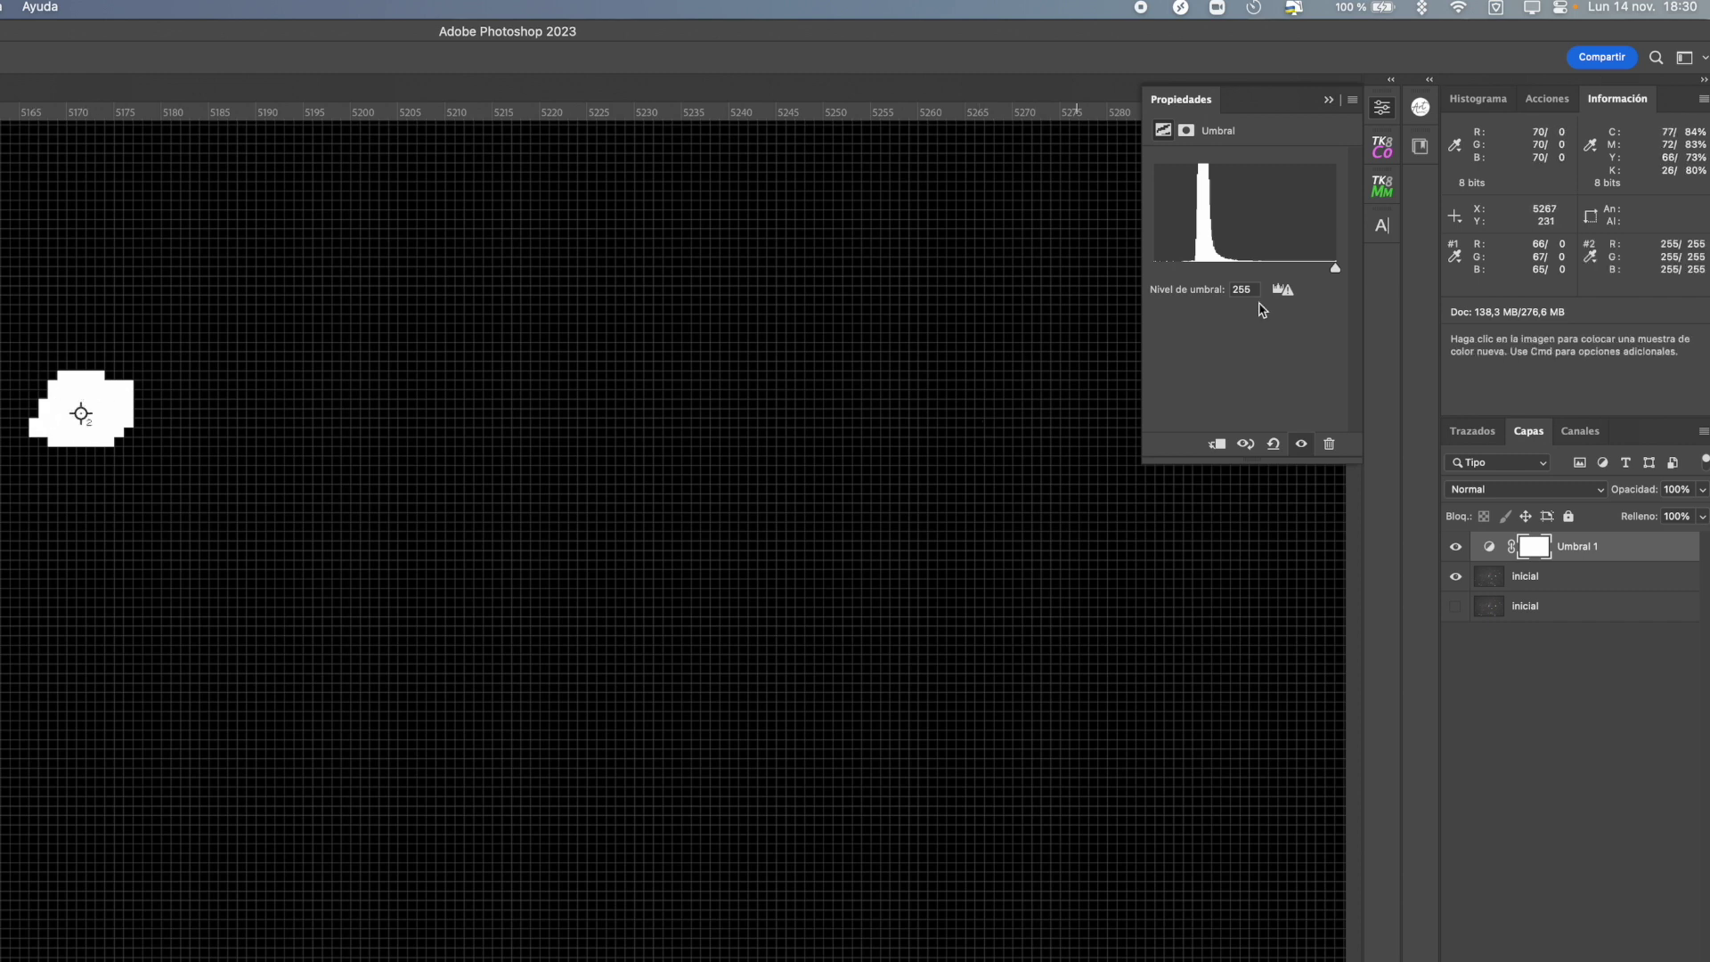
- Delete the Umbral 1 threshold adjustment layer
scroll(915, 515, "down", 10)
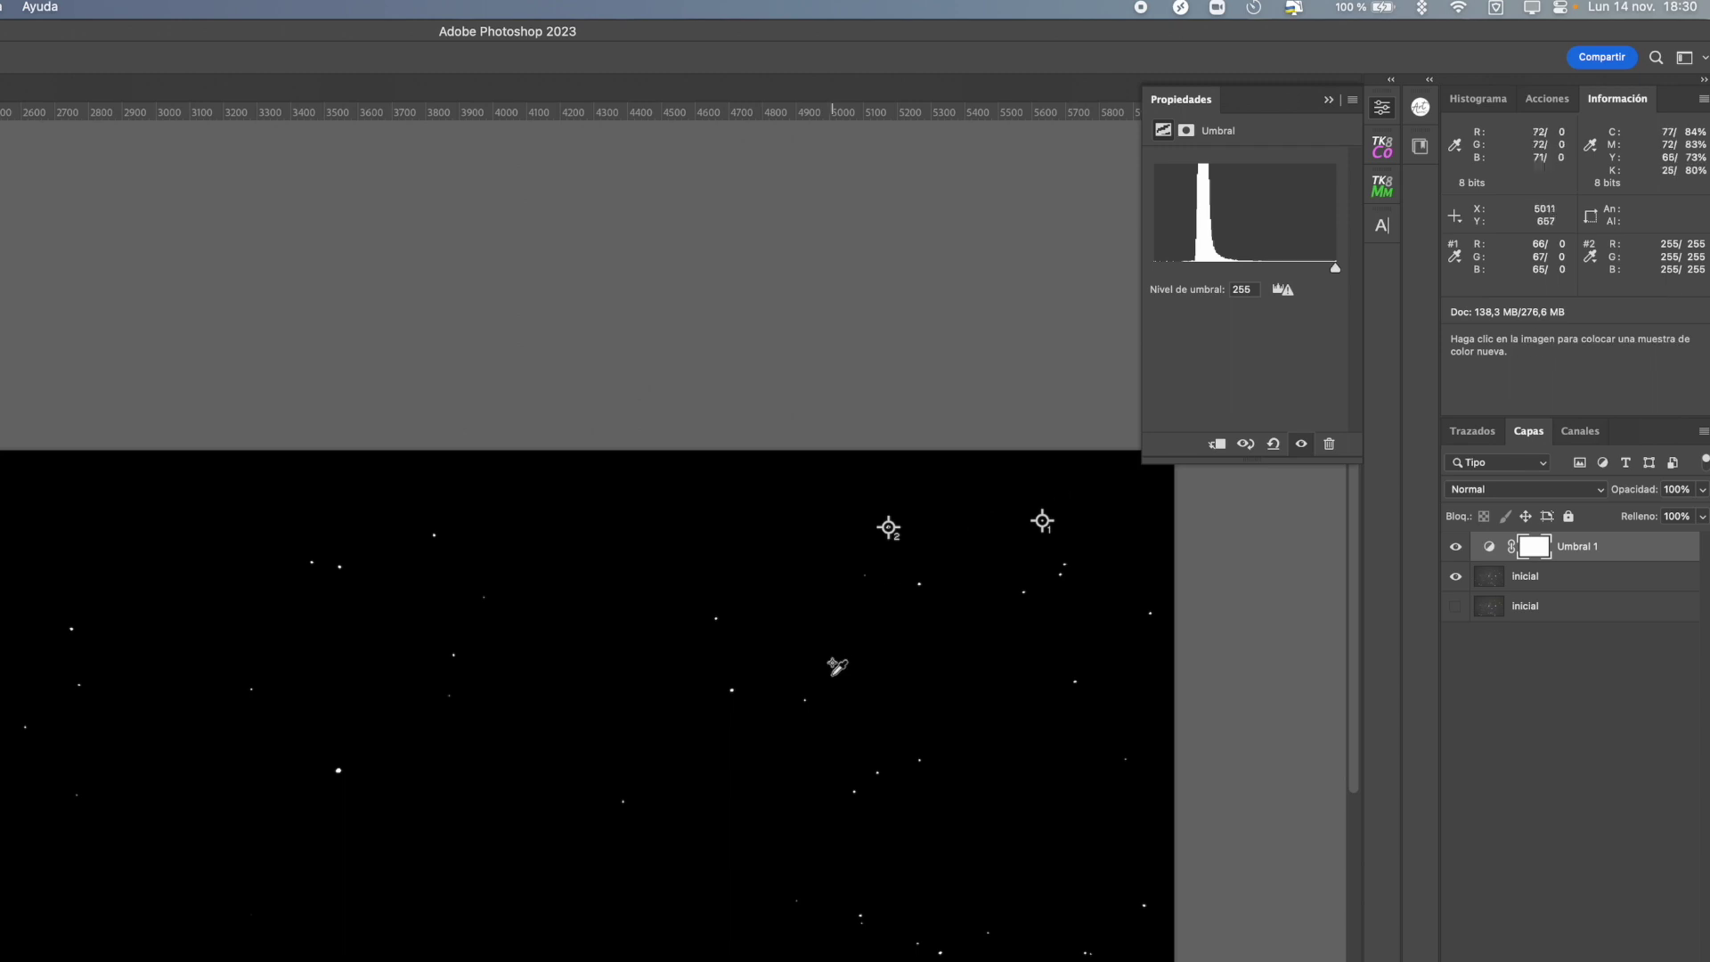
scroll(836, 660, "down", 3)
scroll(554, 817, "up", 2)
scroll(578, 614, "up", 2)
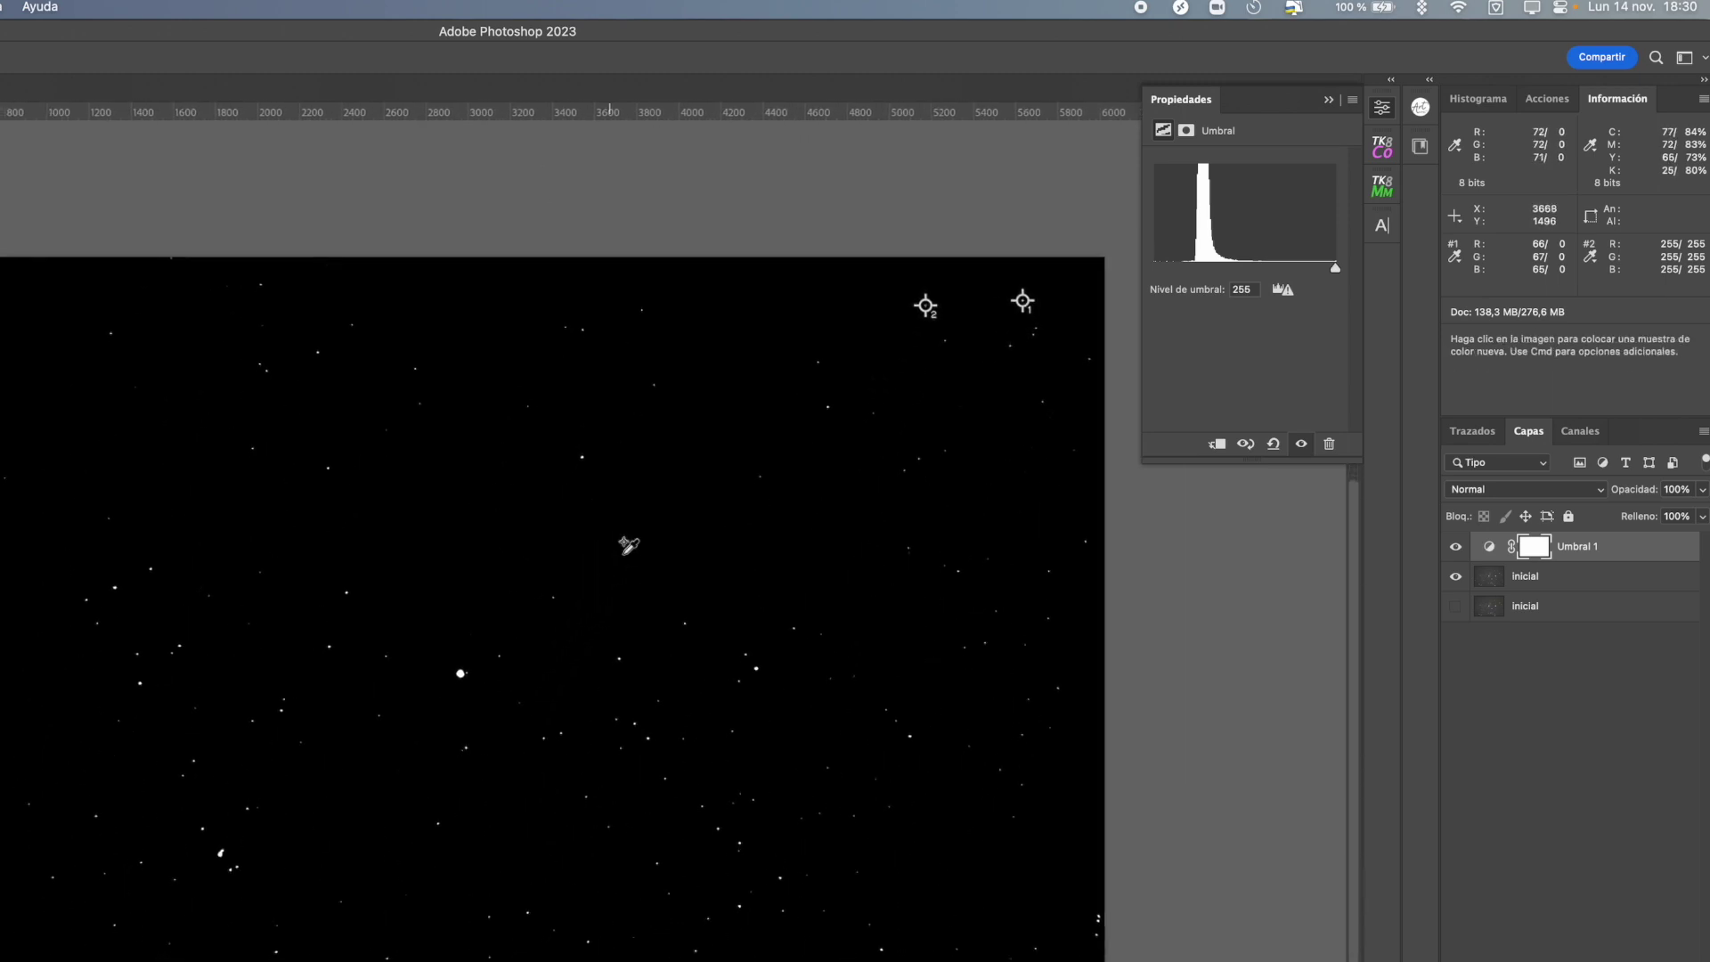
scroll(717, 491, "up", 2)
scroll(719, 493, "down", 2)
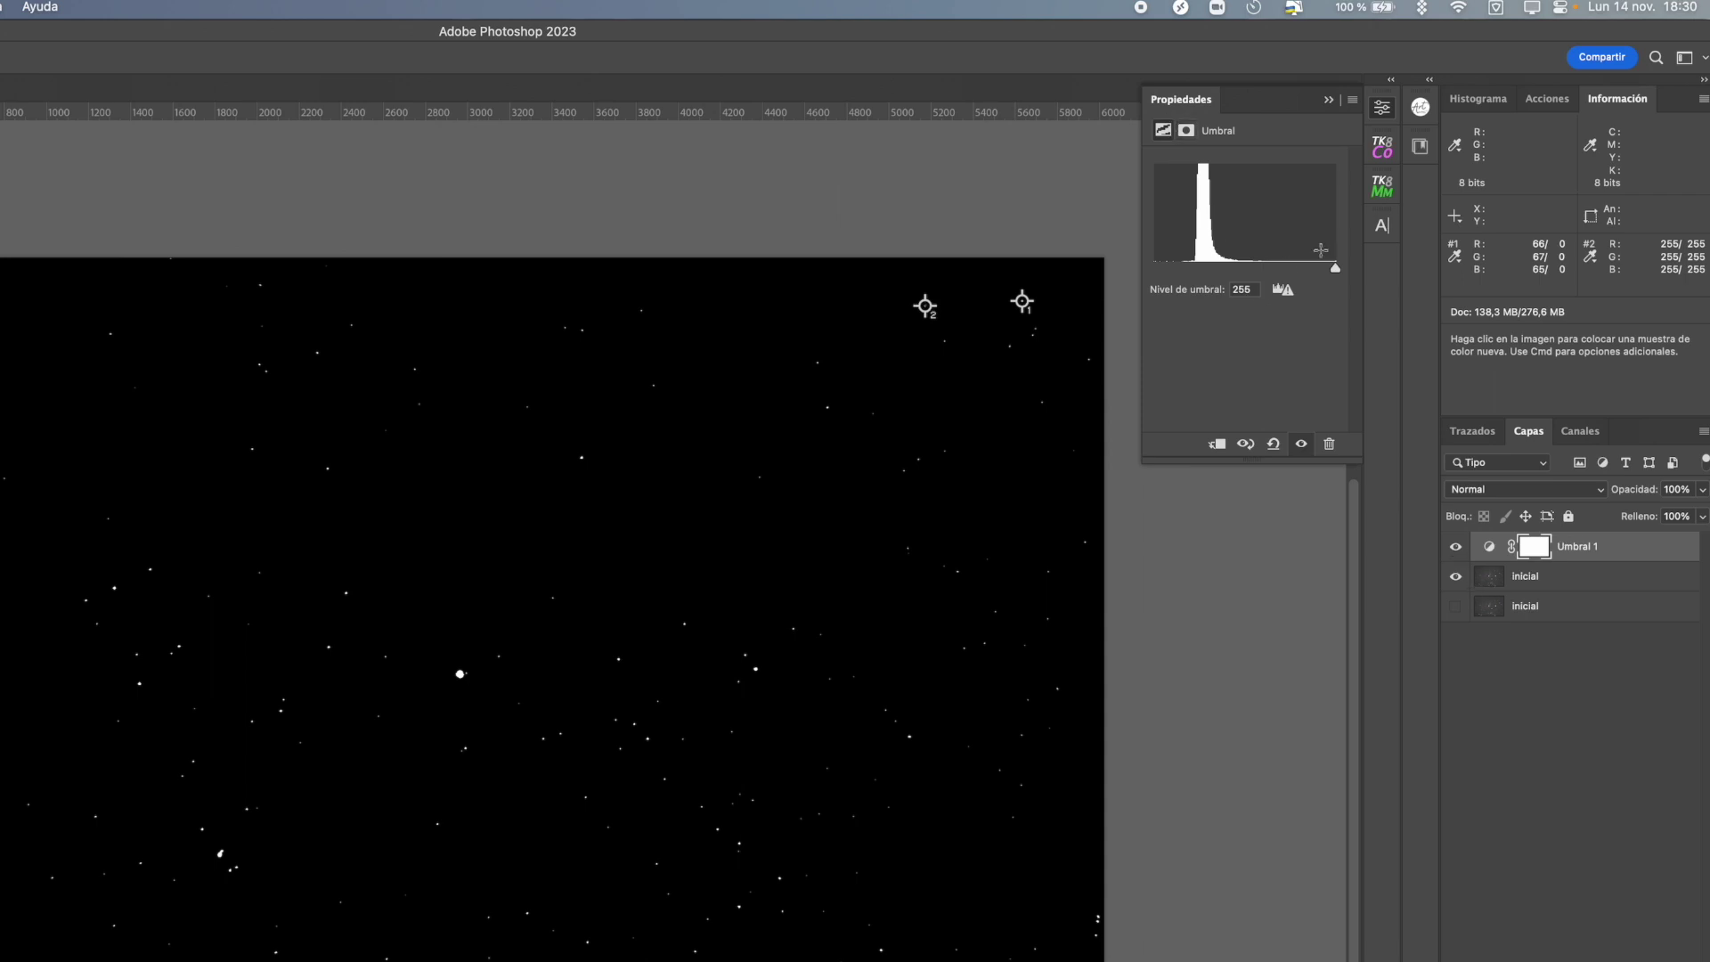
left_click(1647, 553)
key("Delete")
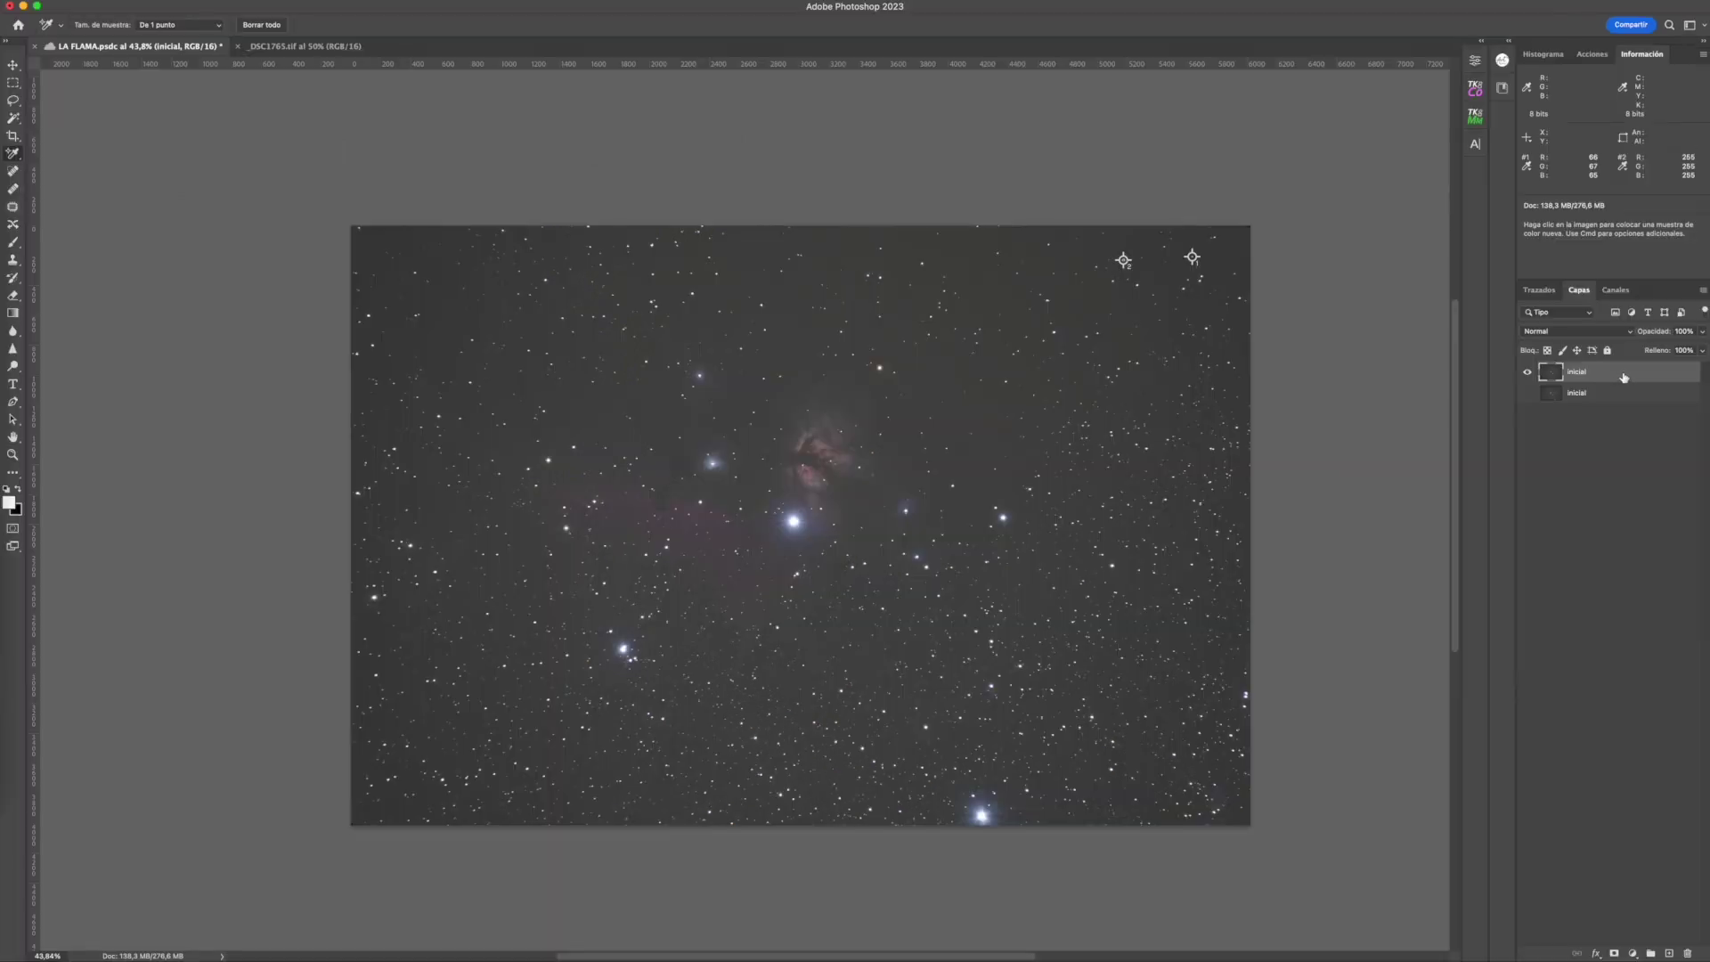
- Add a Niveles 1 Levels adjustment layer above the inicial layers, left at defaults 0, 1,00, 255
left_click(1633, 954)
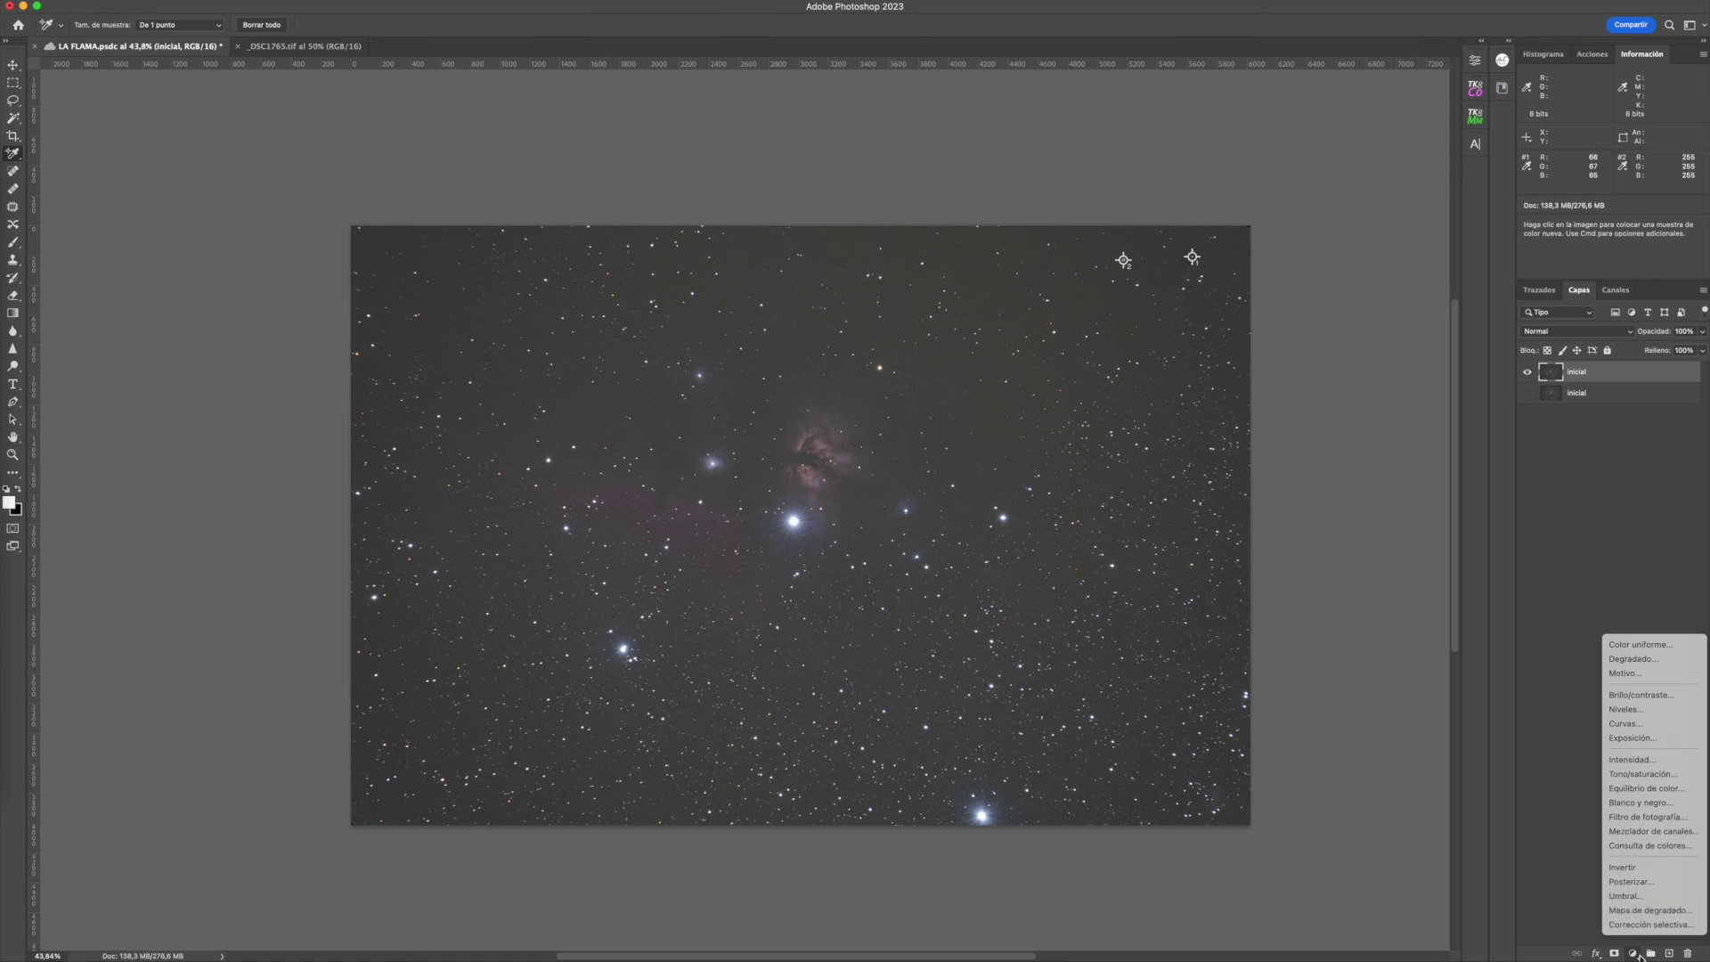
left_click(1661, 713)
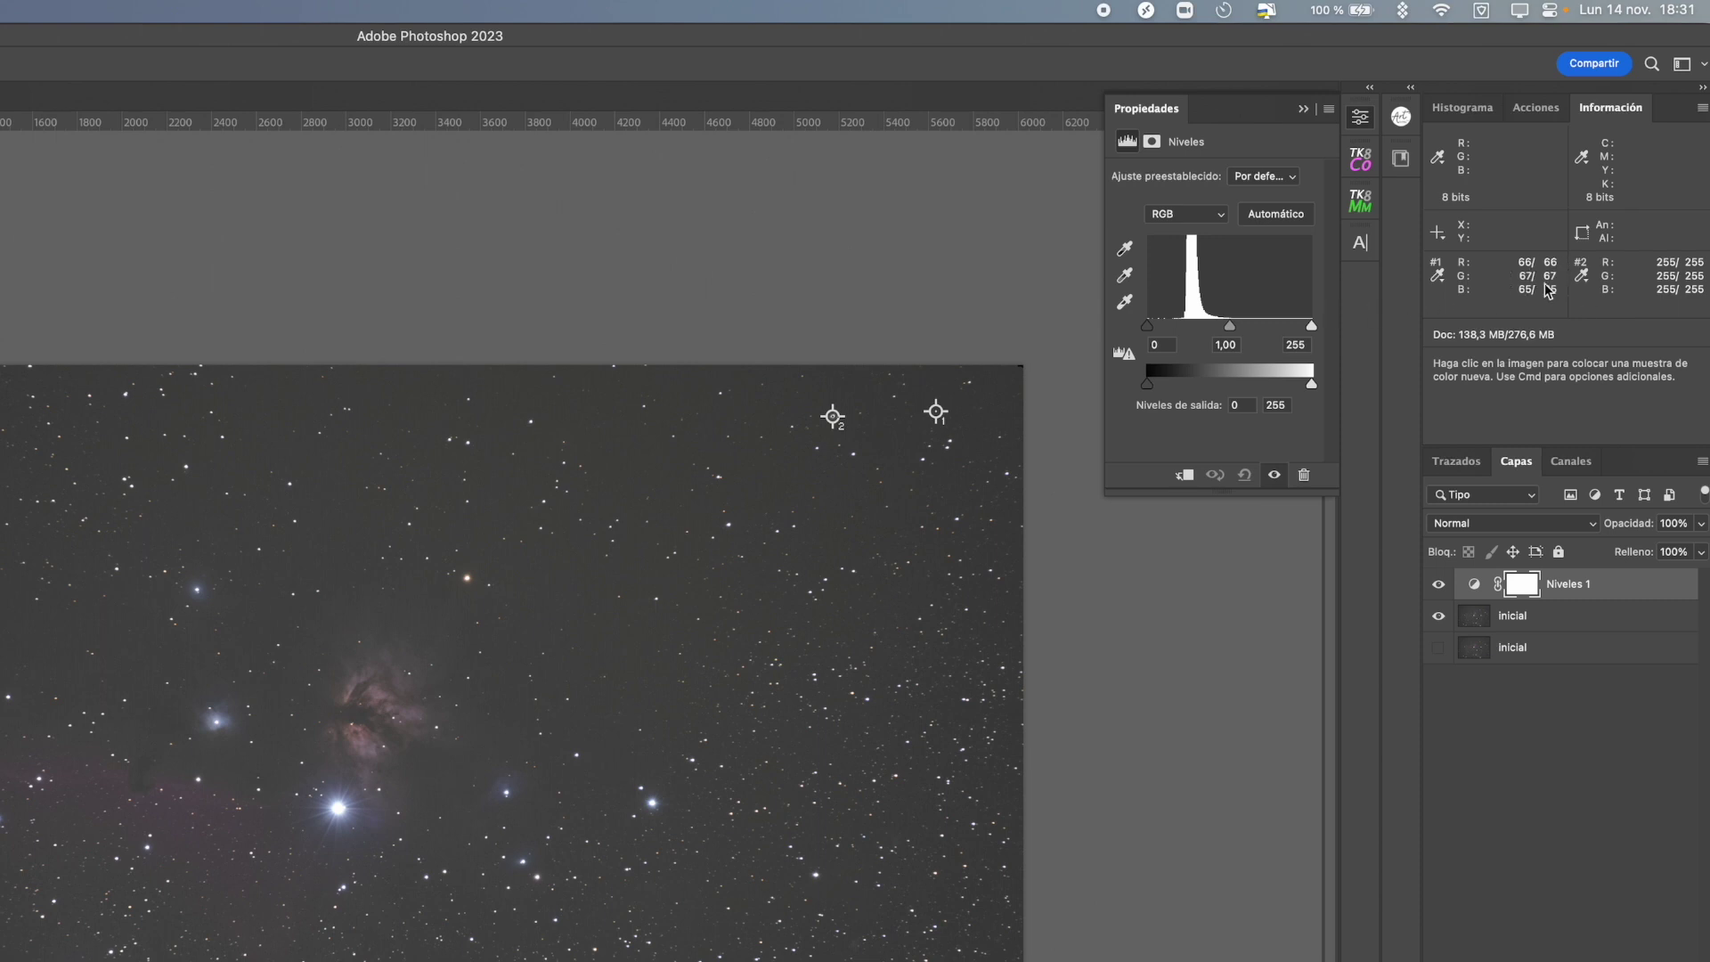
- Raise the green and red black points until sampler #1 reads 65, 65, 65 (red input 2)
left_click(1193, 222)
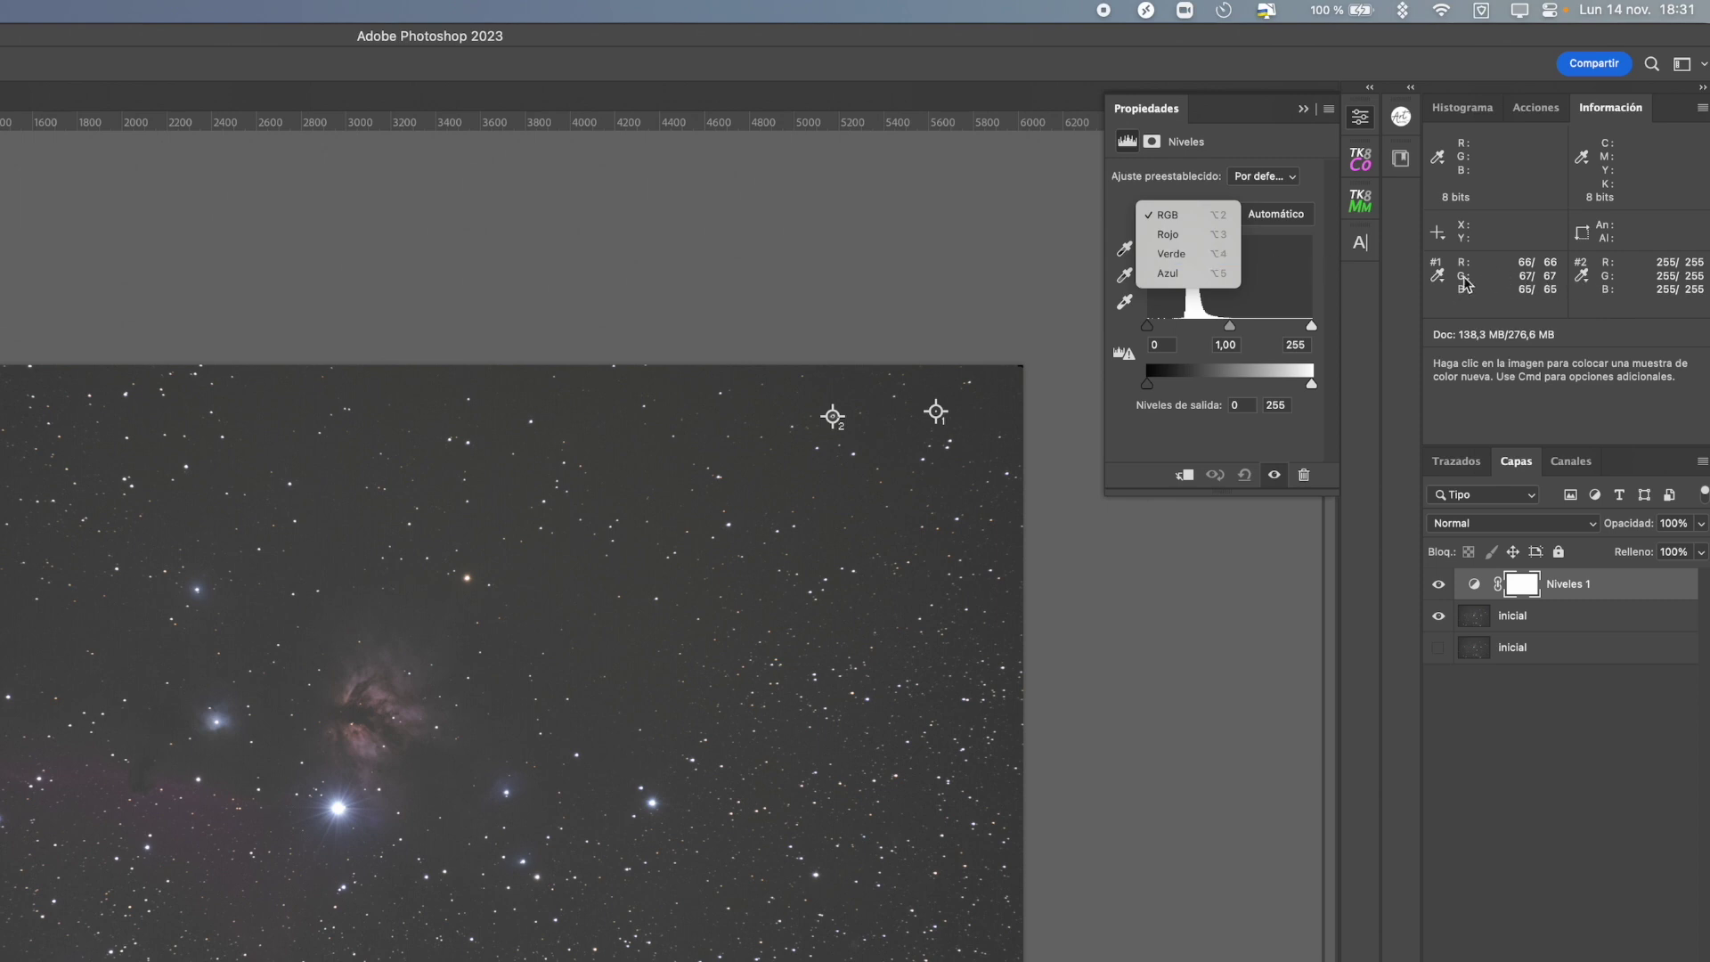
left_click(1215, 264)
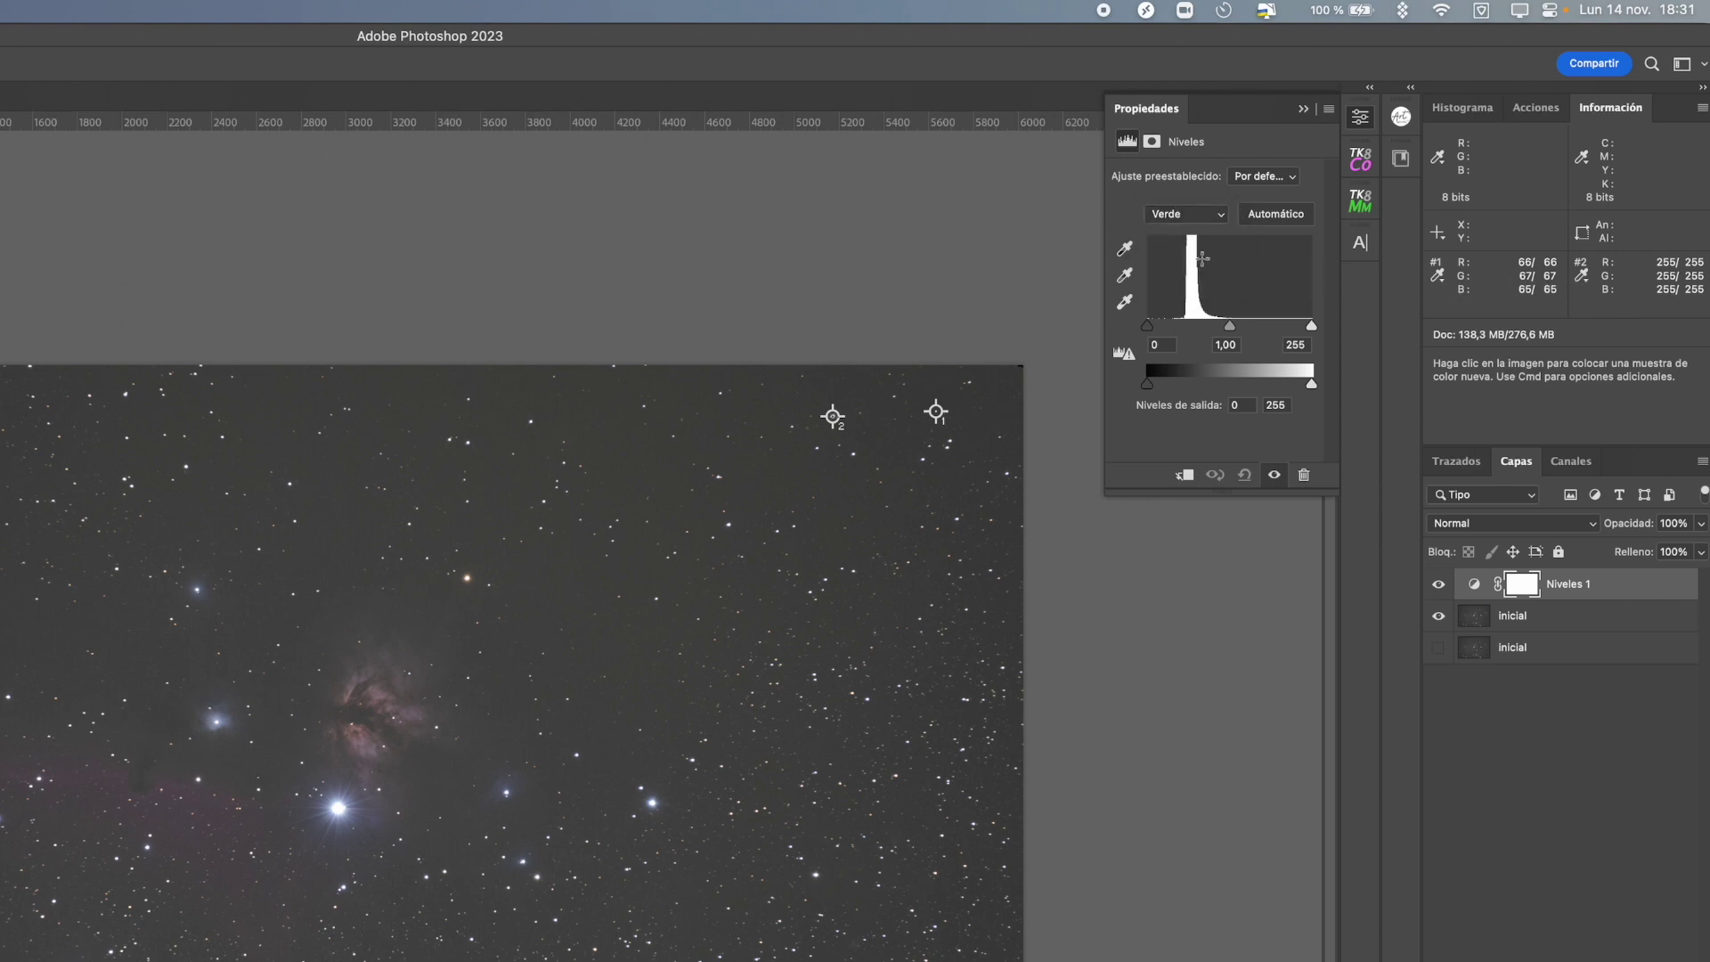
left_click_drag(1147, 331, 1148, 329)
left_click_drag(1147, 330, 1150, 332)
left_click(1204, 214)
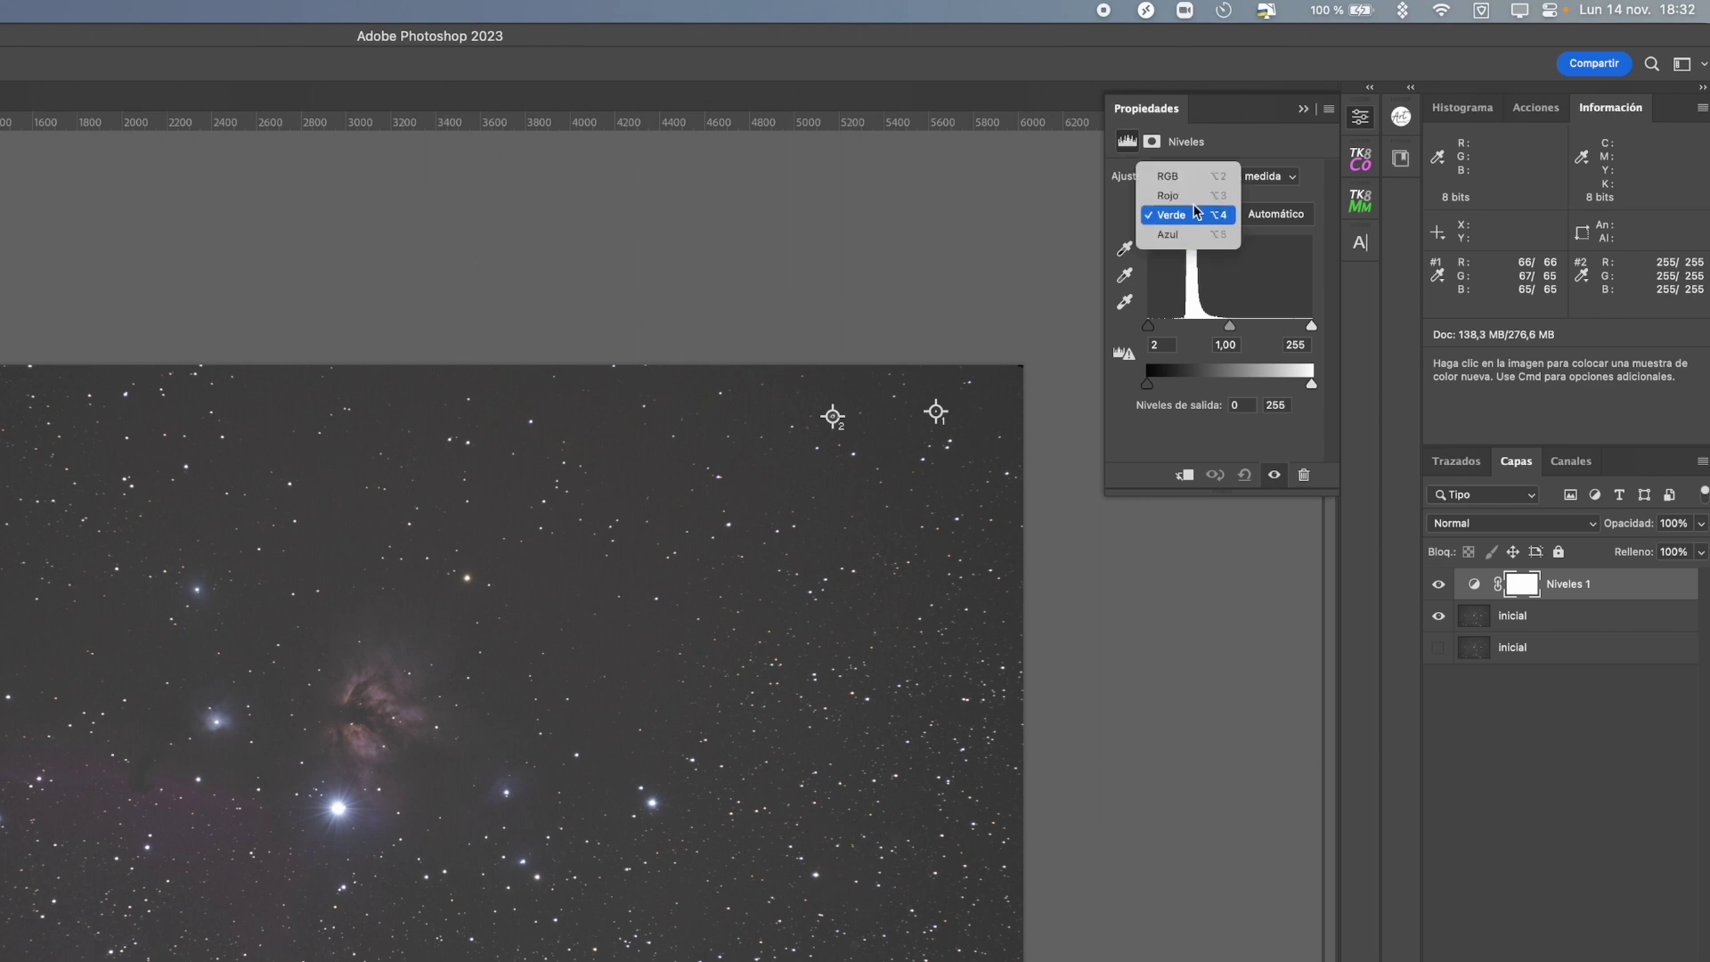
left_click(1198, 204)
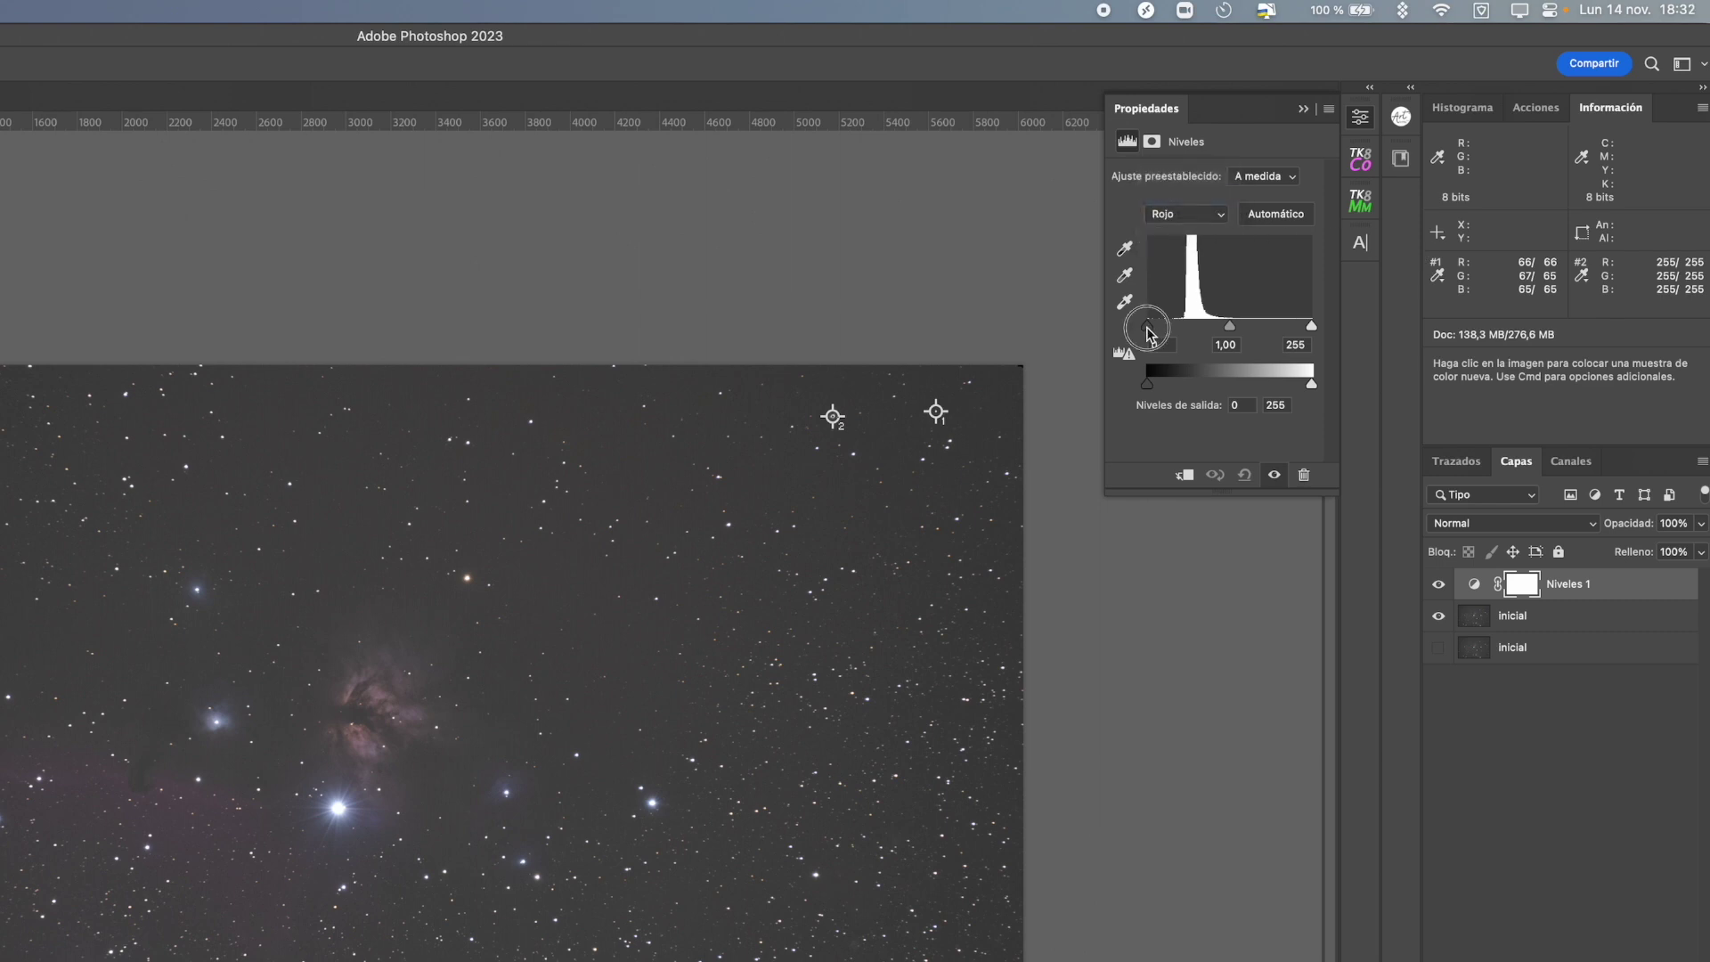
left_click_drag(1150, 334, 1133, 336)
left_click_drag(1151, 335, 1153, 334)
left_click_drag(1148, 334, 1149, 335)
- Toggle Niveles 1 visibility to compare the image before and after the correction
left_click(1440, 587)
left_click(1439, 588)
left_click(1439, 587)
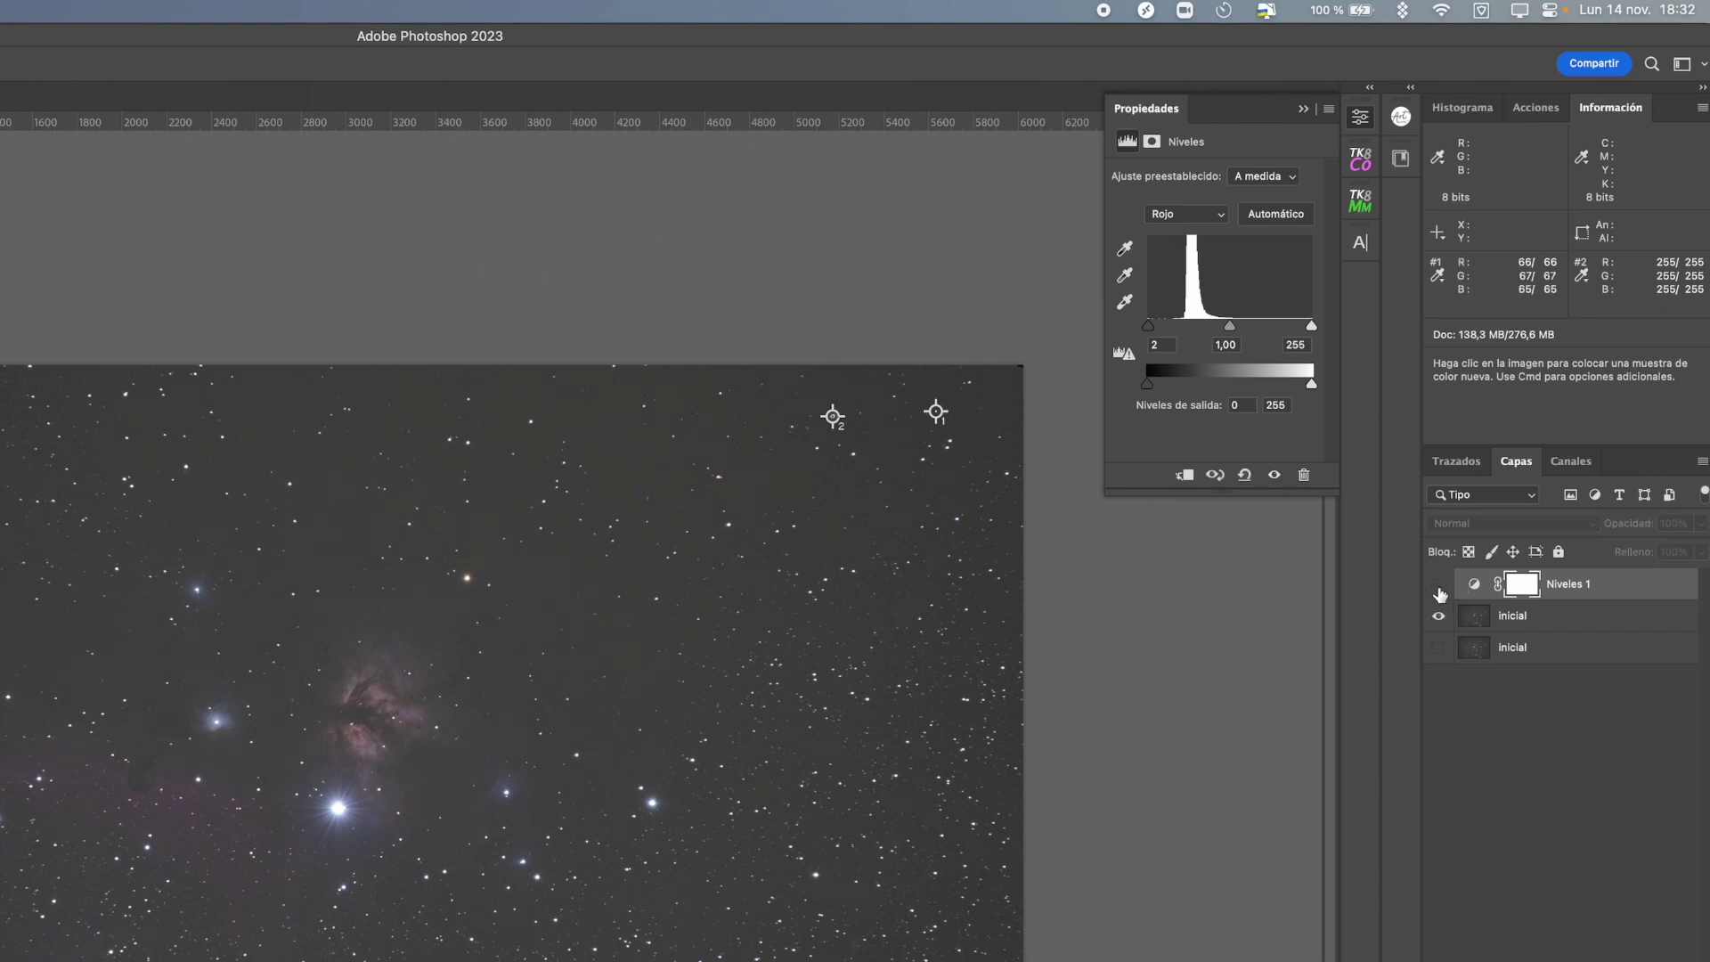
left_click(1440, 588)
left_click(1439, 588)
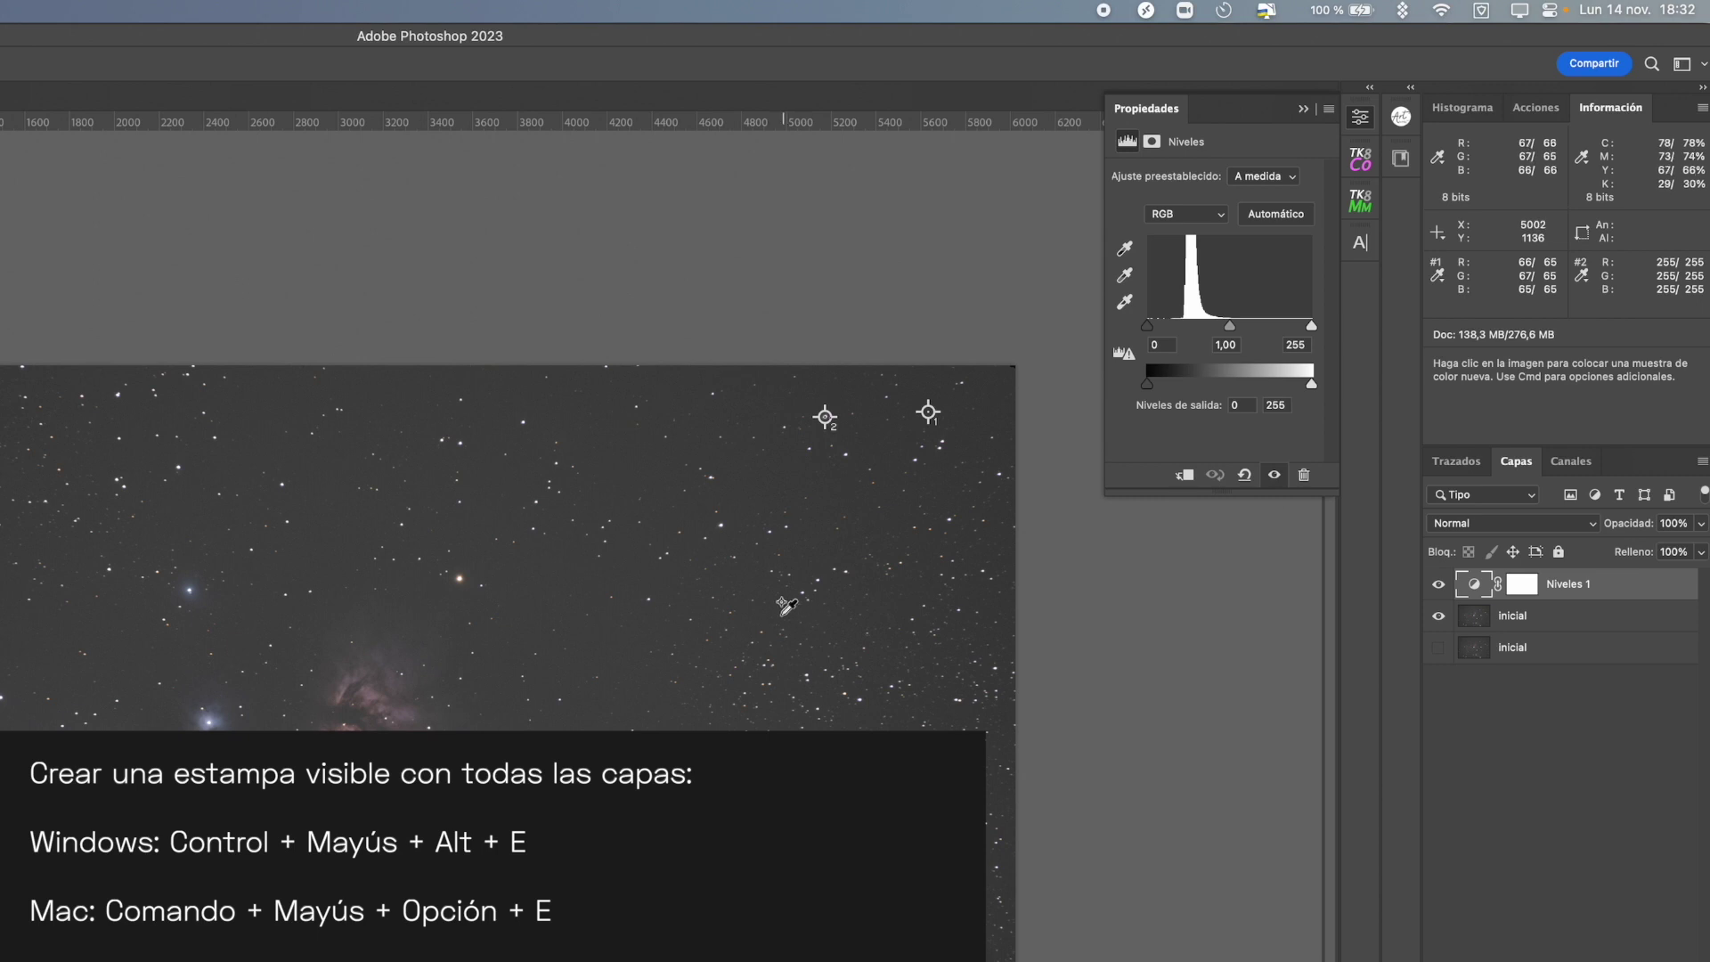
- Stamp visible layers, merge all layers into a single Capa 1, and show its histogram
key("super+alt+shift+e")
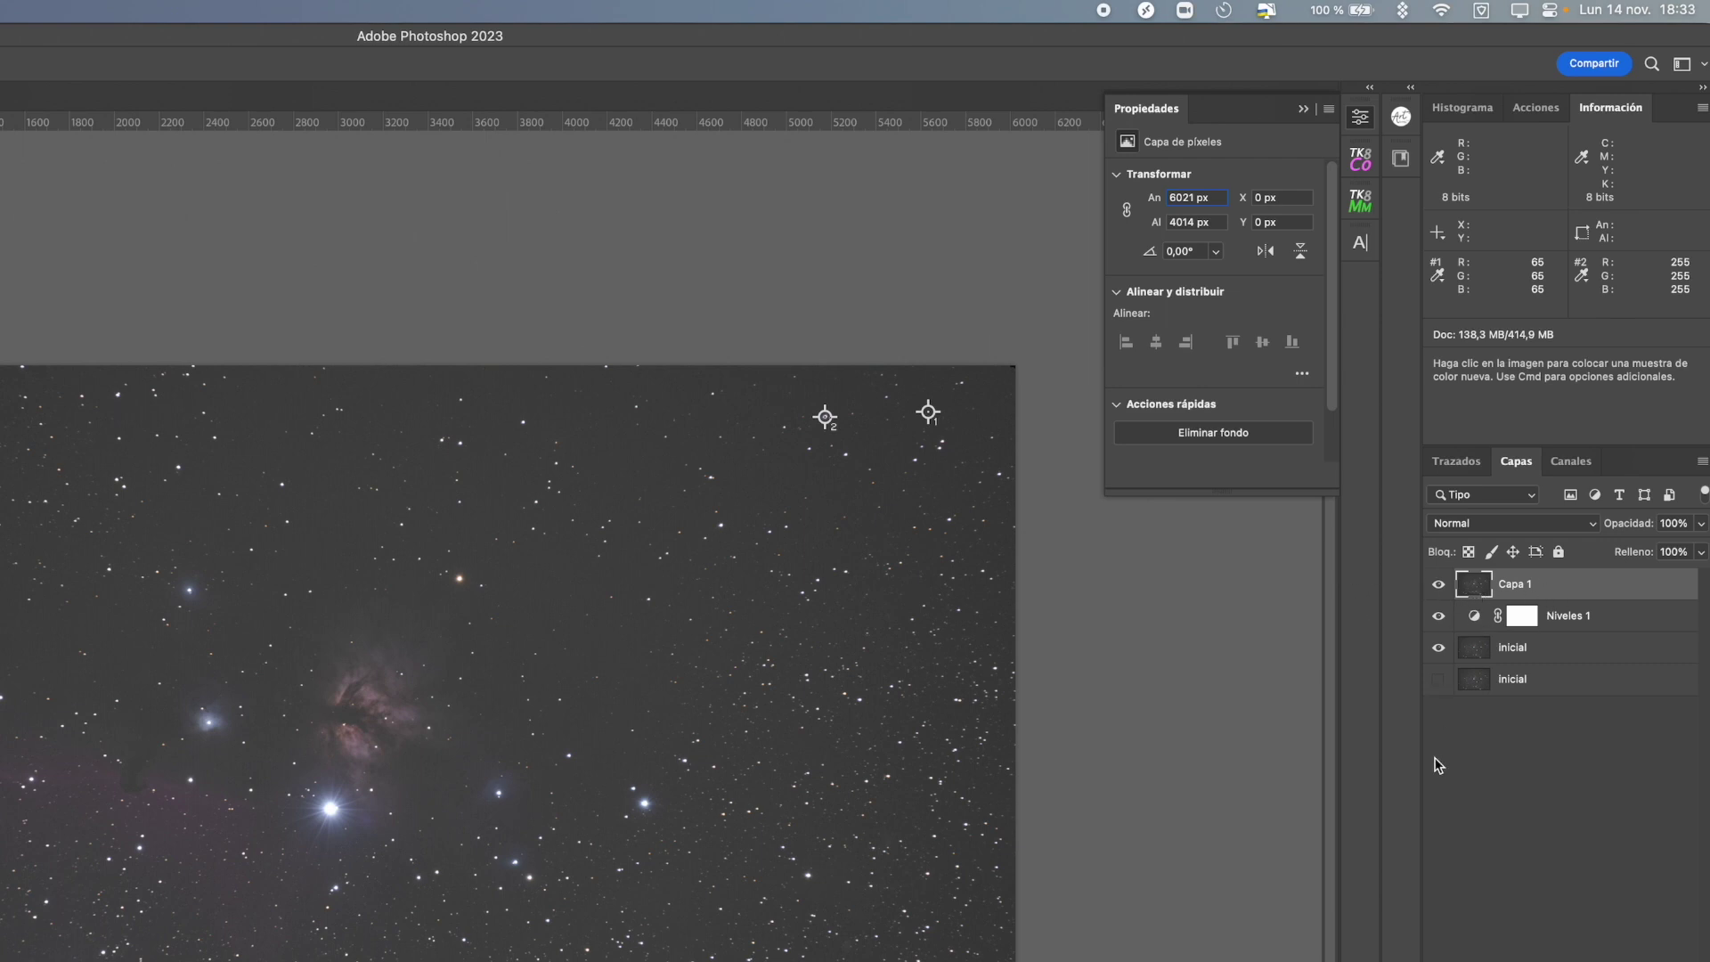
left_click(1574, 679, "shift")
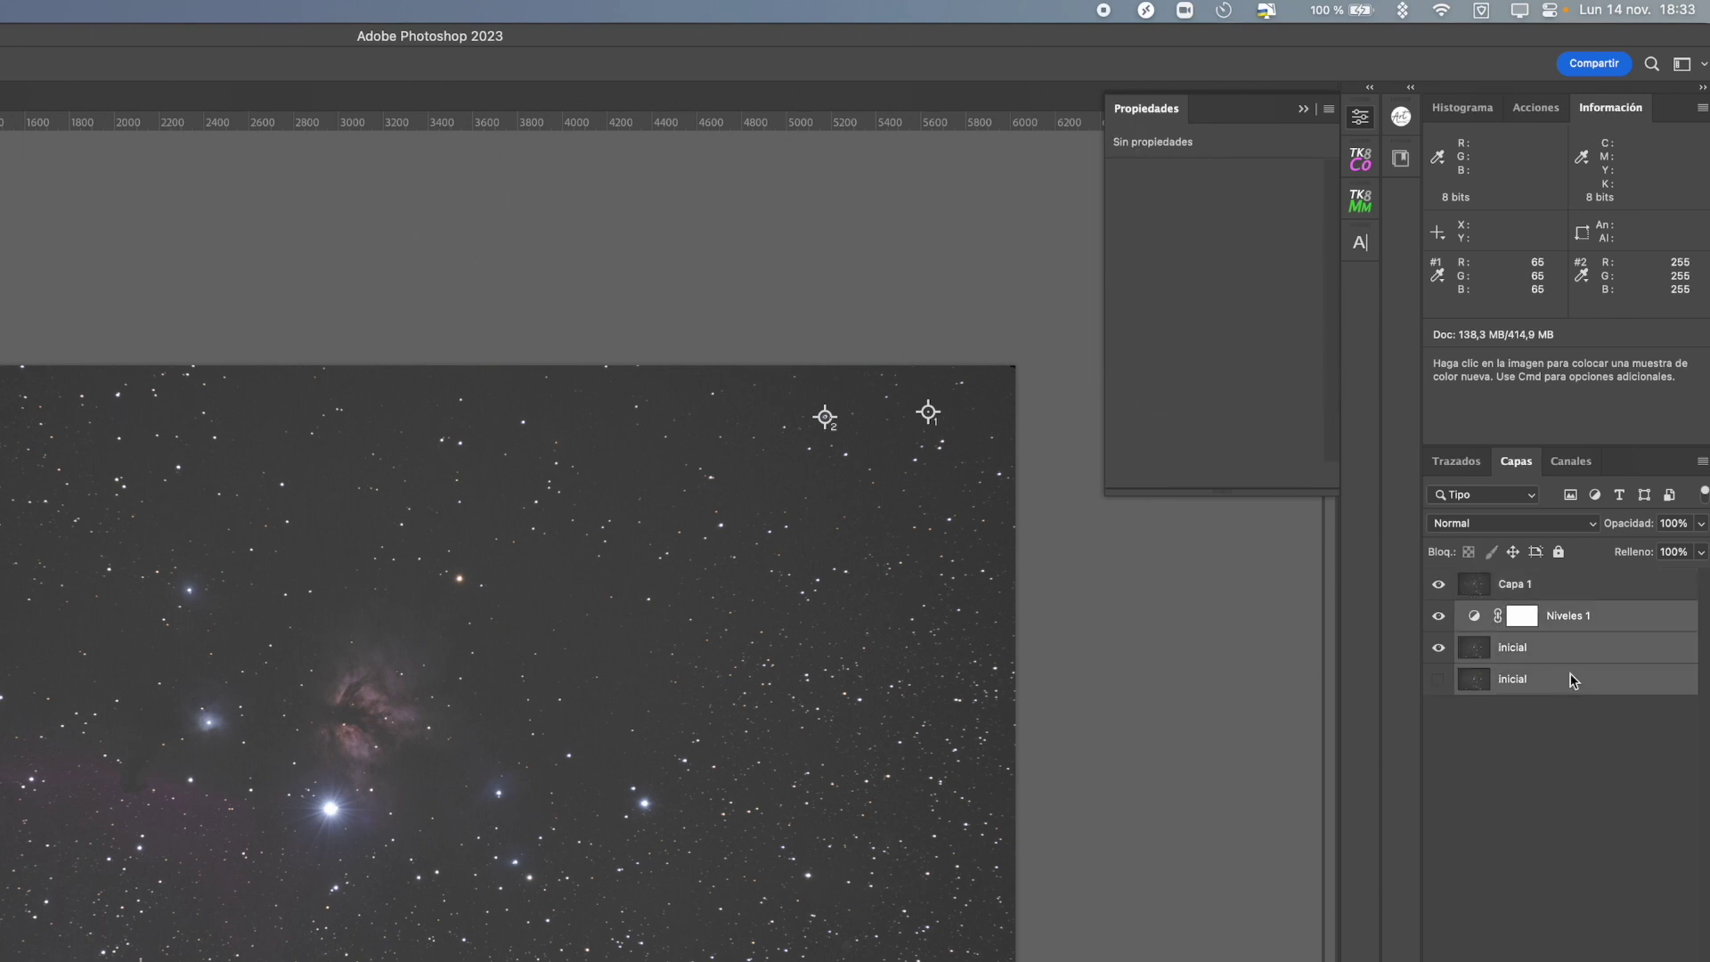
key("super+e")
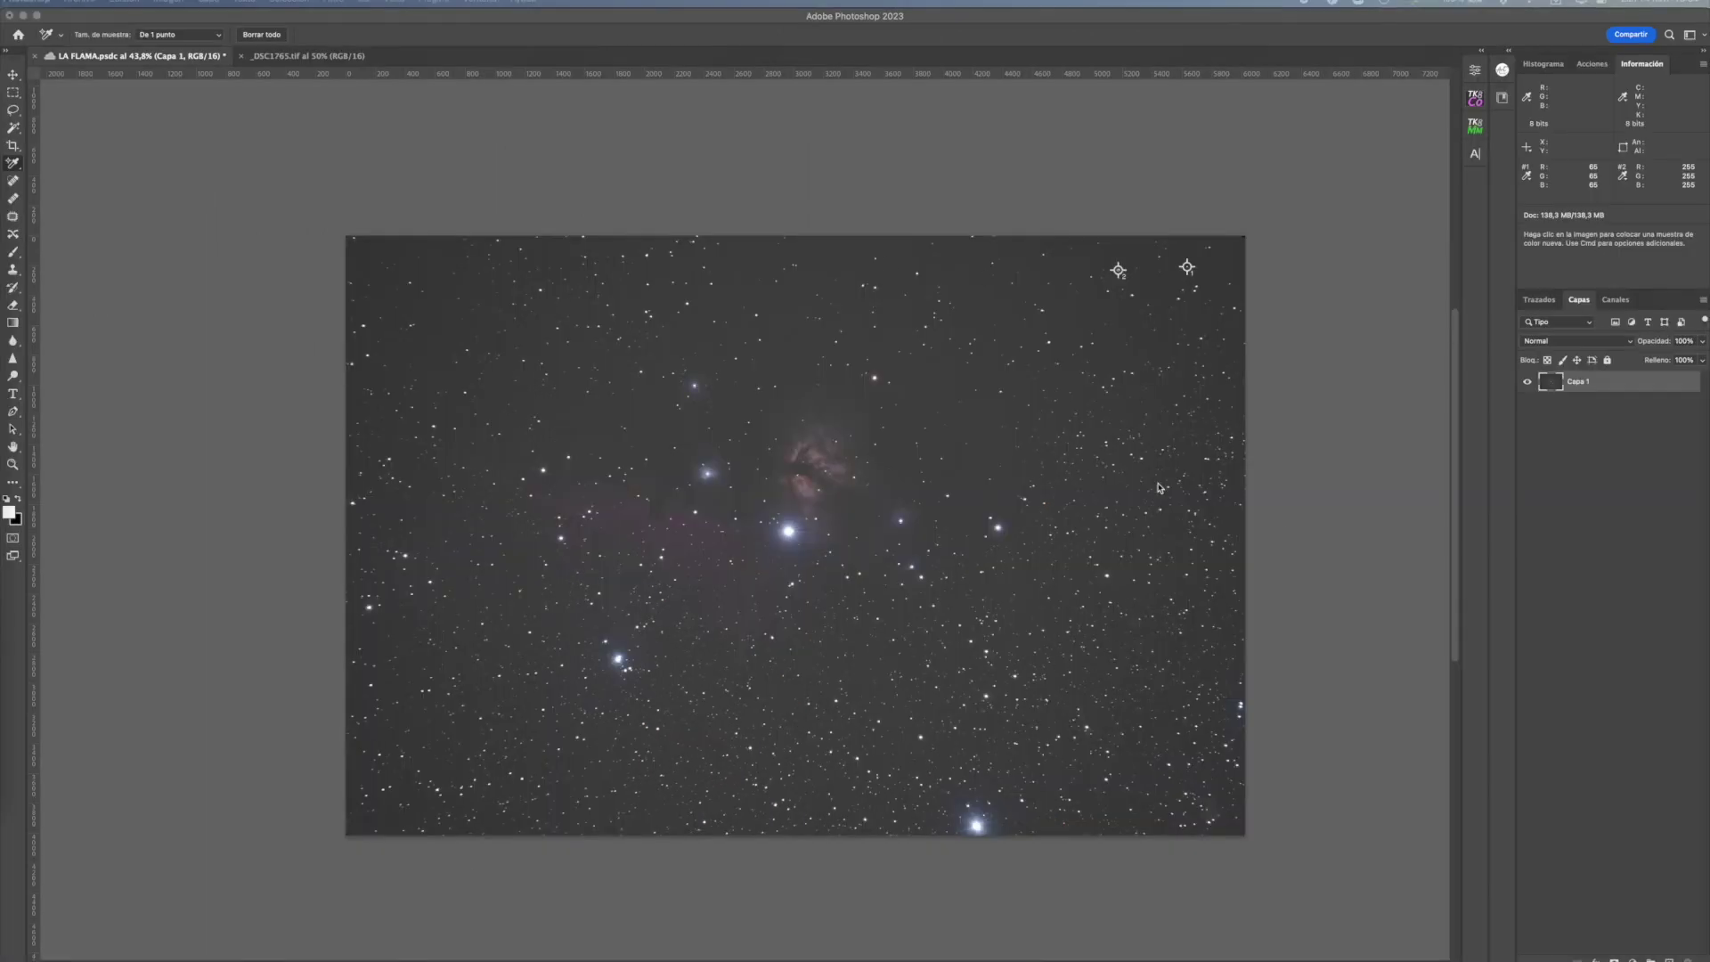
left_click(1543, 63)
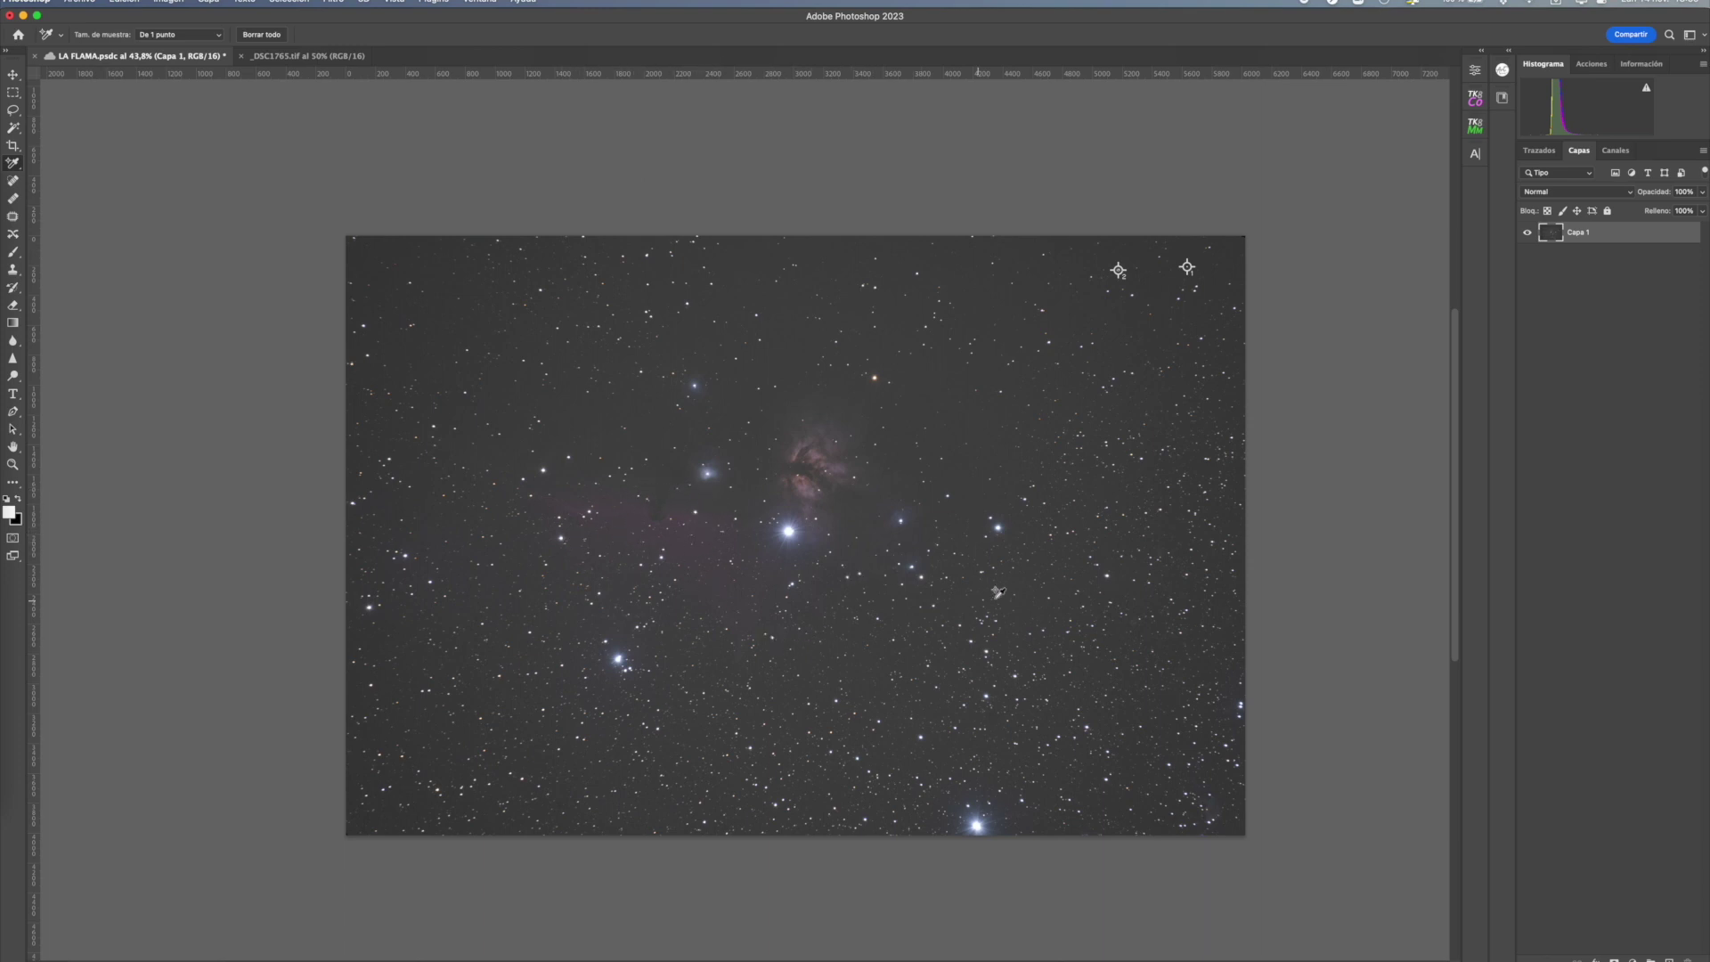
- Hide the sample markers and add a Curvas 1 Curves adjustment layer above Capa 1
left_click(15, 78)
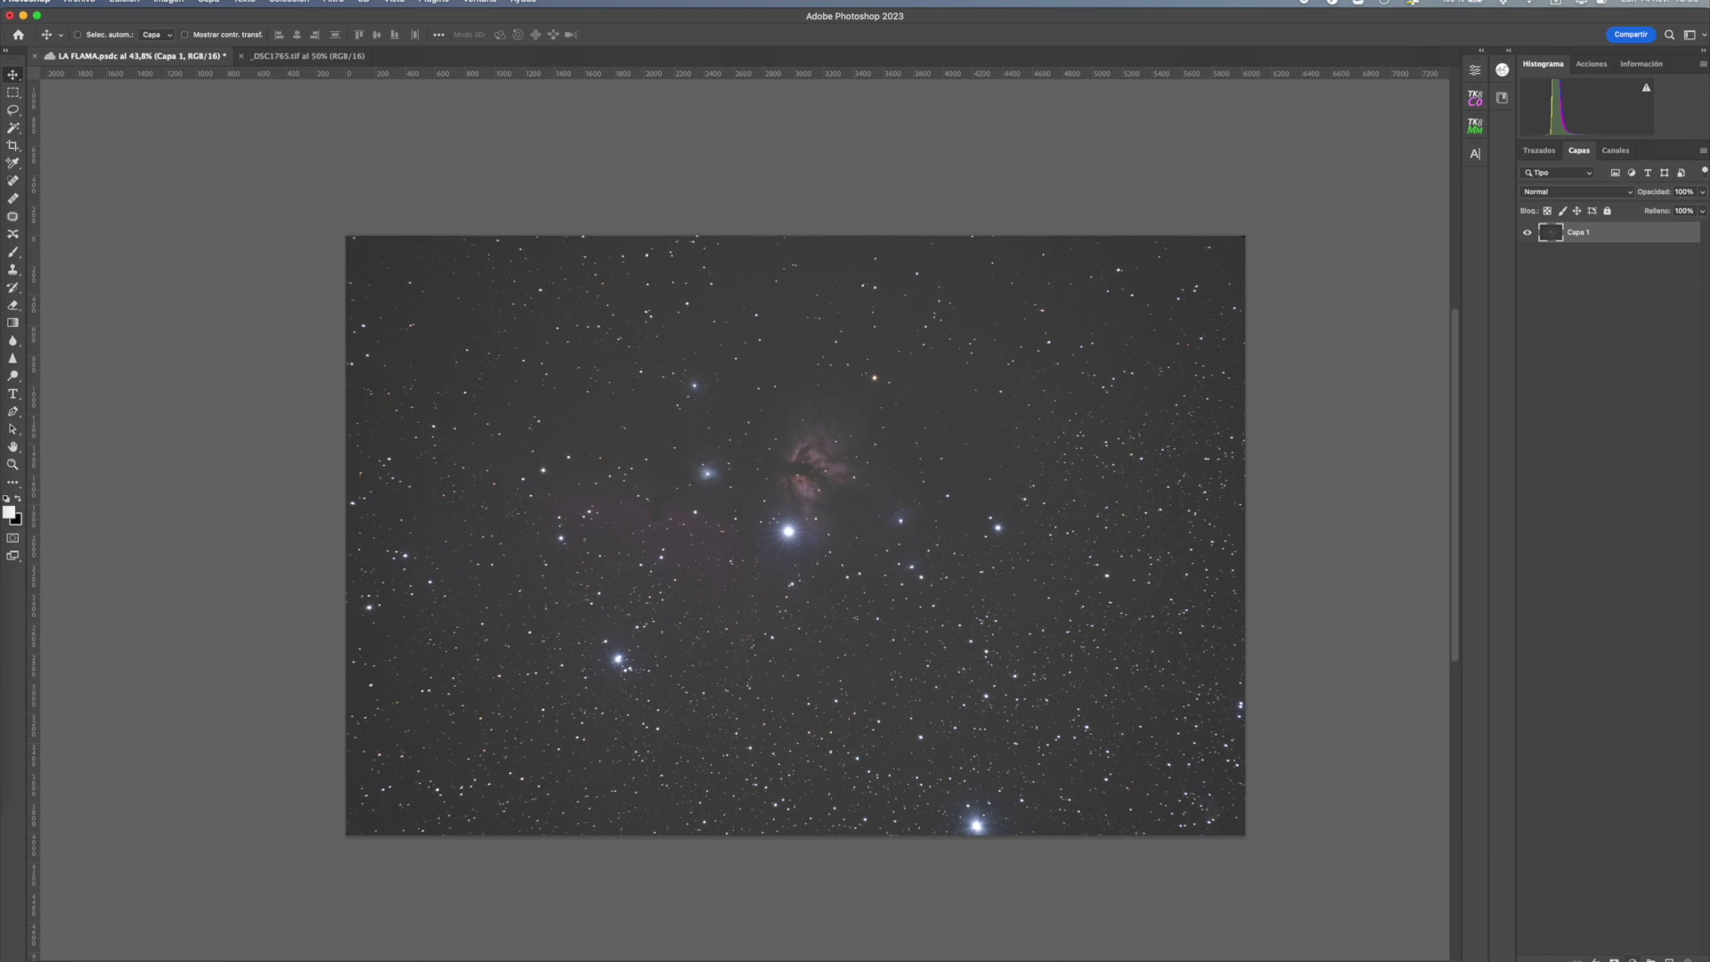
left_click(1632, 959)
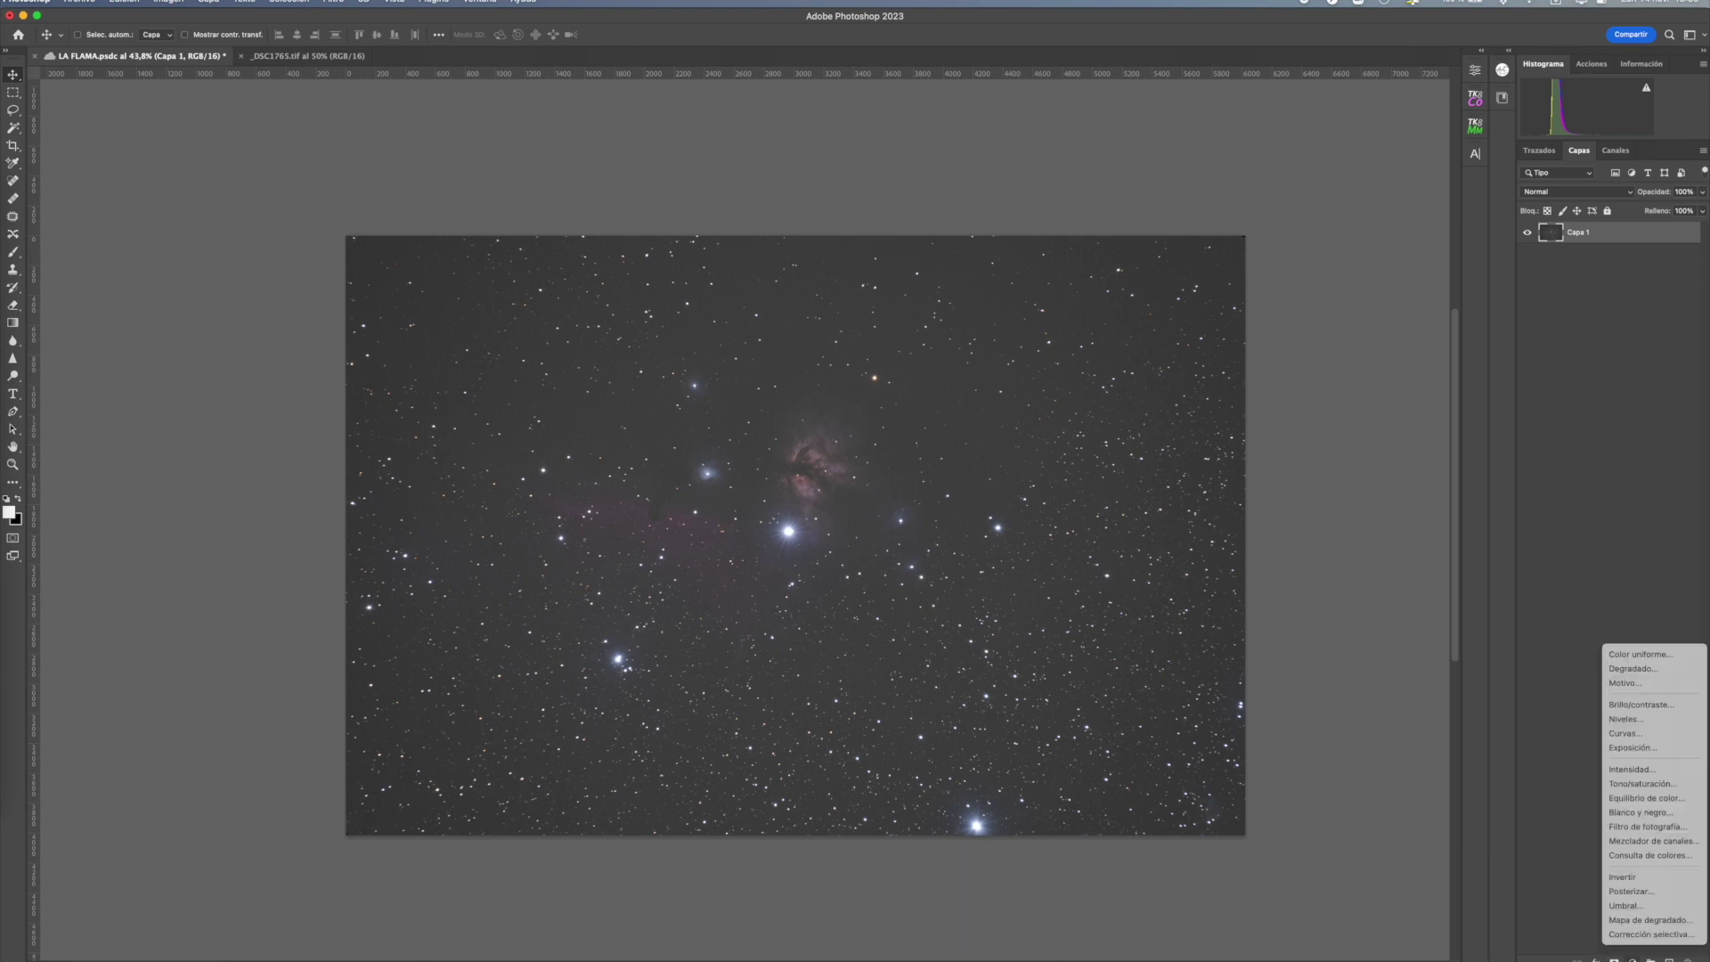
left_click(1661, 737)
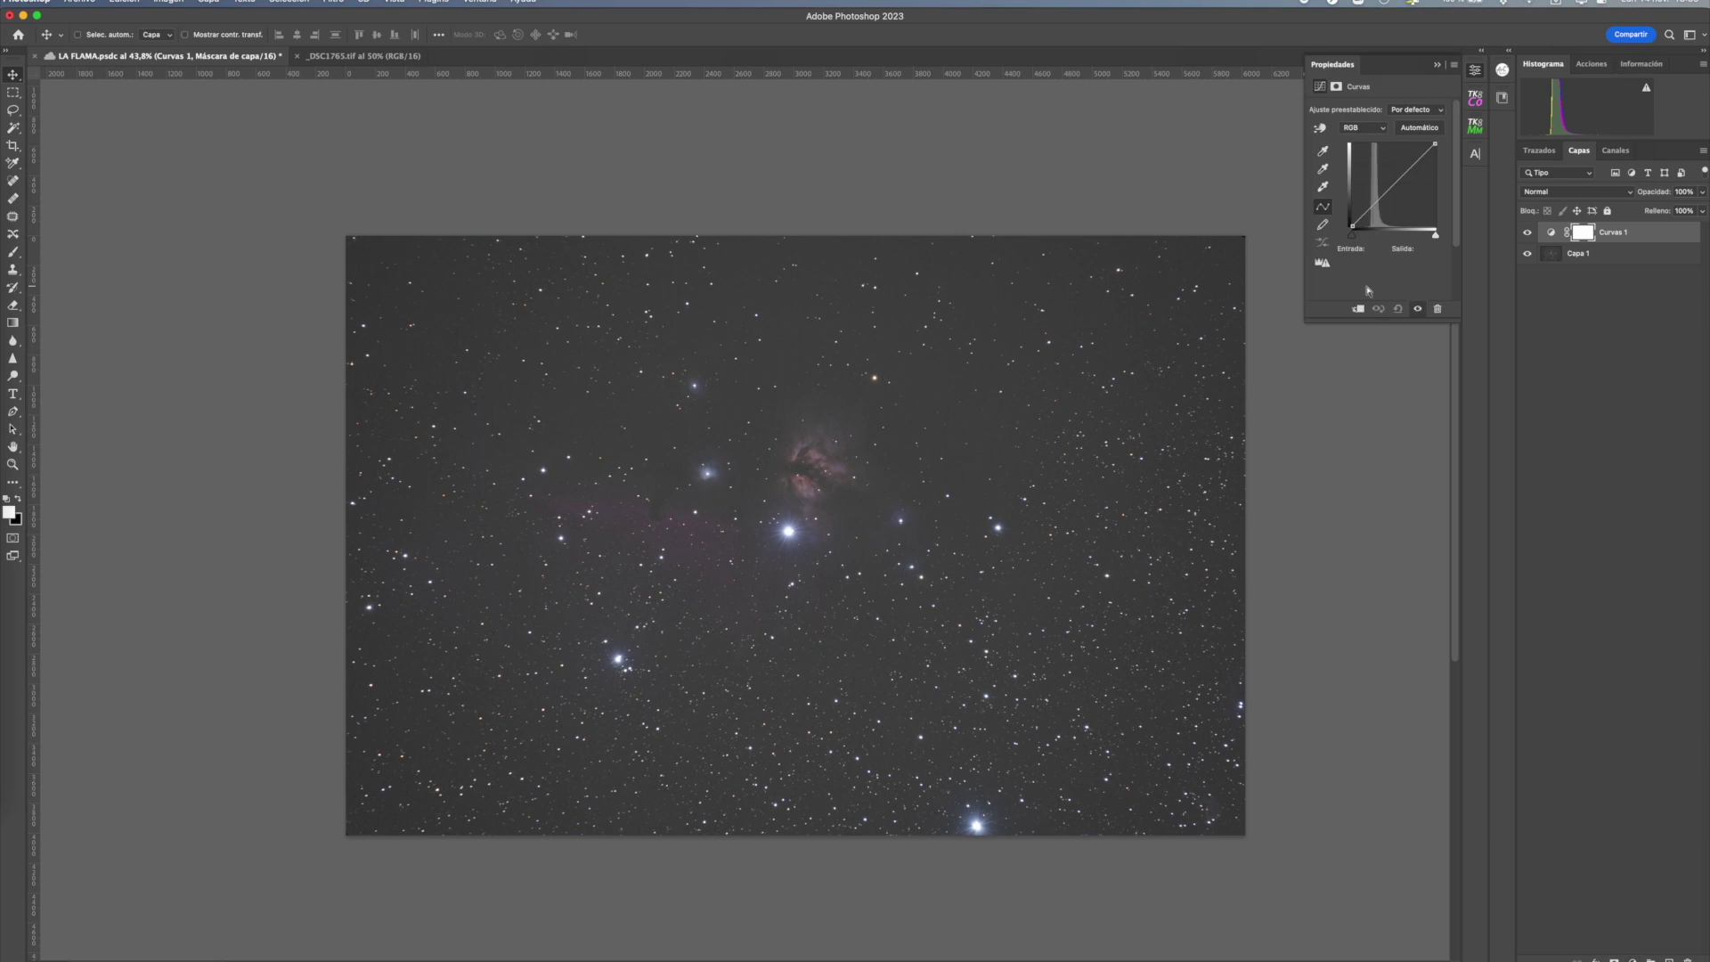
- Raise the Curvas 1 curve, adding a low point lifting input 44 to output 74, and save
left_click_drag(1399, 179, 1398, 167)
left_click(1367, 204)
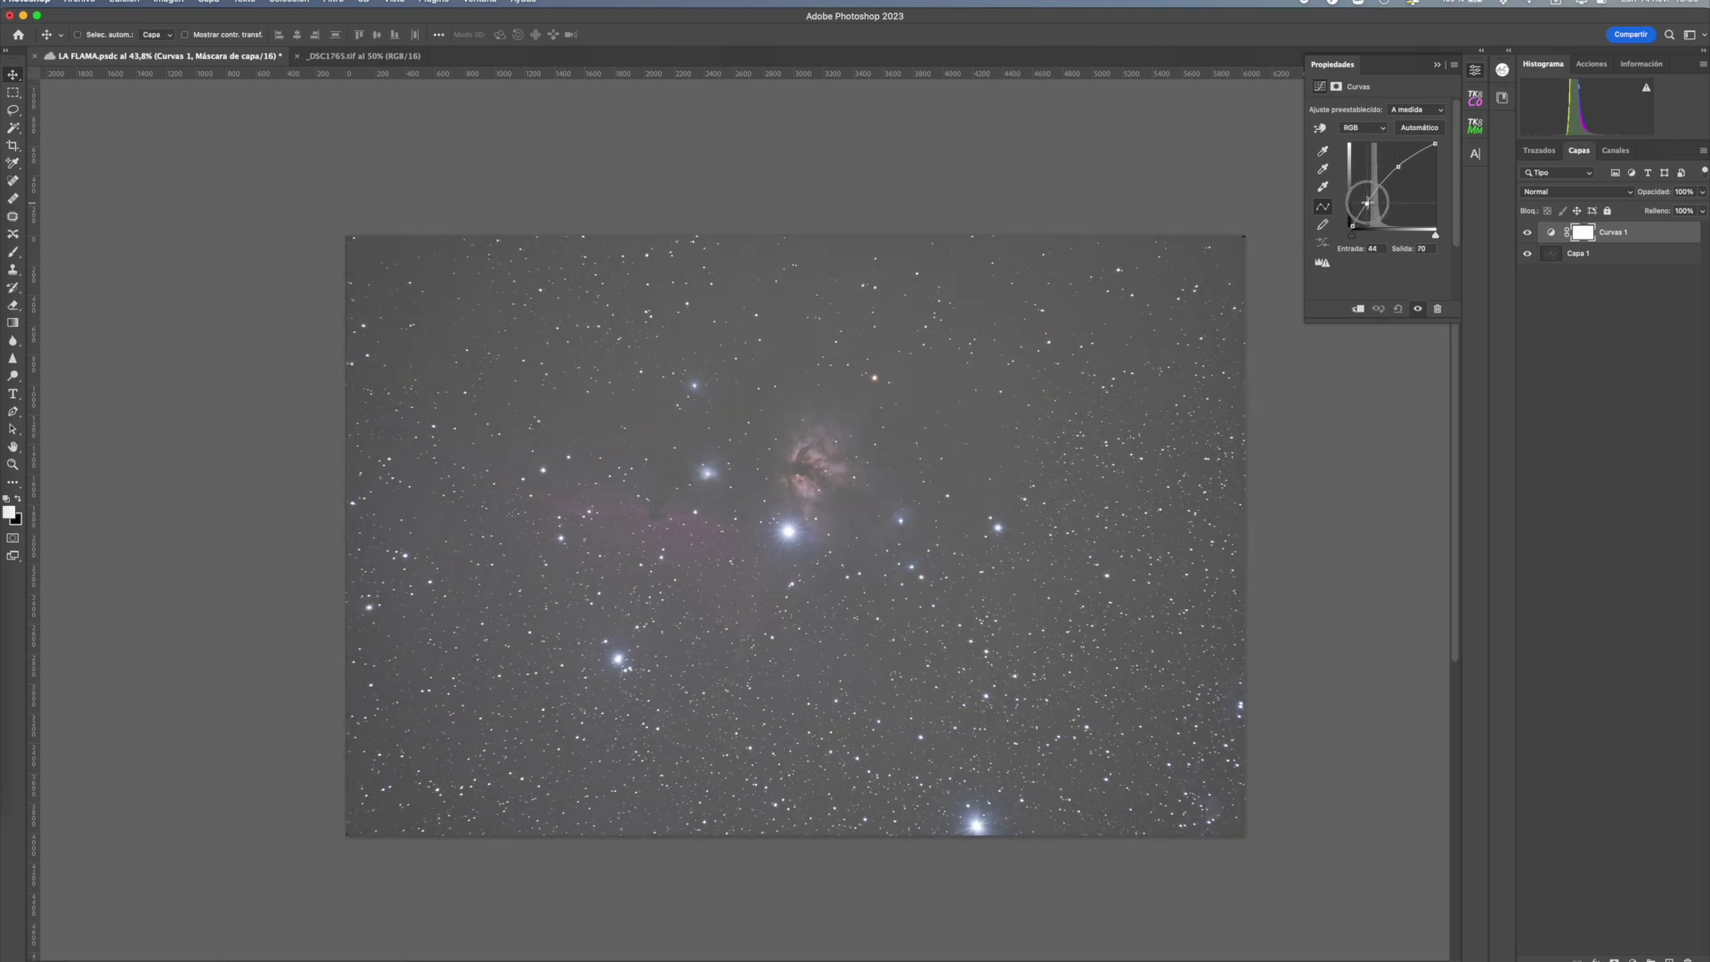
left_click(1367, 201)
key("super+s")
left_click_drag(1398, 166, 1399, 166)
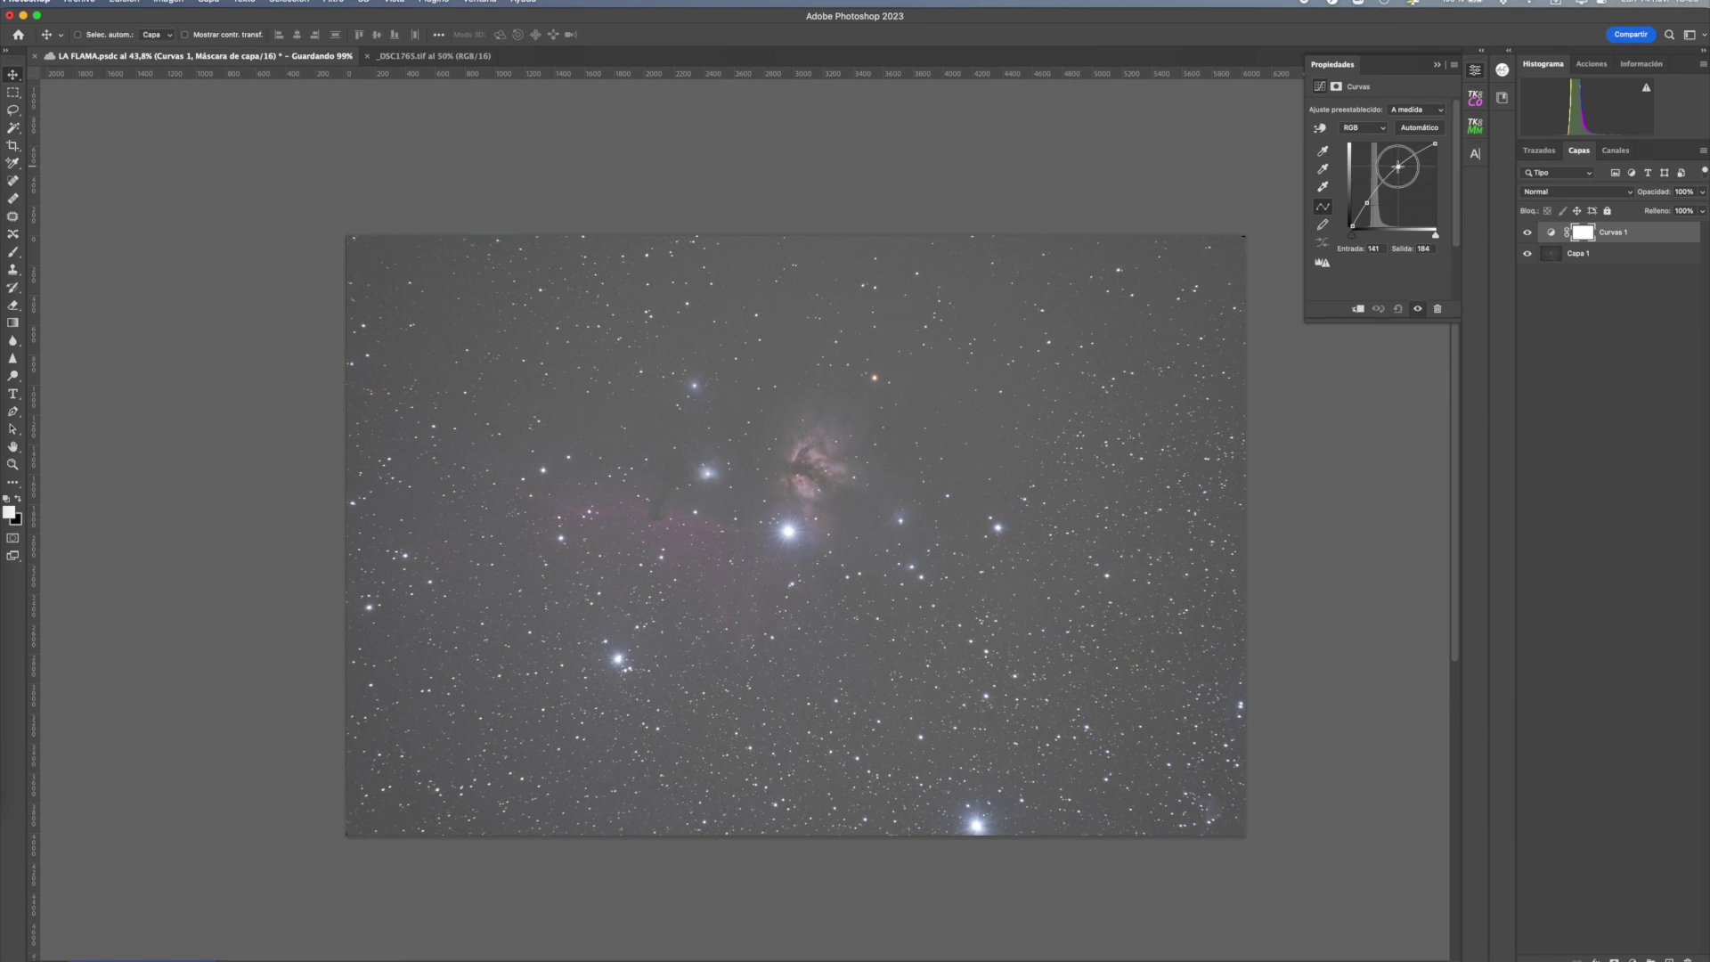
left_click(1368, 203)
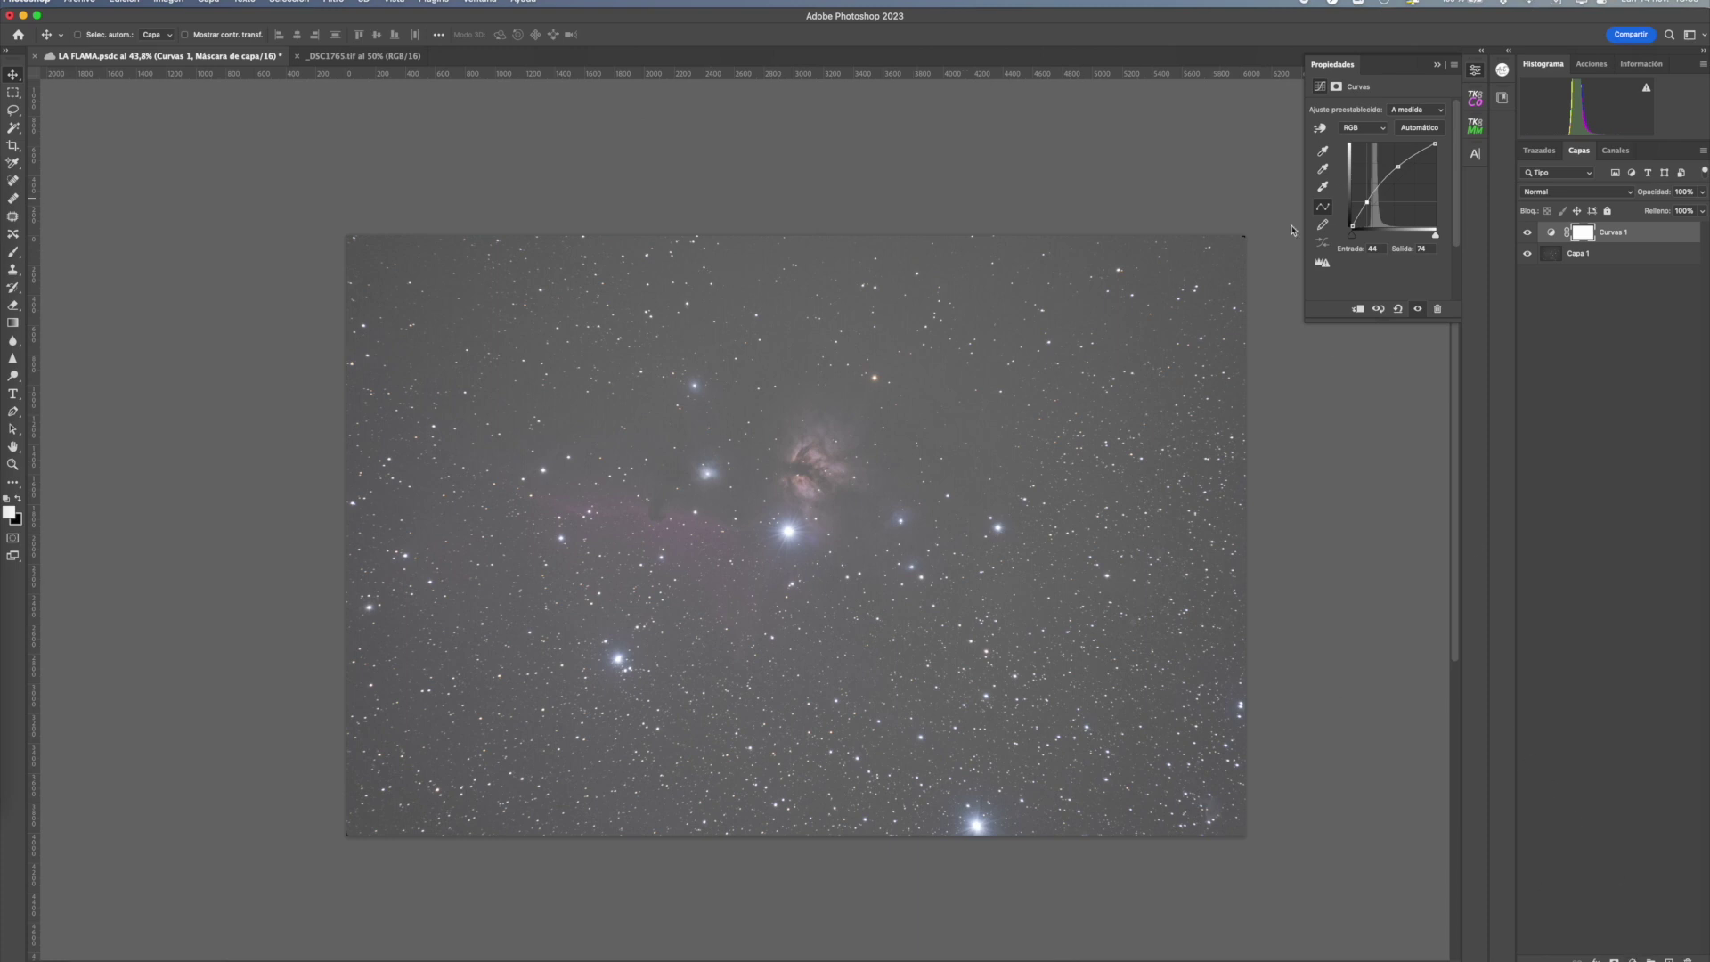
left_click(1632, 959)
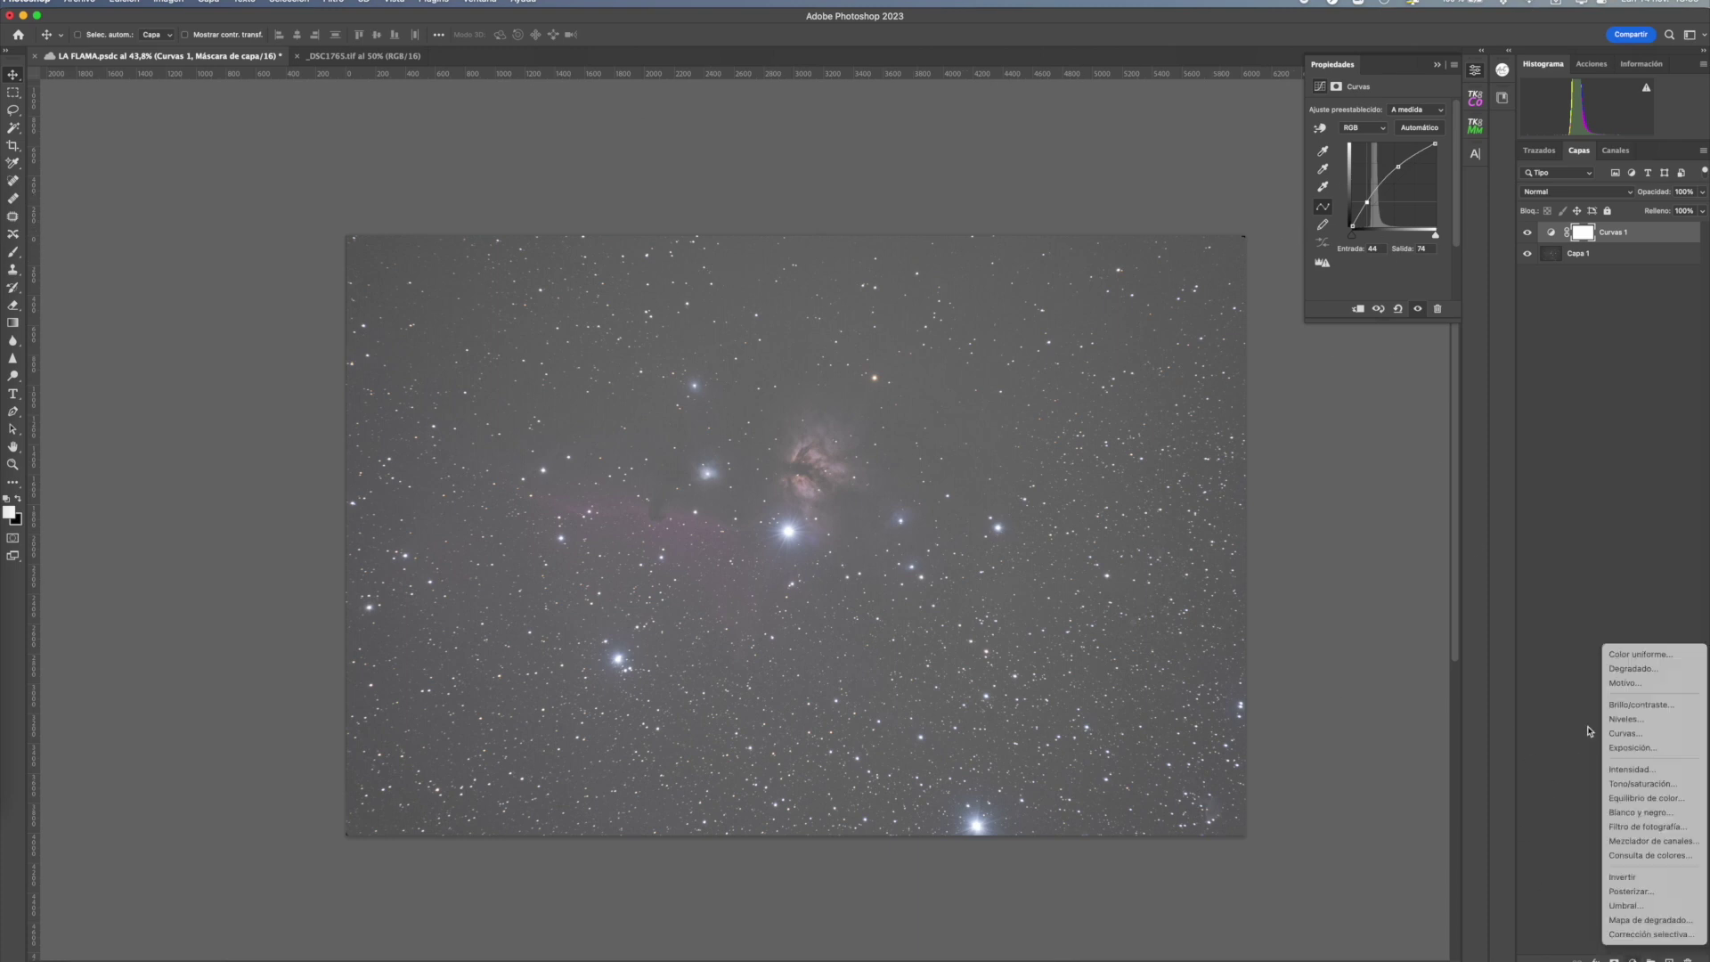
- Add a Niveles 1 Levels layer with RGB black input at 60, comparing it on and off
left_click(1611, 726)
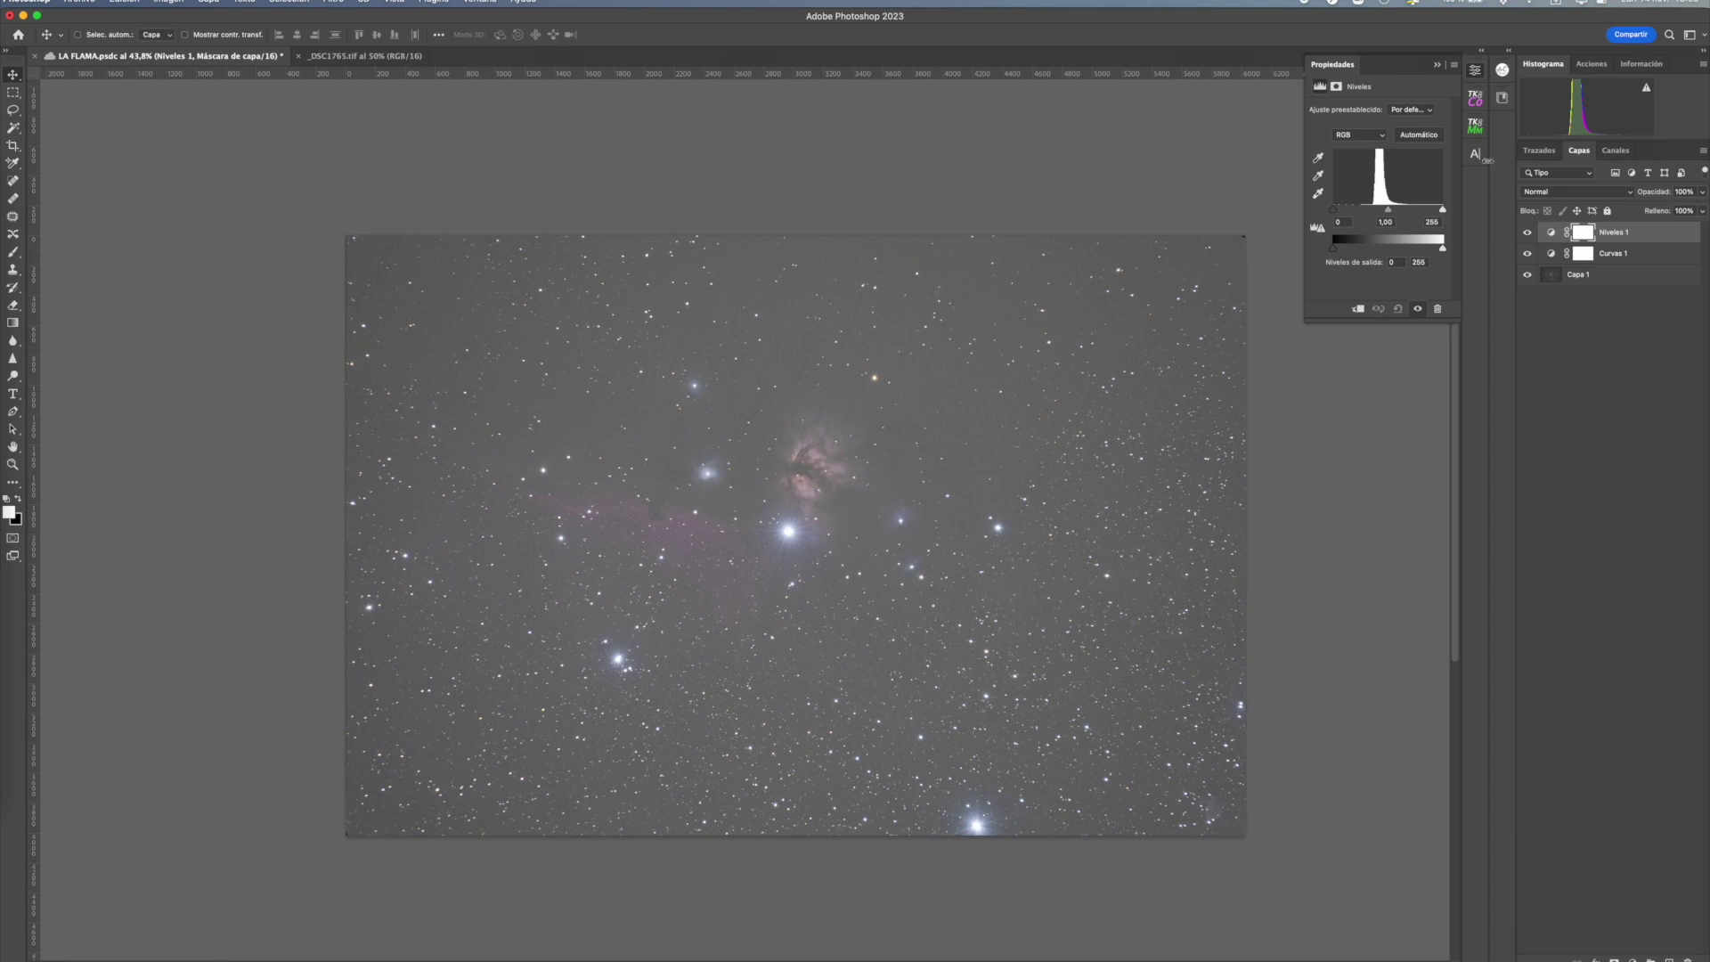
left_click_drag(1333, 211, 1366, 212)
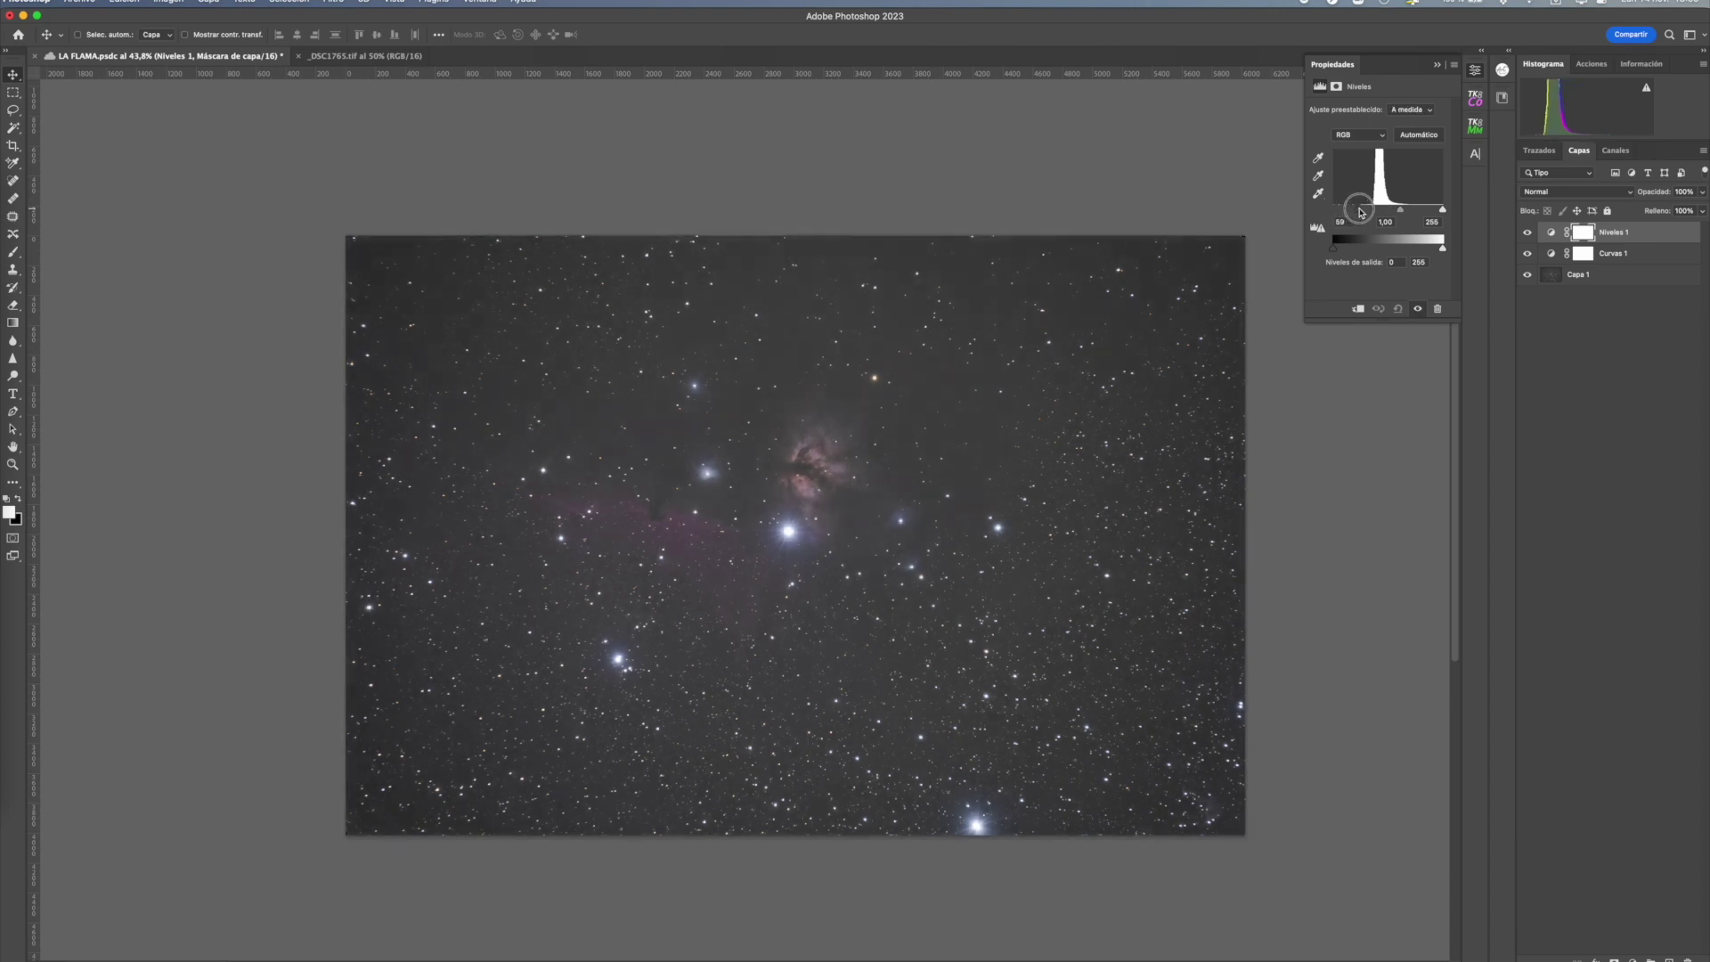
left_click_drag(1366, 212, 1443, 210)
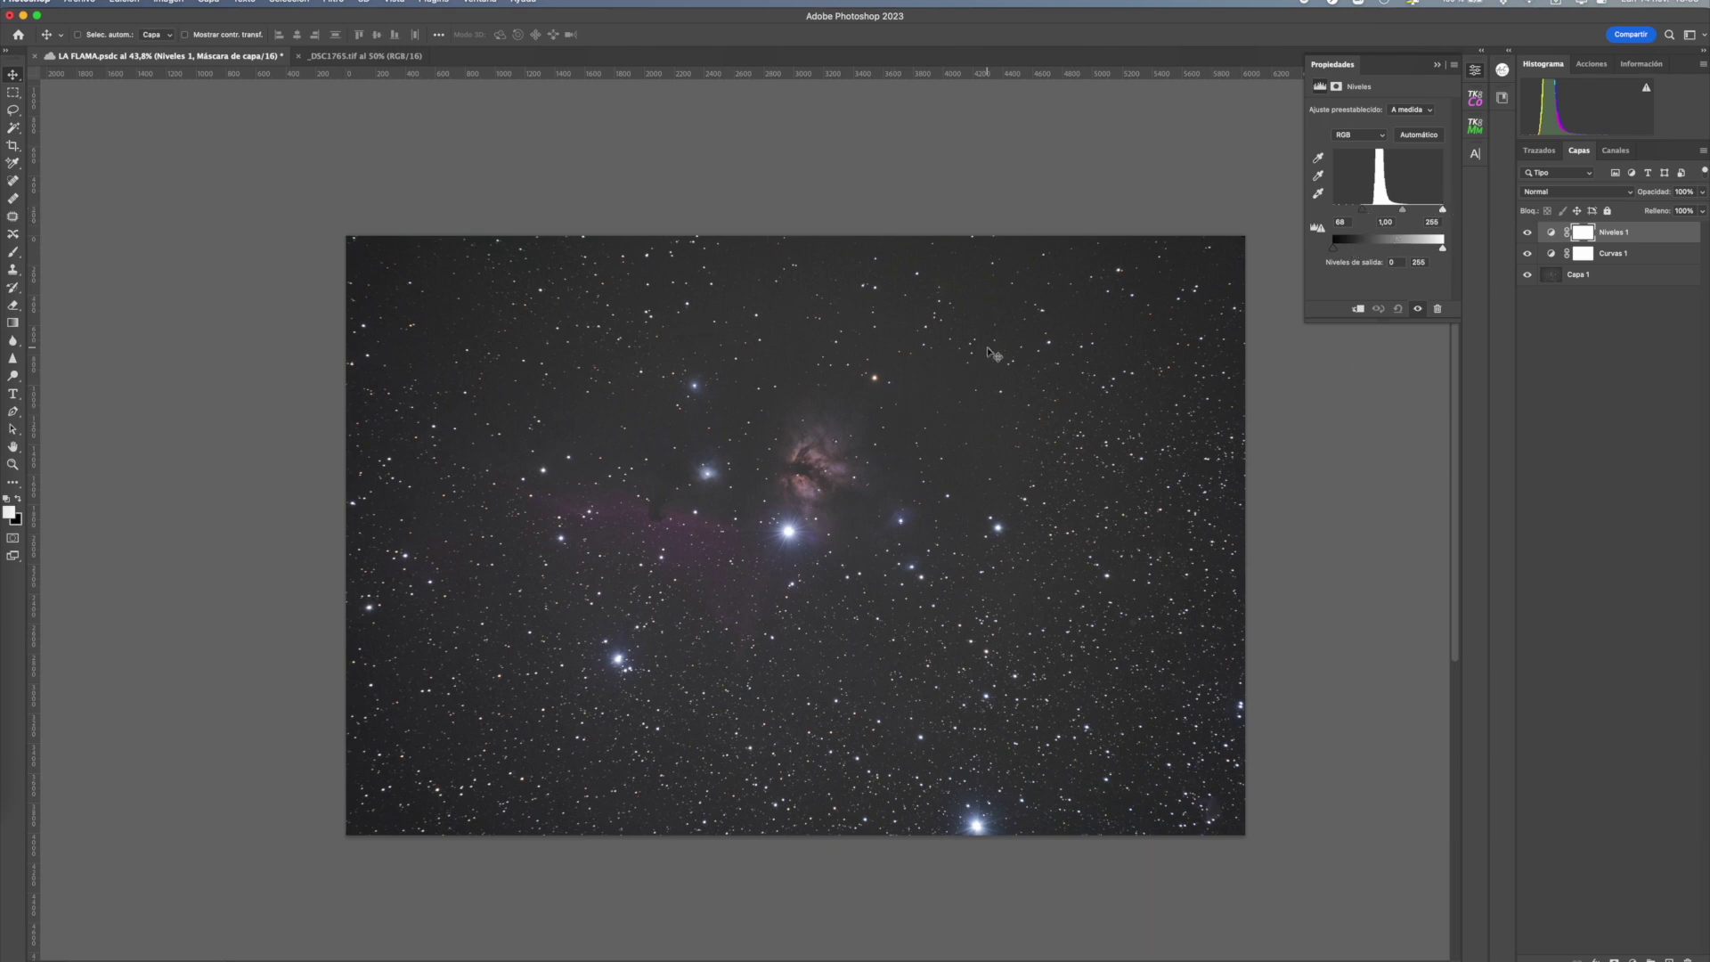
left_click(1643, 64)
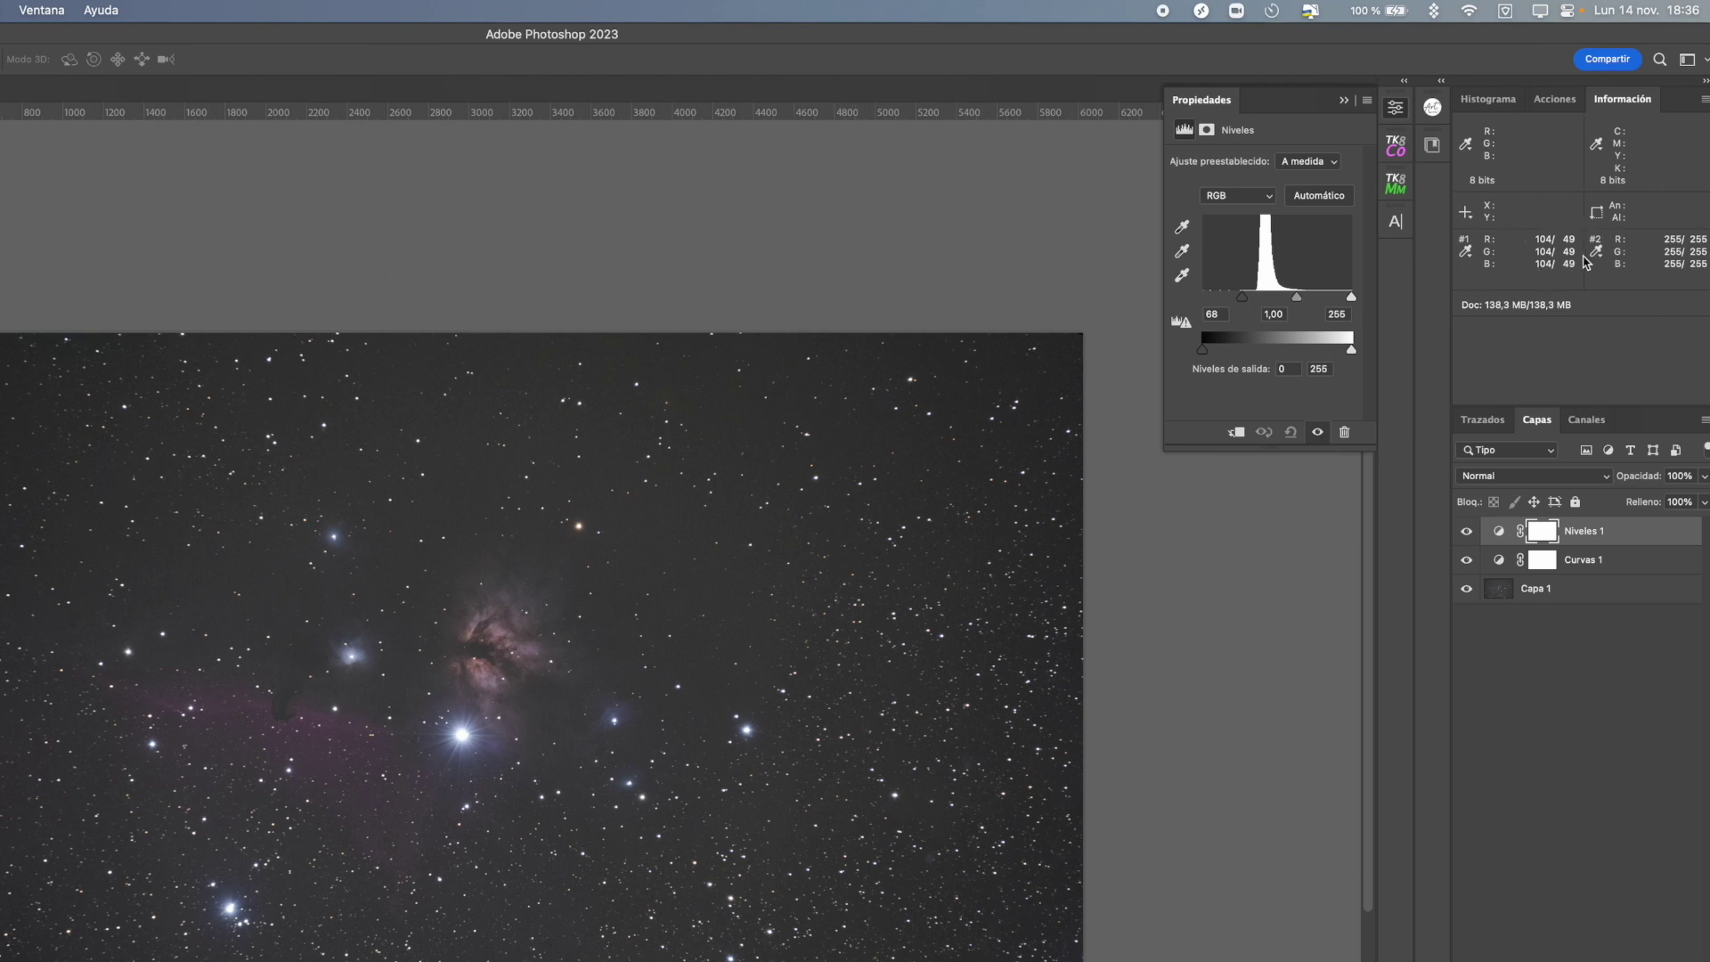
left_click_drag(1243, 297, 1244, 299)
left_click_drag(1238, 298, 1242, 299)
left_click(1466, 536)
left_click(1466, 534)
left_click(1257, 198)
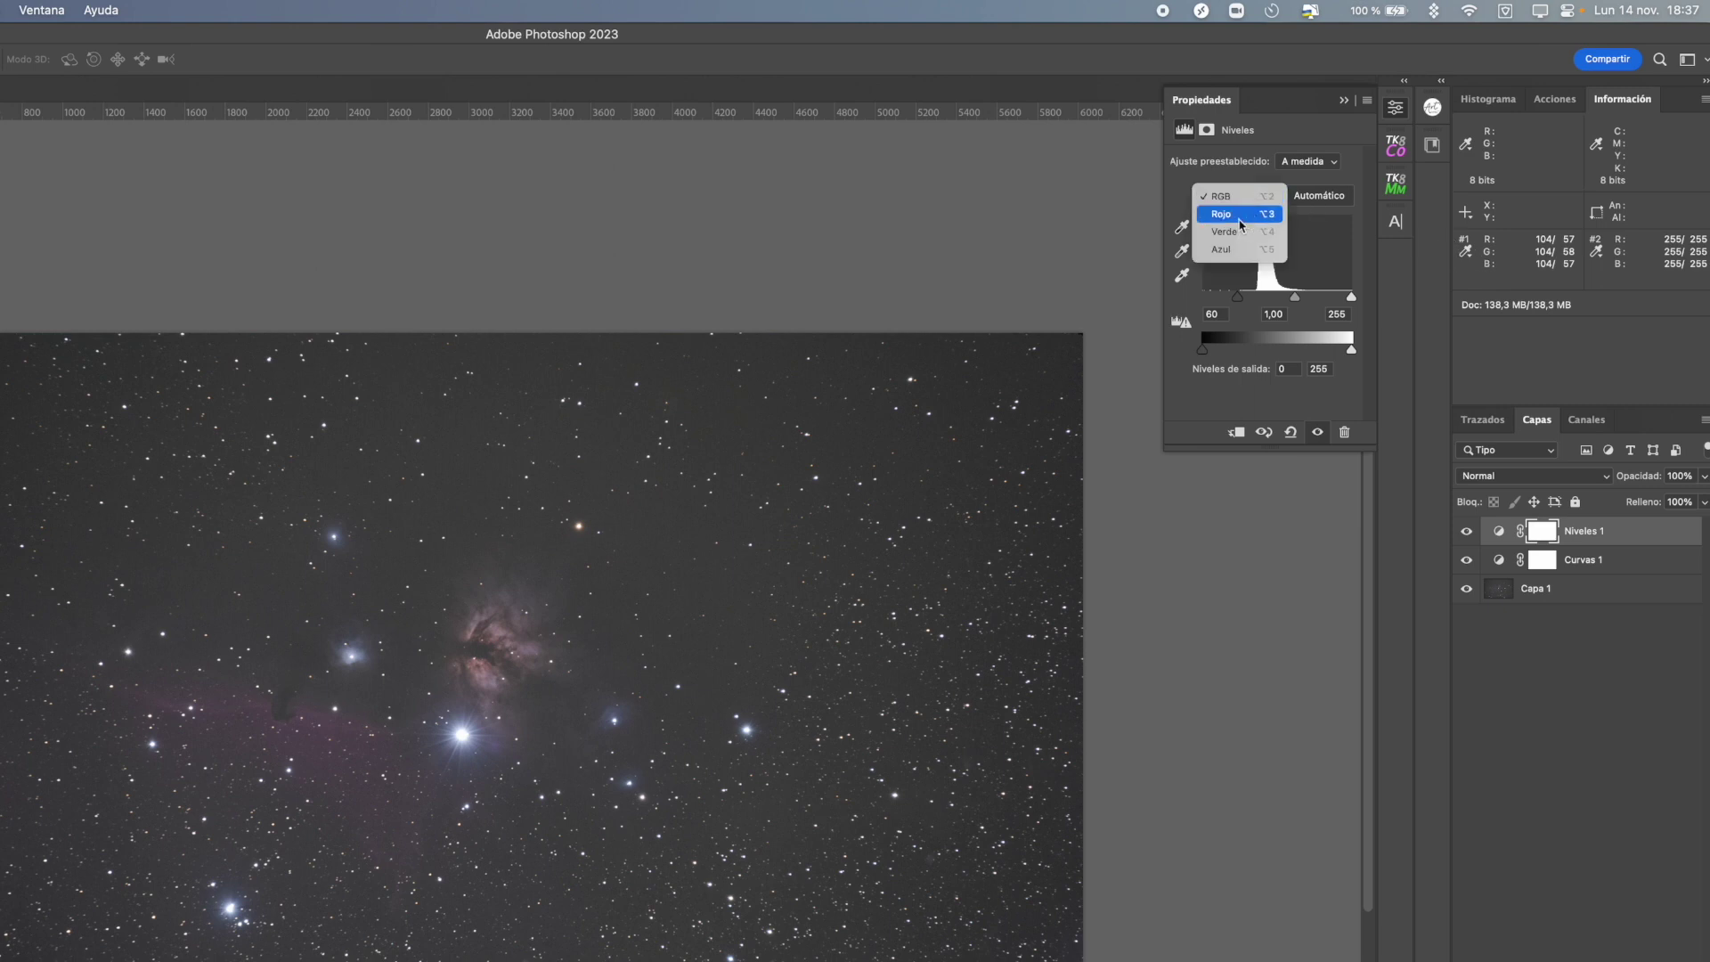
- Set the Niveles 1 green channel black input to 1, with its white point back at 255
left_click(1238, 231)
left_click_drag(1206, 298, 1205, 297)
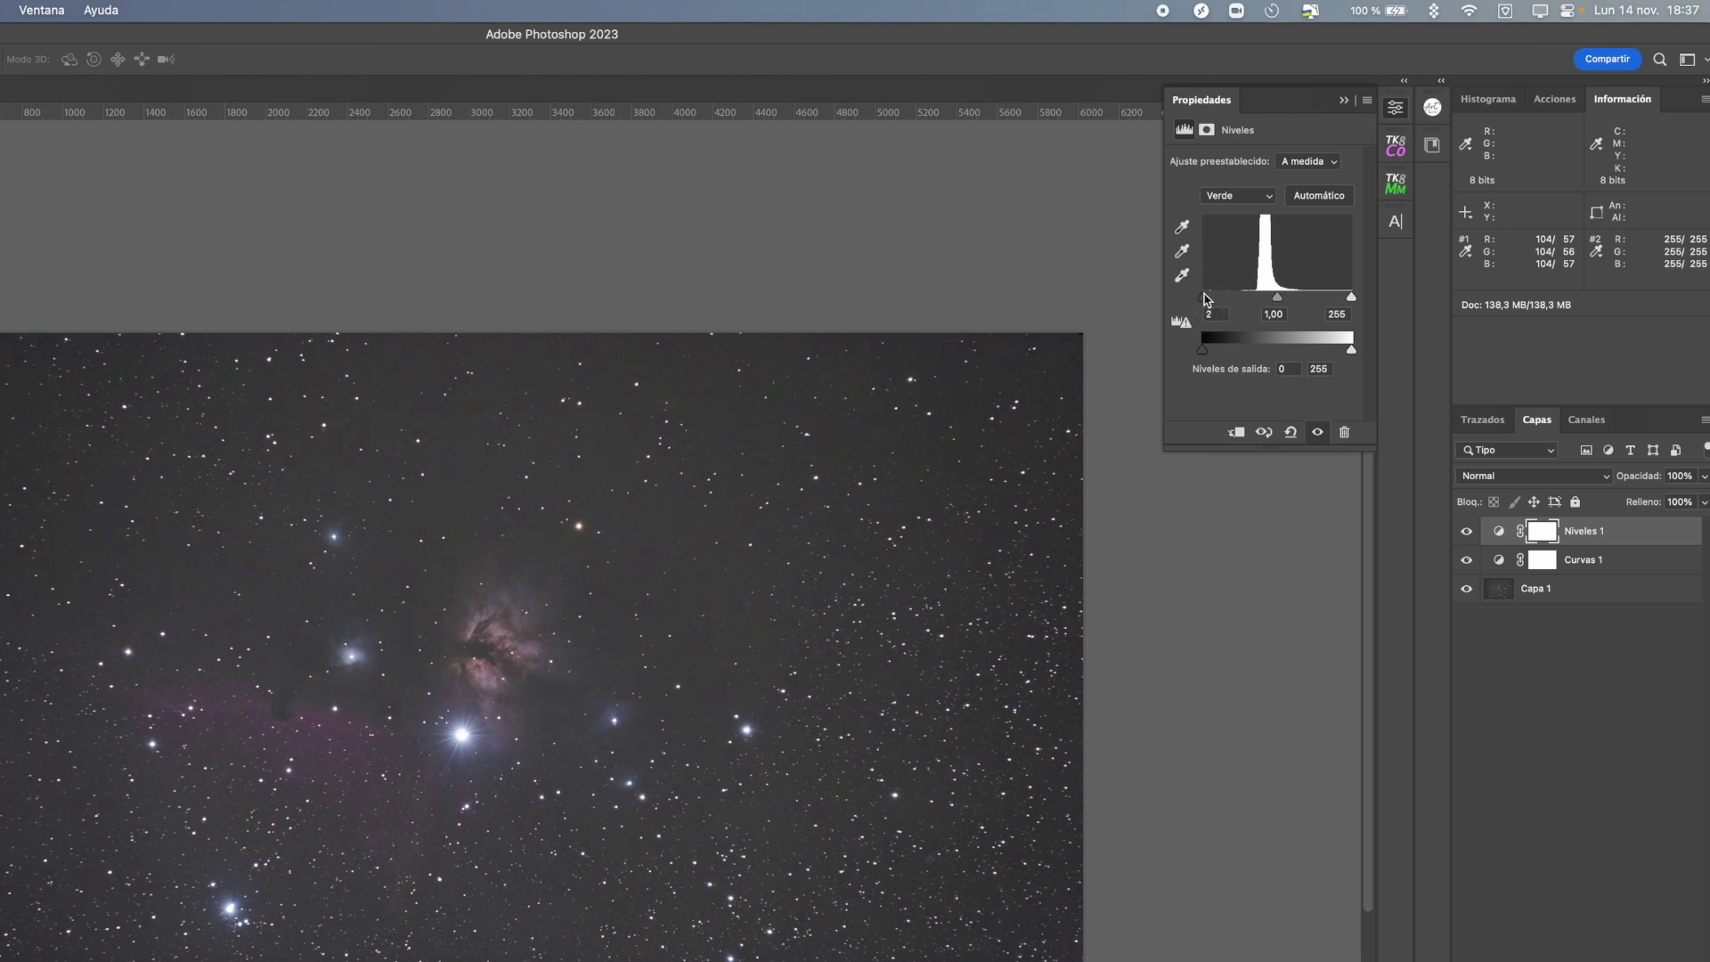
double_click(1219, 312)
type("1")
left_click_drag(1352, 297, 1340, 299)
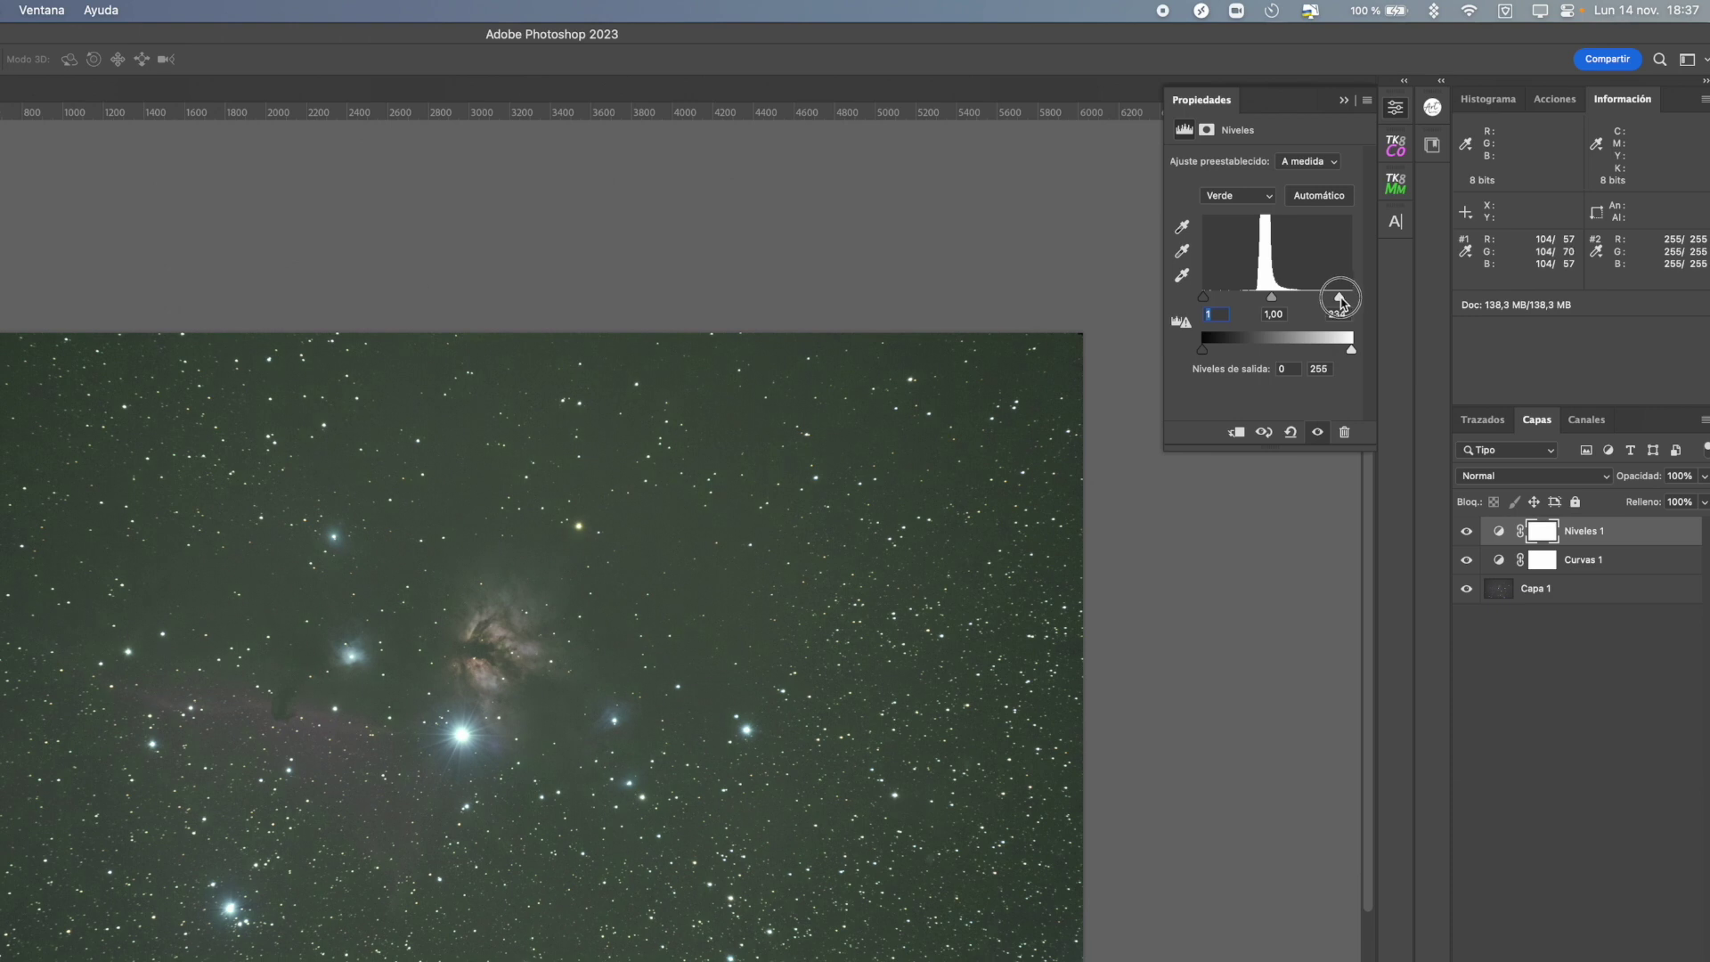
left_click_drag(1341, 300, 1355, 297)
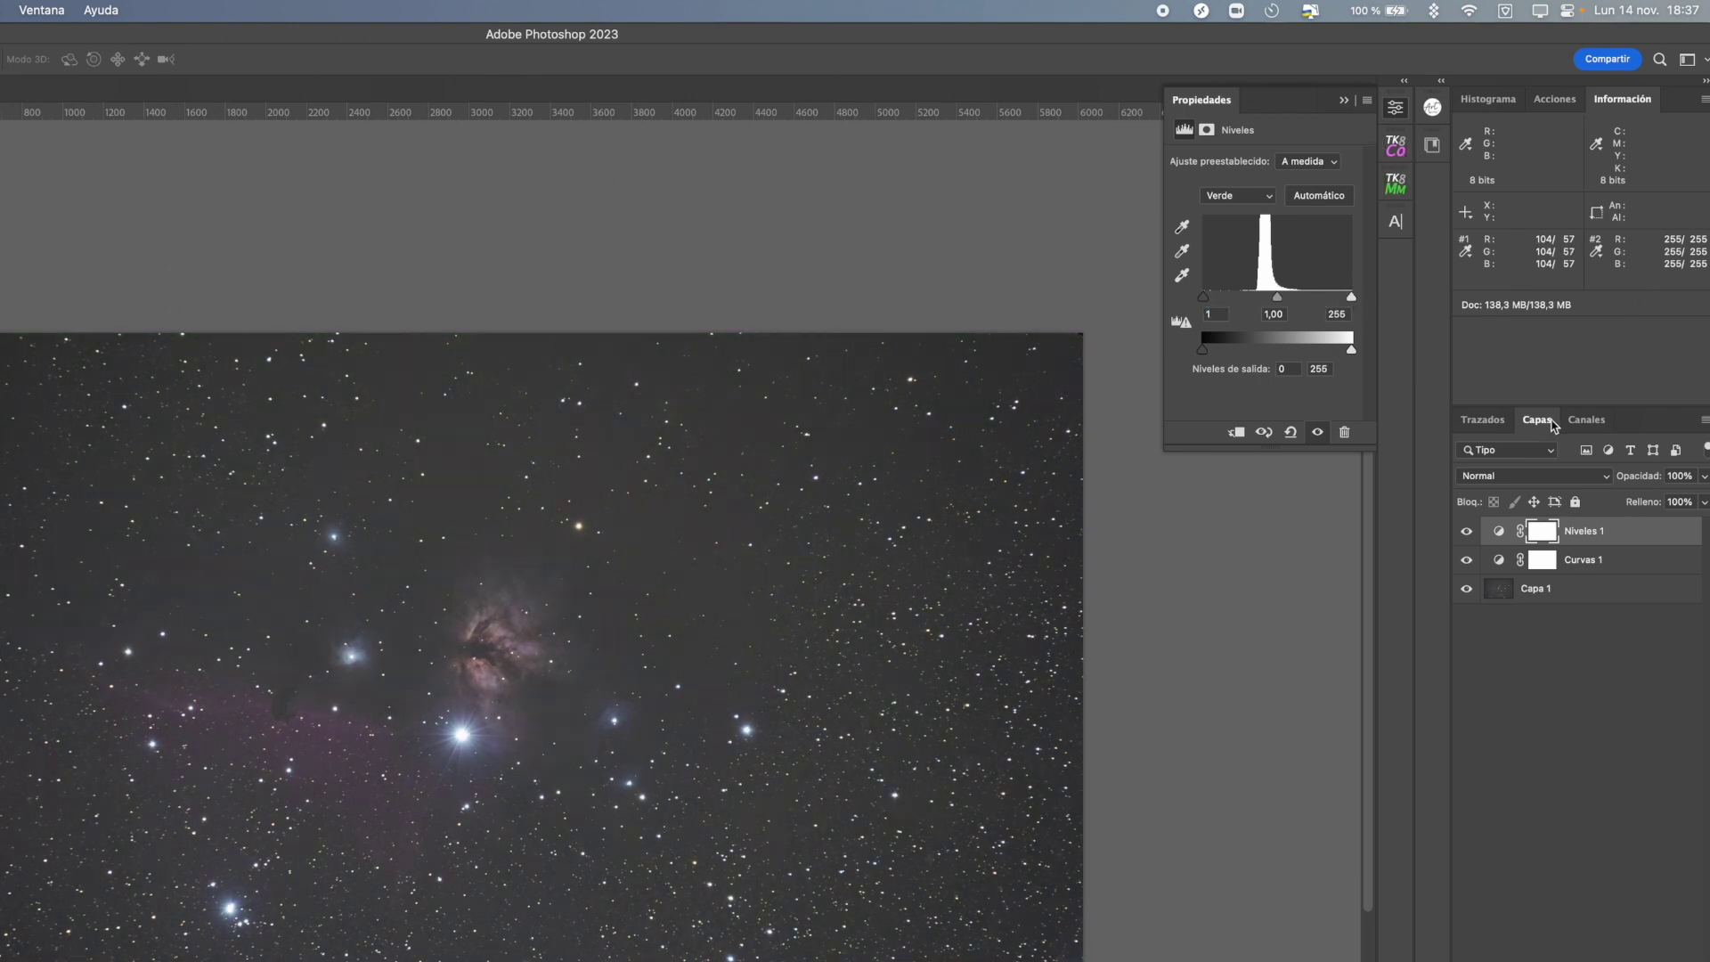
left_click(1396, 146)
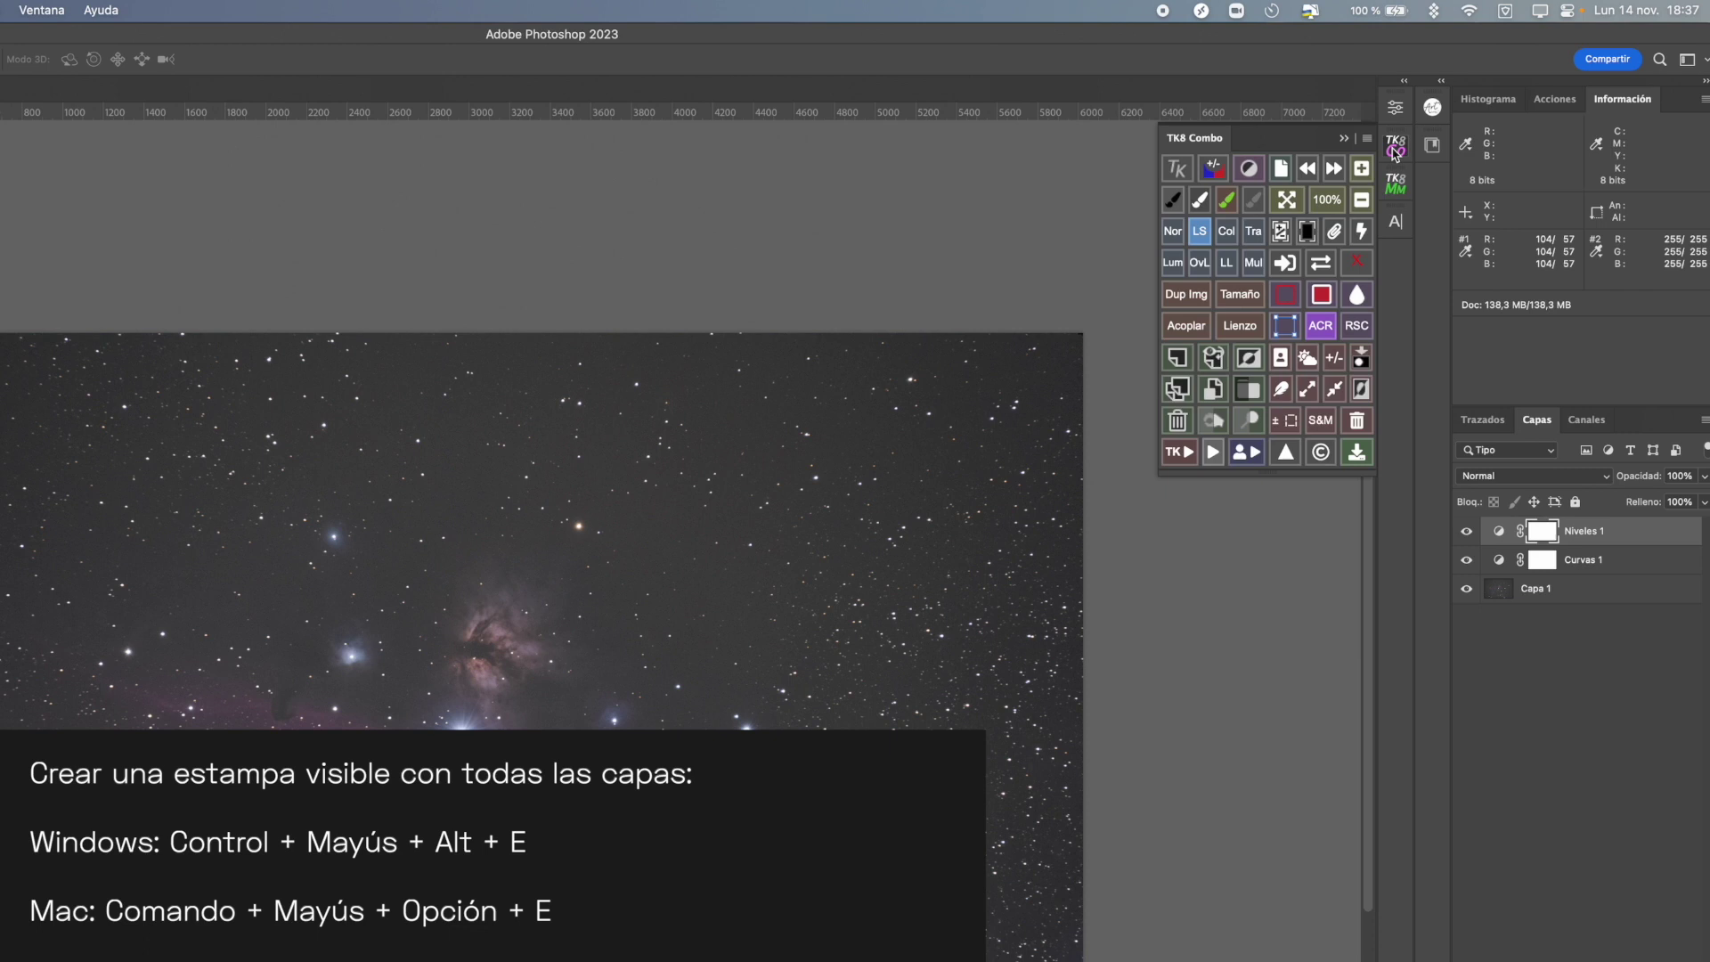
- Stamp visible layers into Capa 2, then delete the Niveles 1 and Curvas 1 layers
left_click(1217, 358)
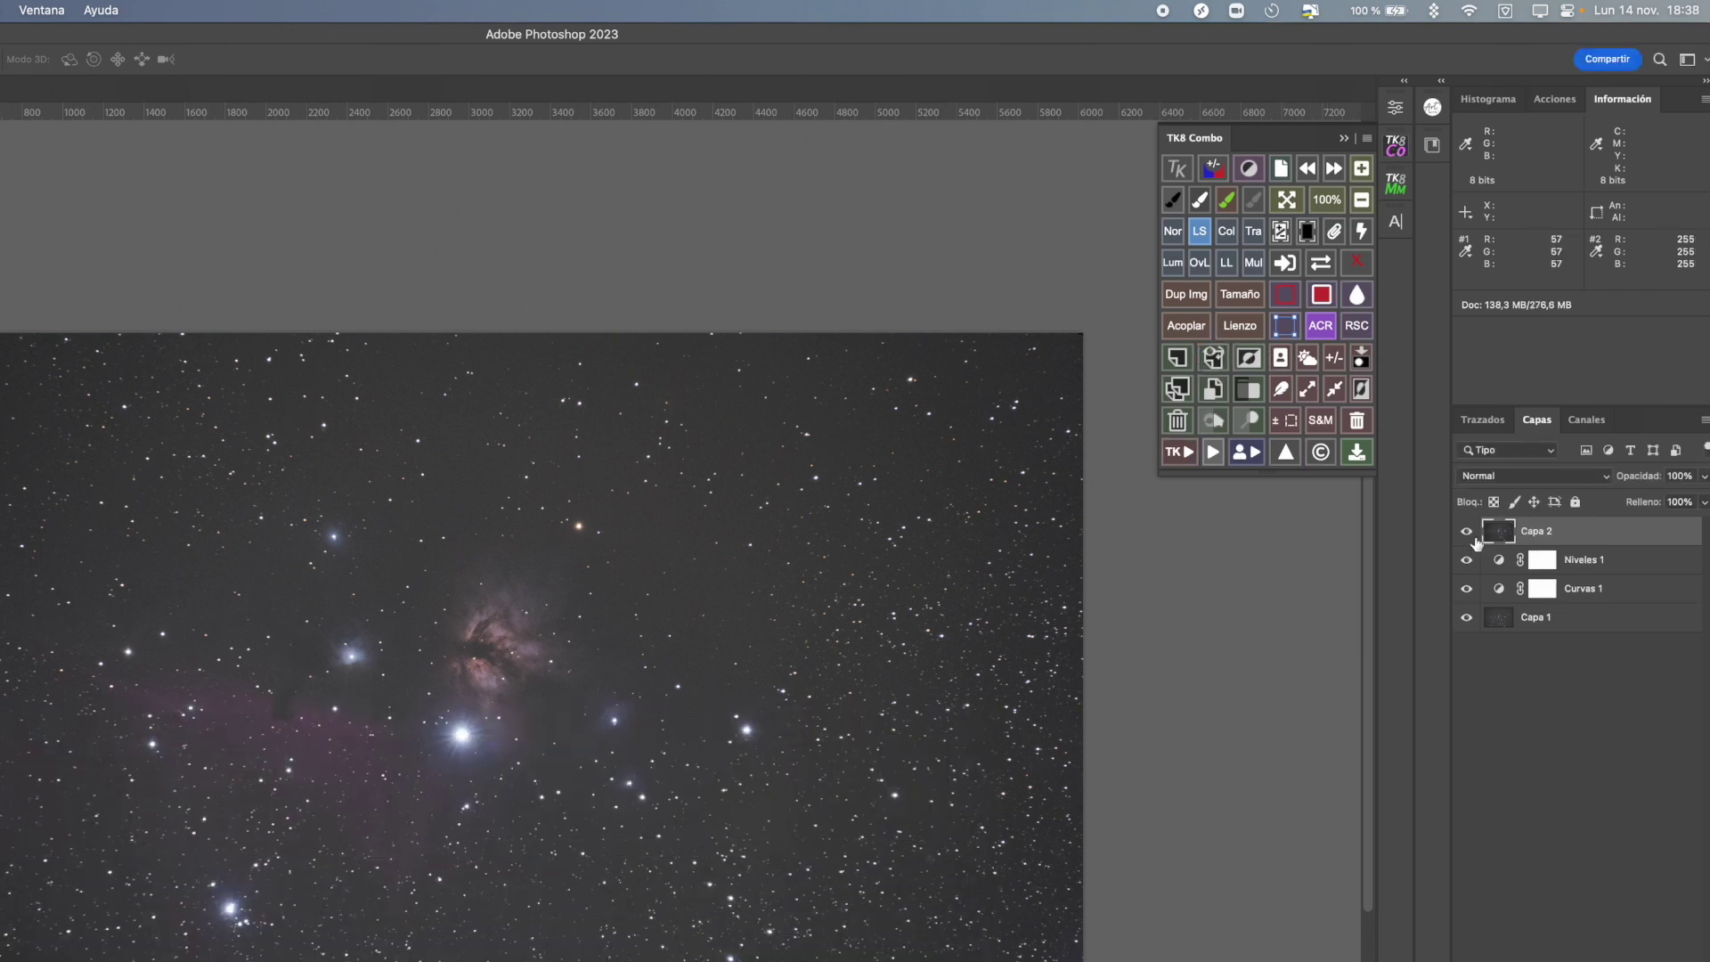
left_click(1504, 563)
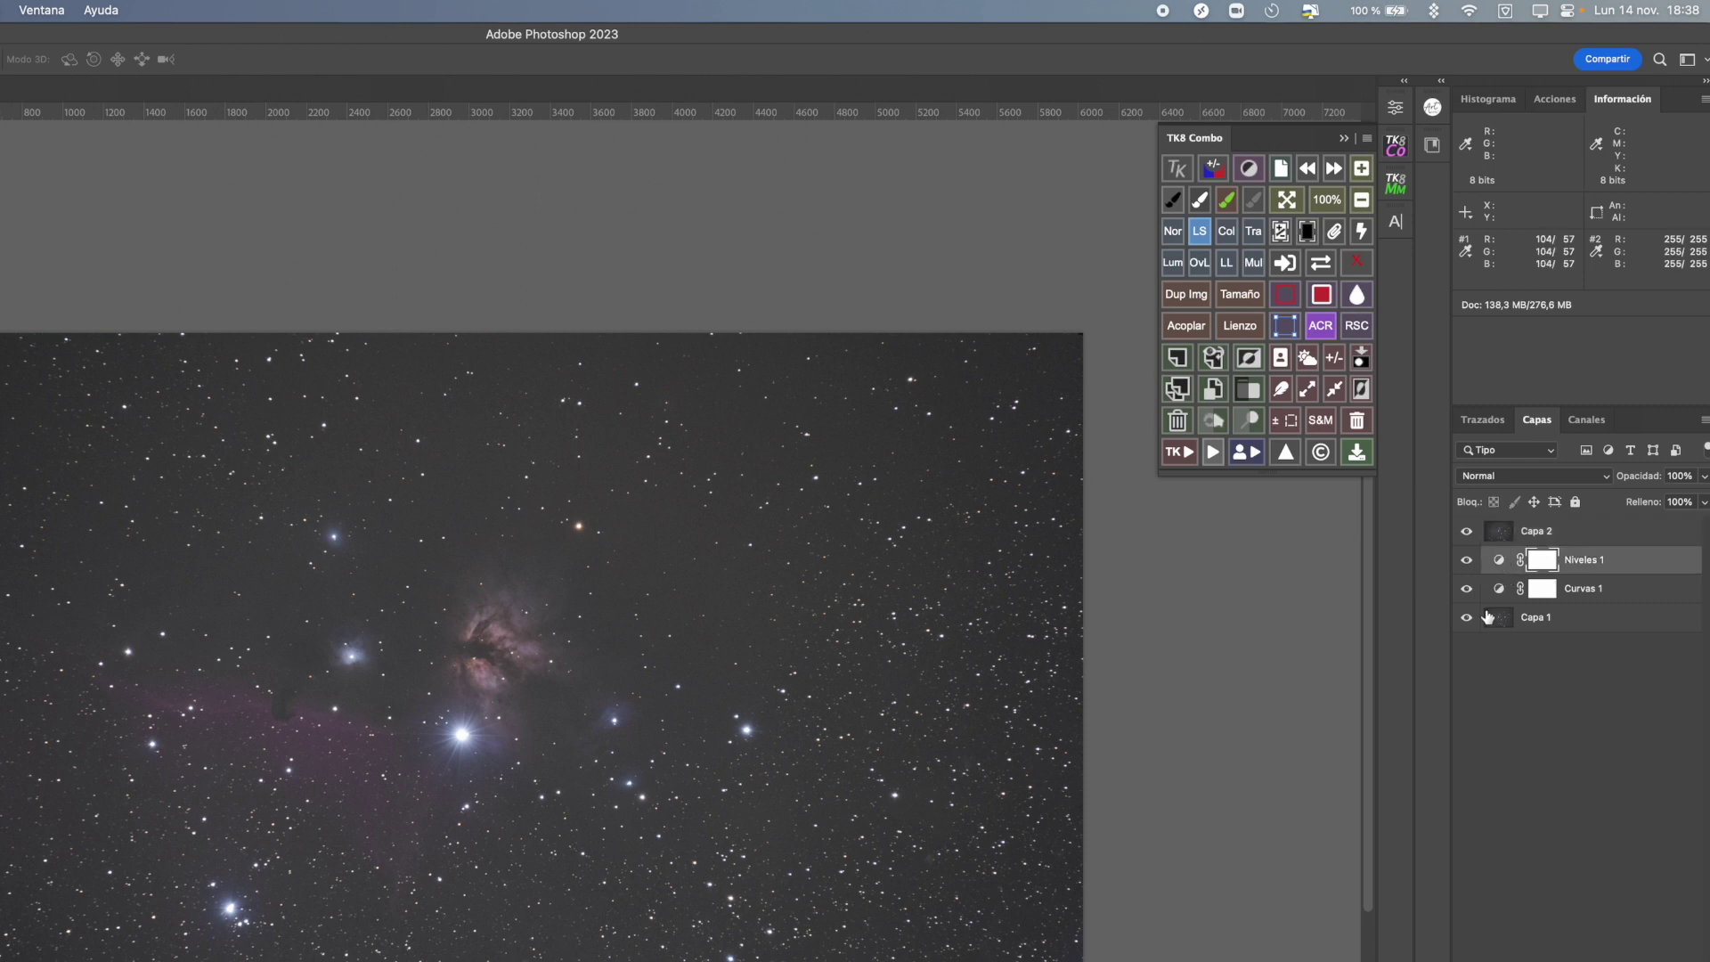
left_click(1496, 595, "shift")
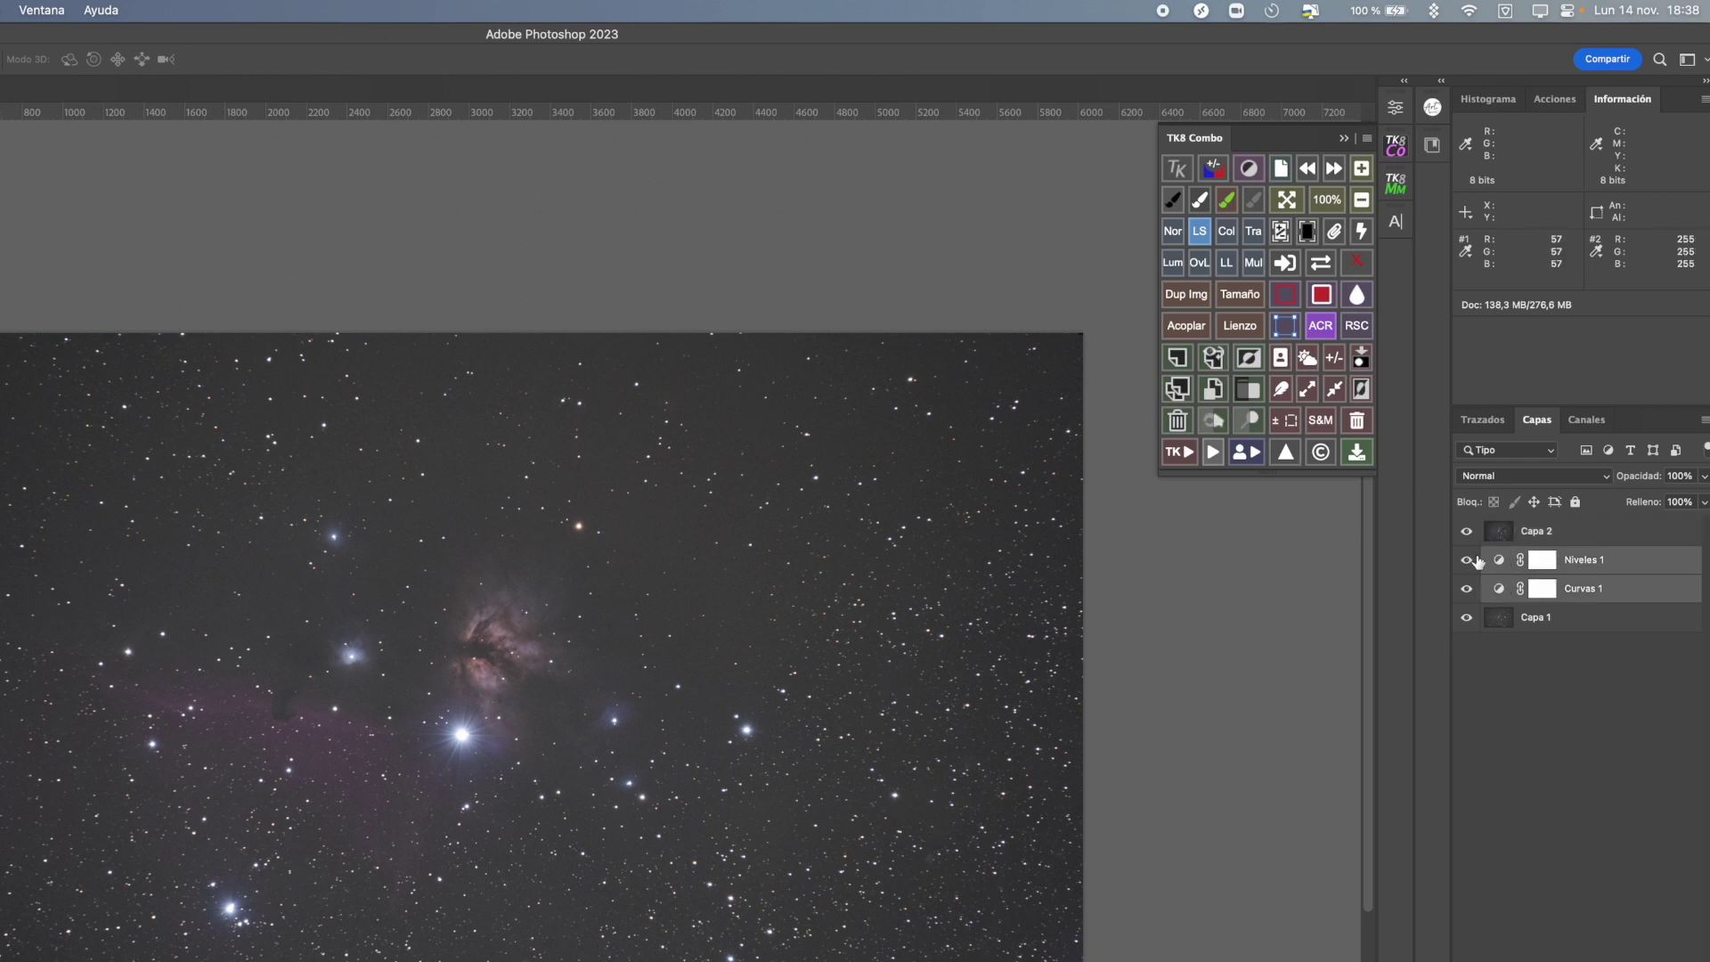
key("Delete")
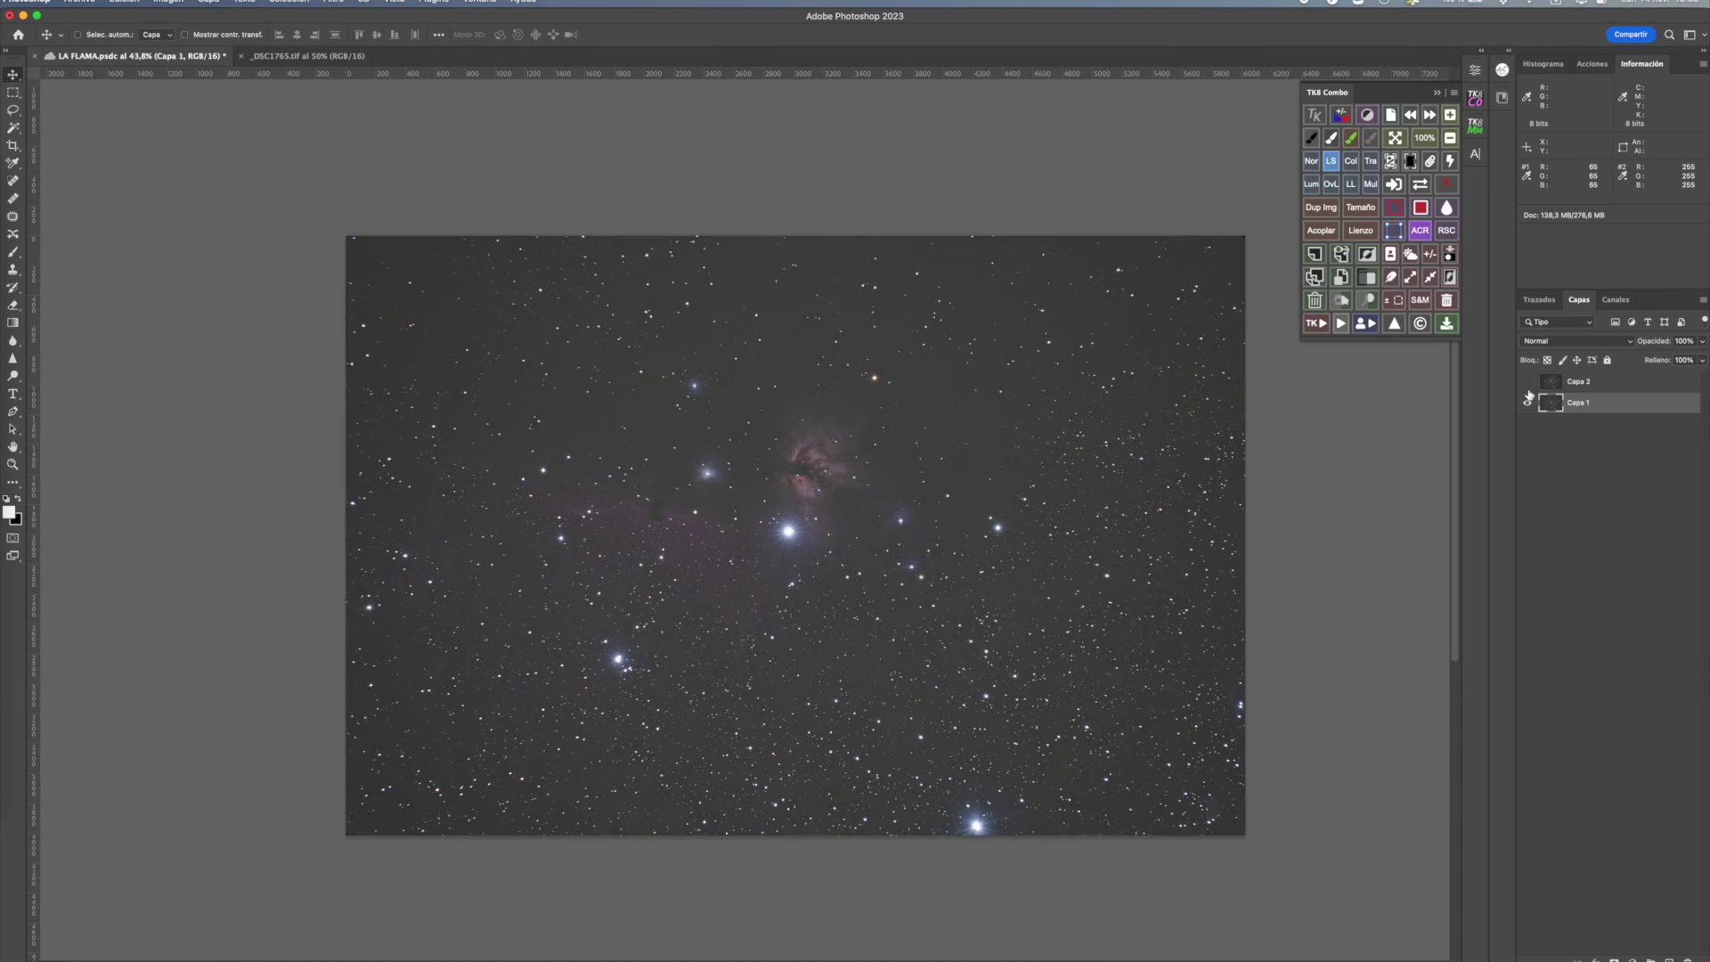
- Toggle Capa 2's visibility to compare before and after, then select and drag Capa 2
left_click(1530, 382)
left_click(1530, 382)
left_click(1531, 382)
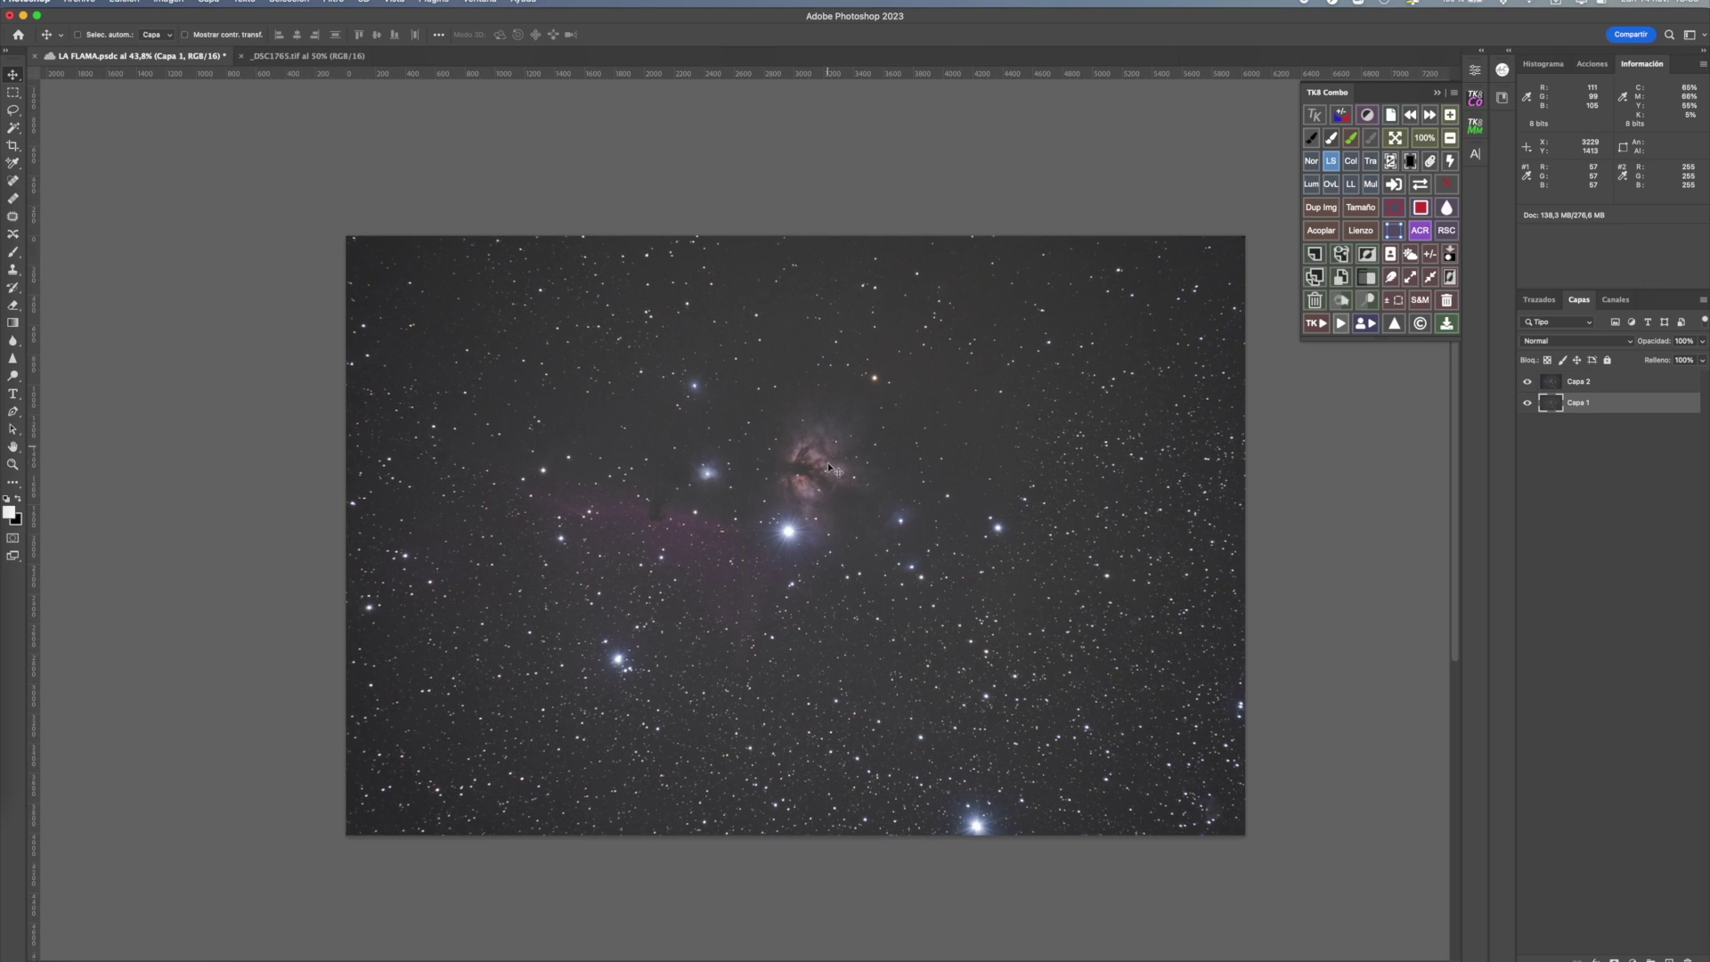
scroll(828, 465, "up", 2)
scroll(828, 465, "up", 2)
scroll(828, 465, "up", 2)
scroll(828, 465, "up", 4)
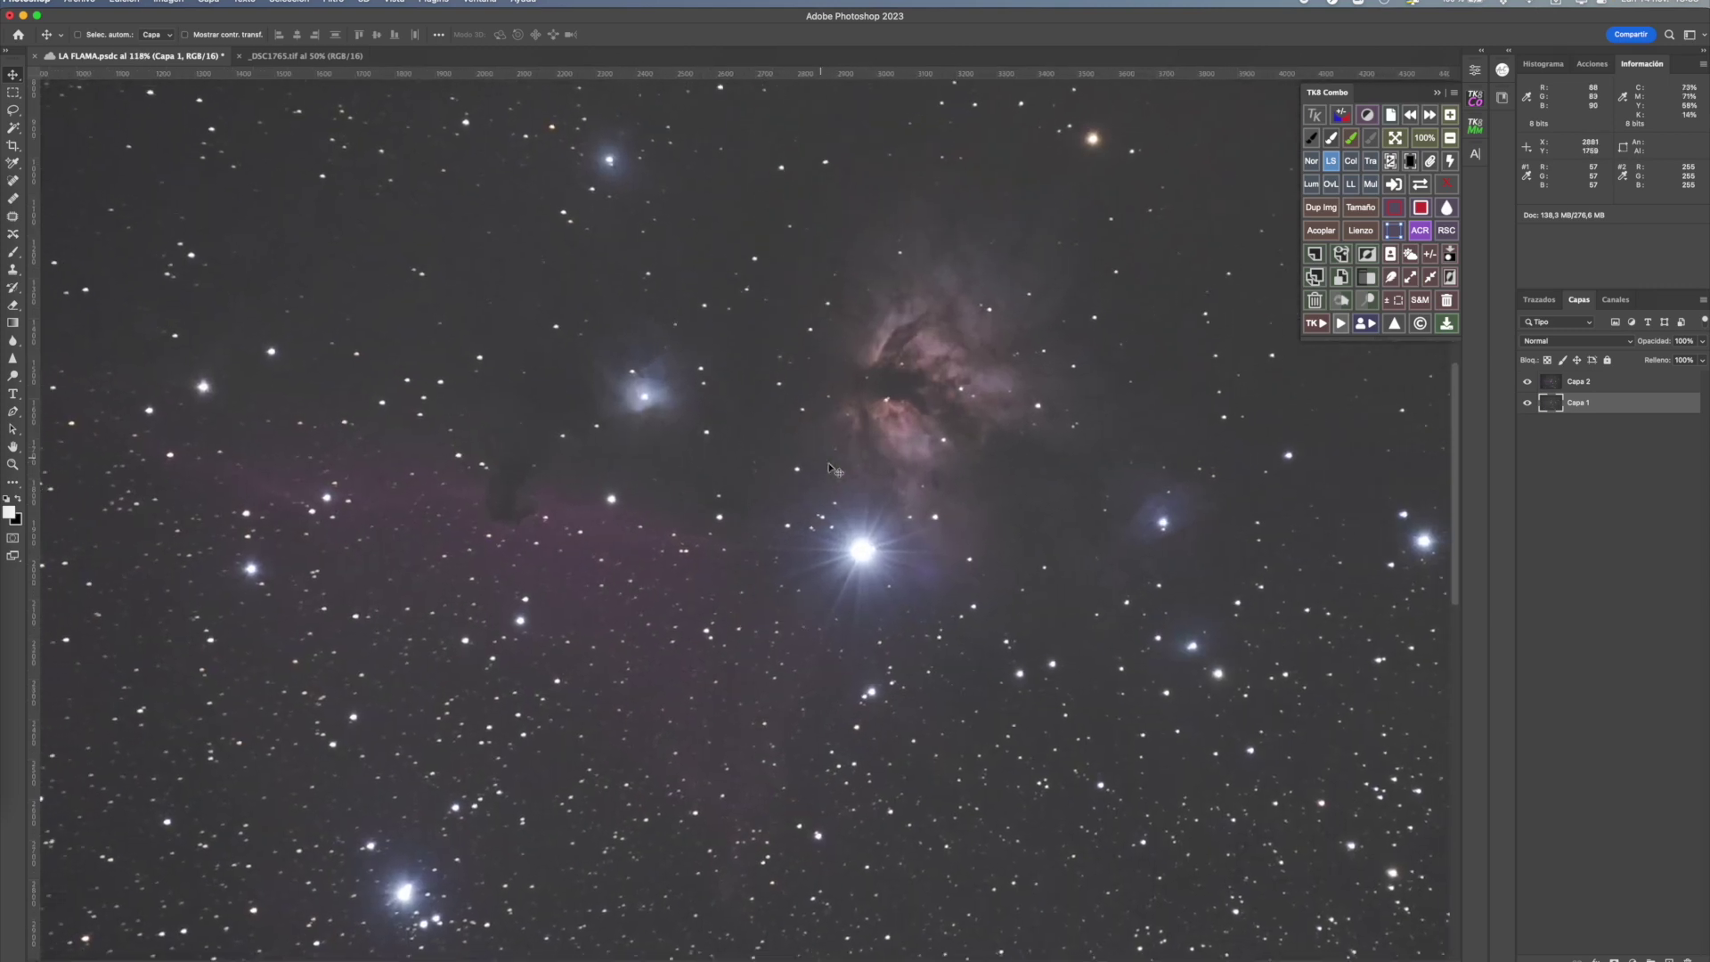
scroll(828, 465, "down", 2)
left_click(1527, 382)
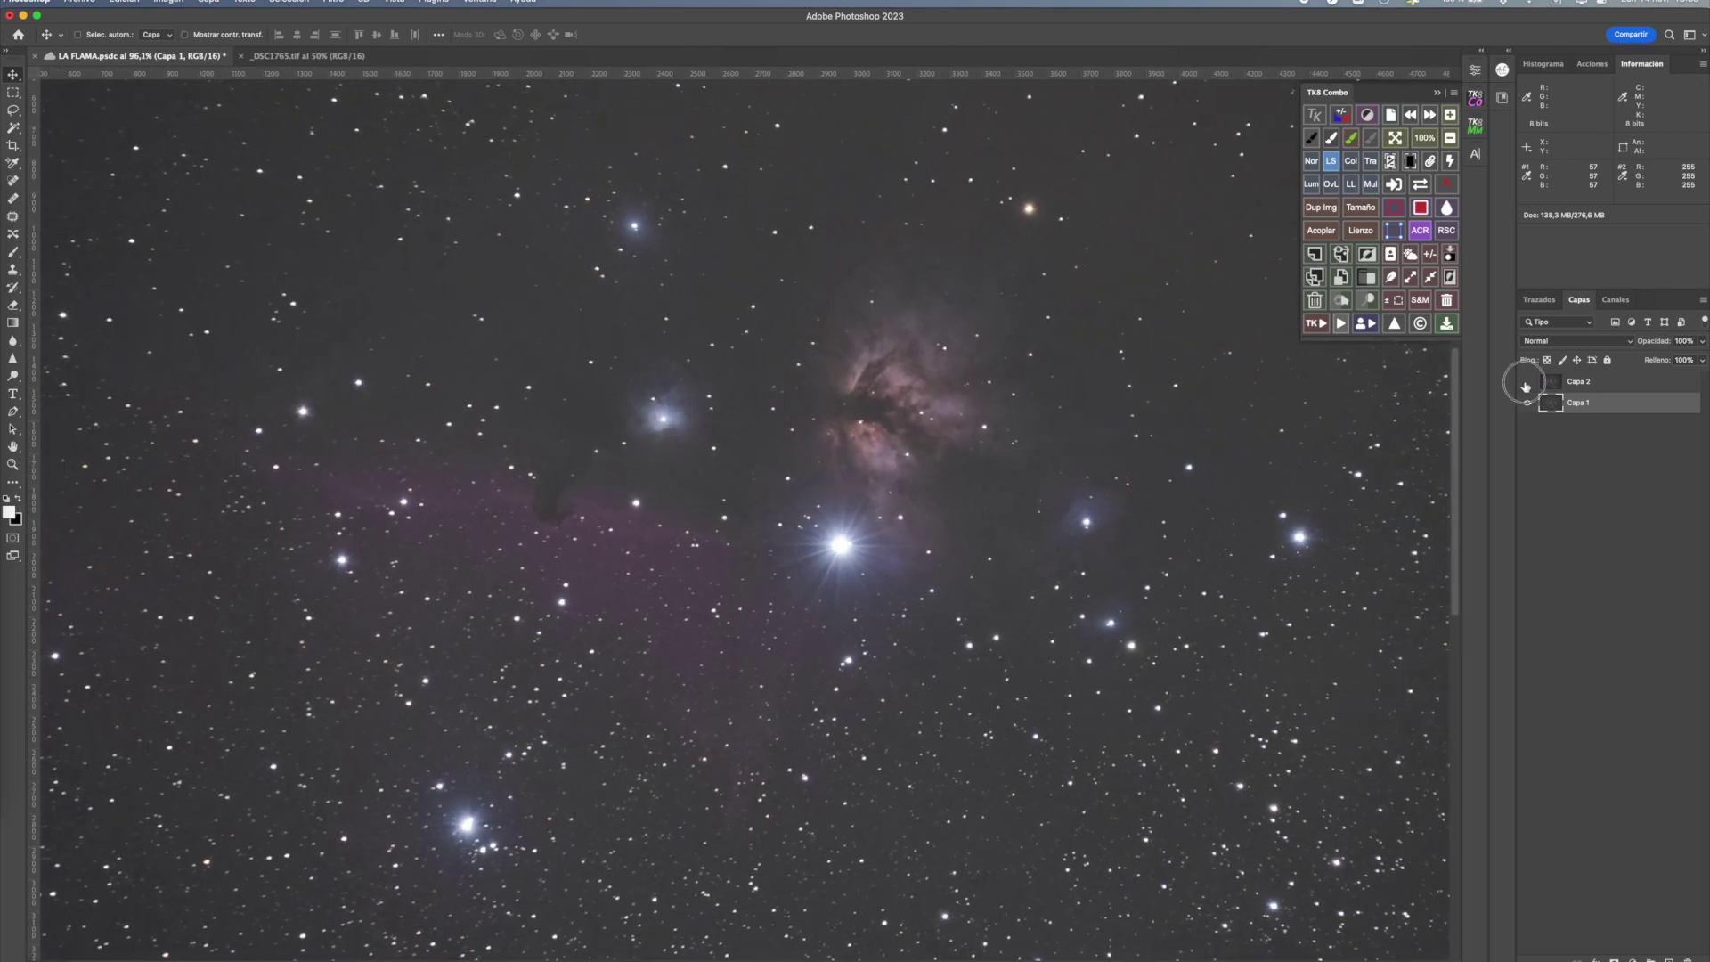
left_click(1526, 383)
left_click(1526, 383)
left_click(1528, 381)
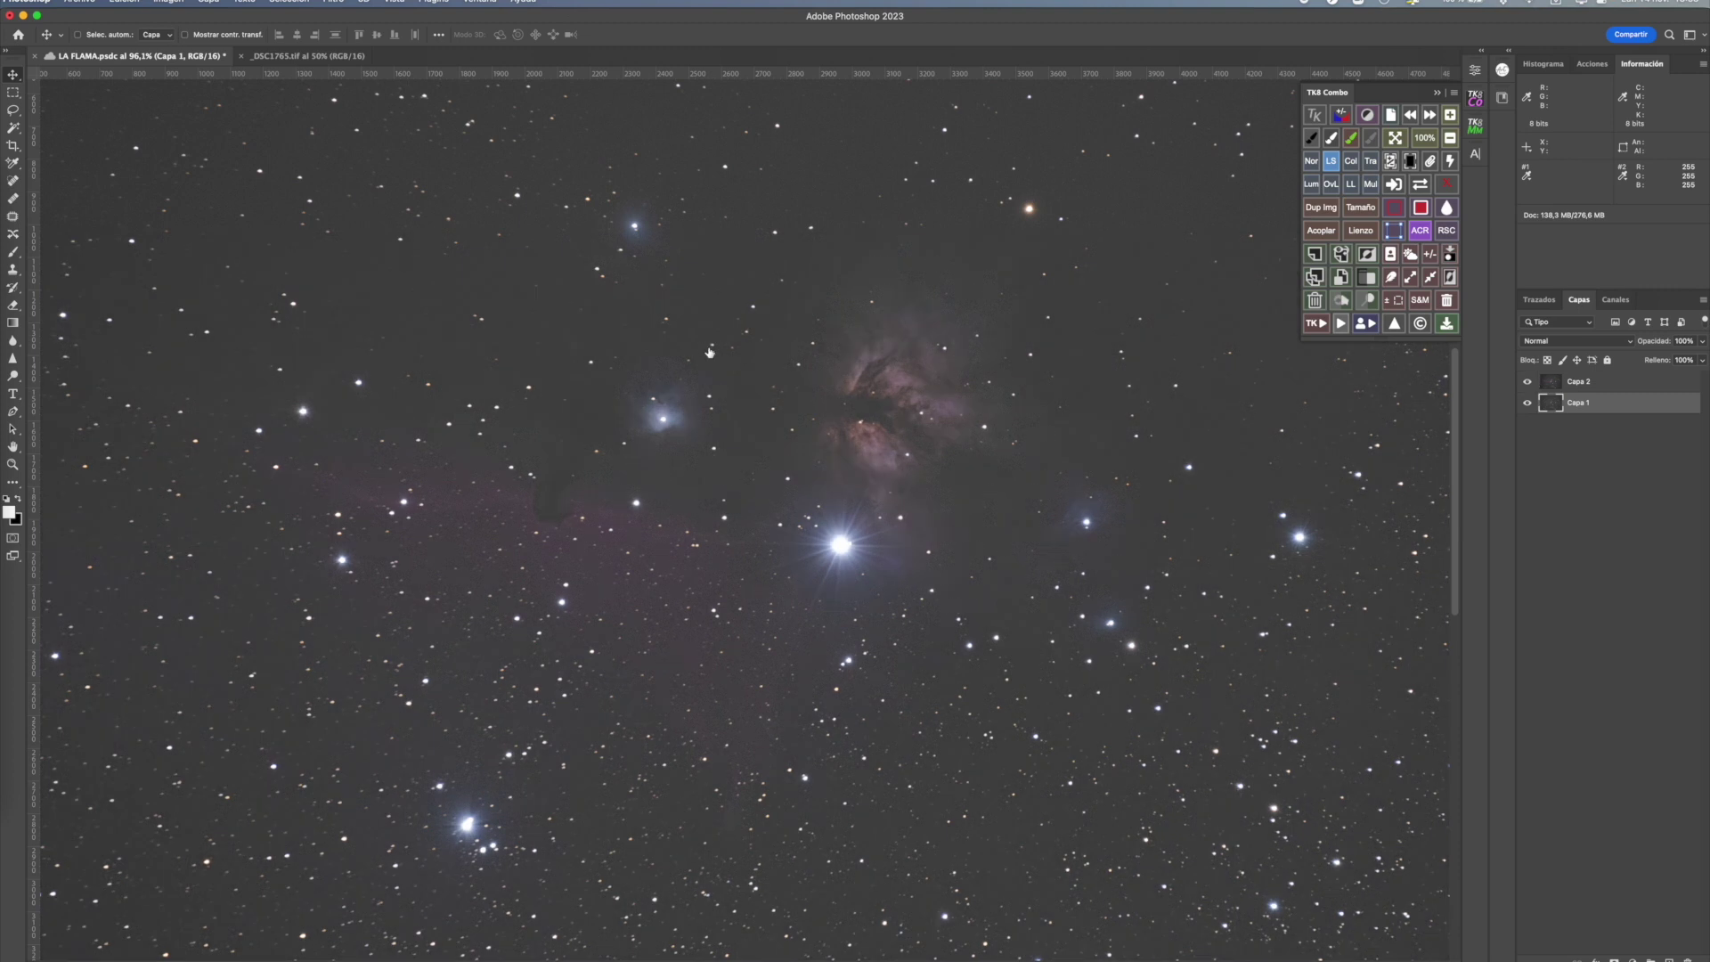
left_click(1527, 381)
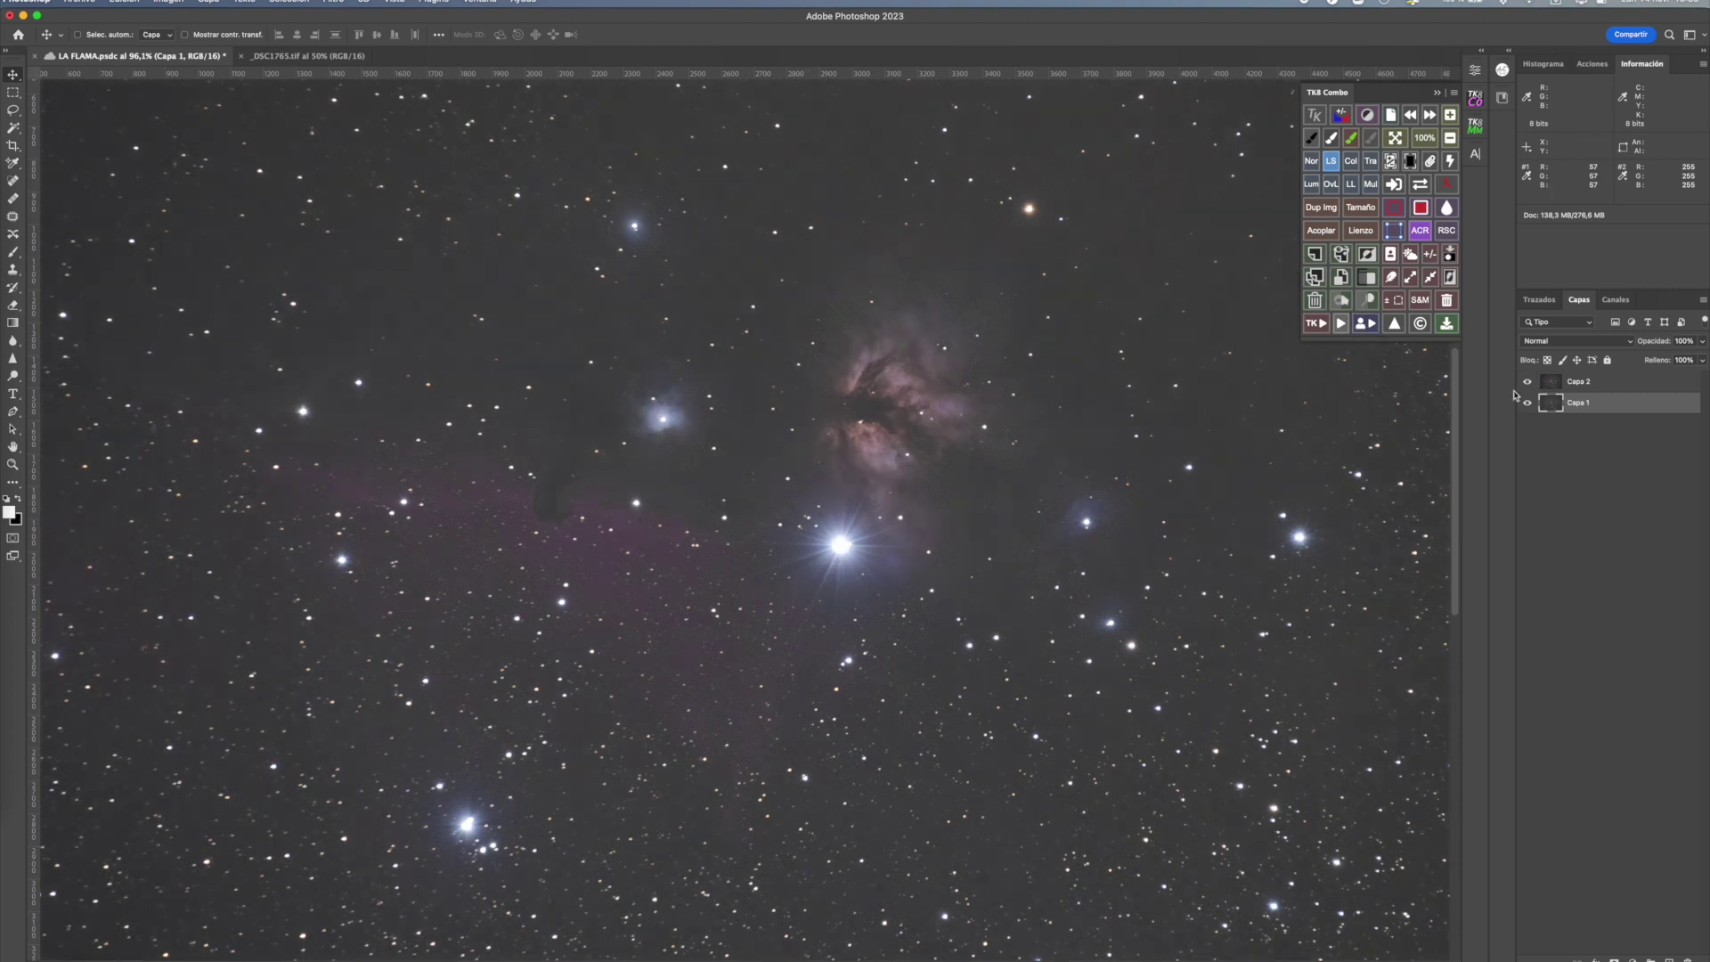
left_click(1552, 386)
left_click_drag(1551, 386, 1572, 955)
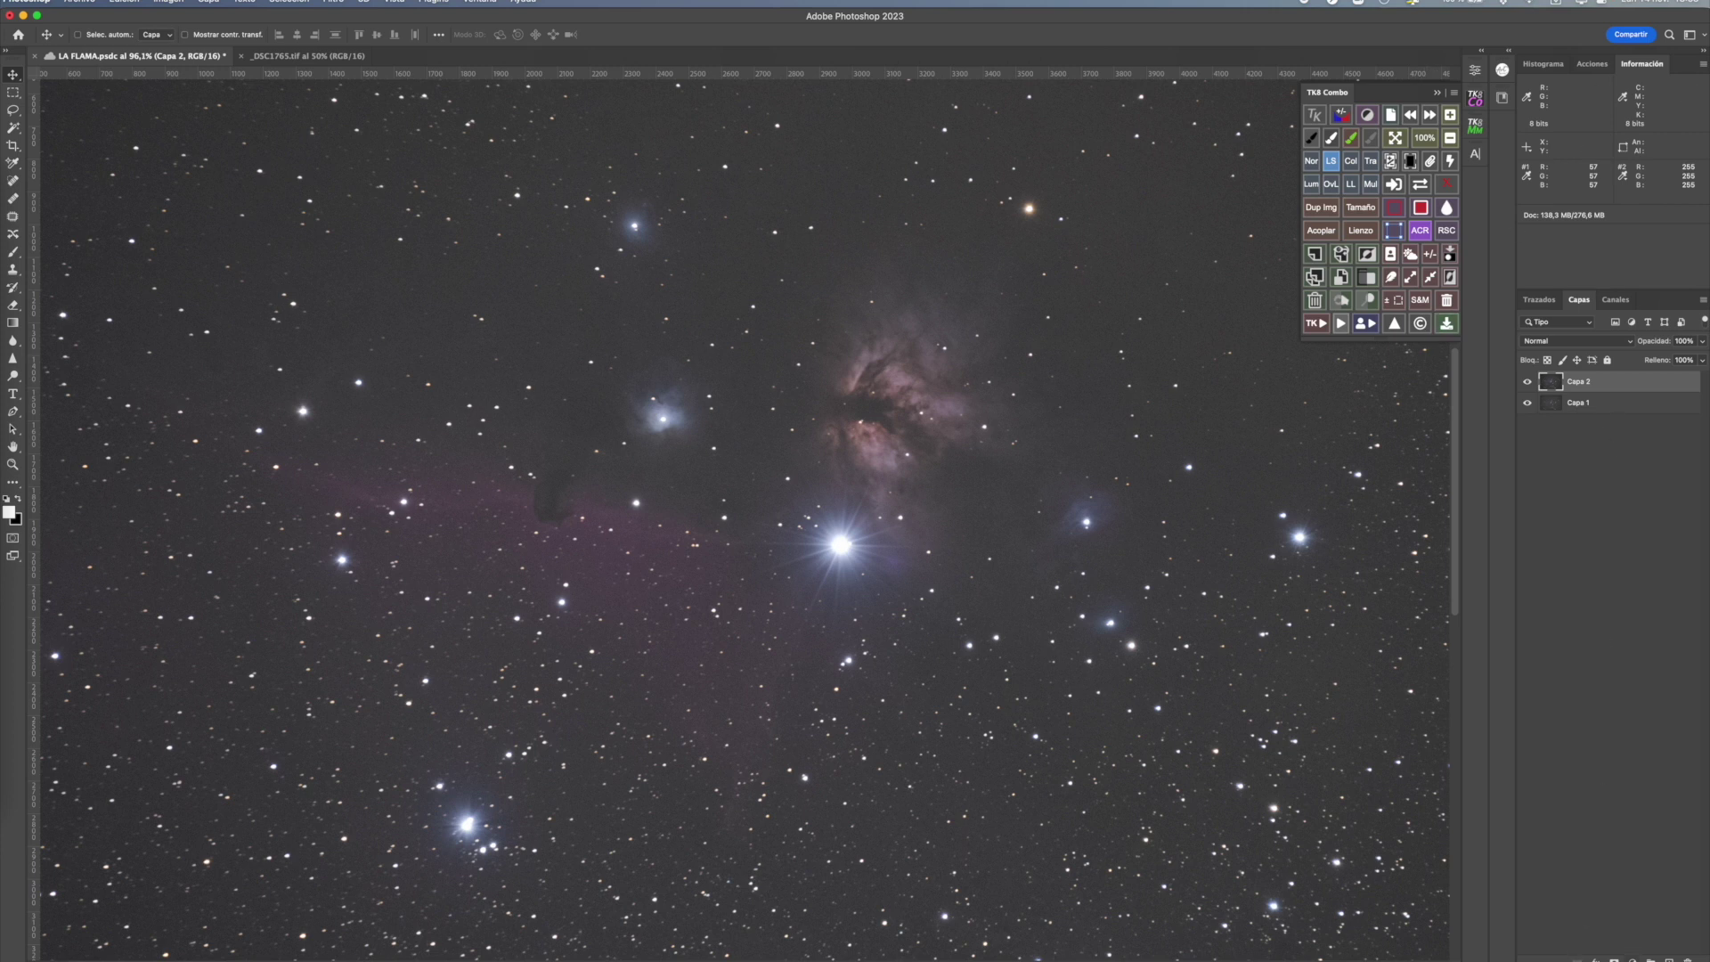
- Add a Curvas 1 layer above Capa 2, raising the curve and a lower point to brighten shadows
left_click(1633, 959)
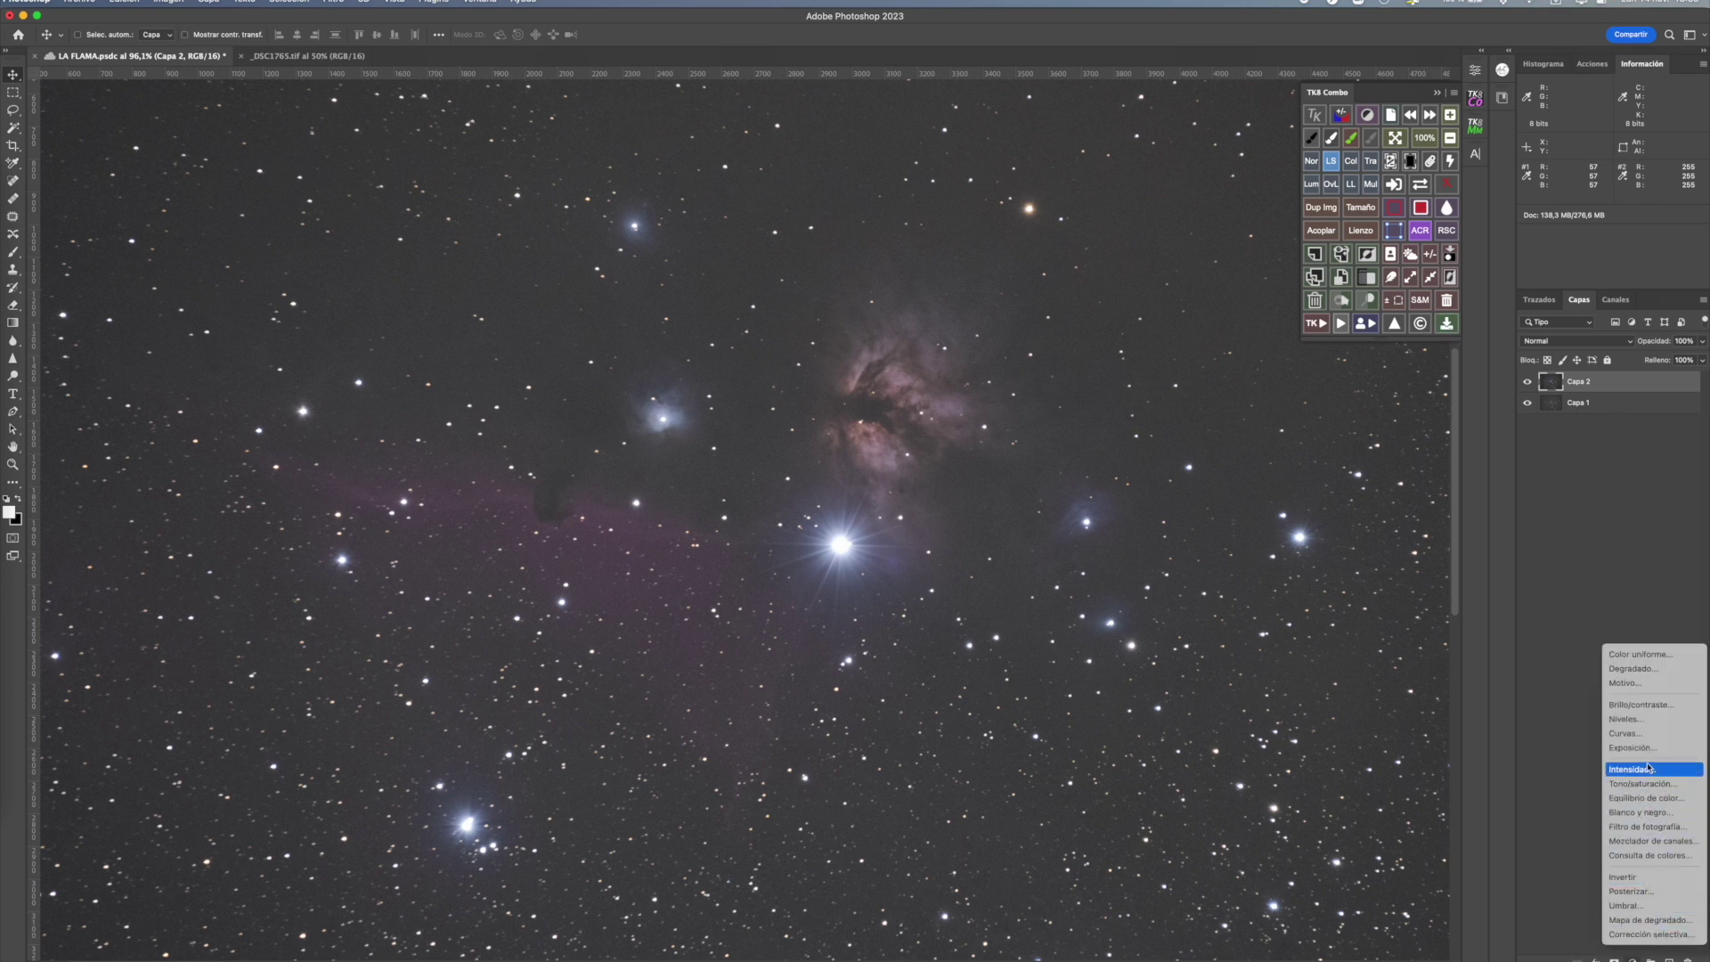
left_click(1653, 734)
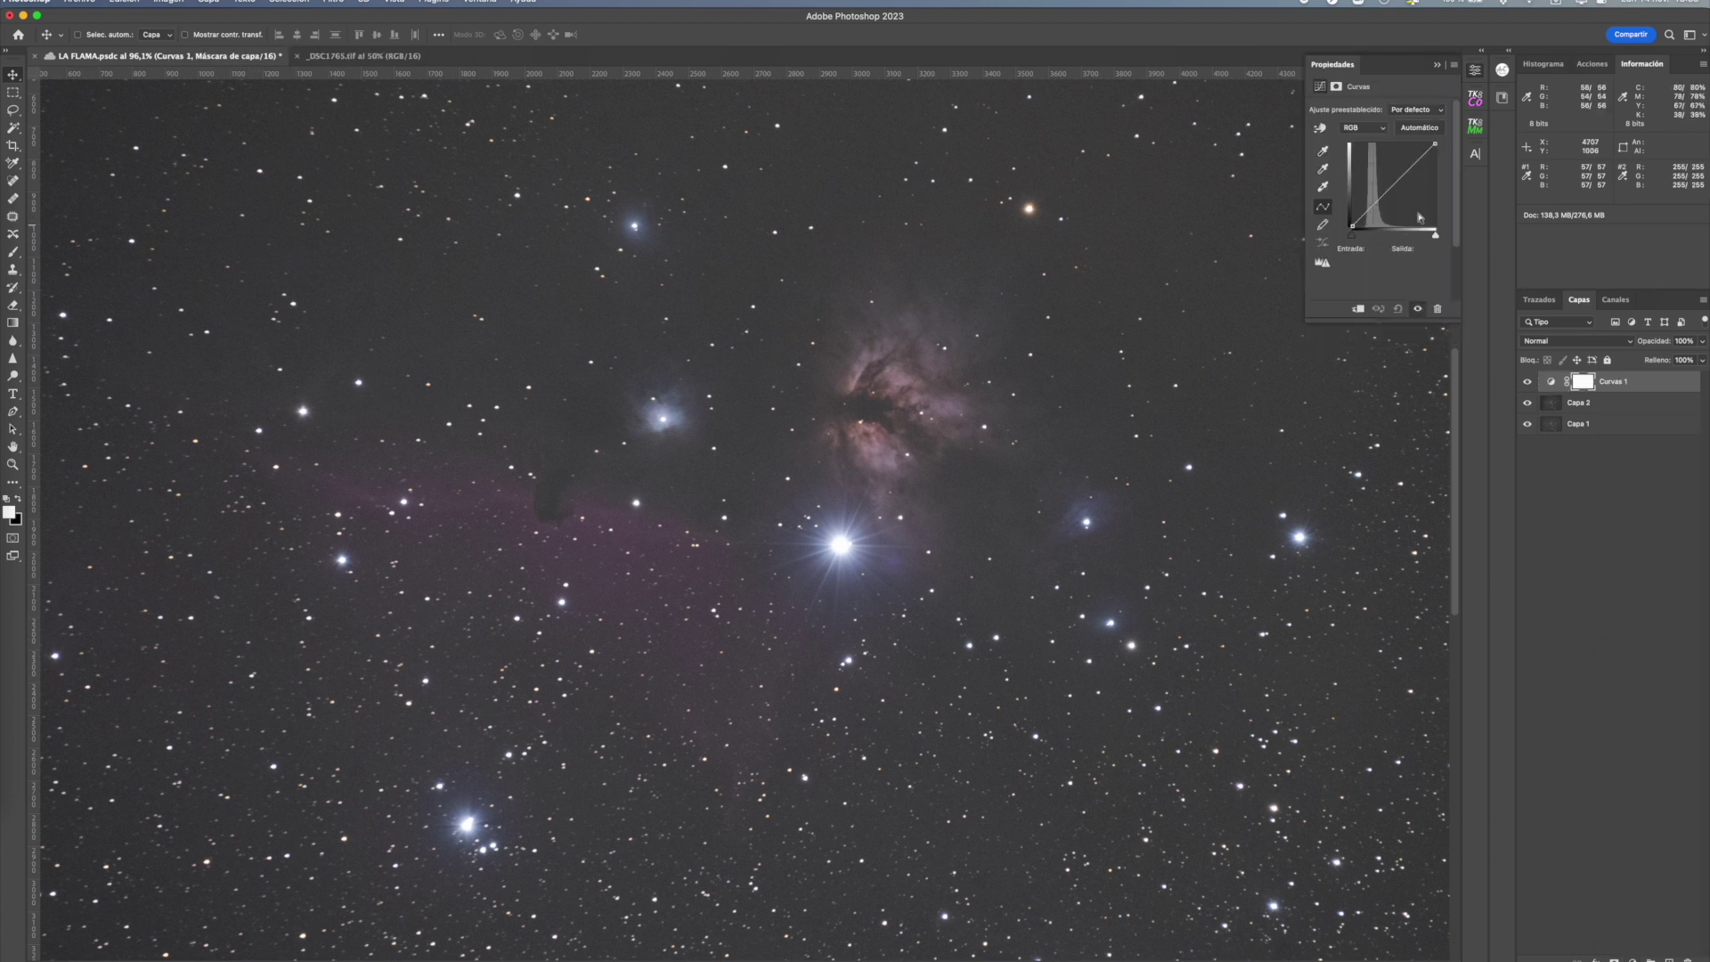
left_click_drag(1410, 171, 1397, 169)
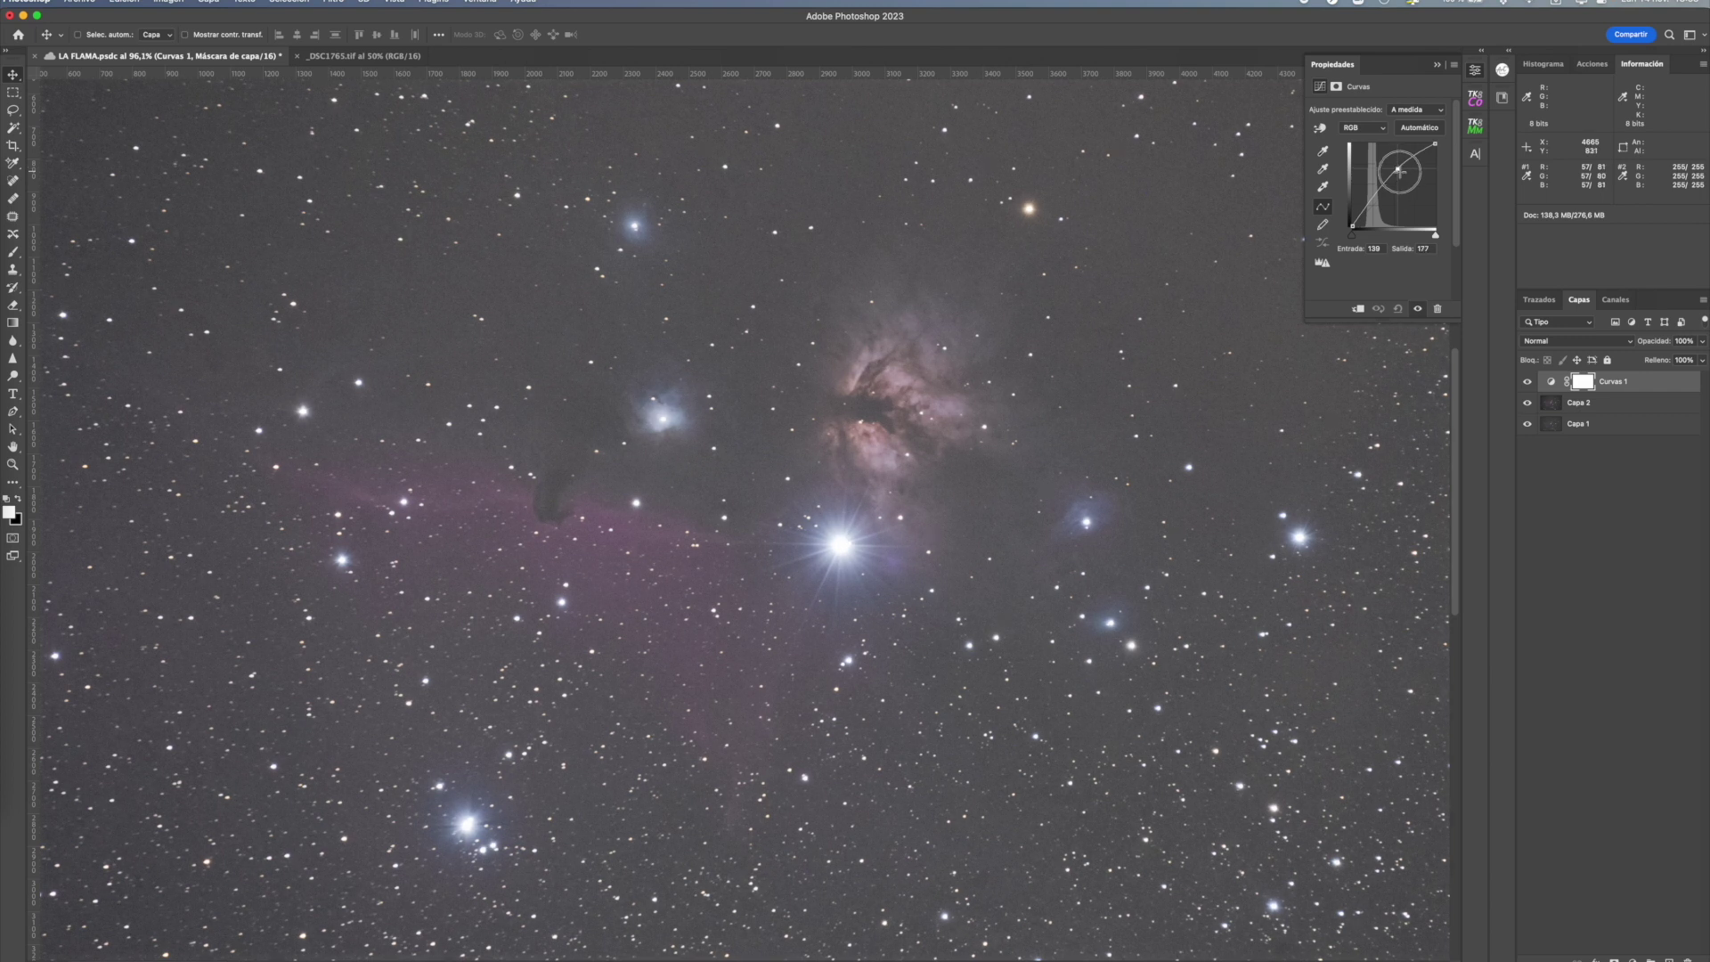
left_click(1364, 206)
mouse_move(1363, 206)
left_mouse_down()
mouse_move(1401, 165)
mouse_move(1363, 210)
left_mouse_up()
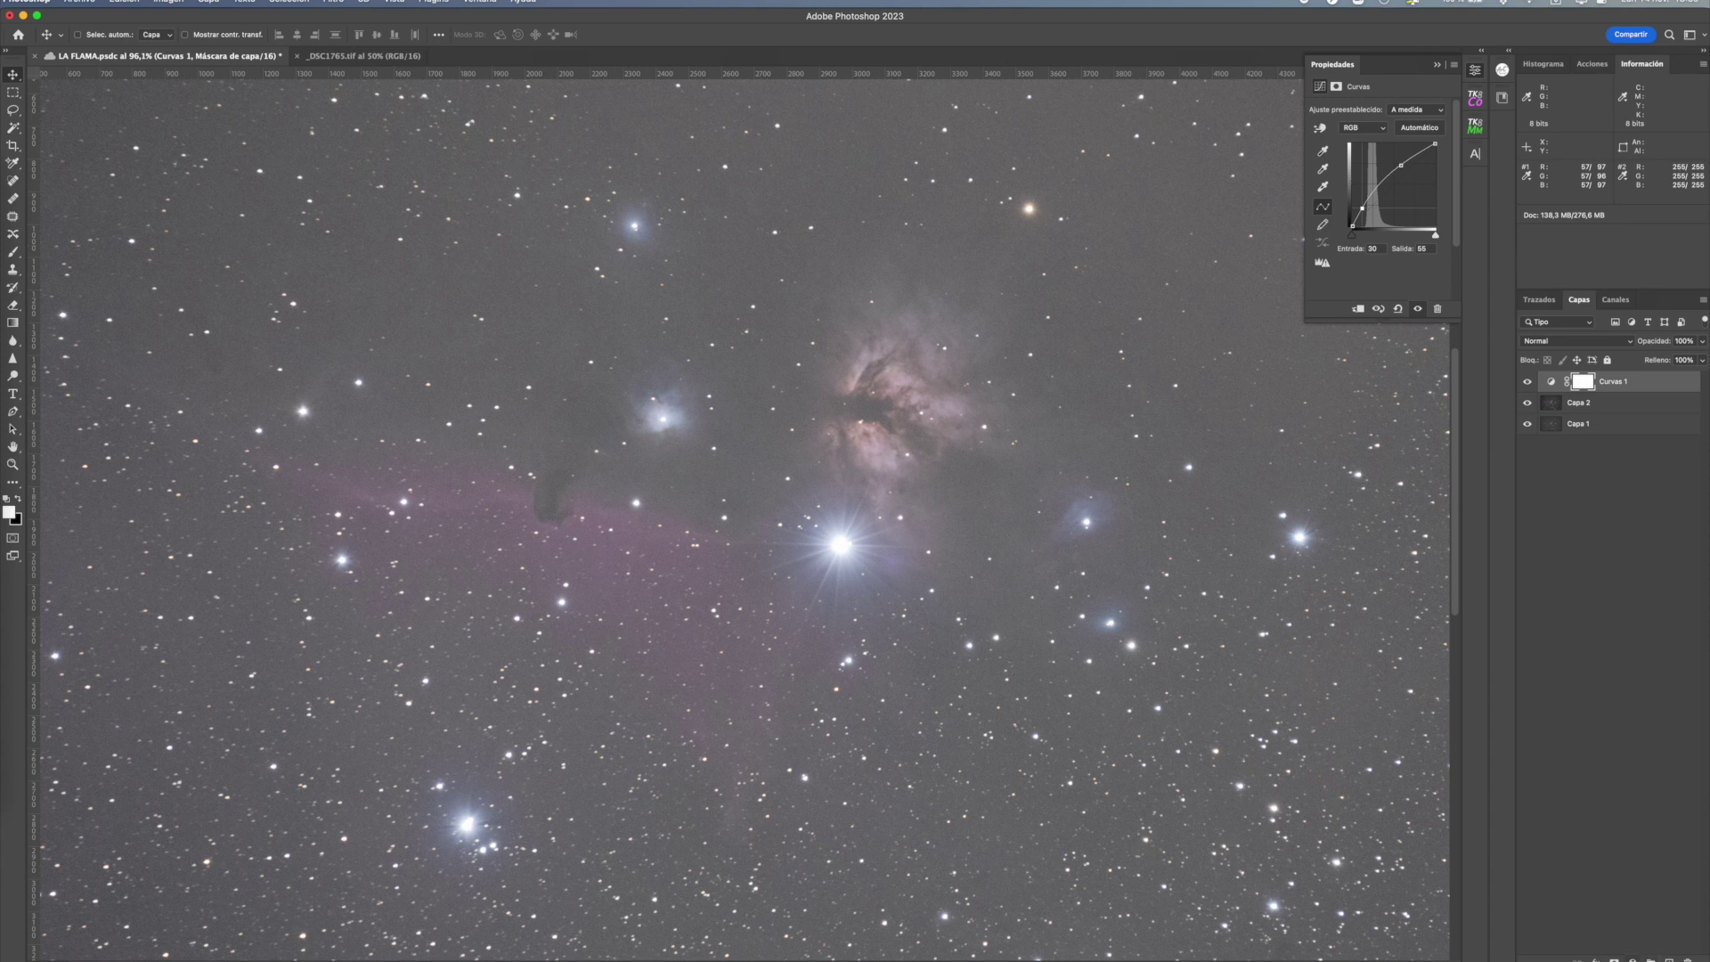
left_click(1632, 958)
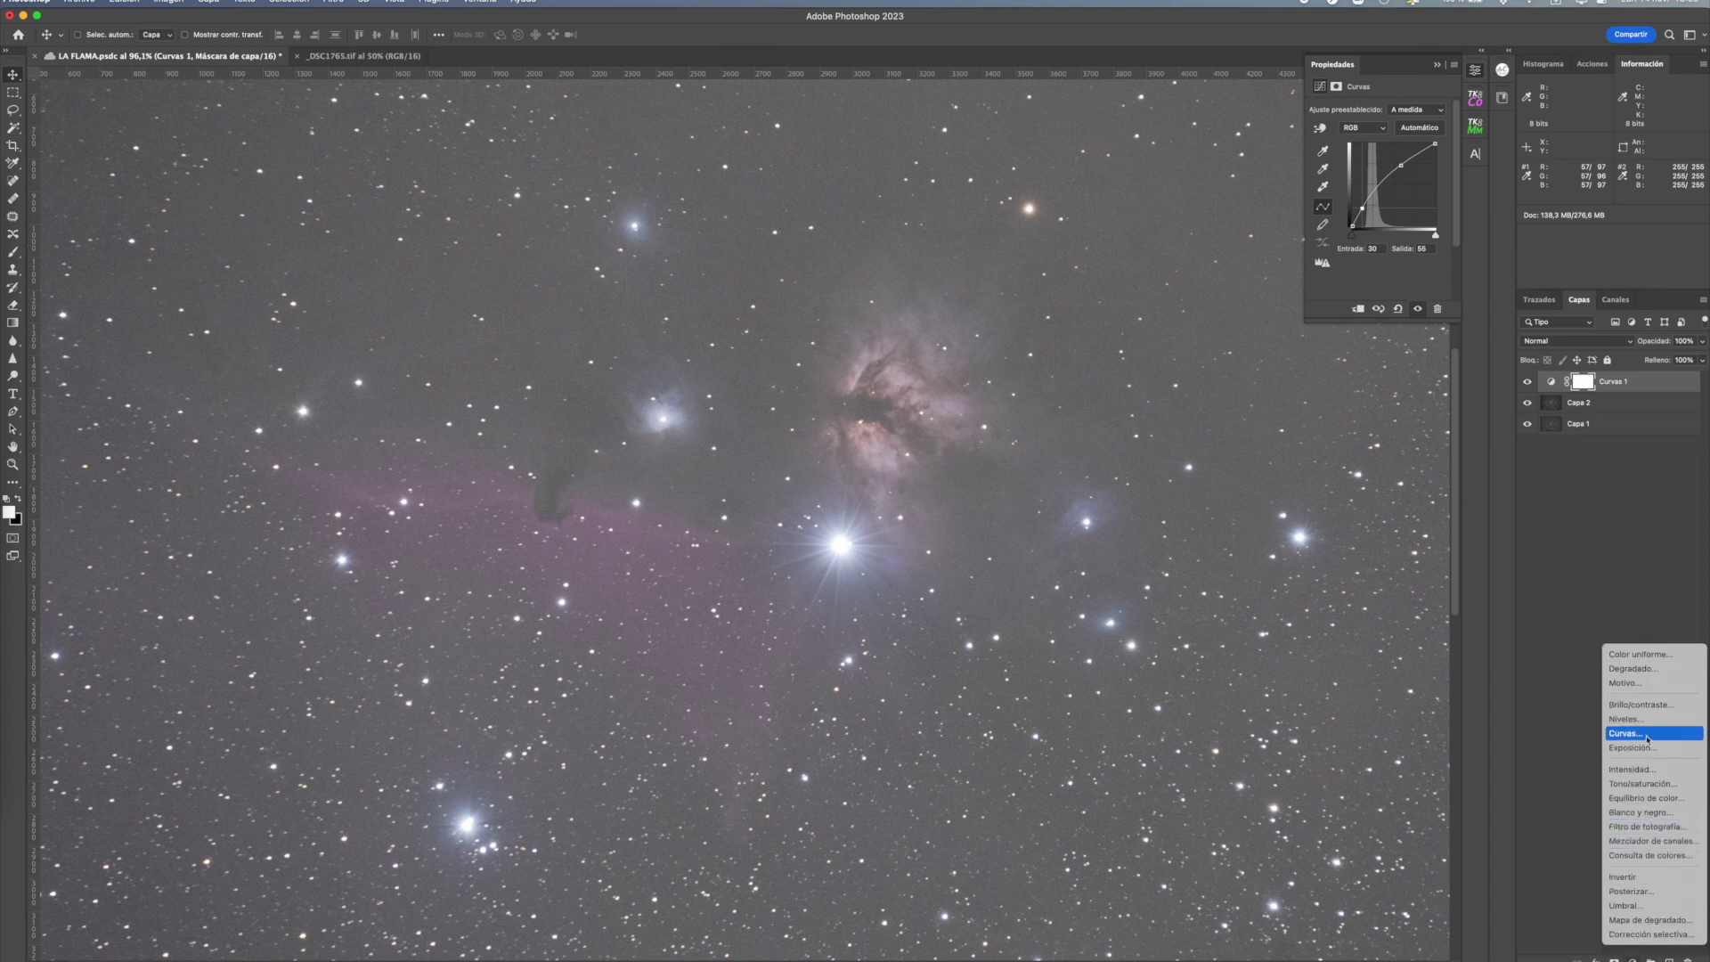
- Add a Levels layer with black input 49, then stamp all visible layers into Capa 3
left_click(1630, 719)
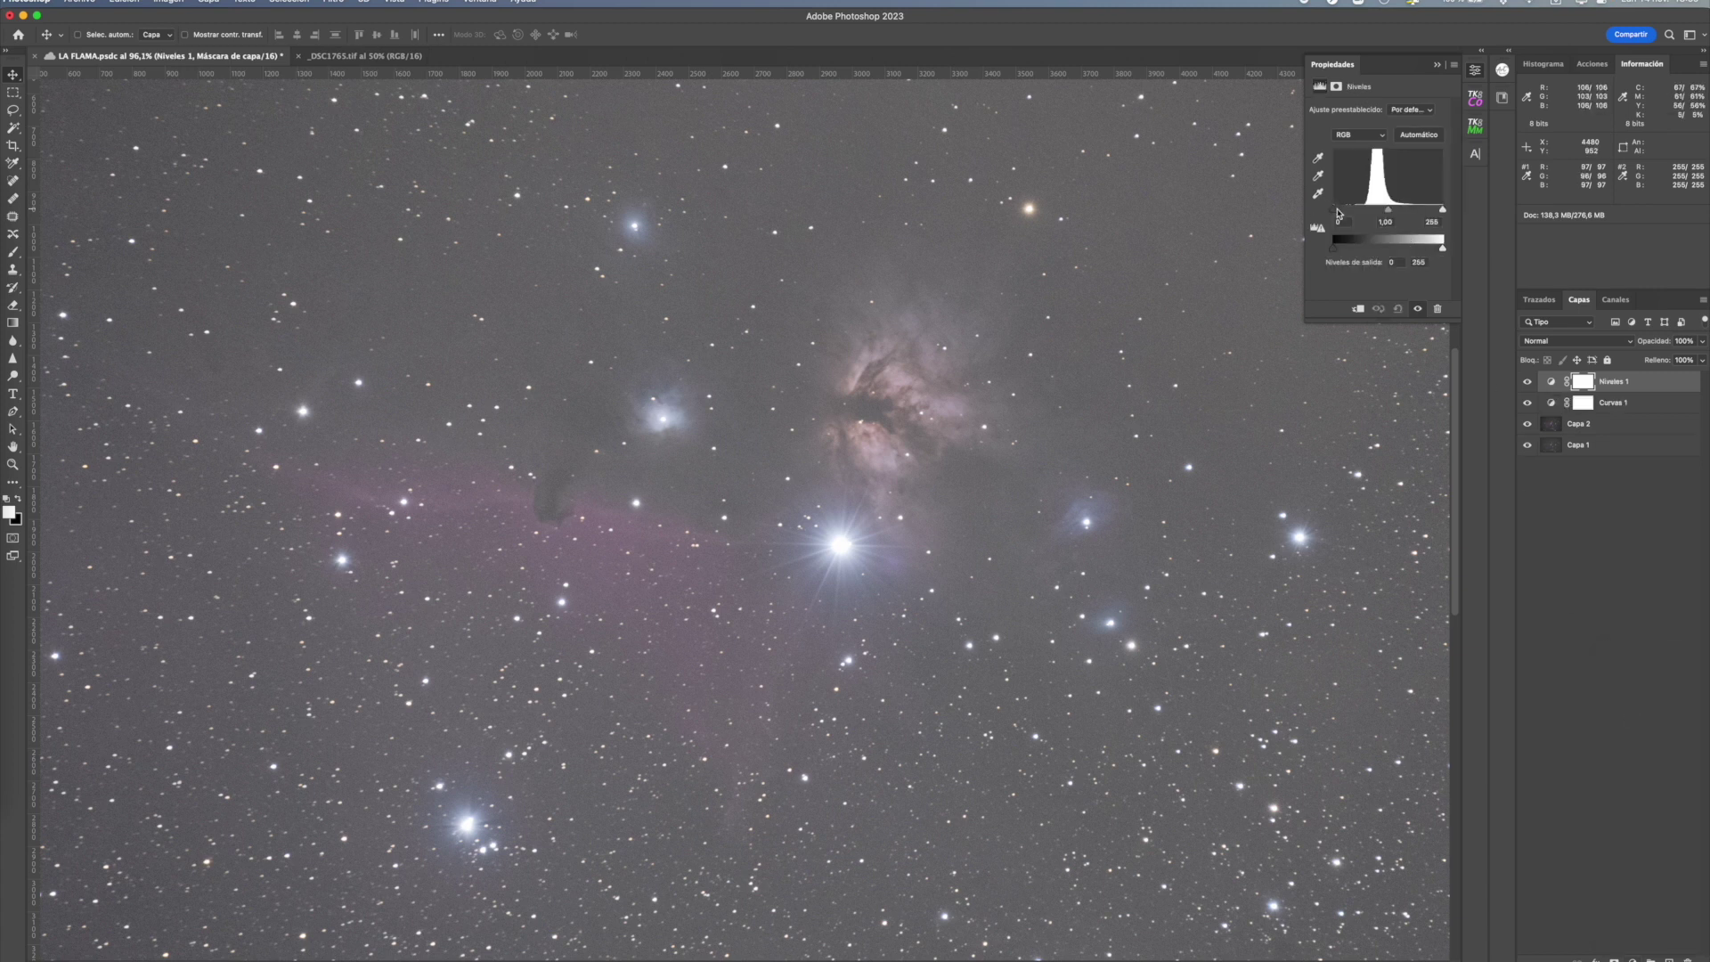
left_click_drag(1335, 211, 1349, 207)
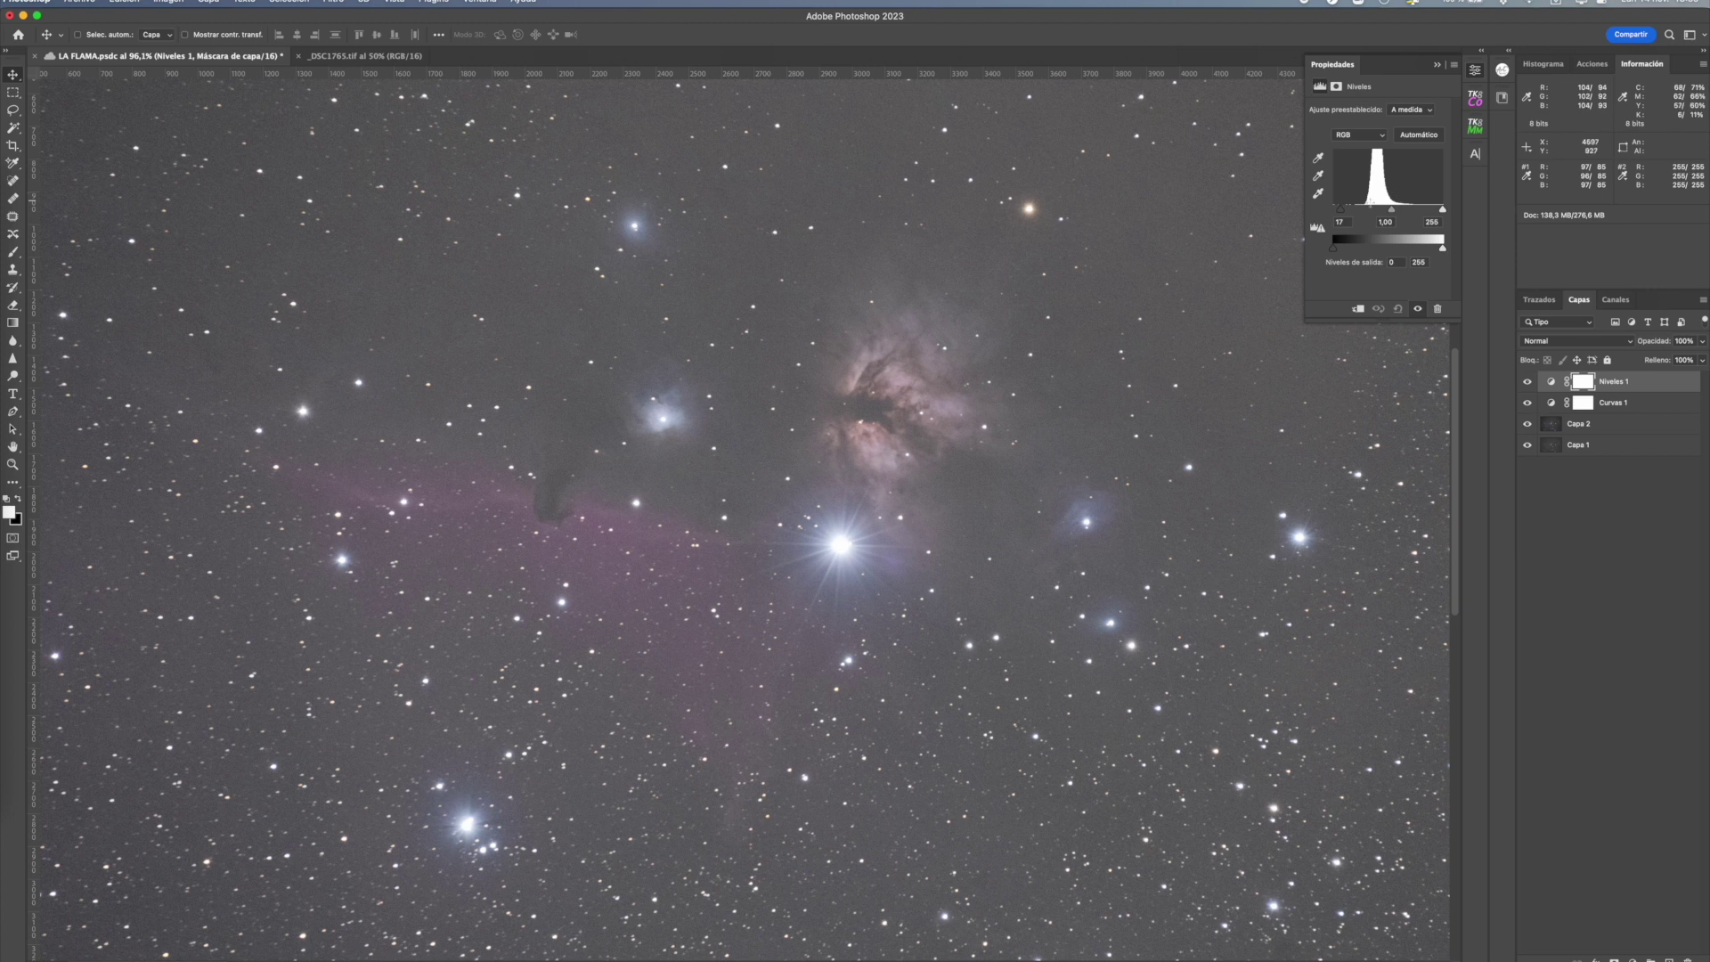
left_click(1346, 212)
left_click_drag(1346, 212, 1354, 210)
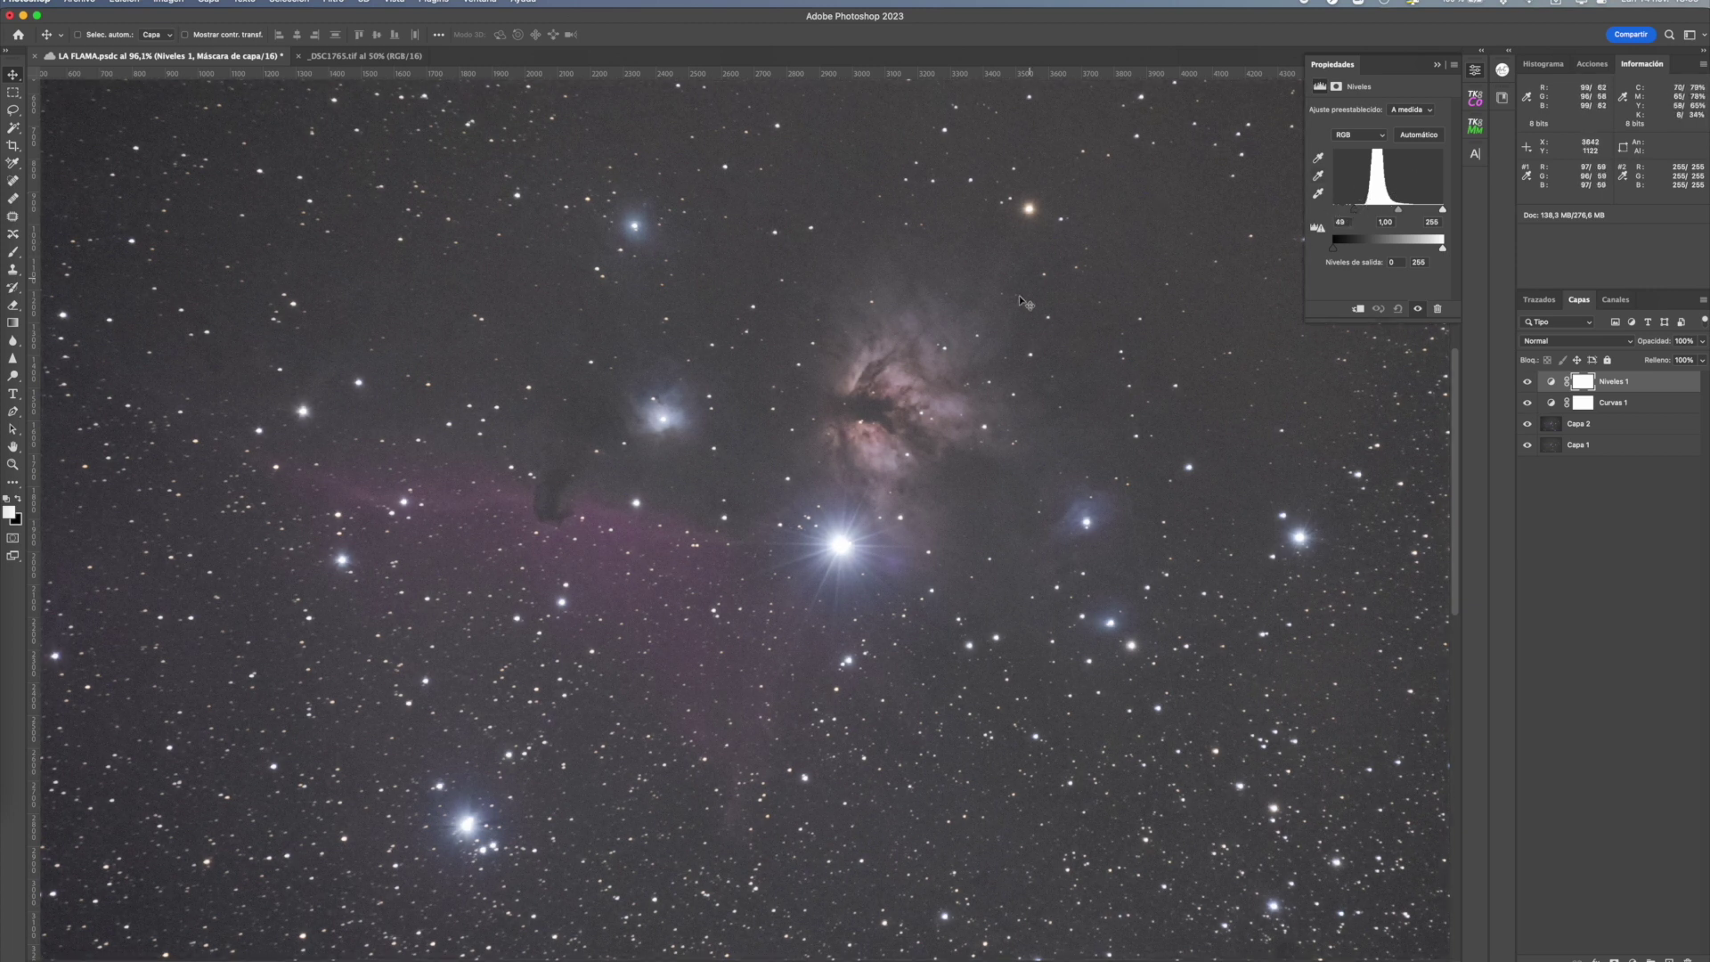
key("super+minus")
key("super+minus")
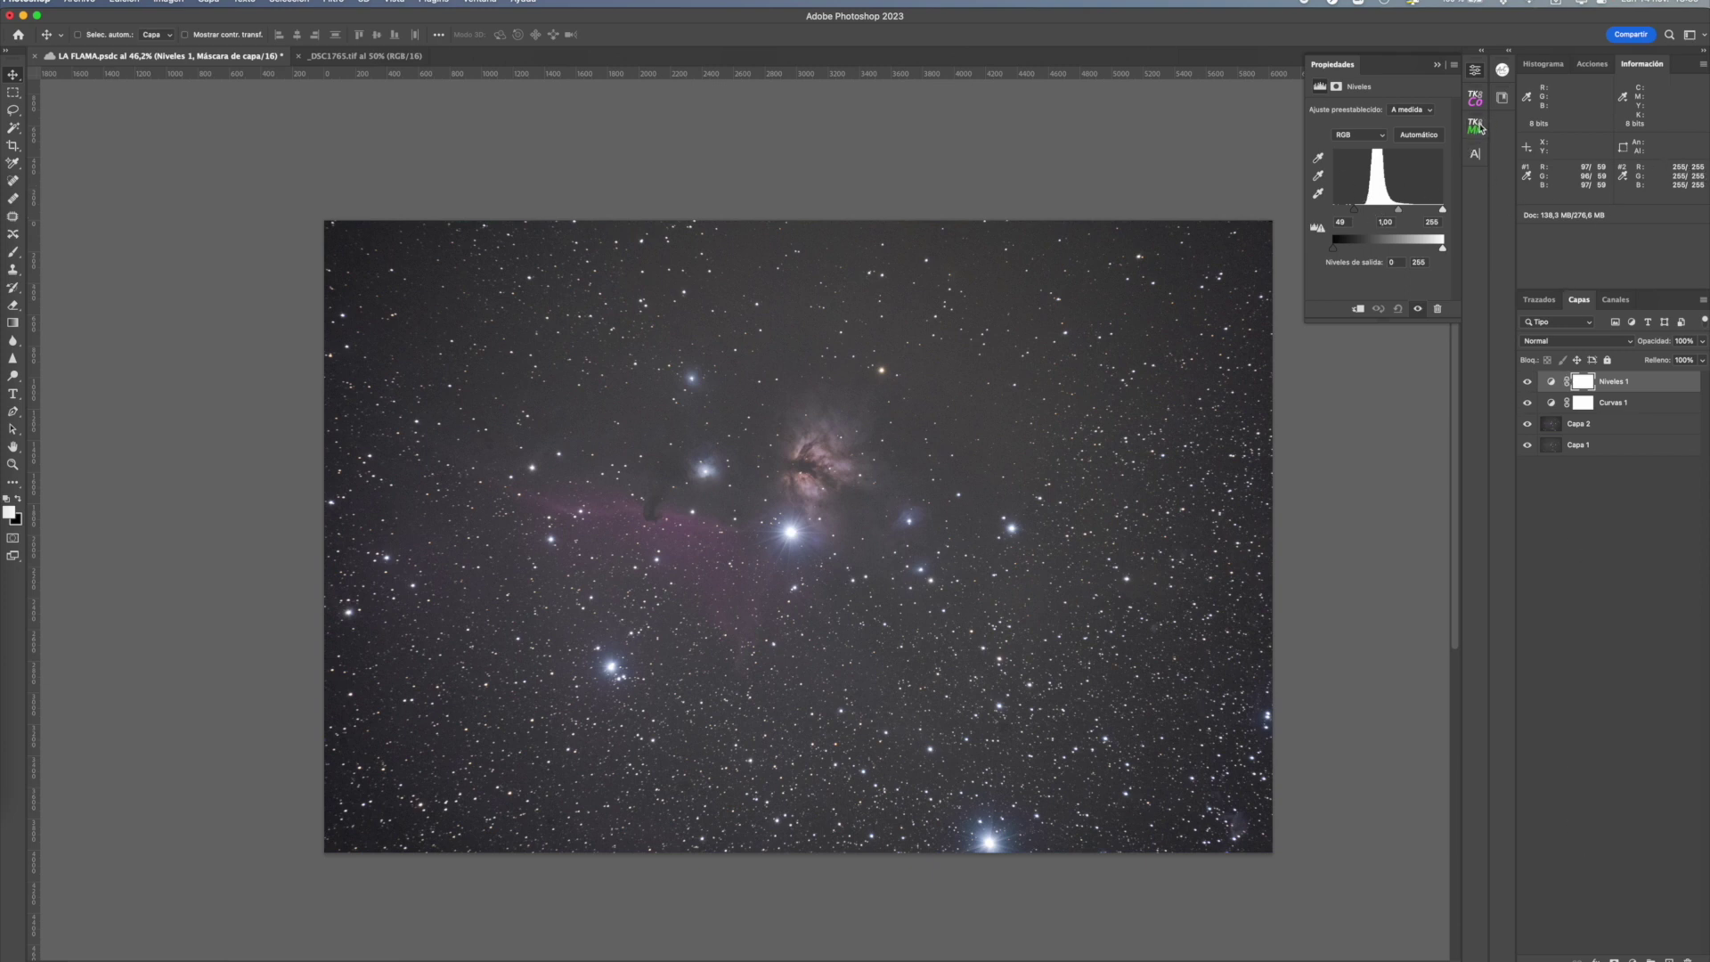
key("ctrl+alt+shift+e")
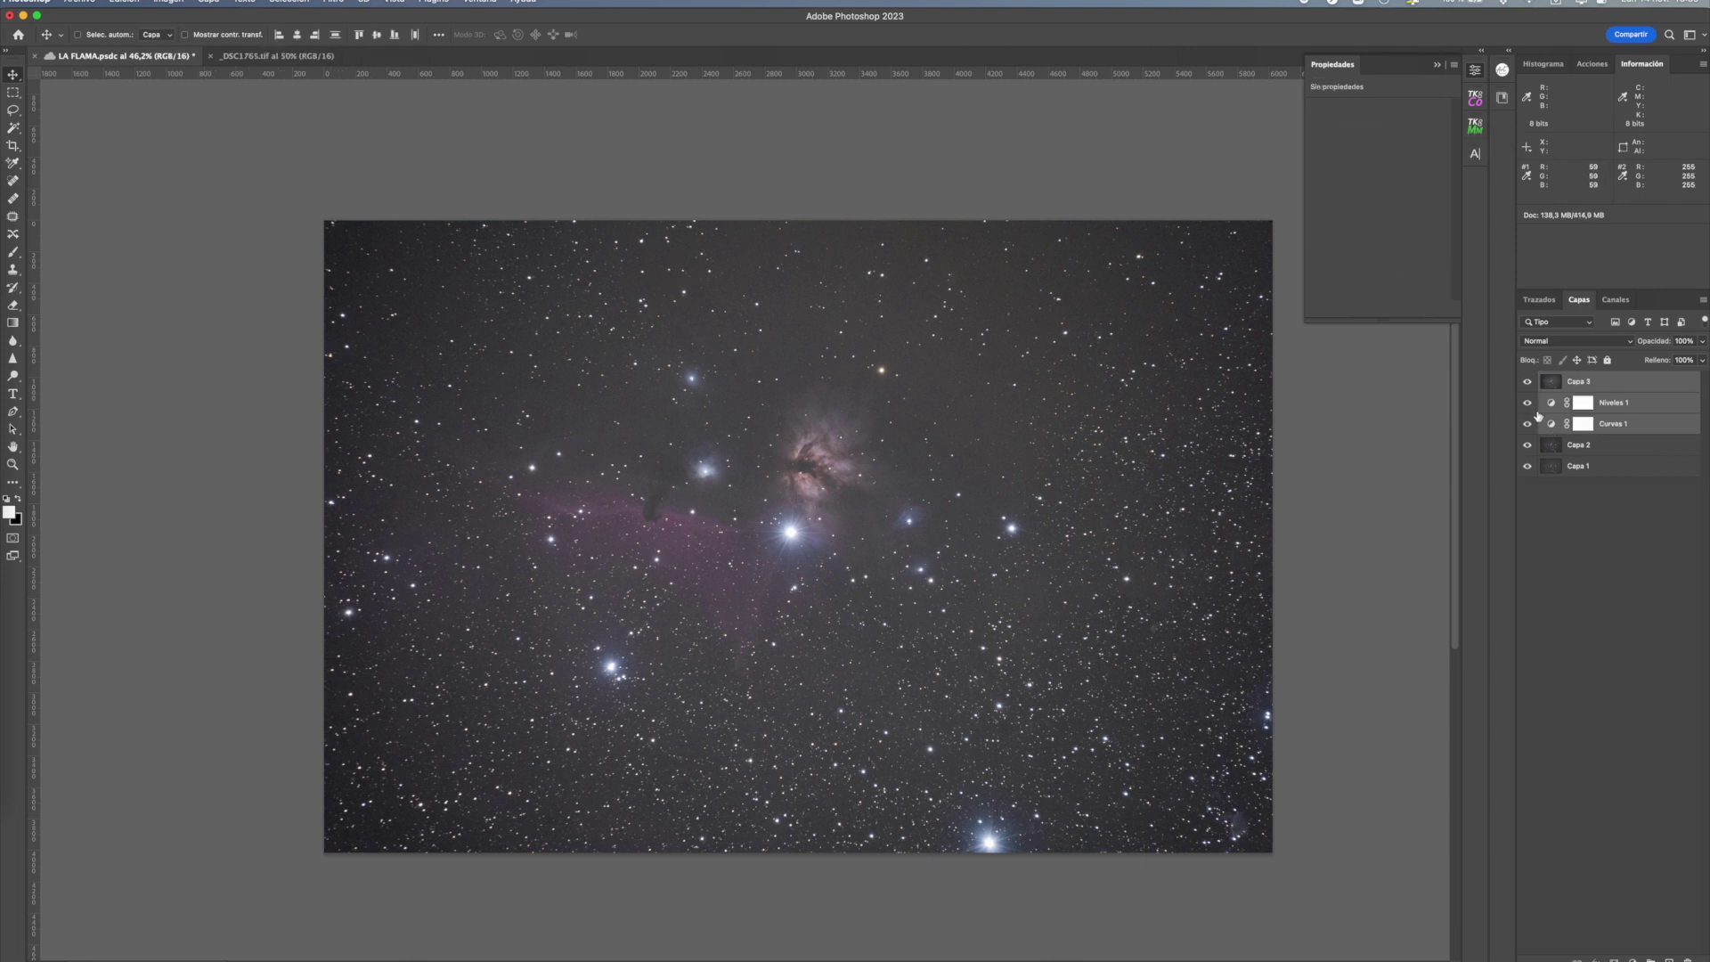
- Solo Capa 2 to compare with the original, then make Capa 3 visible again
left_click(1528, 446, "alt")
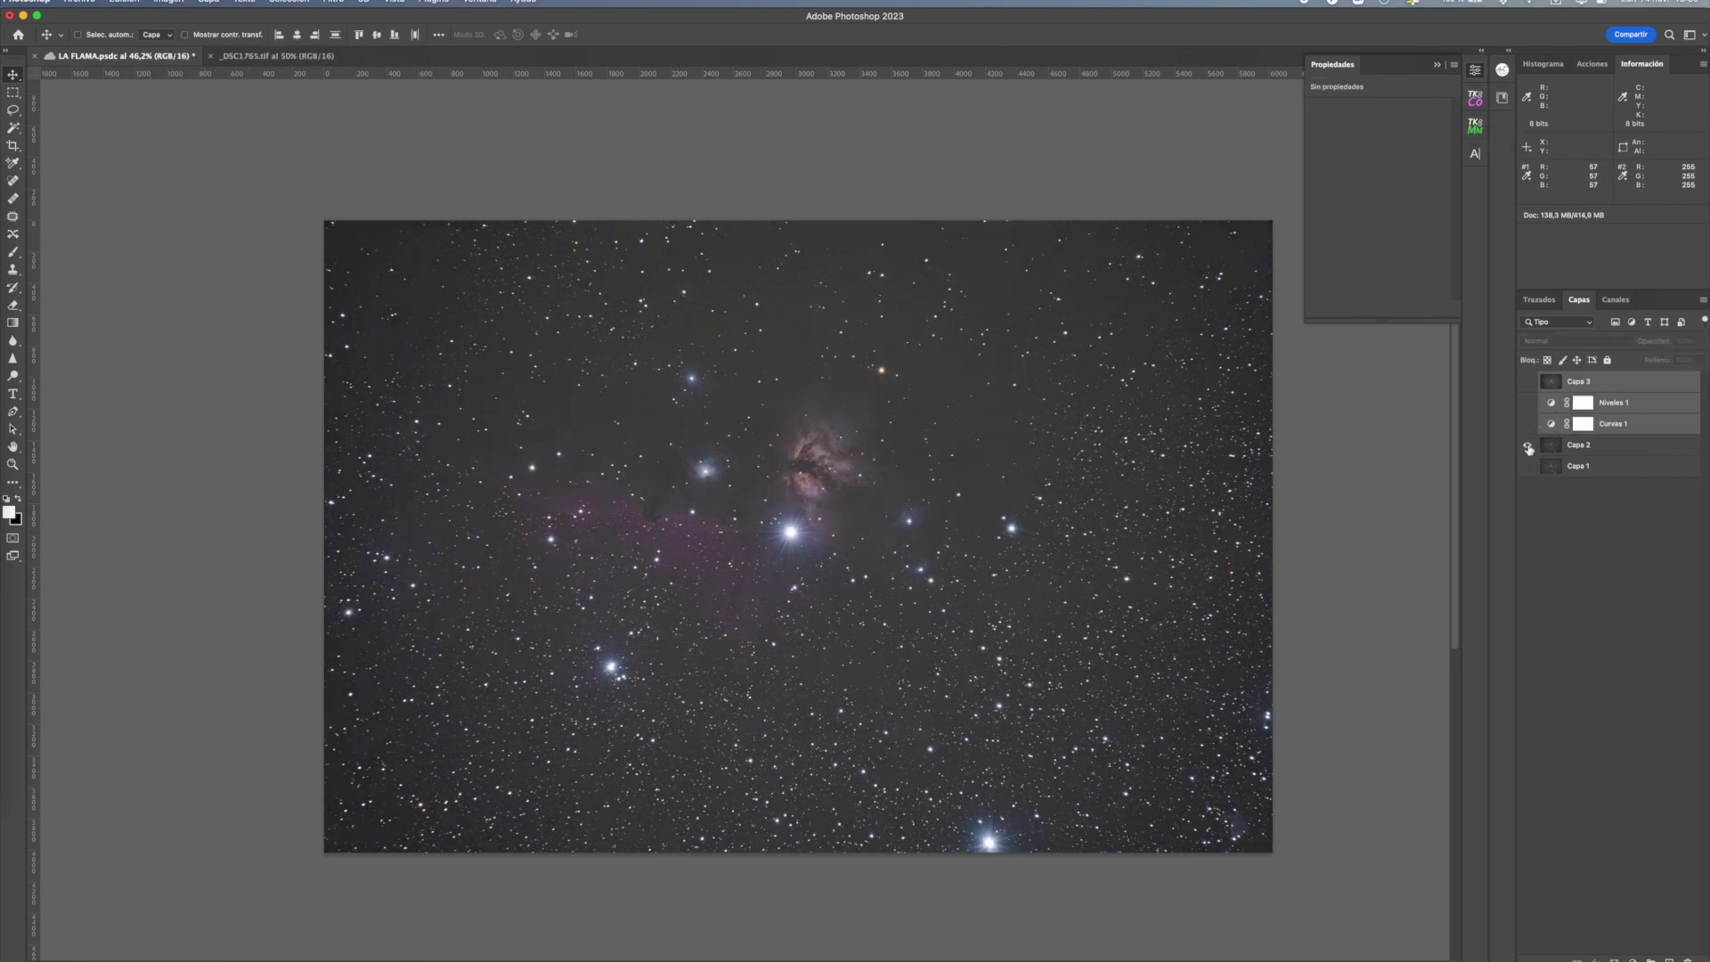
left_click(1528, 383)
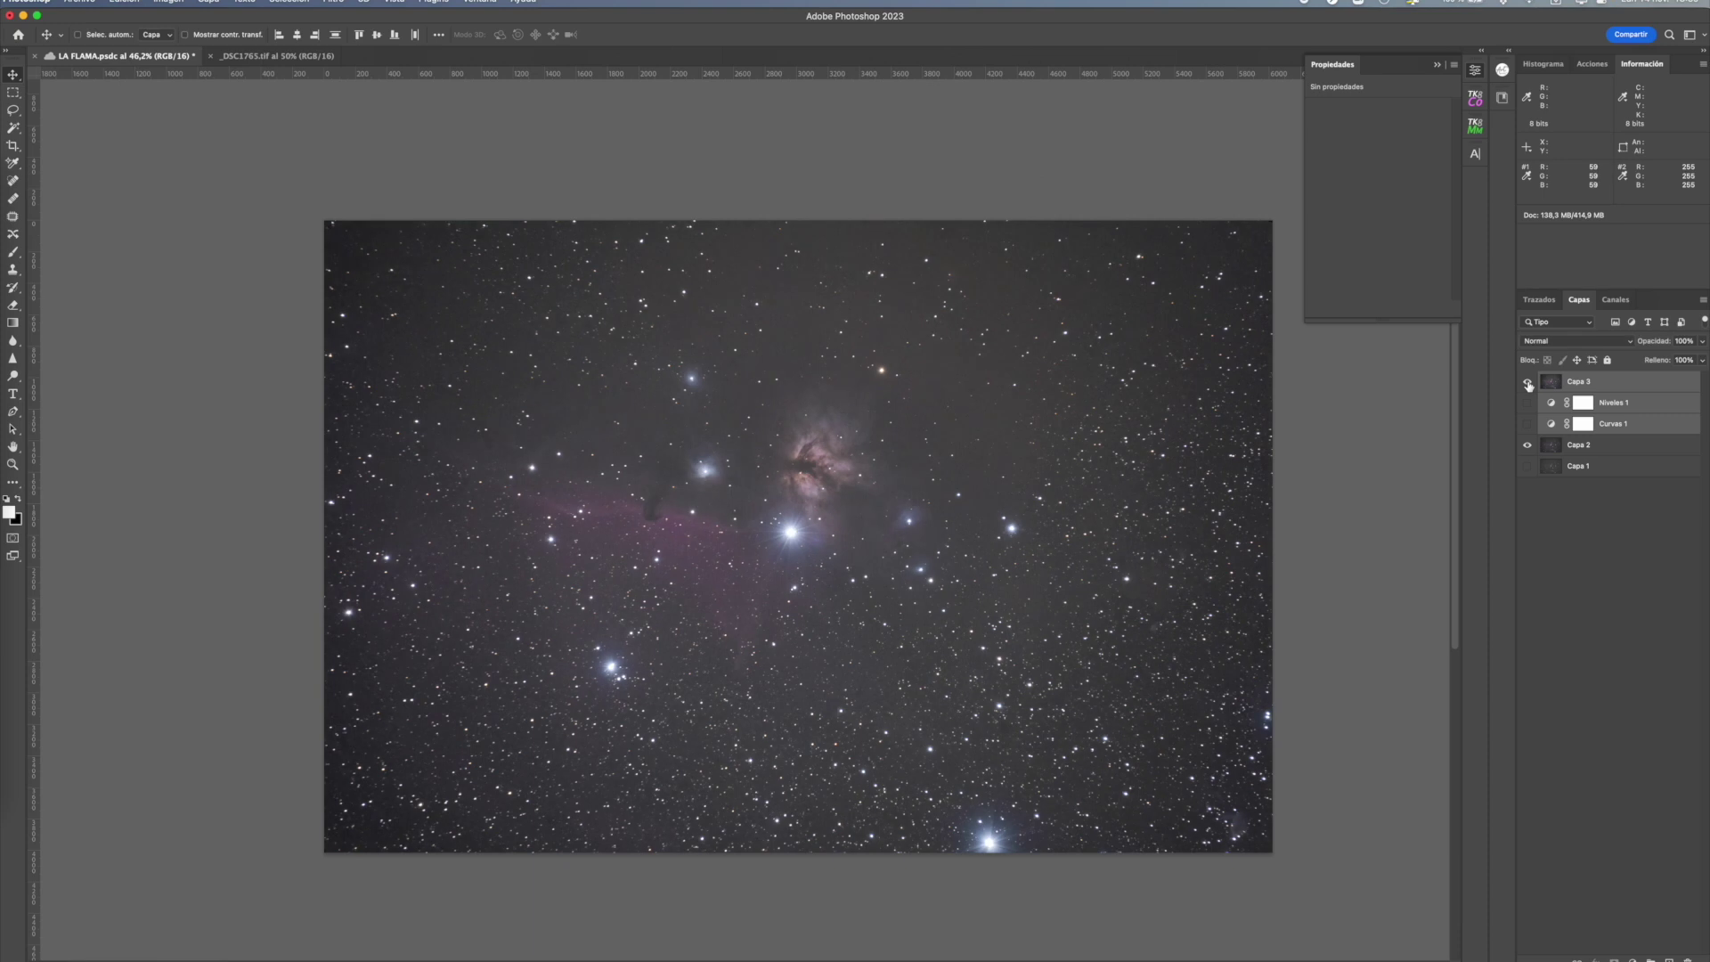
scroll(830, 501, "up", 3)
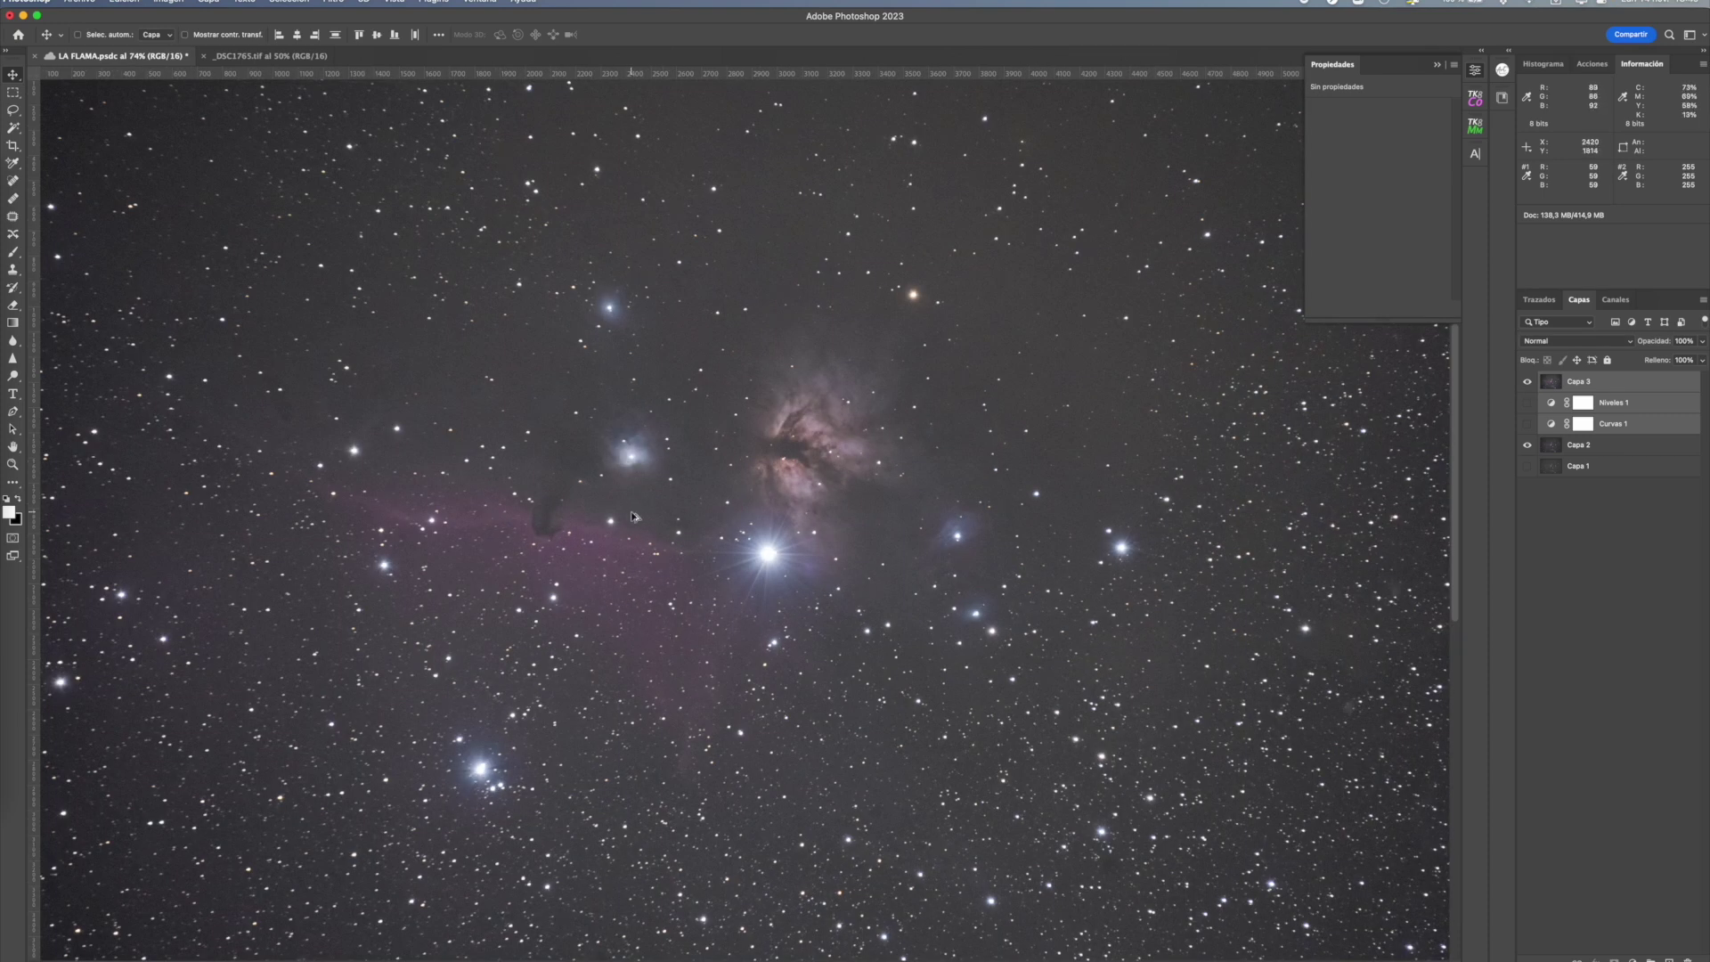
scroll(630, 636, "down", 3)
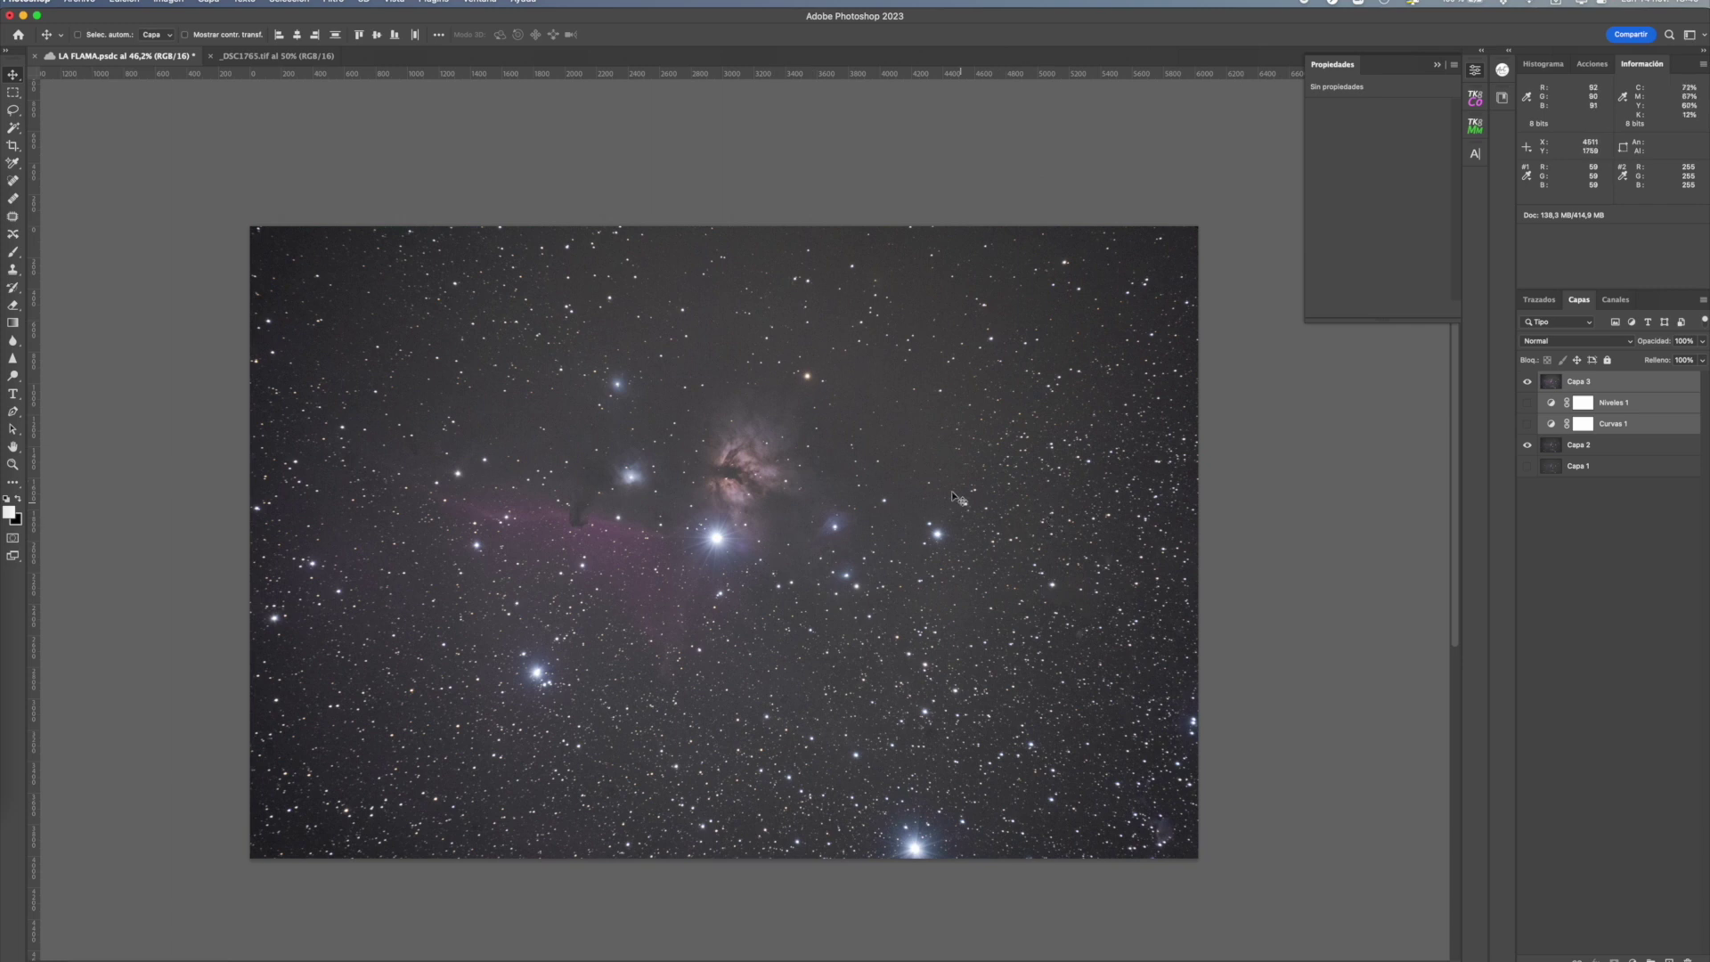
- Select Capa 3 and briefly check its histogram before returning to the Info readouts
left_click(1568, 389)
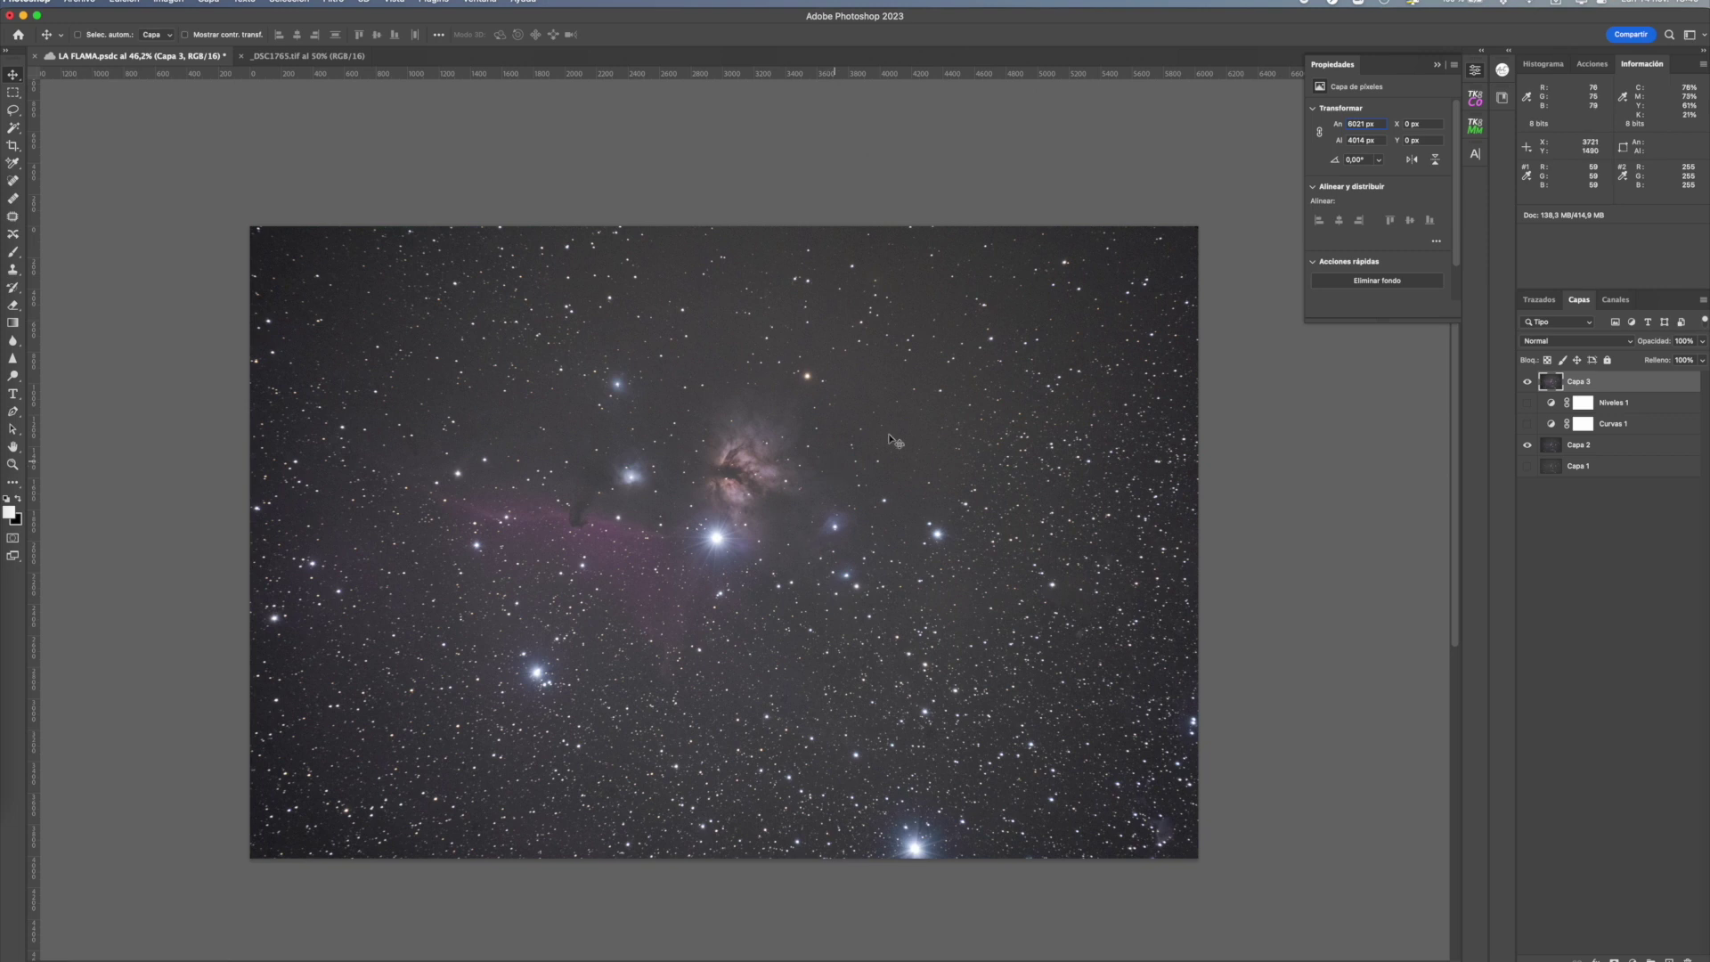
left_click(1543, 63)
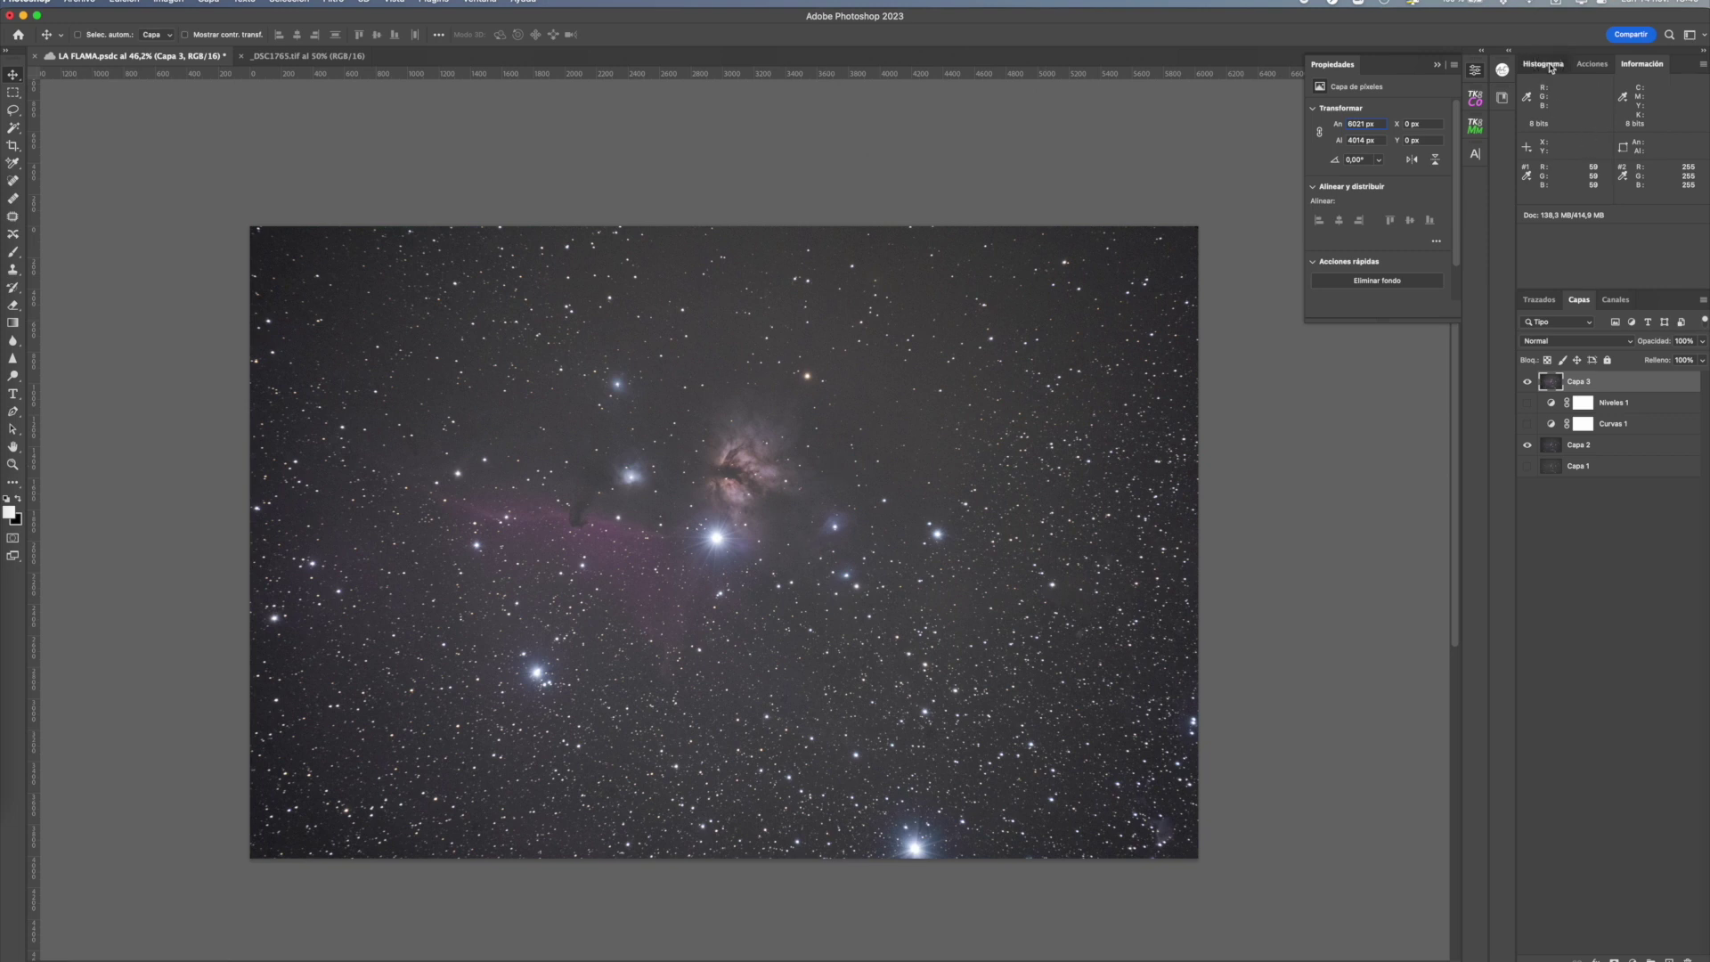
left_click(1644, 66)
left_click(1633, 959)
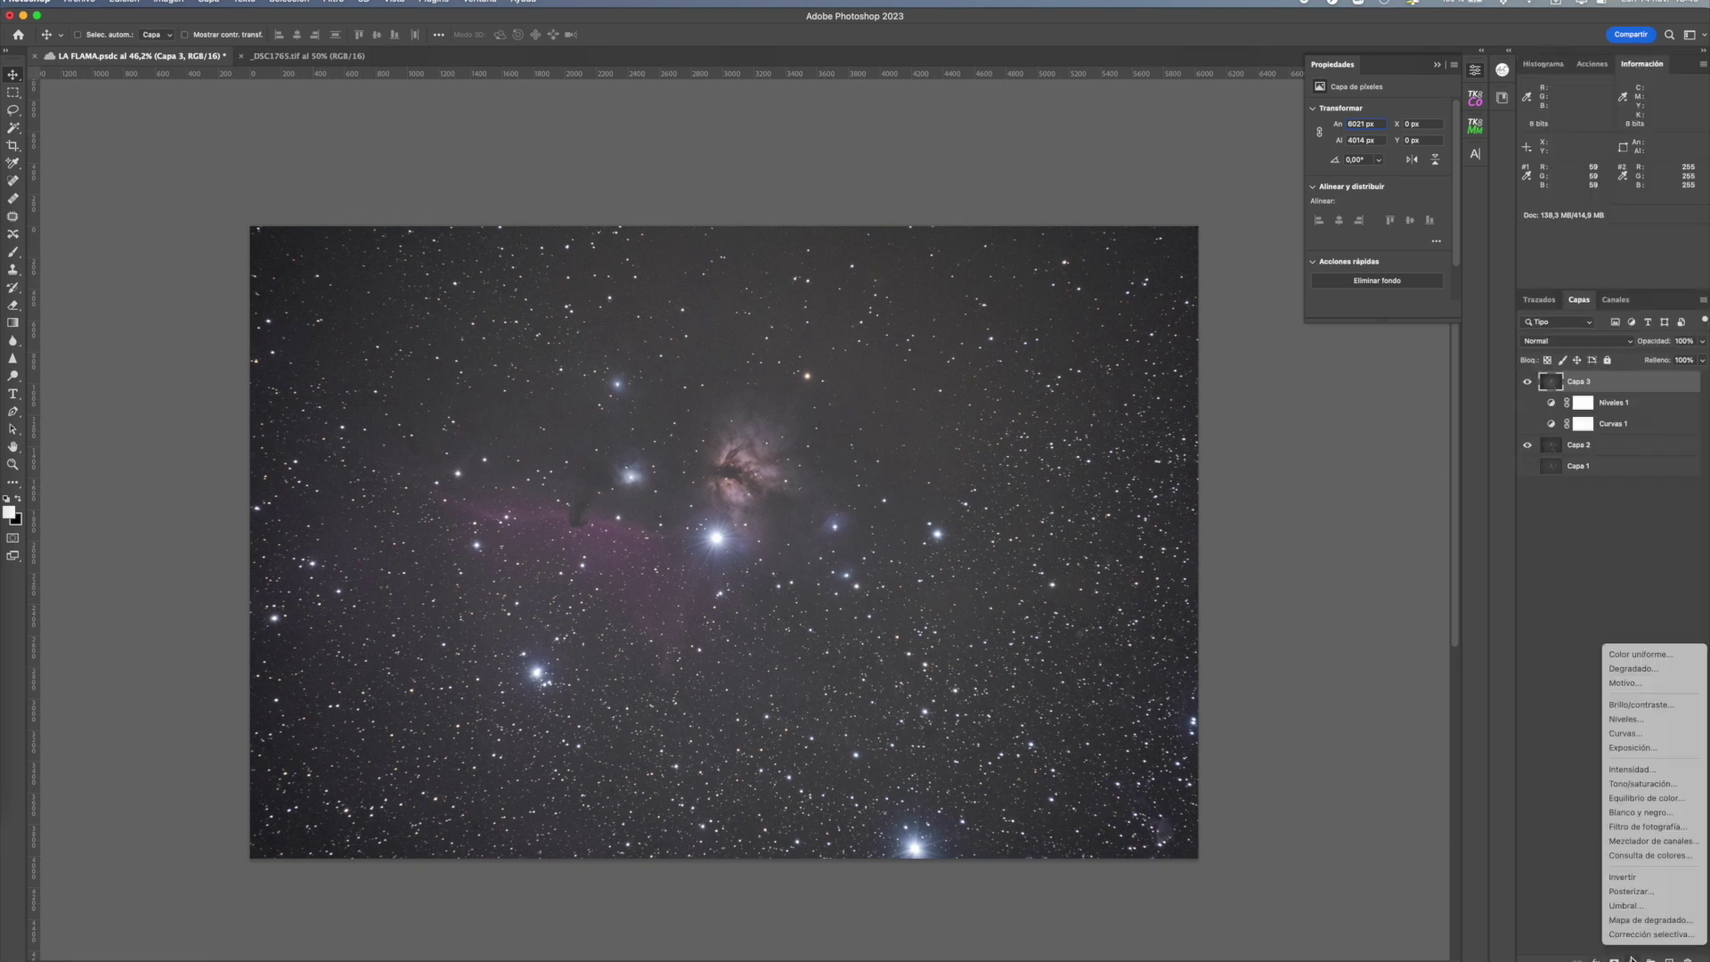
- Try a Levels layer with a raised black point, then delete it
left_click(1658, 726)
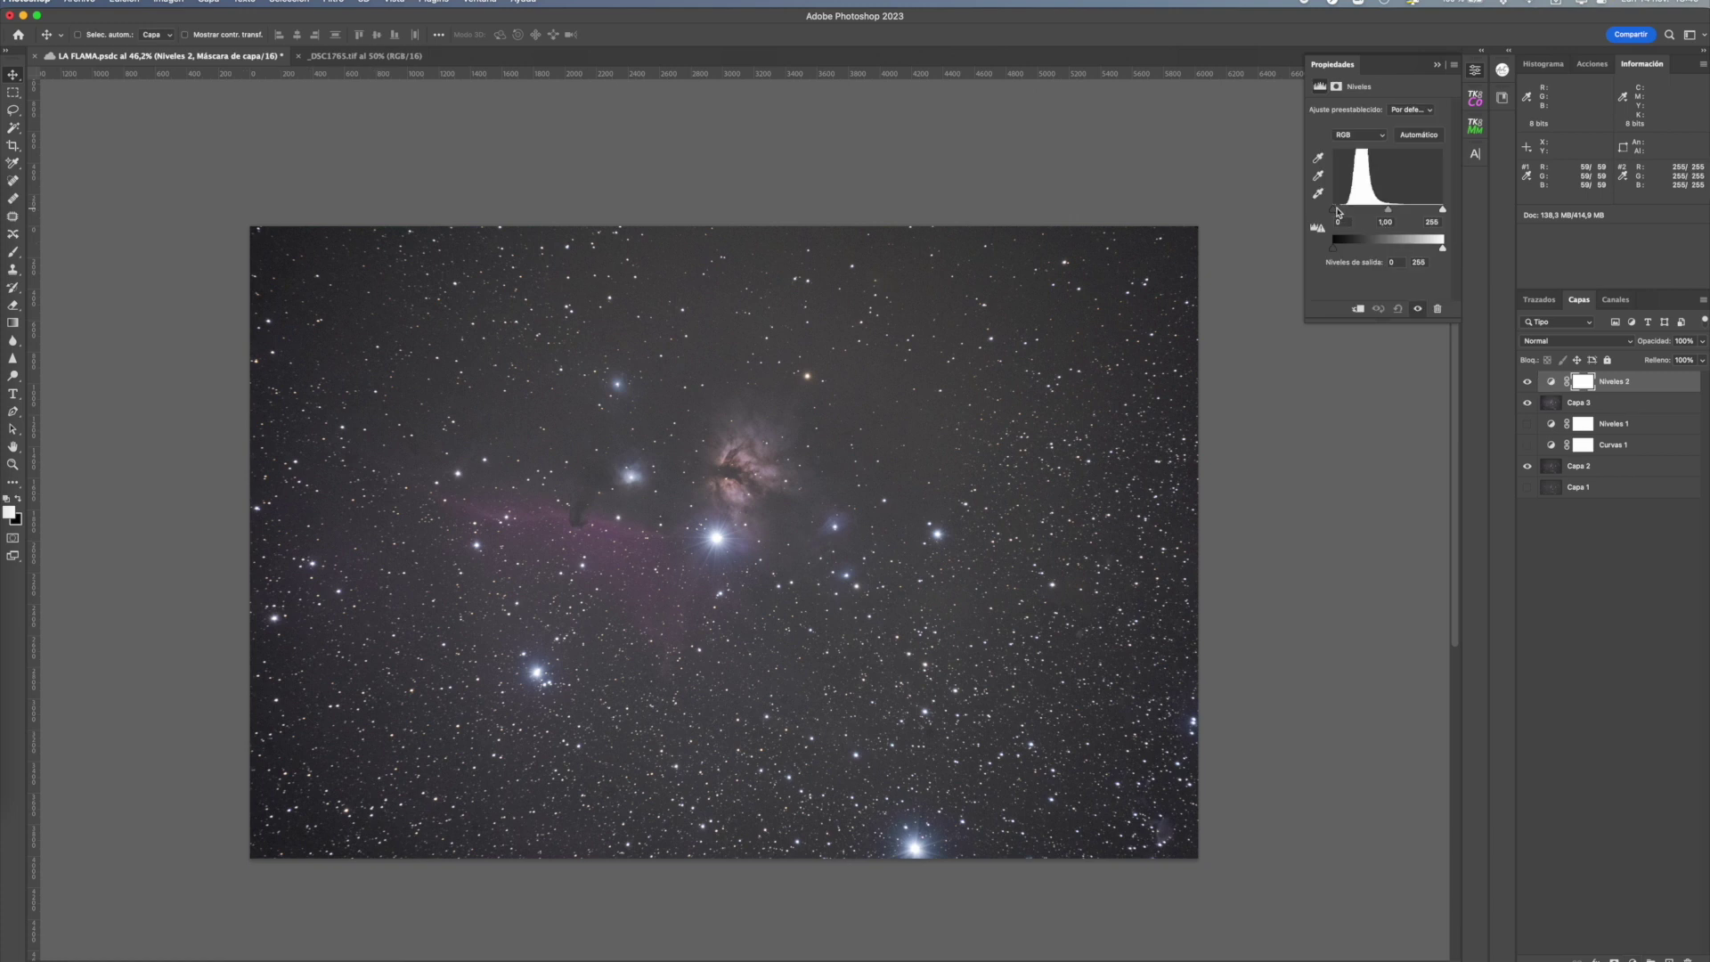
left_click_drag(1334, 211, 1343, 212)
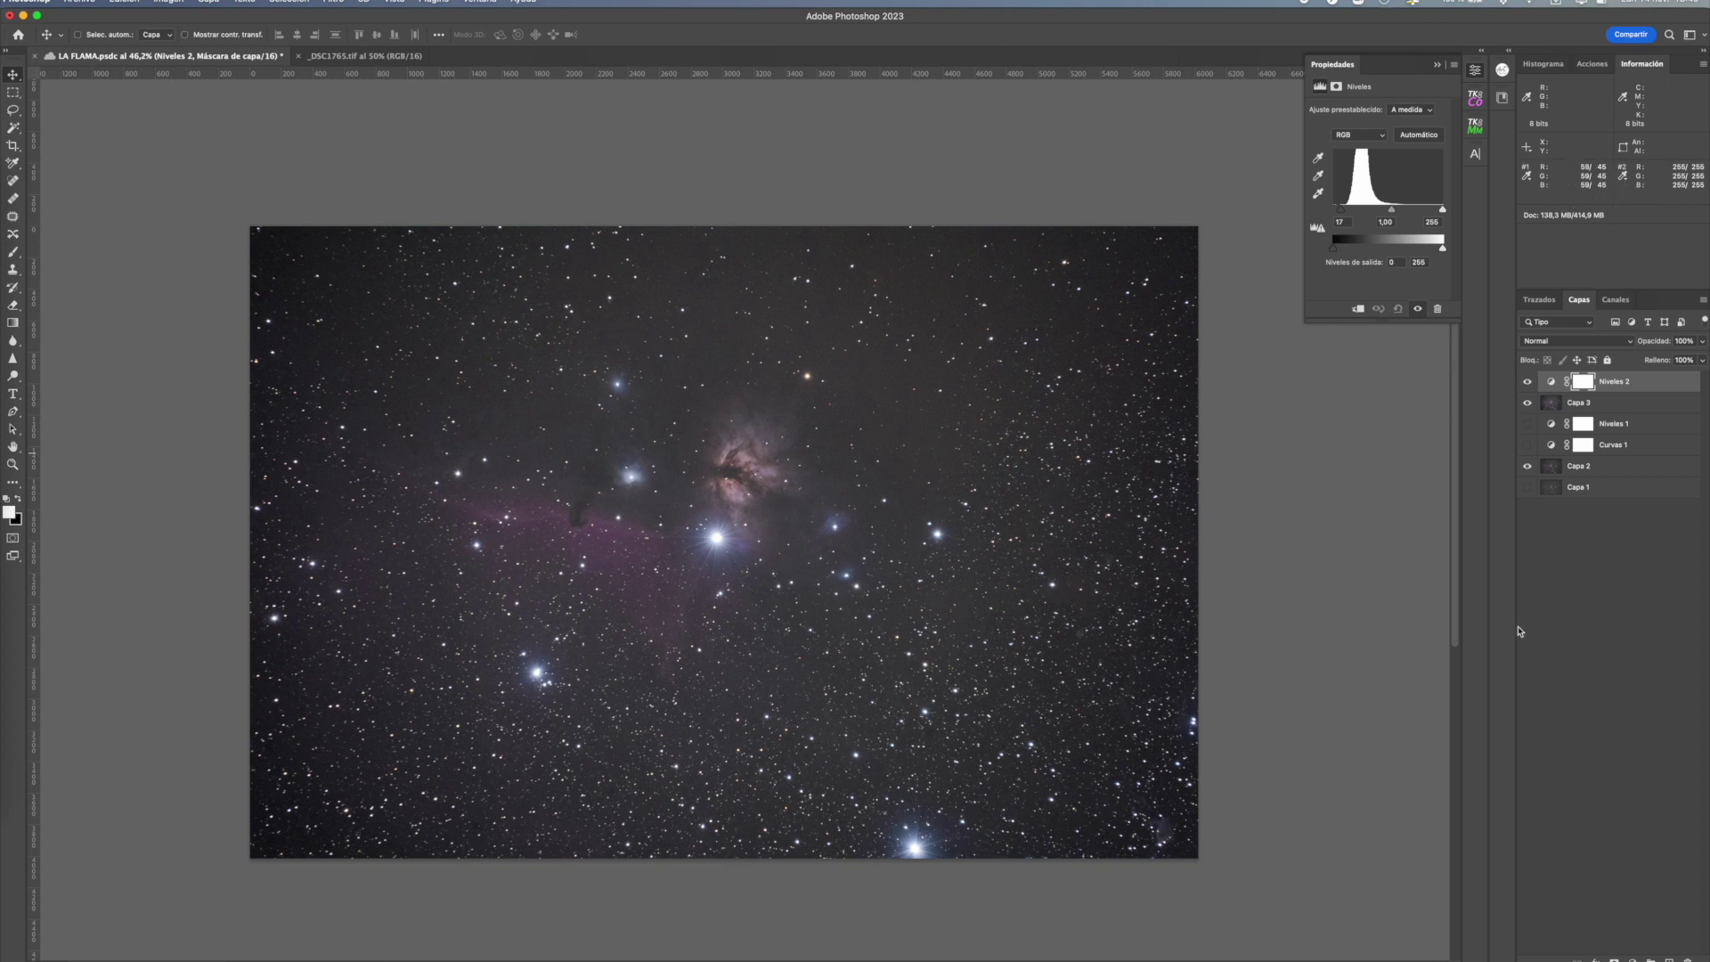
key("Delete")
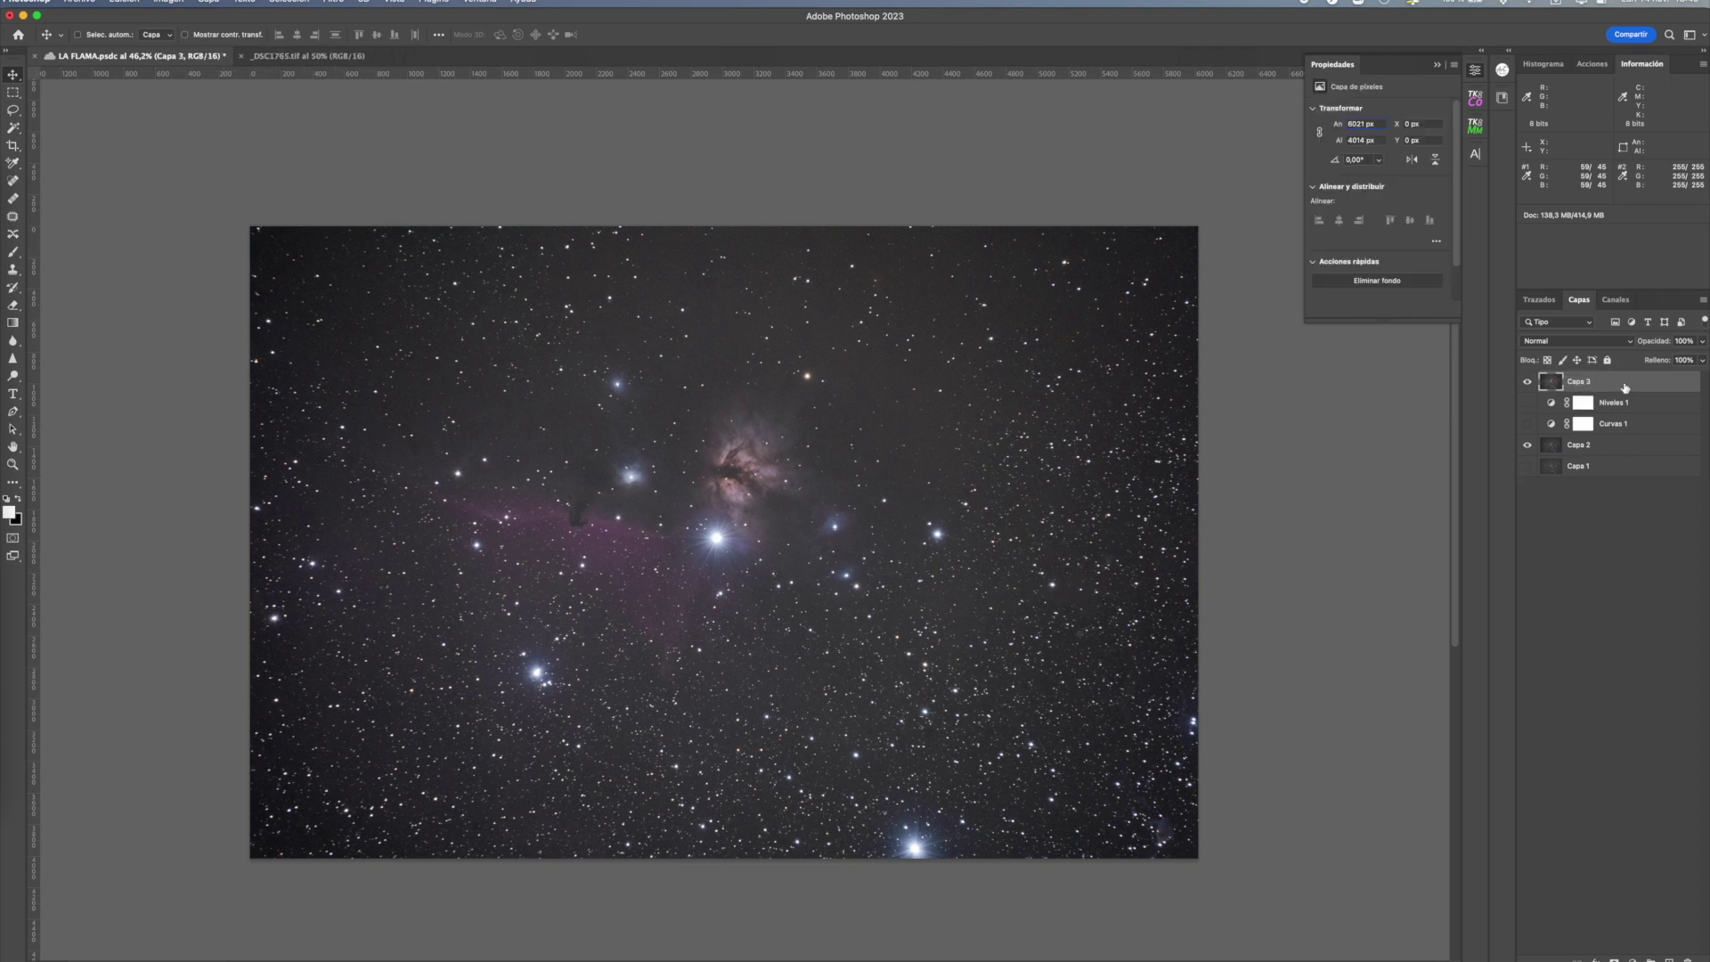
- Add Curves layer Curvas 2, raising two RGB curve points to brighten the image
left_click(1633, 959)
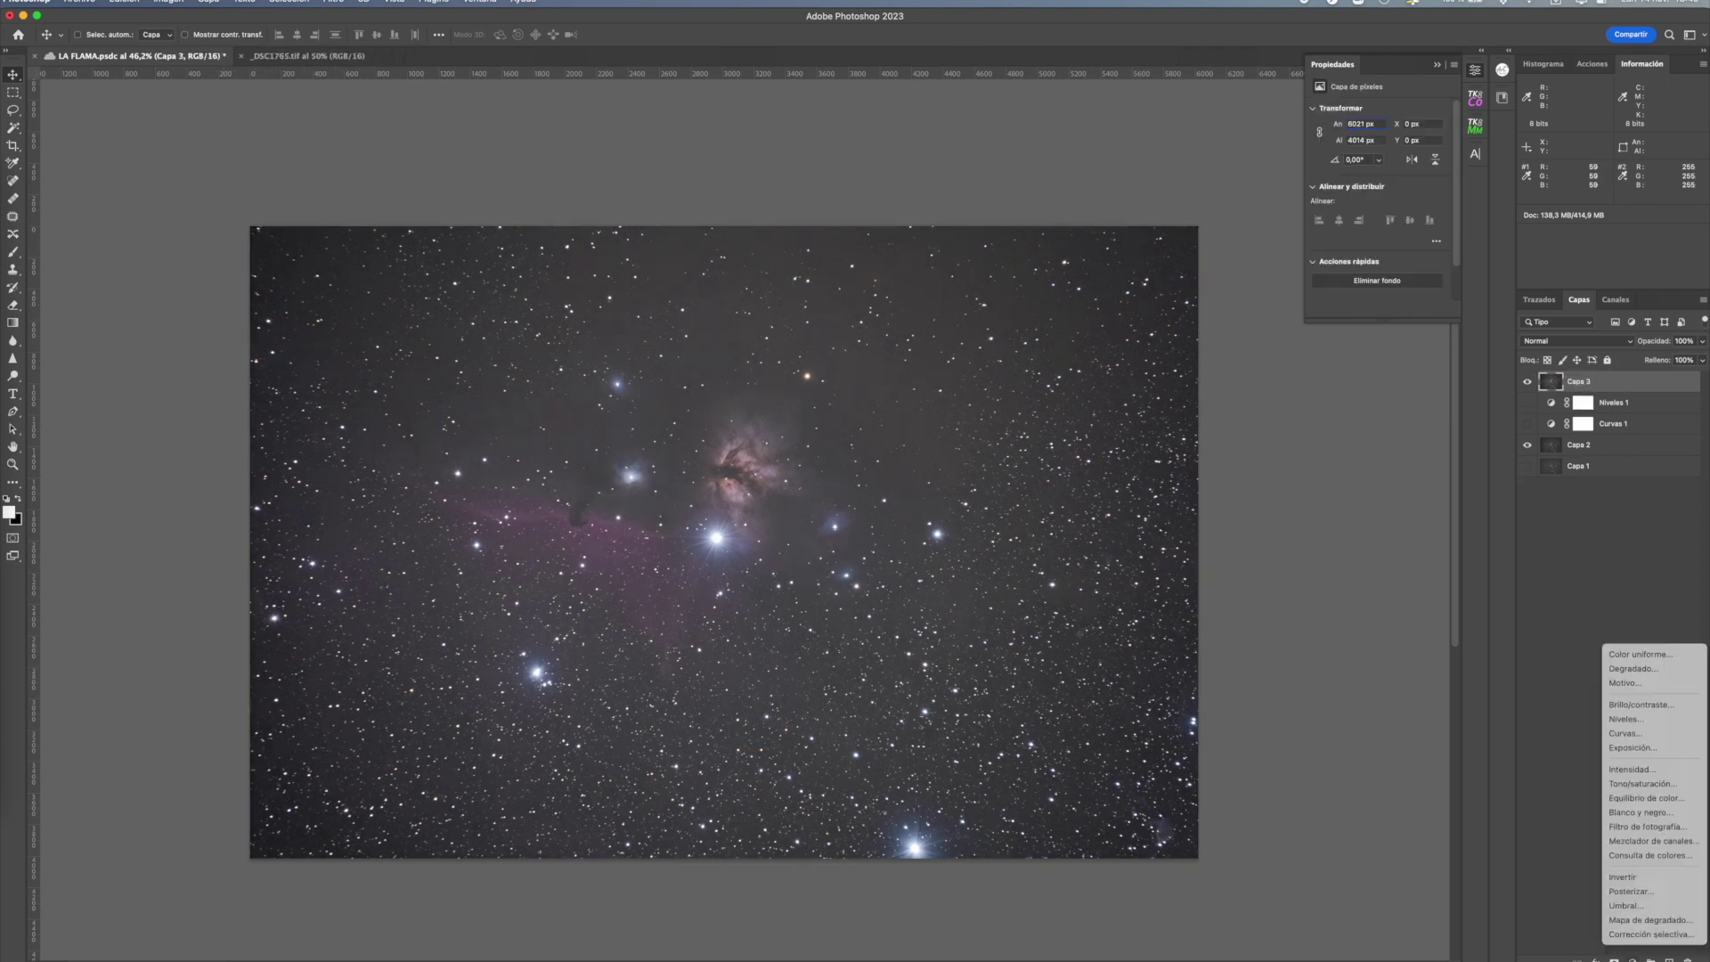
left_click(1630, 733)
left_click_drag(1399, 179, 1400, 168)
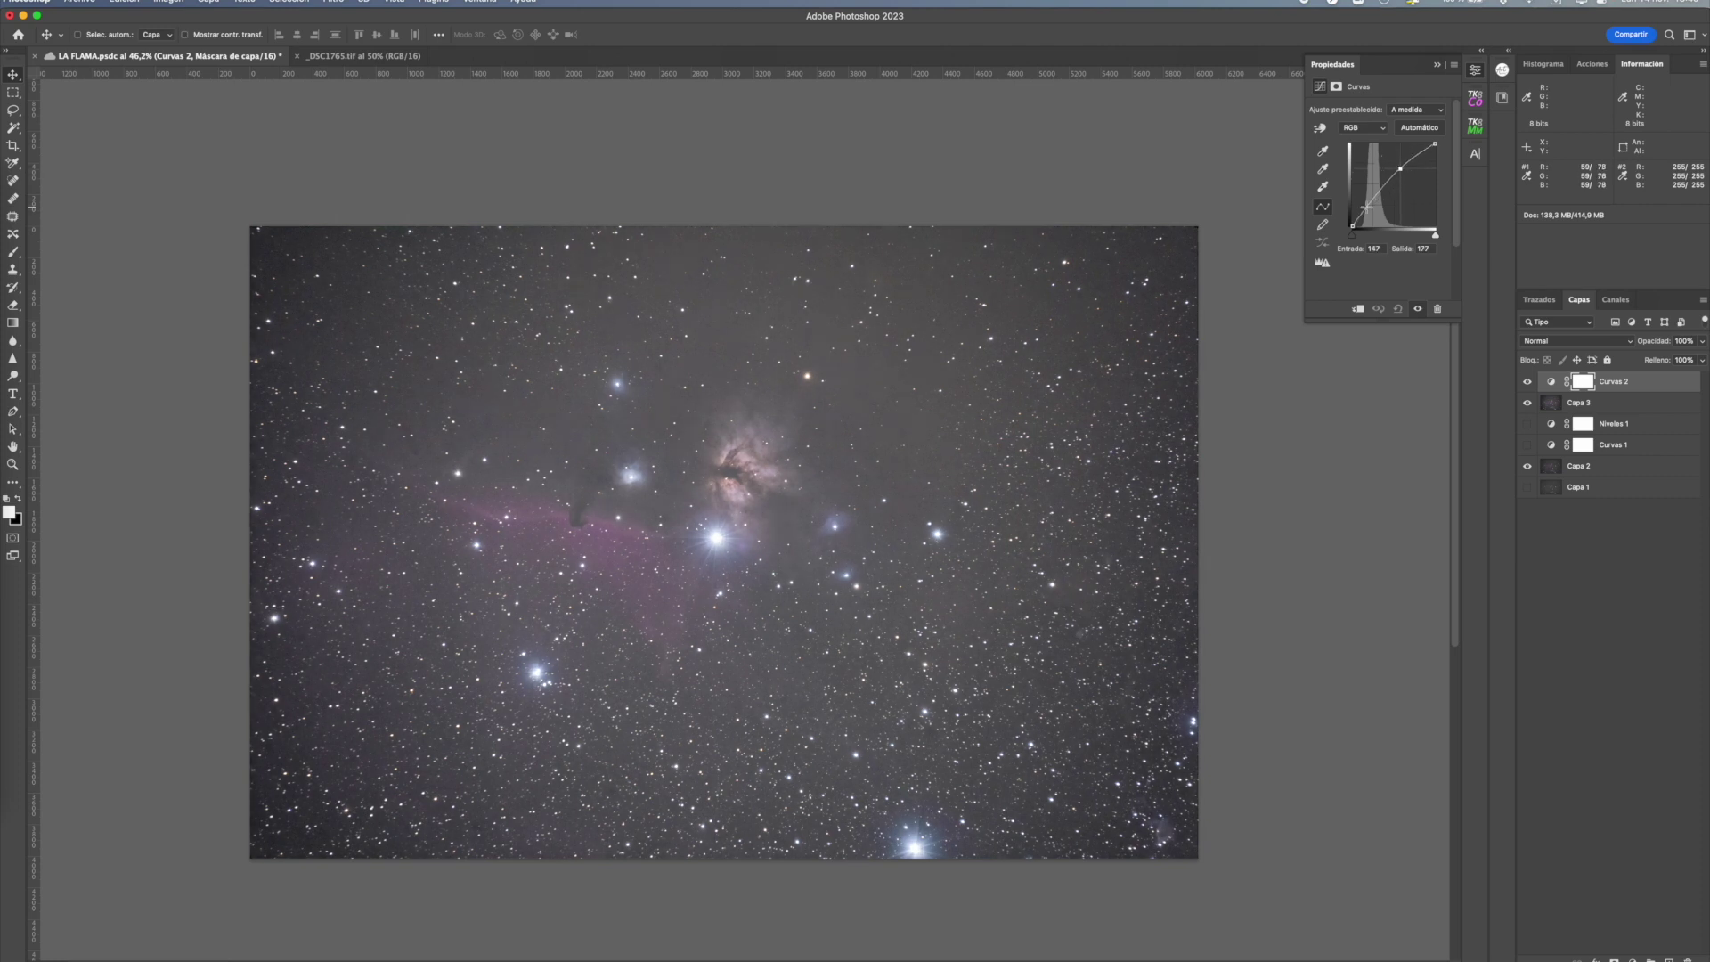
left_click(1363, 207)
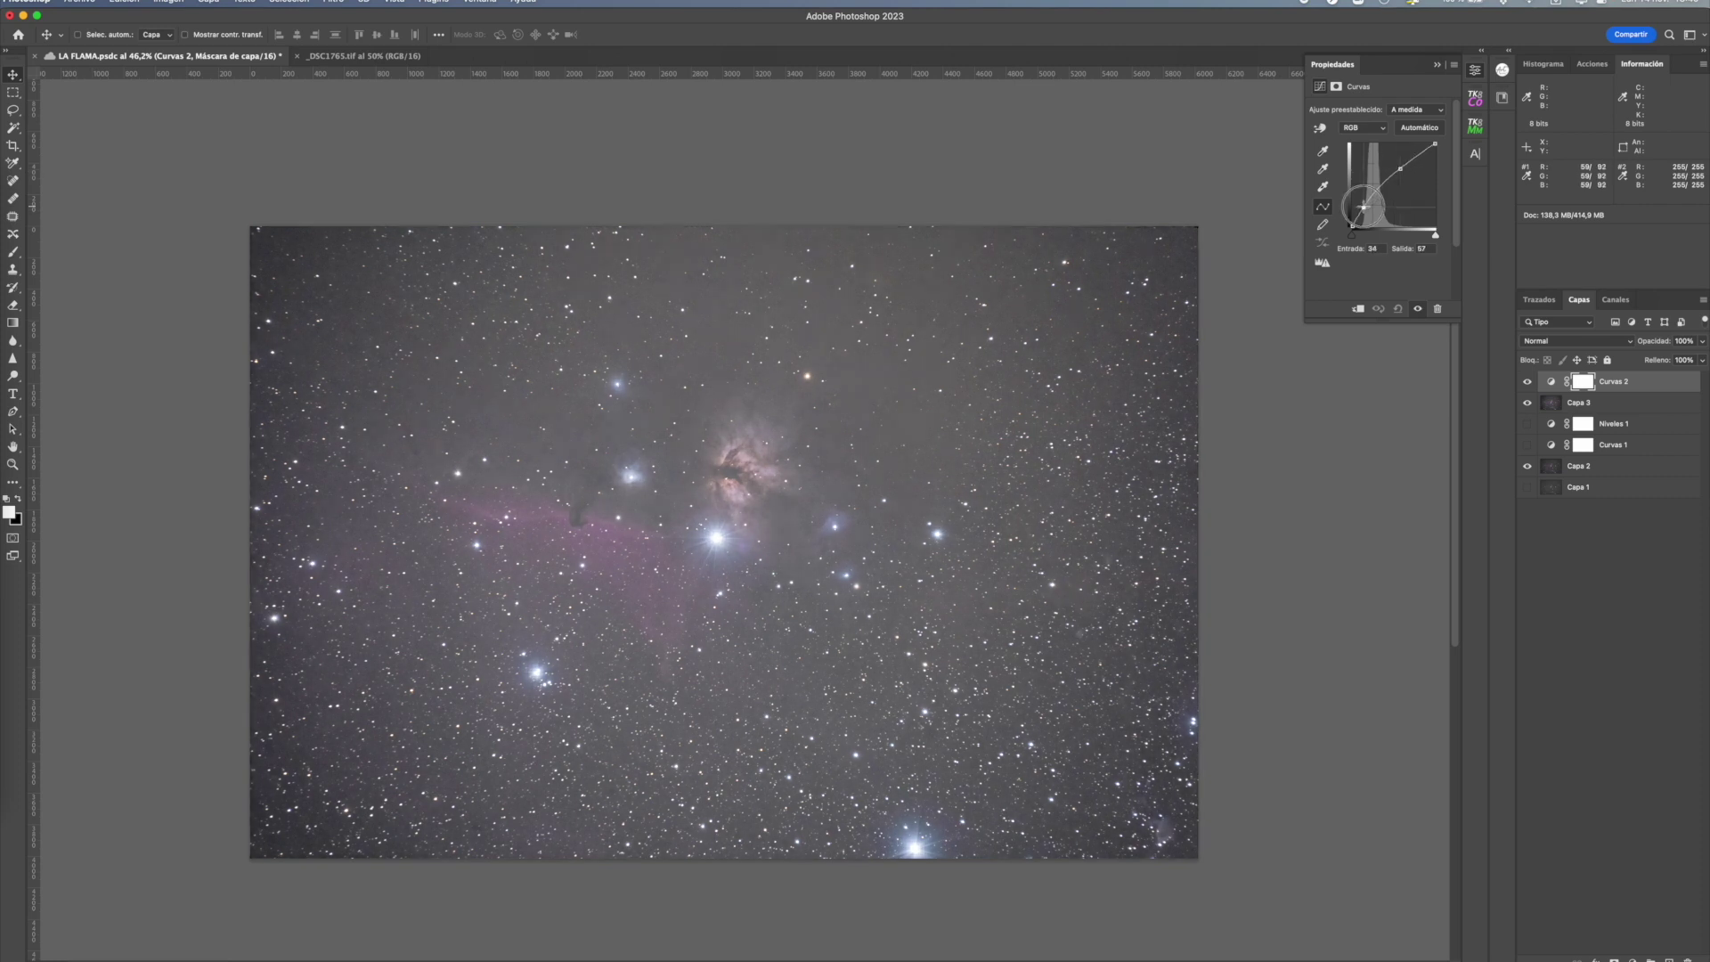
left_click(1401, 168)
left_click_drag(1401, 168, 1399, 167)
left_click(1632, 959)
- Add Levels layer Niveles 2, raise its black point, and set the blue channel's black input to 1
left_click(1648, 719)
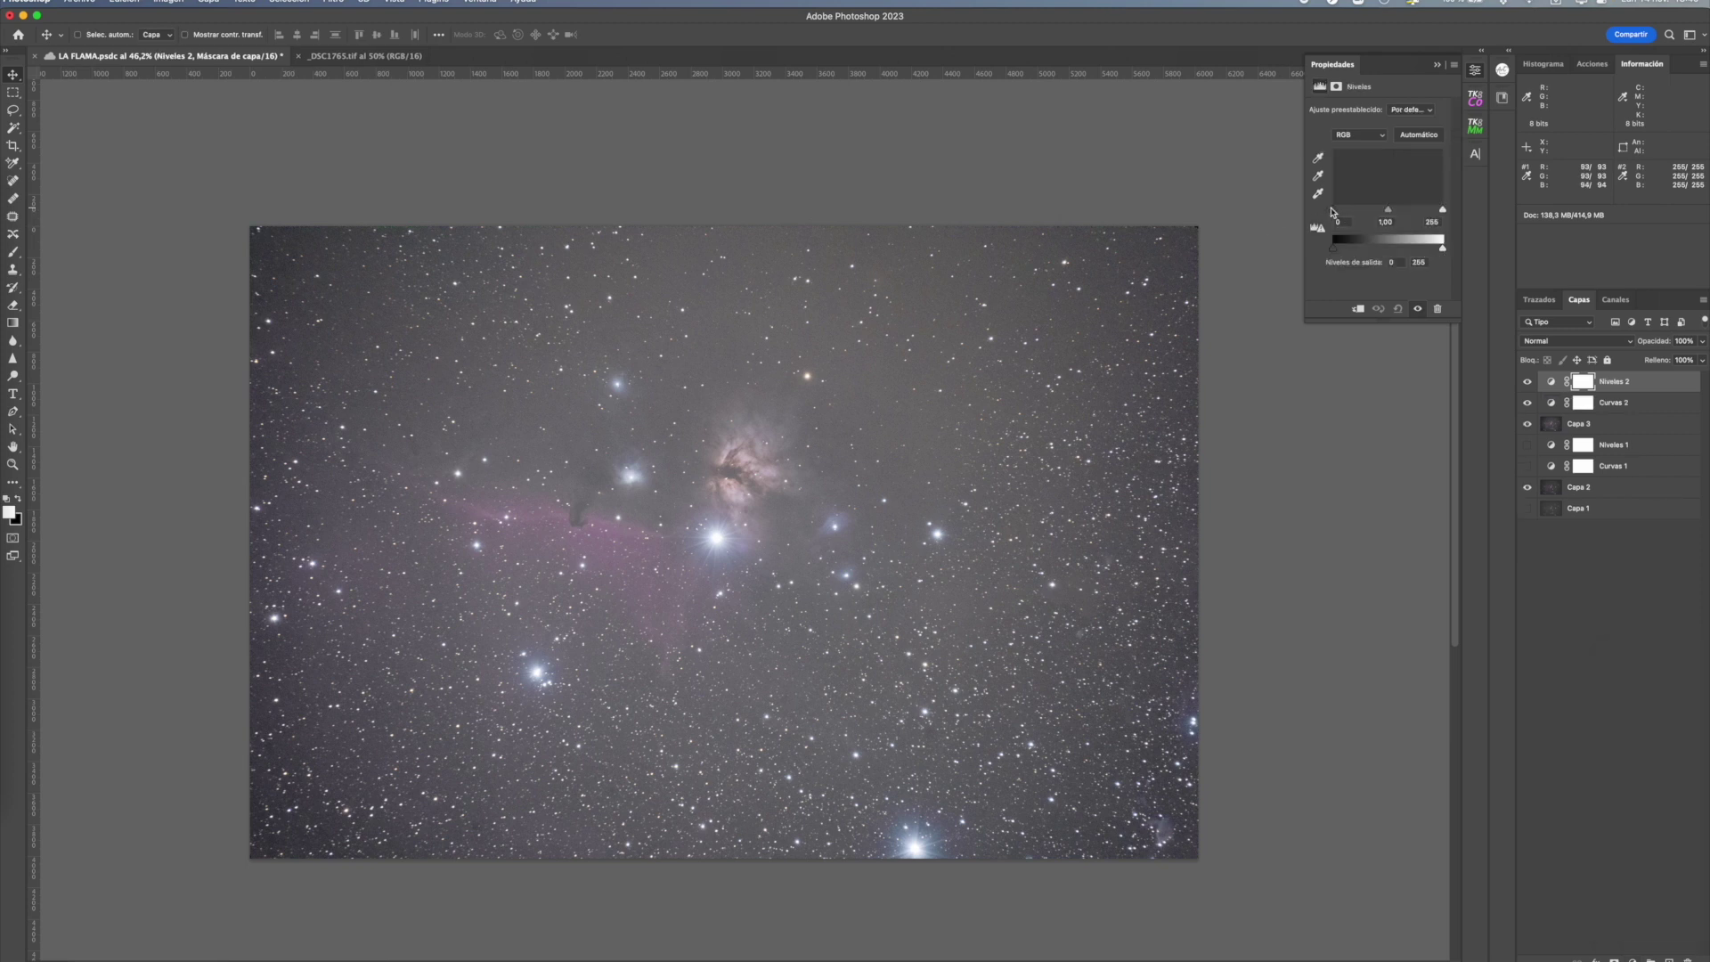
left_click_drag(1333, 212, 1352, 214)
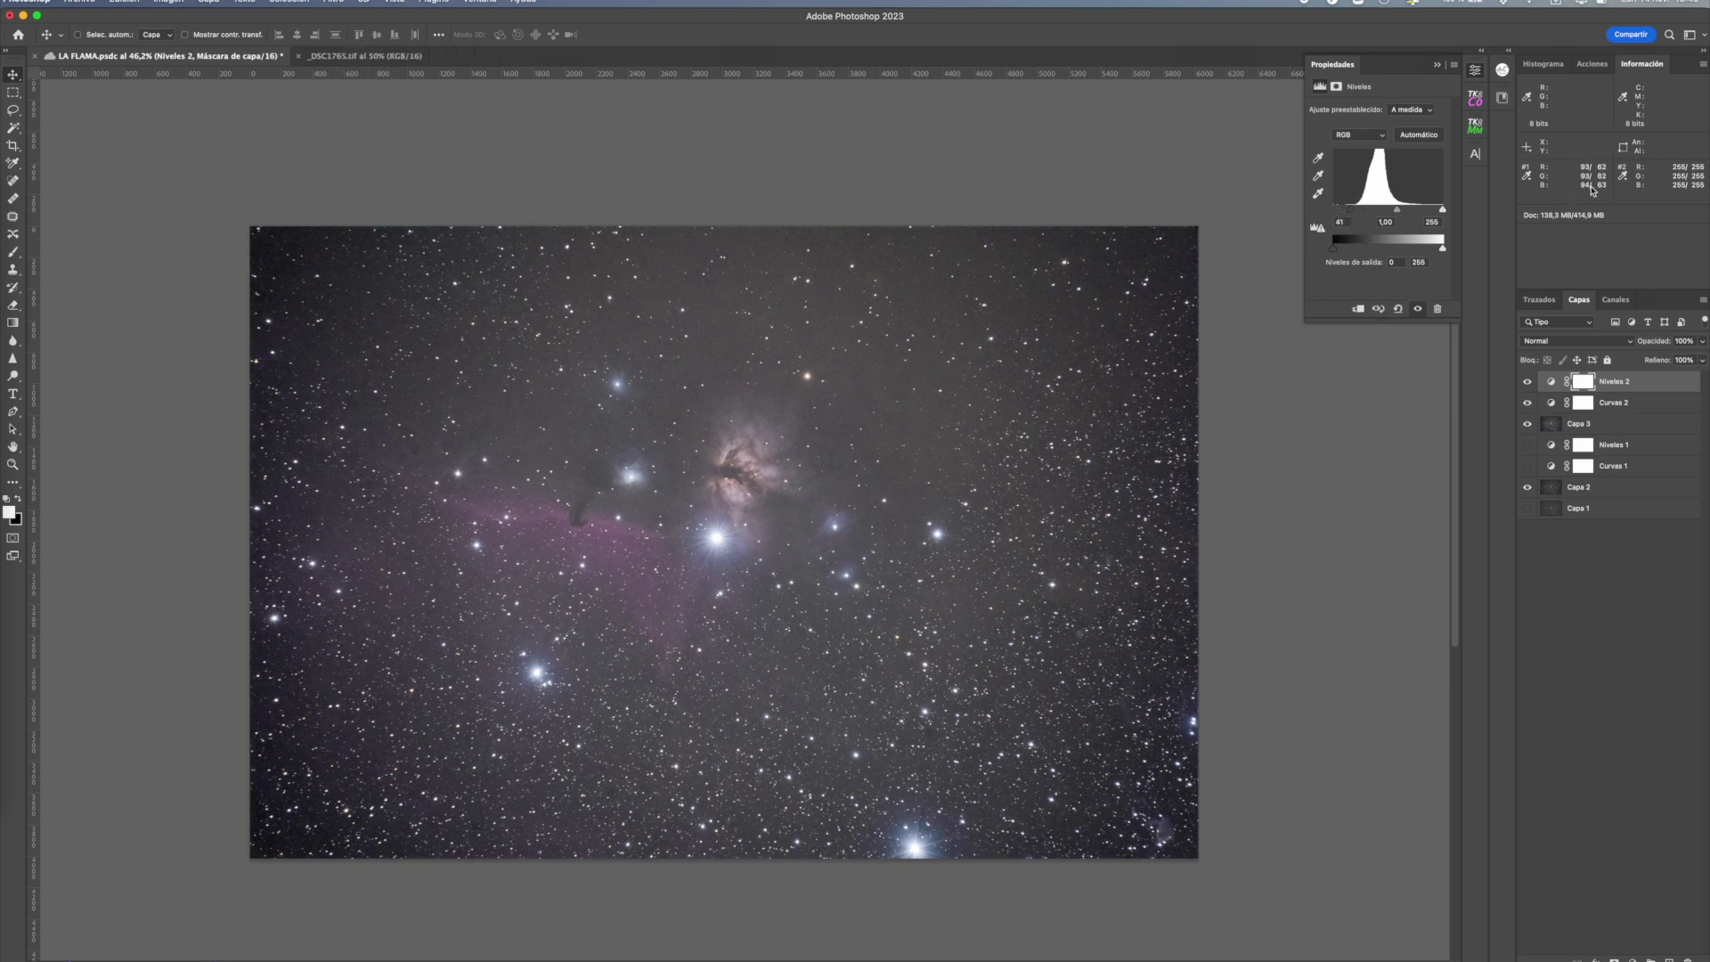
left_click(1358, 135)
left_click(1350, 181)
left_click_drag(1336, 212, 1335, 212)
left_click(1330, 221)
key("BackSpace")
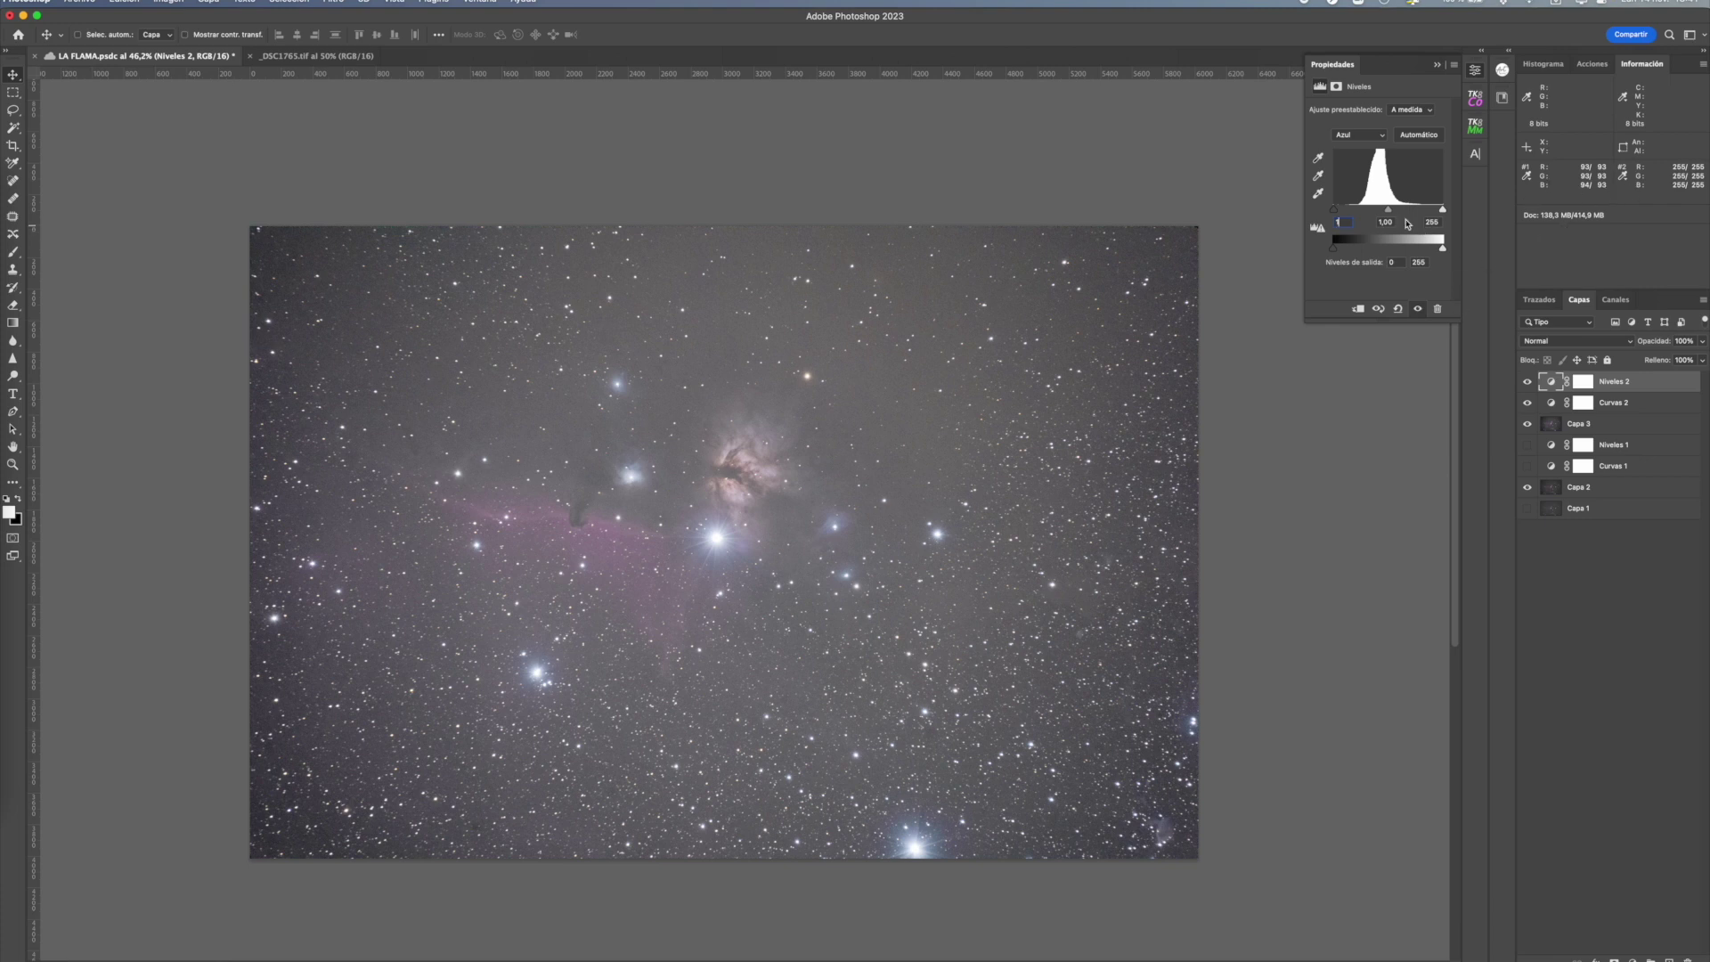
- Set the RGB black input to 49 and lower the red channel's black point to 1
key("alt+2")
left_click_drag(1333, 209, 1356, 211)
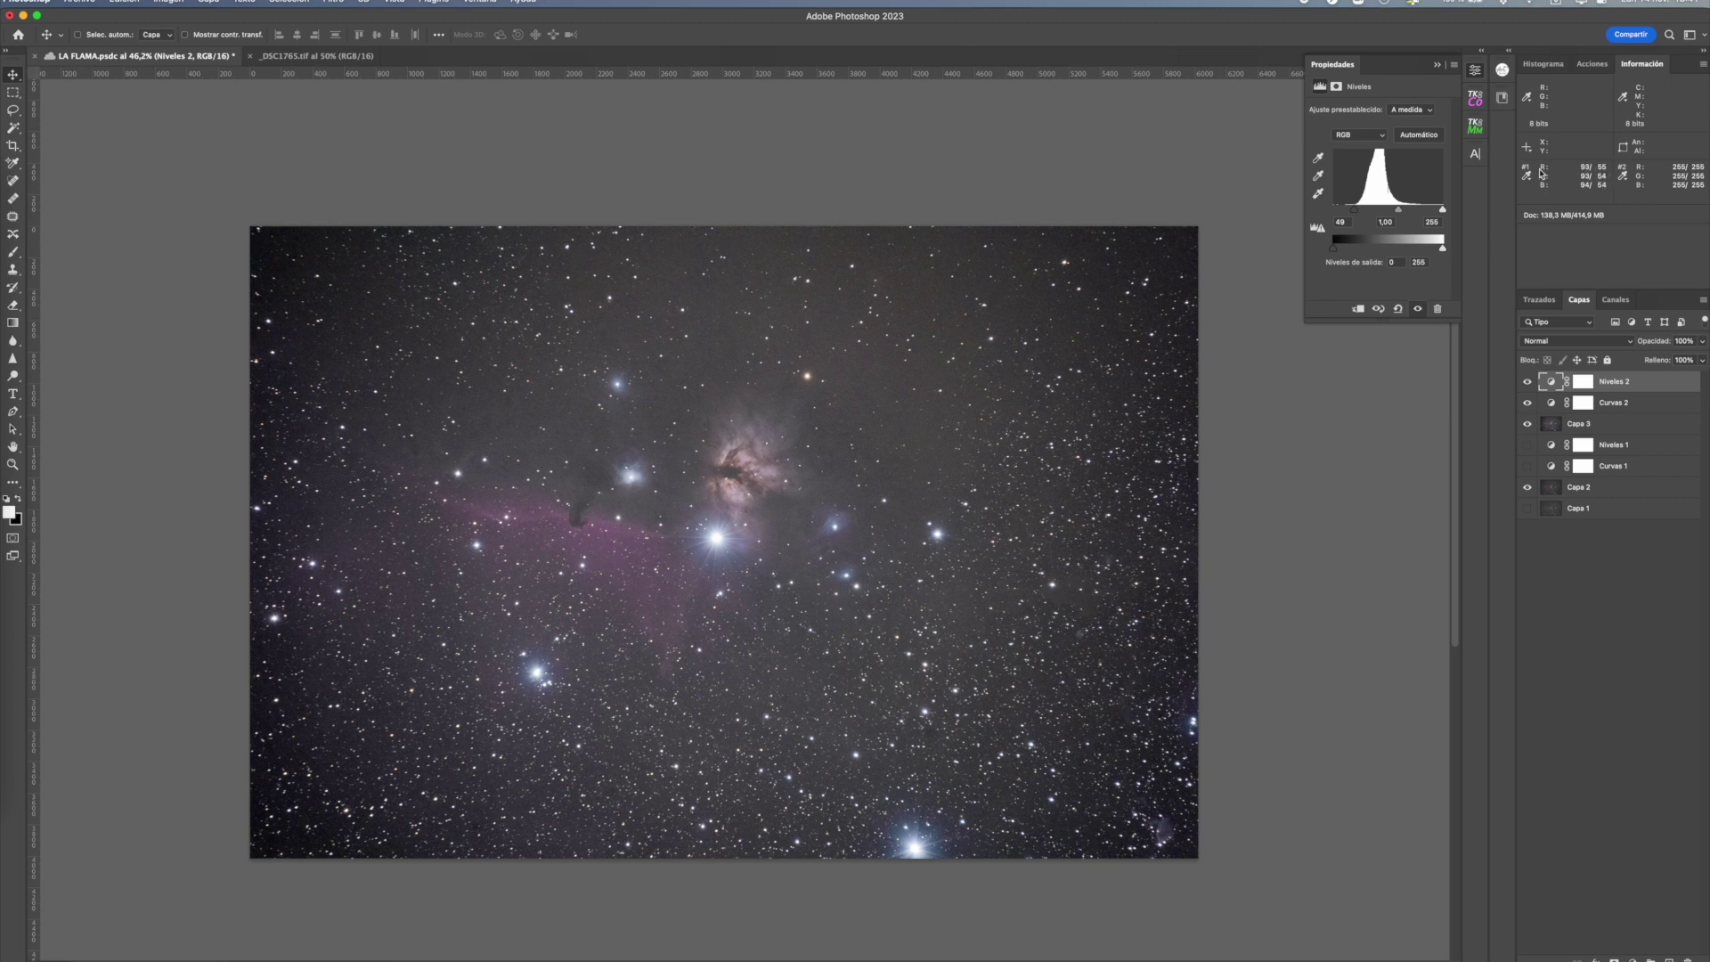
left_click(1358, 135)
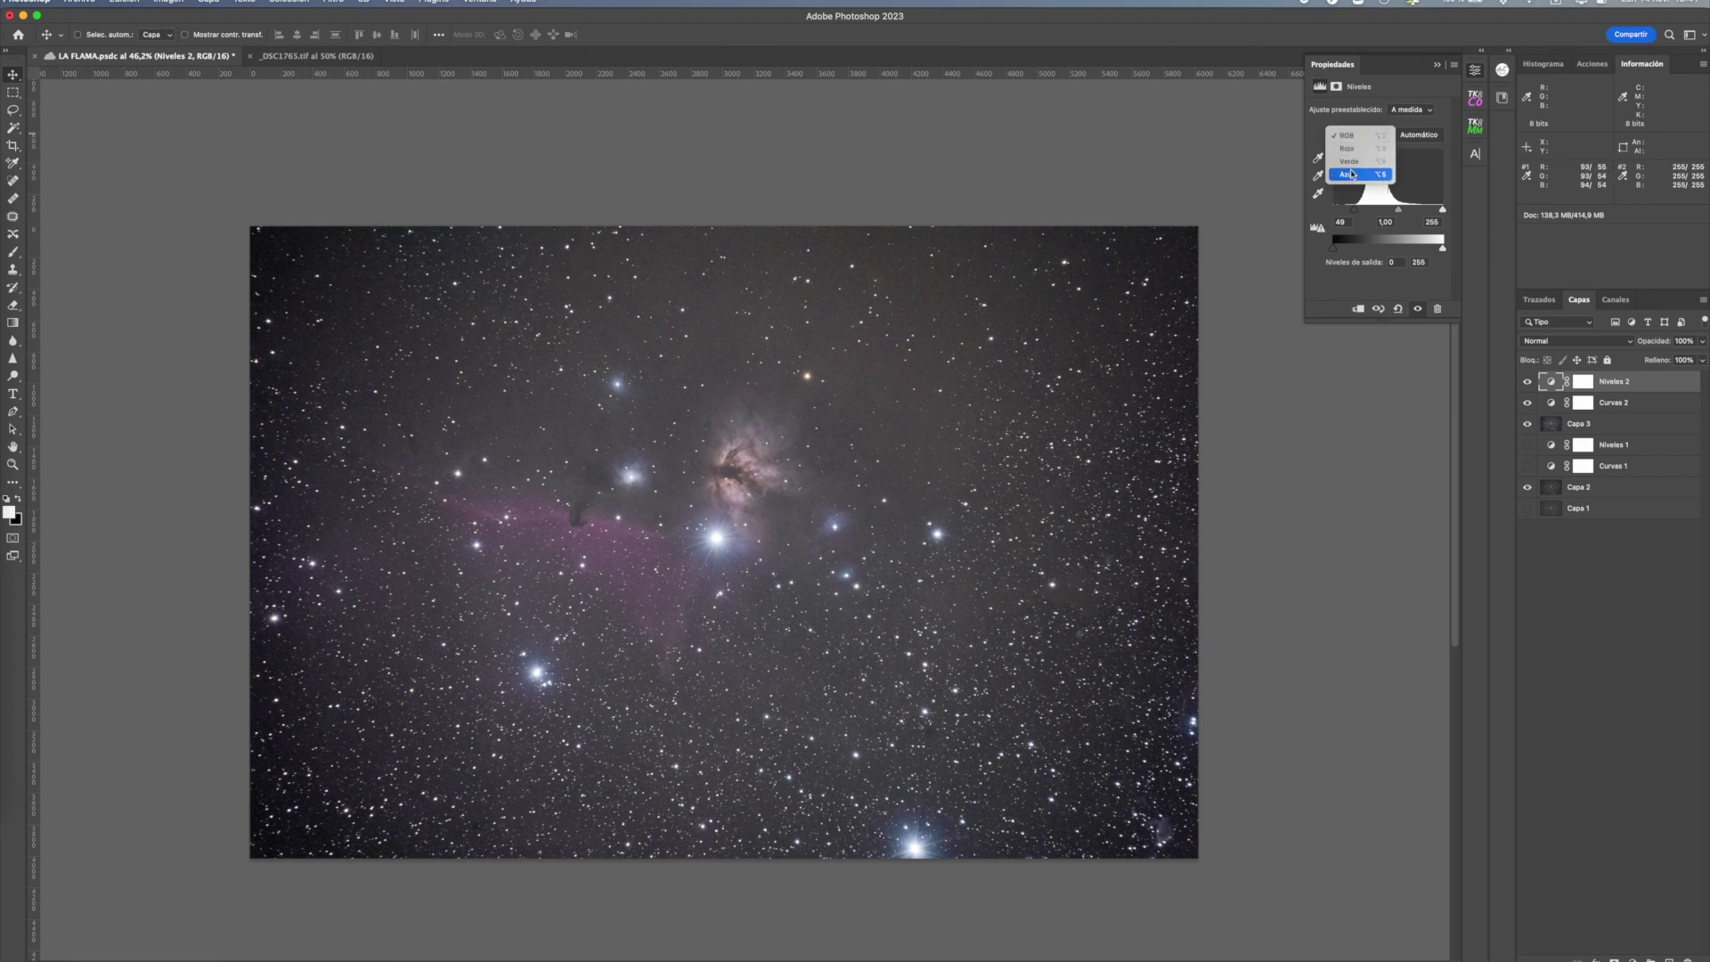
left_click(1354, 150)
left_click(1333, 210)
left_click_drag(1336, 212, 1334, 212)
left_click(1337, 222)
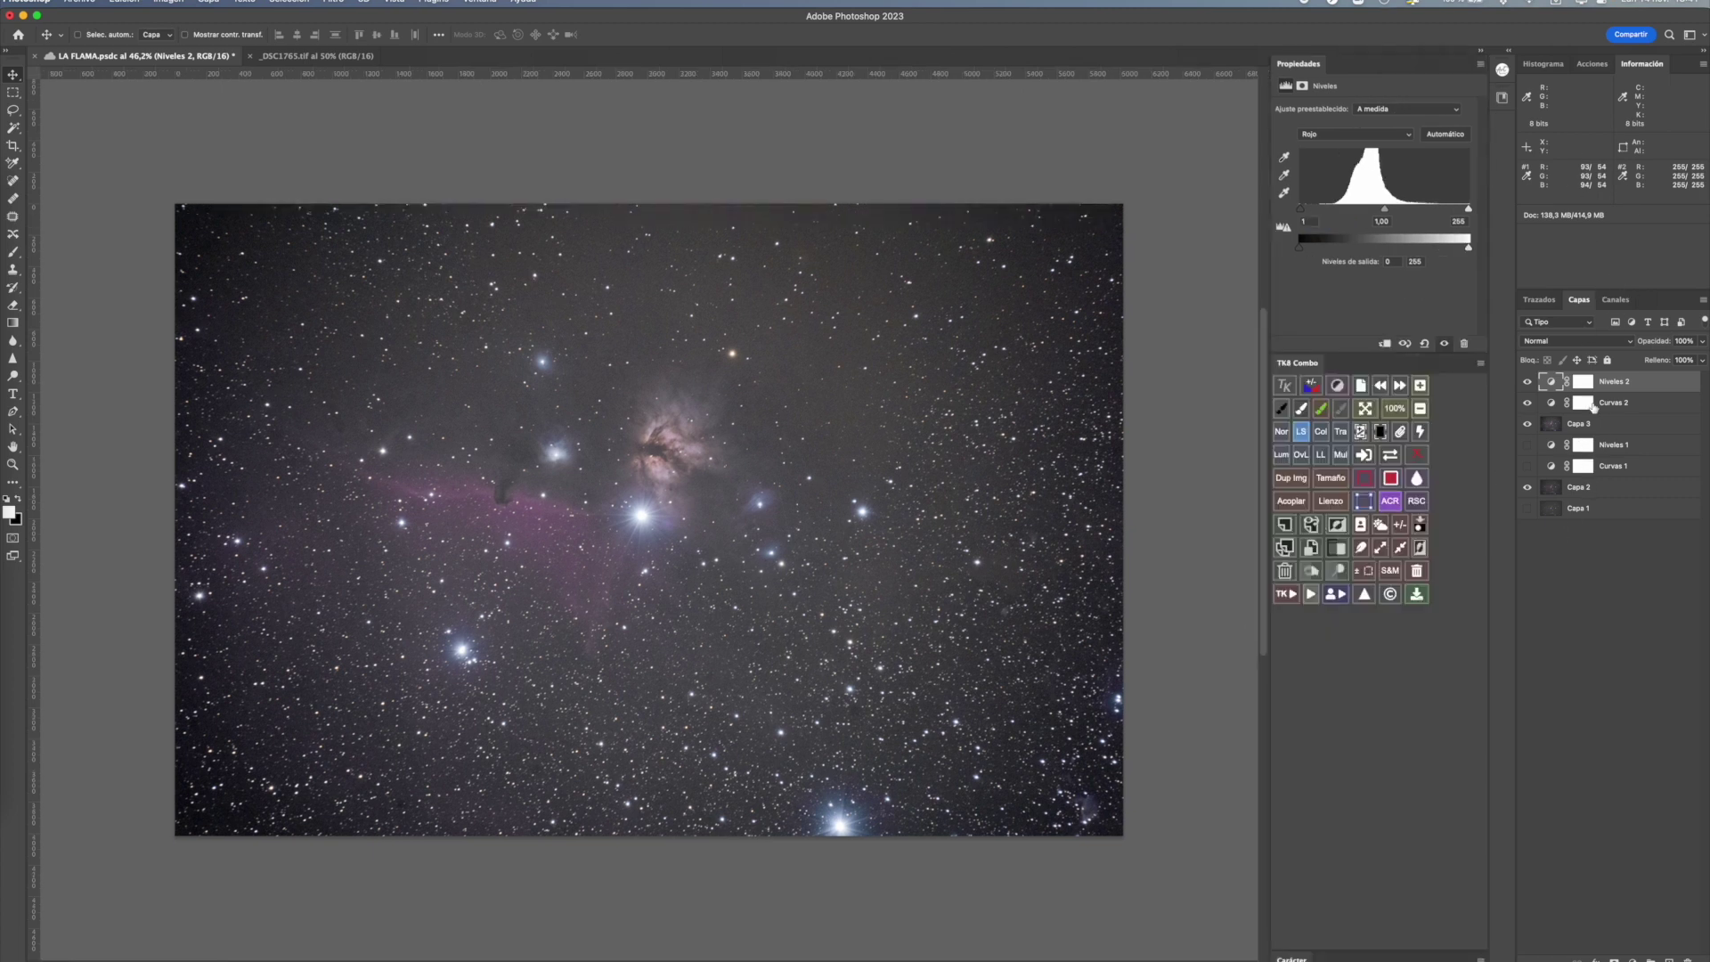
- Stamp visible layers into Capa 4 and zoom in and out to inspect the result
left_click(1311, 525)
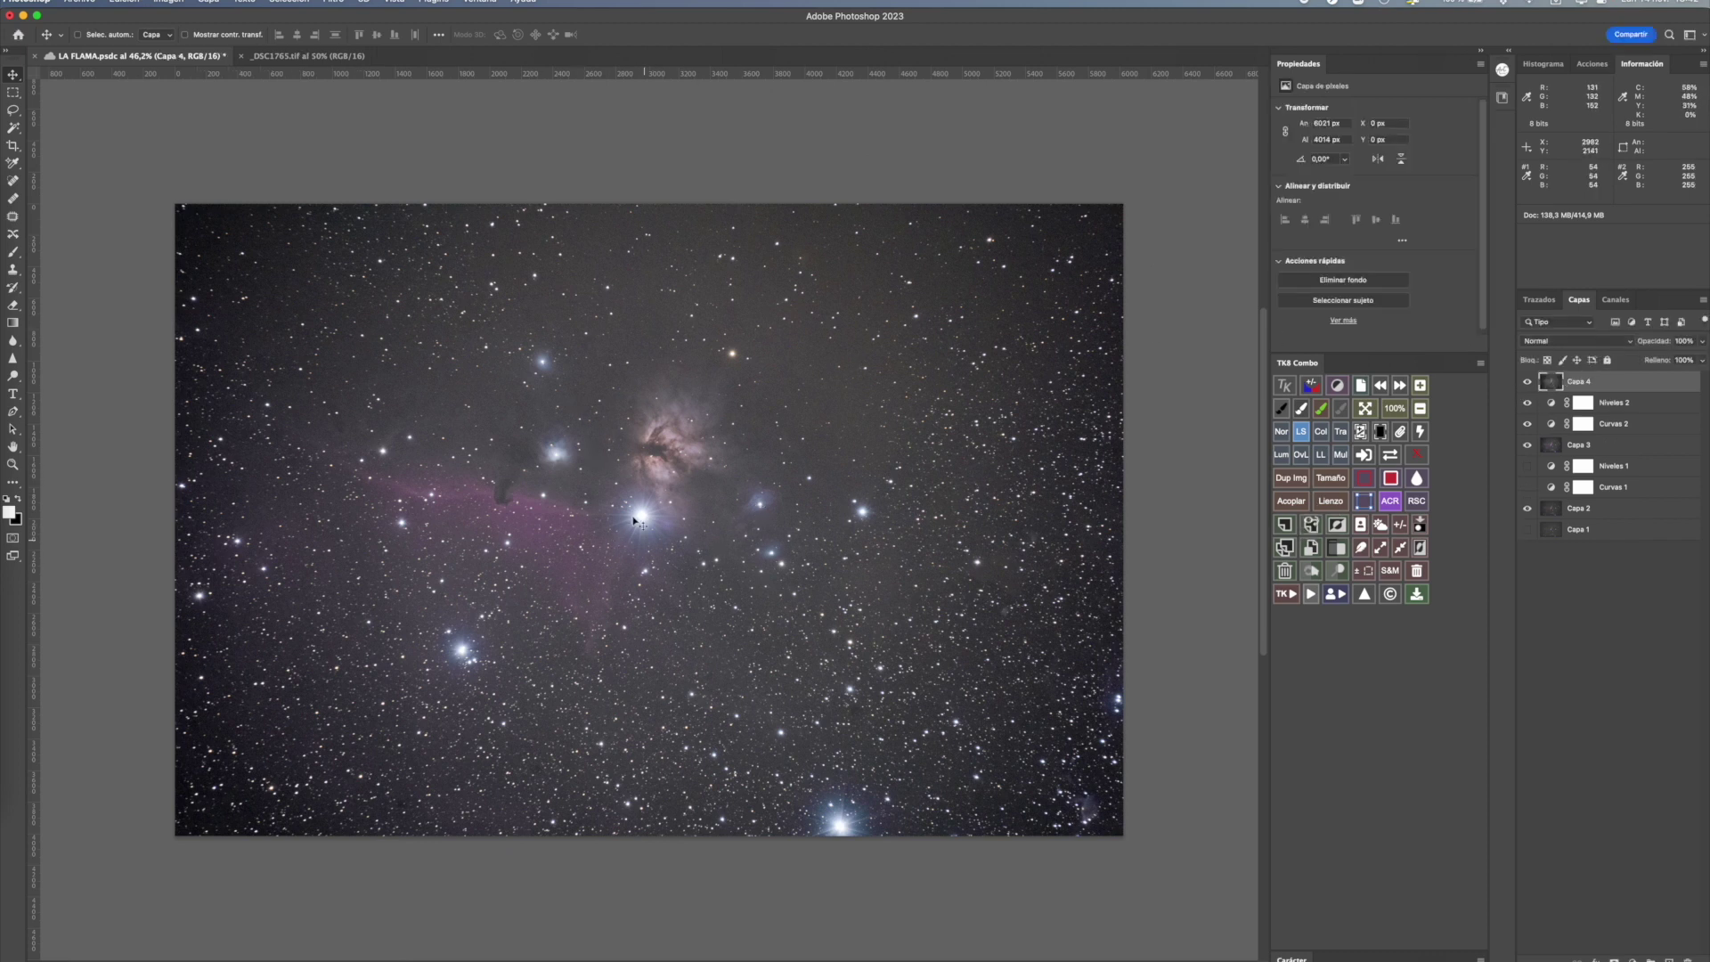
scroll(505, 480, "up", 1)
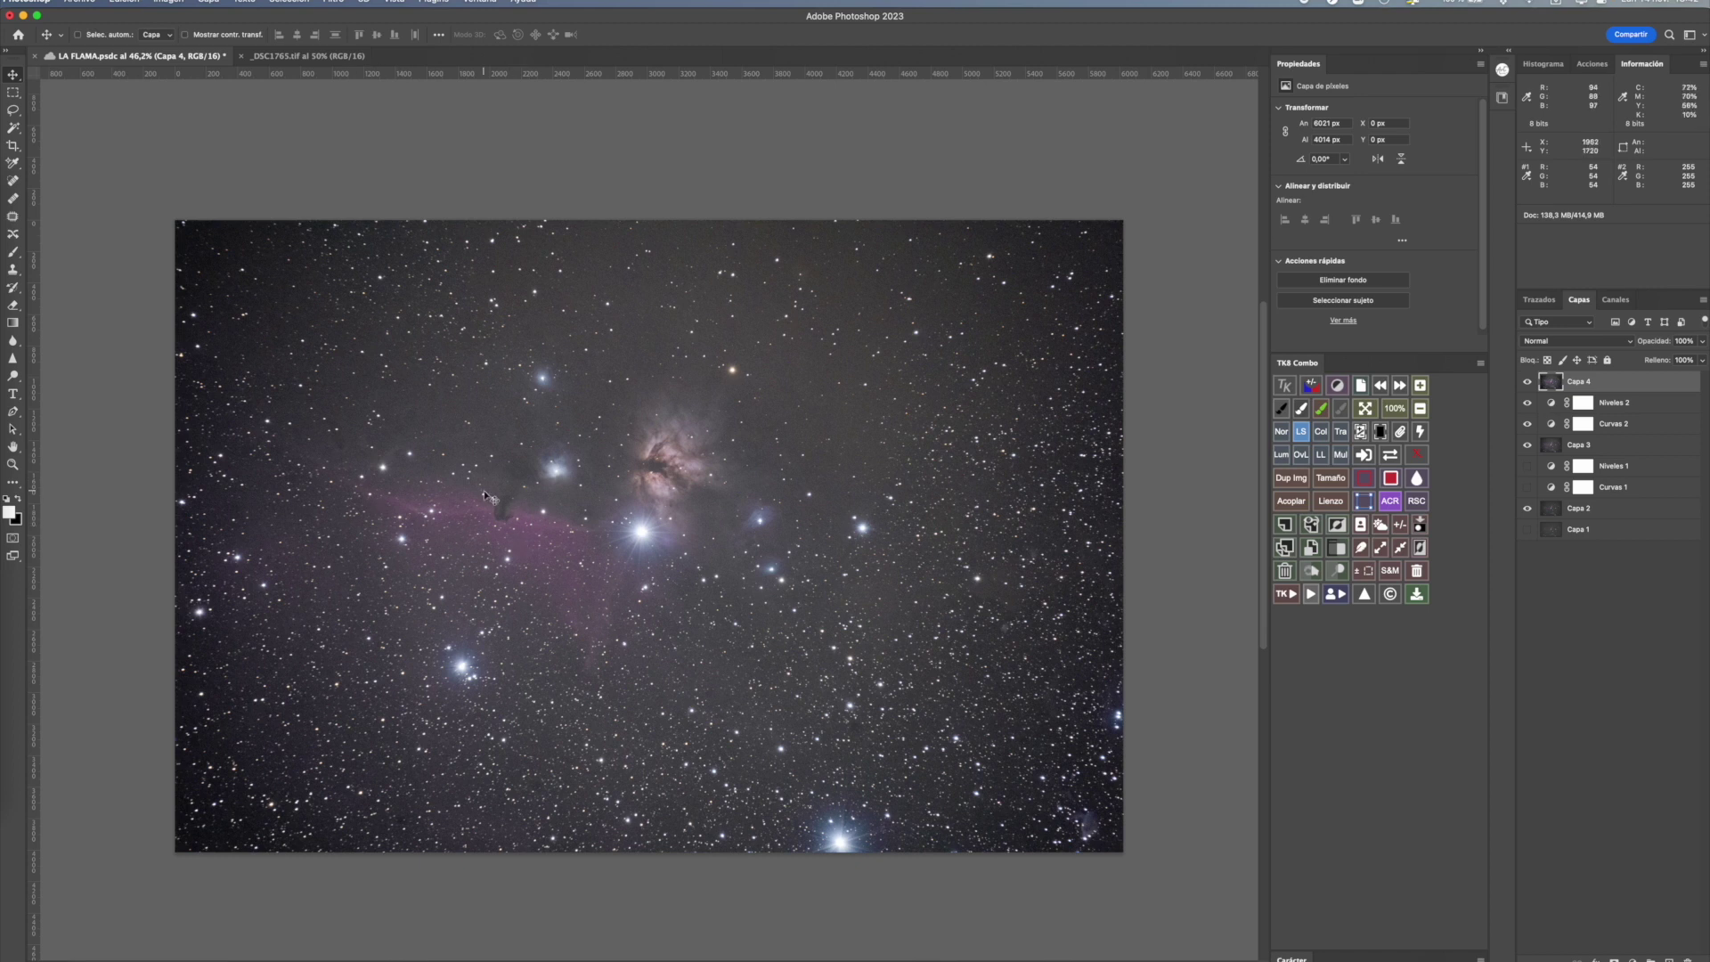
scroll(484, 495, "up", 2)
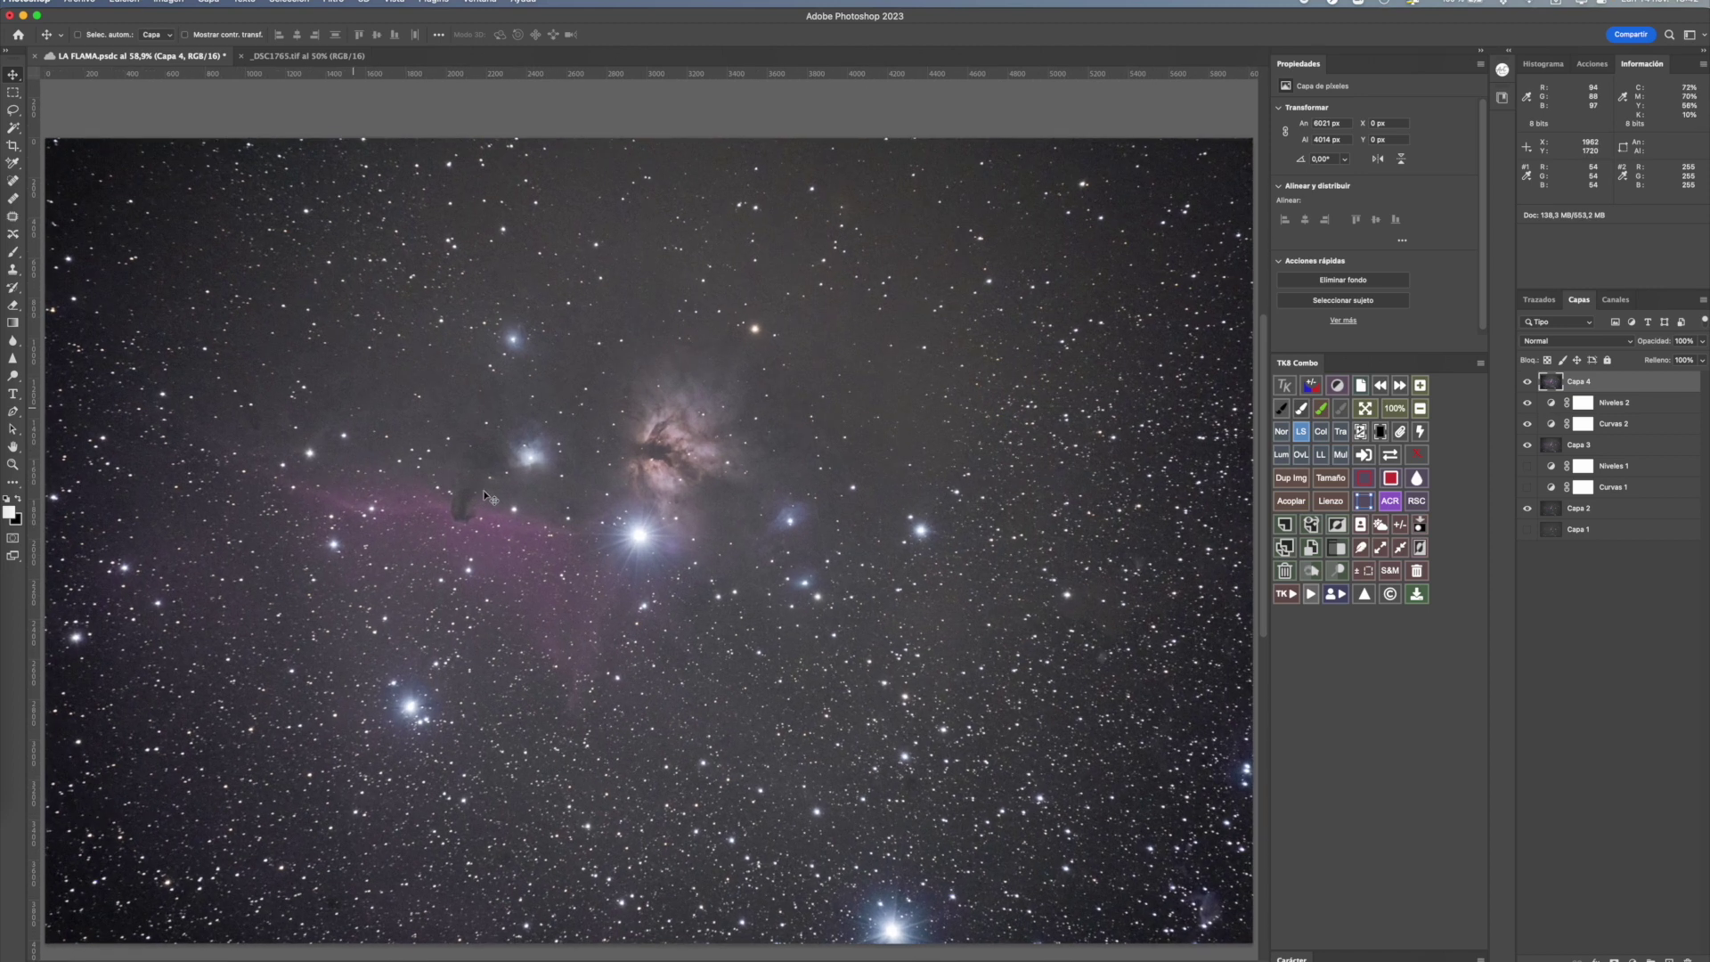
scroll(483, 495, "up", 2)
scroll(483, 495, "up", 2)
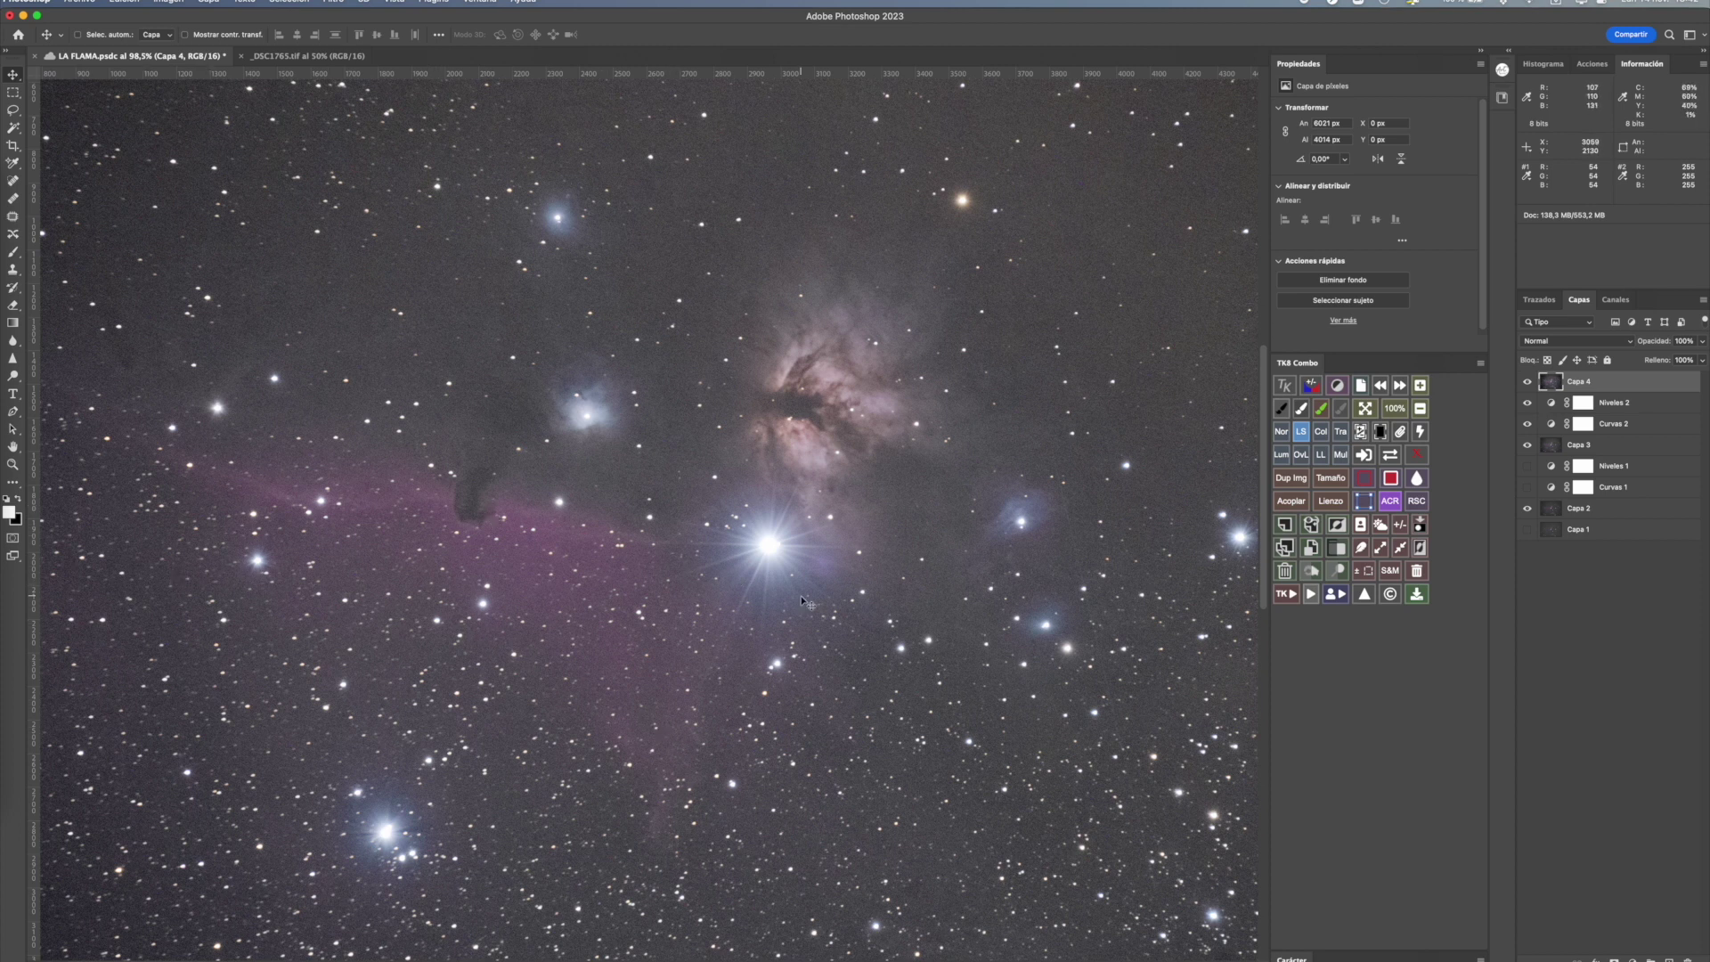
scroll(800, 595, "down", 2)
scroll(802, 603, "down", 2)
scroll(800, 602, "up", 1)
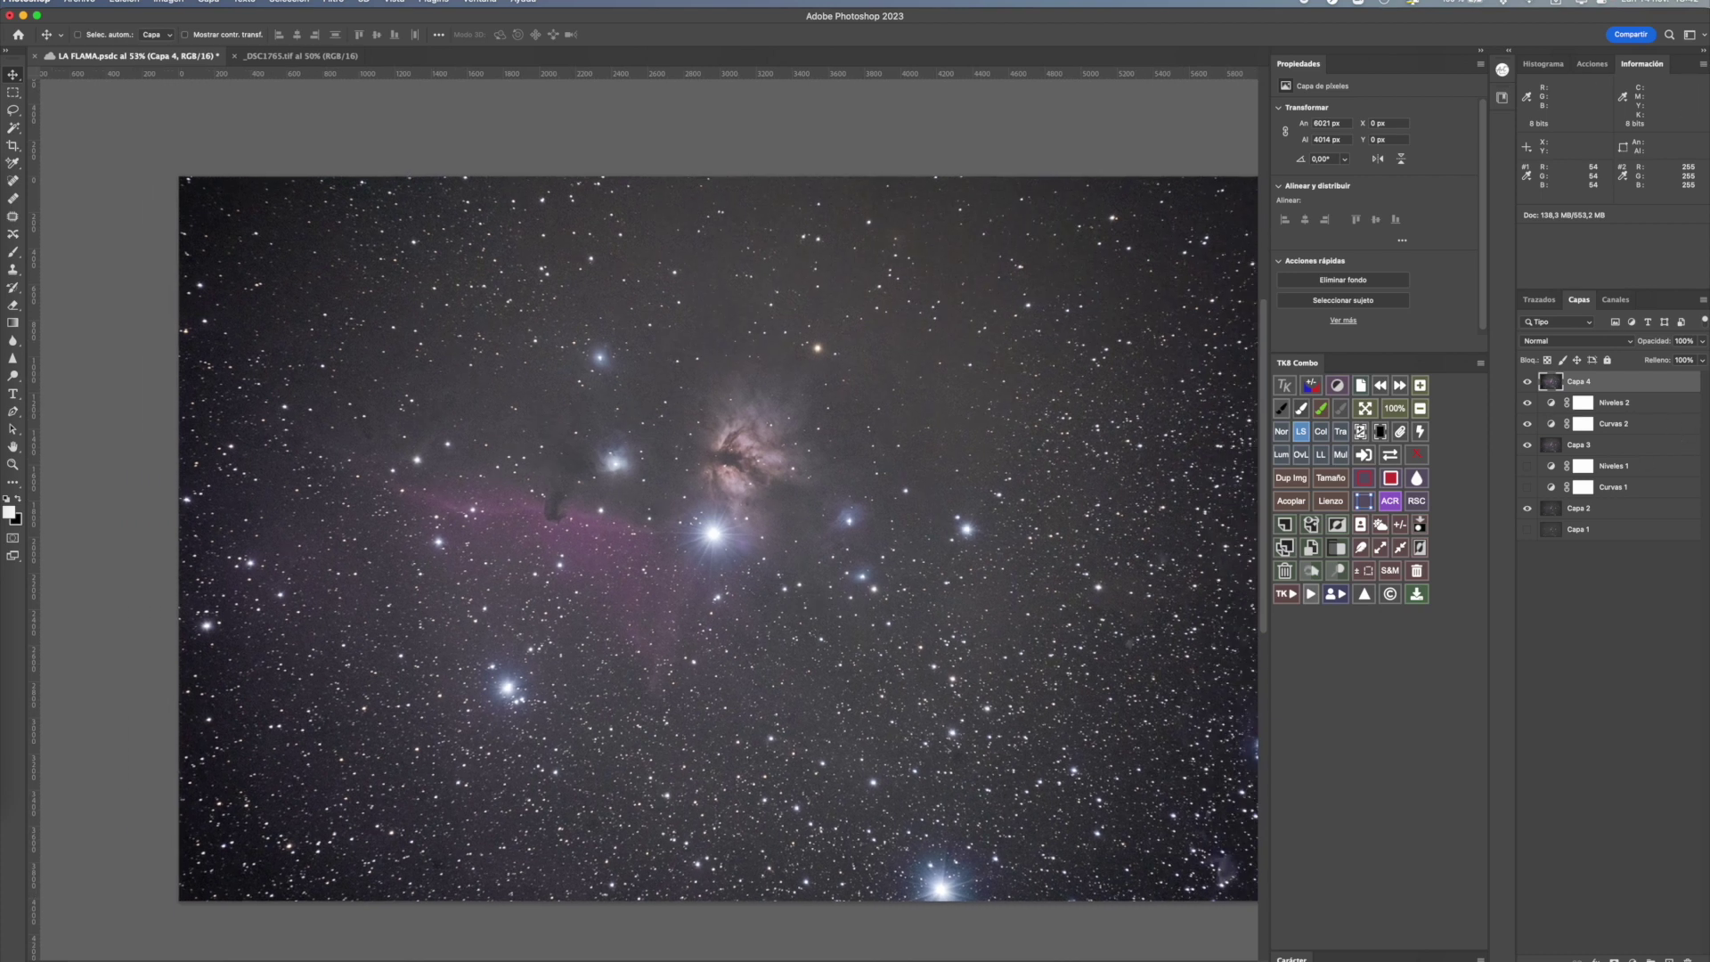
left_click(1633, 959)
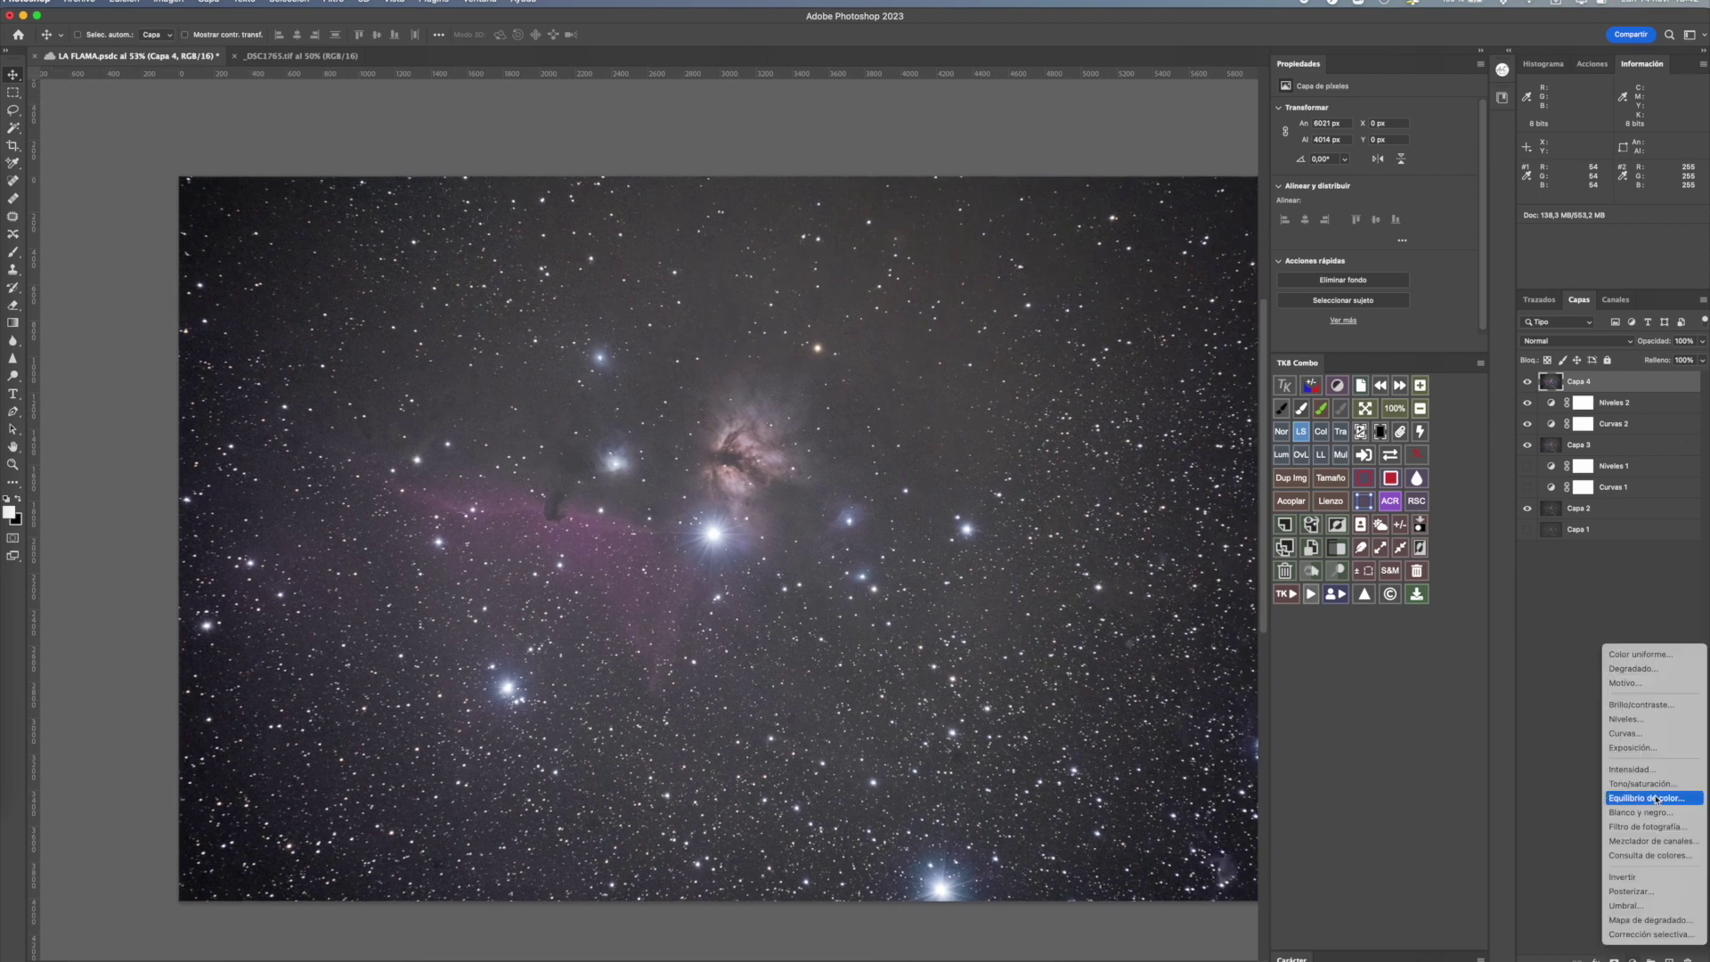
- Add Curves layer Curvas 3, lifting the curve with a shadow point and upper point to brighten
left_click(1639, 719)
key("ctrl+z")
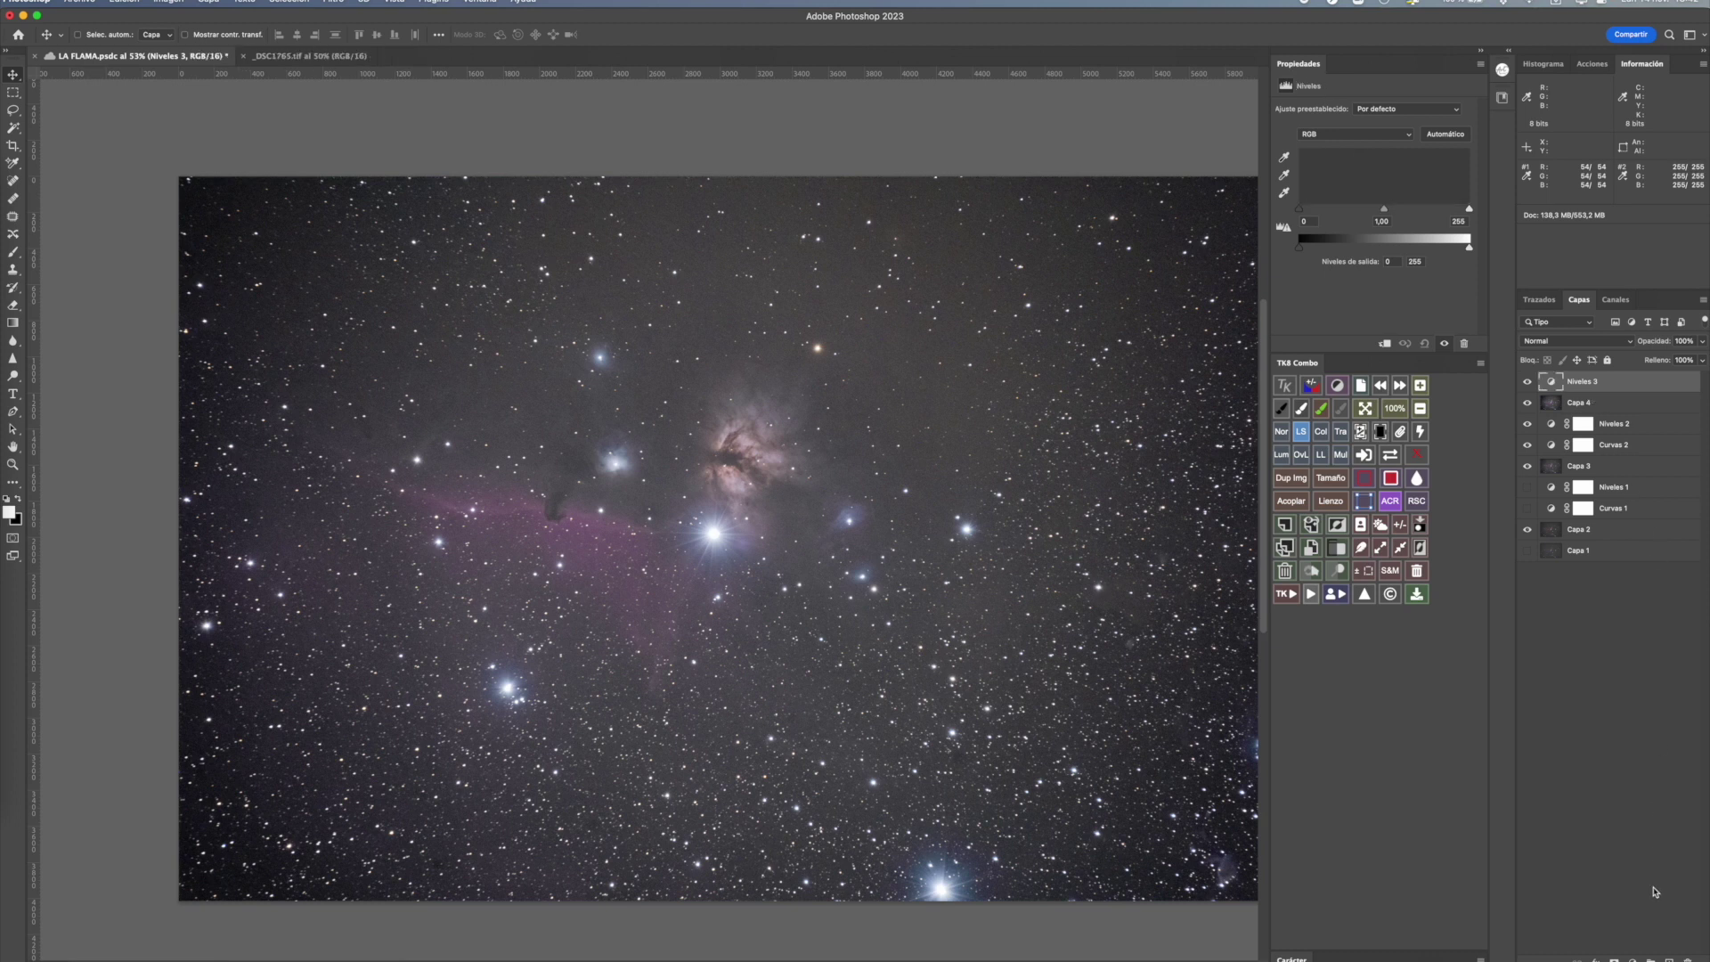
left_click(1633, 959)
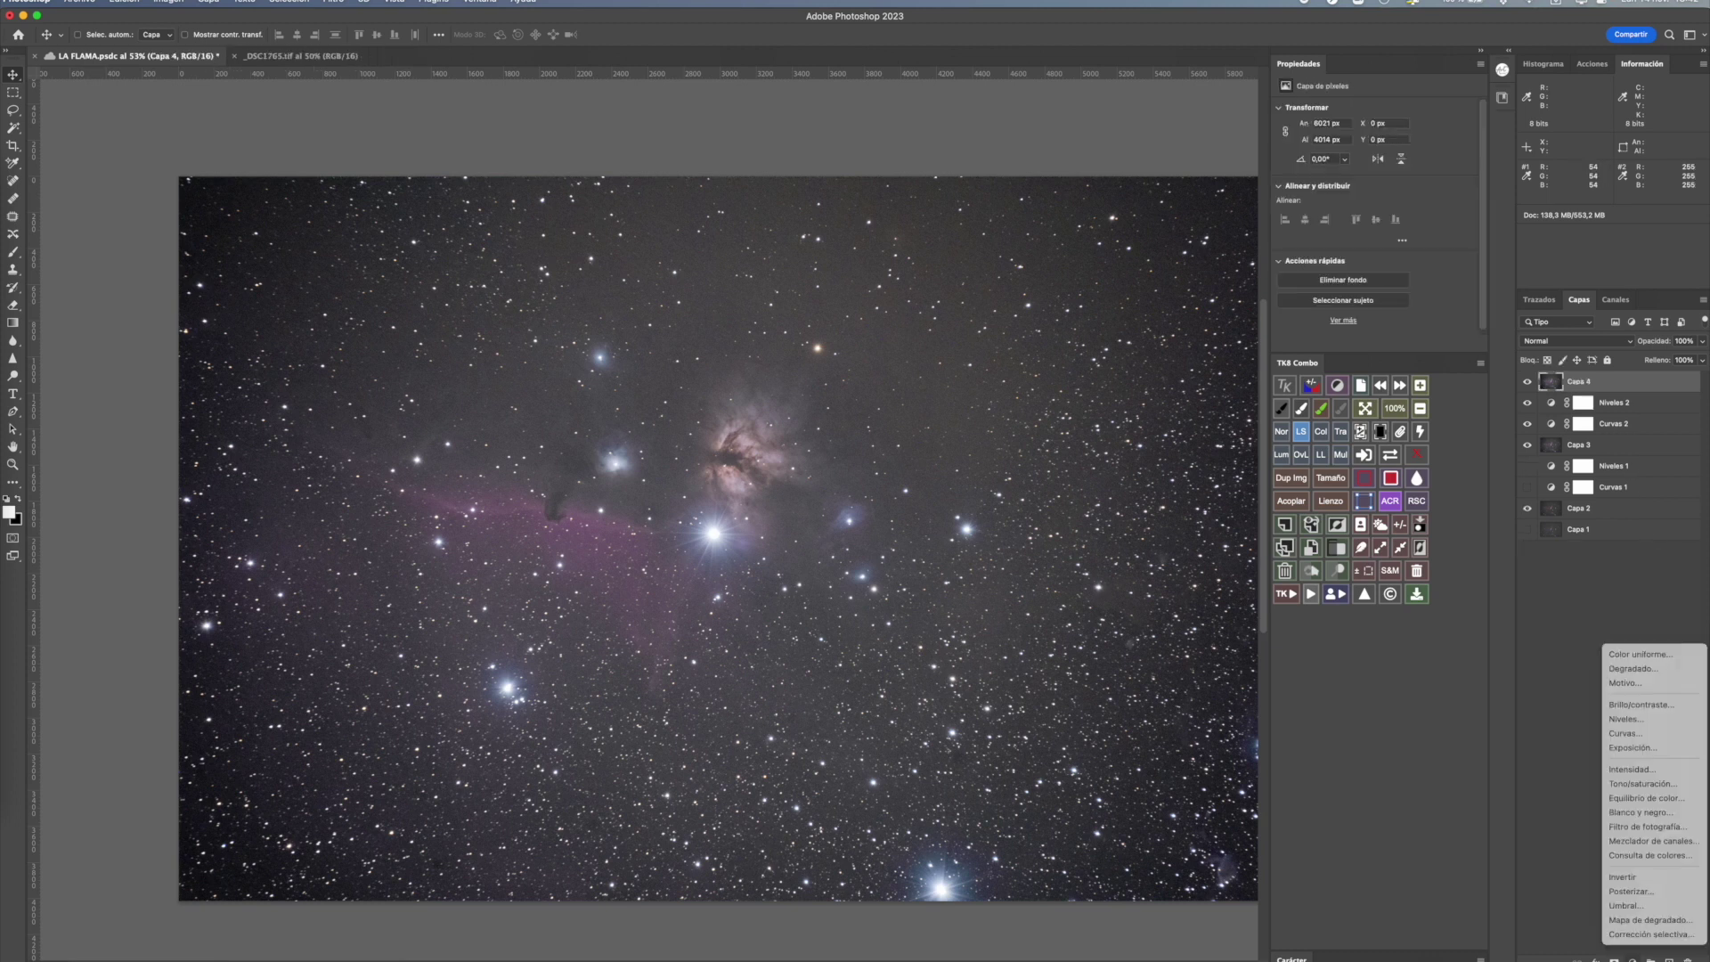
left_click(1639, 733)
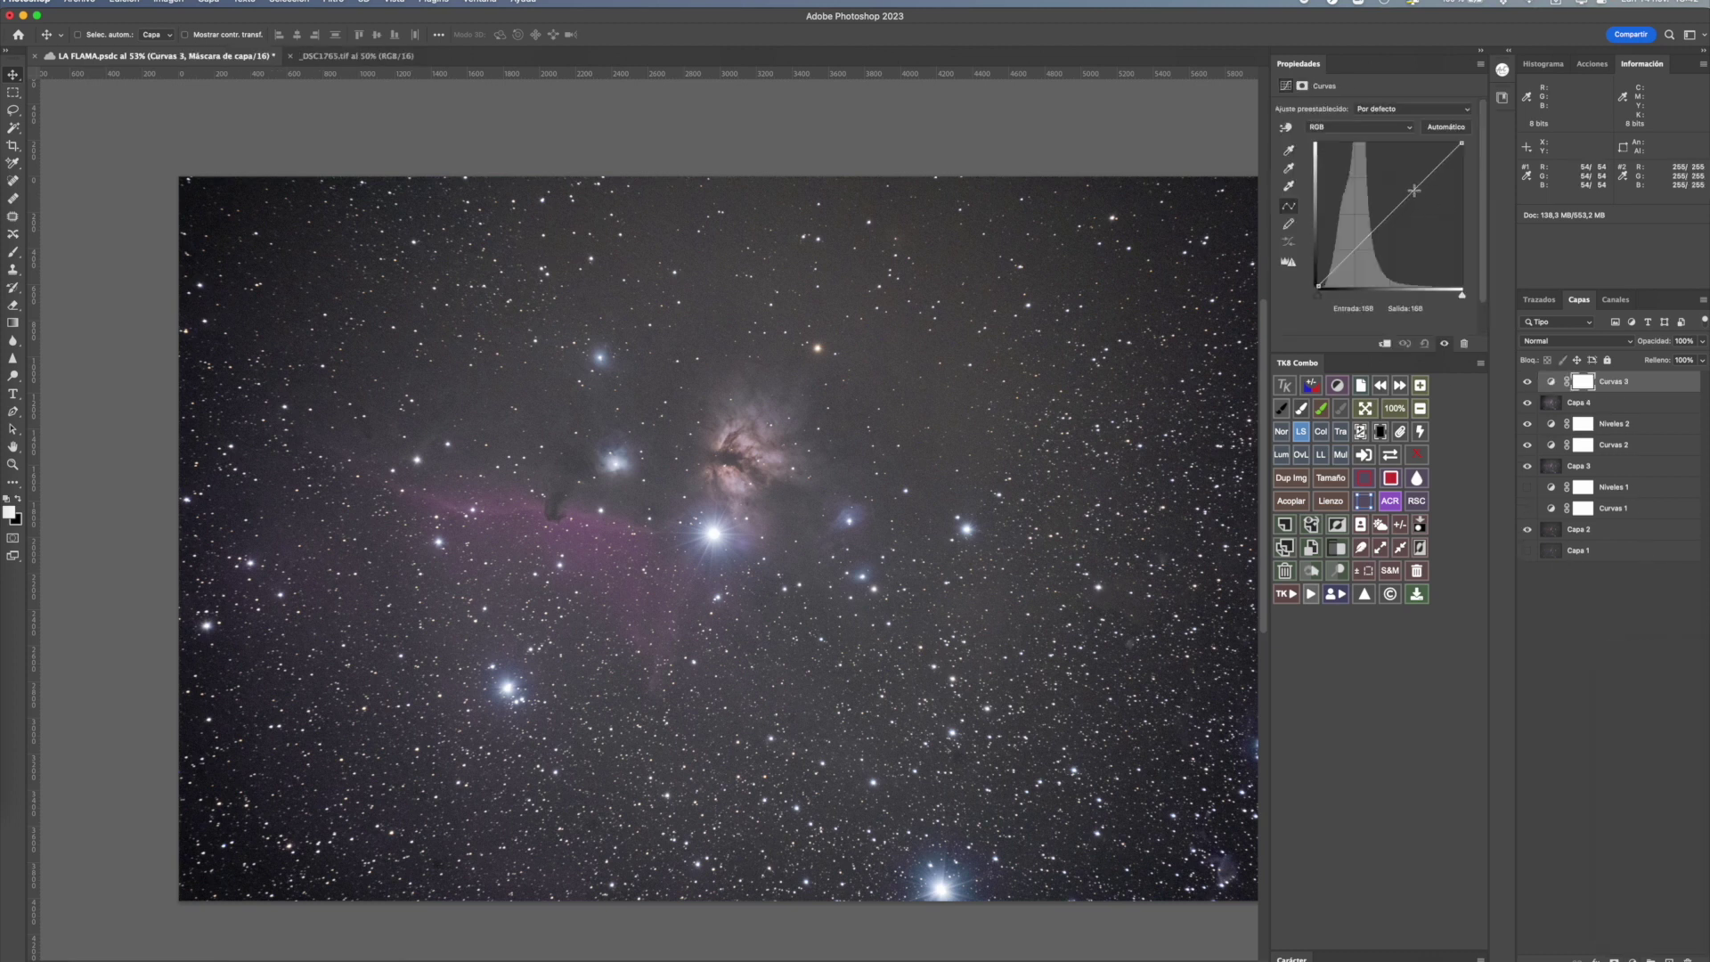
left_click_drag(1406, 182, 1406, 181)
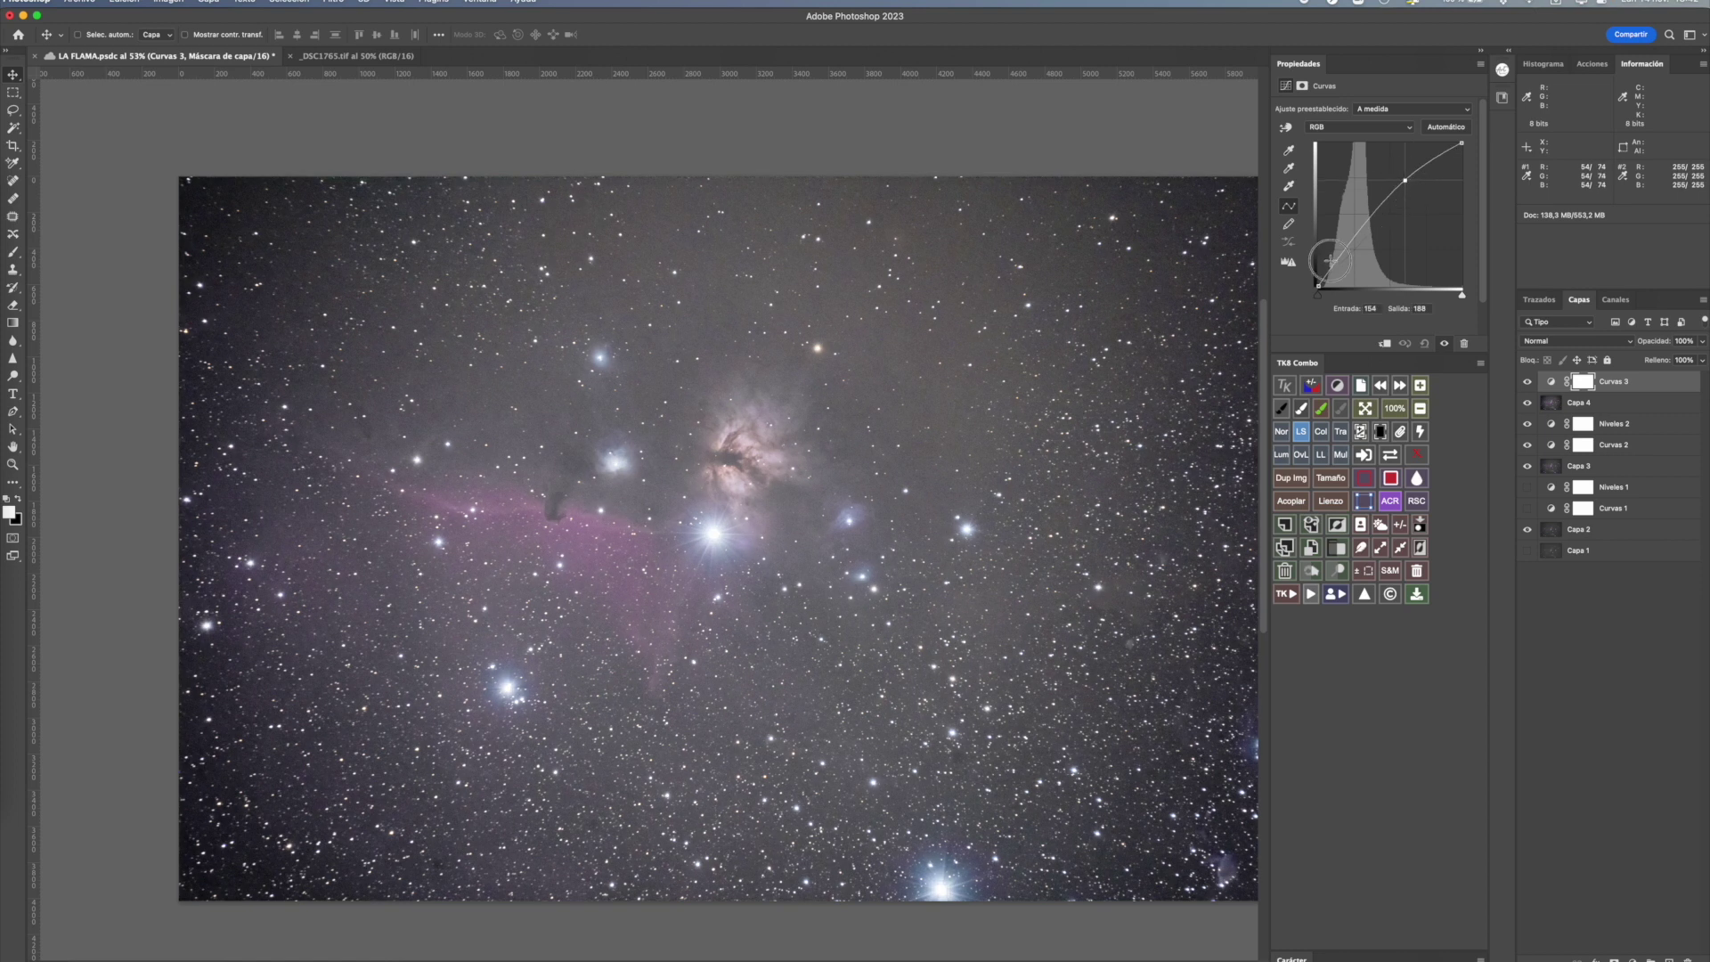
left_click_drag(1329, 271, 1330, 261)
left_click_drag(1406, 181, 1420, 163)
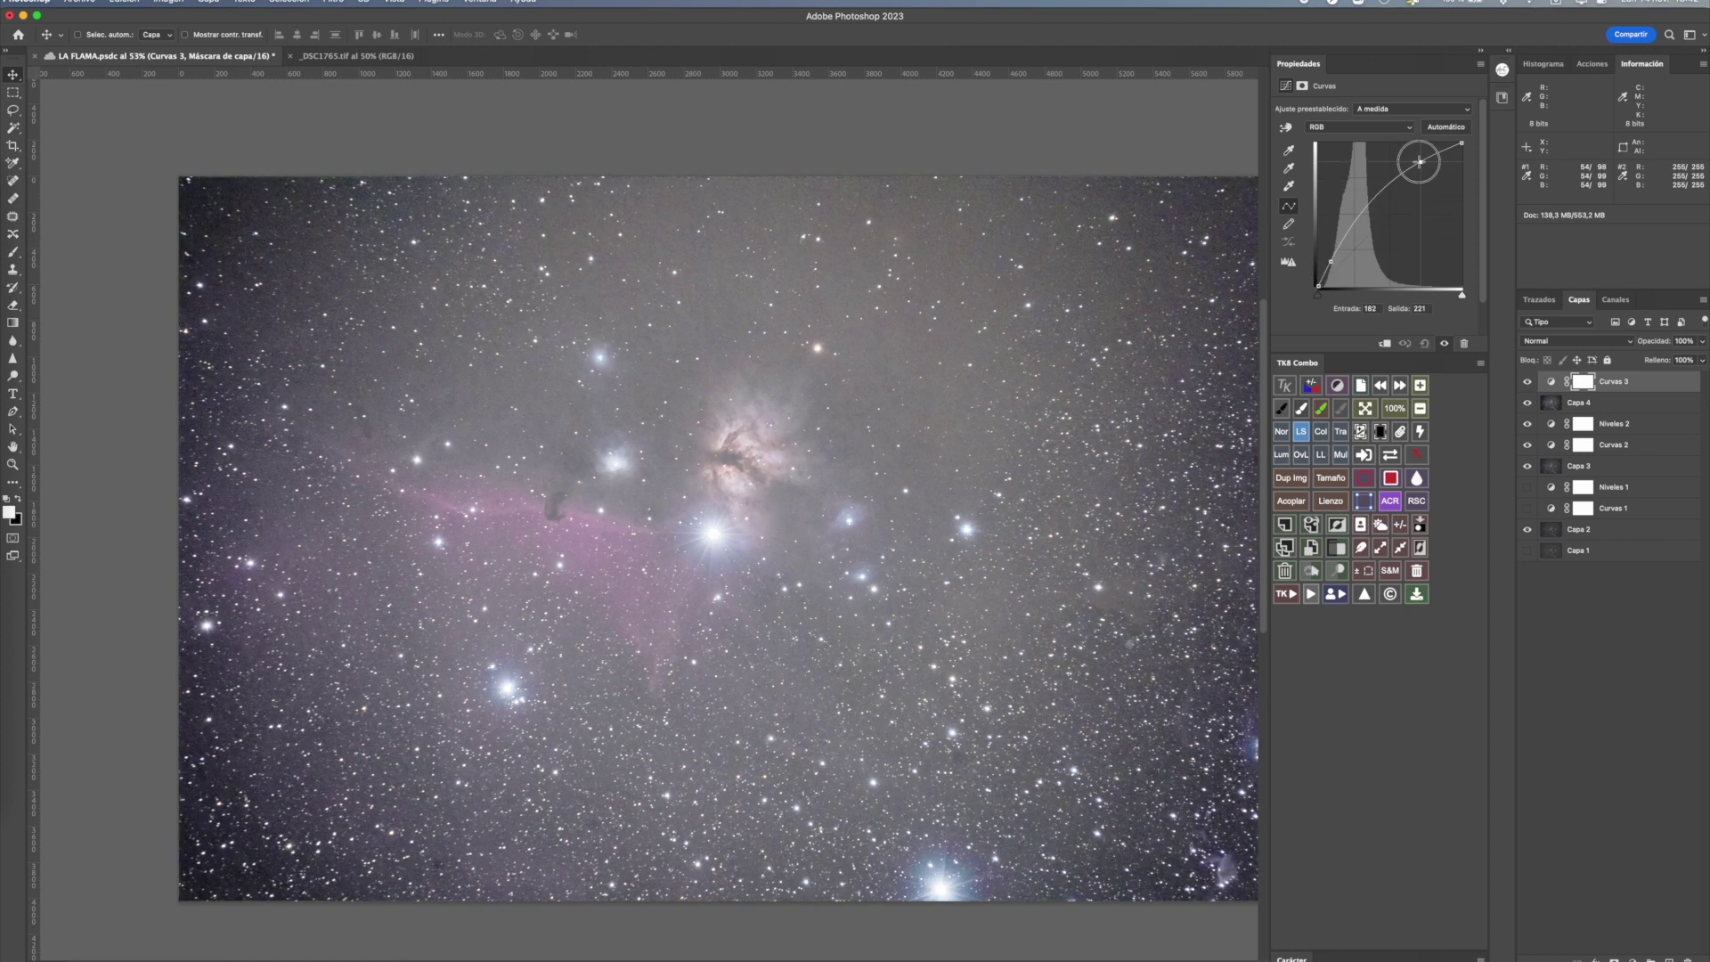
- Add Levels layer Niveles 3 with black input about 30, then stamp visible layers into Capa 5
left_click(1633, 958)
left_click(1624, 718)
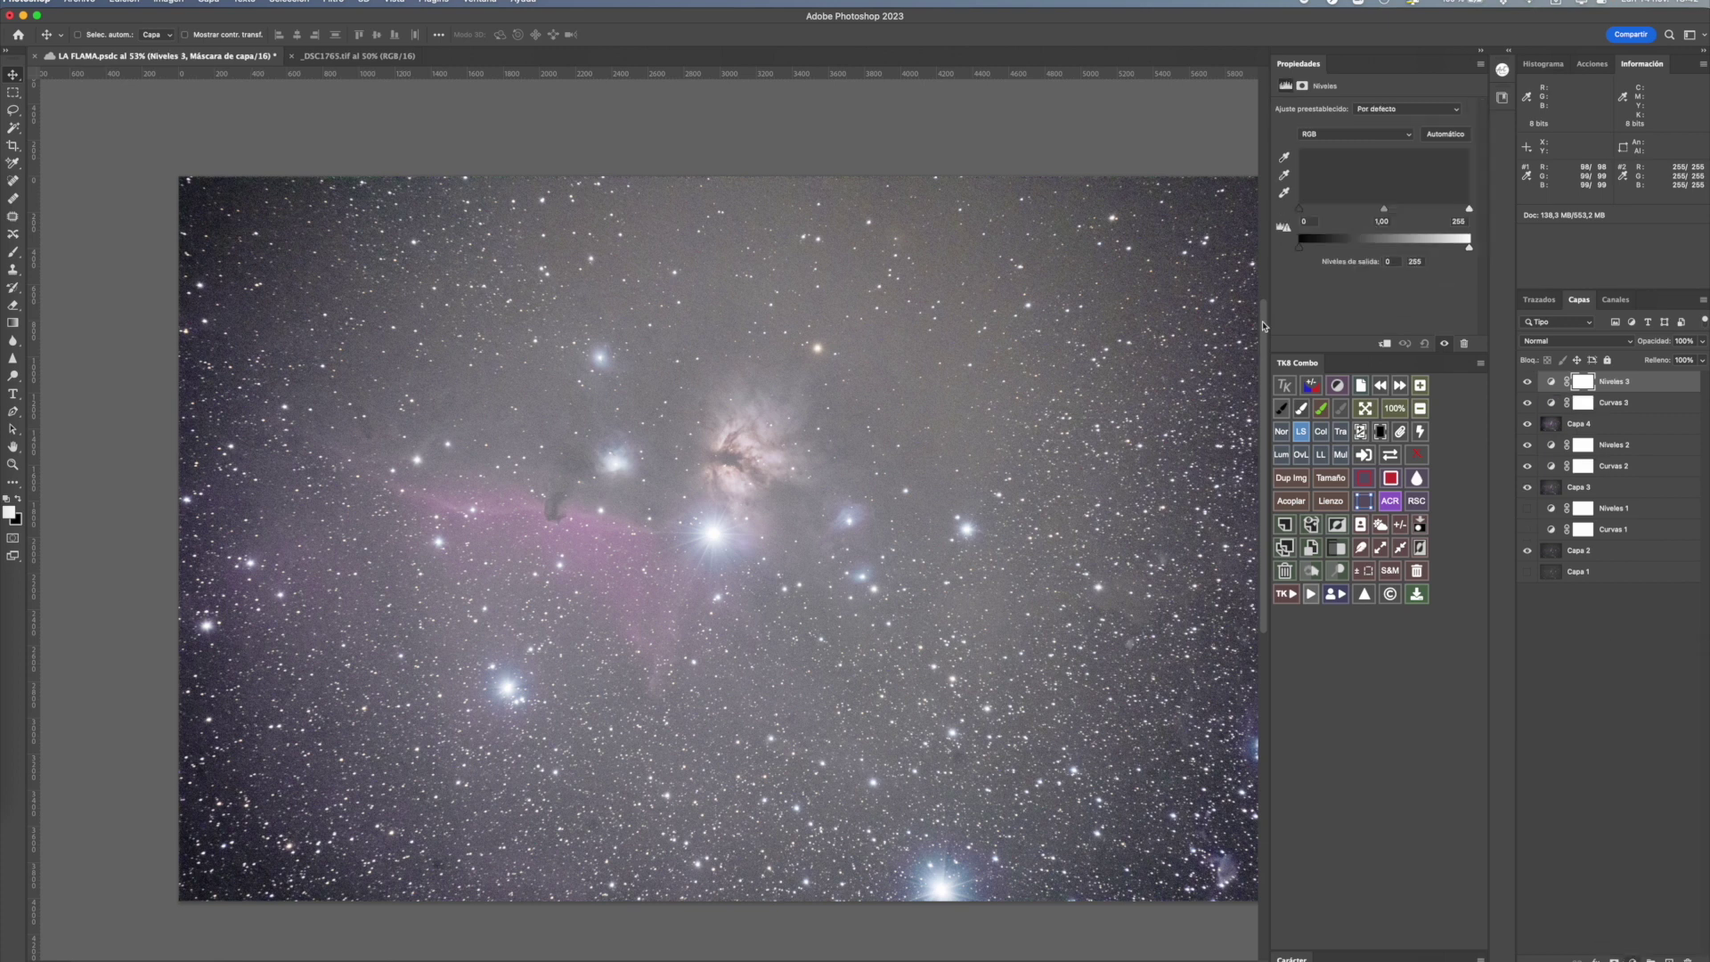
left_click_drag(1300, 208, 1324, 211)
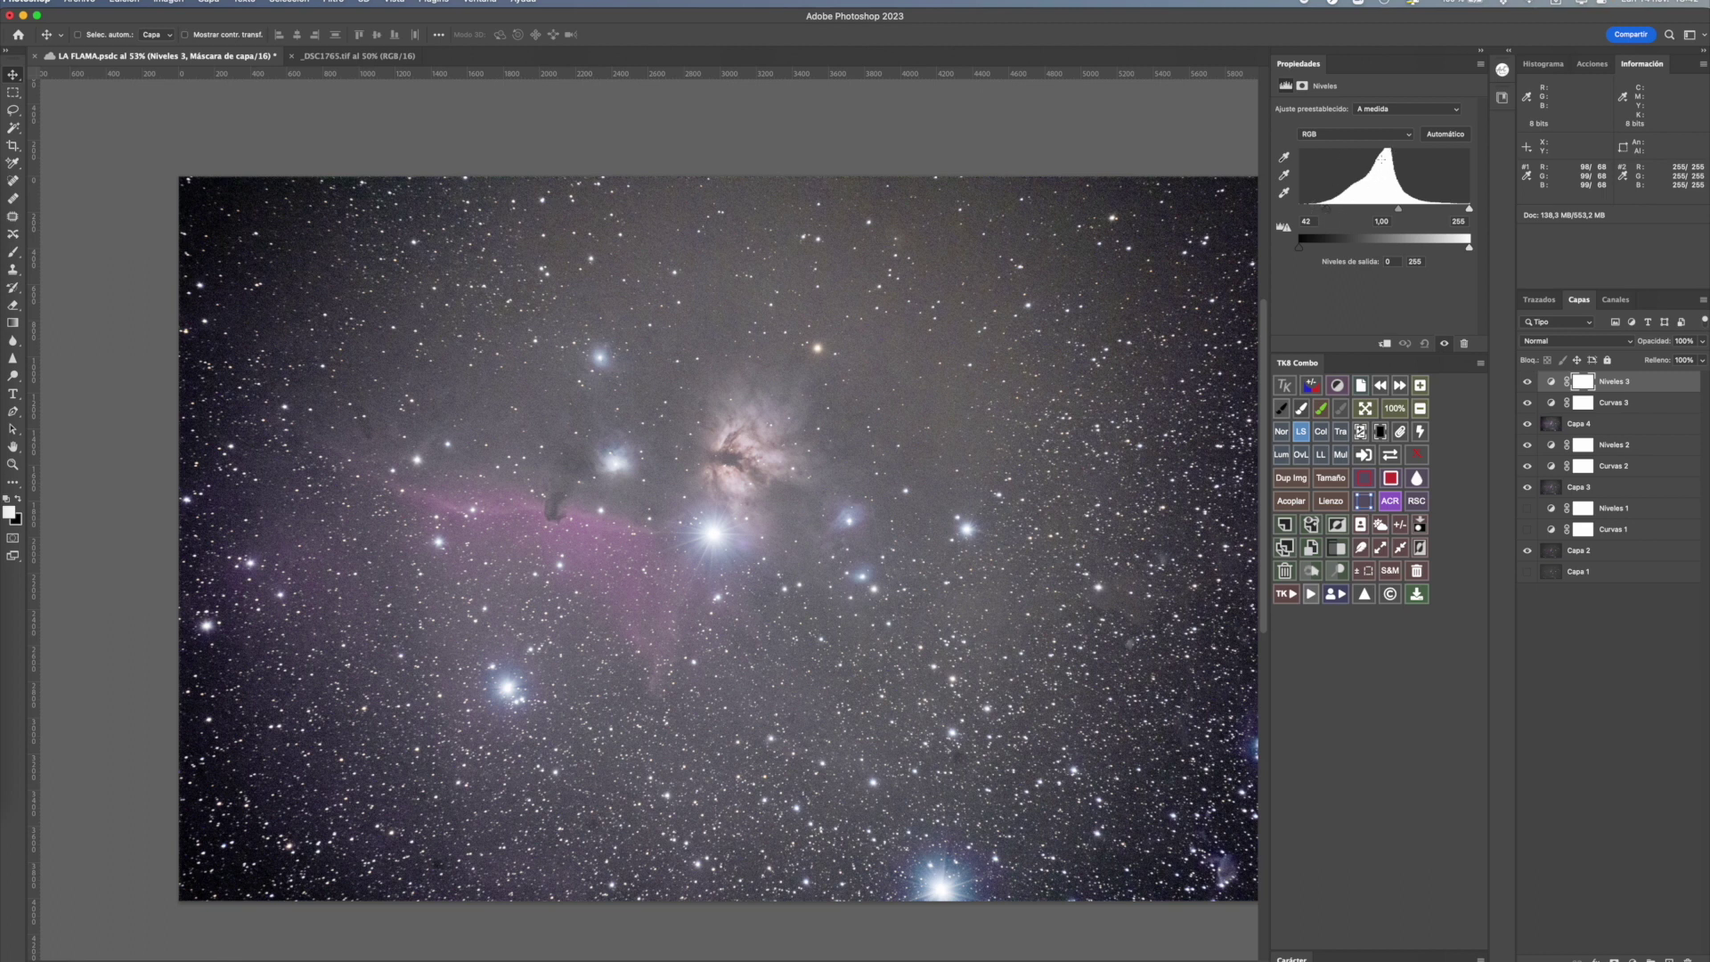
left_click(1328, 211)
left_click_drag(1327, 209, 1320, 211)
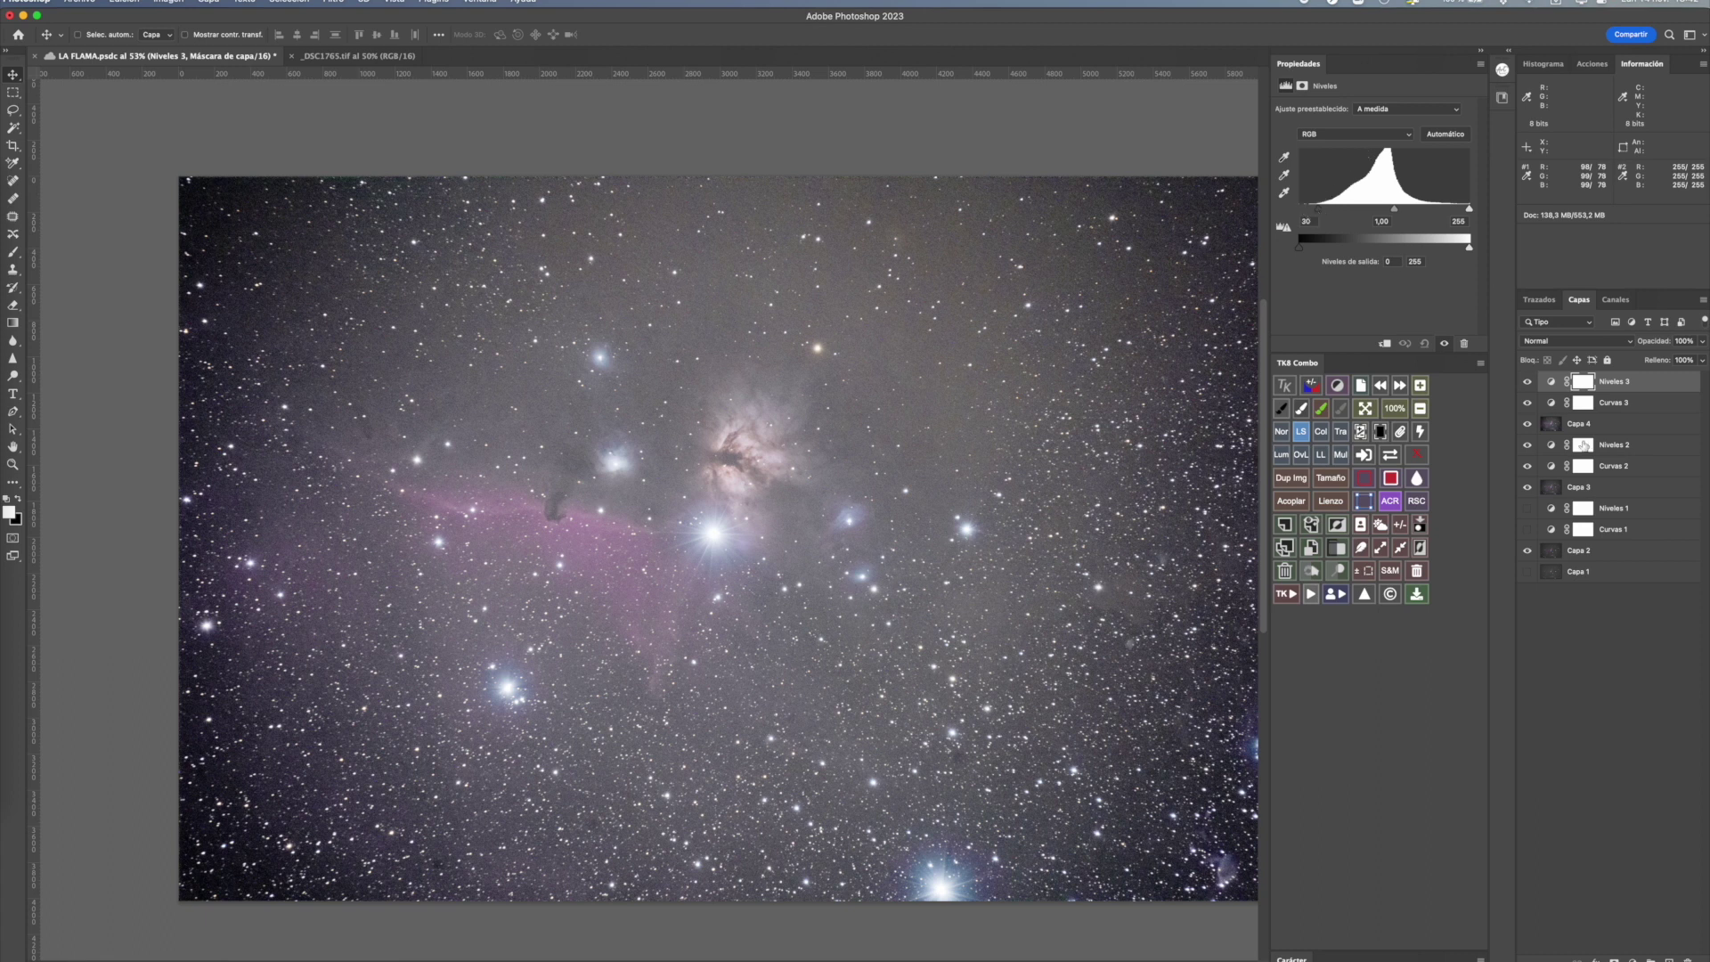
left_click(1311, 523)
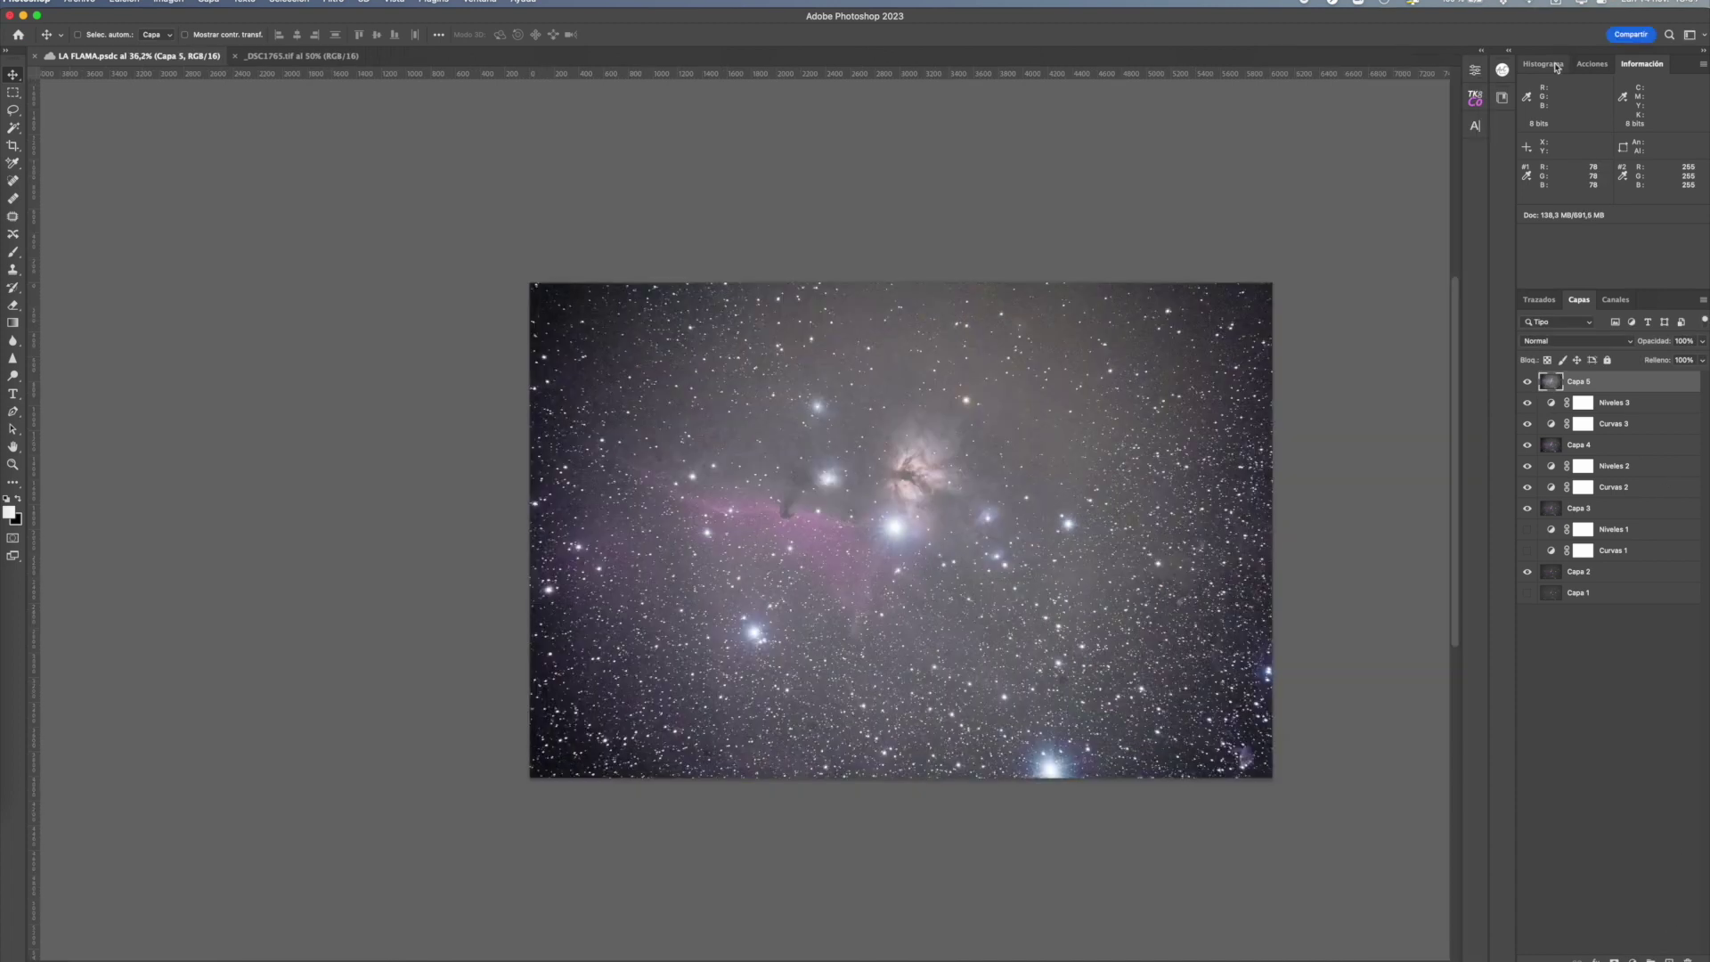
- Show the Histogram panel and add Levels layer Niveles 4 with black input 30 and gamma 1,04
left_click(1557, 66)
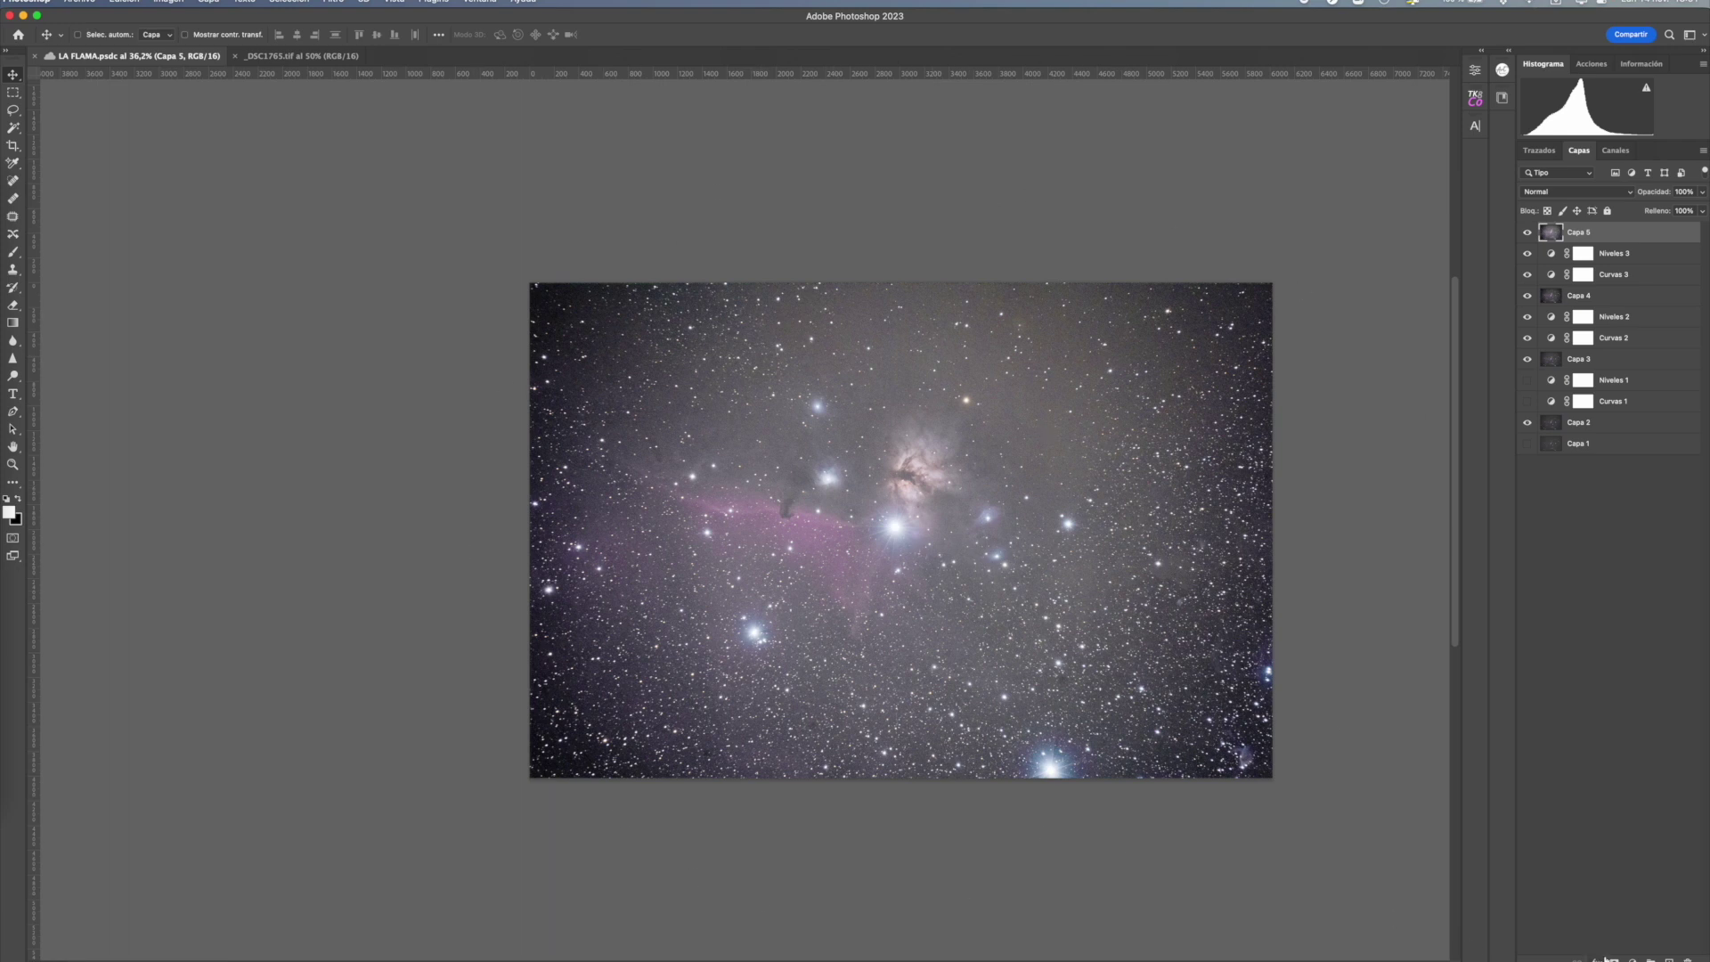
left_click(1634, 959)
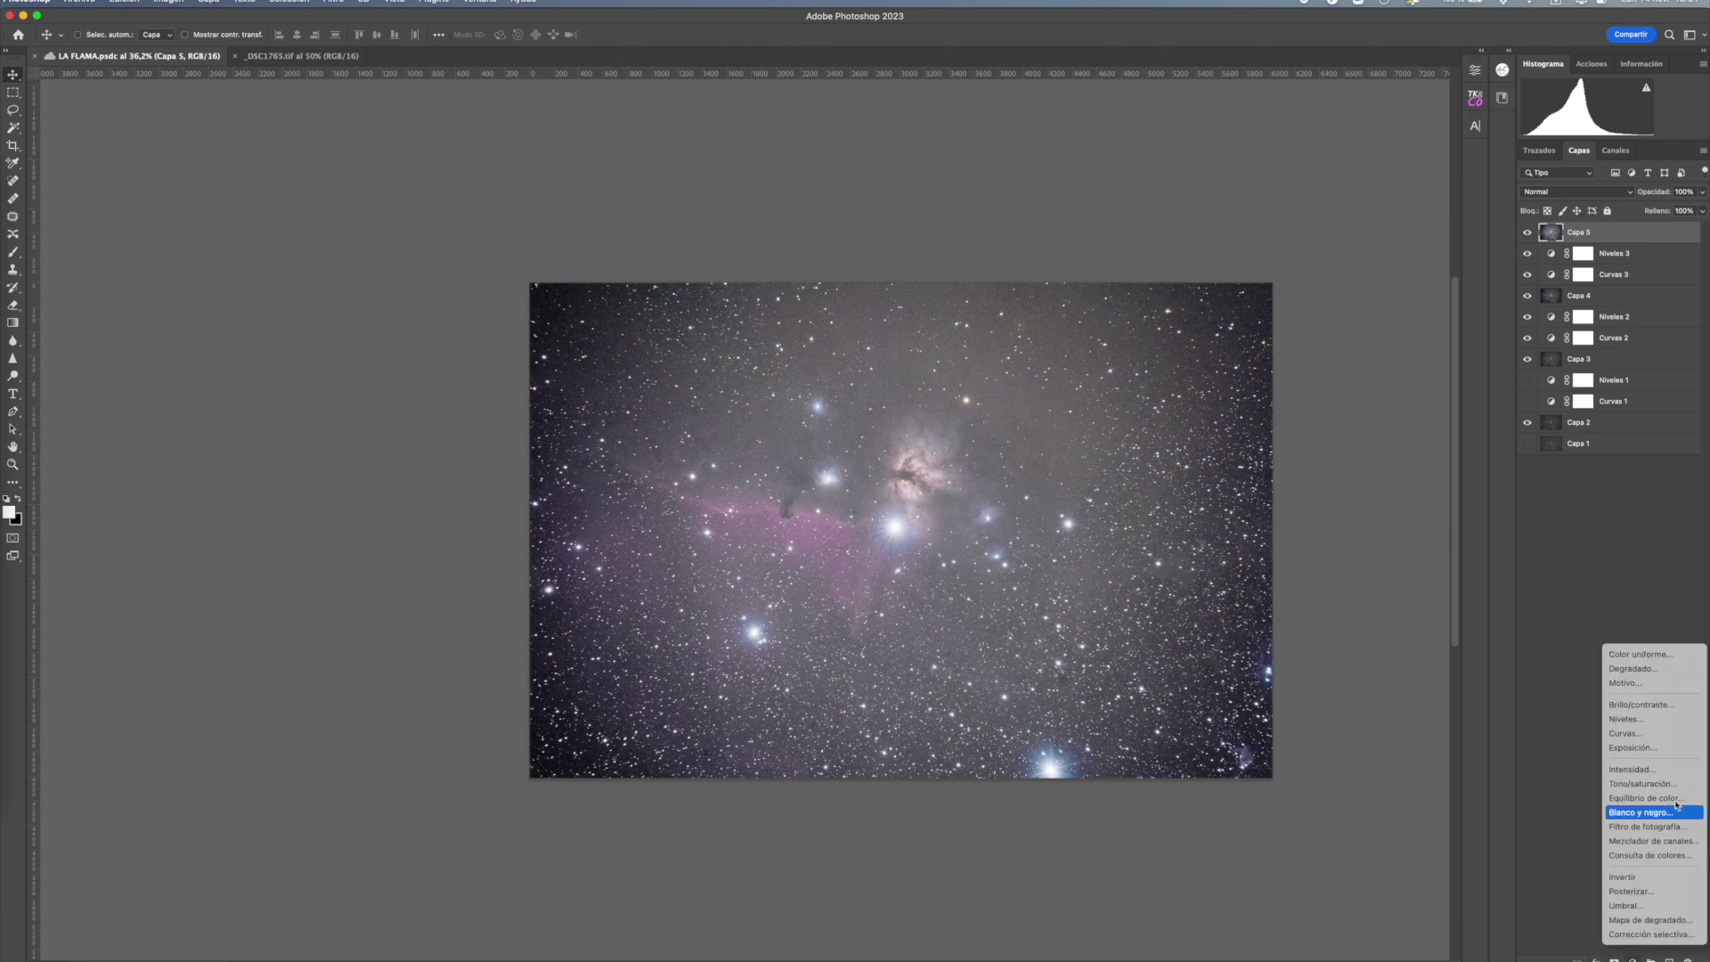
left_click(1671, 721)
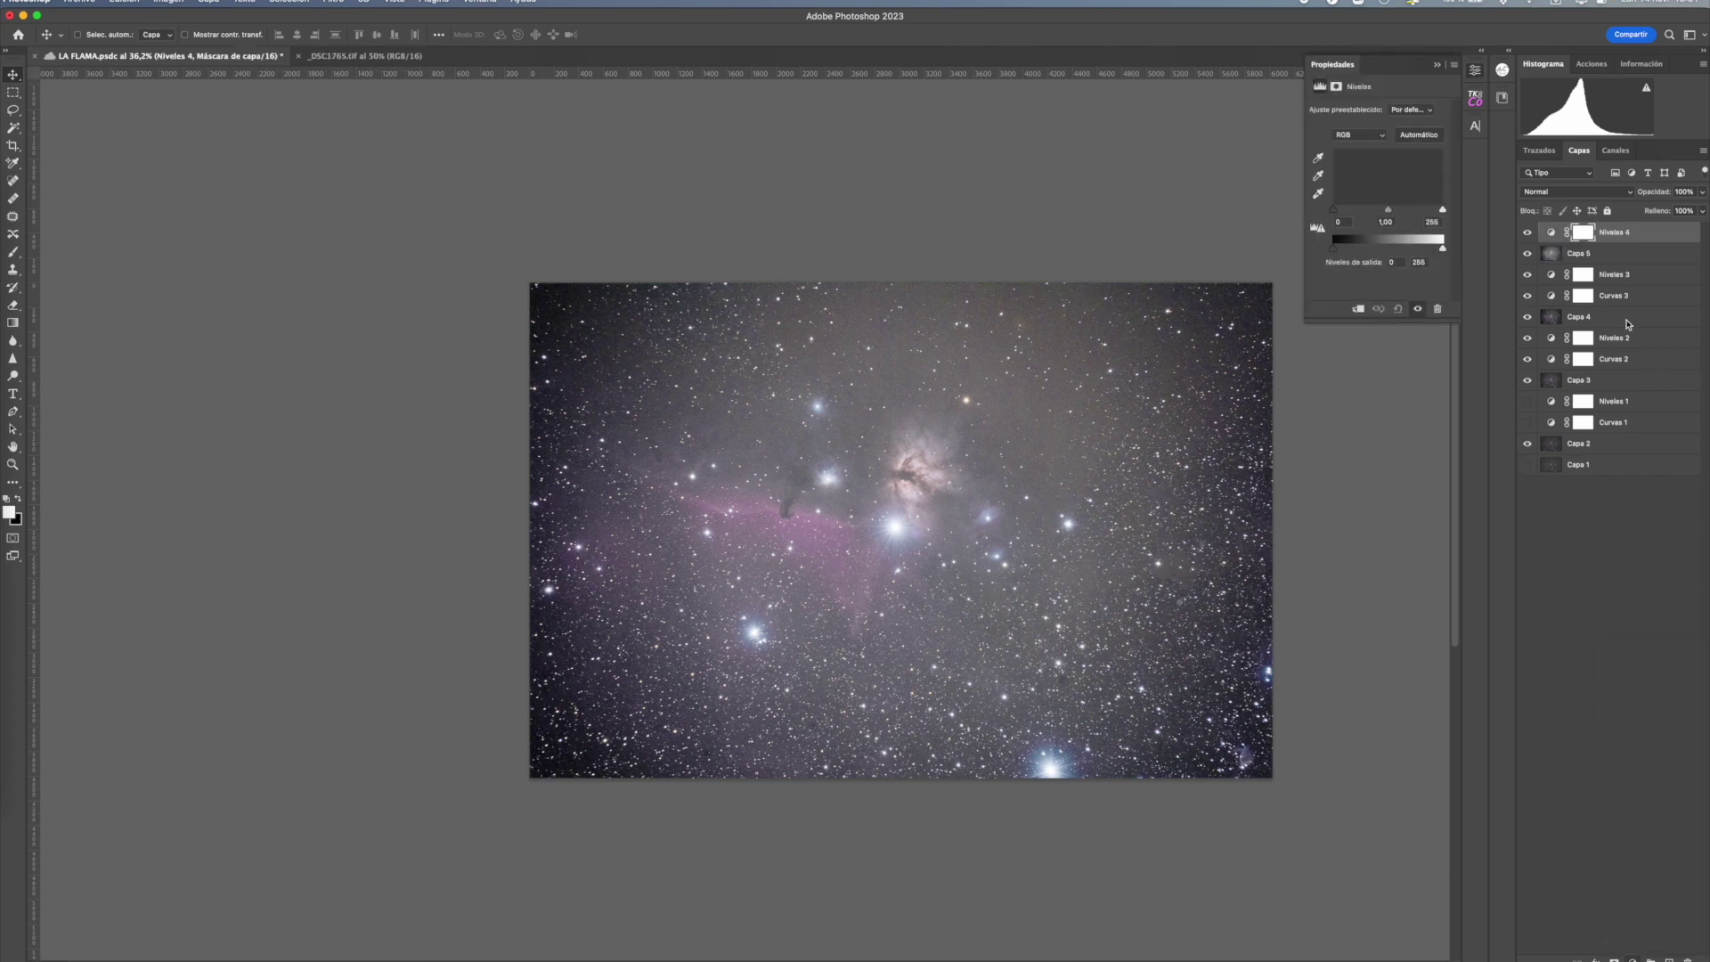
mouse_move(1334, 210)
left_mouse_down()
mouse_move(1399, 212)
mouse_move(1378, 214)
left_mouse_up()
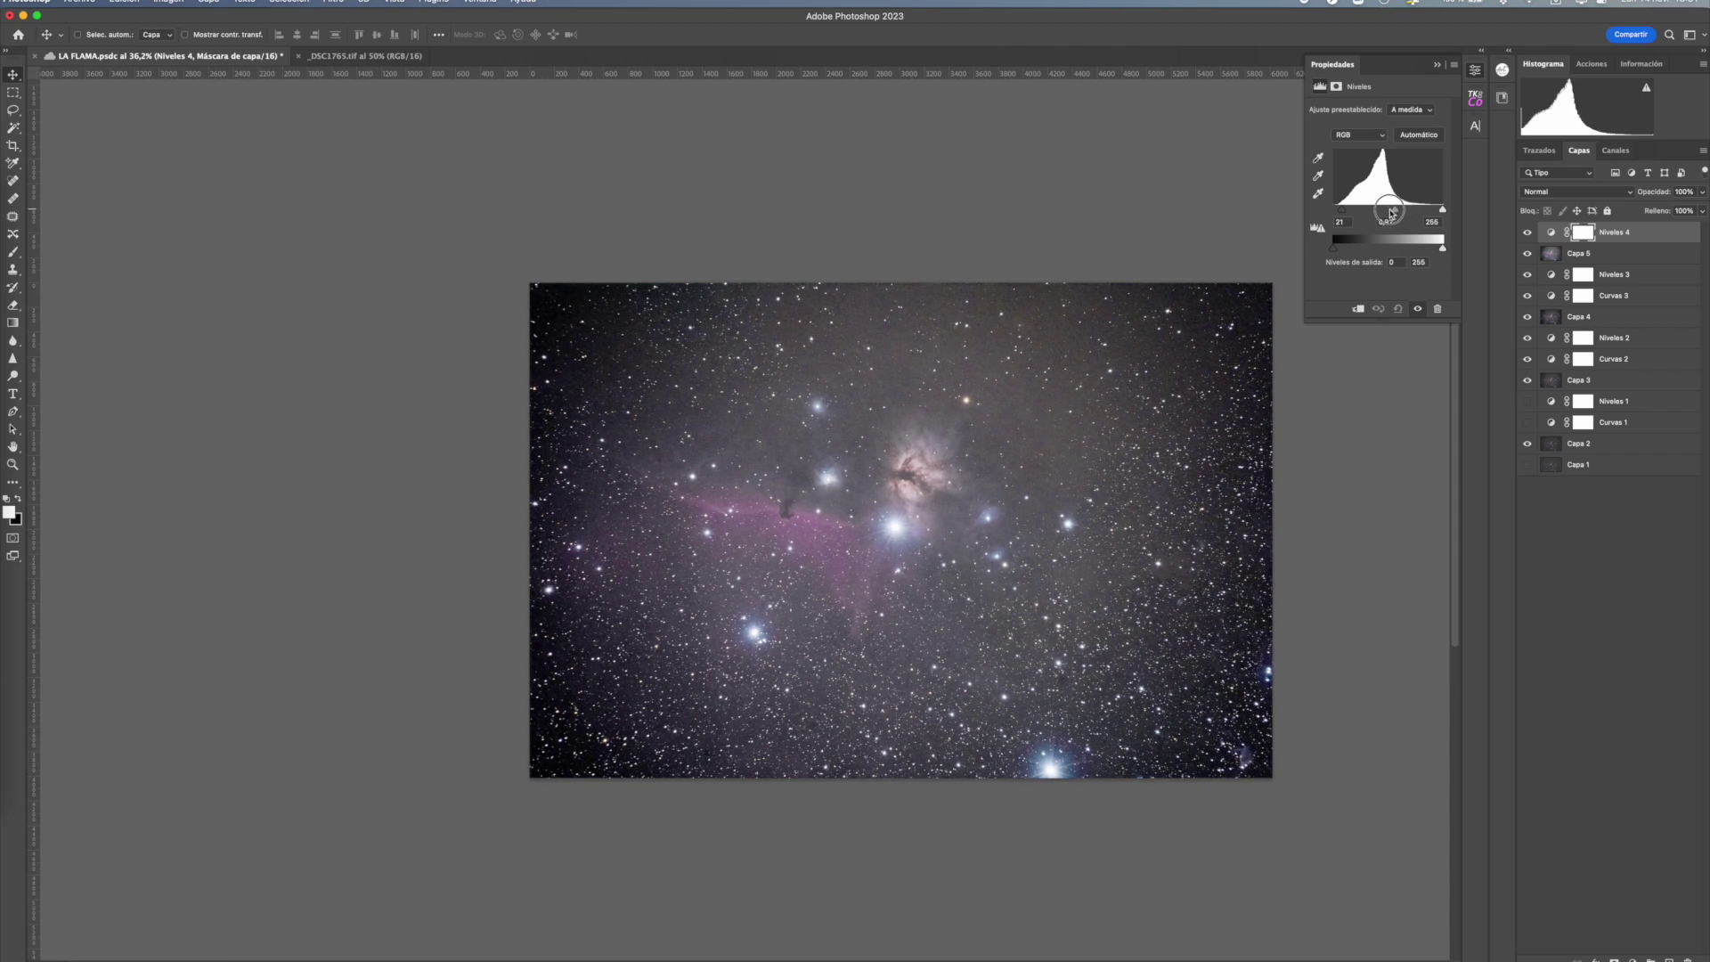
left_click_drag(1342, 211, 1342, 215)
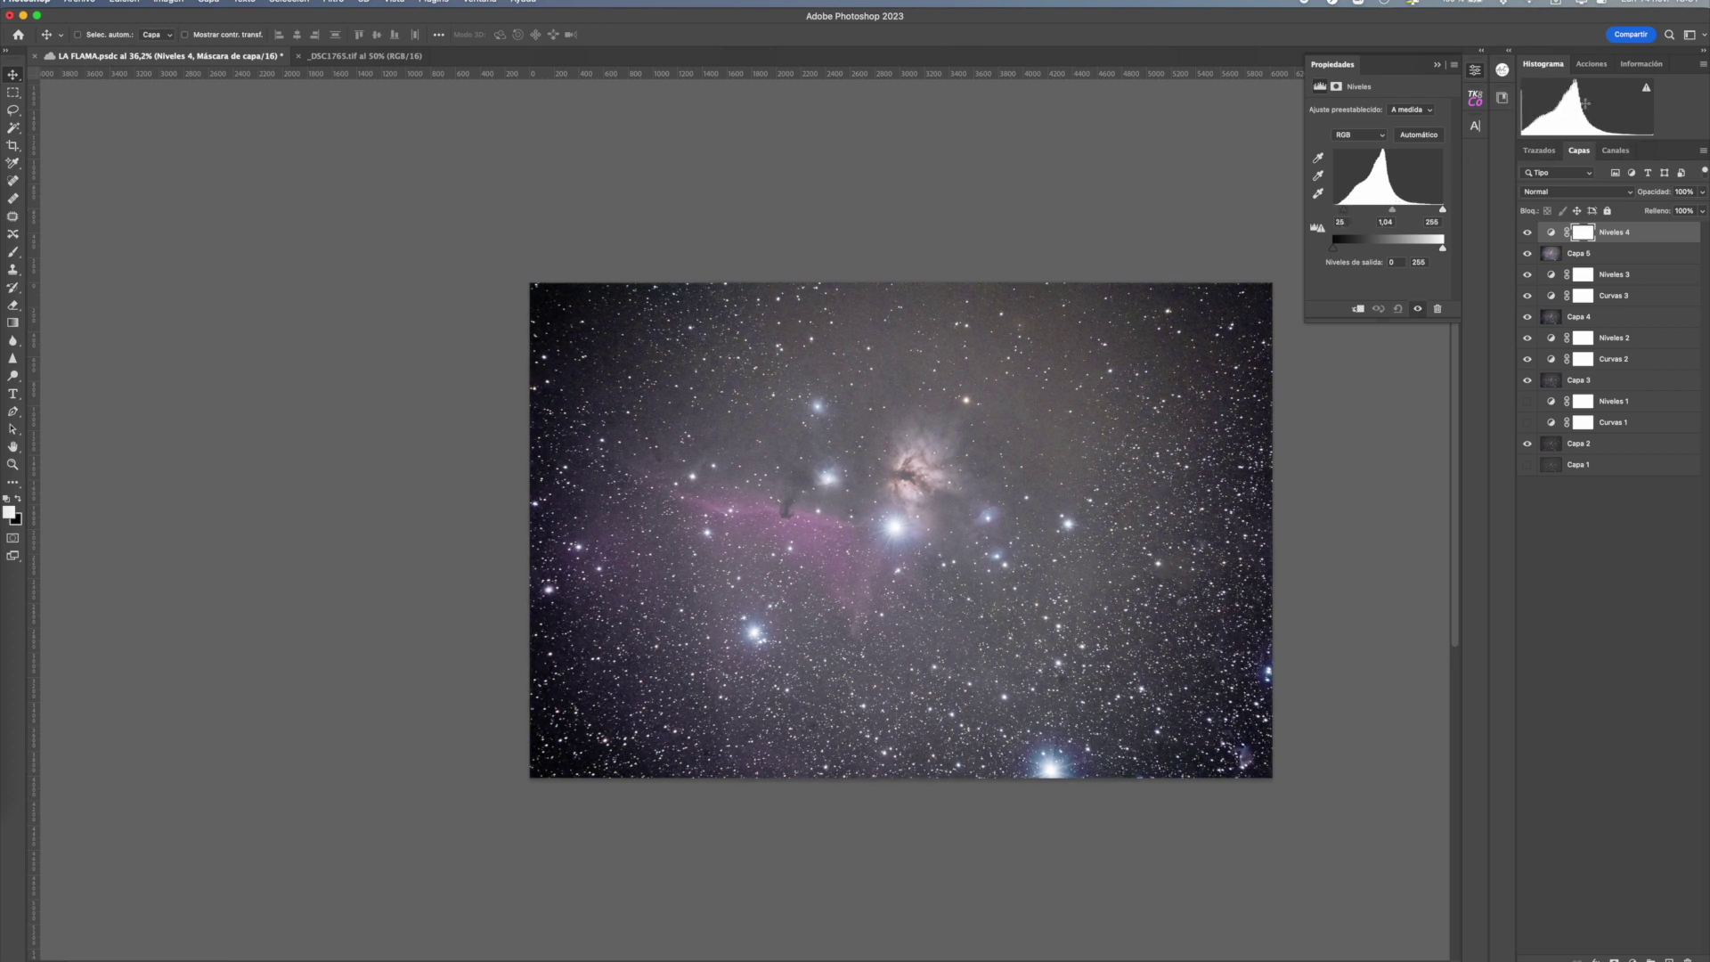
left_click(1344, 211)
- Toggle Niveles 4 to compare its effect, then stamp visible layers into Capa 6
left_click(1527, 232)
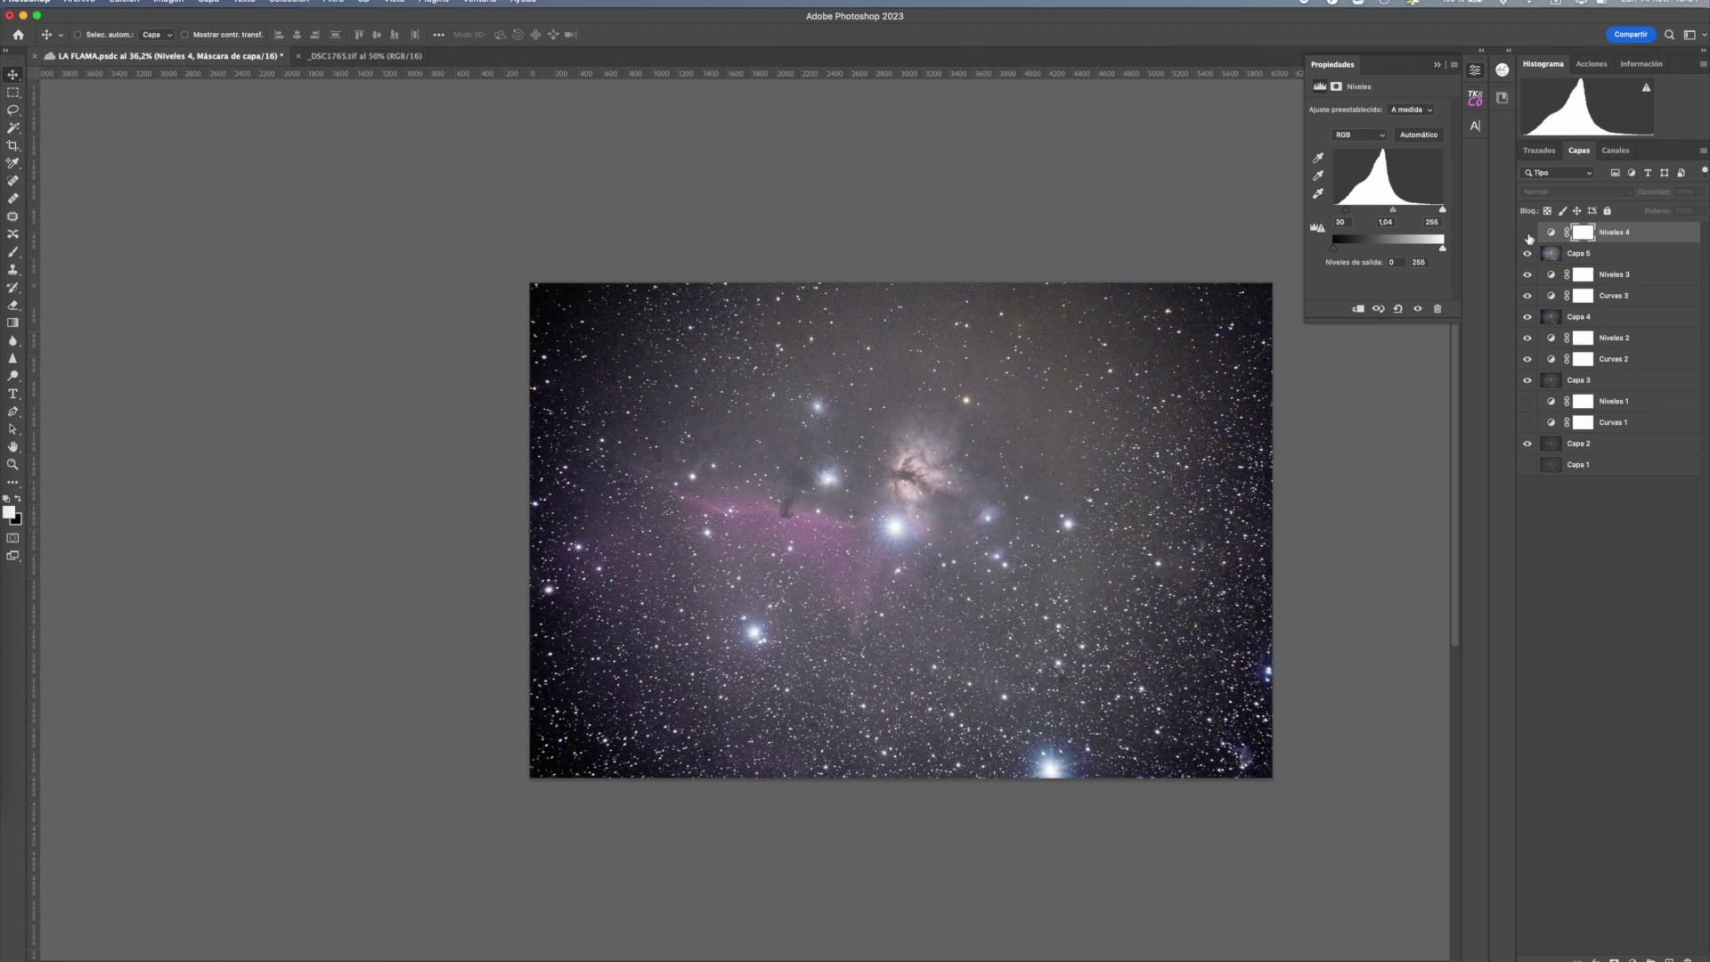
left_click(1527, 234)
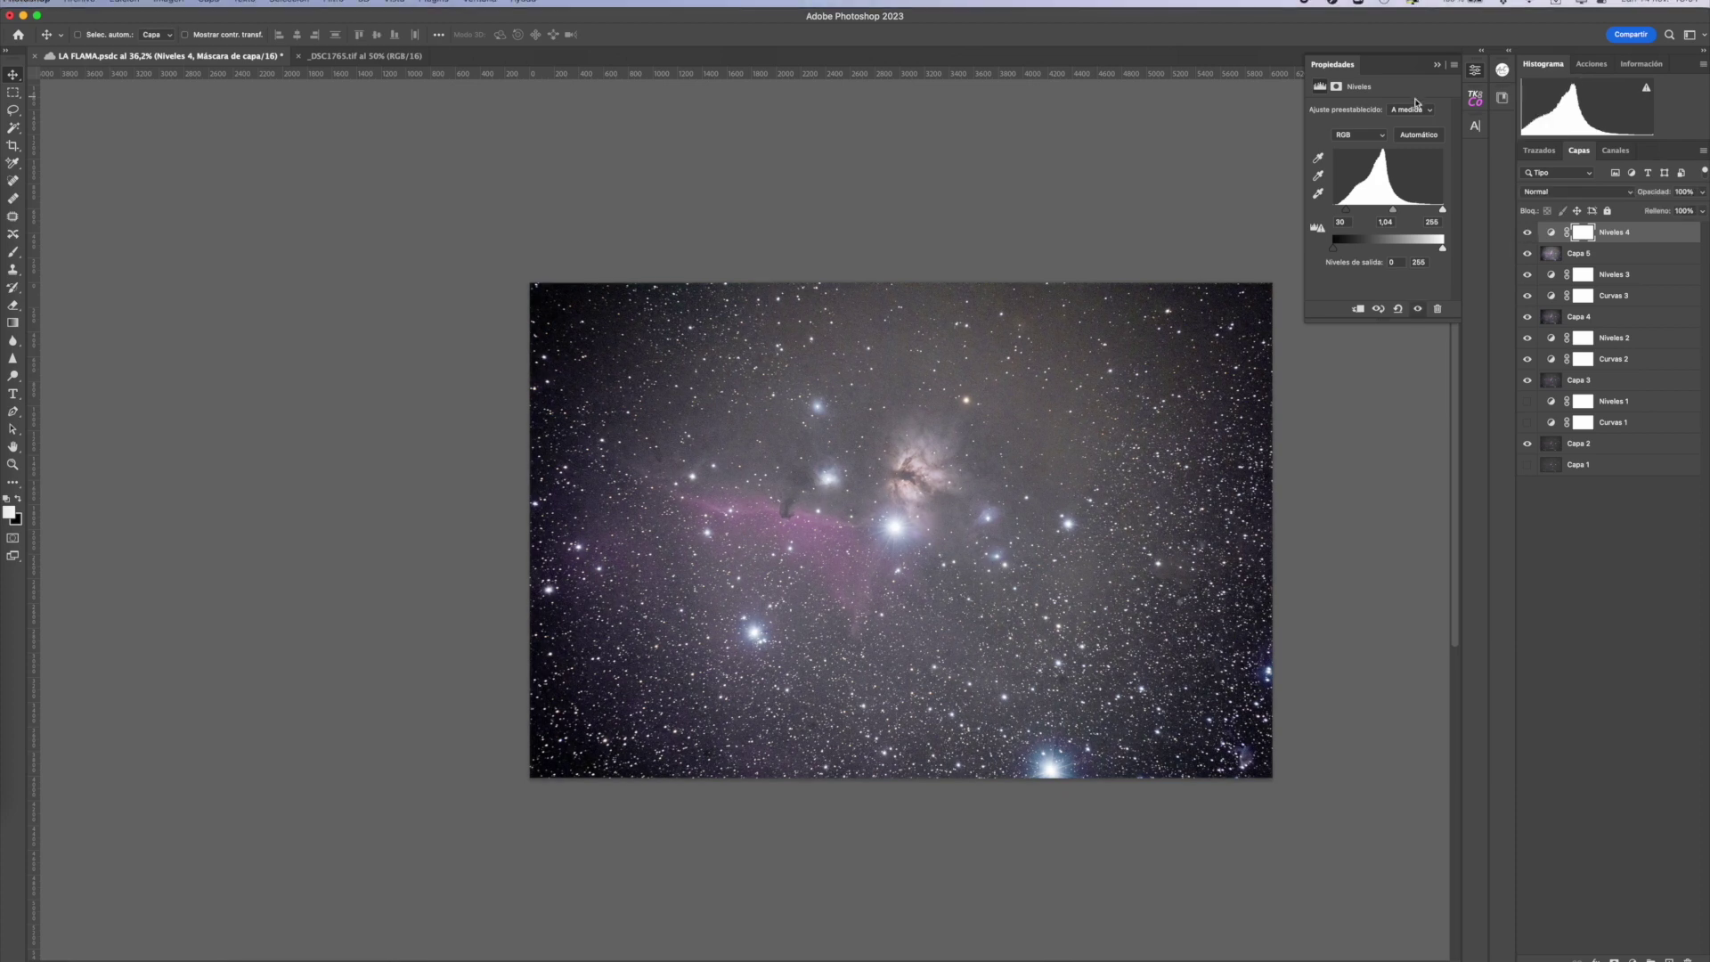
left_click(1437, 65)
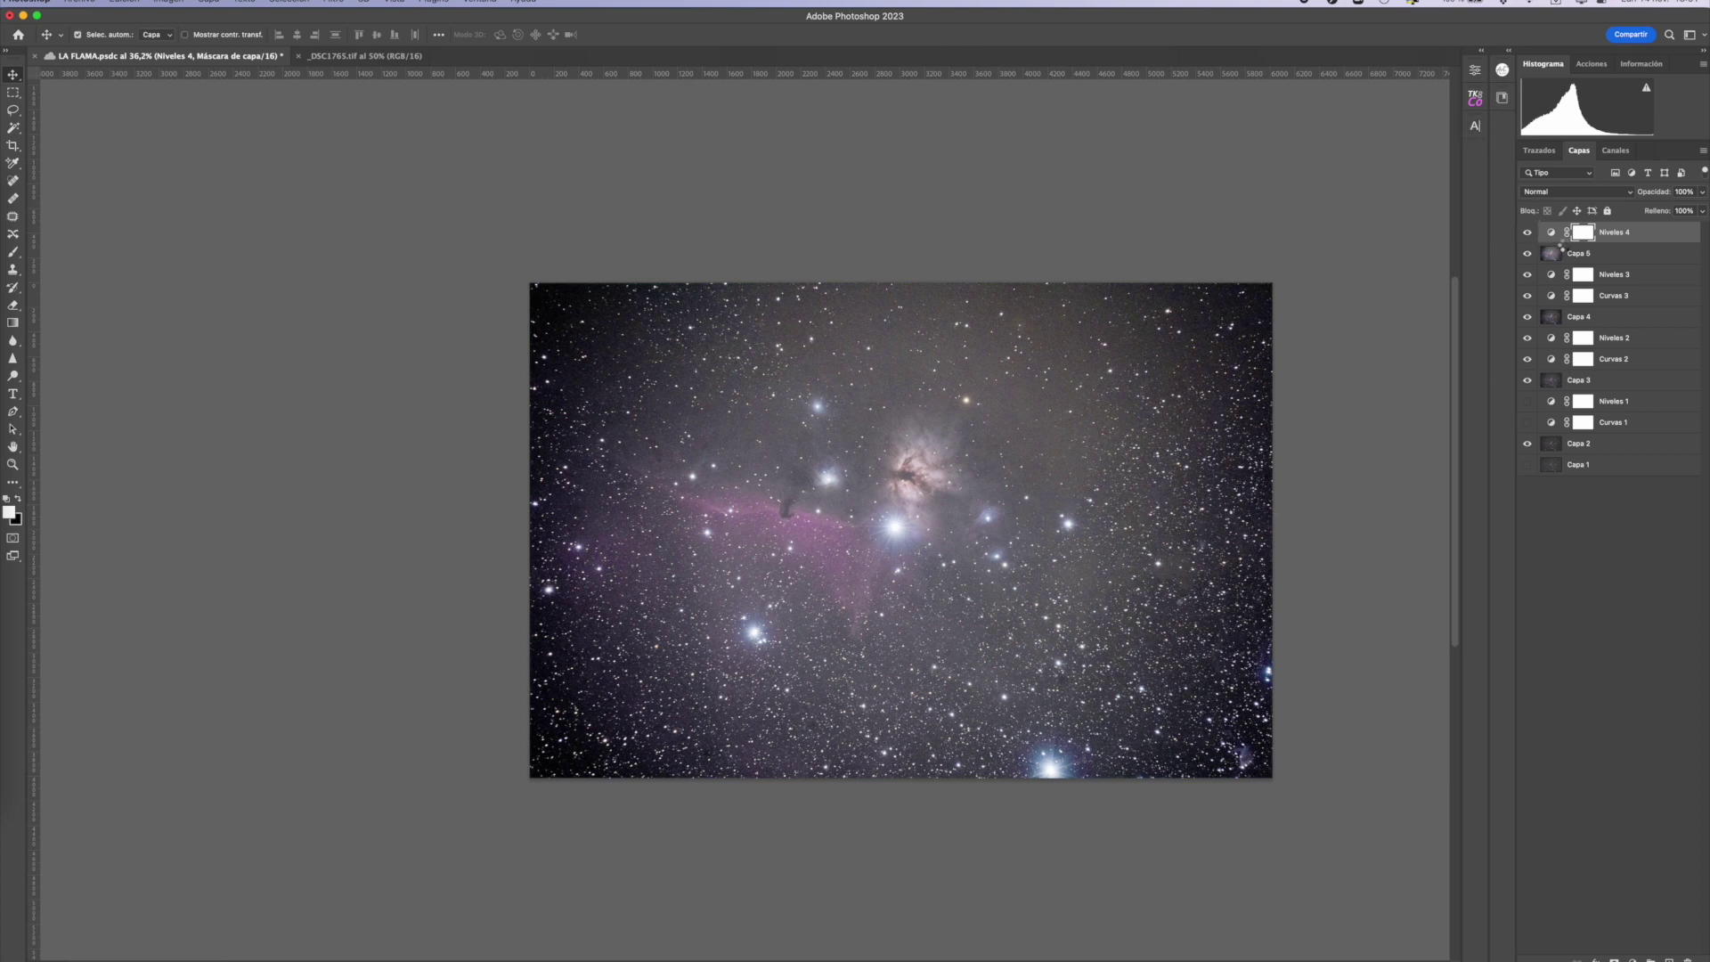
key("ctrl+alt+shift+e")
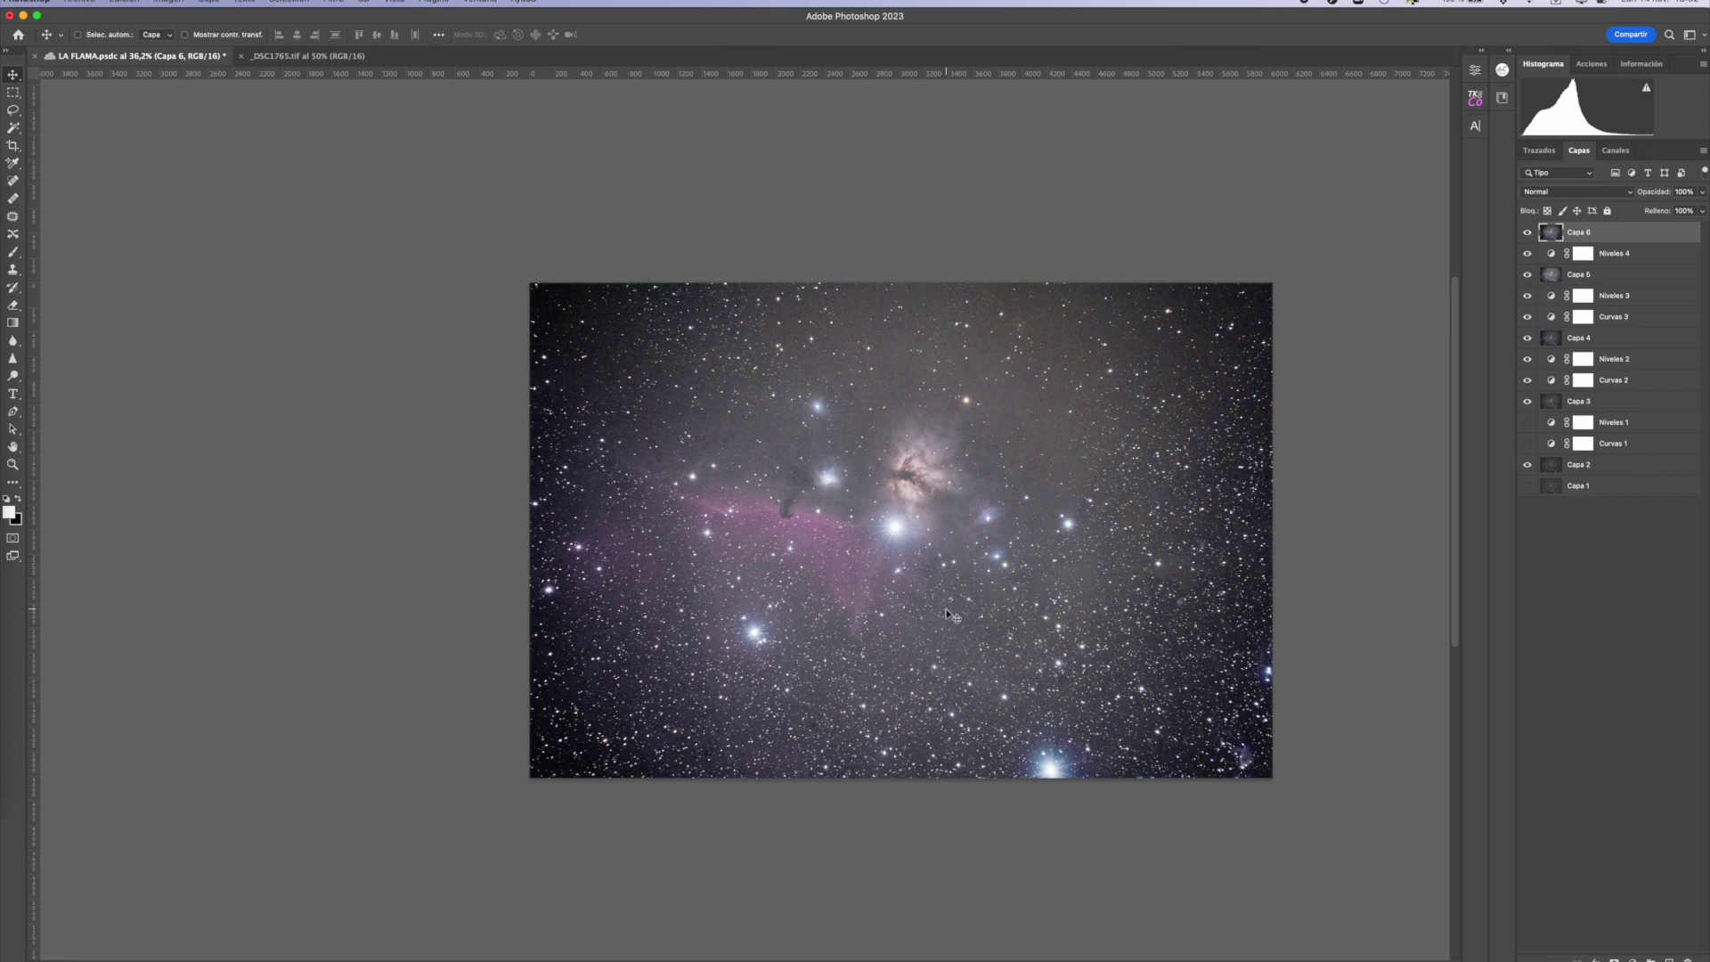
- Save the document and merge the intermediate layers into Capa 6 above Capa 1
key("ctrl+s")
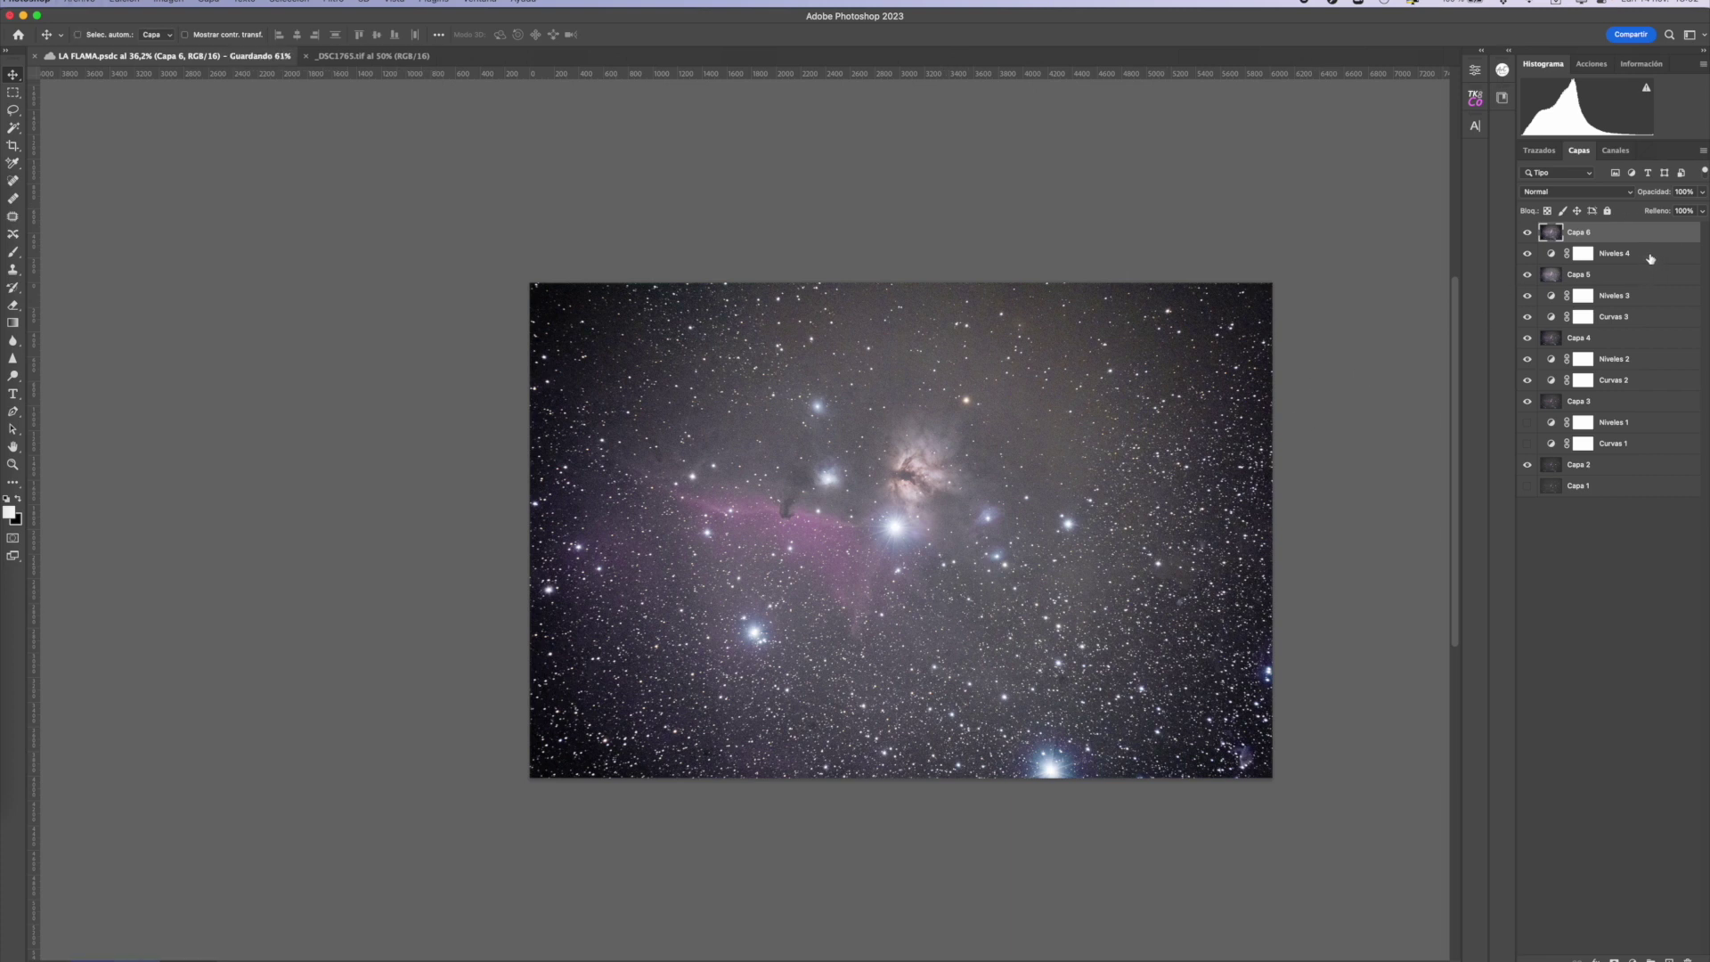
left_click(1622, 486, "shift")
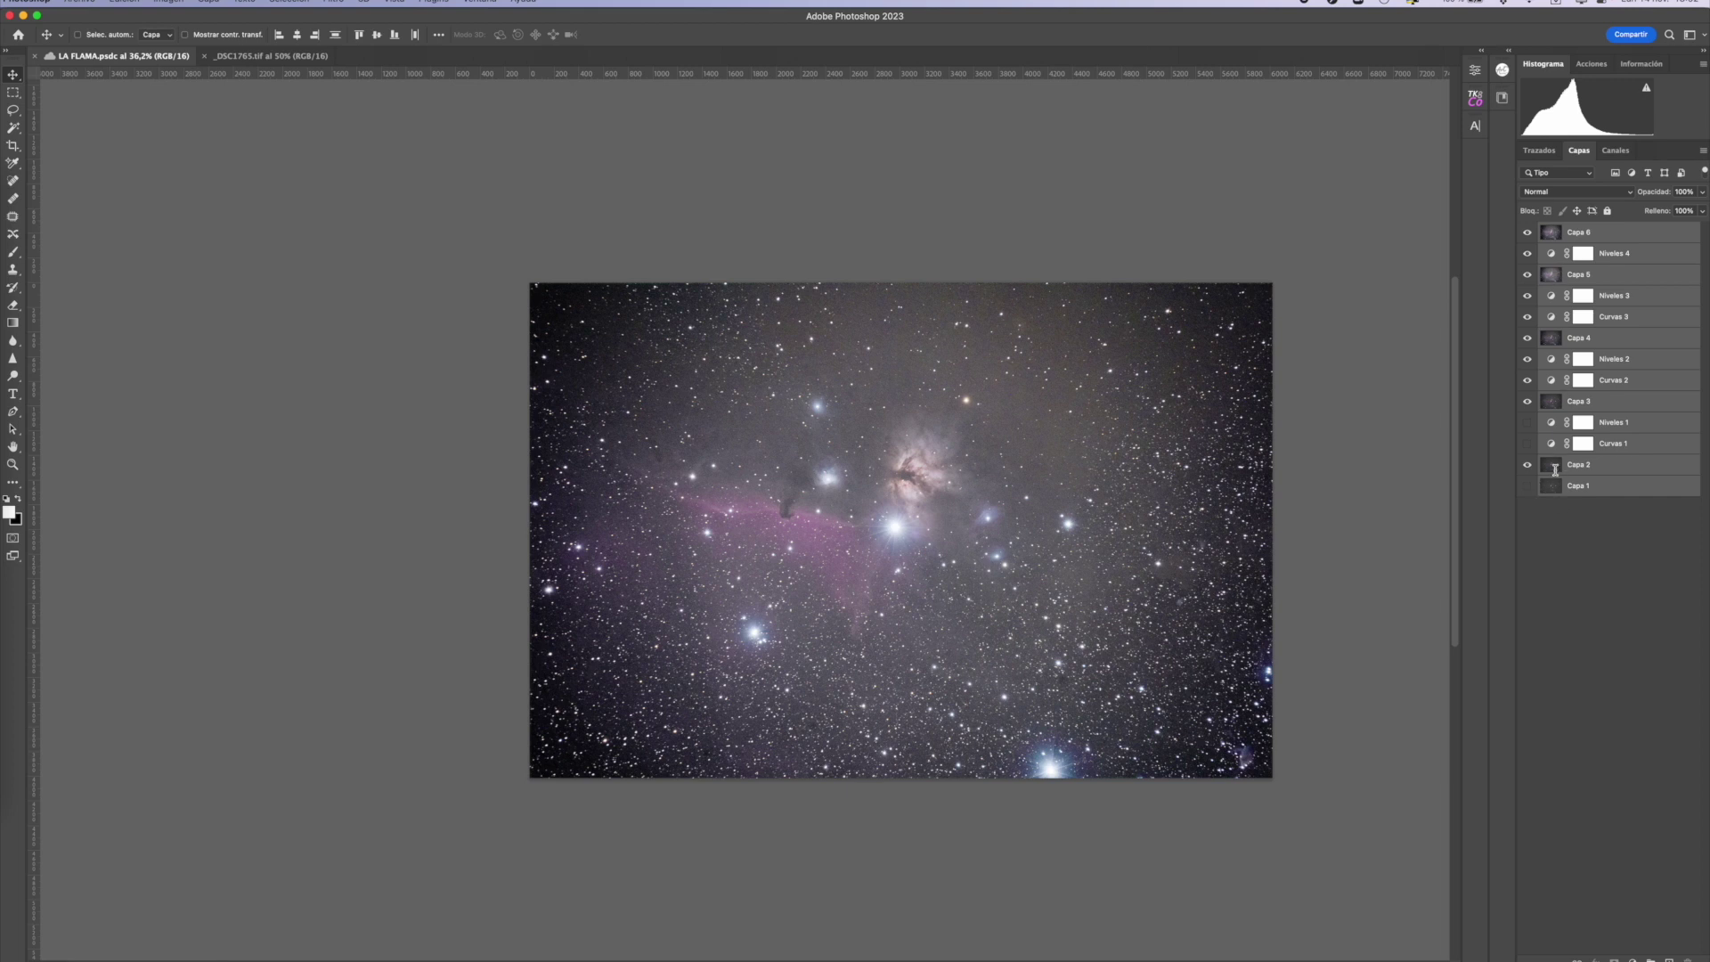
key("Delete")
key("ctrl+z")
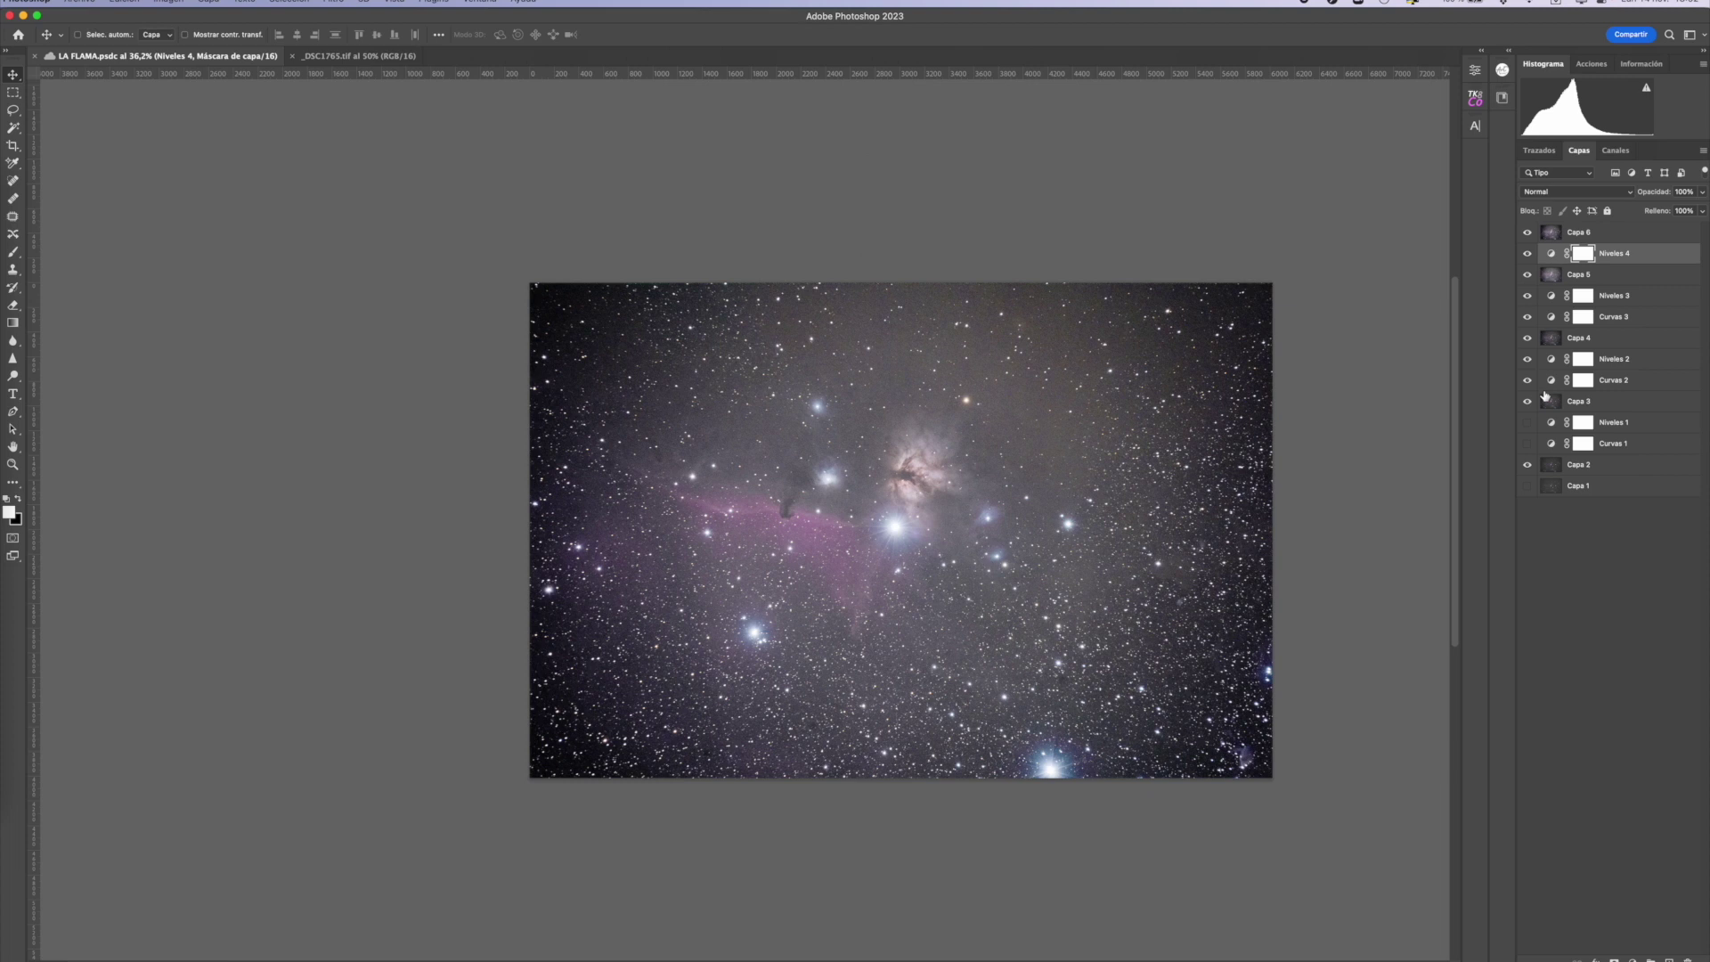
left_click(1548, 464, "shift")
key("ctrl+e")
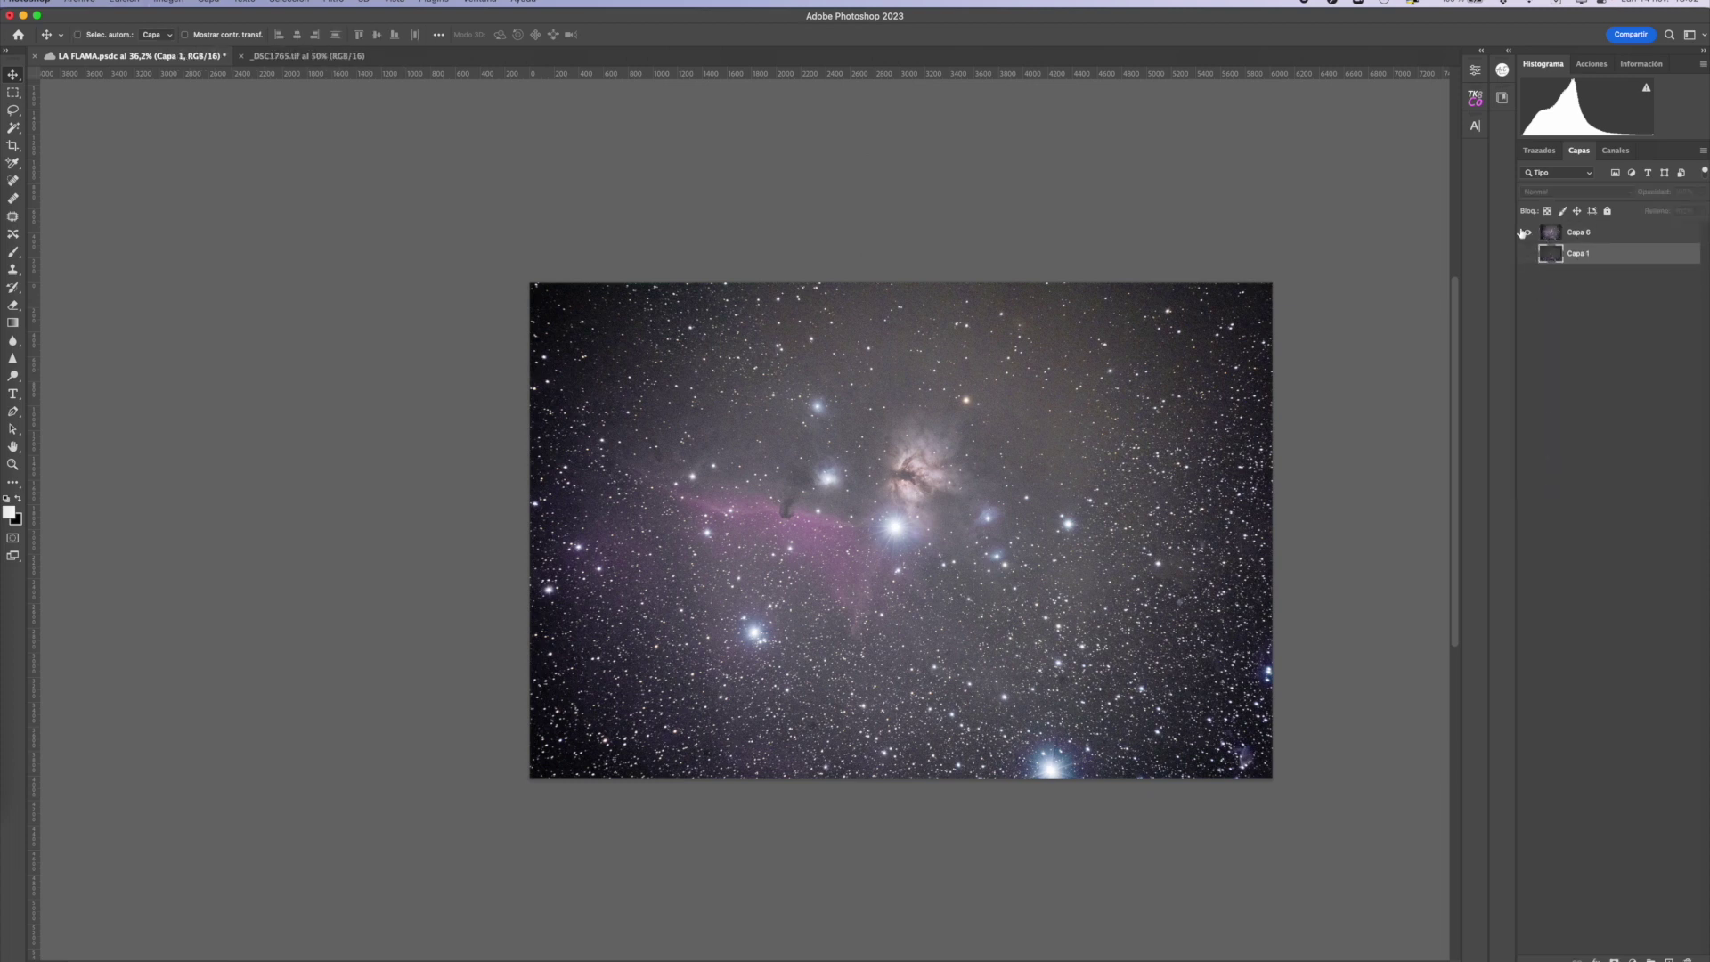
- Toggle Capa 6 visibility repeatedly to compare before and after, then select Capa 6
left_click(1528, 233)
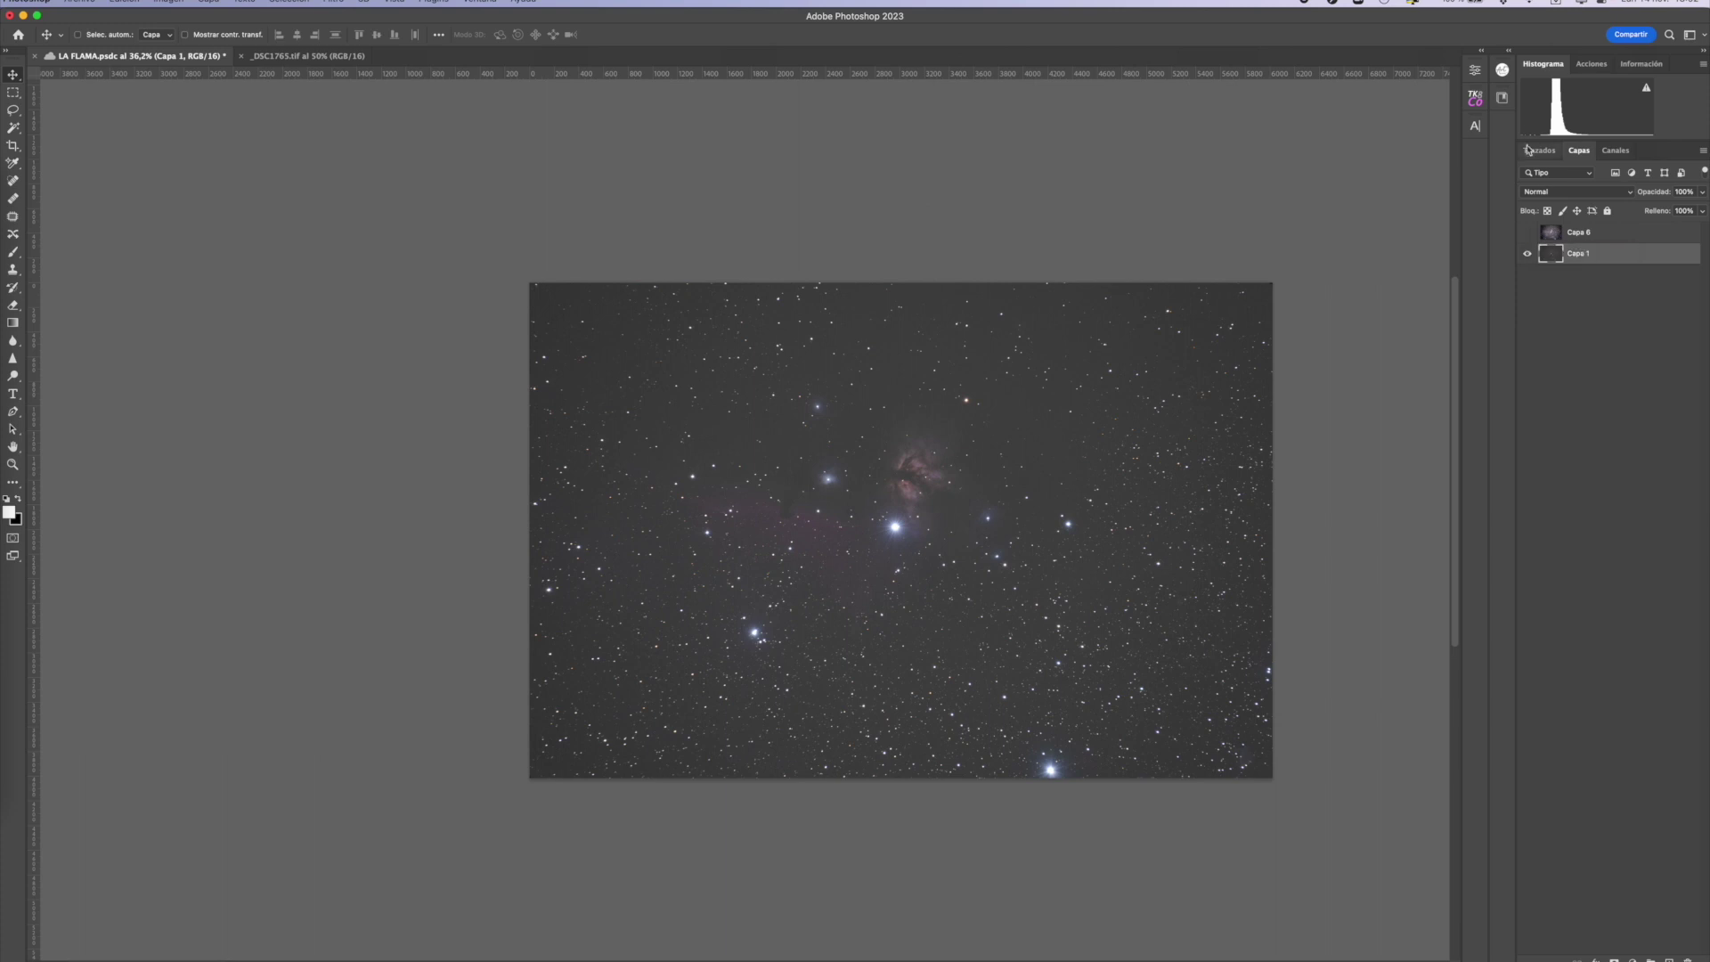
left_click(1528, 233)
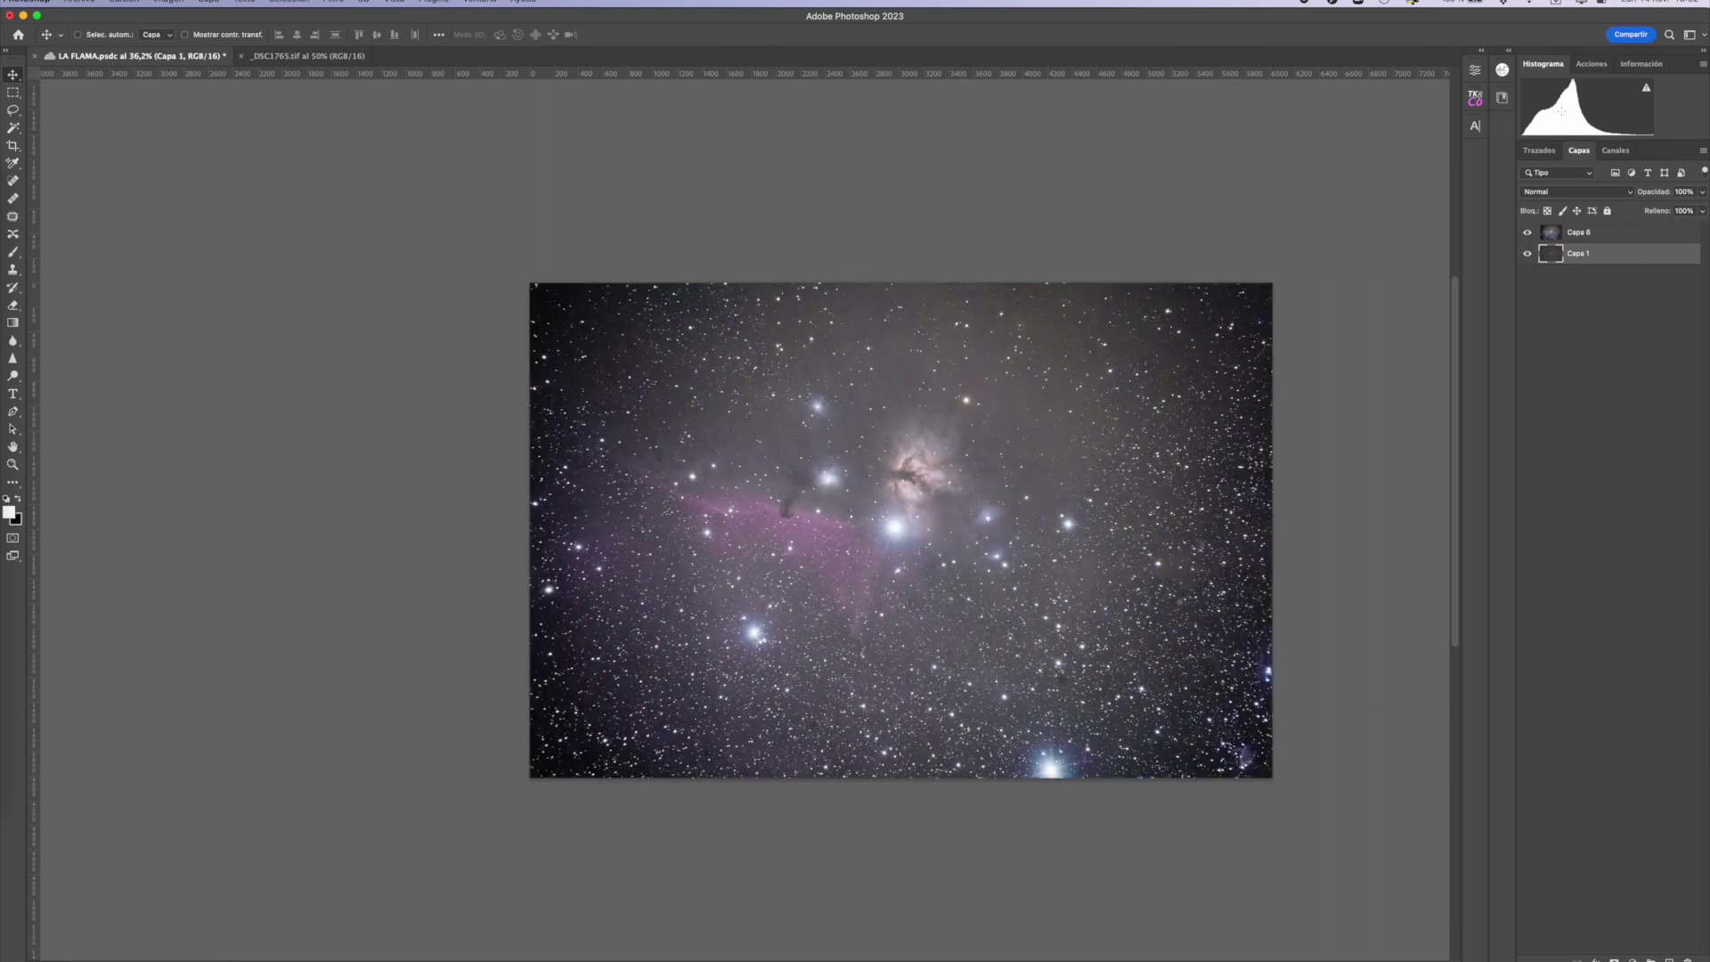
left_click(1528, 232)
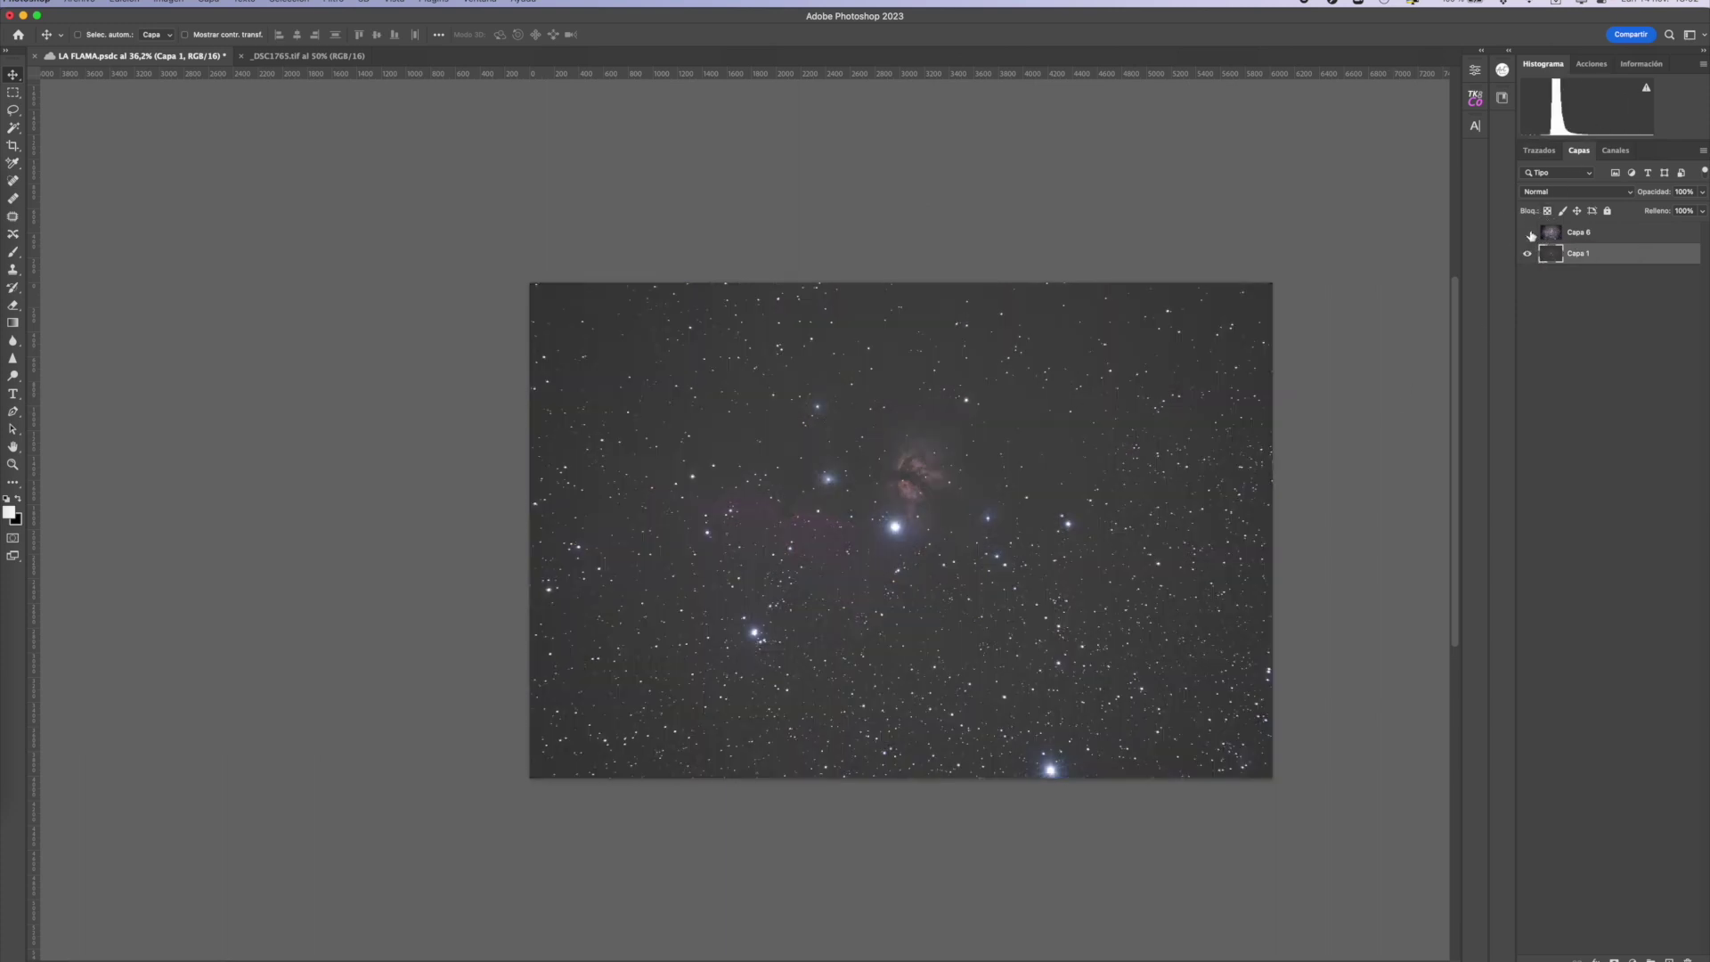
left_click(1529, 233)
left_click(1528, 234)
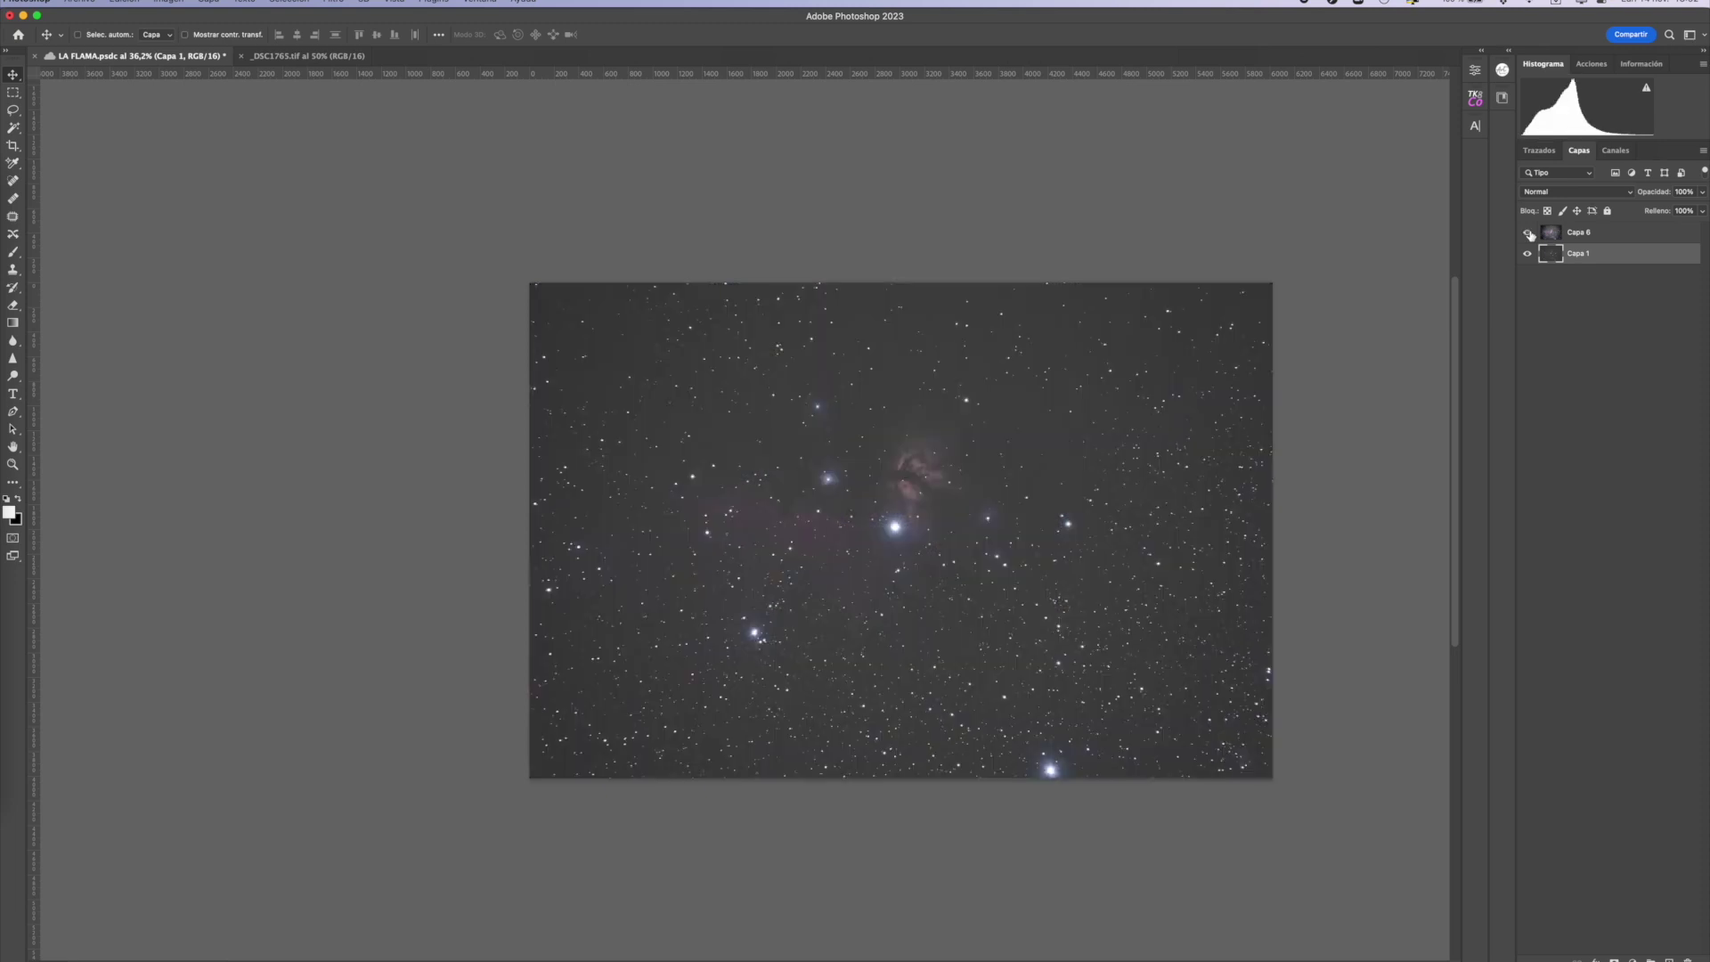
left_click(1528, 233)
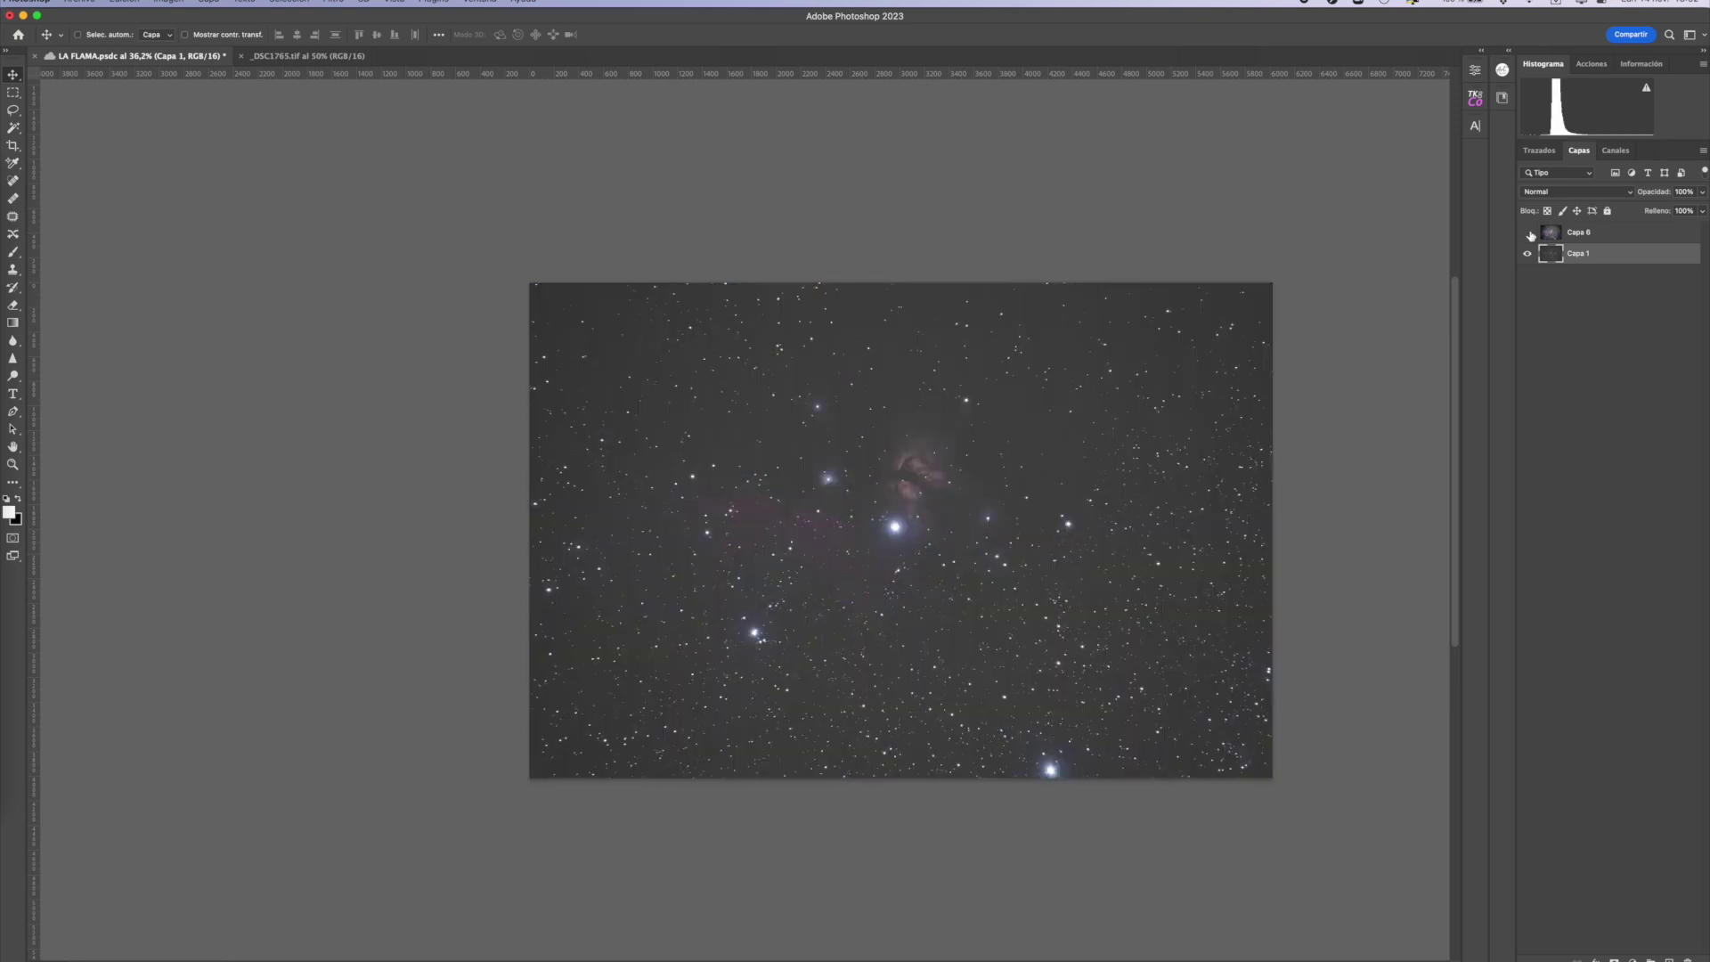
left_click(1528, 233)
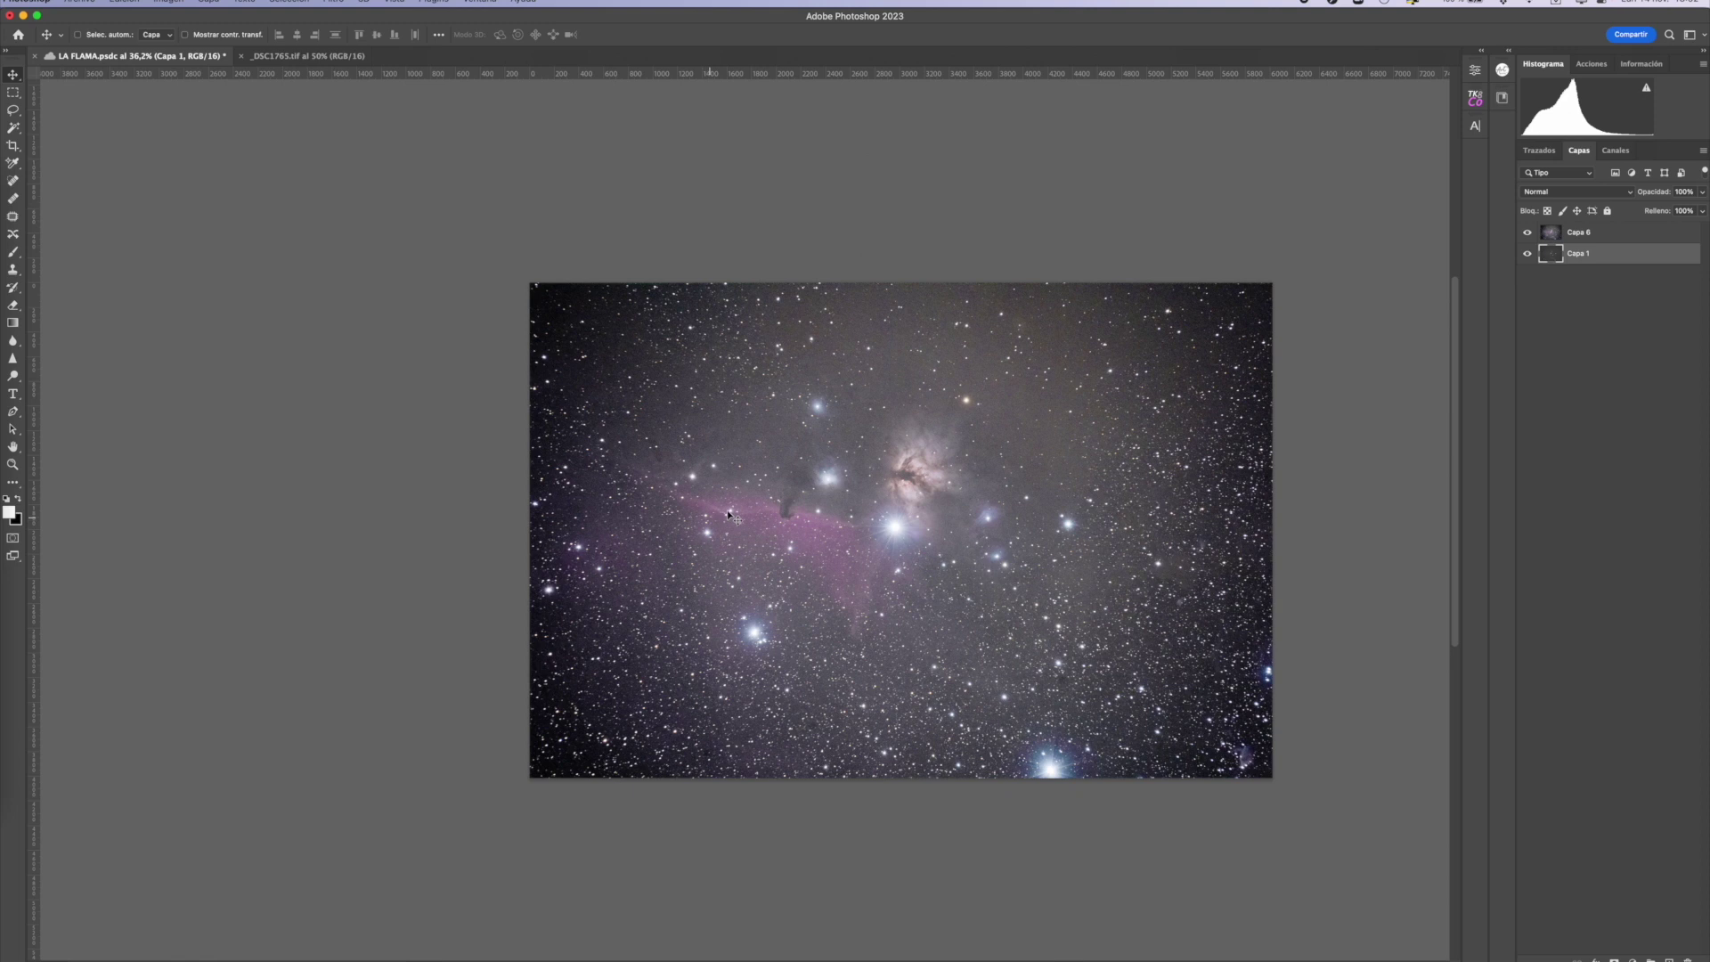
left_click(1570, 239)
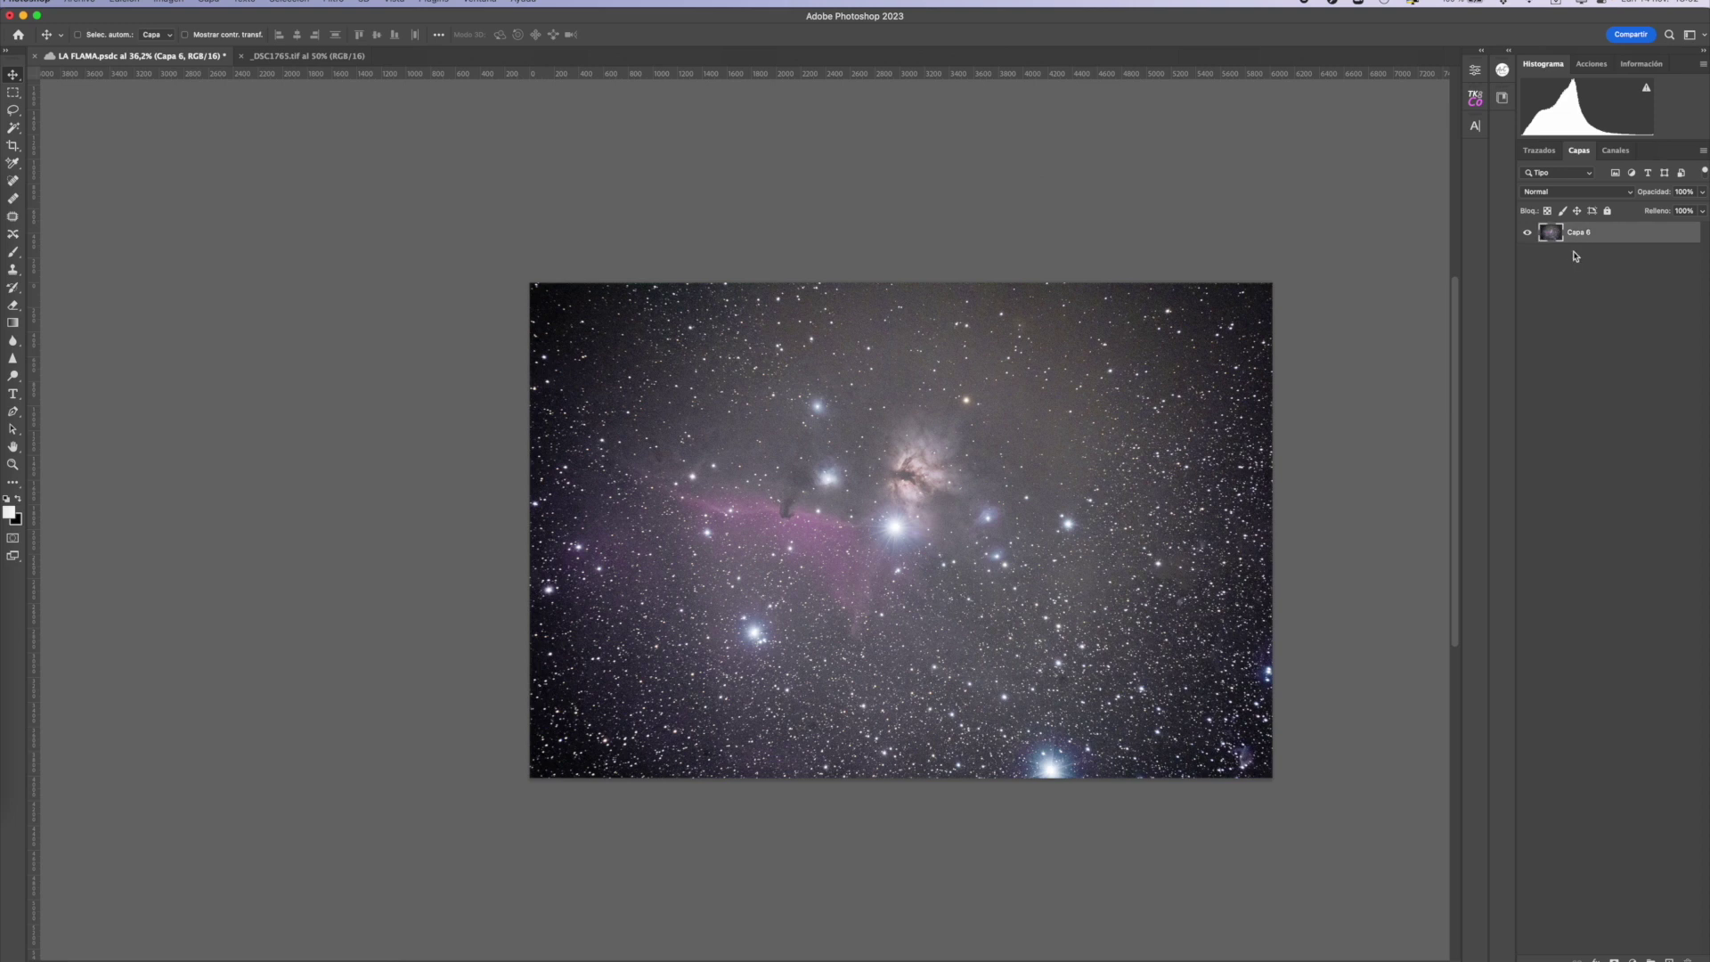
- Rename Capa 1 to 'inicial' and Capa 6 to 'estirado de histograma'
left_click(1576, 253)
left_click(1585, 235)
double_click(1583, 255)
type("inicial")
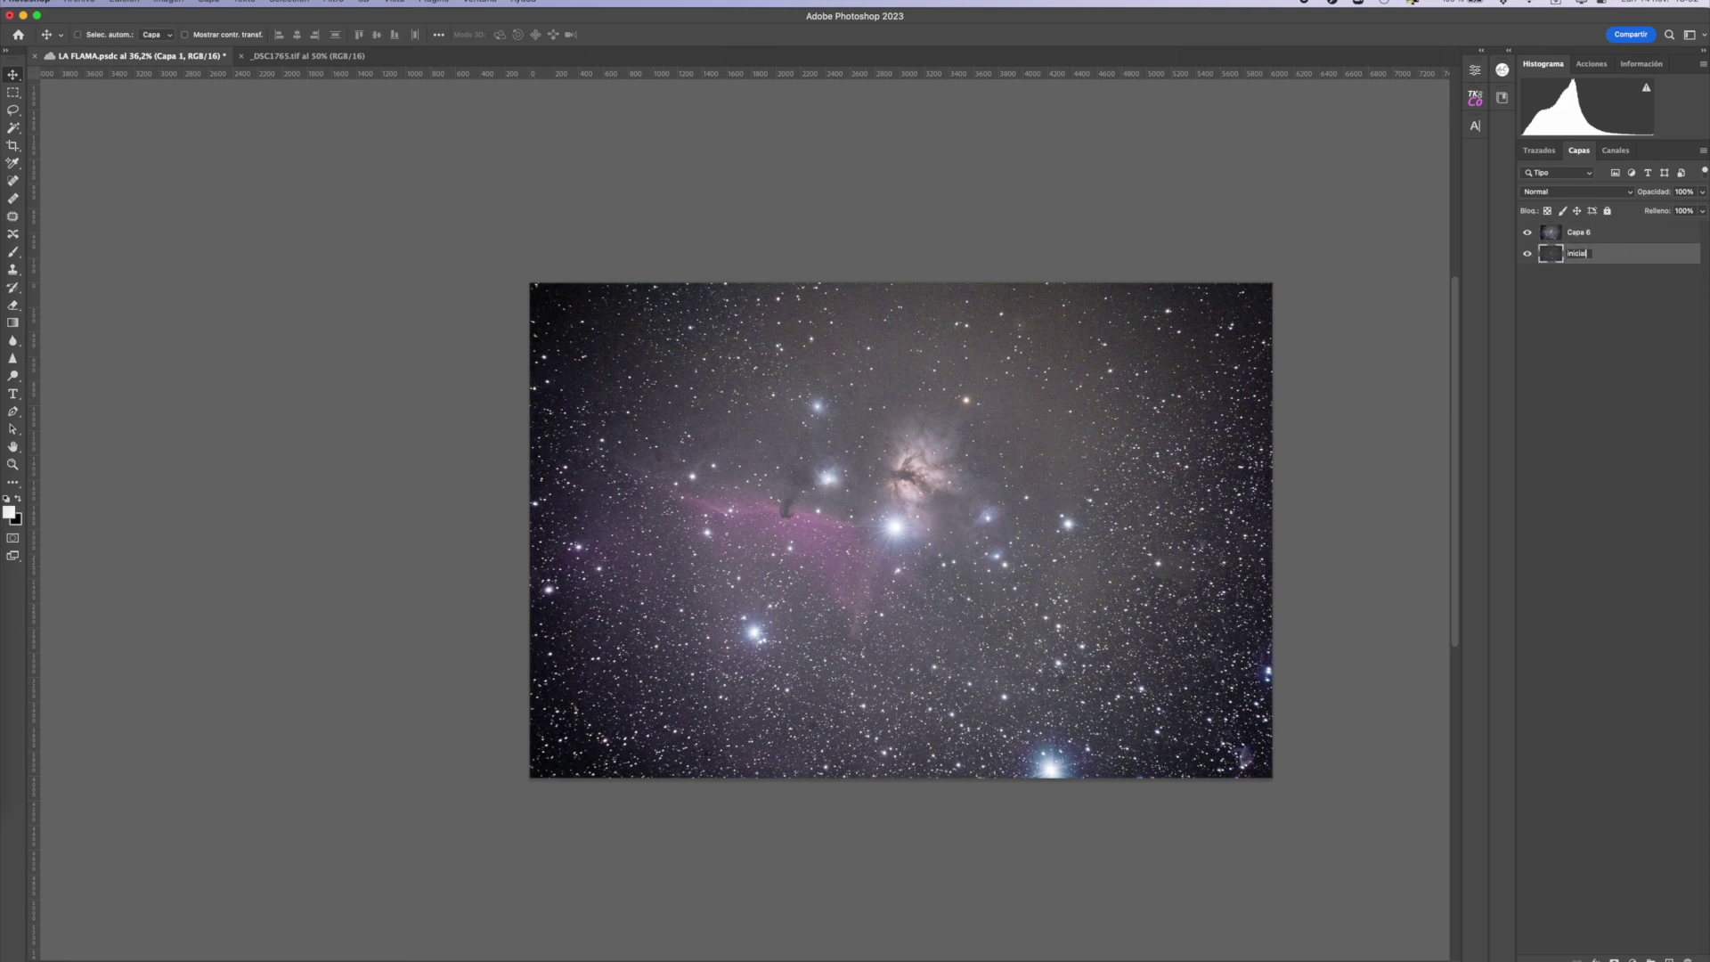
double_click(1575, 233)
type("estirado de histograma")
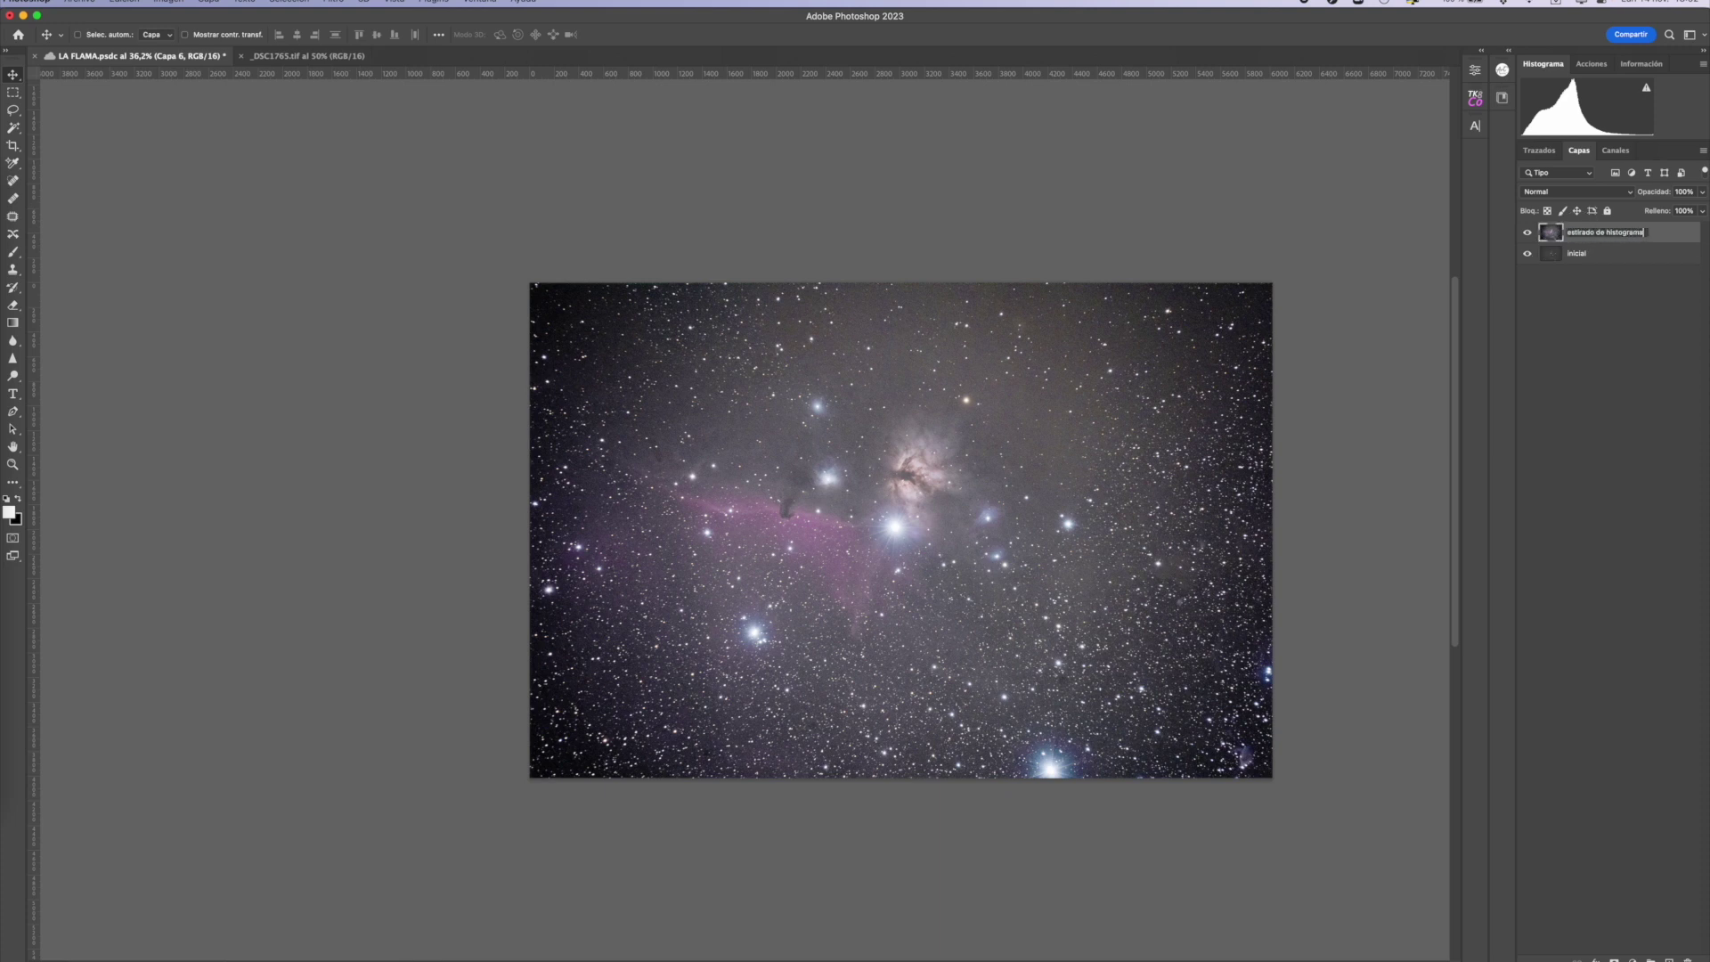
key("Return")
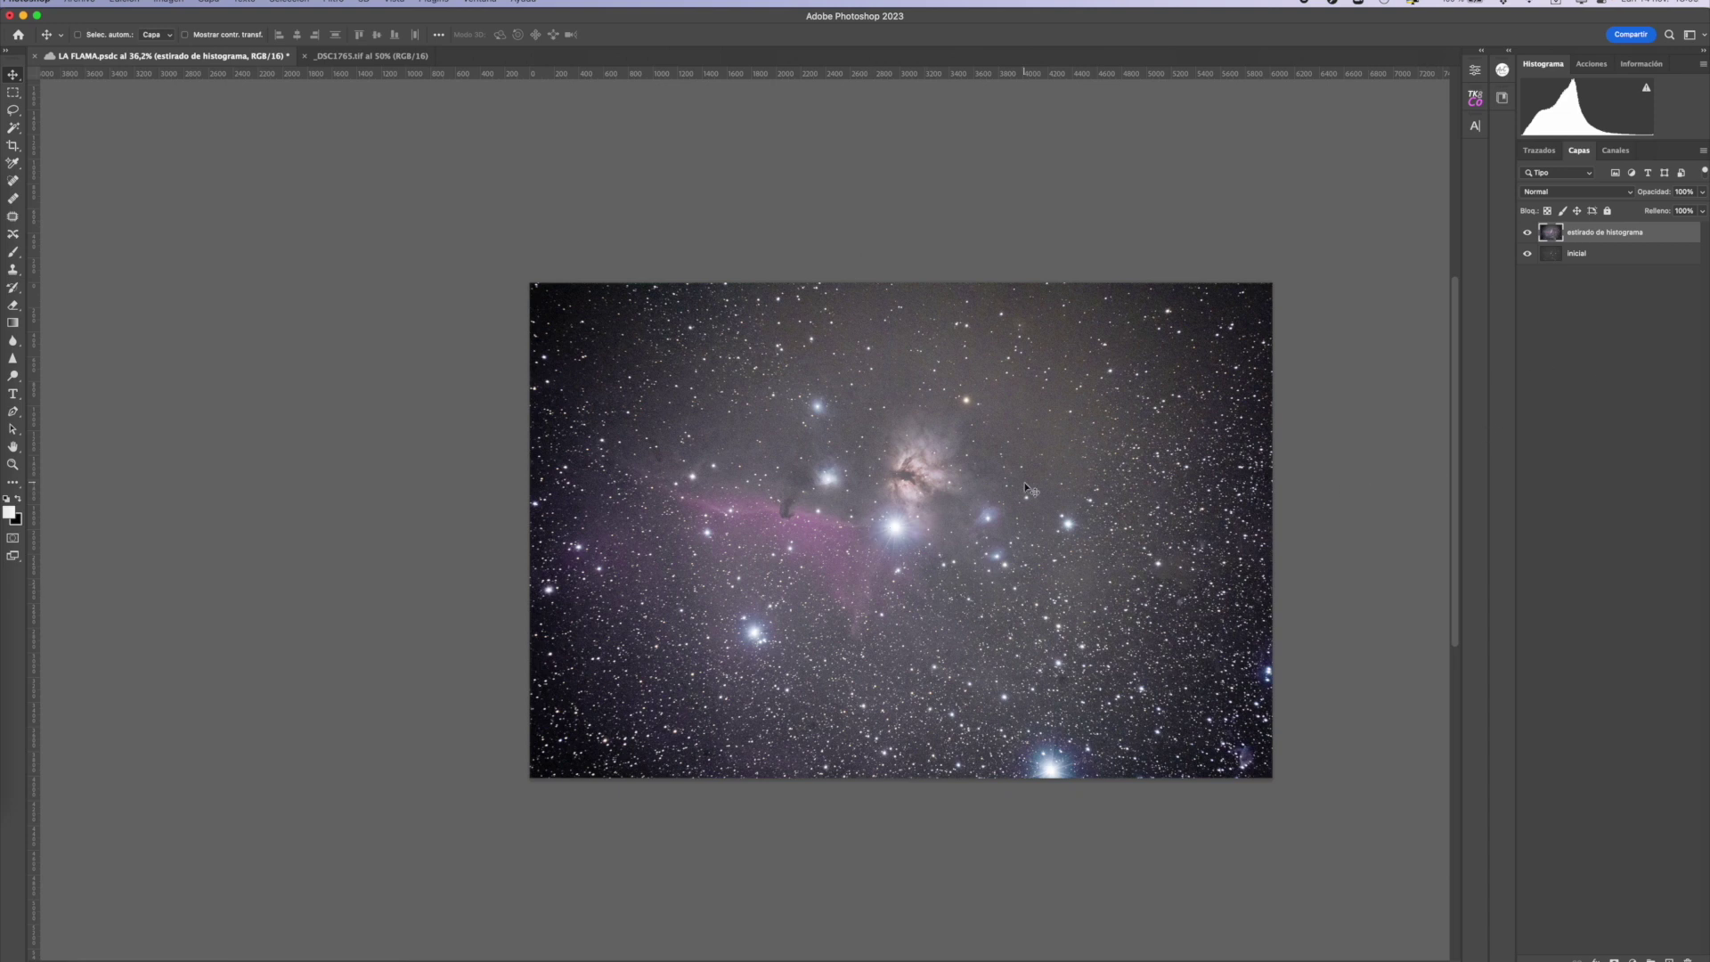
scroll(1024, 484, "up", 2)
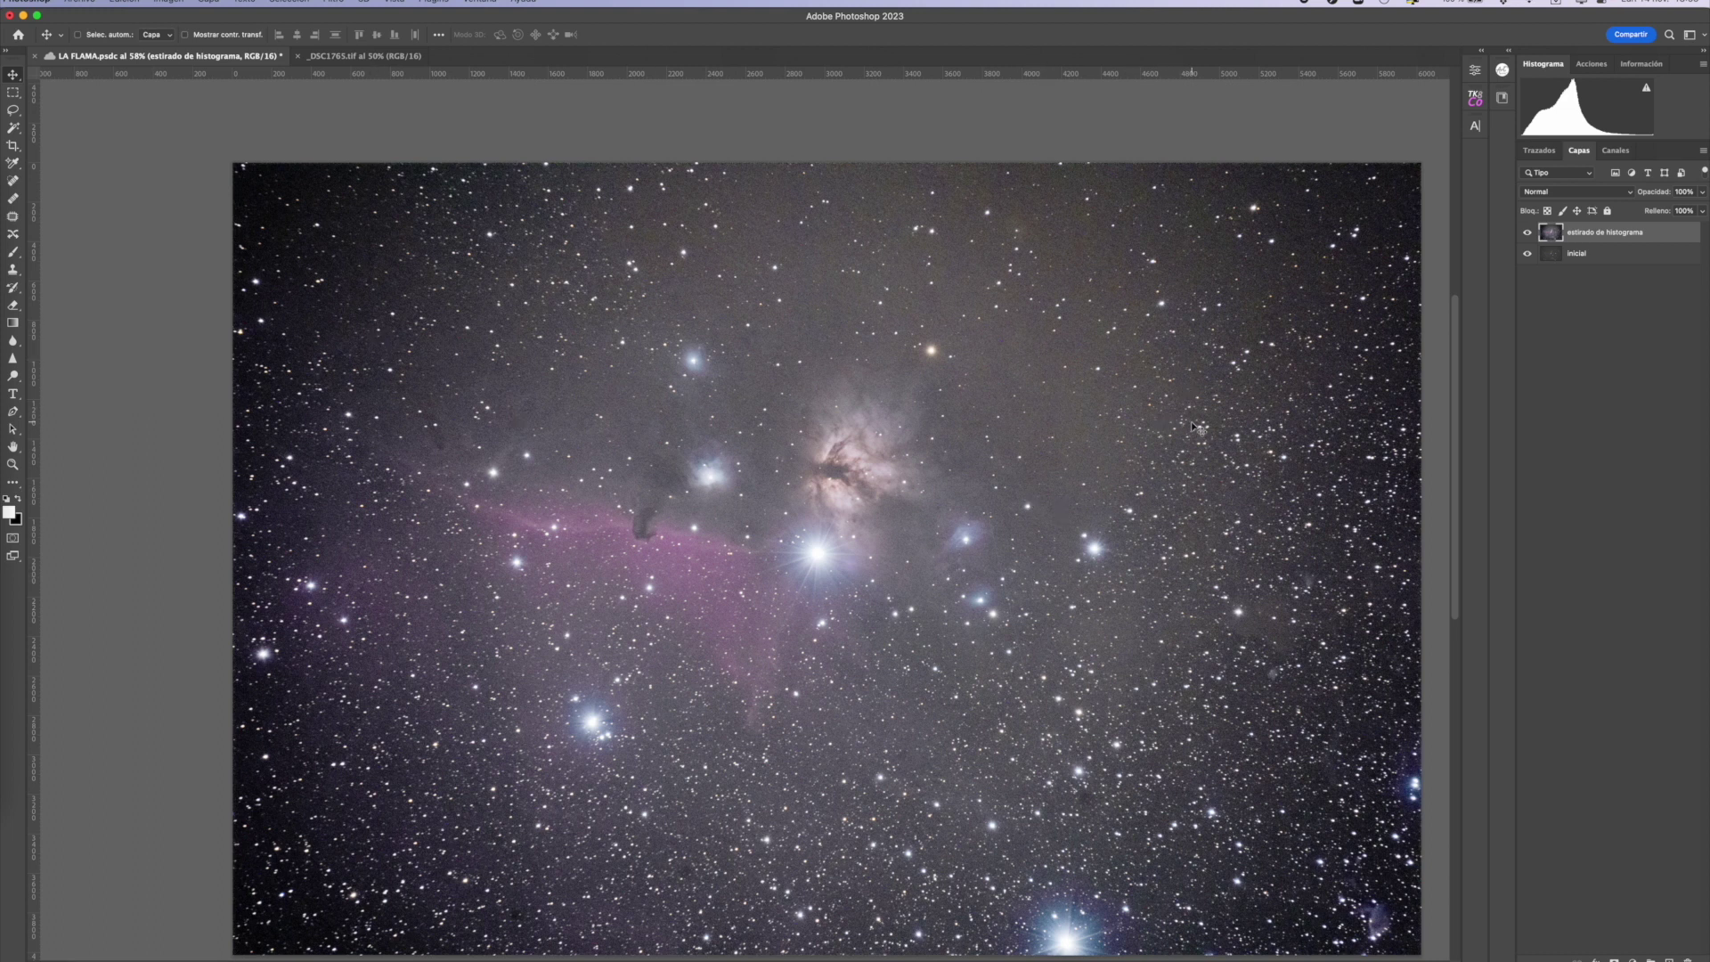
scroll(1144, 391, "down", 1)
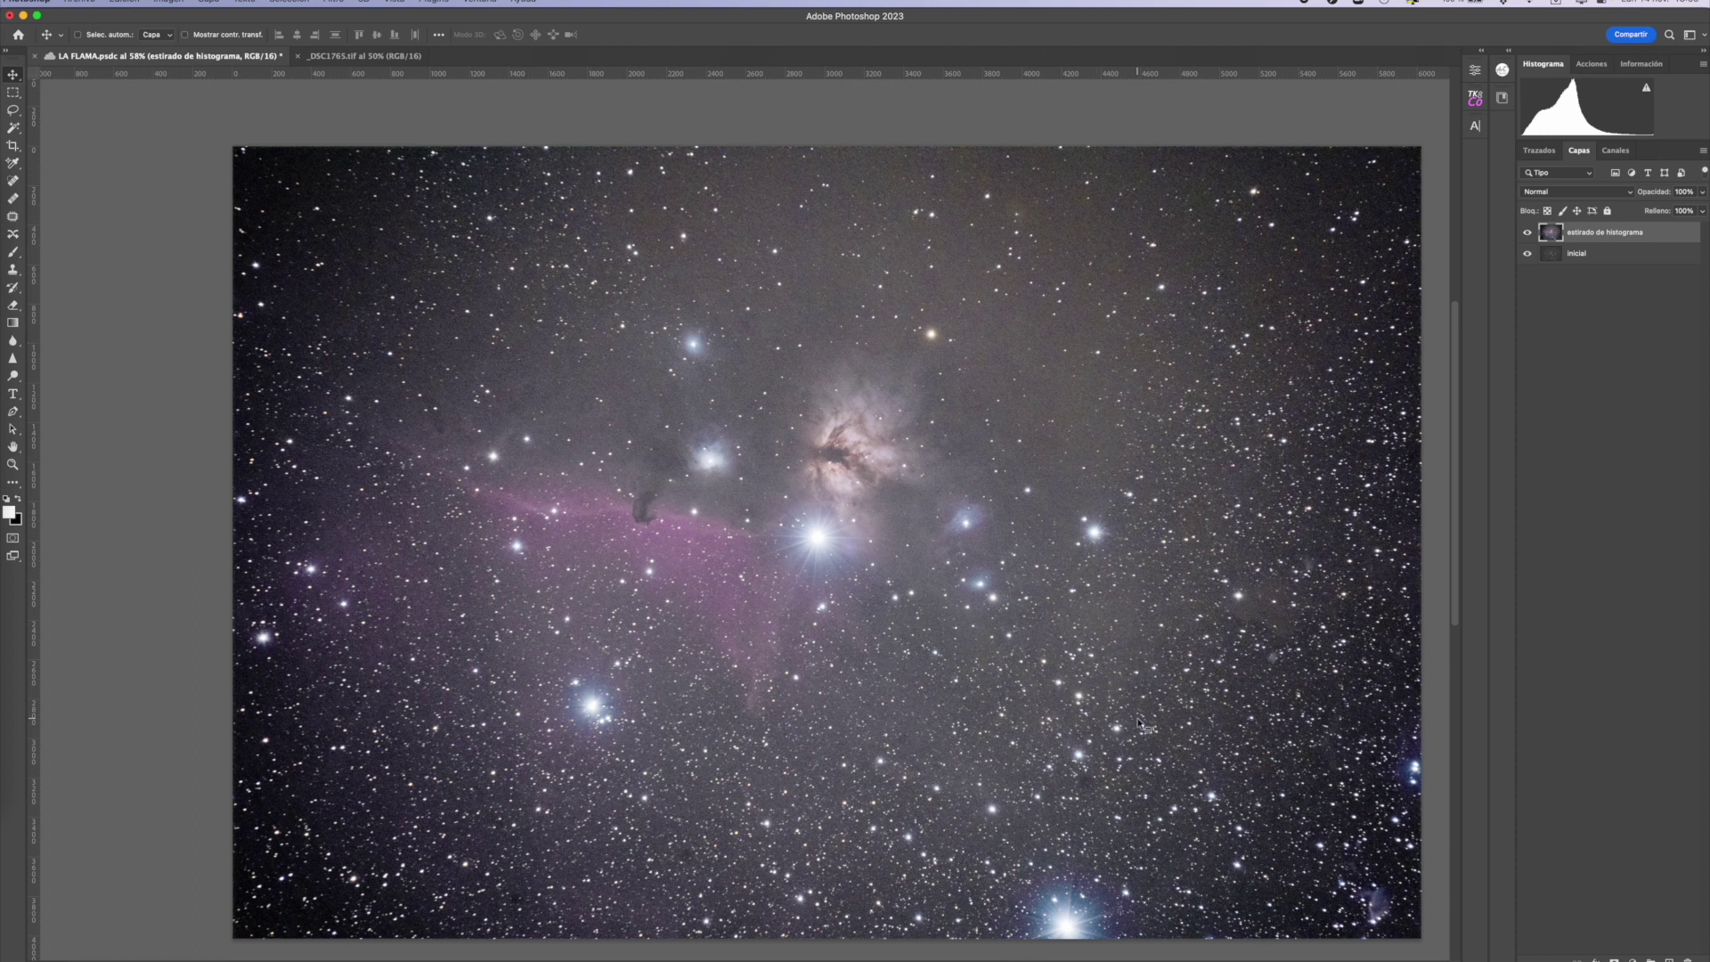
scroll(1144, 721, "down", 1)
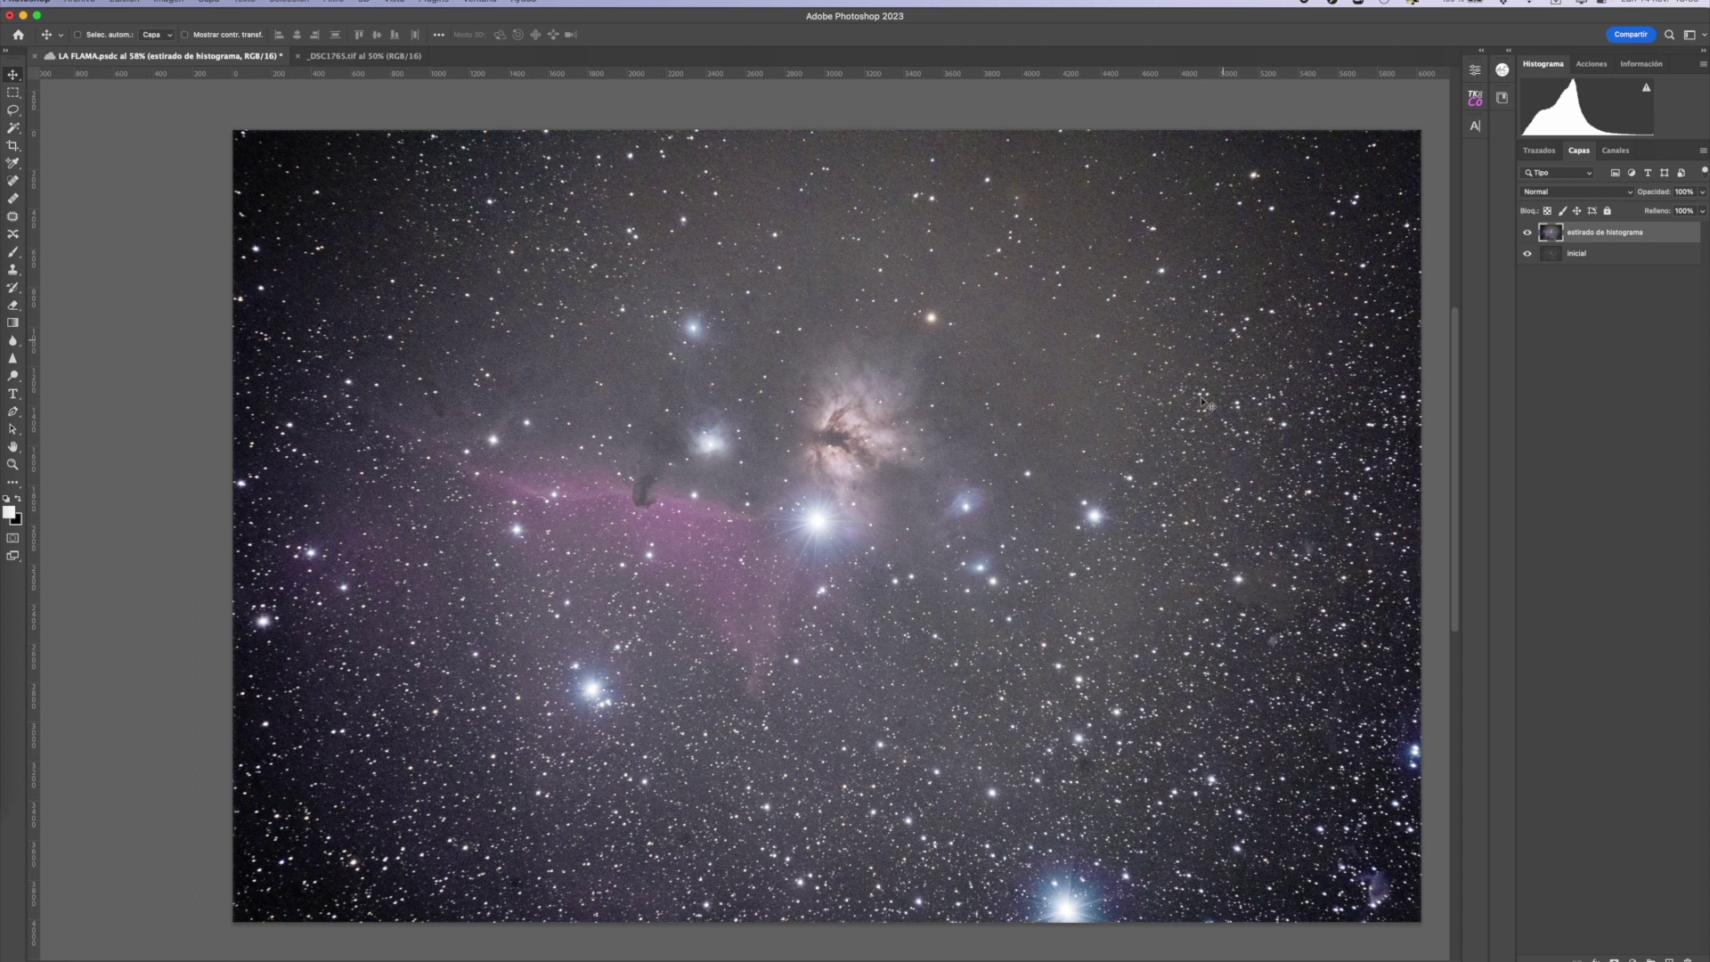
scroll(1194, 435, "down", 3)
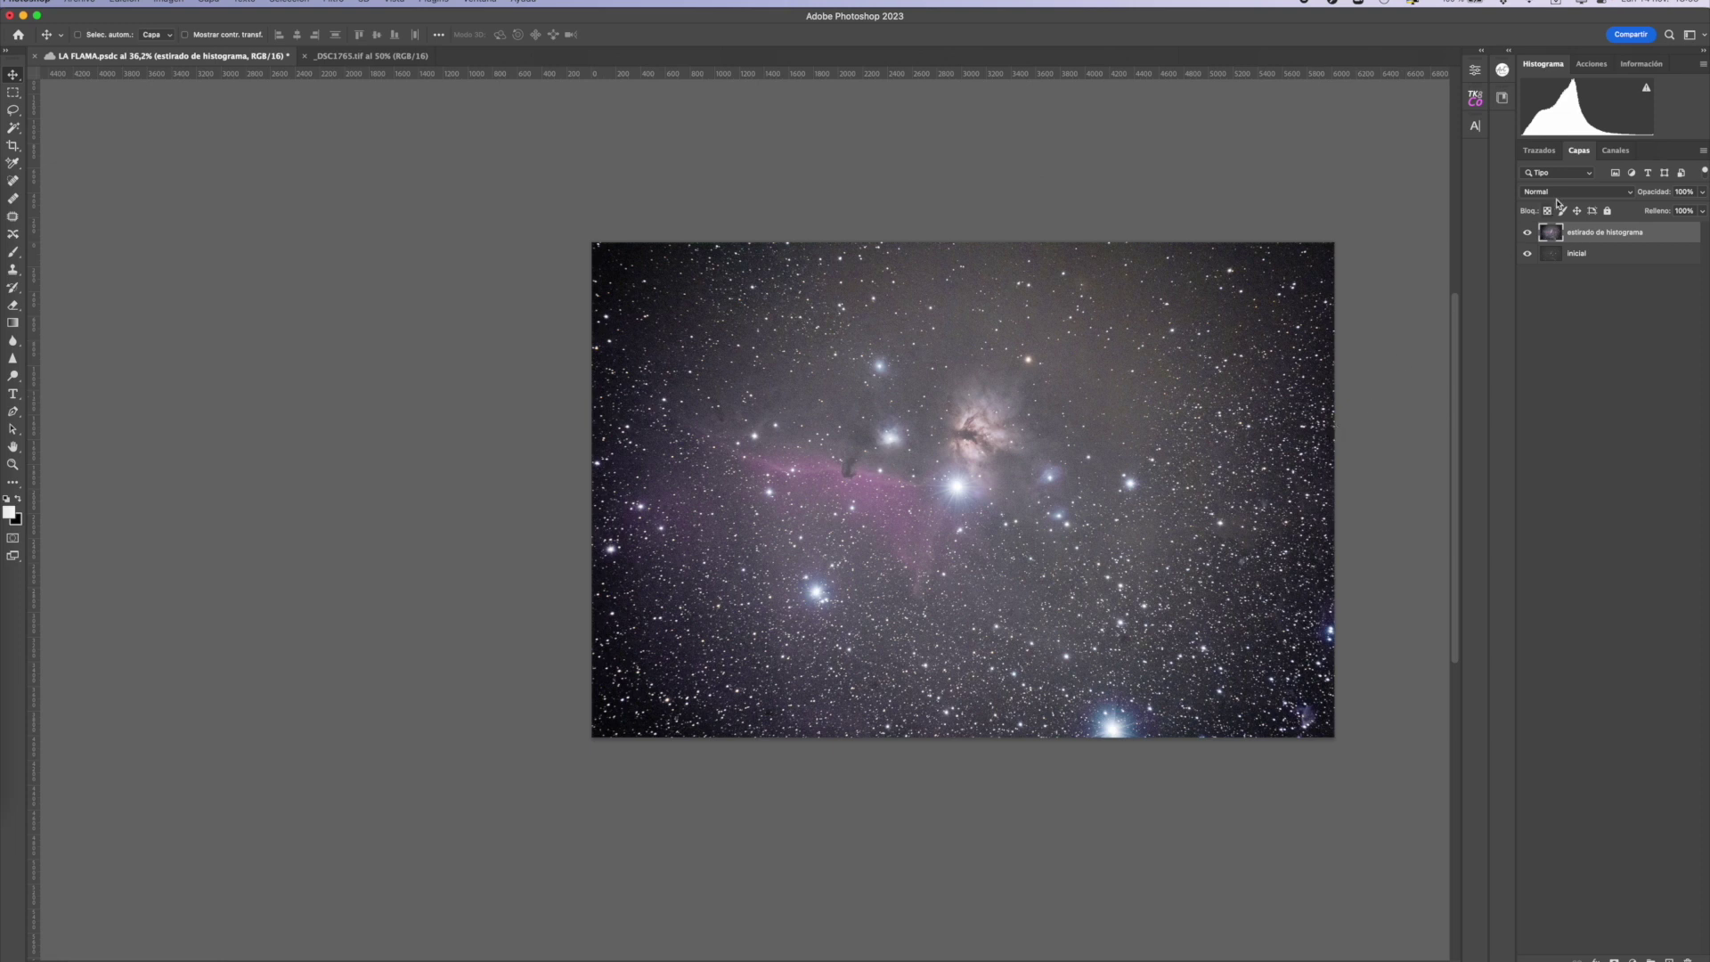
left_click(155, 3)
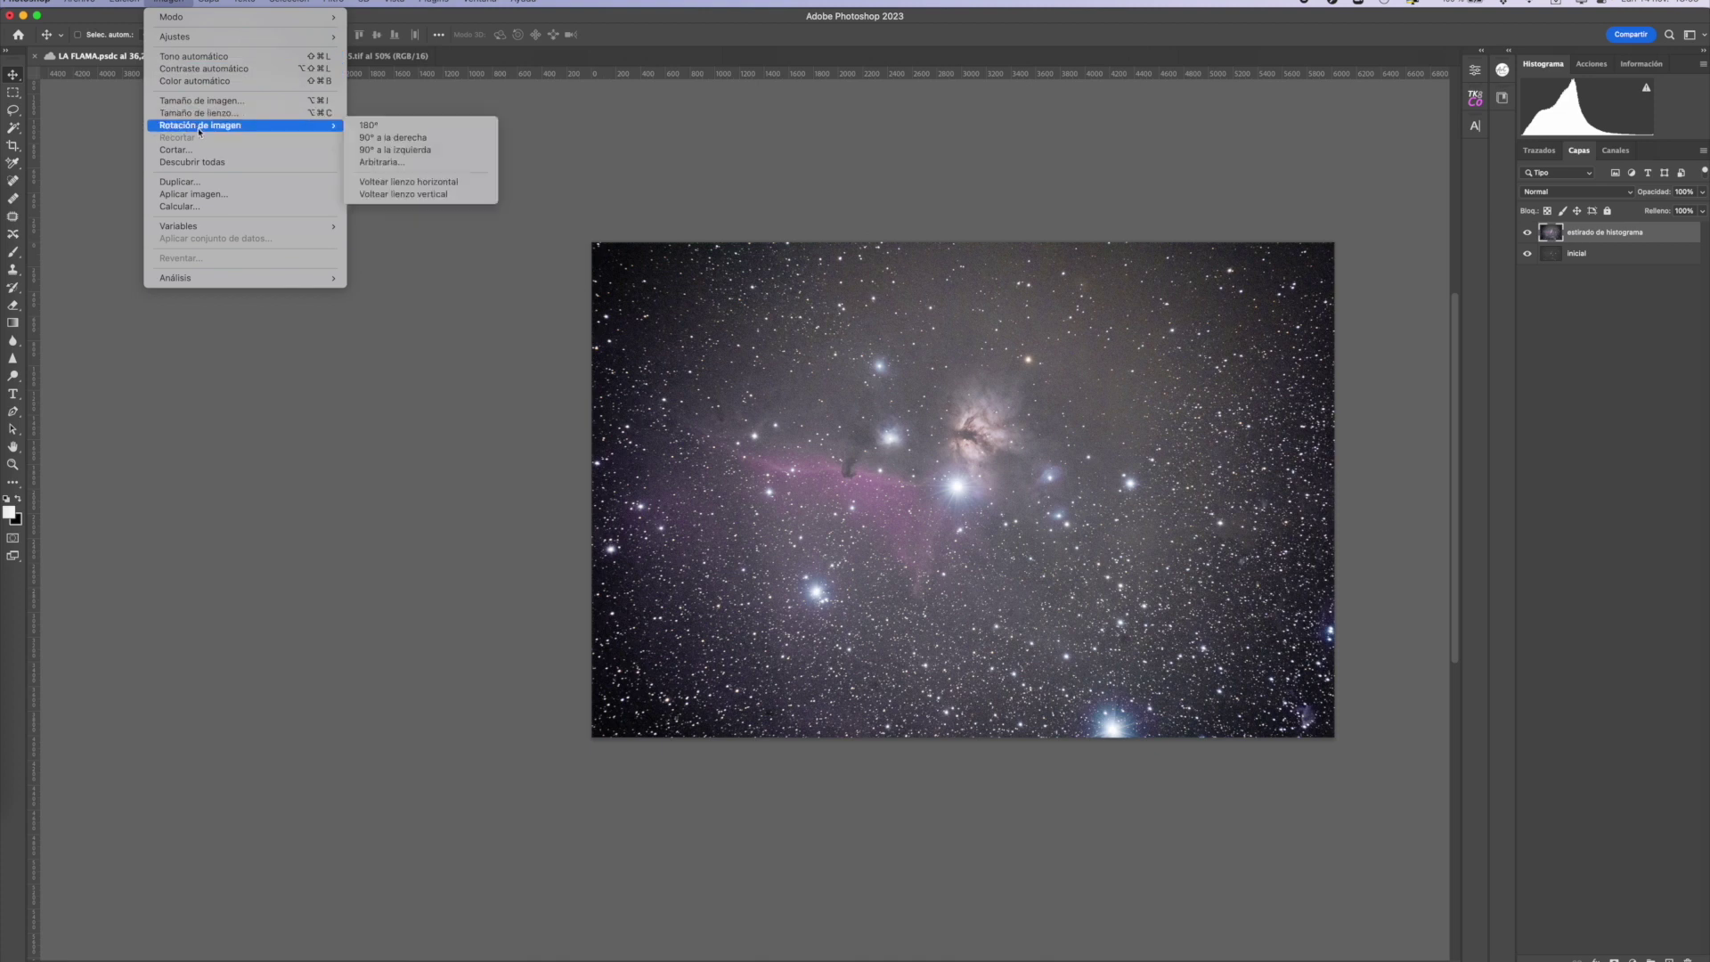
- Duplicate the image as 'LA FLAMA copia', delete its inicial layer, and begin a Lasso selection near the Flame nebula
left_click(214, 183)
left_click(712, 388)
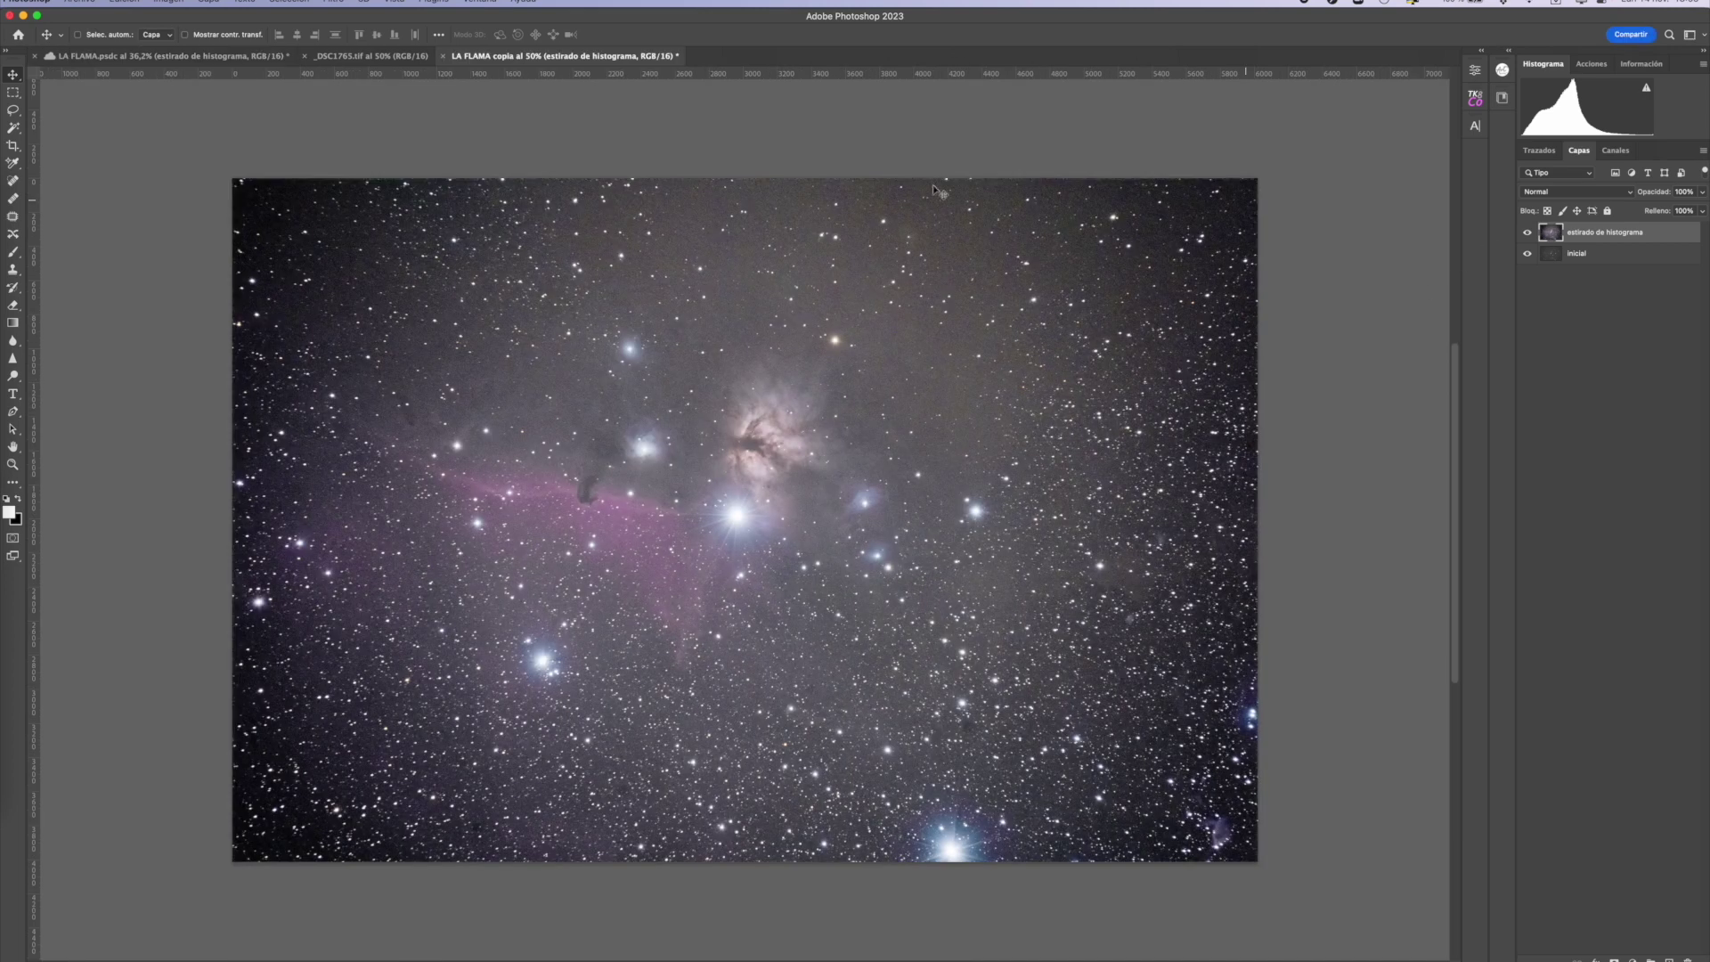
key("Delete")
left_click(12, 111)
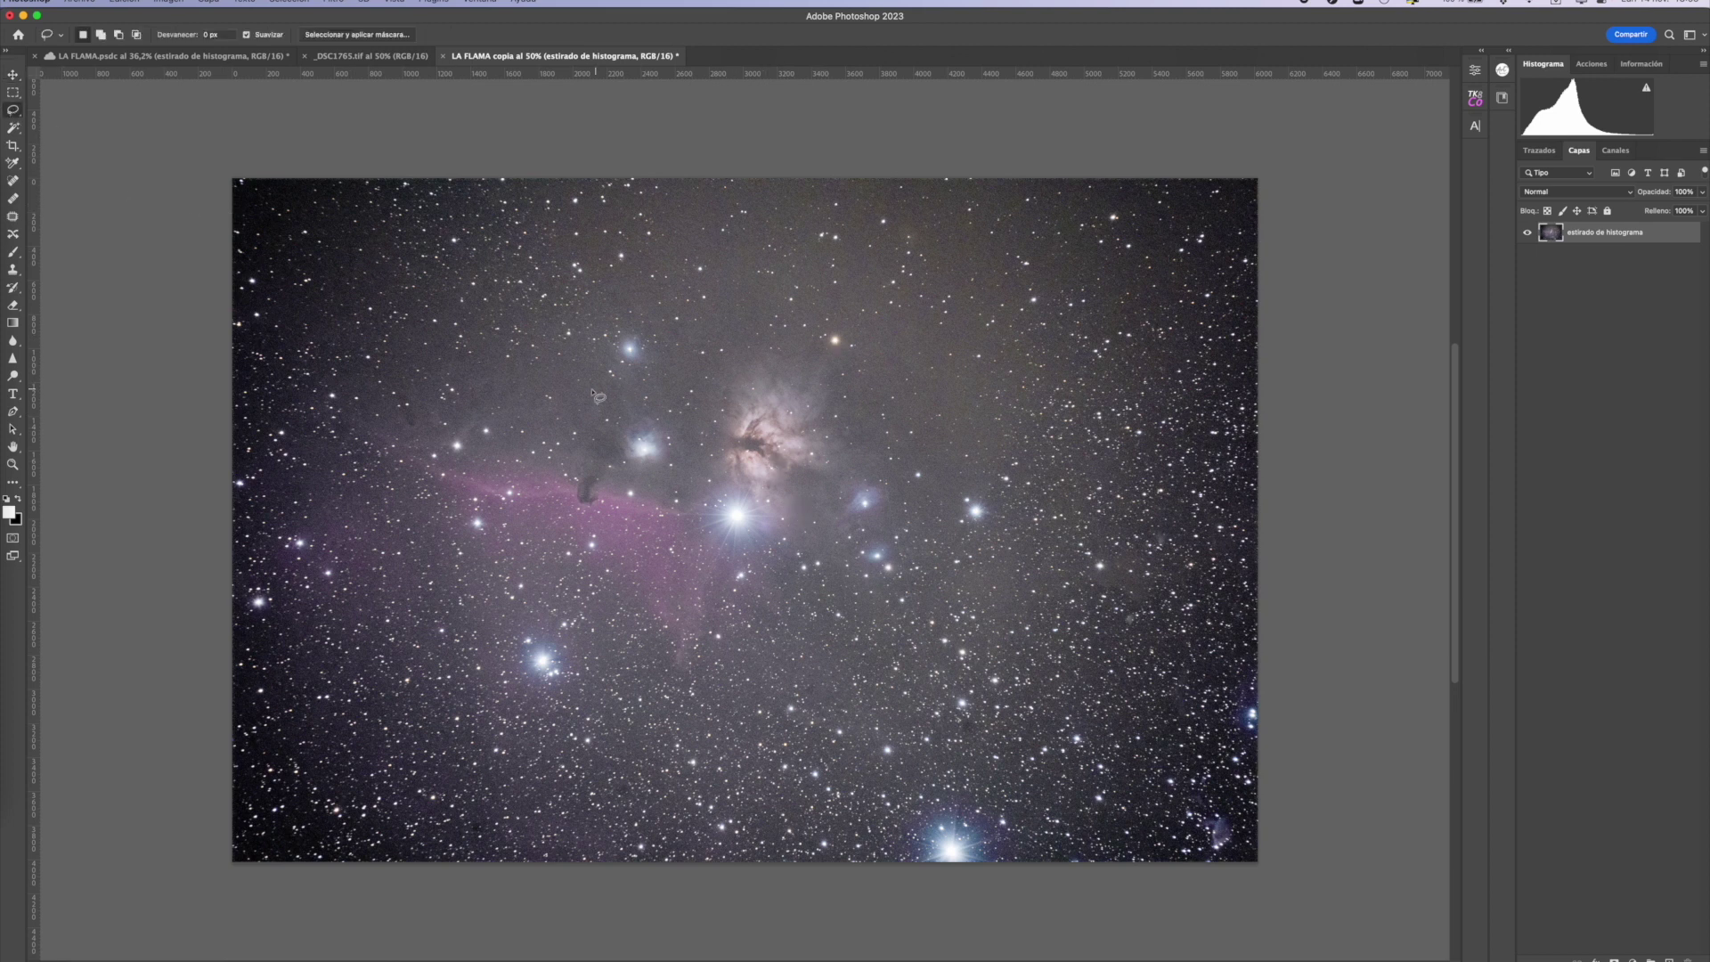
left_click_drag(838, 496, 895, 470)
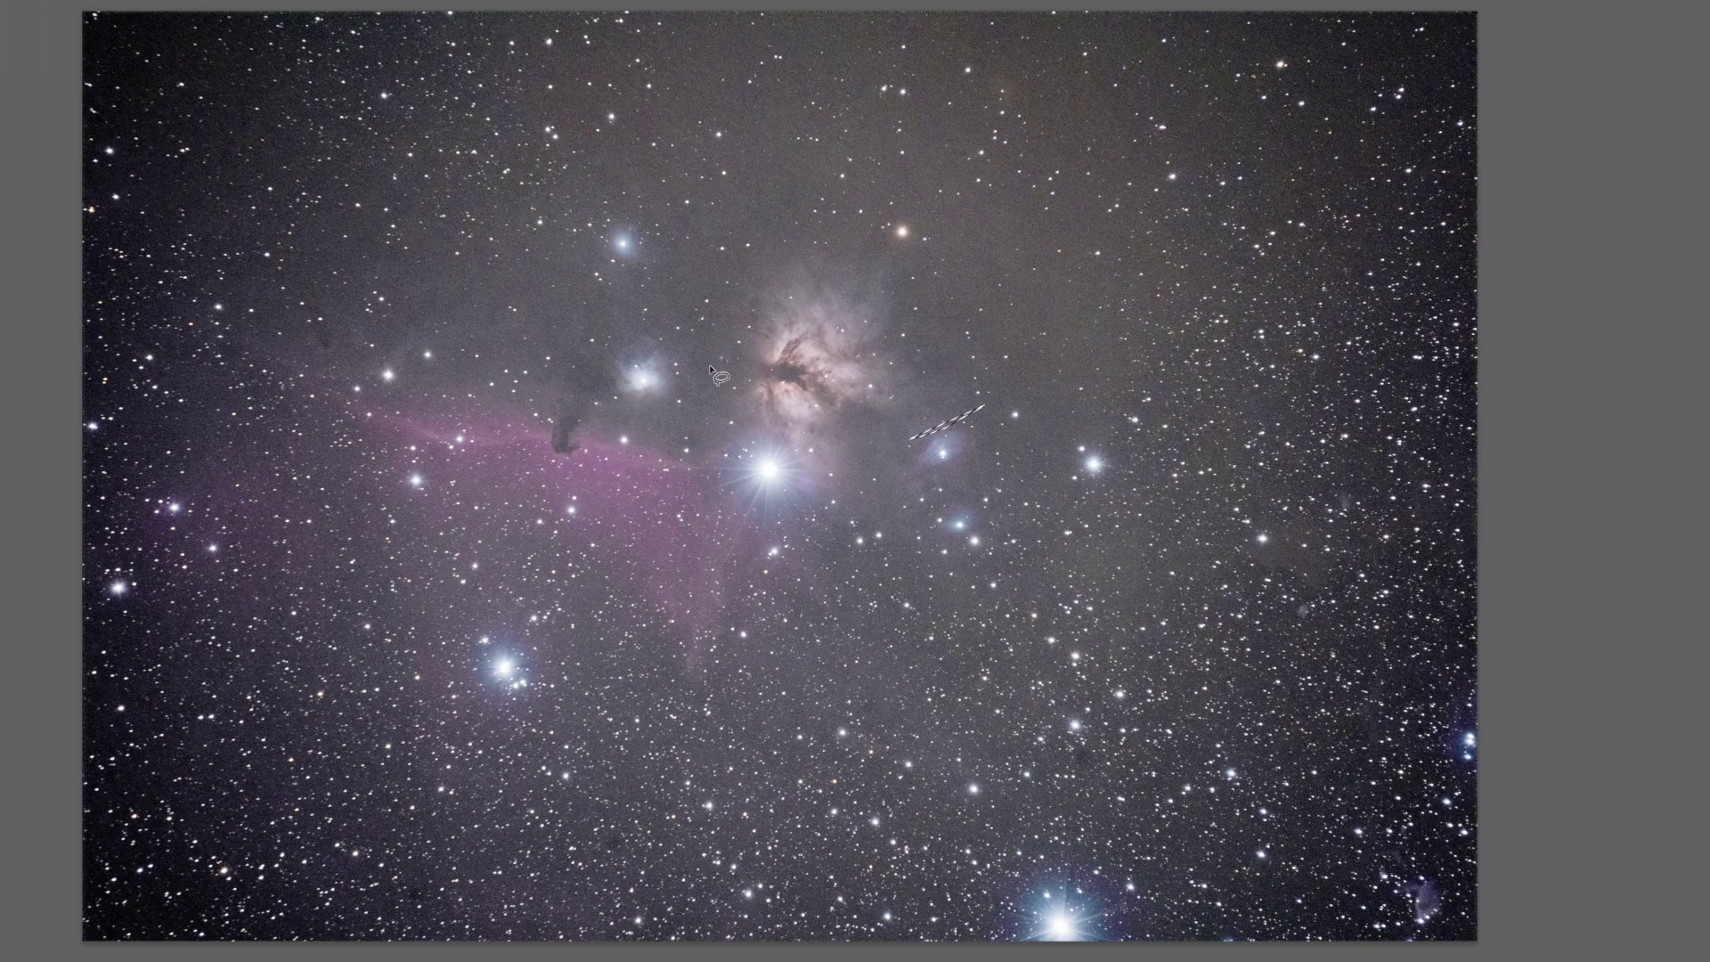
- Lasso the Flame nebula and replace it with a content-aware fill
mouse_move(873, 447)
left_mouse_down()
mouse_move(1007, 257)
mouse_move(914, 440)
left_mouse_up()
right_click(890, 287)
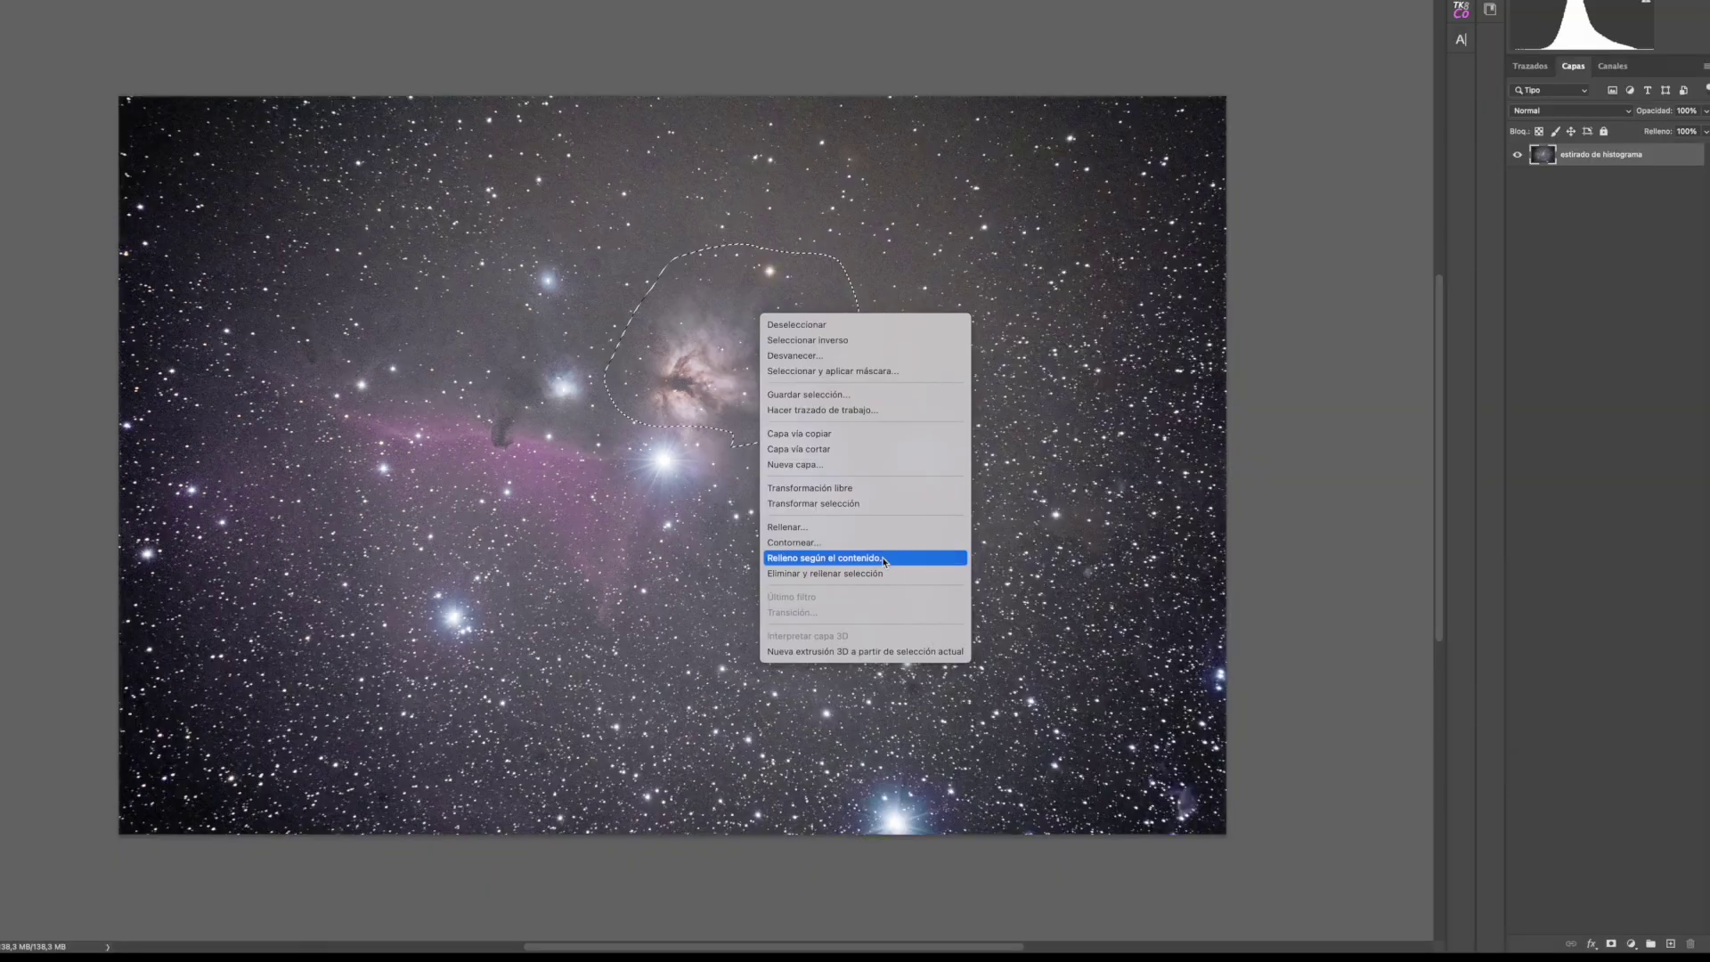
left_click(882, 559)
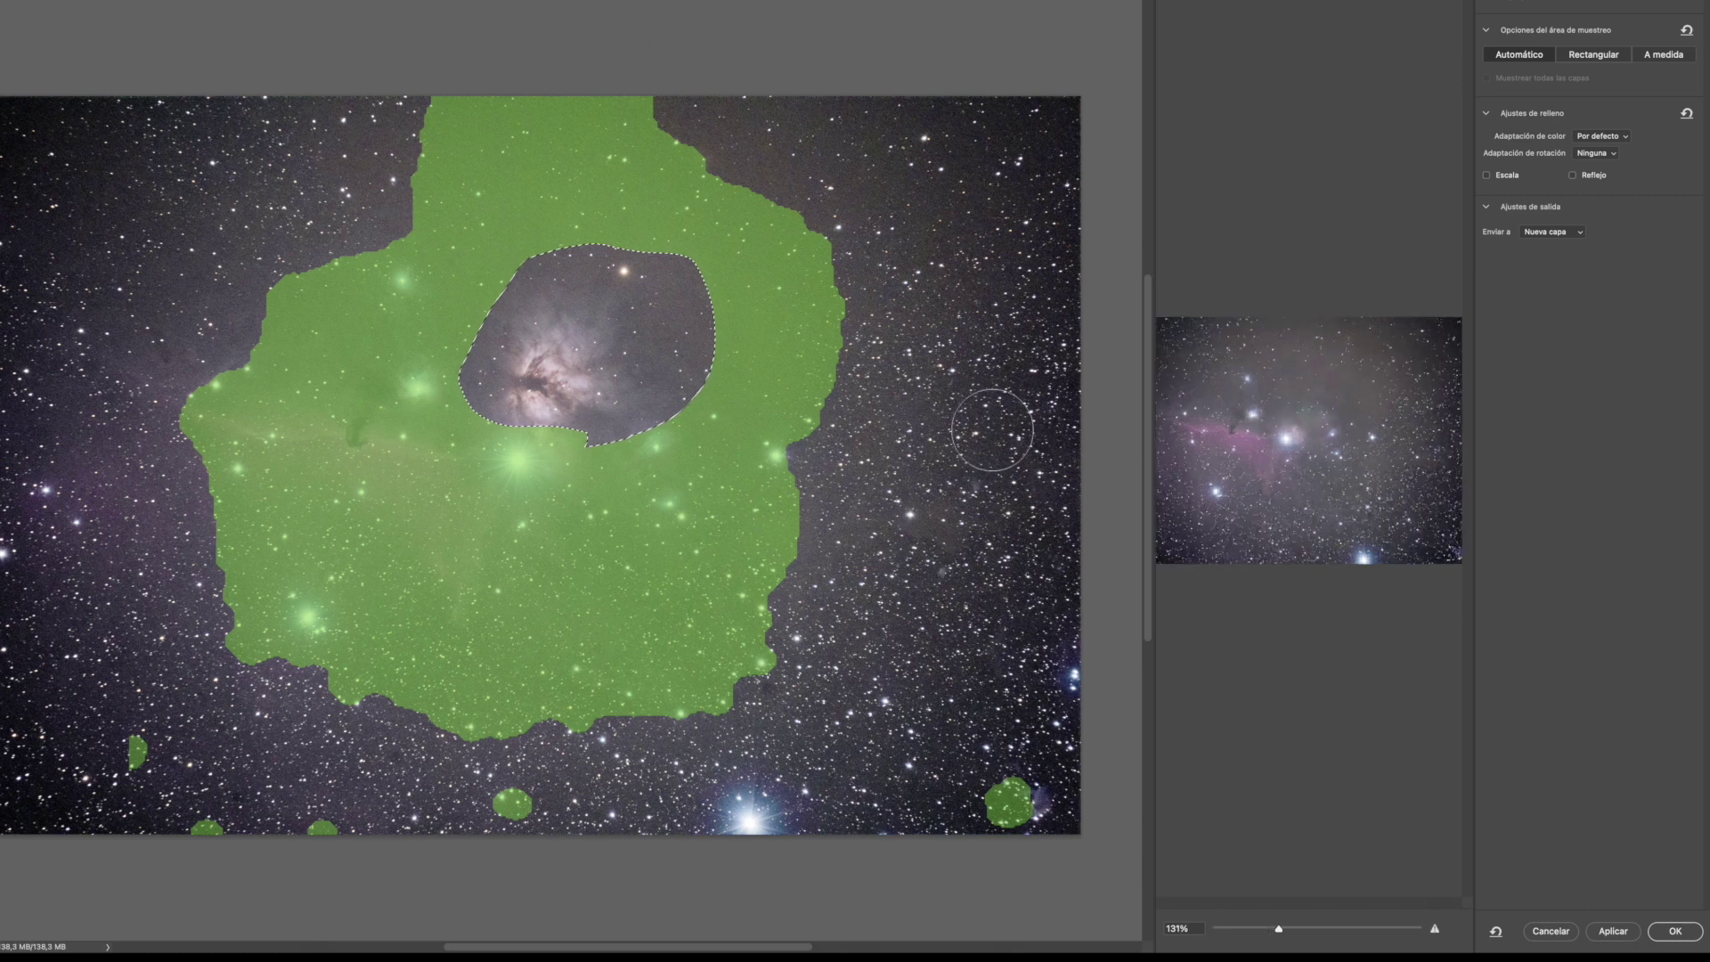
left_click(1676, 933)
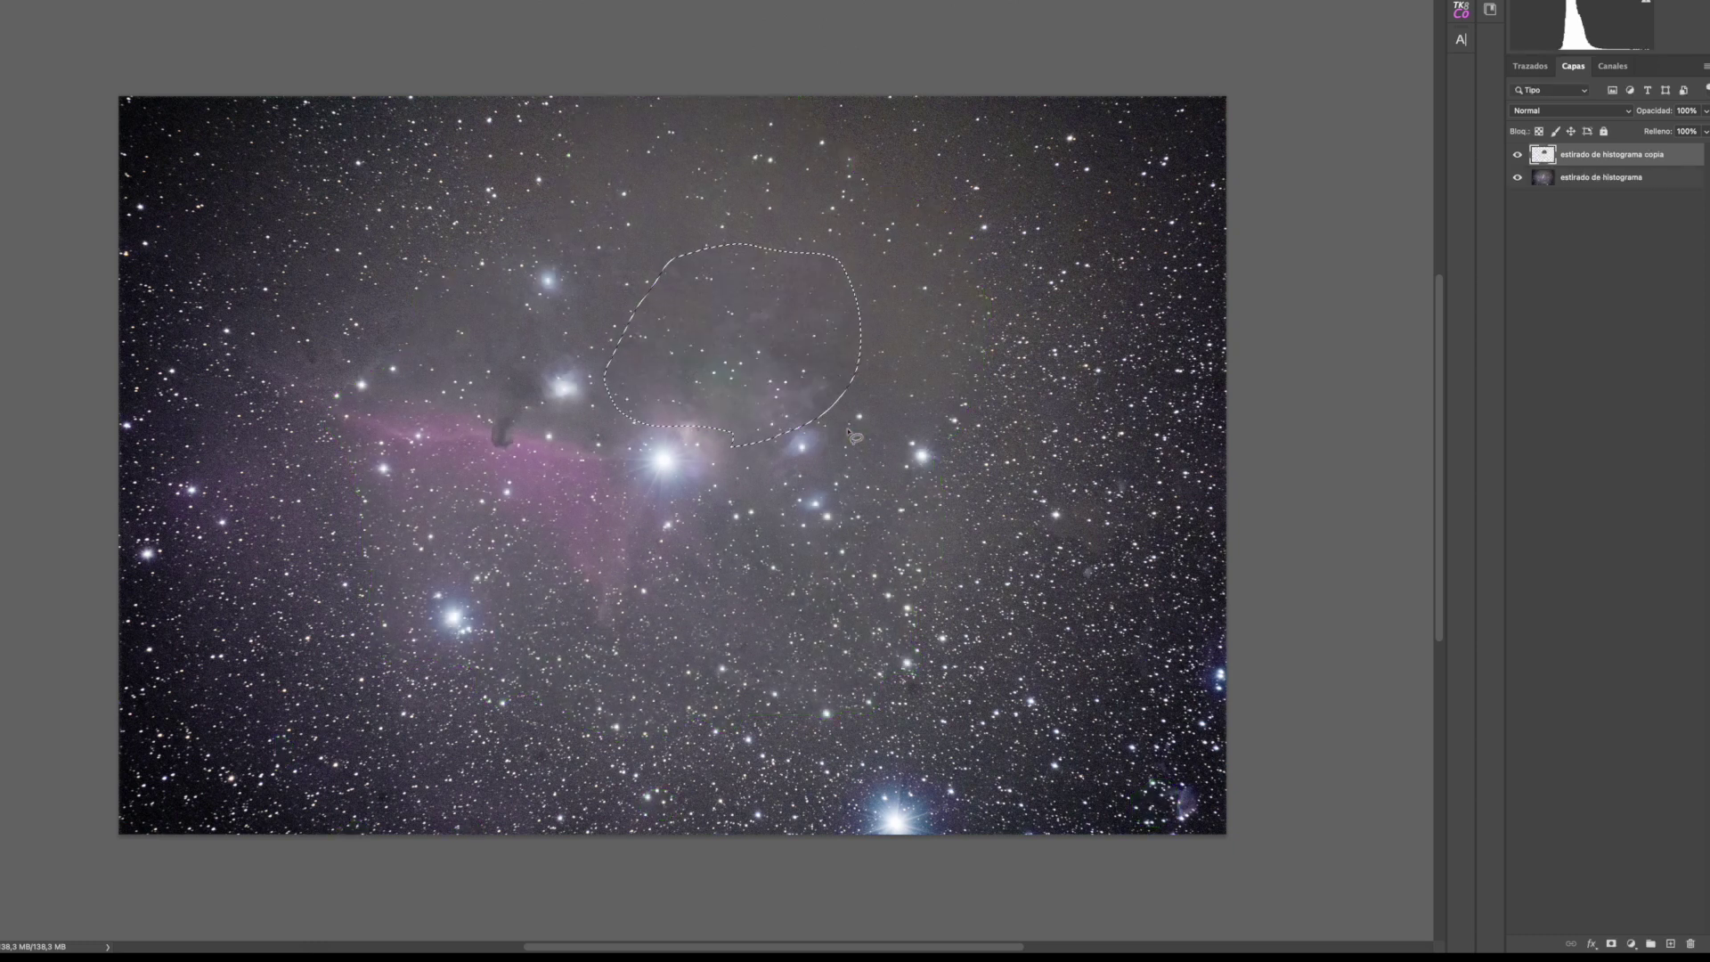
key("ctrl+d")
- Lasso the bright star and the Horsehead area and content-aware fill them to a new layer
left_click_drag(726, 490, 731, 475)
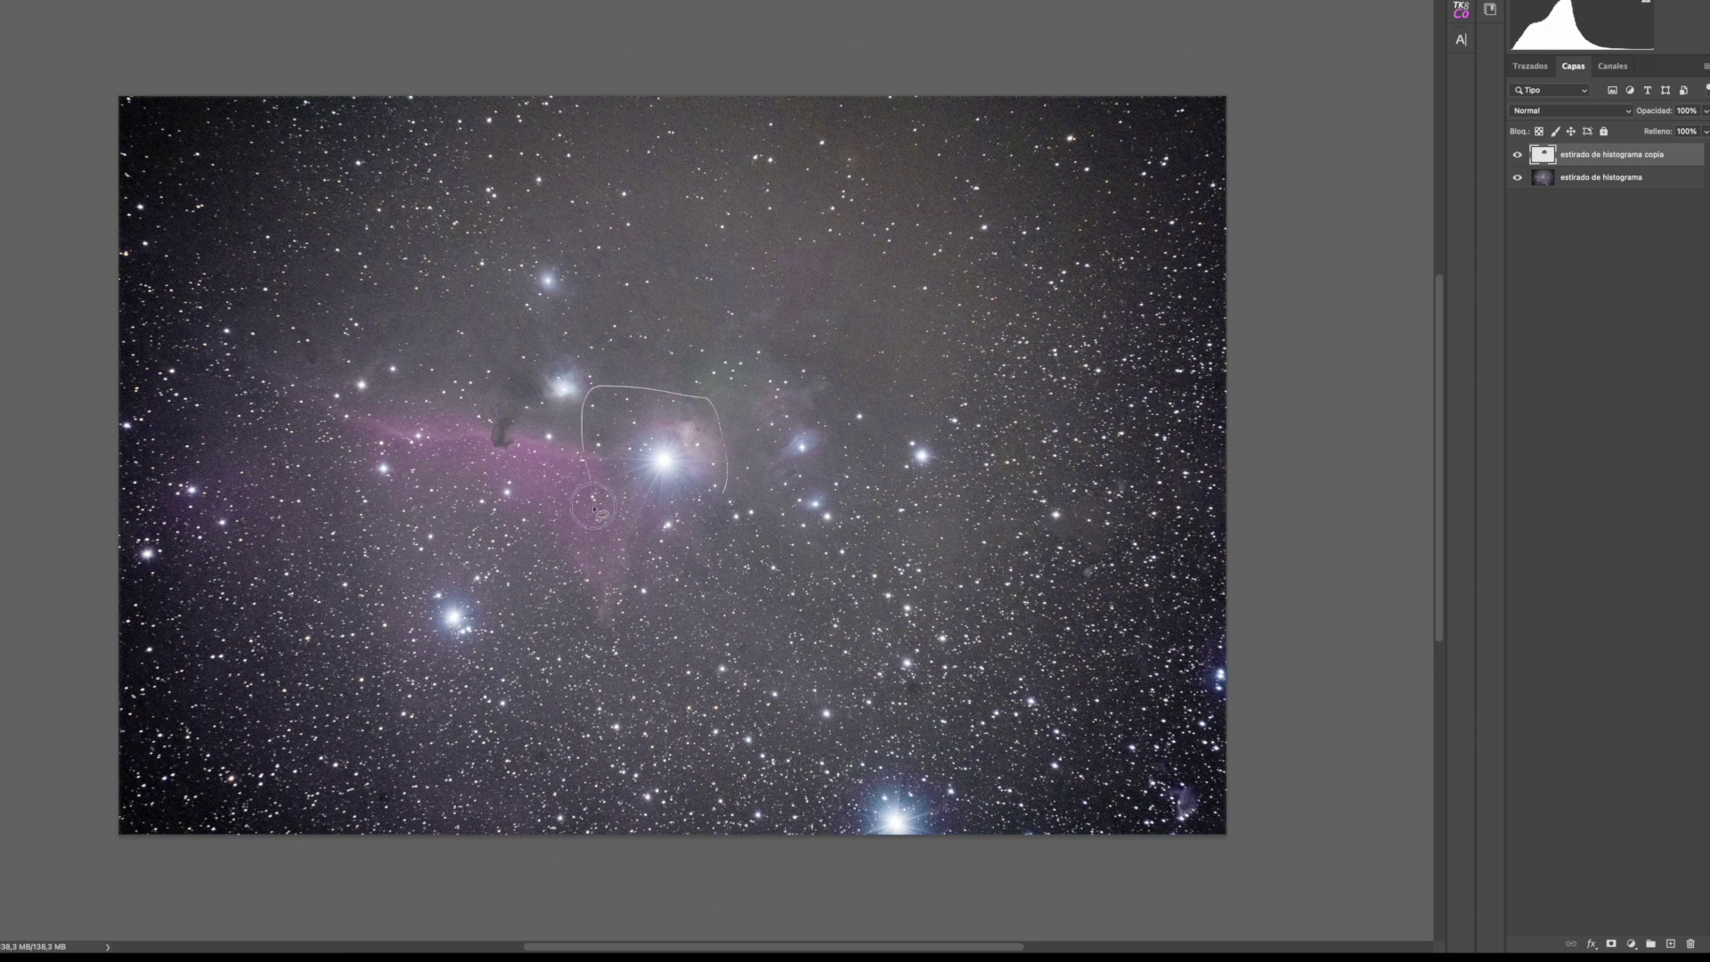
right_click(673, 438)
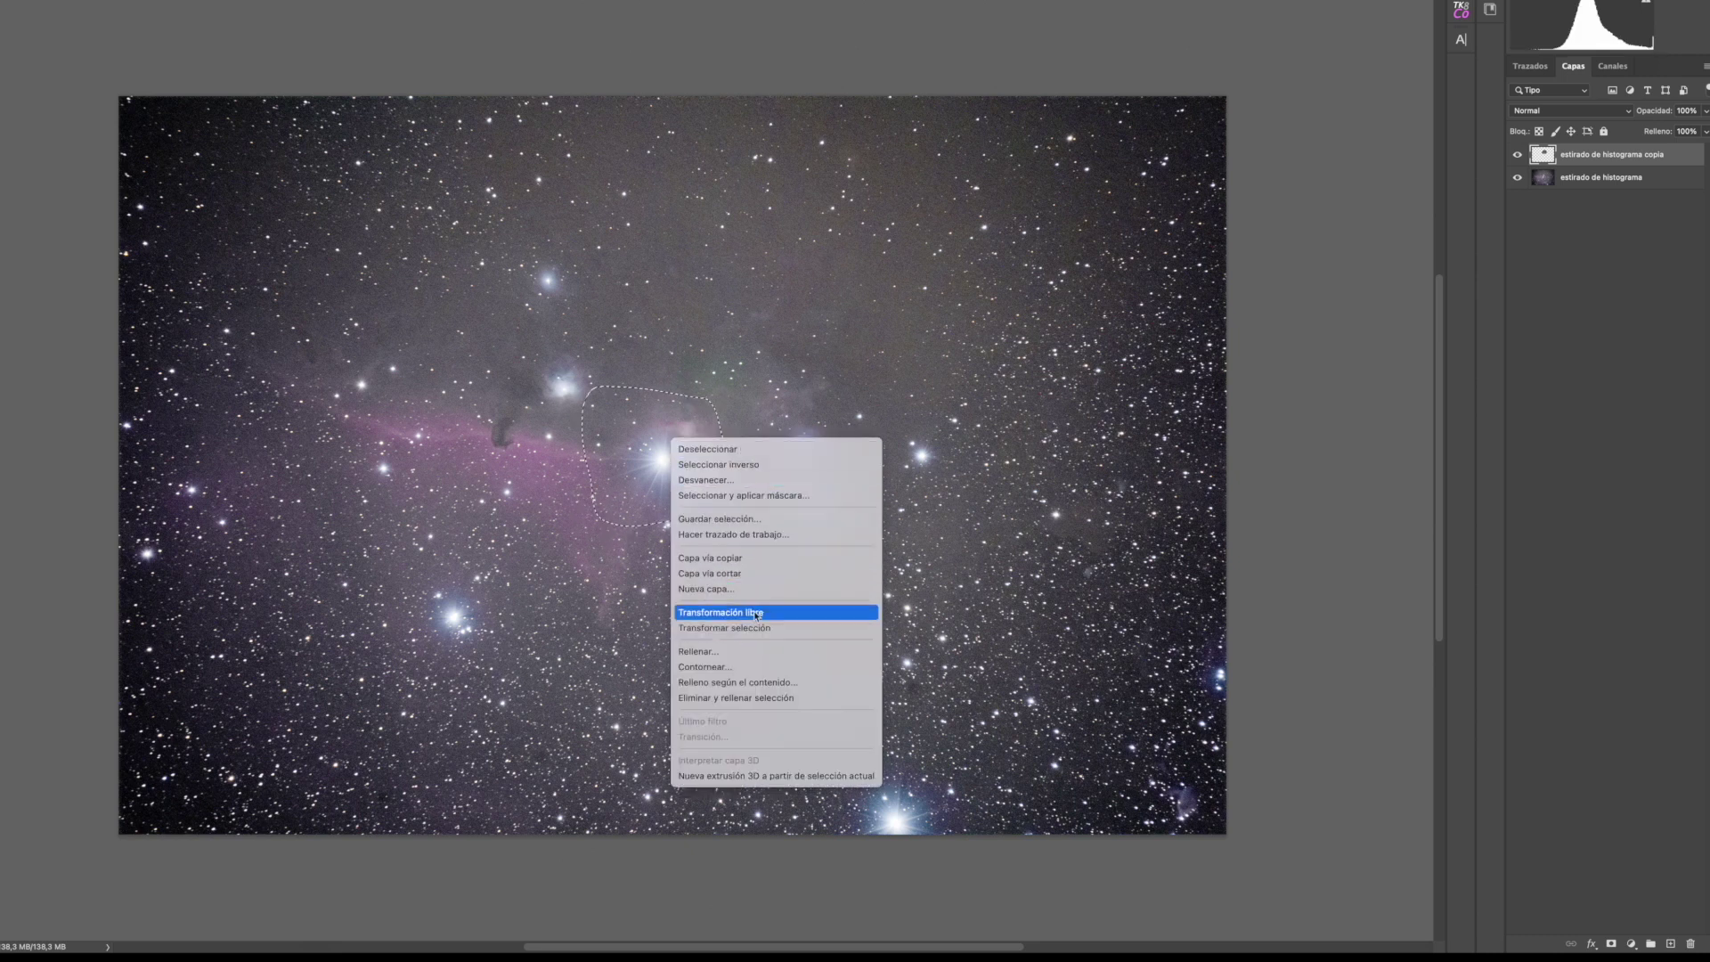
left_click(749, 682)
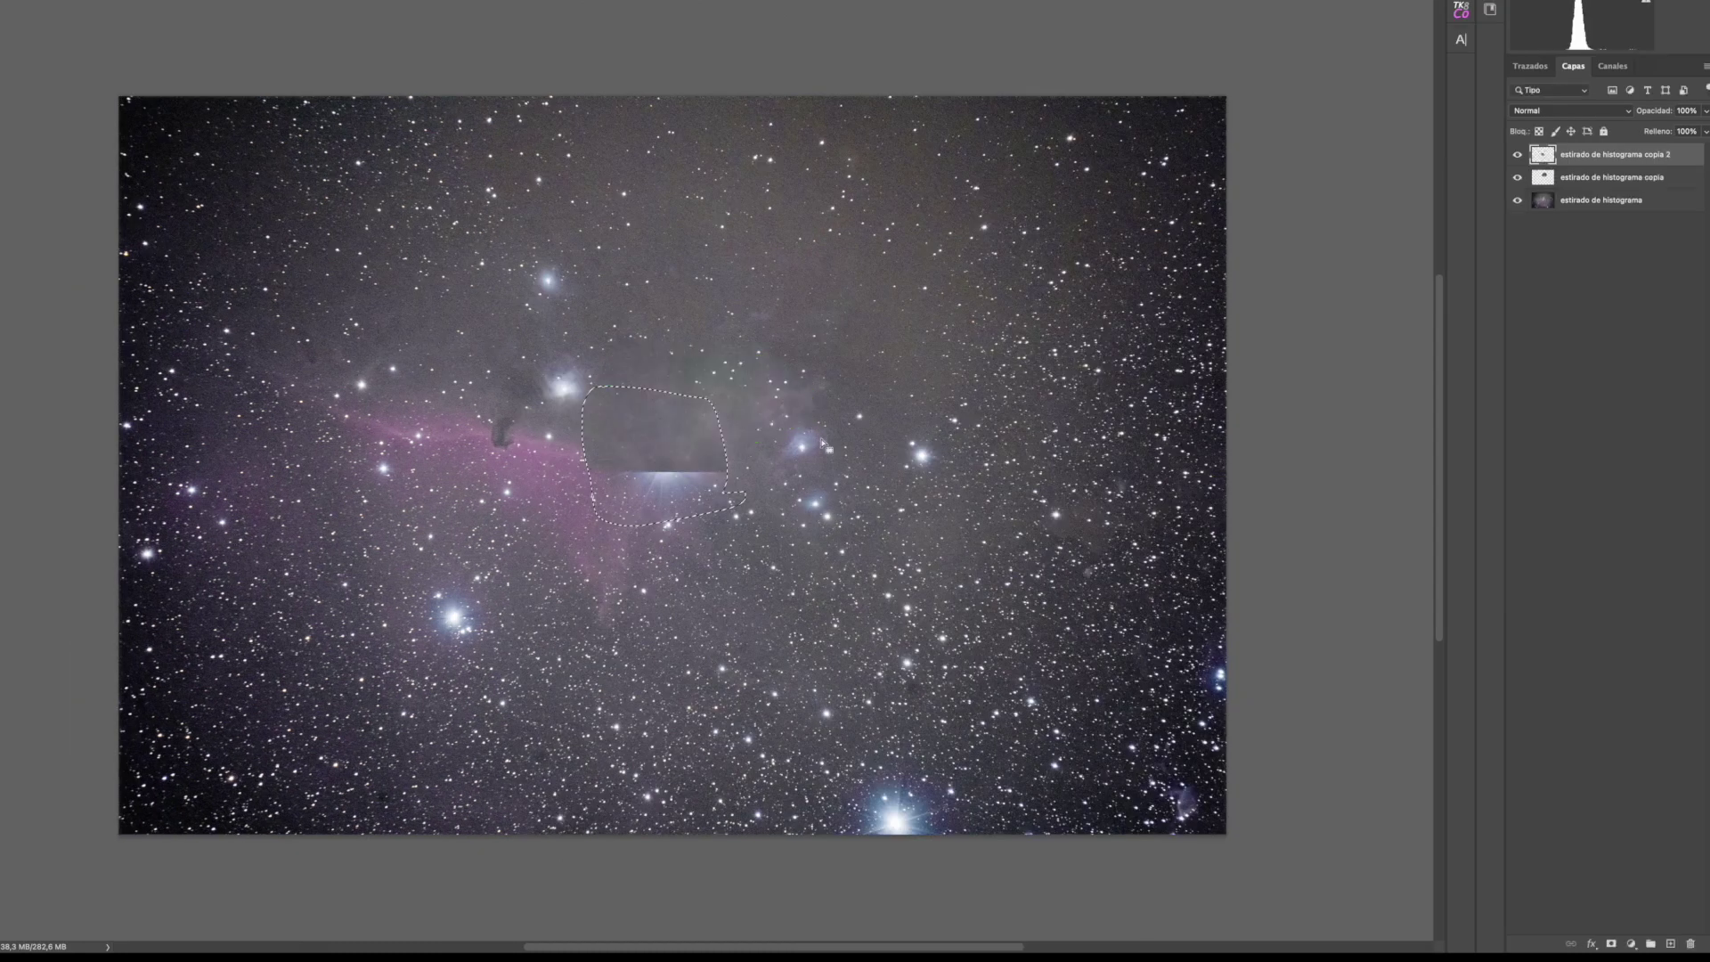
mouse_move(585, 405)
left_mouse_down()
mouse_move(602, 388)
mouse_move(571, 390)
left_mouse_up()
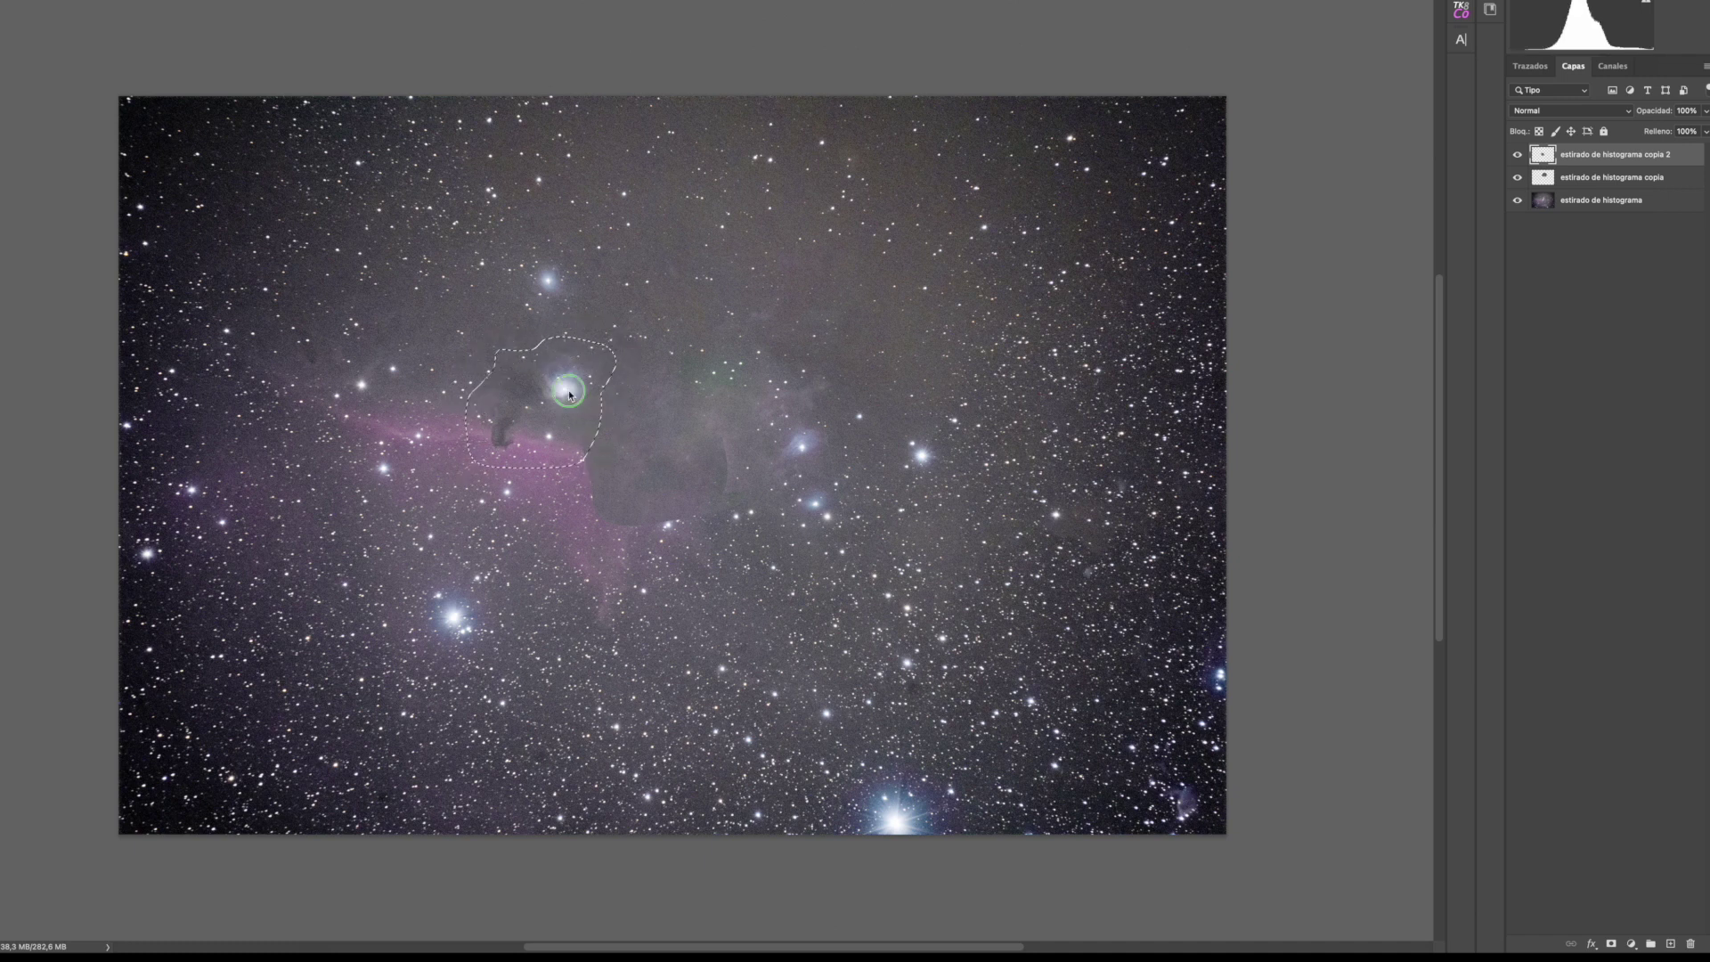
right_click(569, 388)
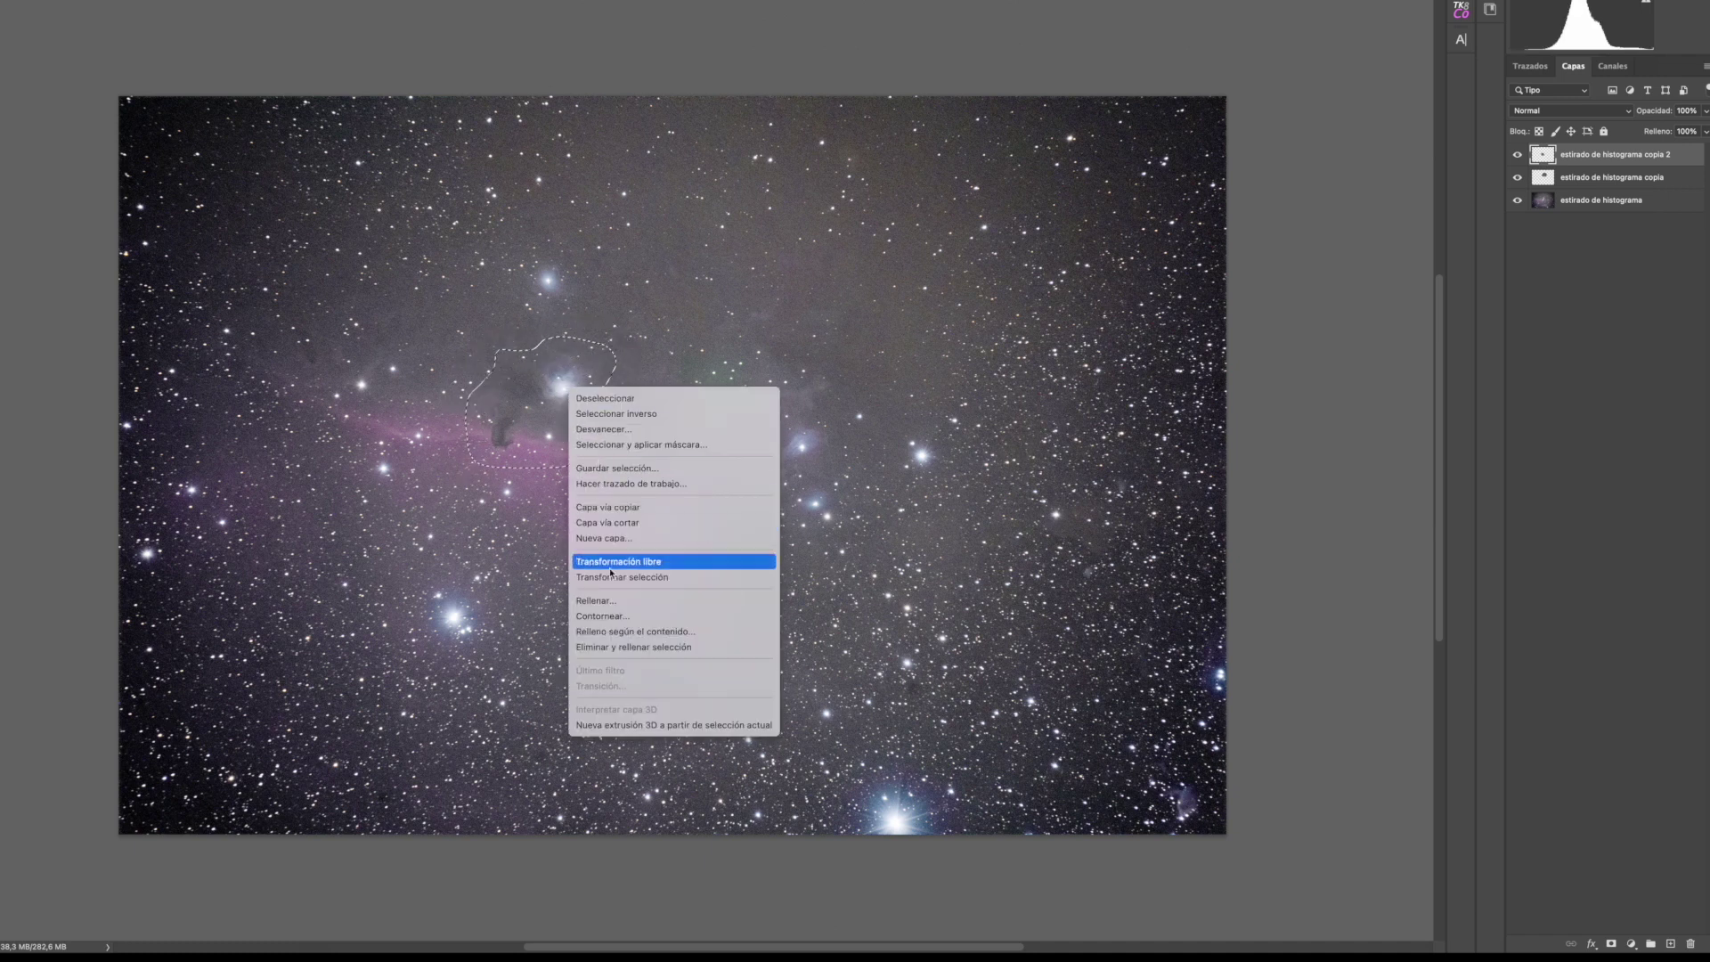
left_click(674, 632)
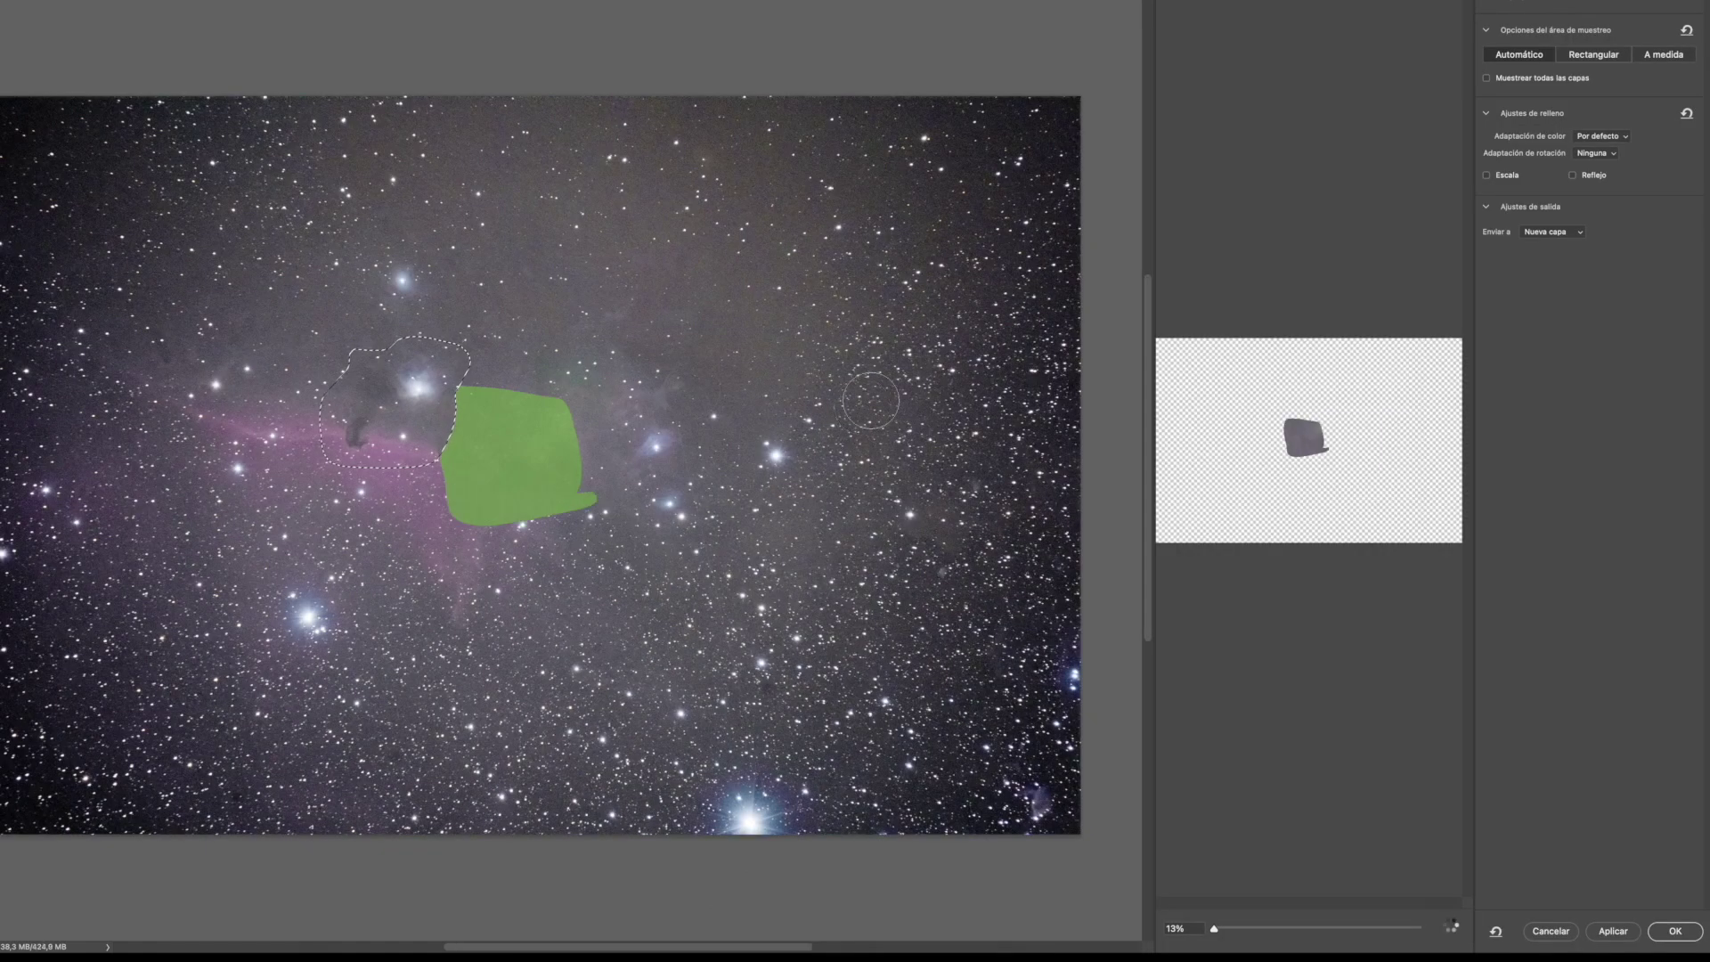
key("Return")
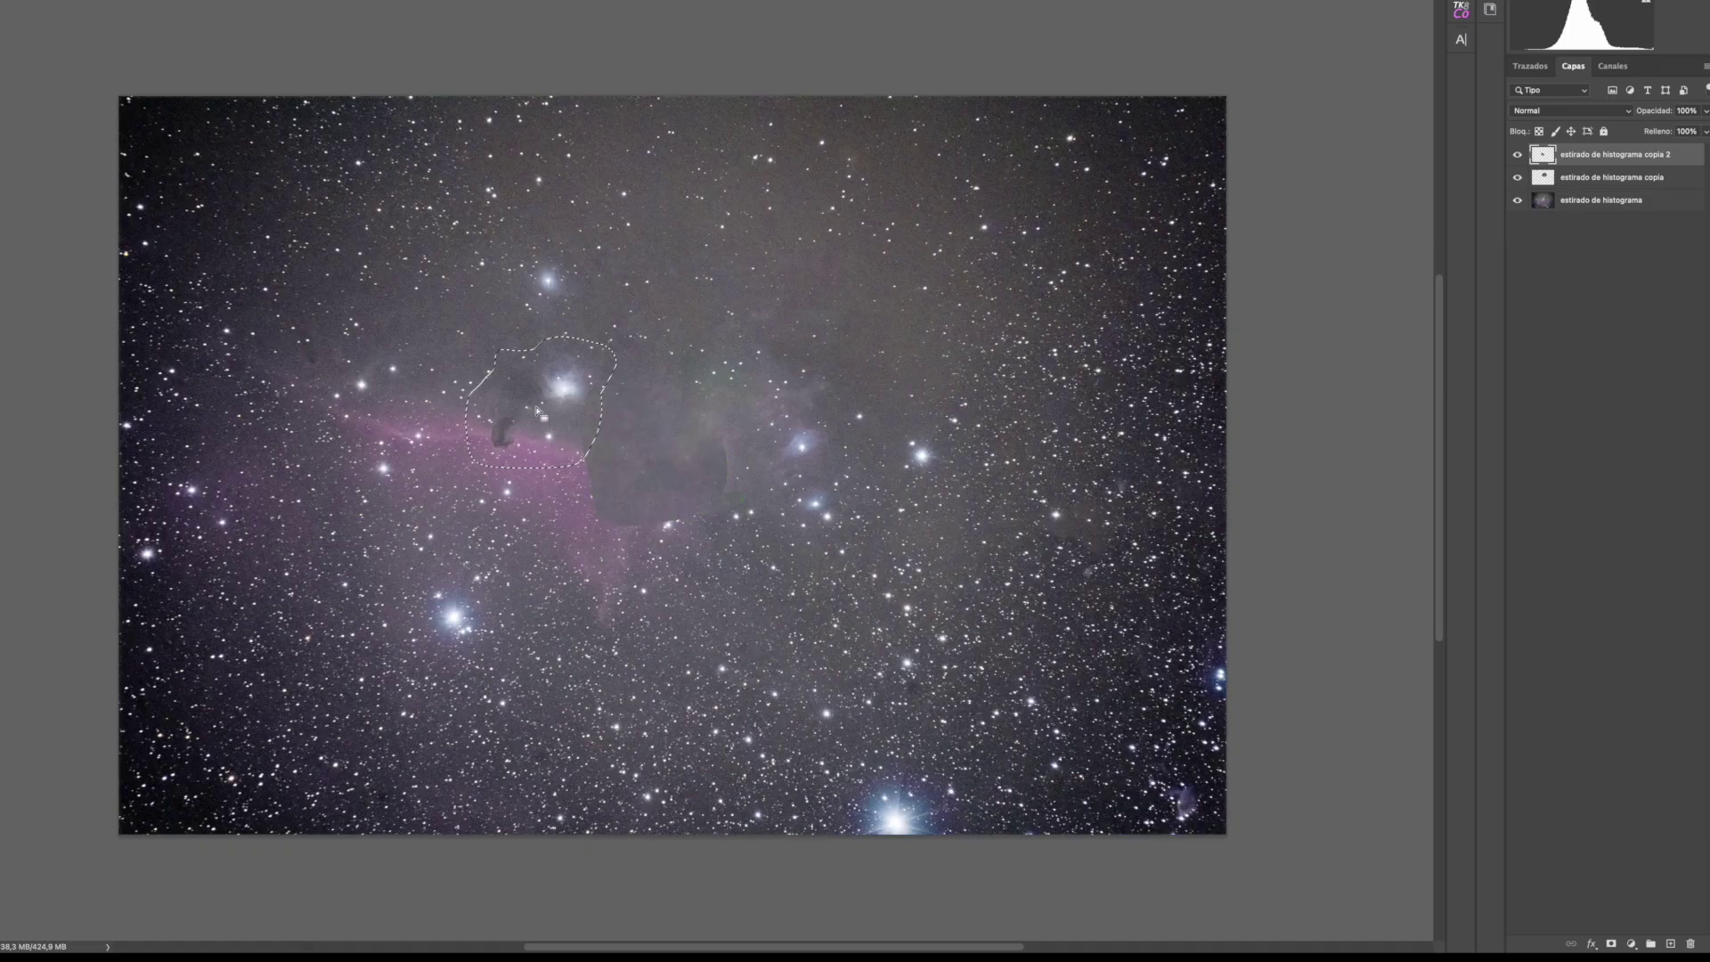
- On the bottom estirado de histograma layer, content-aware fill the current selection to a new layer
left_click(1614, 203)
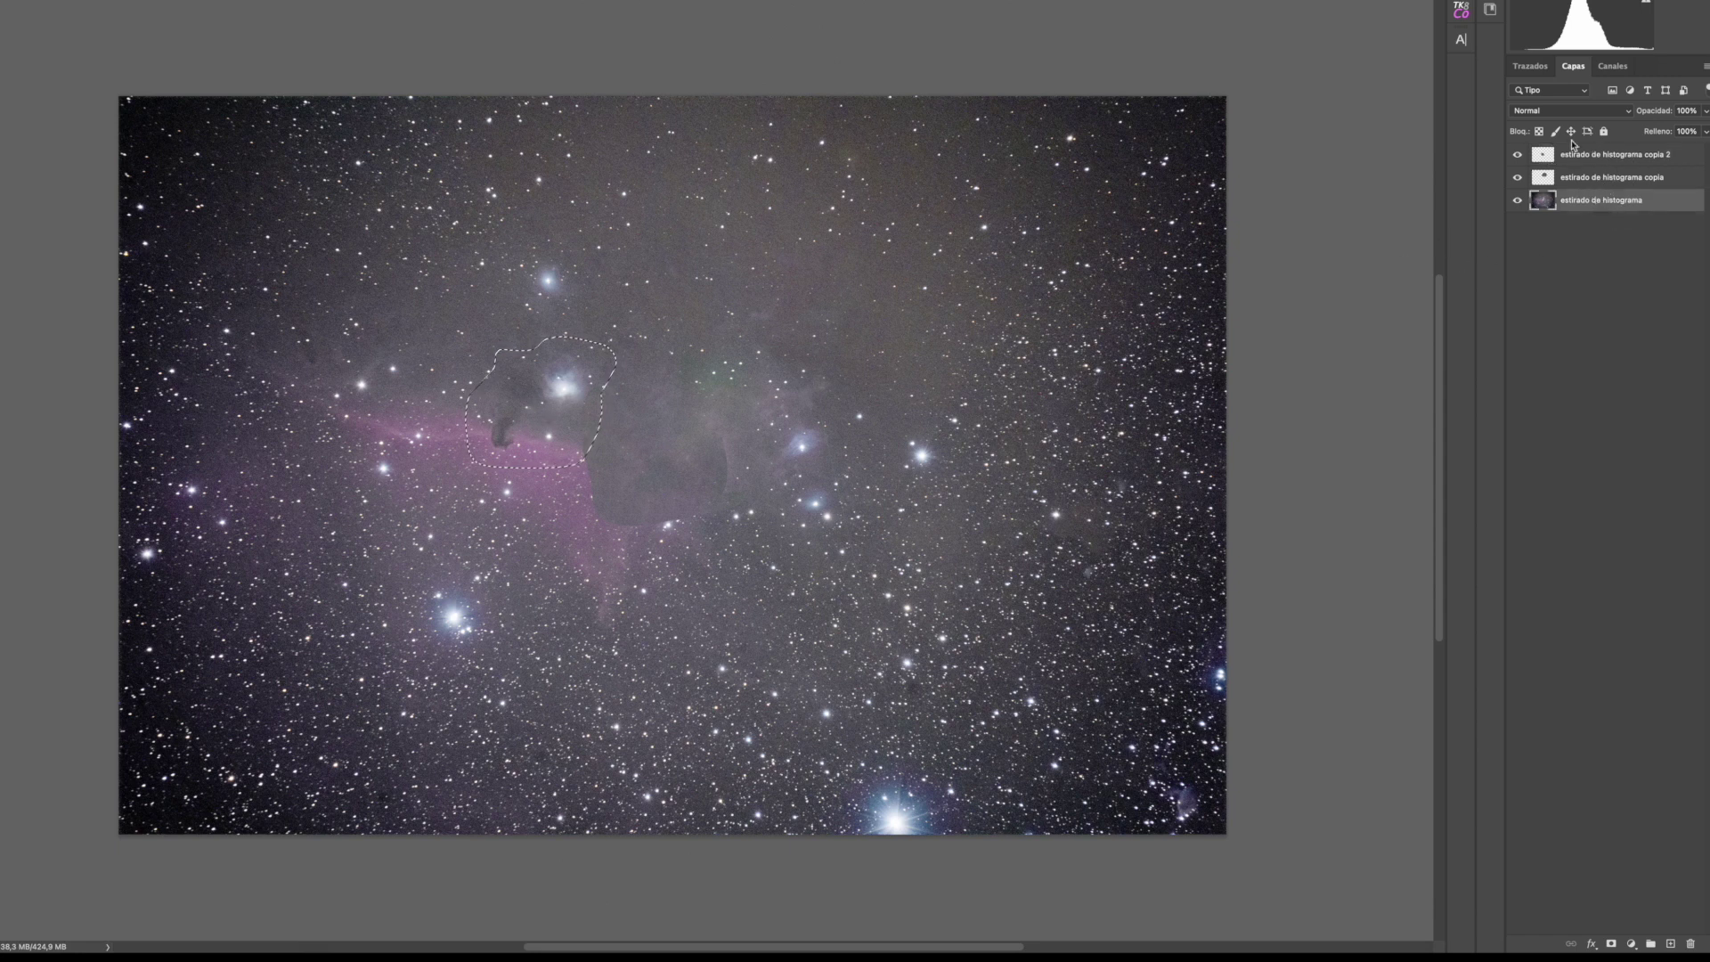
right_click(540, 430)
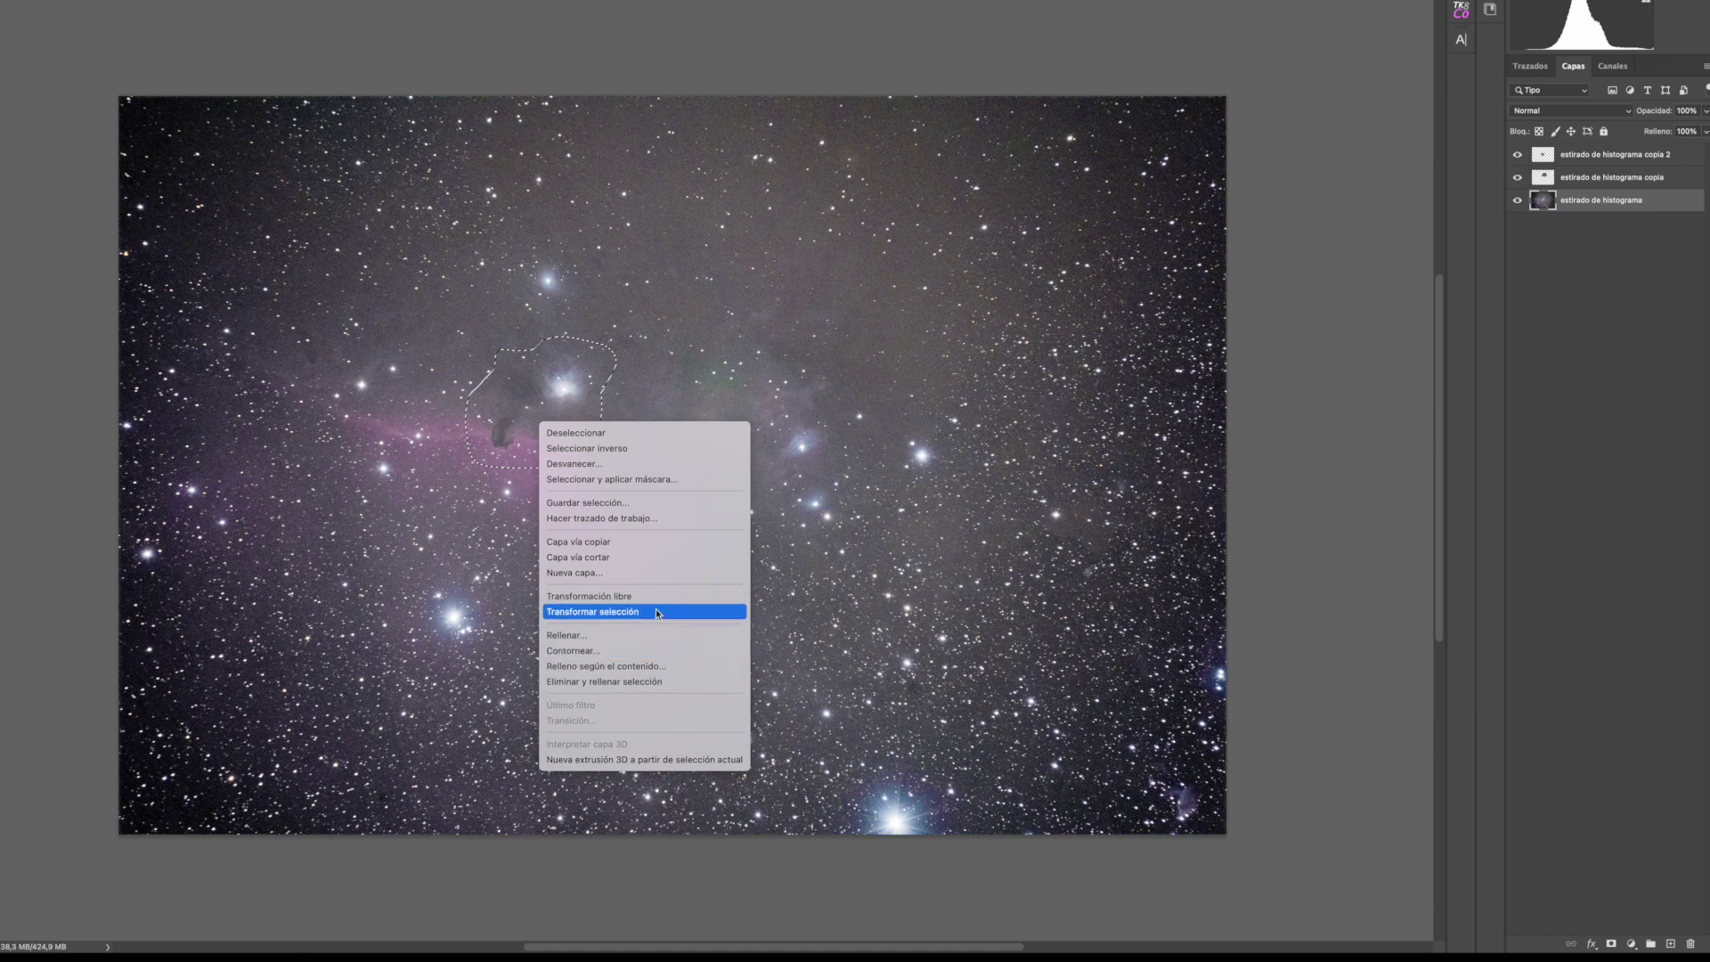
left_click(645, 666)
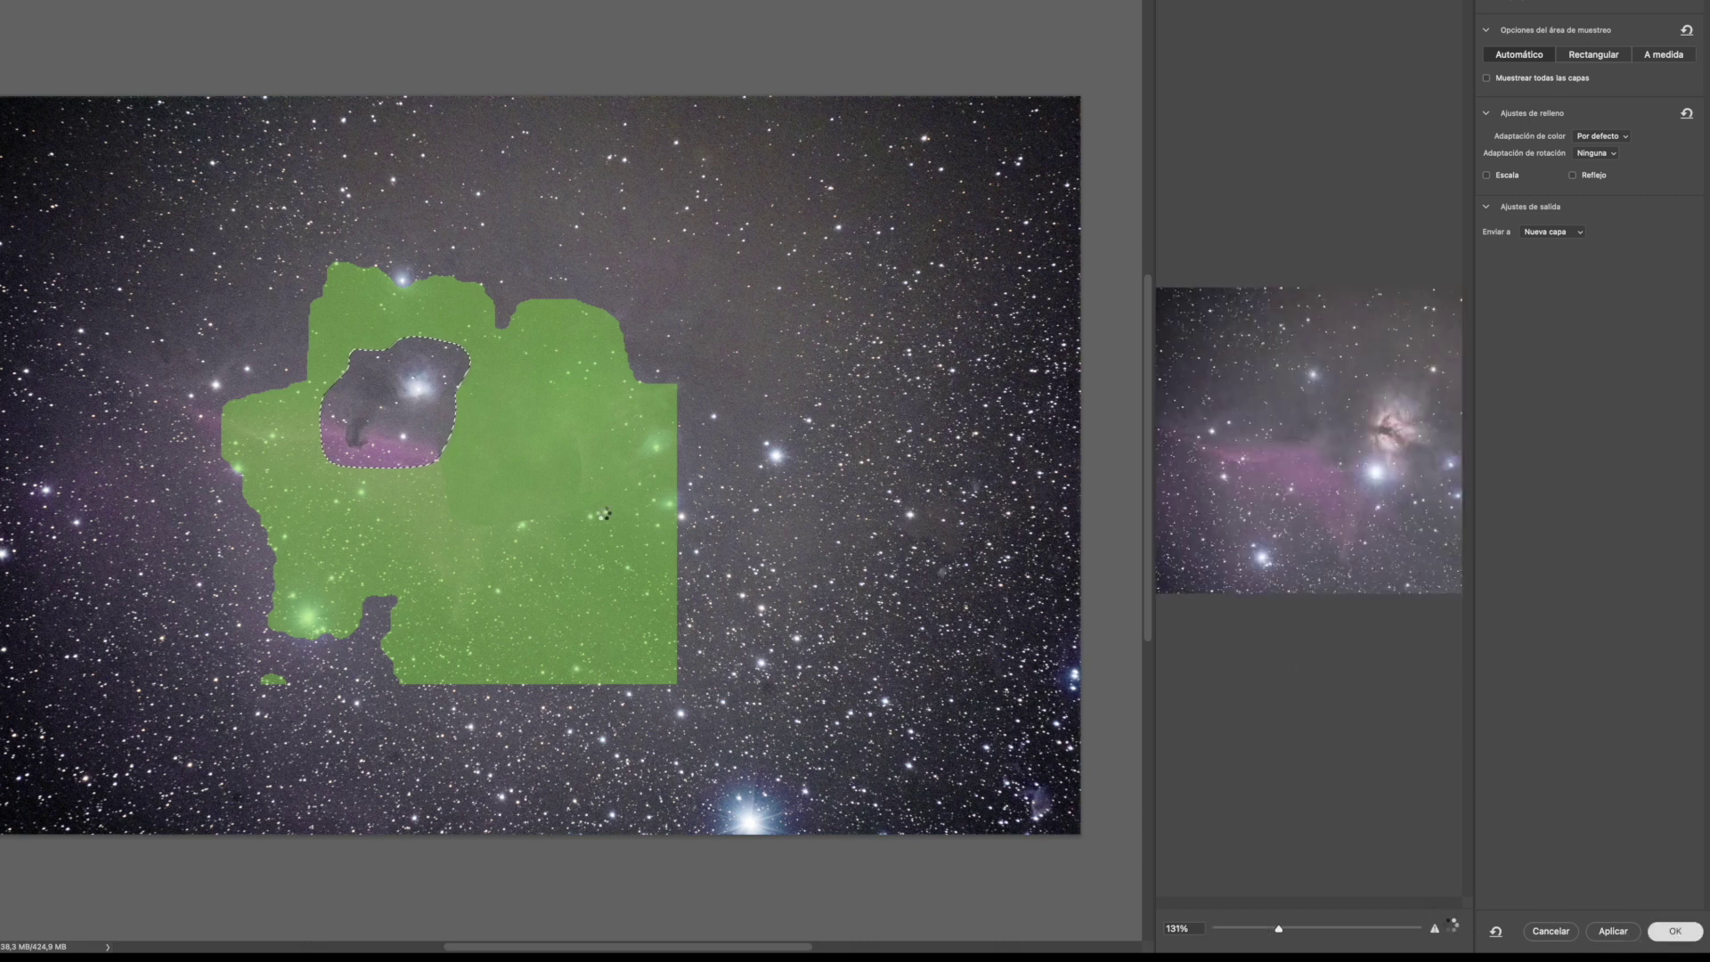
key("Return")
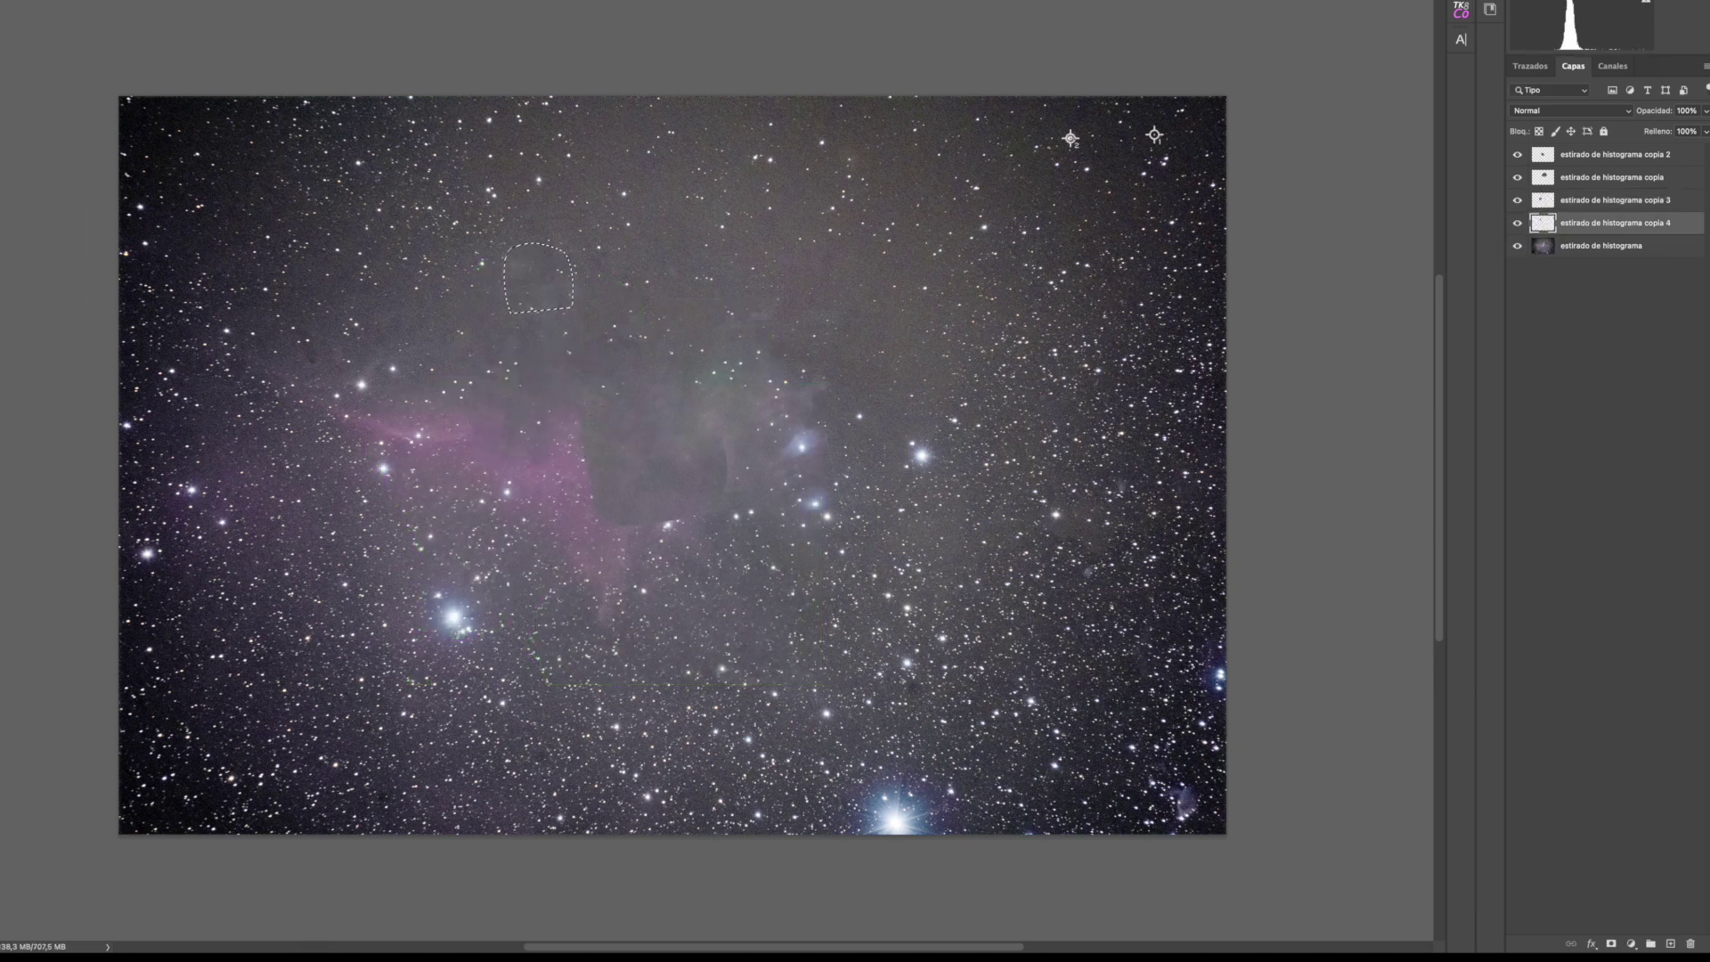
- Enlarge the healing brush to 474 px and compare the last retouch
right_click(976, 449)
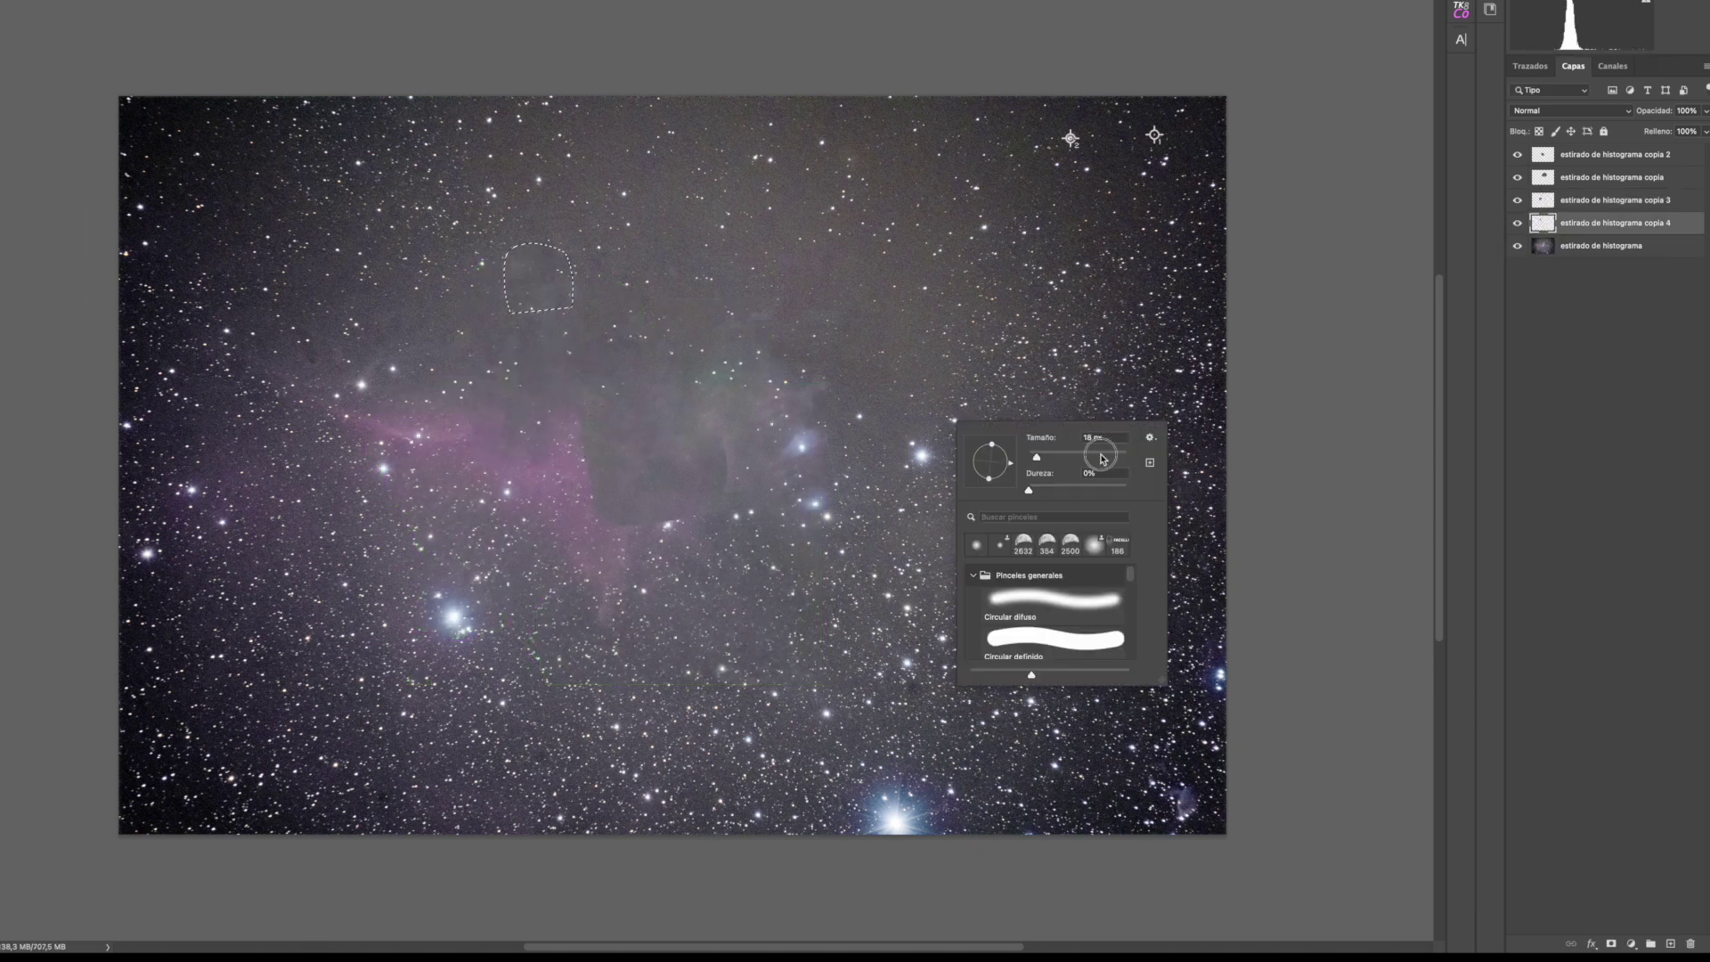
left_click_drag(1102, 457, 1115, 457)
left_click(935, 427)
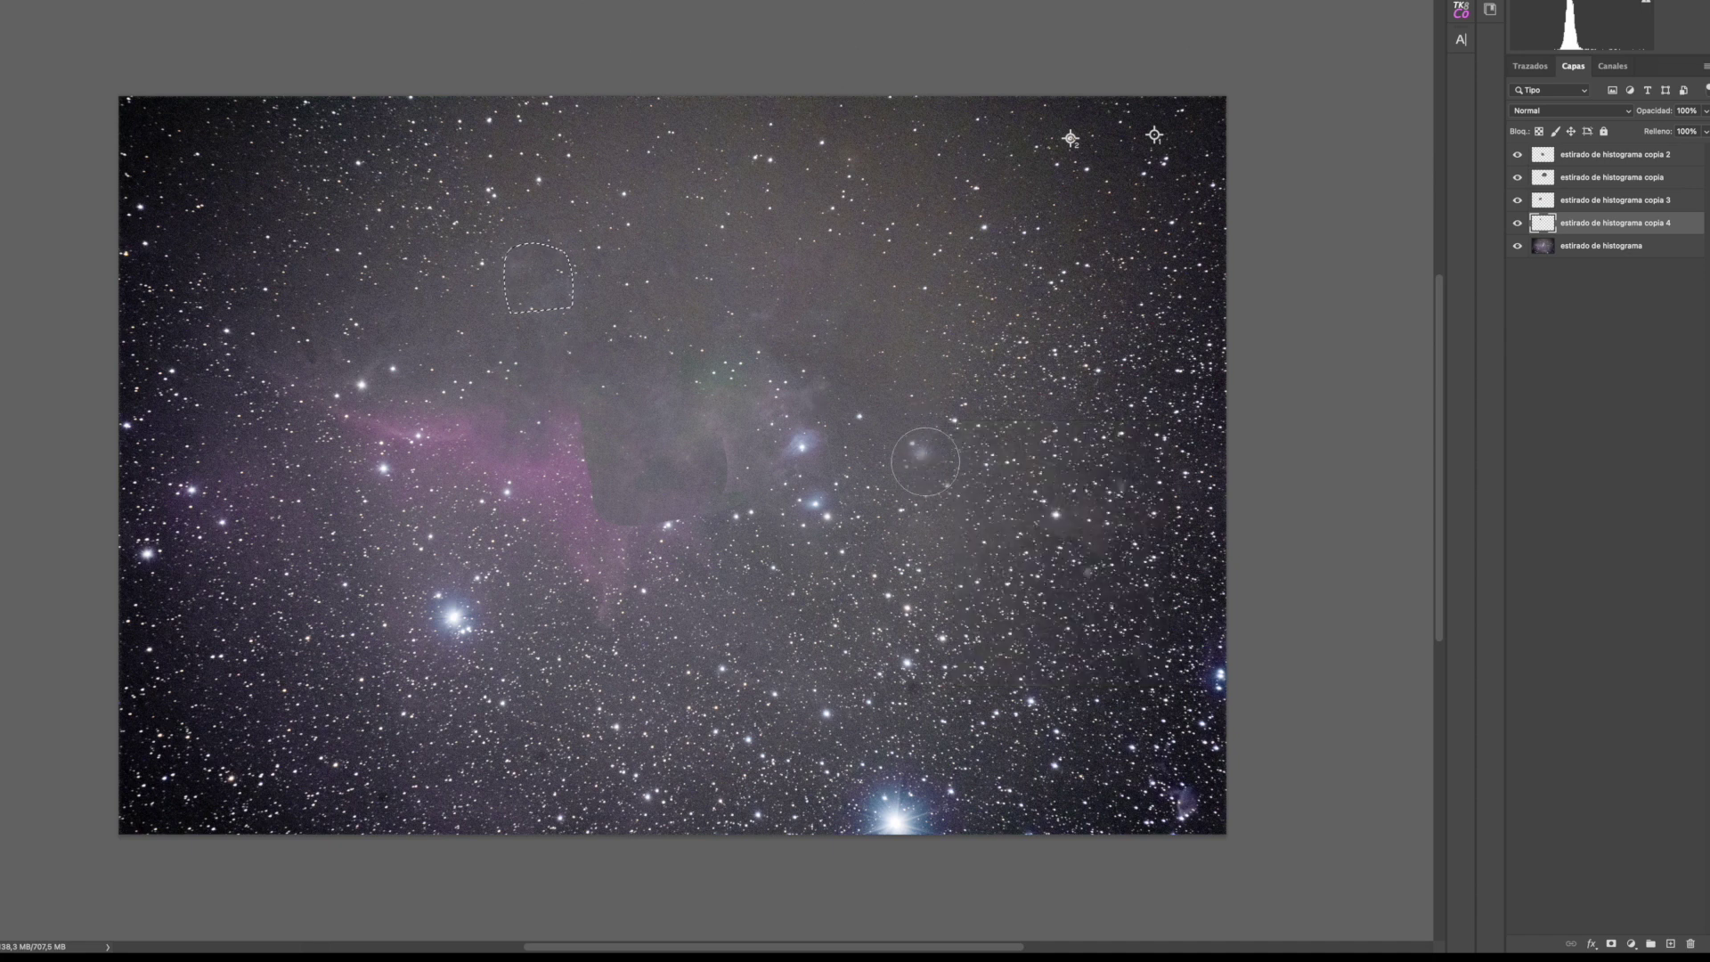
key("ctrl+z")
key("ctrl+shift+z")
key("ctrl+z")
- Spot-heal the leftover stars right of centre and near the bottom edge
left_click(1601, 245)
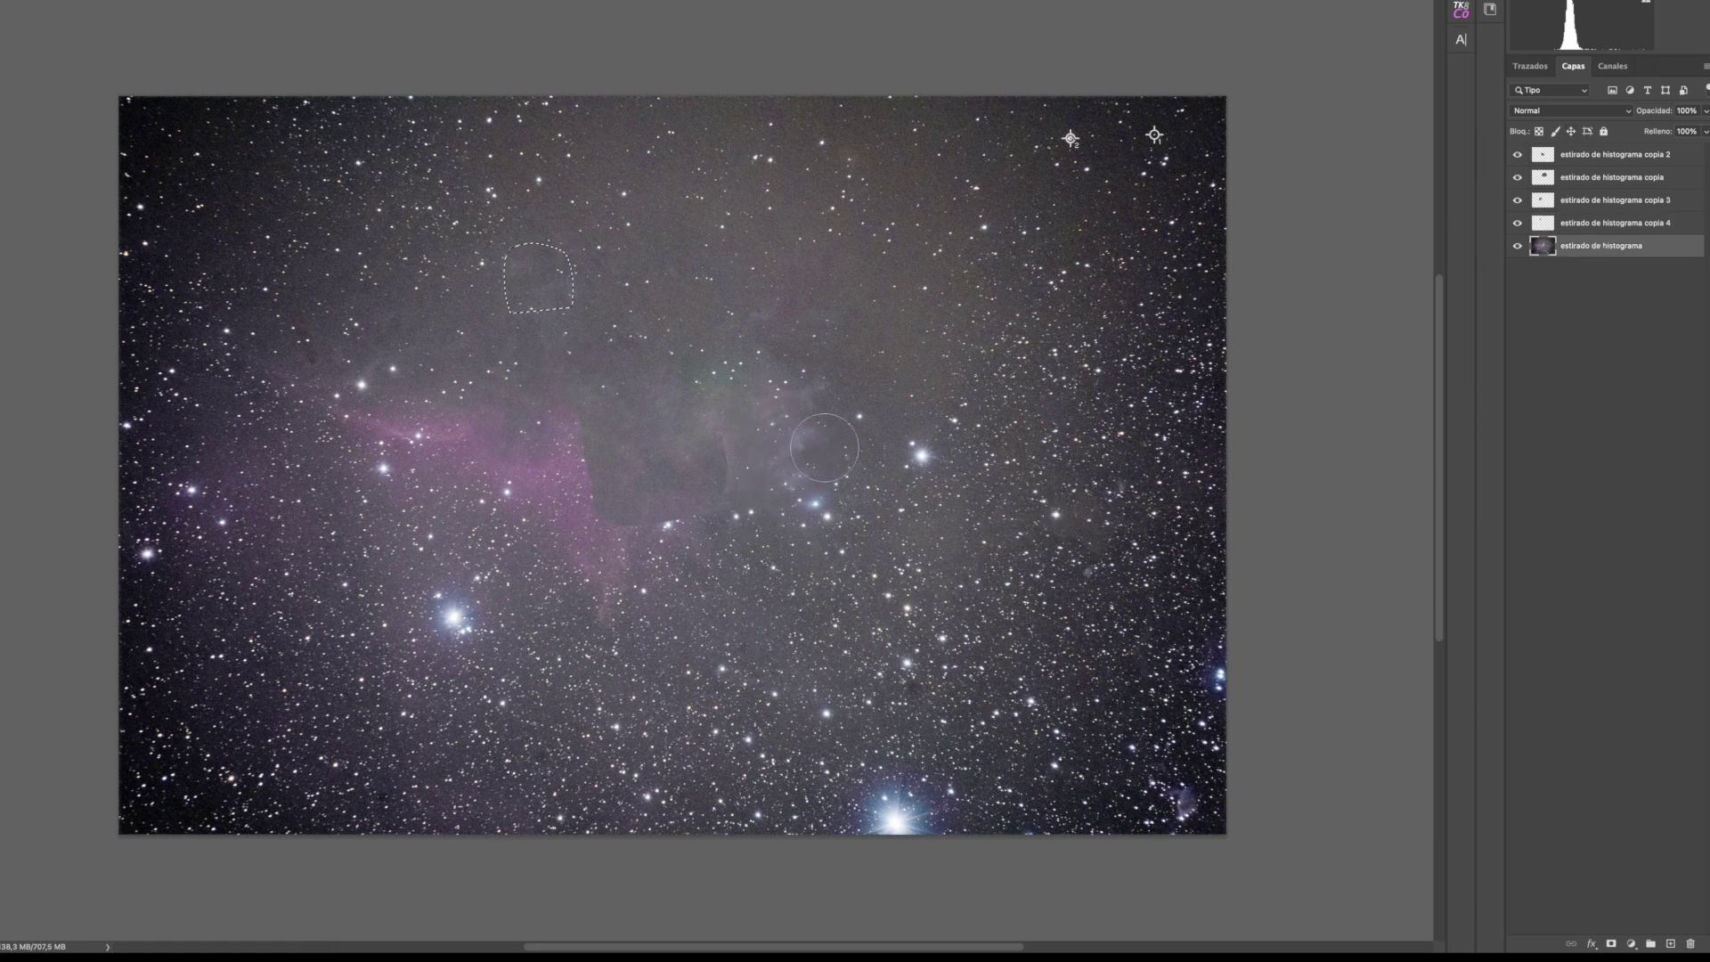
left_click(920, 457)
key("ctrl+d")
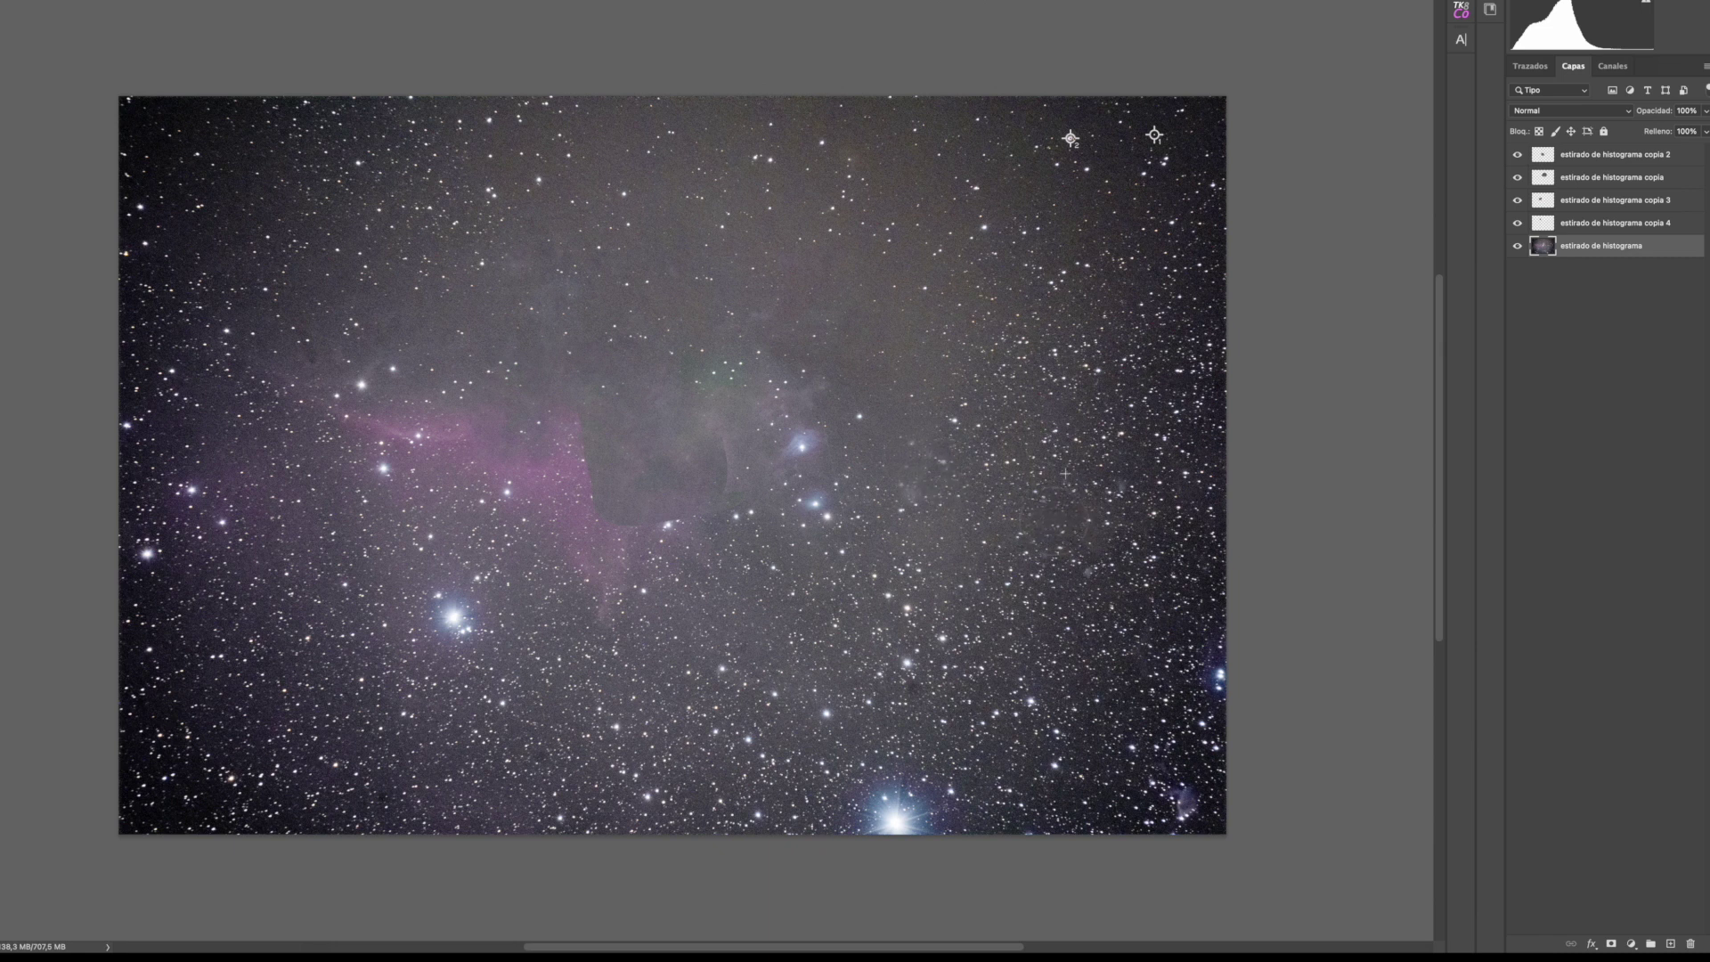
left_click(895, 818)
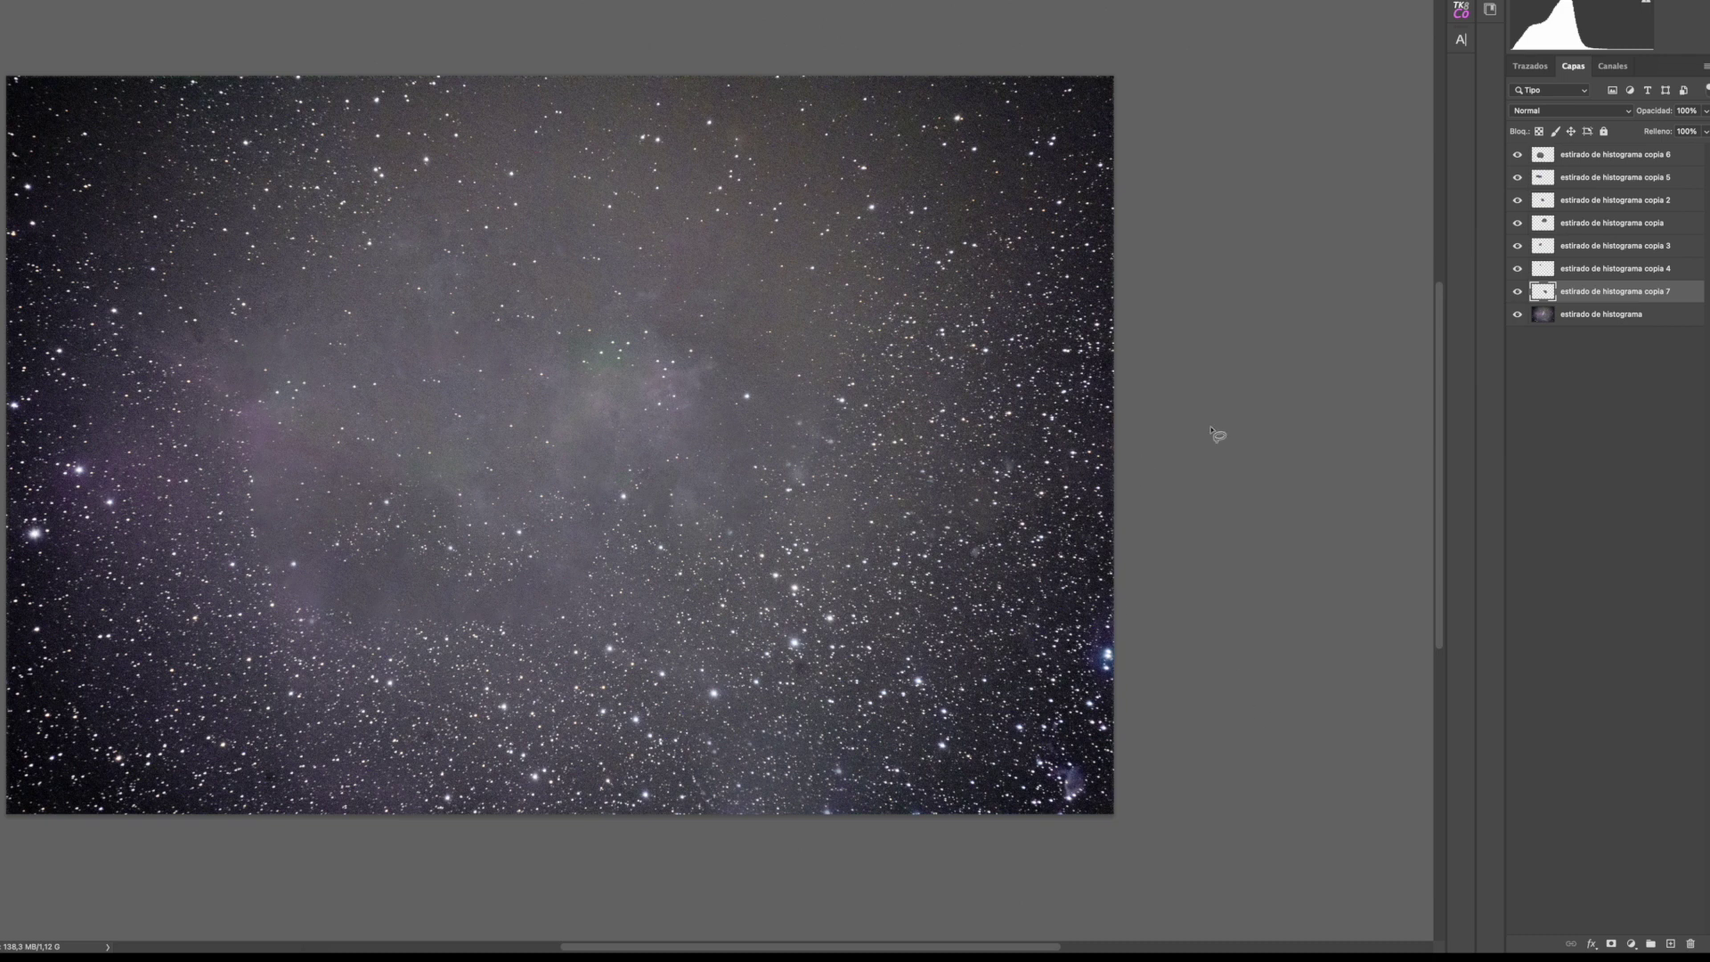
- Merge all eight estirado de histograma layers into a single layer, Capa 1
left_click(1632, 158)
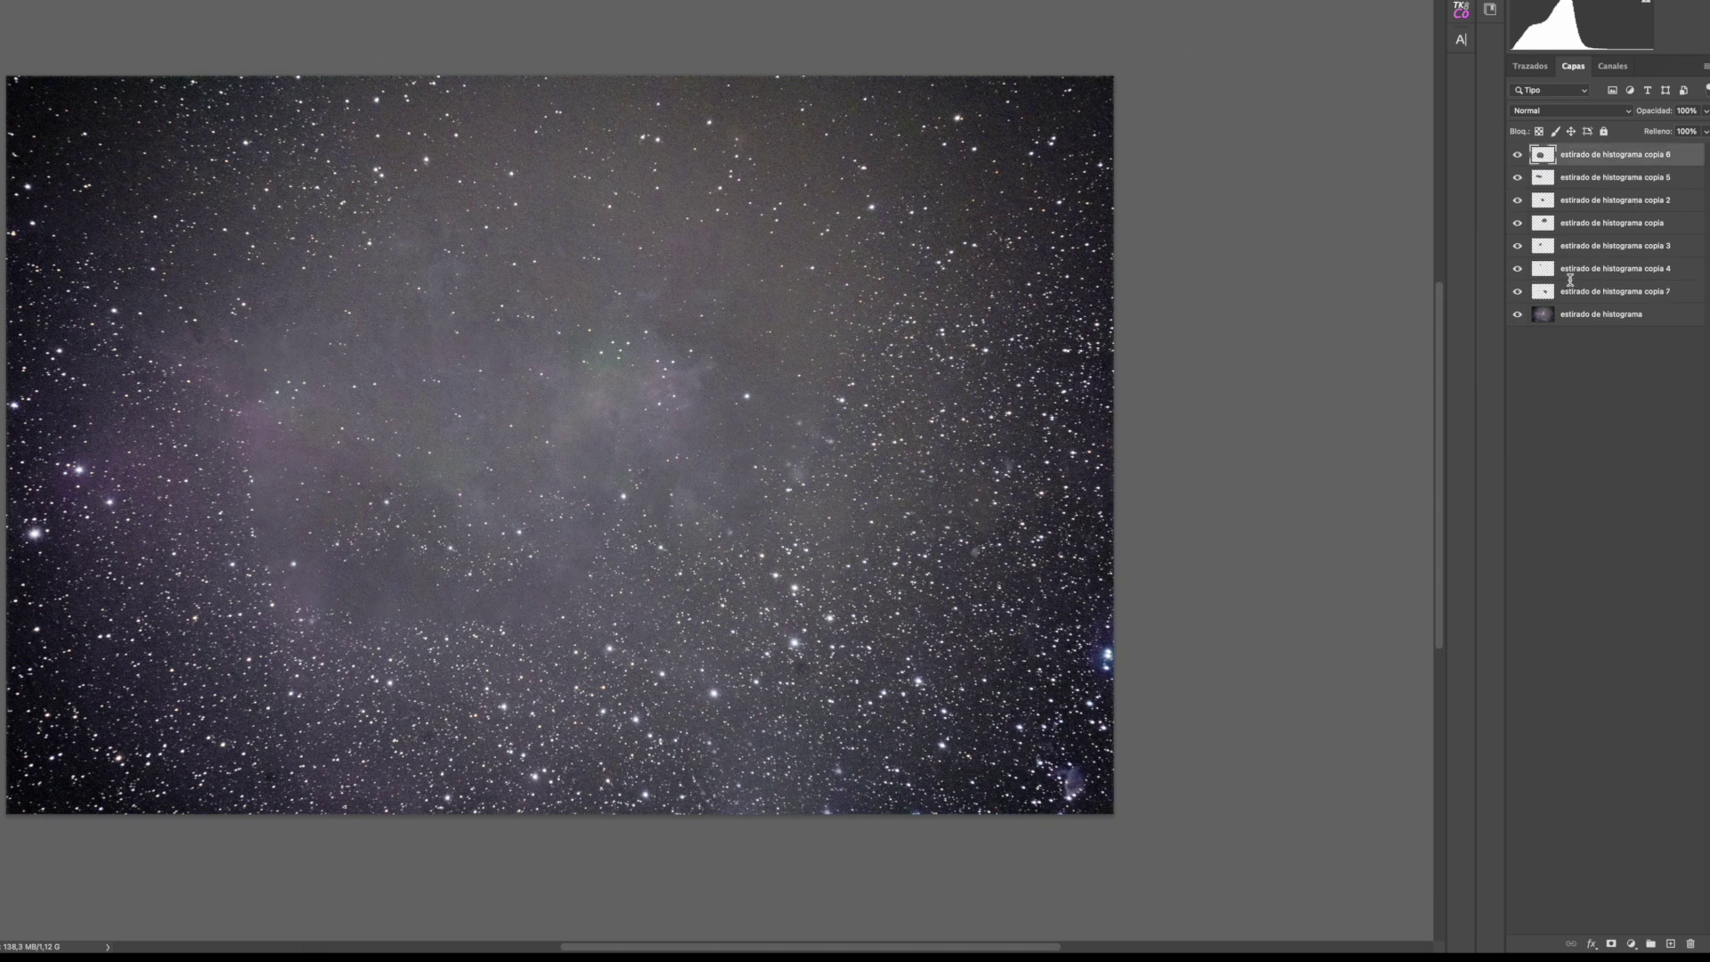
left_click(1603, 316, "shift")
key("ctrl+e")
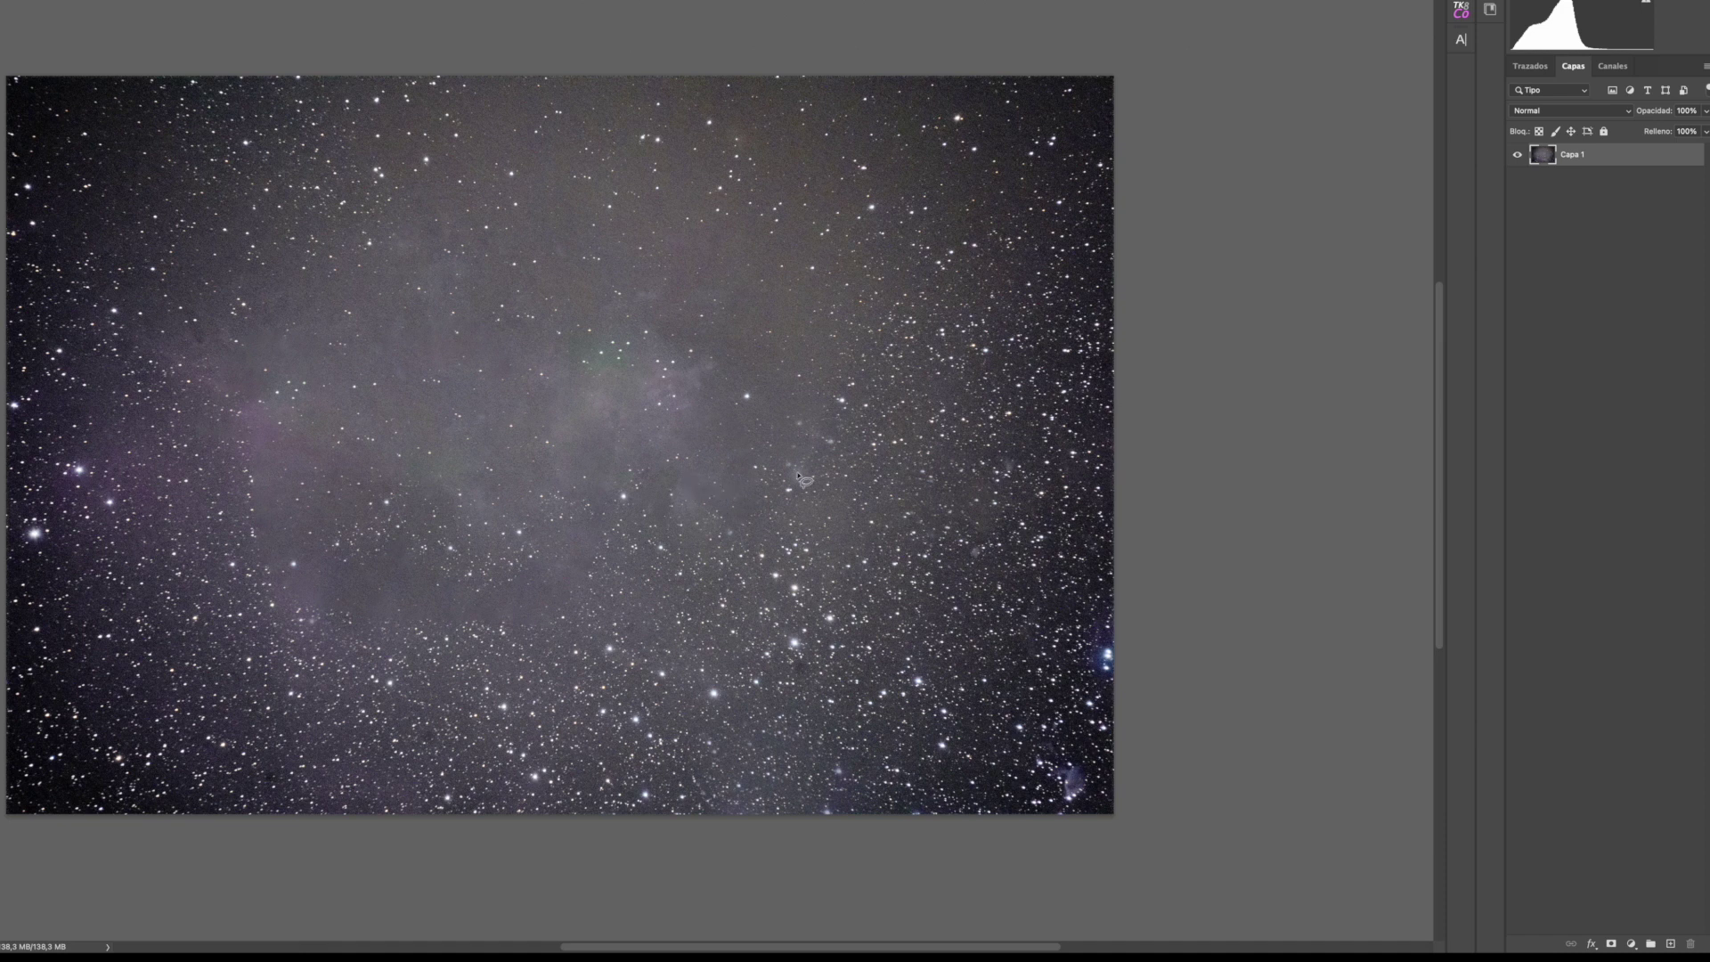
left_click(227, 0)
mouse_move(237, 211)
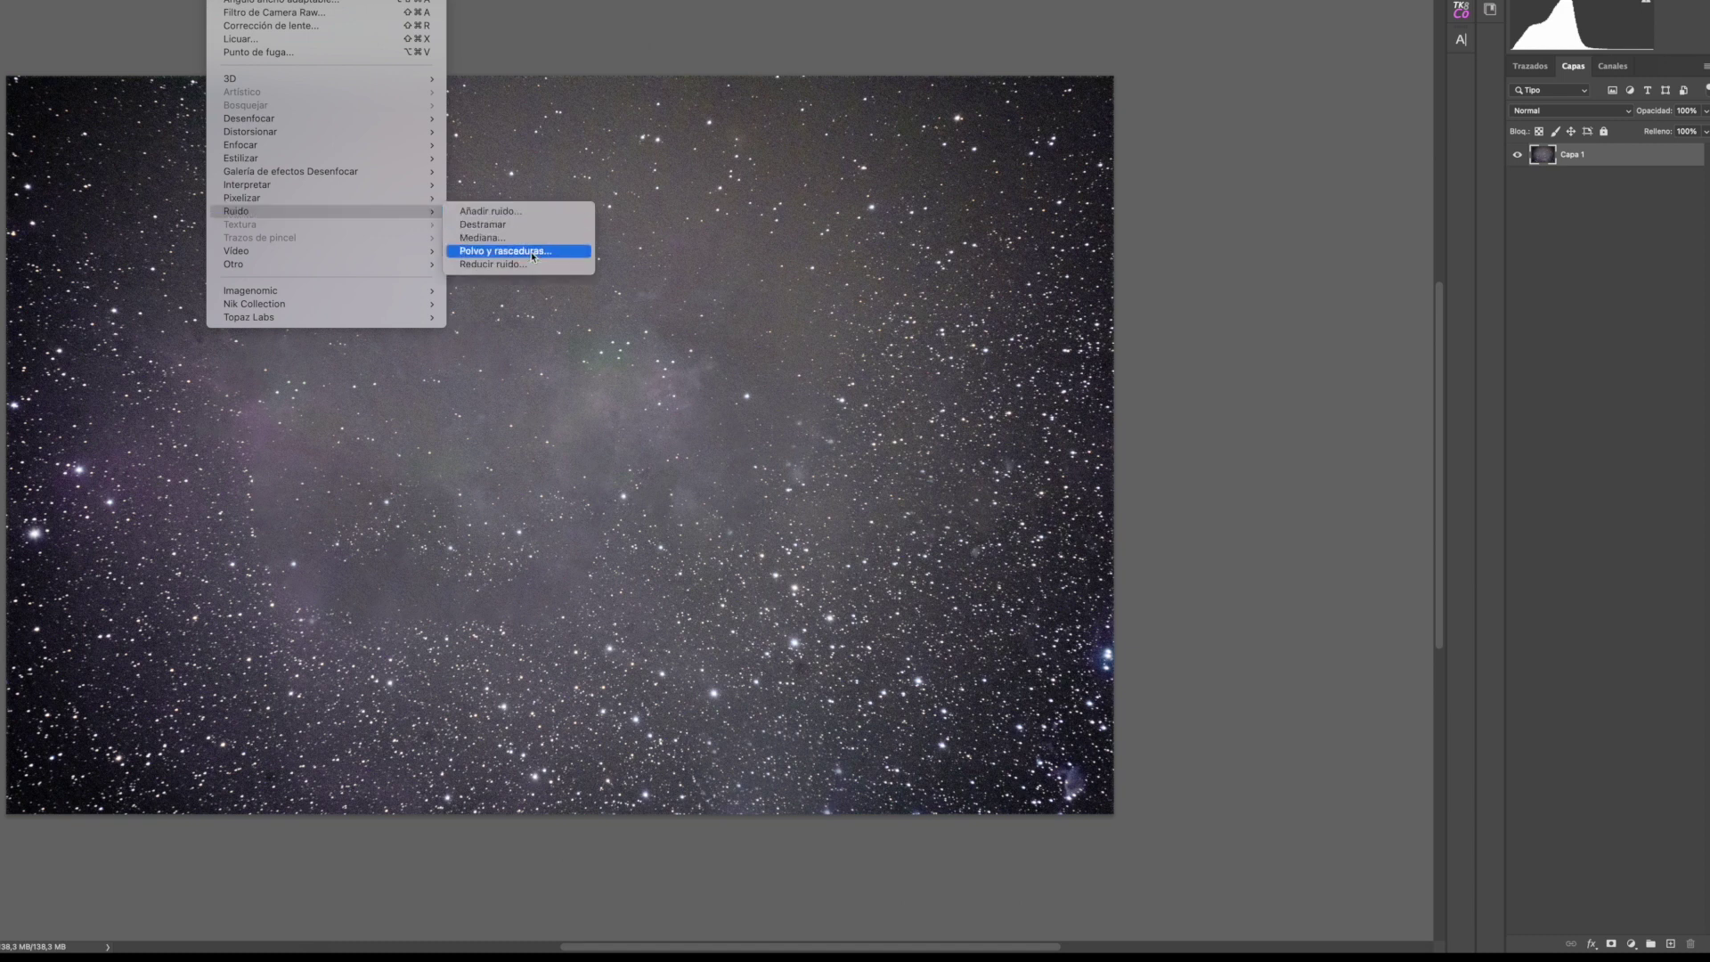
- Apply Polvo y rascaduras to Capa 1 with radius 92 px and threshold 0
left_click(534, 252)
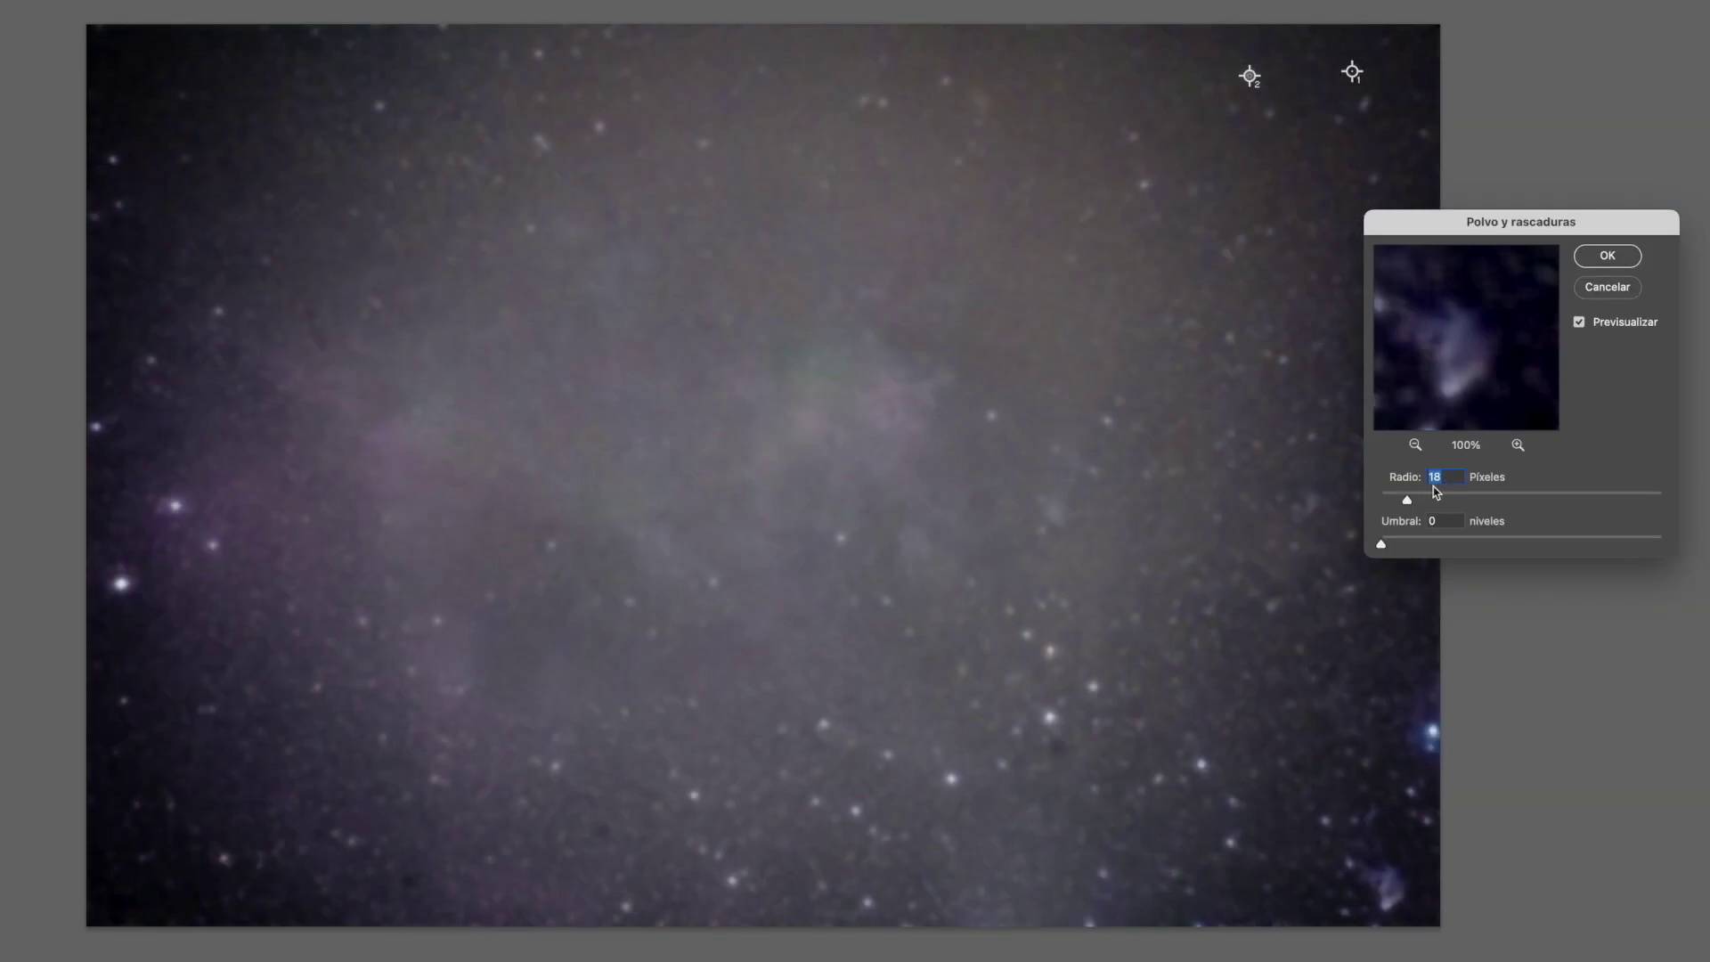
left_click_drag(1414, 504, 1489, 504)
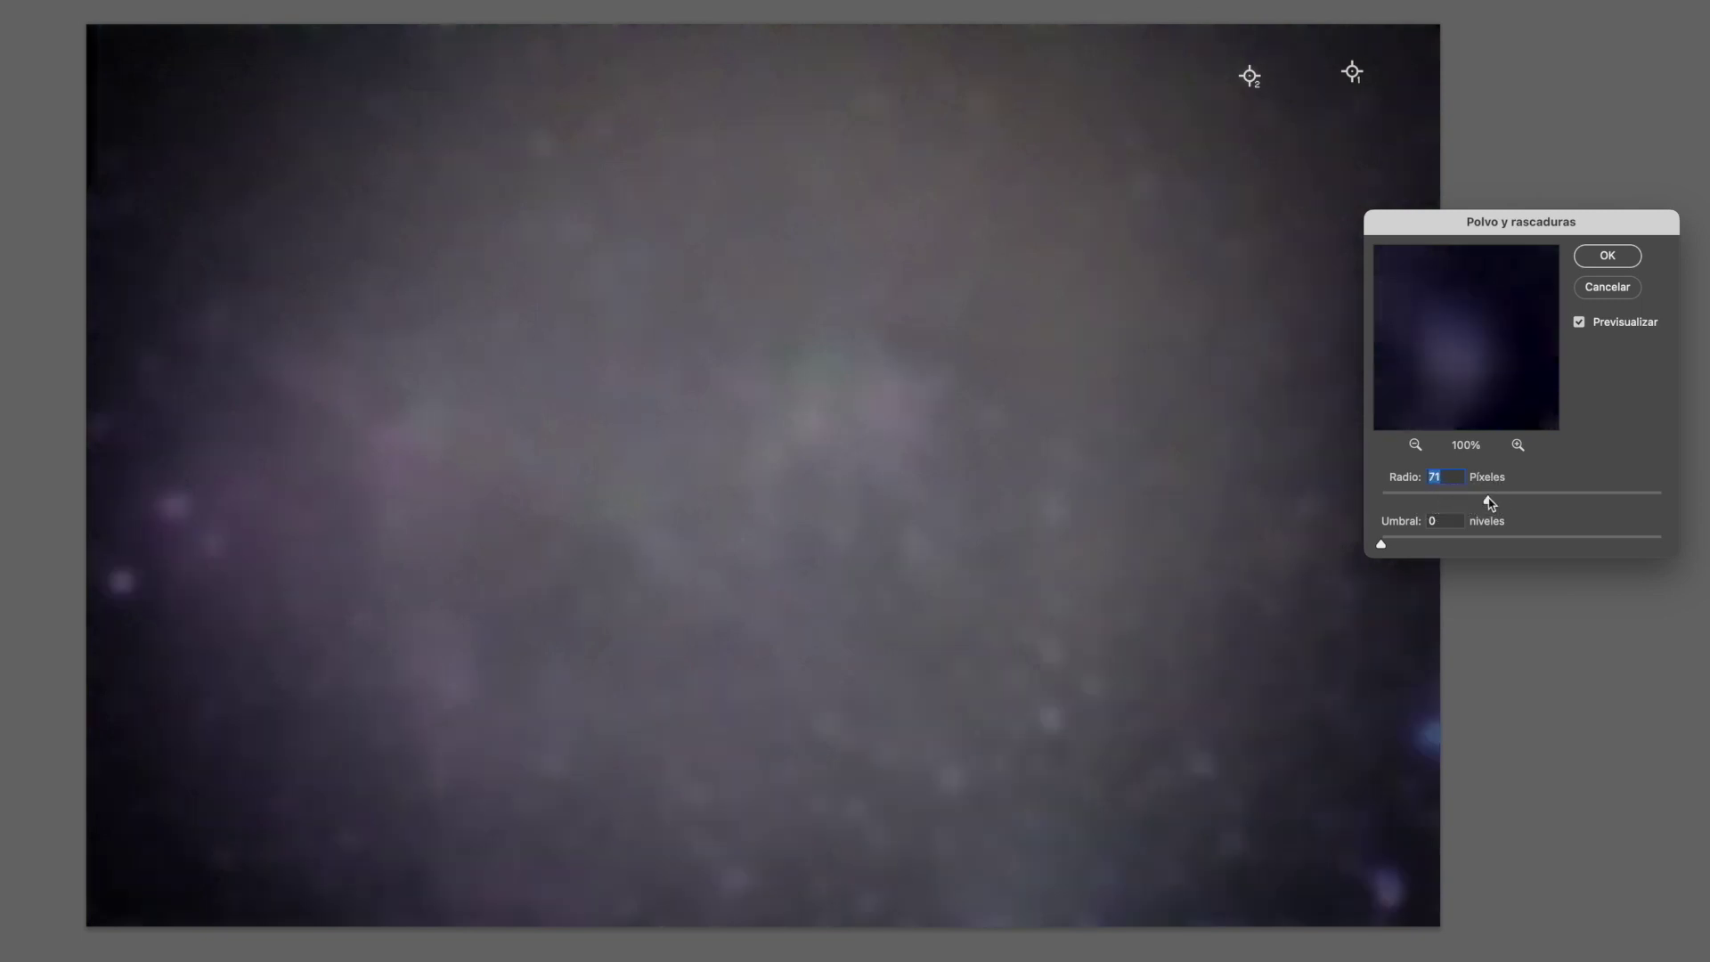
left_click_drag(1381, 545, 1404, 546)
left_click_drag(1405, 547, 1345, 545)
left_click_drag(1488, 500, 1527, 505)
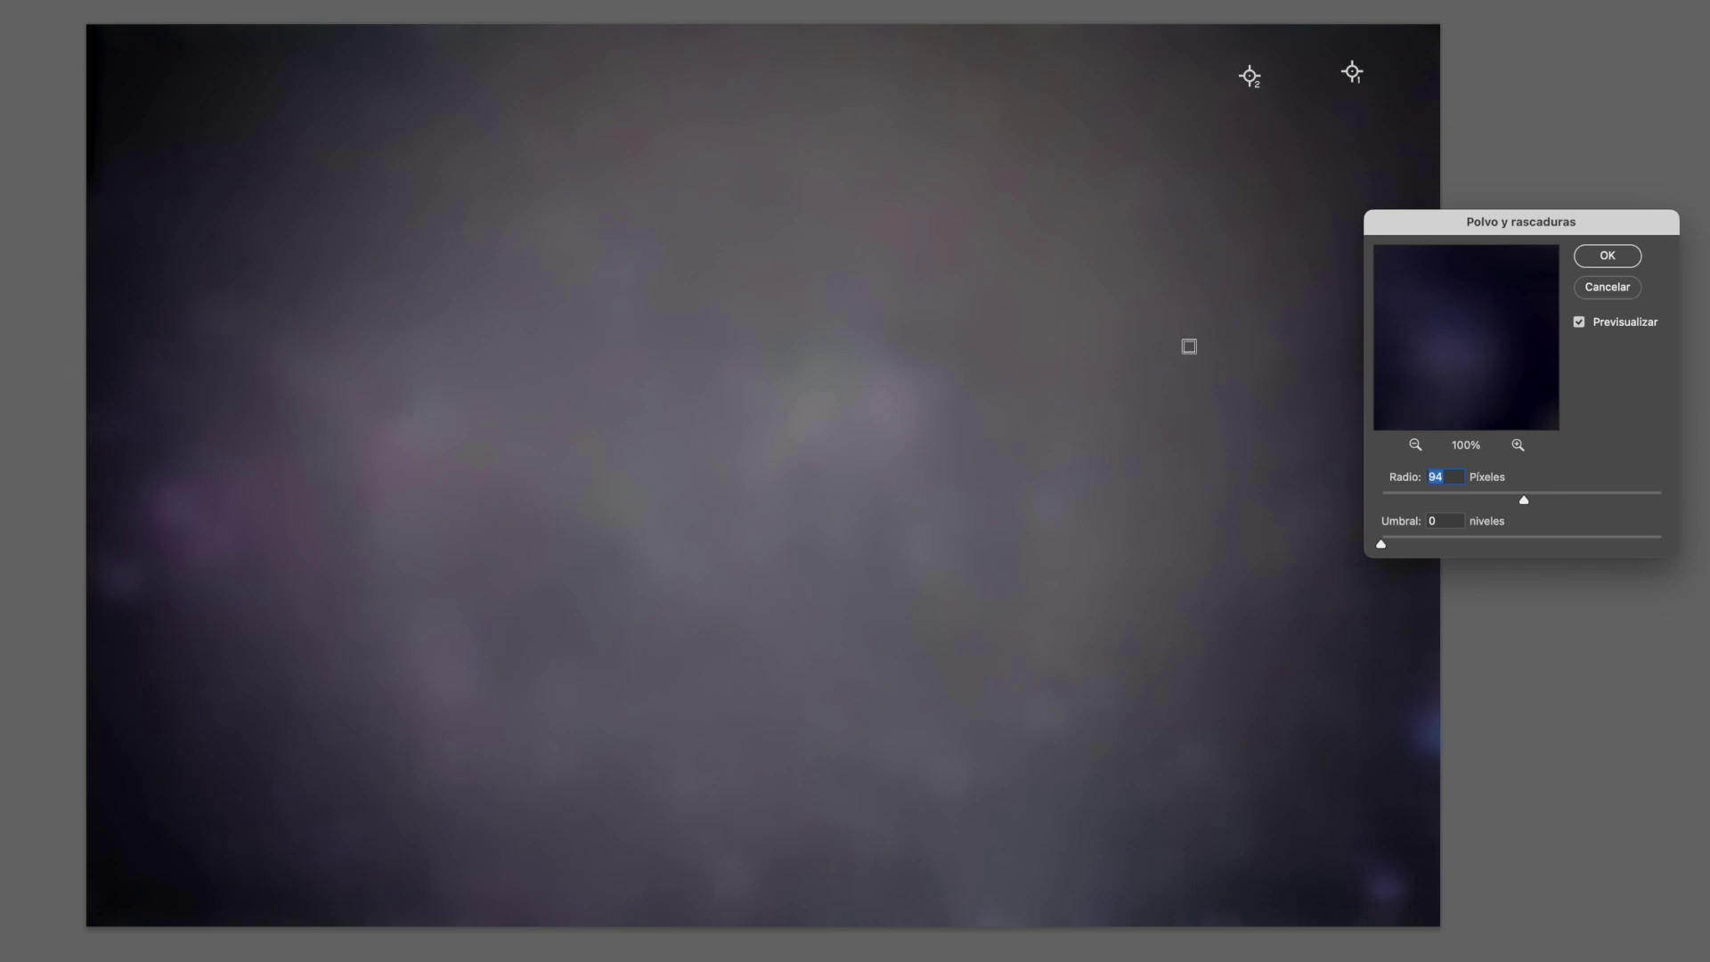
left_click_drag(1518, 505, 1531, 501)
left_click_drag(1382, 545, 1395, 546)
mouse_move(1395, 547)
left_mouse_down()
mouse_move(1420, 551)
mouse_move(1386, 547)
left_mouse_up()
left_click_drag(1530, 501, 1521, 502)
left_click(1611, 259)
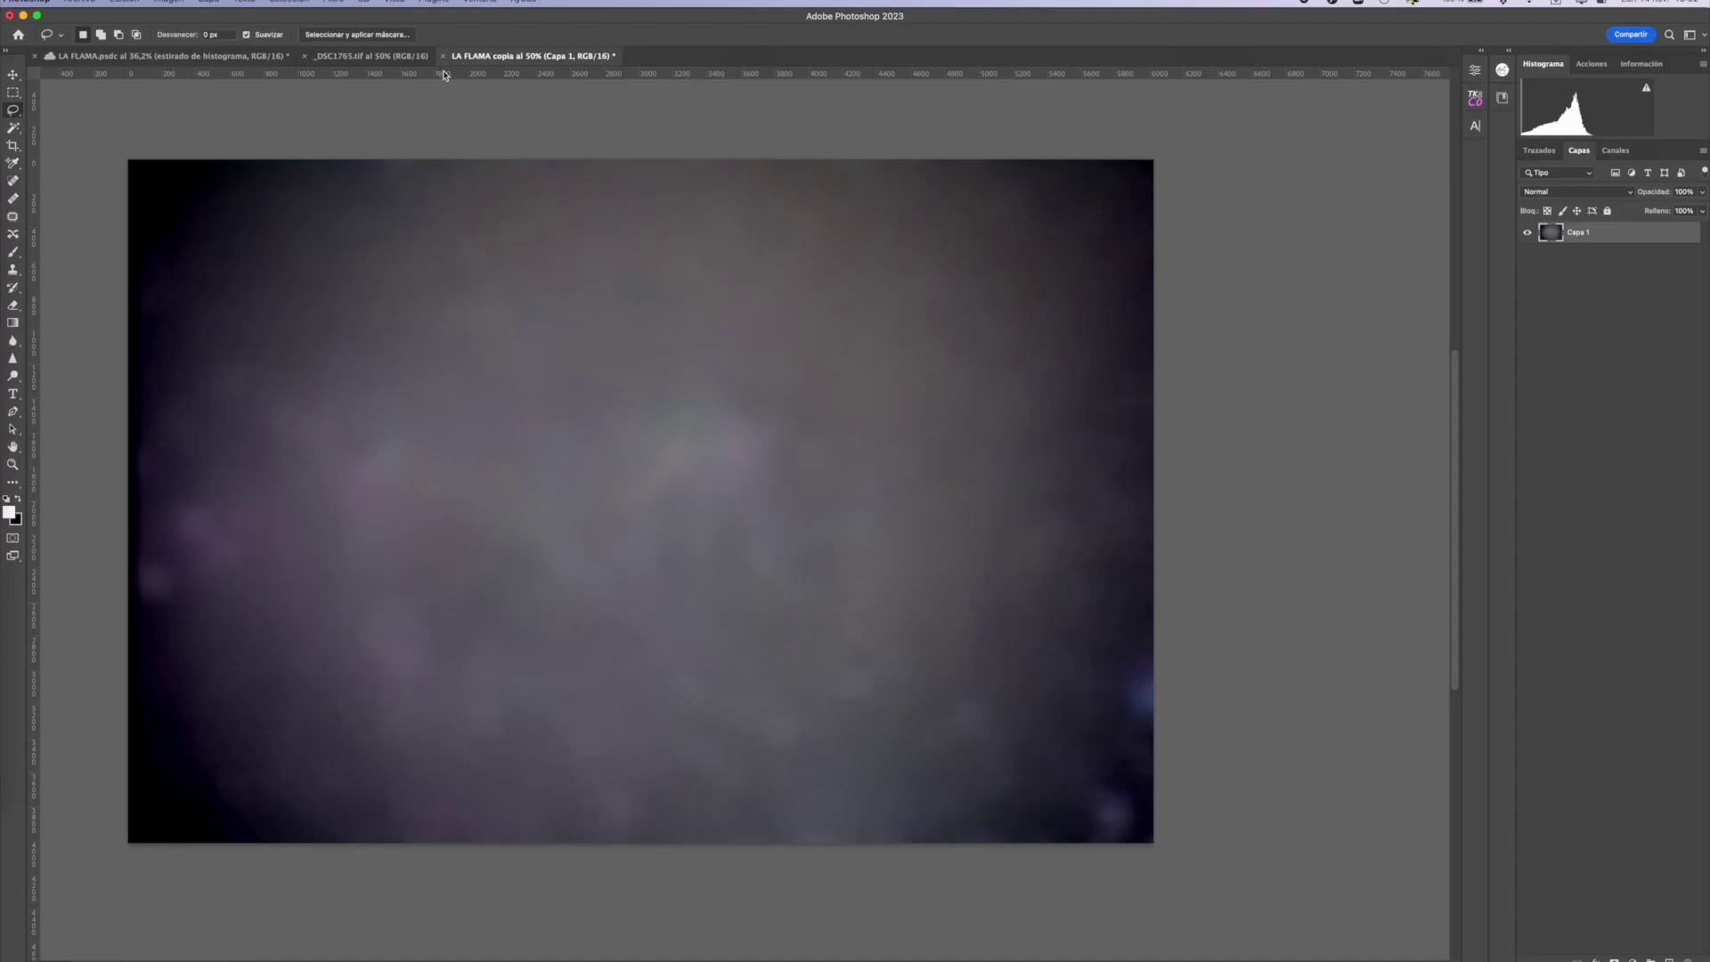
- In LA FLAMA.psdc, check Aplicar imagen's source list, cancel, and duplicate estirado de histograma
left_click(246, 56)
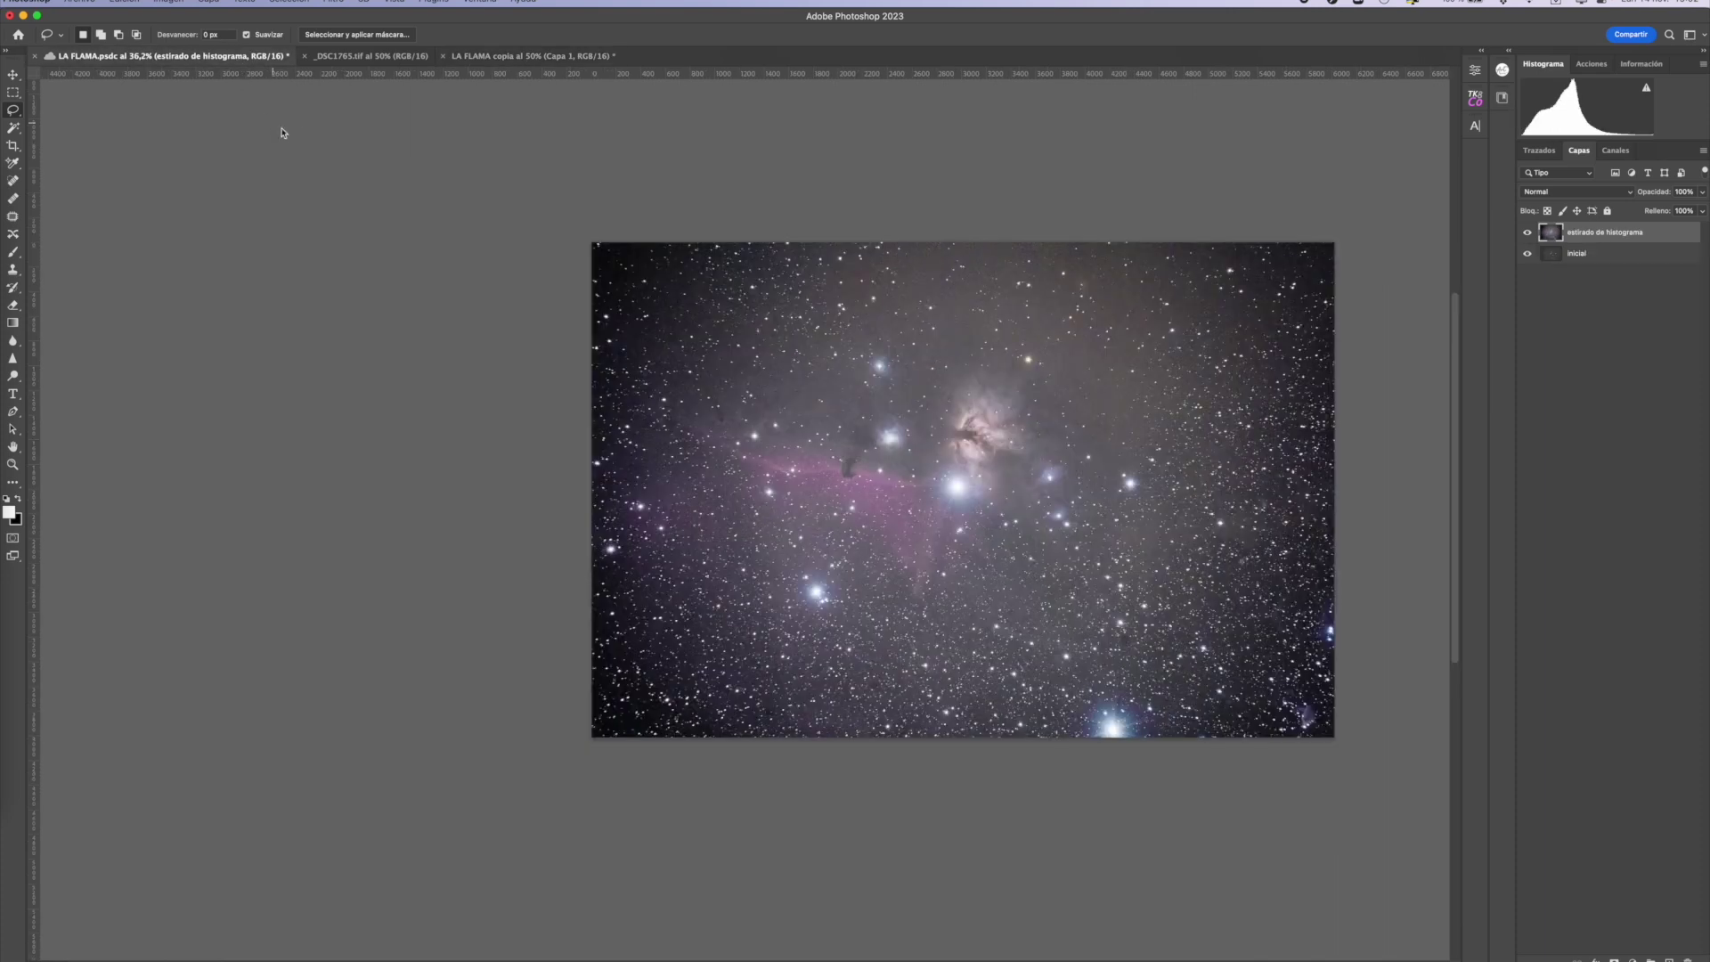
left_click(176, 2)
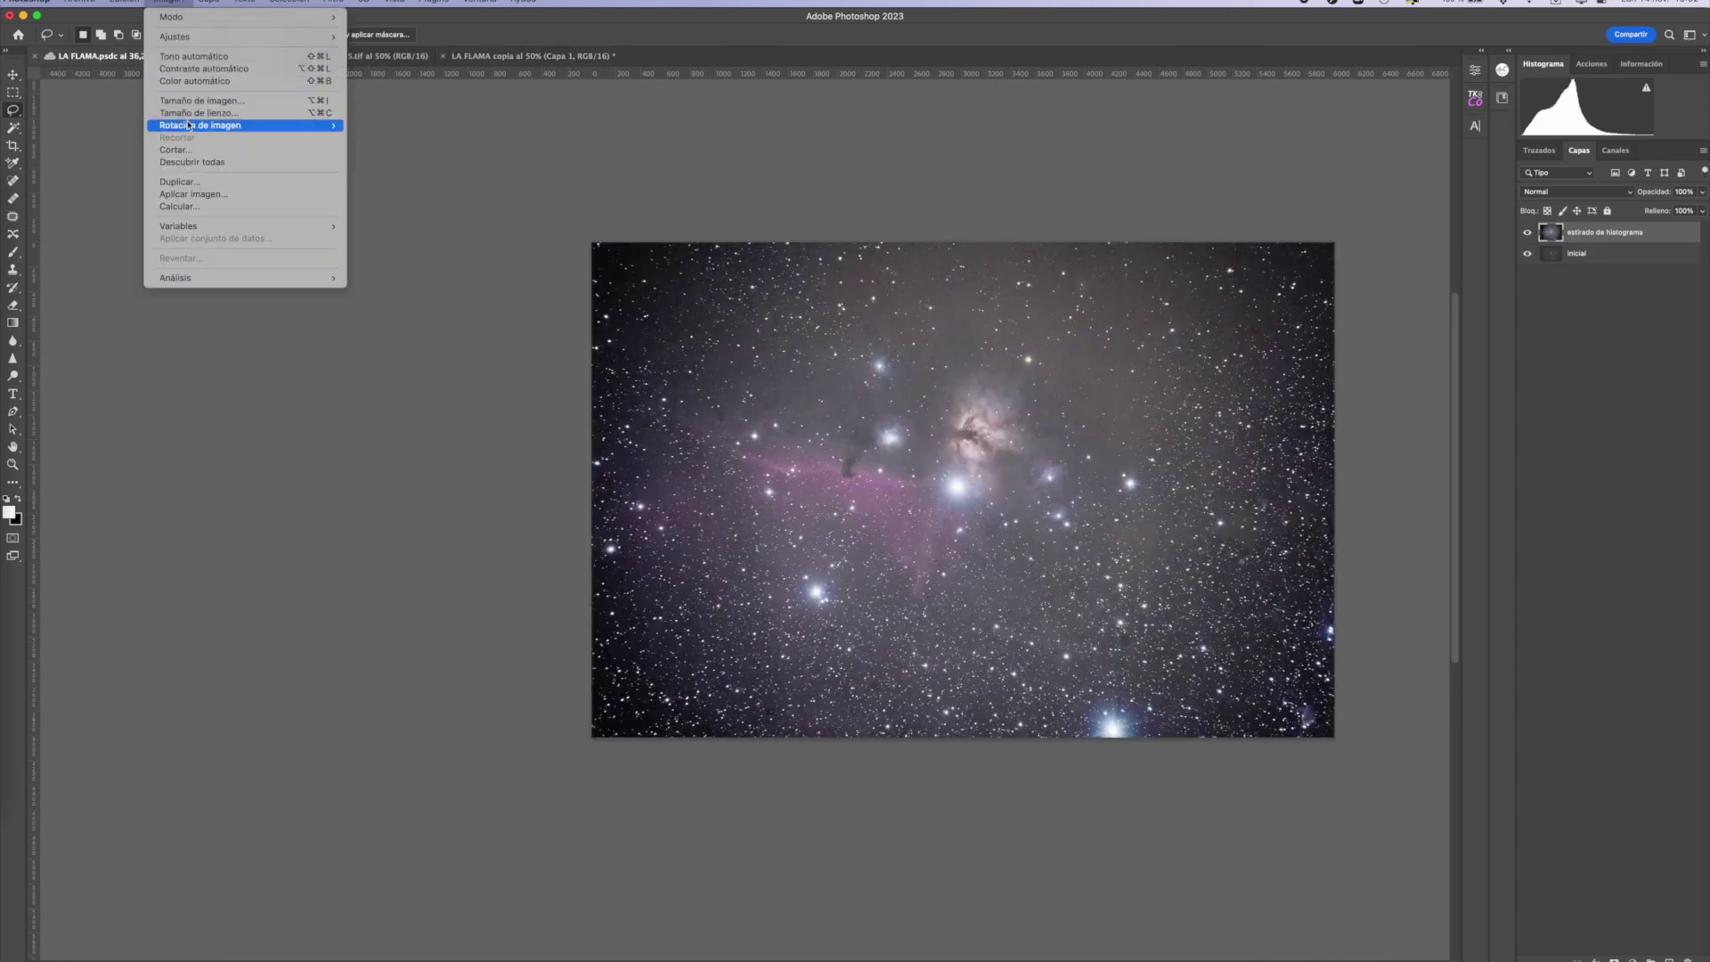
left_click(213, 190)
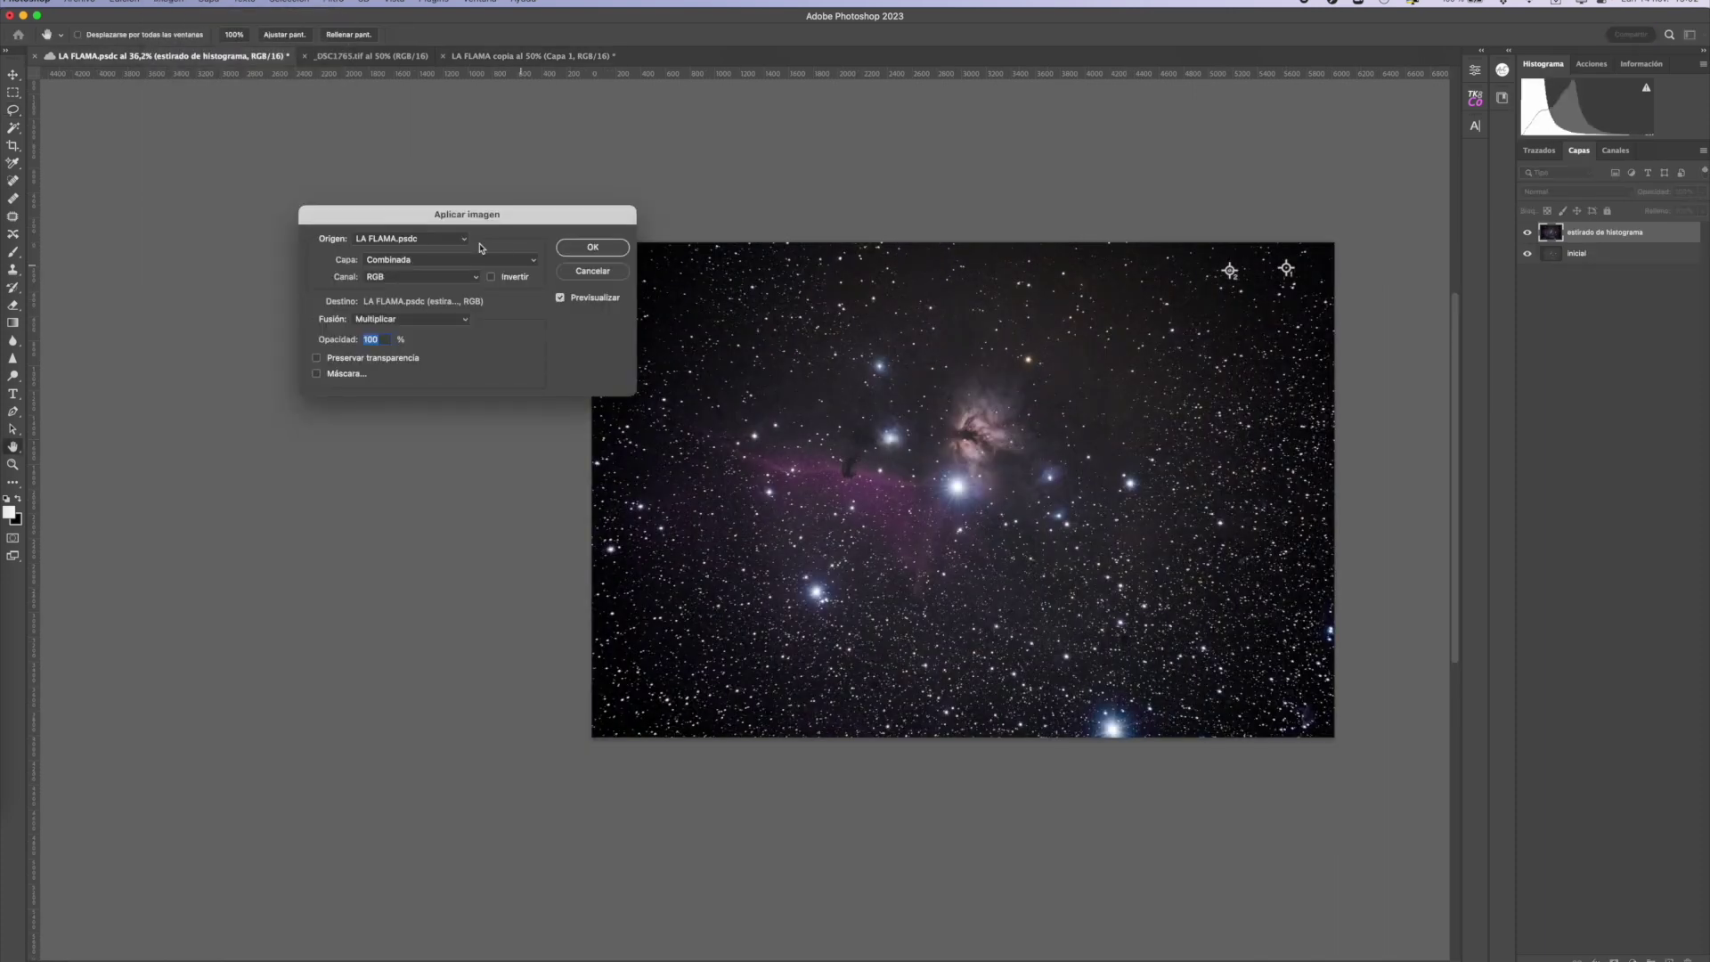
left_click(376, 239)
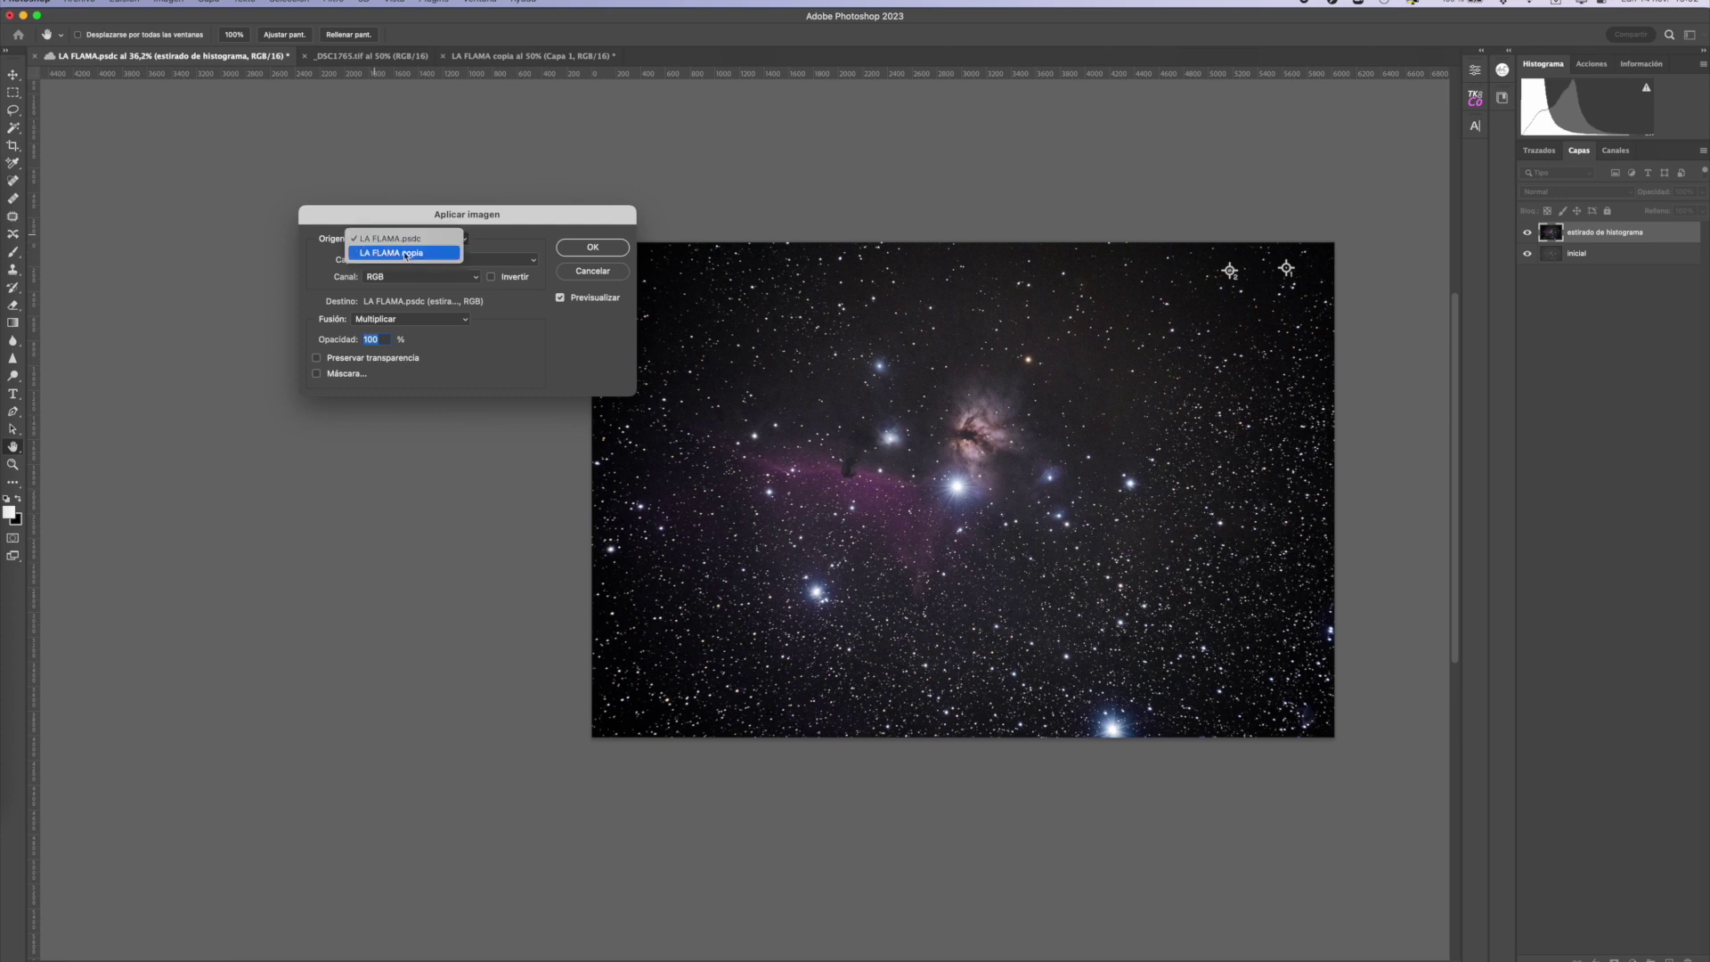
left_click(406, 254)
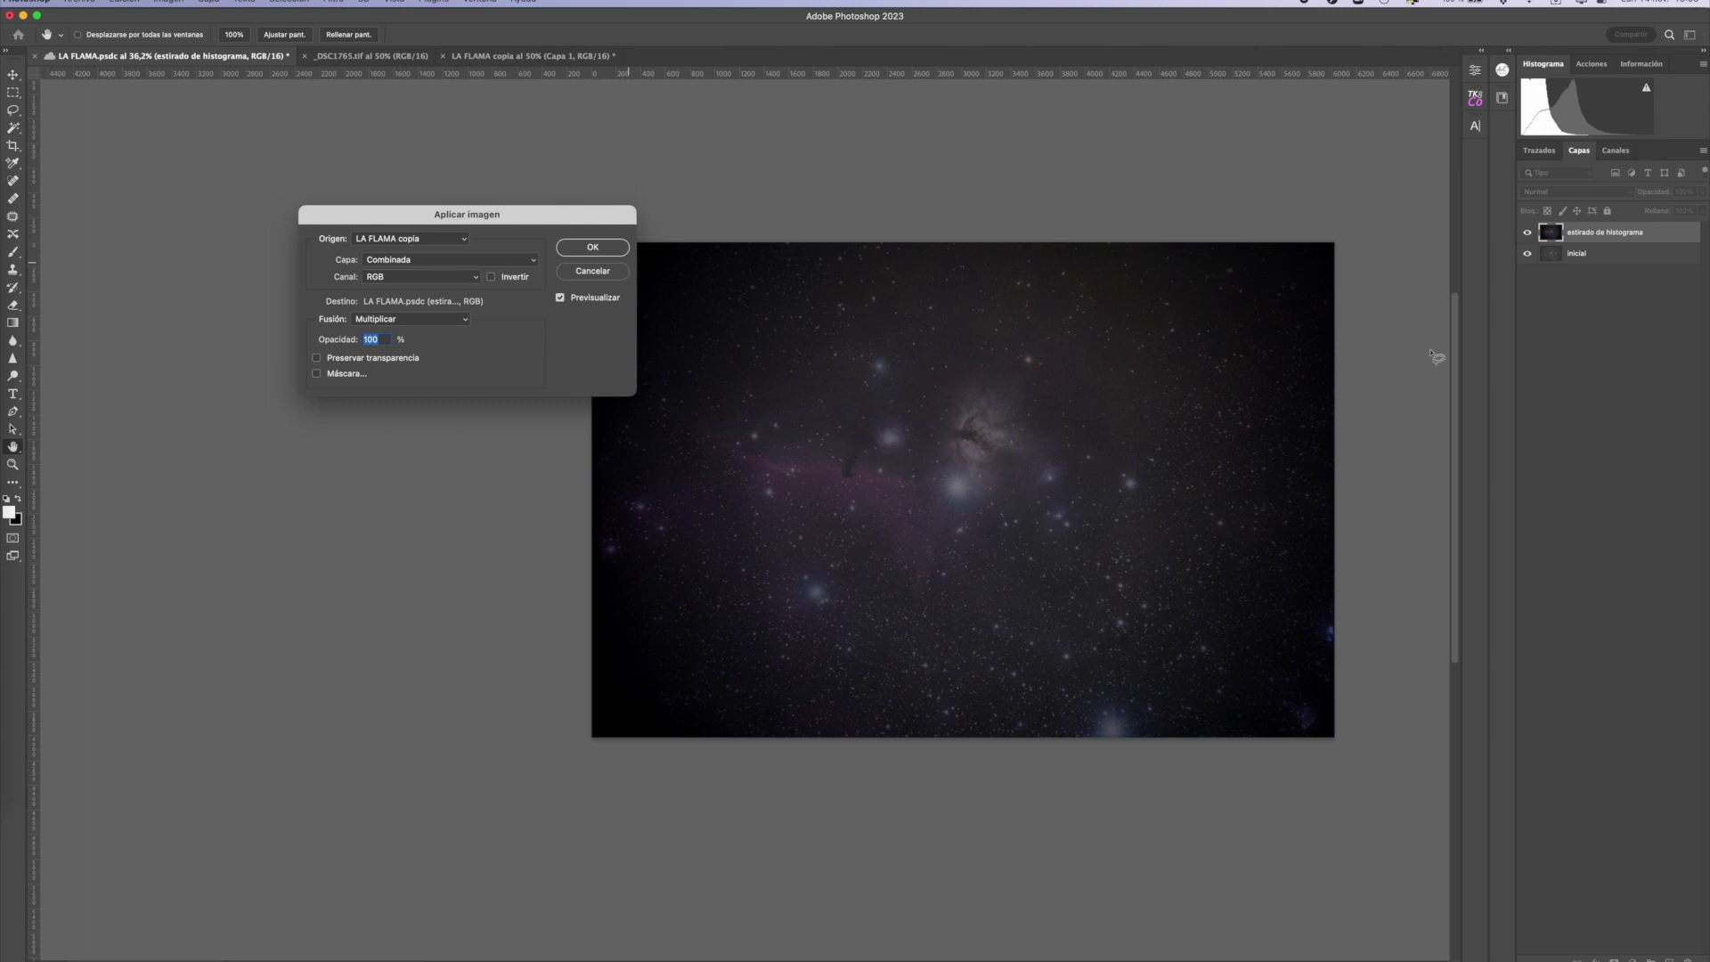
left_click(592, 271)
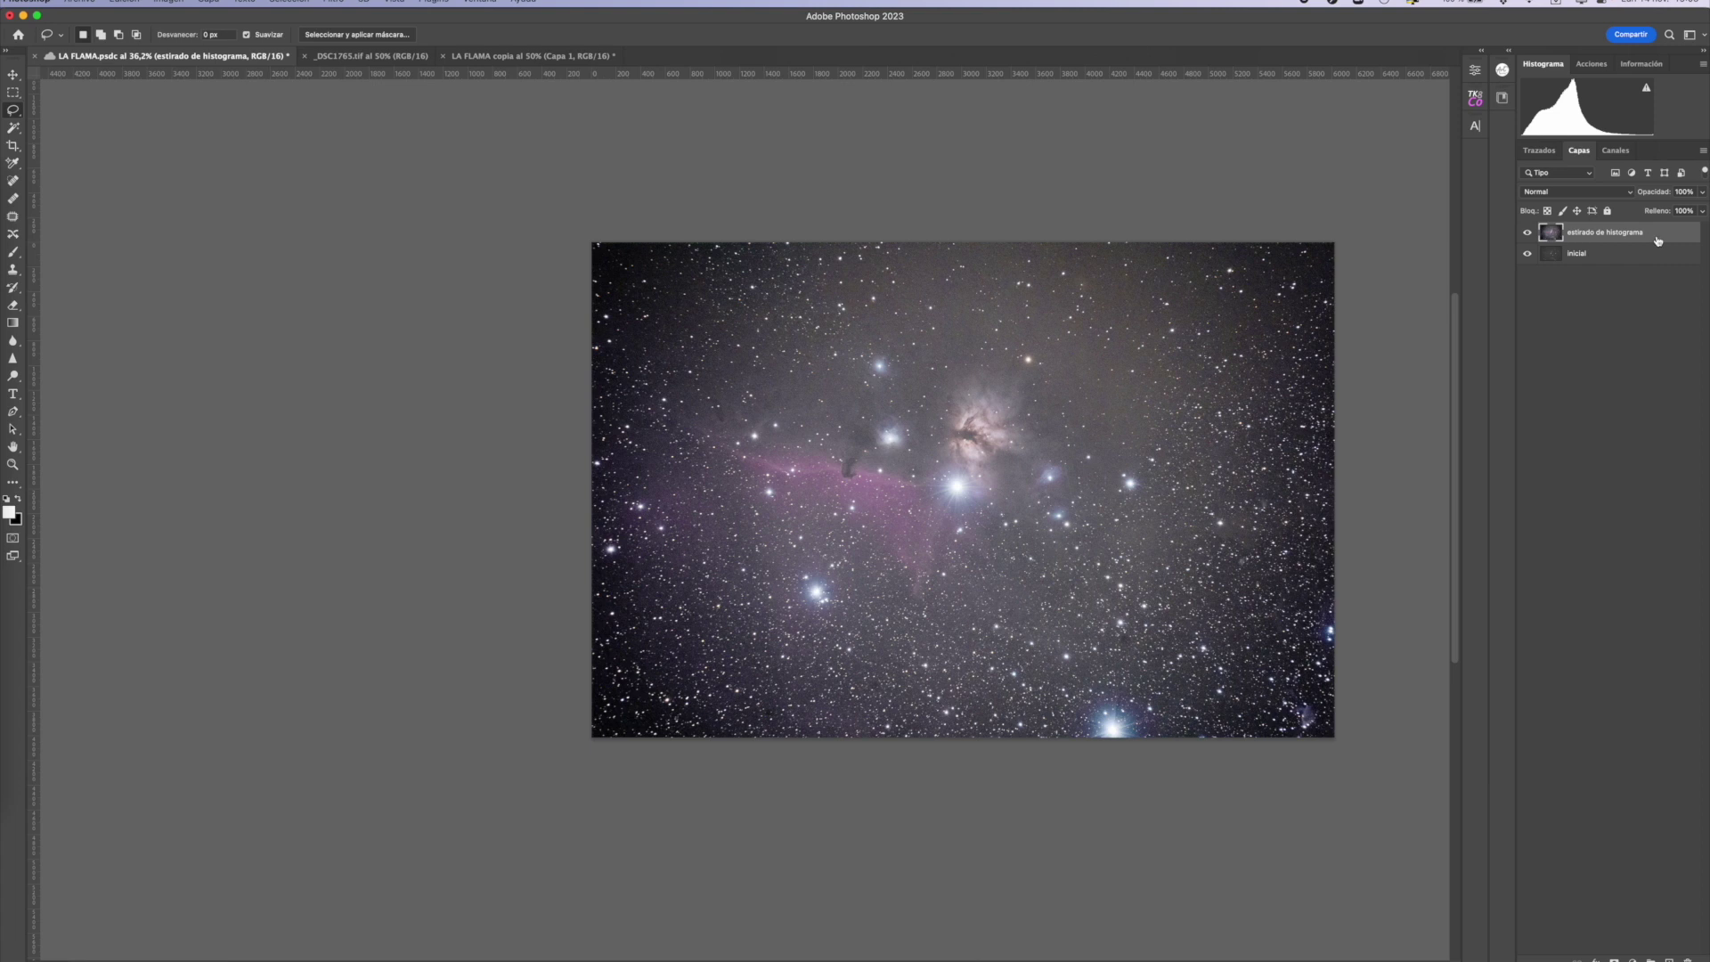
key("ctrl+j")
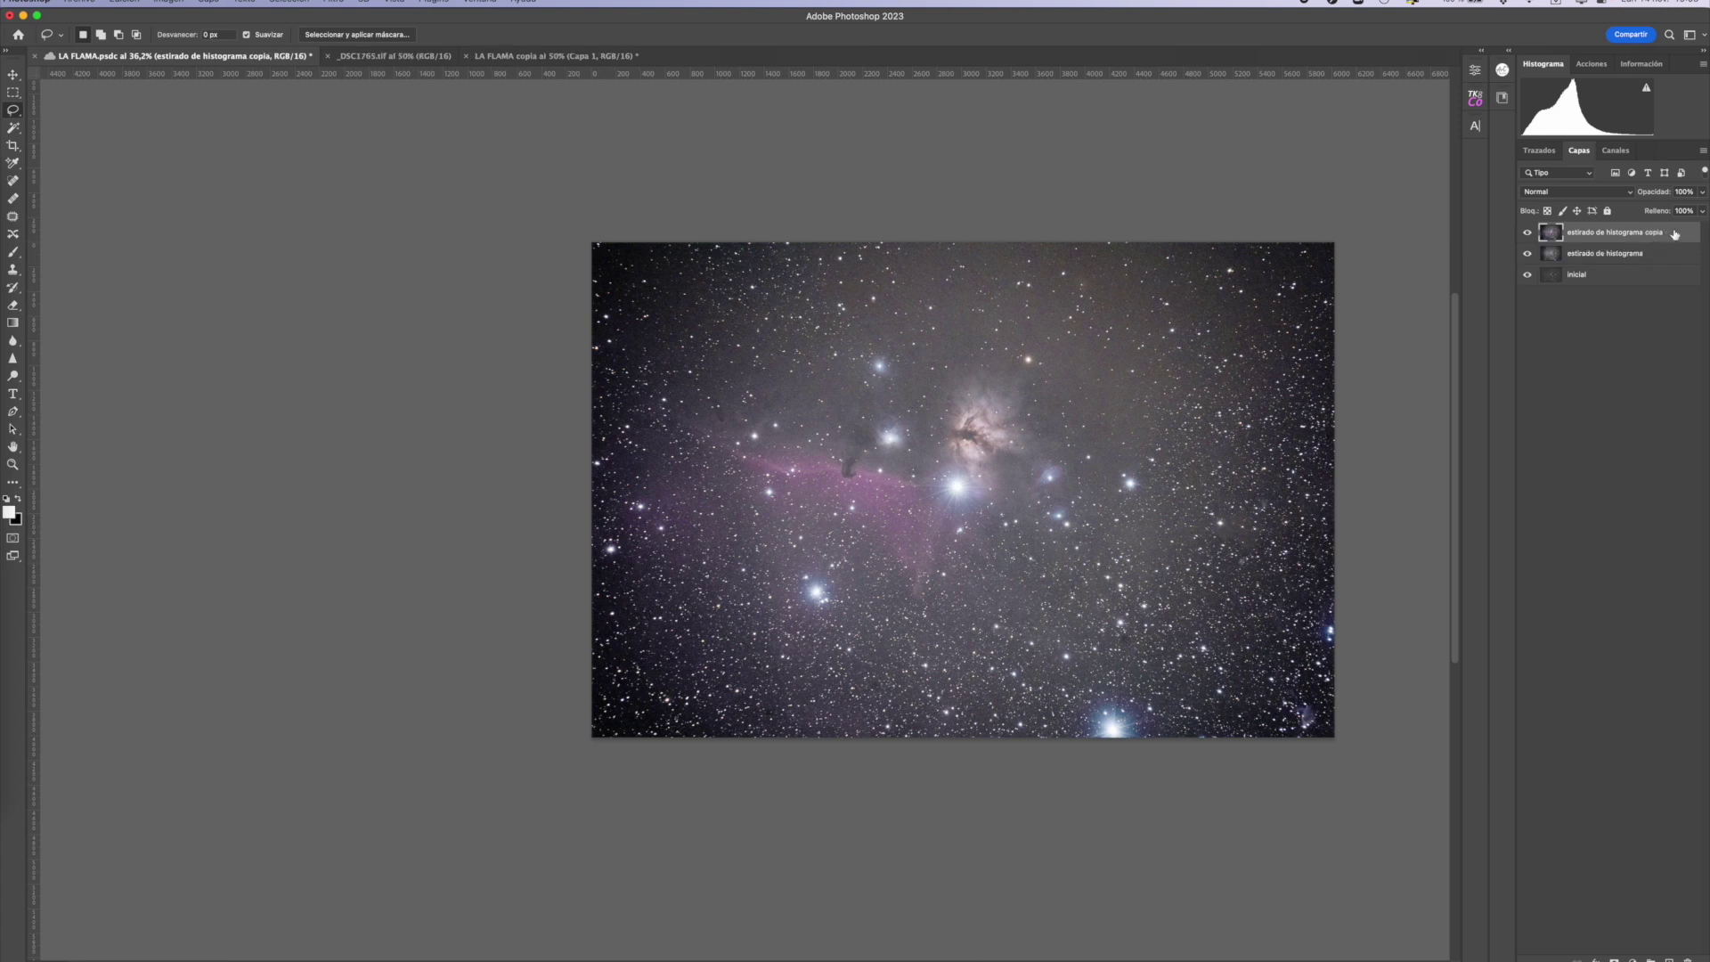
- Set up Aplicar imagen with source LA FLAMA copia, blend mode Restar, offset about 15
left_click(172, 4)
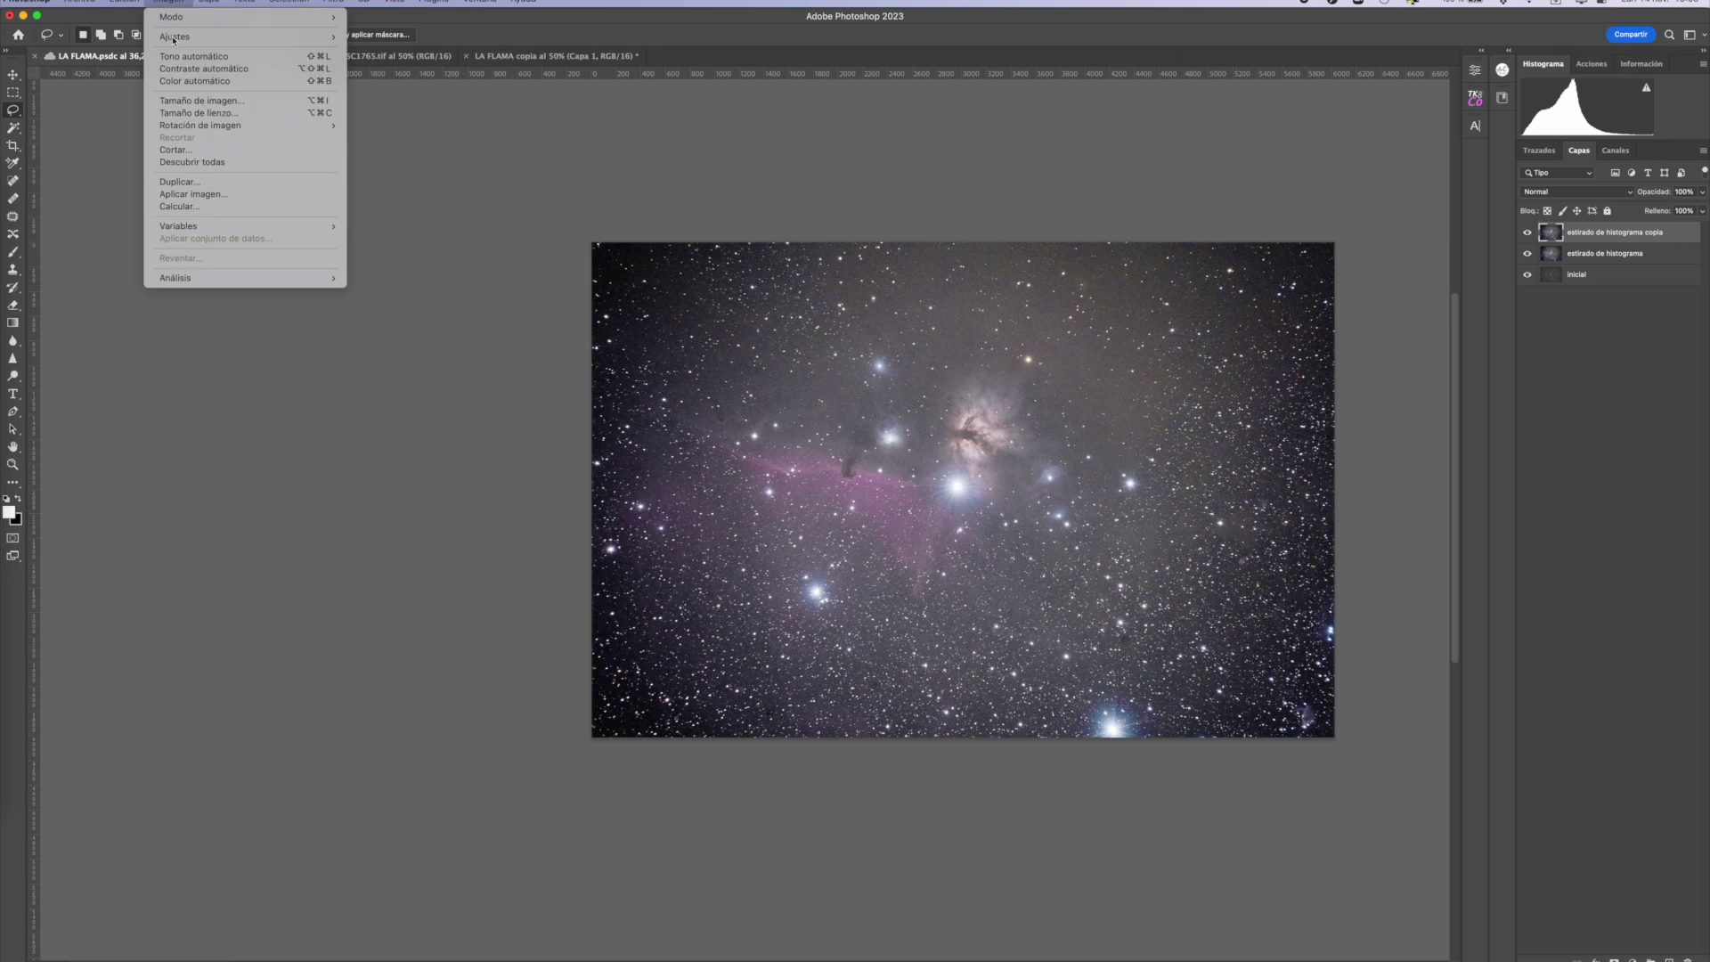
left_click(200, 193)
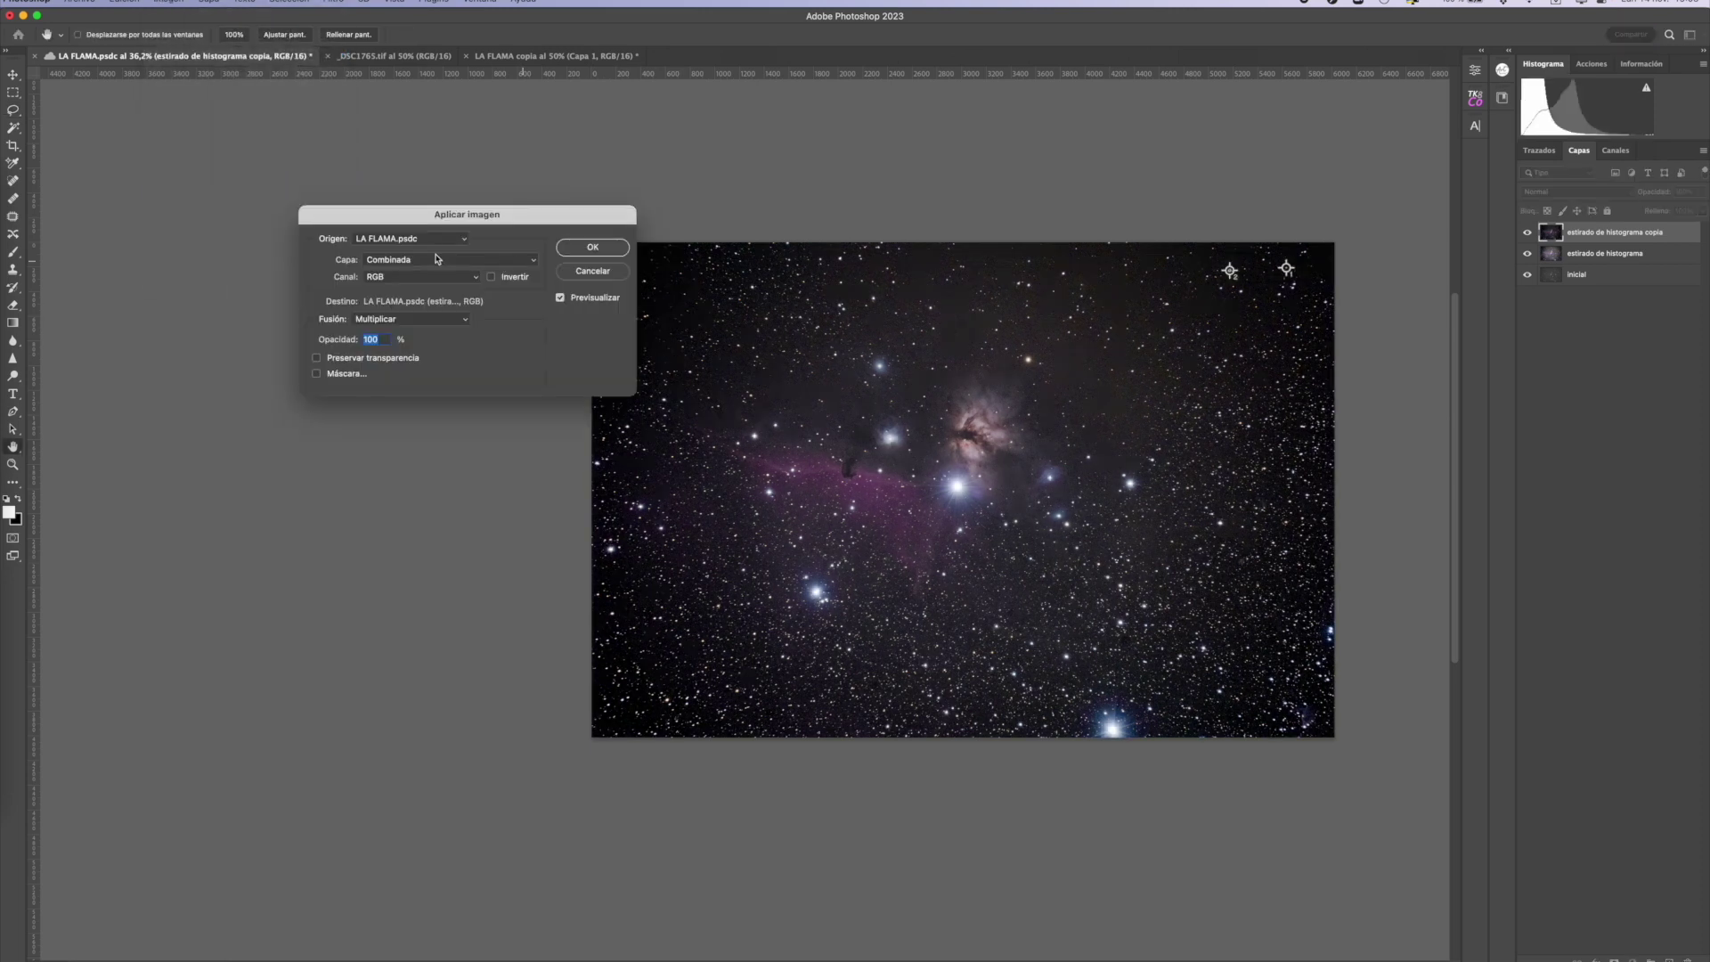
left_click(374, 241)
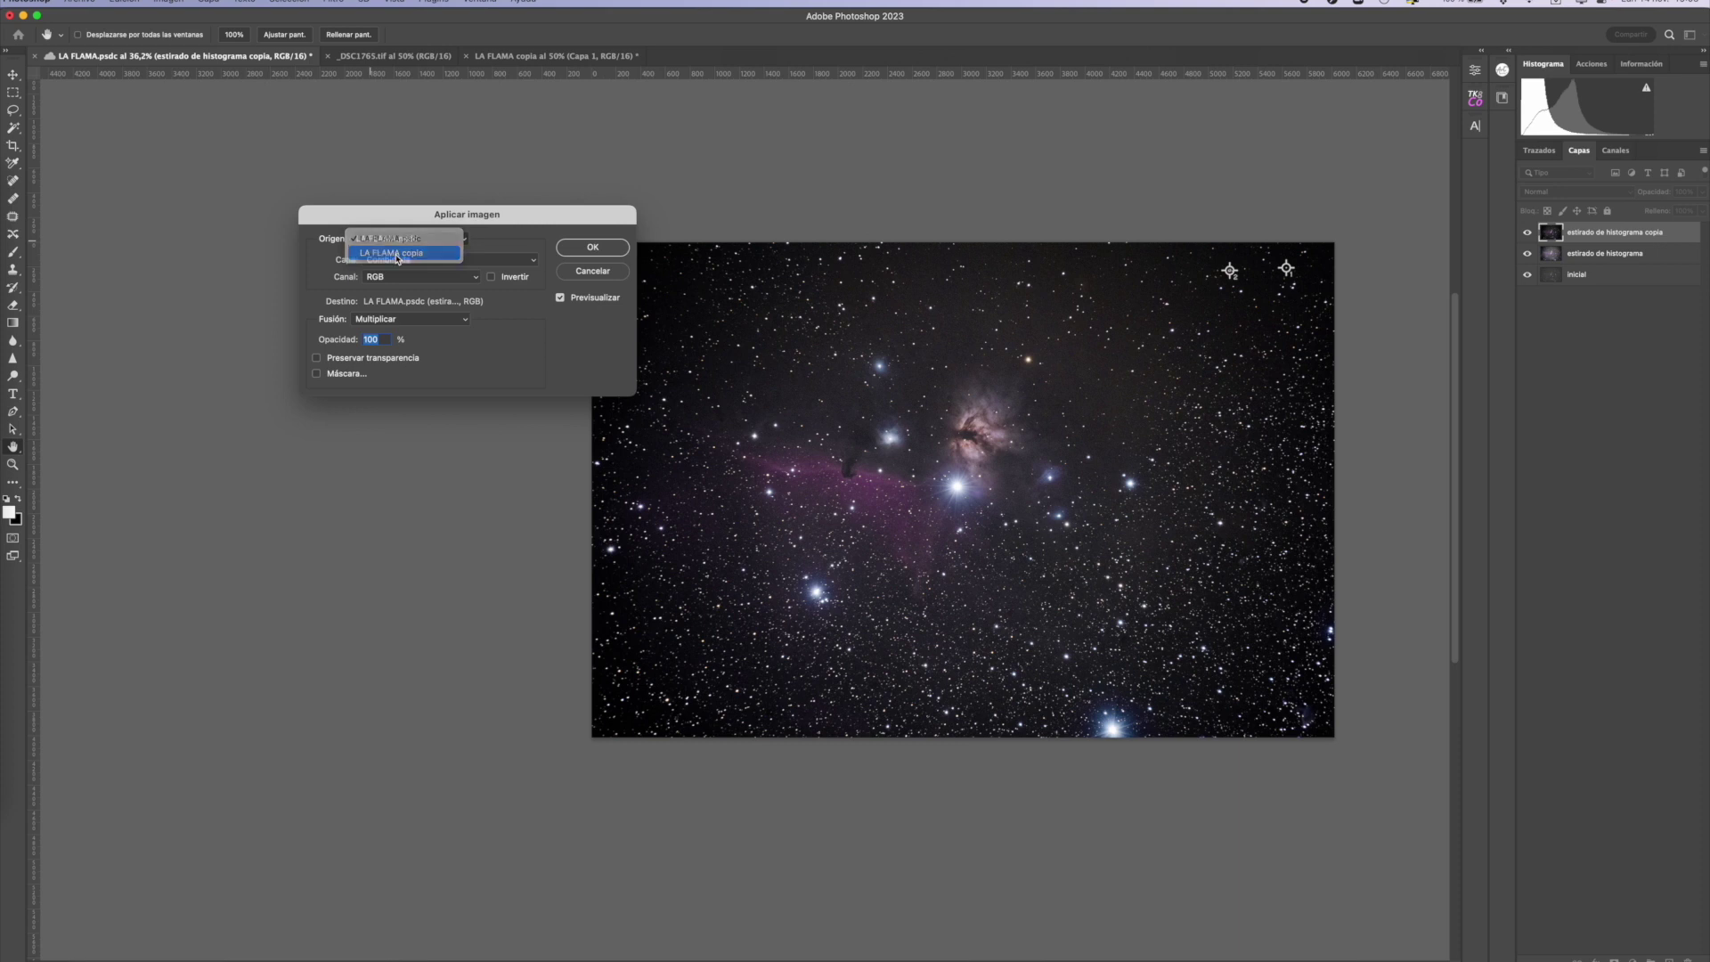
left_click(395, 324)
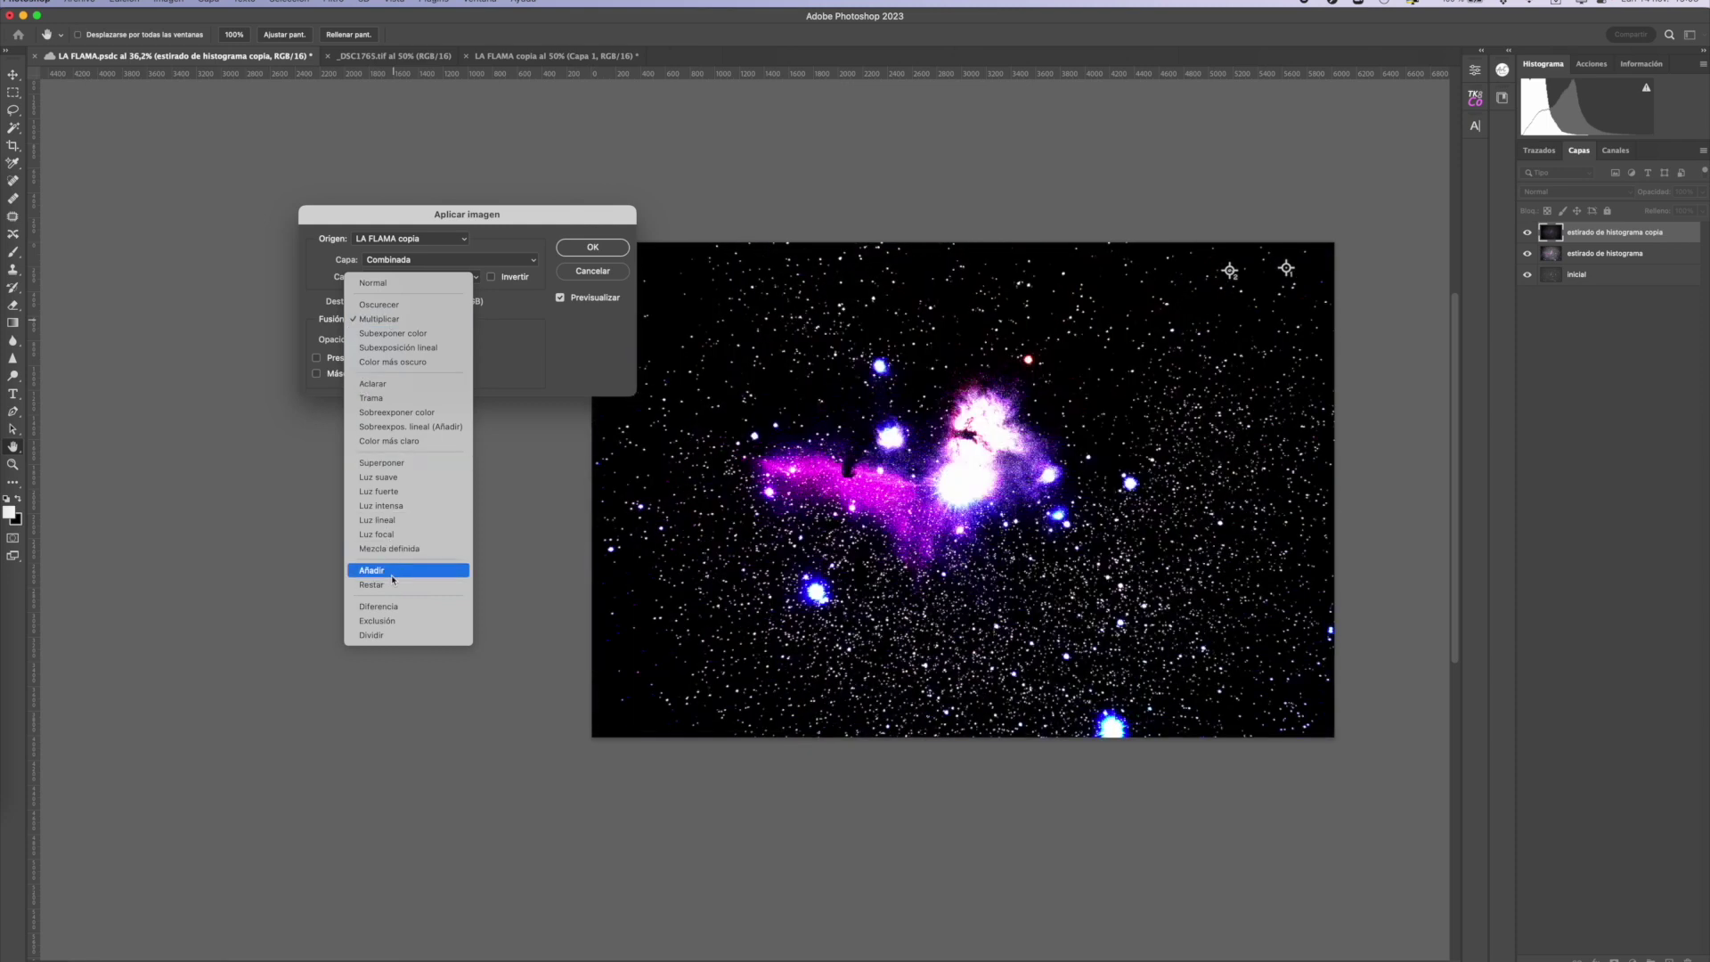
left_click(393, 585)
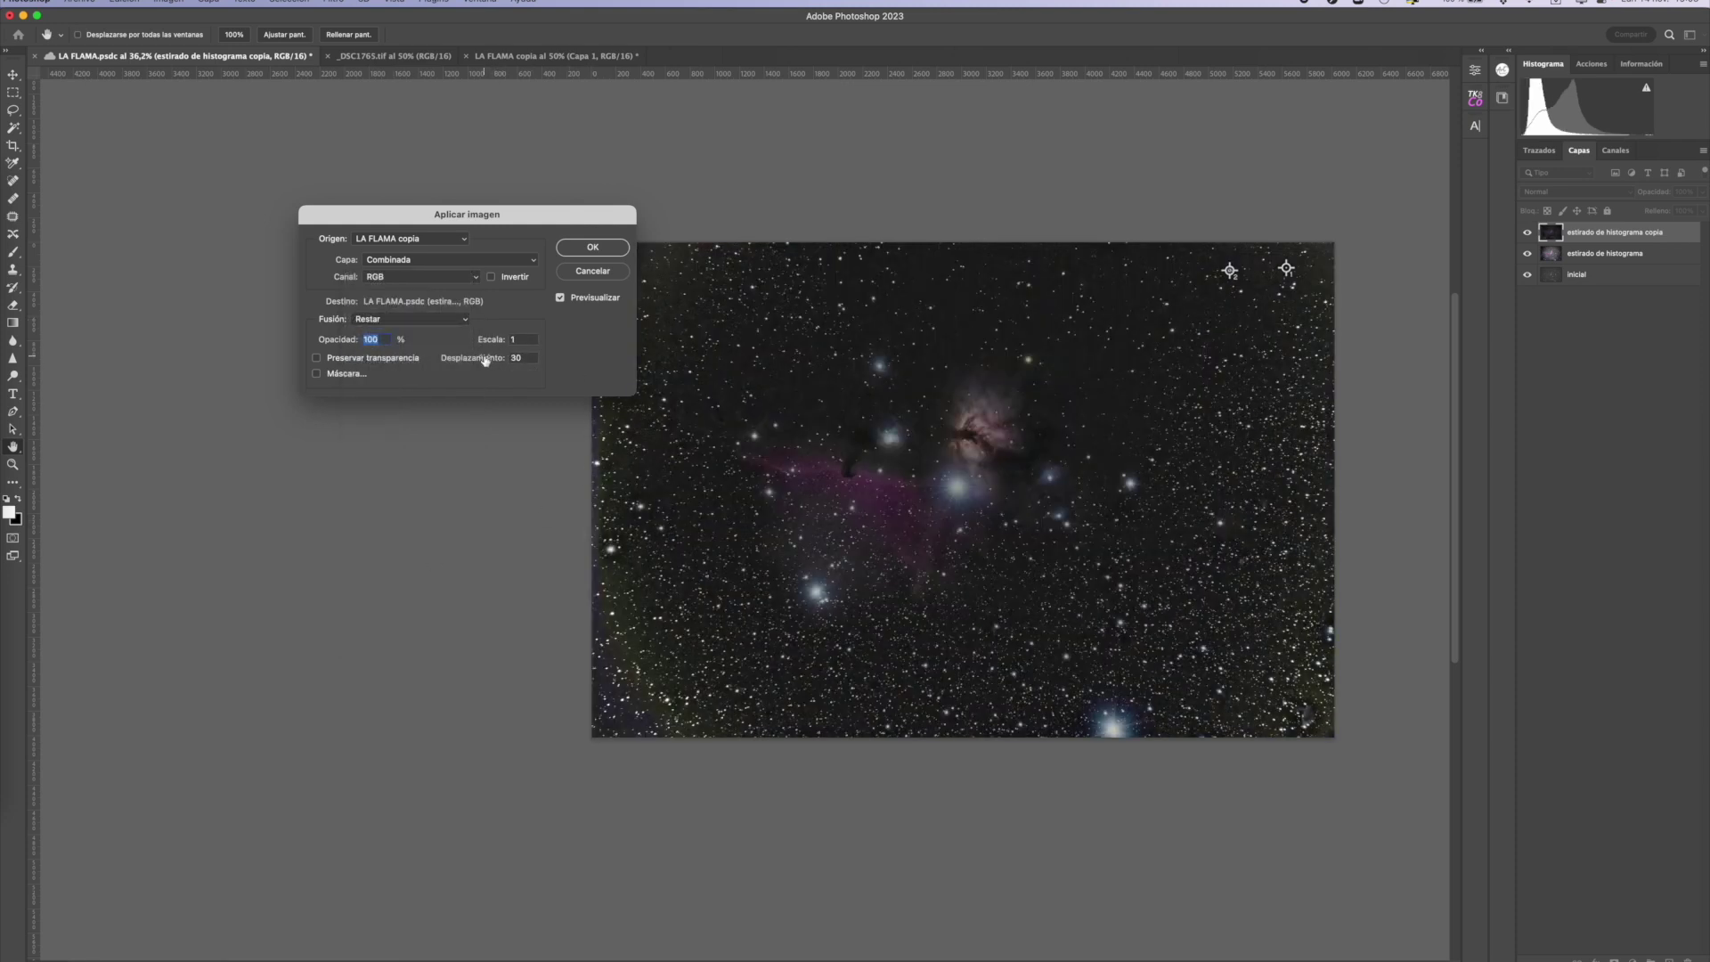
left_click_drag(482, 361, 496, 362)
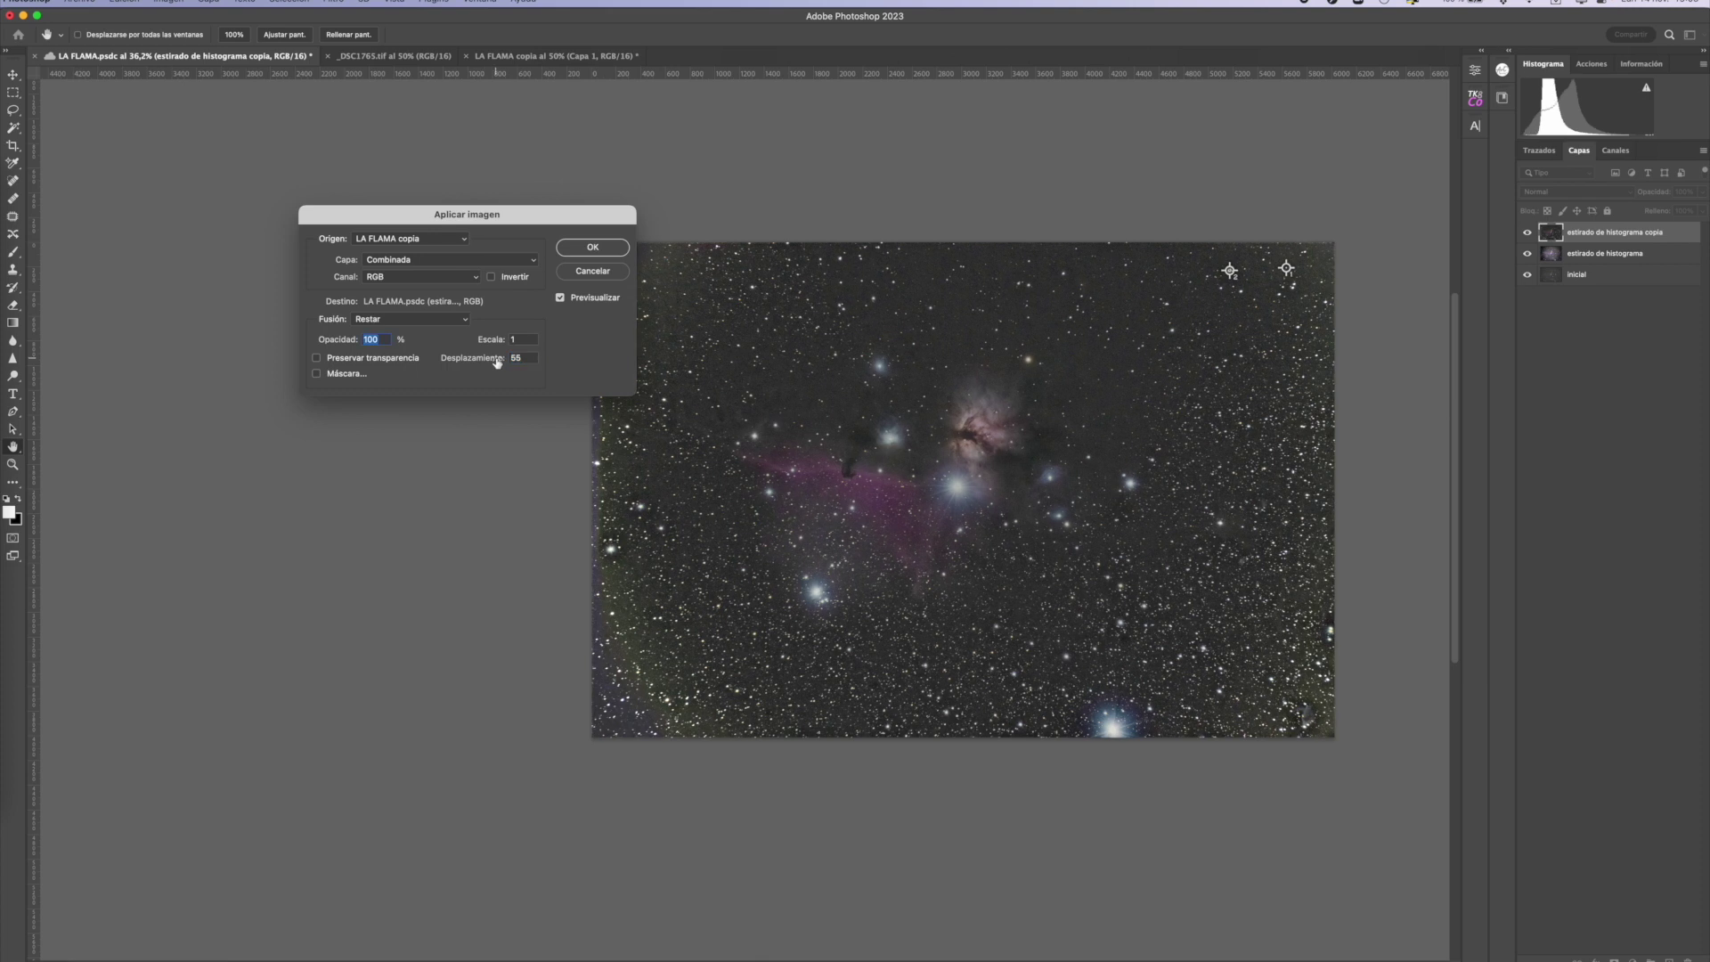
left_click_drag(491, 361, 492, 364)
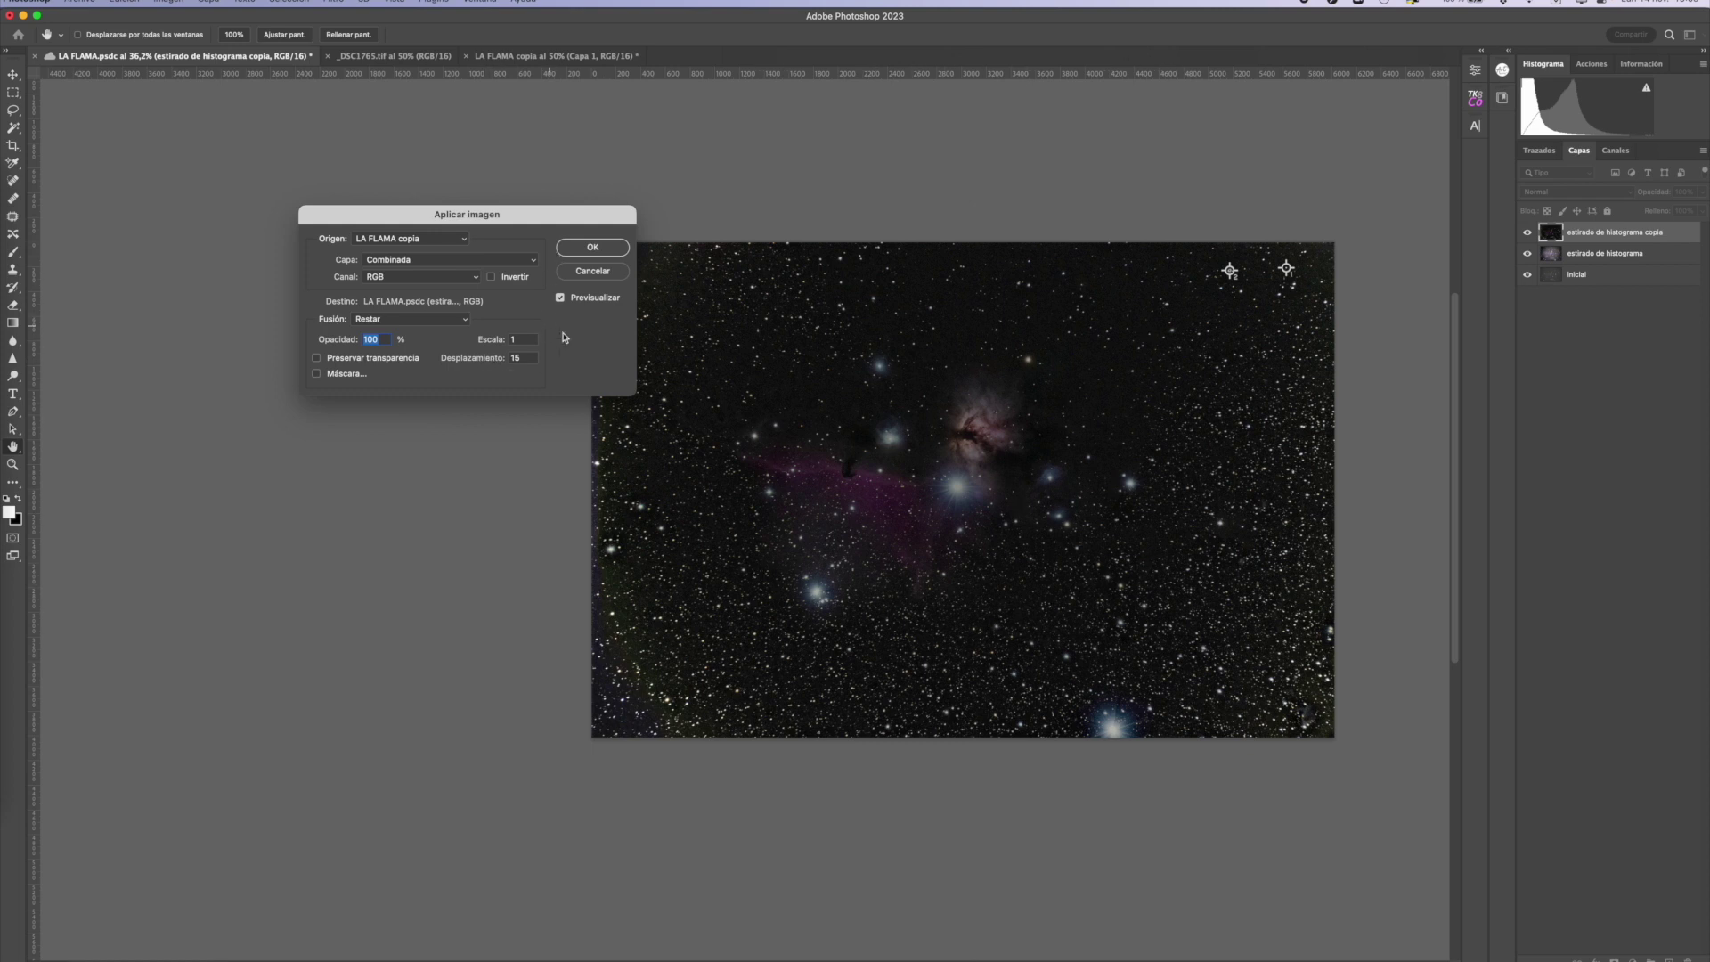
- Compare the preview, raise the offset to 19, and apply the subtraction
left_click(561, 298)
left_click(560, 299)
left_click(560, 299)
left_click(560, 299)
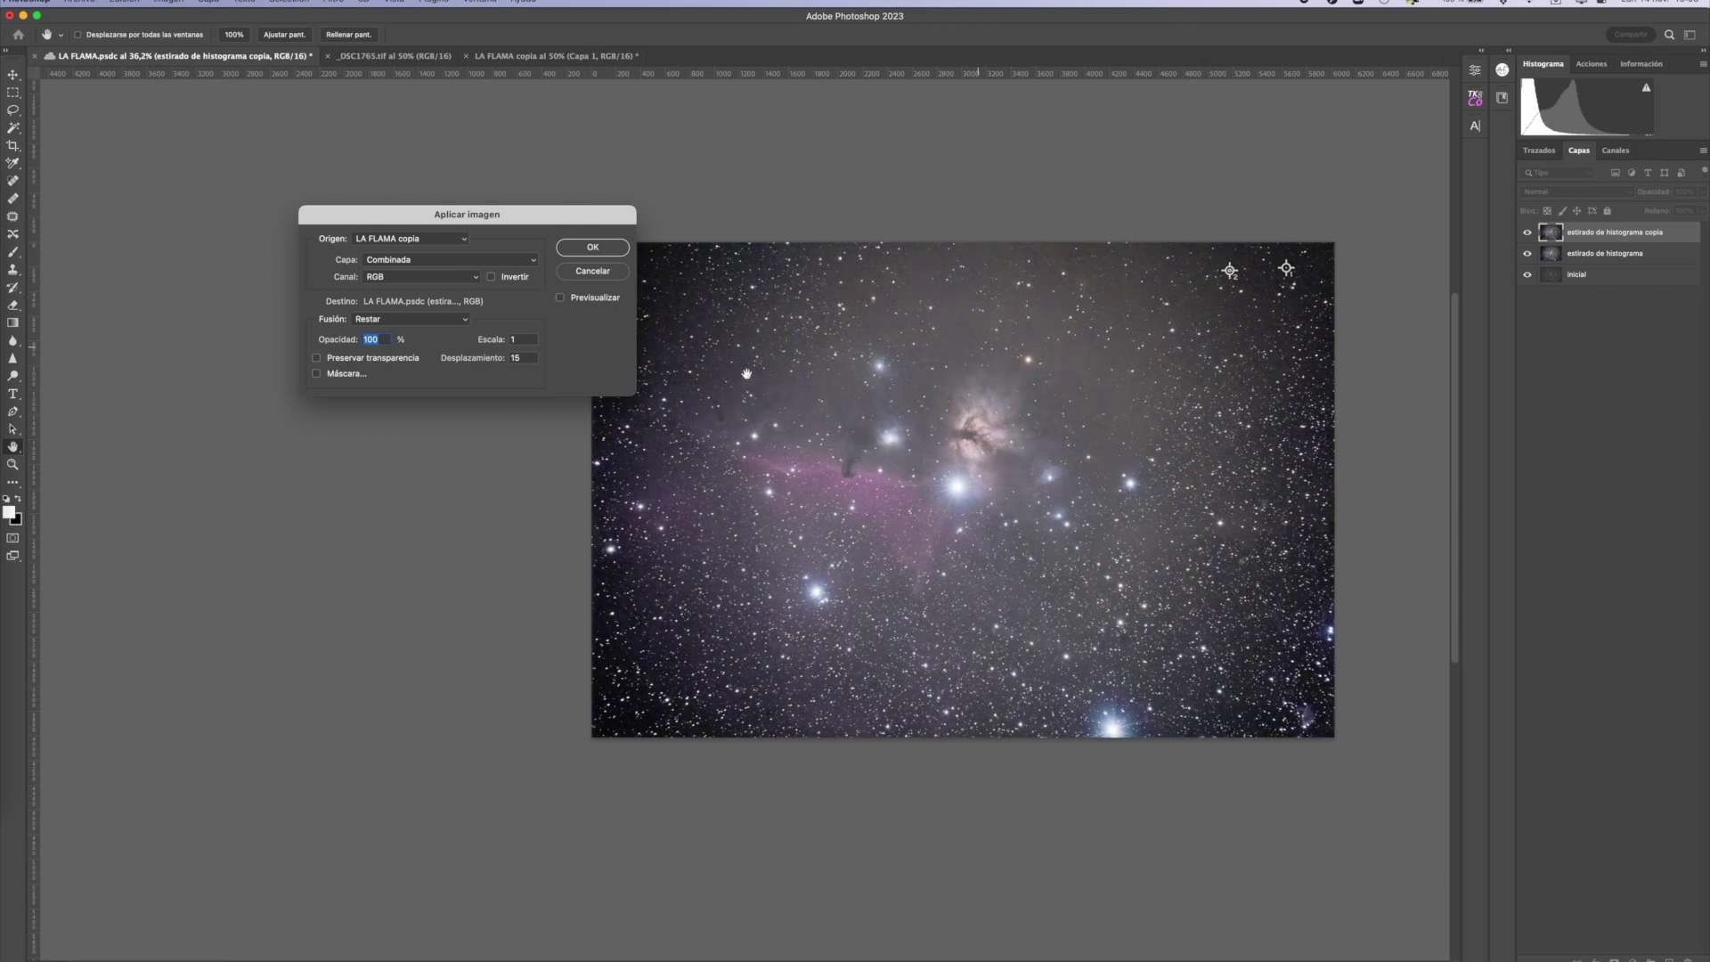
left_click(560, 298)
left_click(560, 298)
left_click(560, 299)
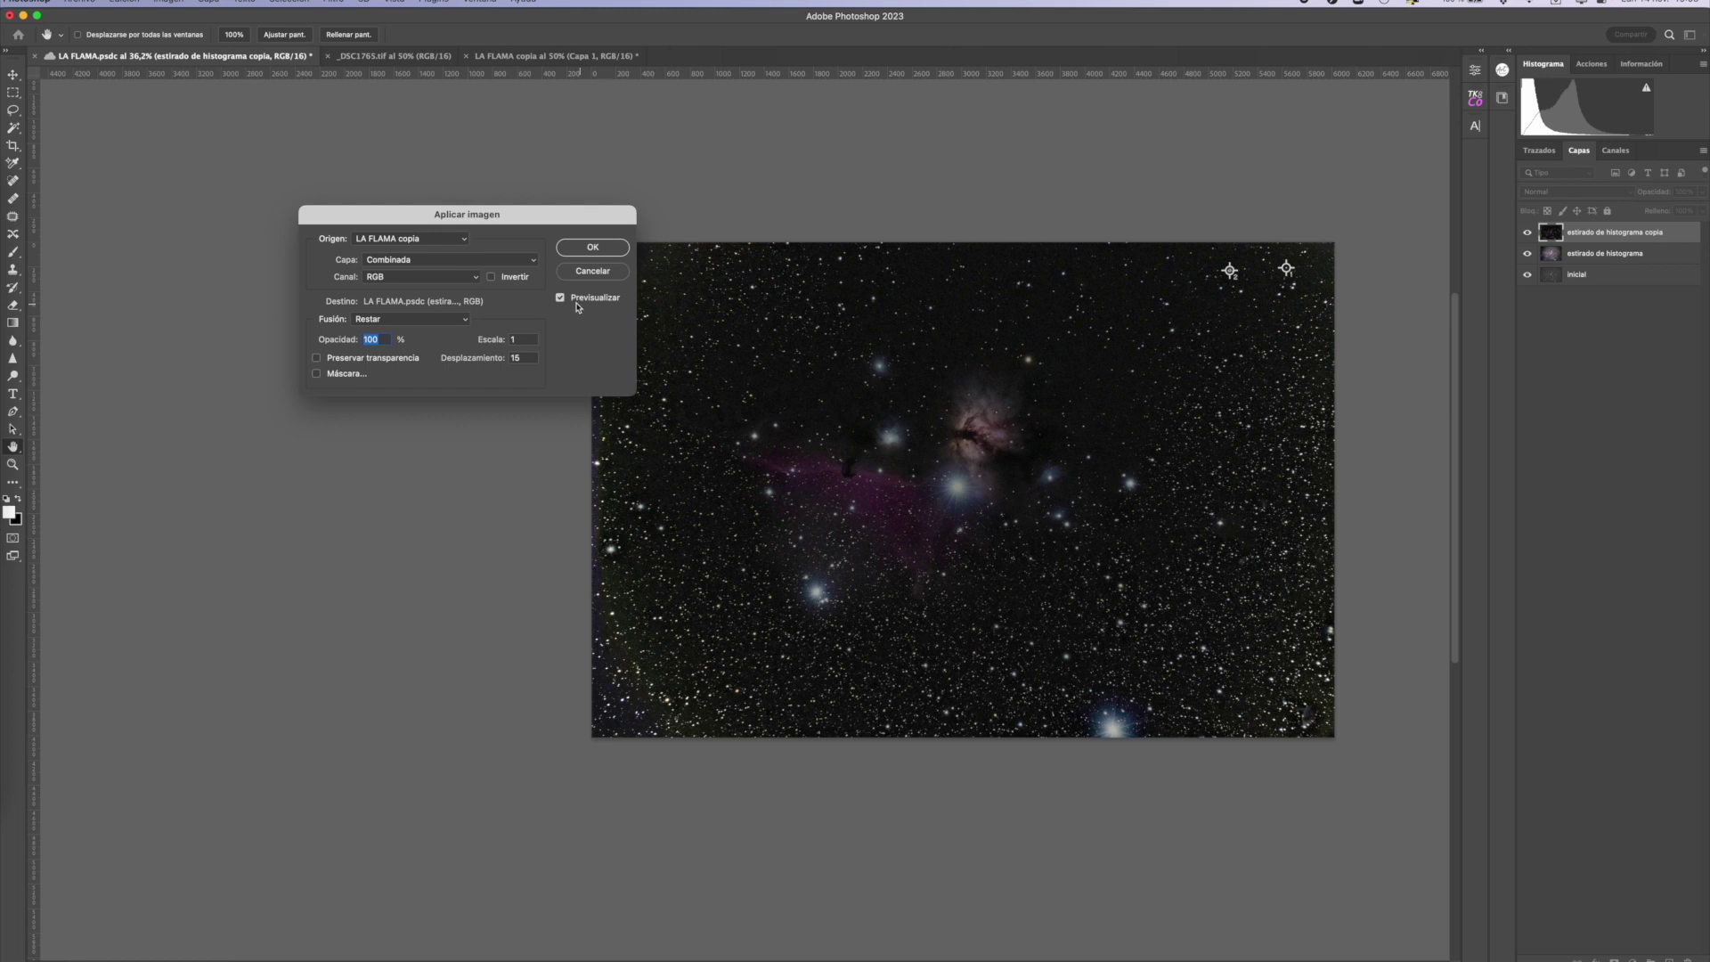
left_click_drag(470, 360, 477, 362)
left_click(561, 298)
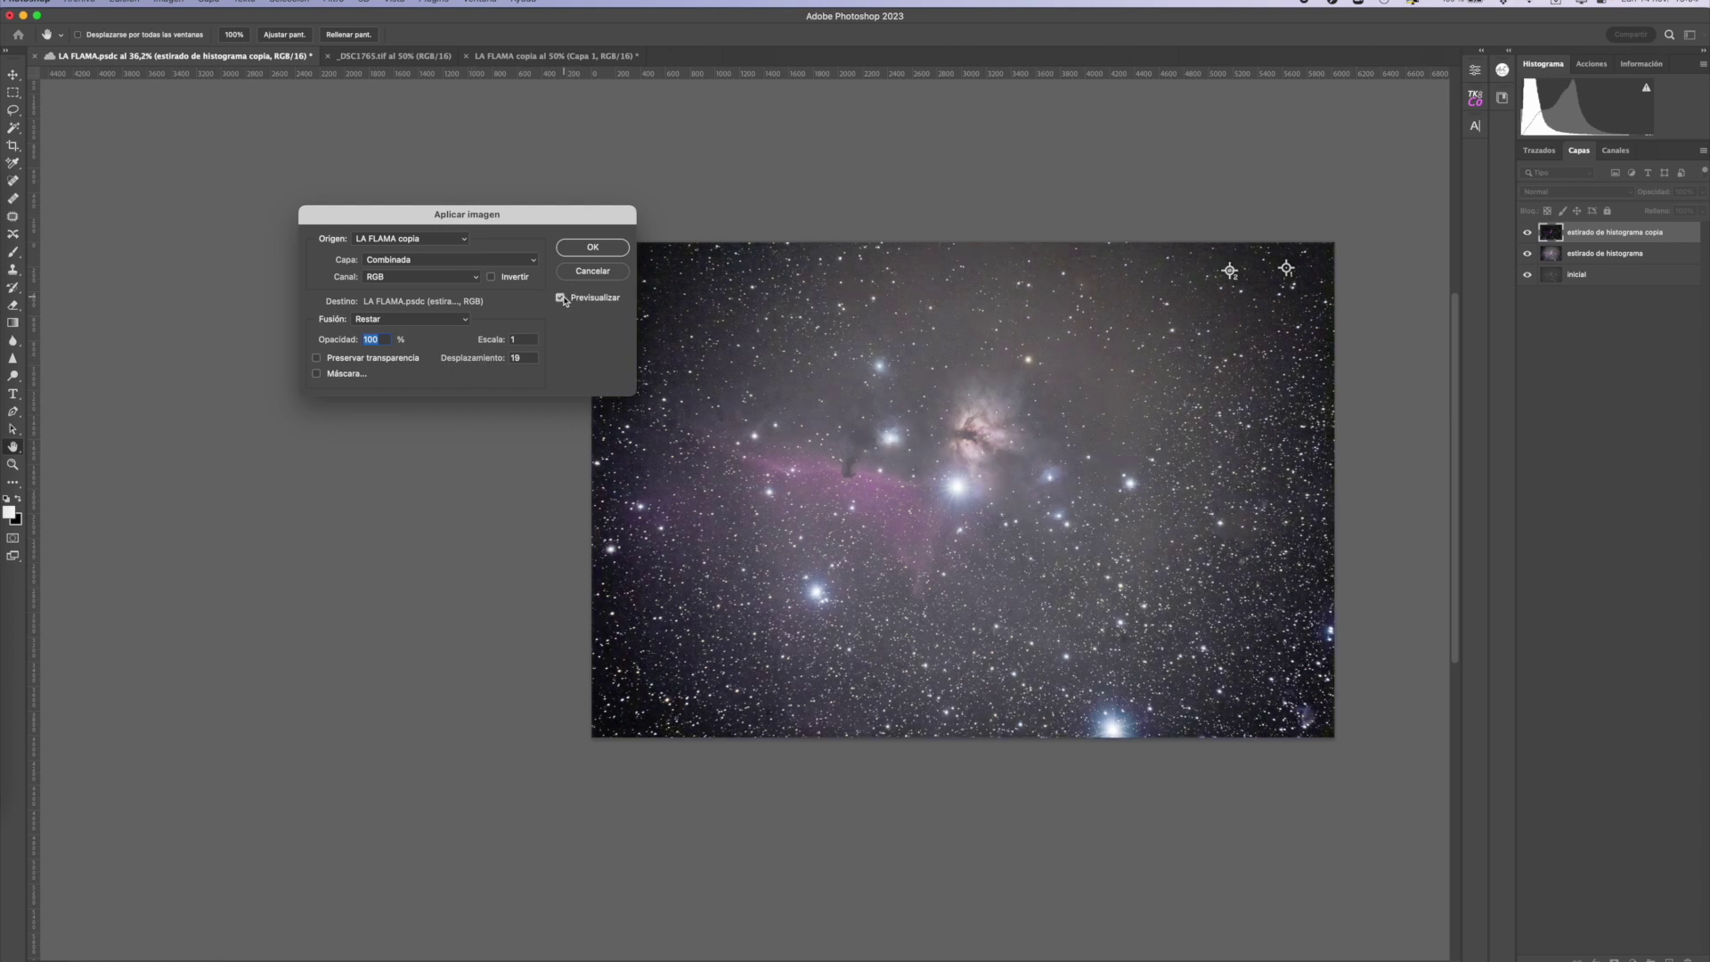
left_click(561, 299)
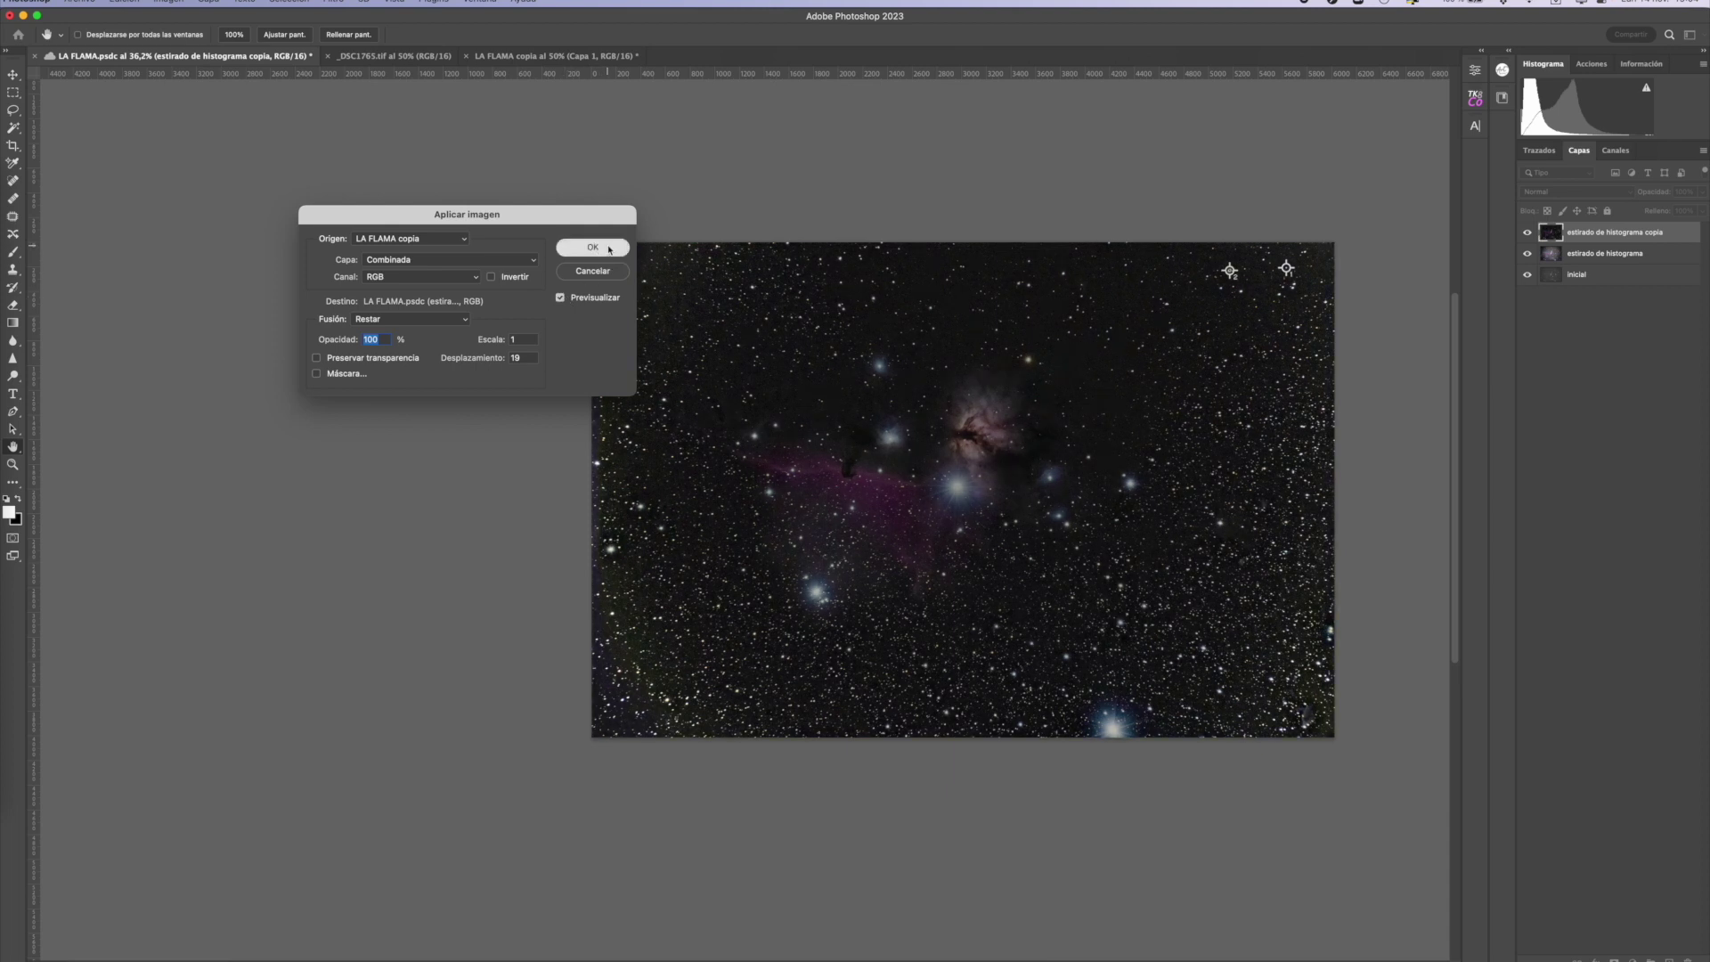
key("Return")
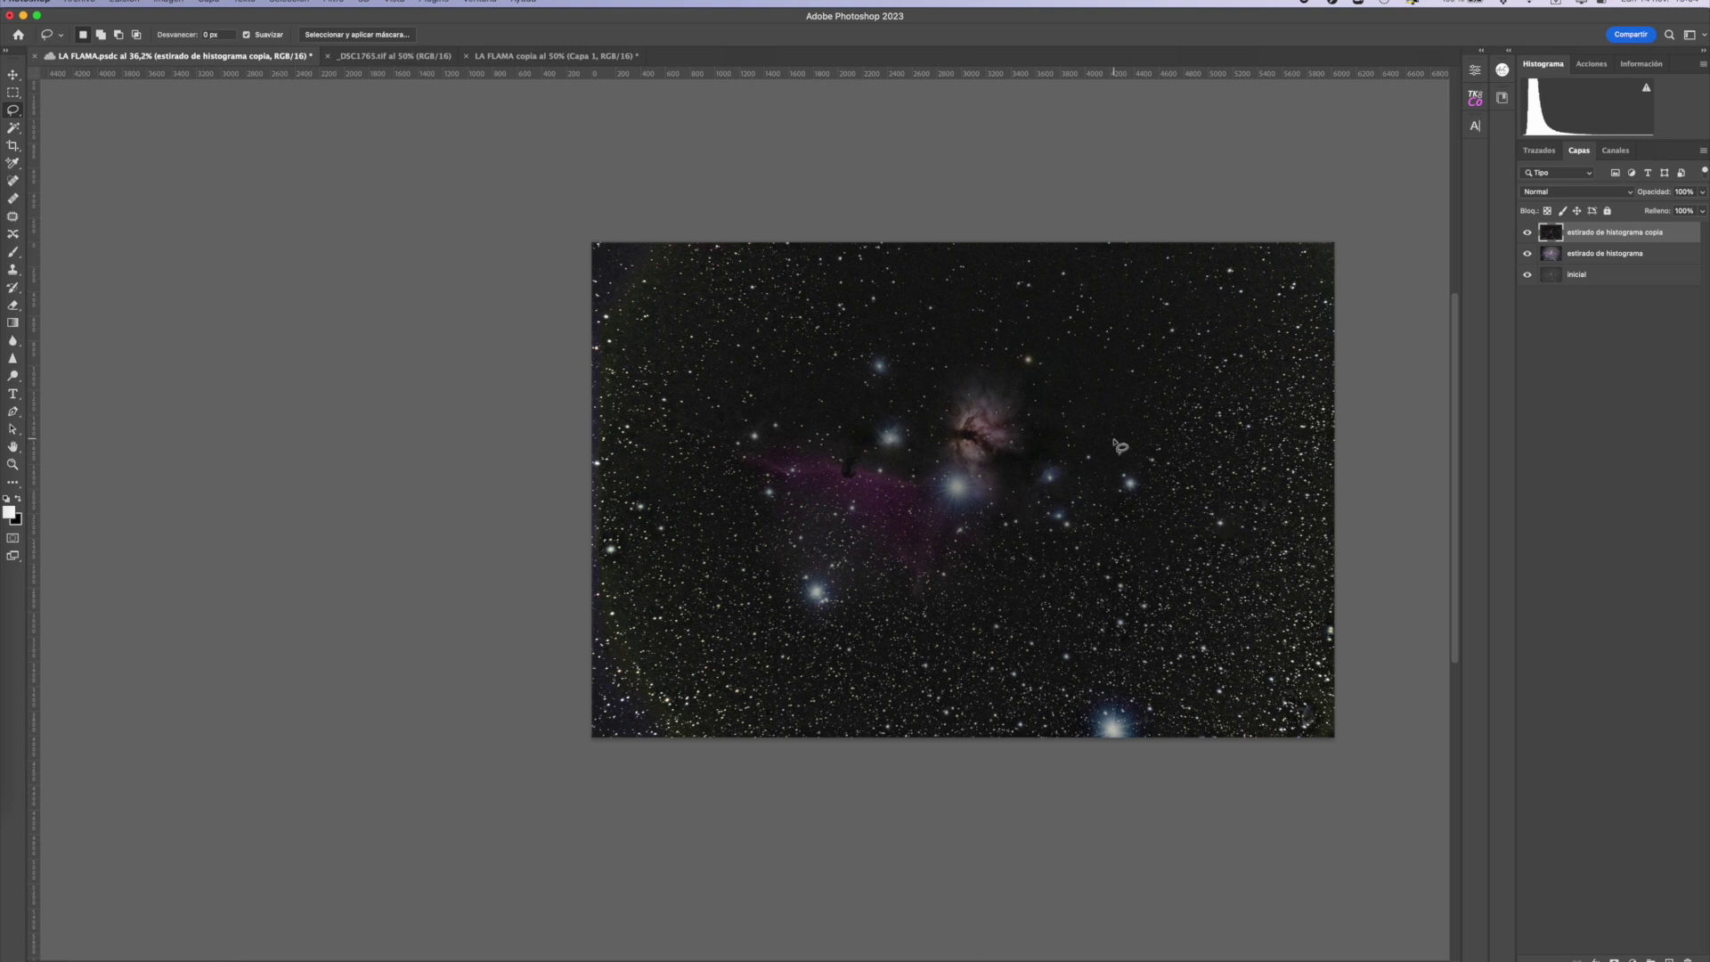
- Rename the top layer 'modelización de fondo' and toggle its visibility to compare it with the layer below
double_click(1632, 232)
type("modelización de fond")
type("ond")
key("Return")
left_click(1528, 233)
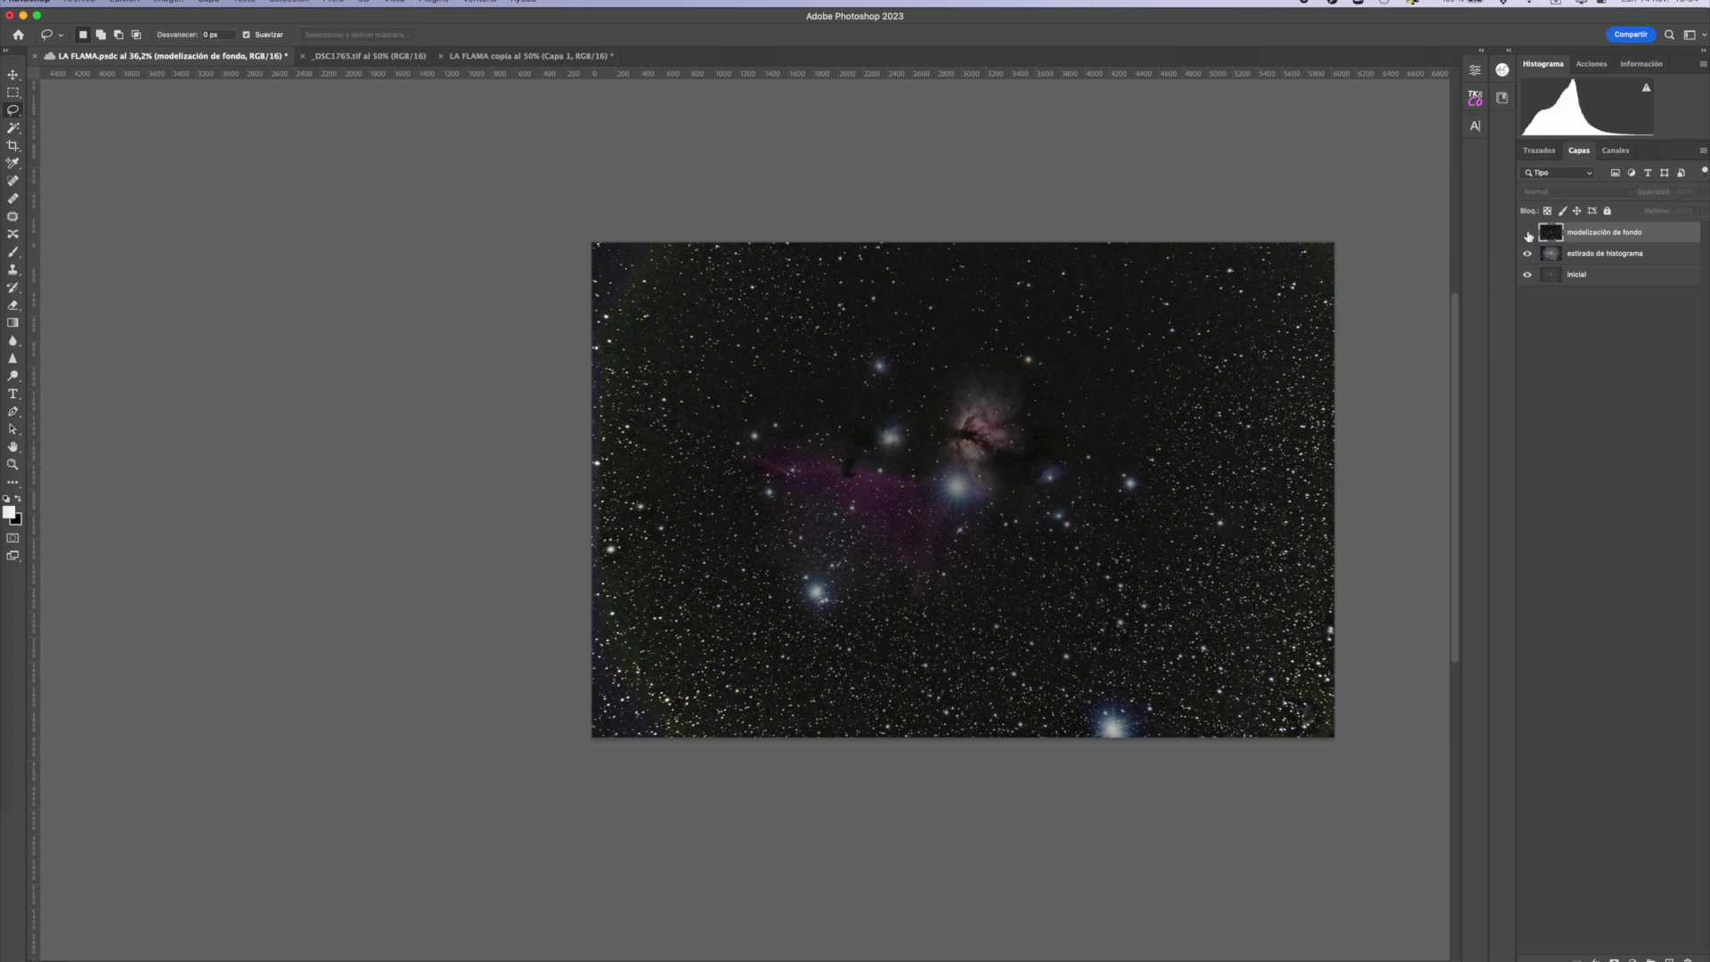
left_click(1529, 233)
left_click(1529, 233)
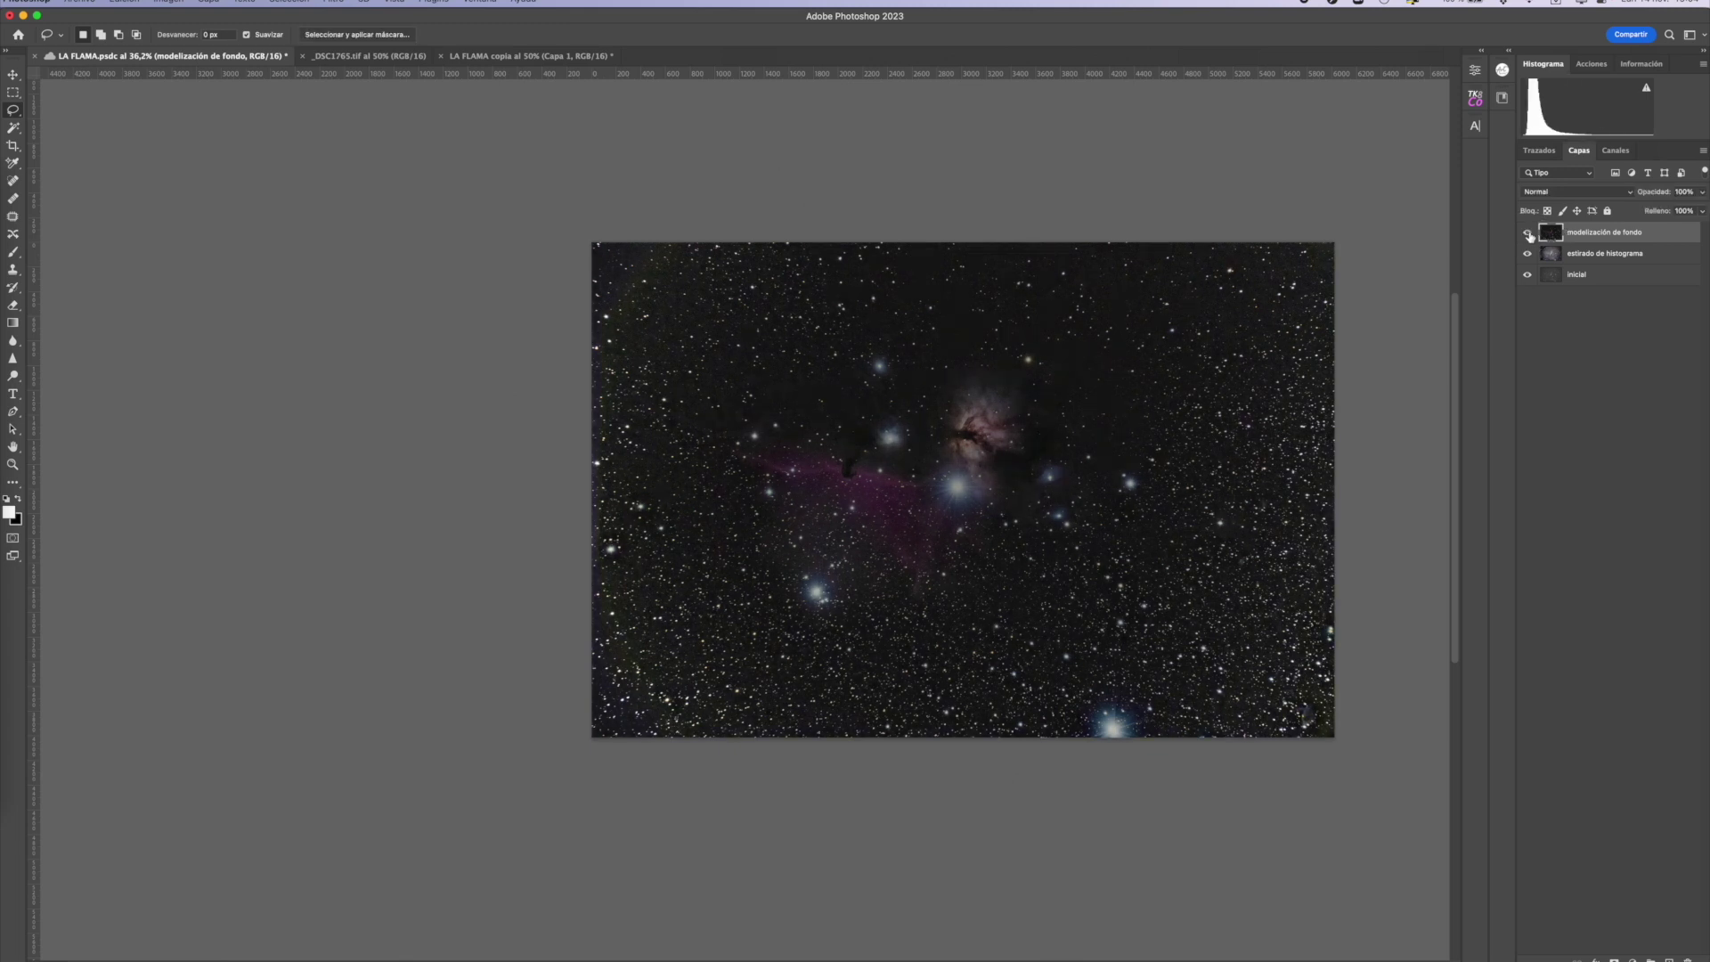
left_click(1528, 233)
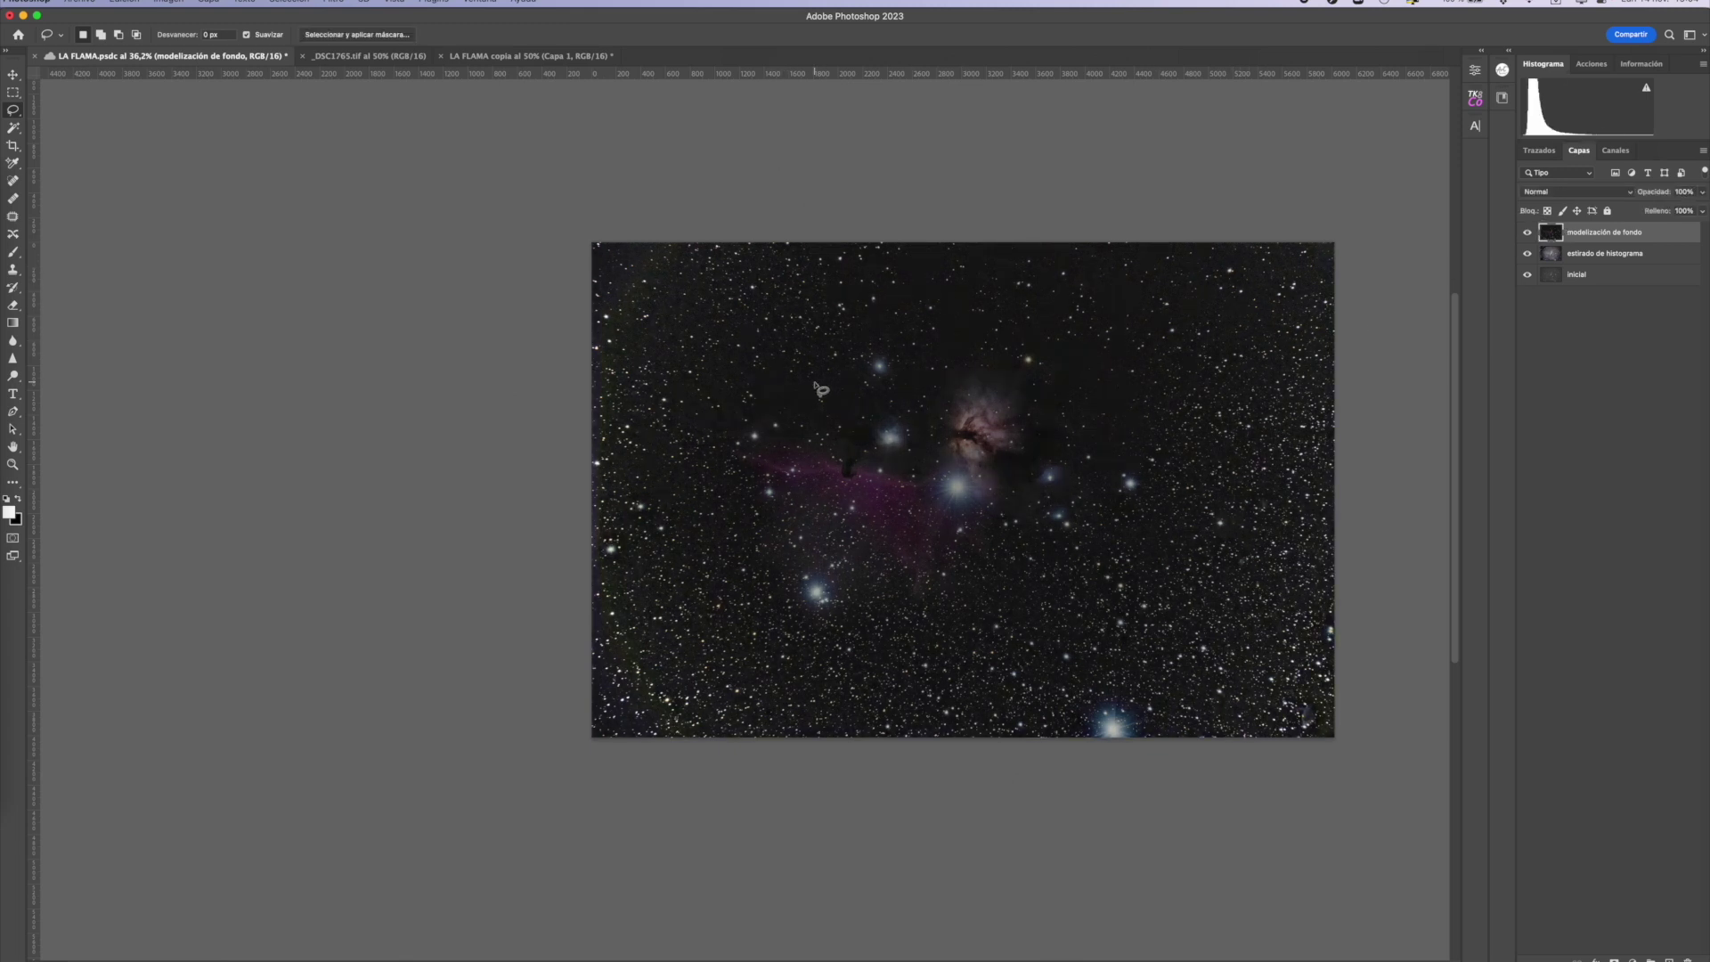
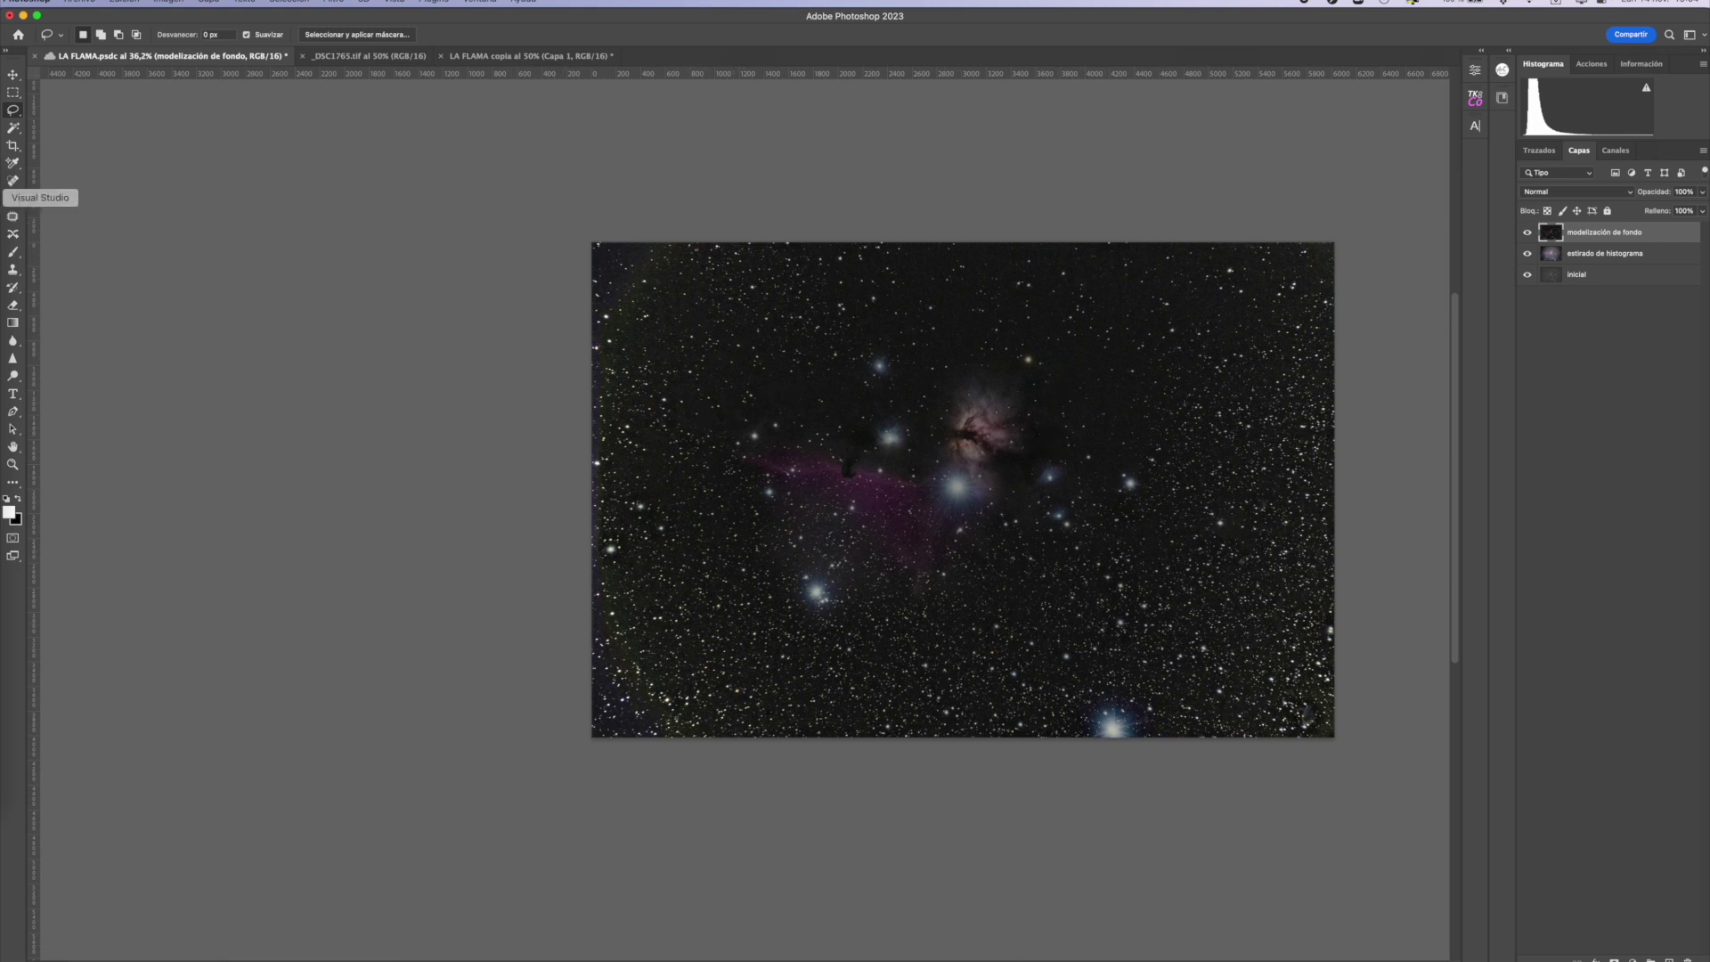
- Crop to a 4:5 ratio turned landscape to 5:4, sized and positioned around both nebulae
left_click(13, 147)
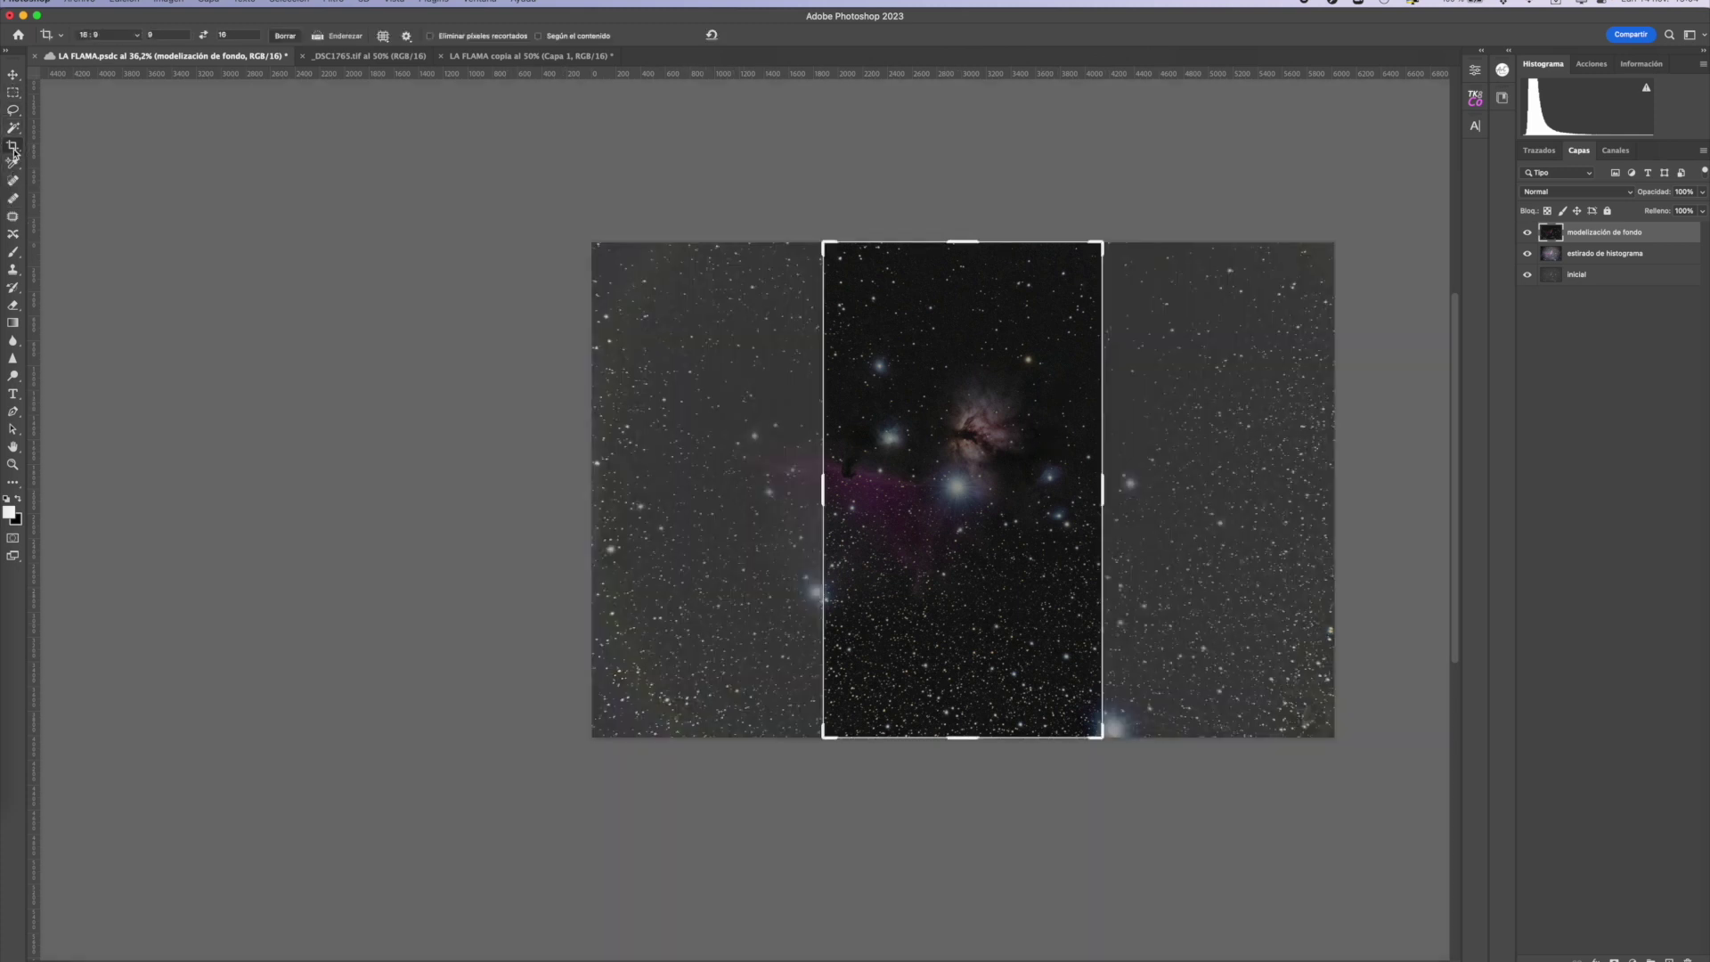
left_click(134, 38)
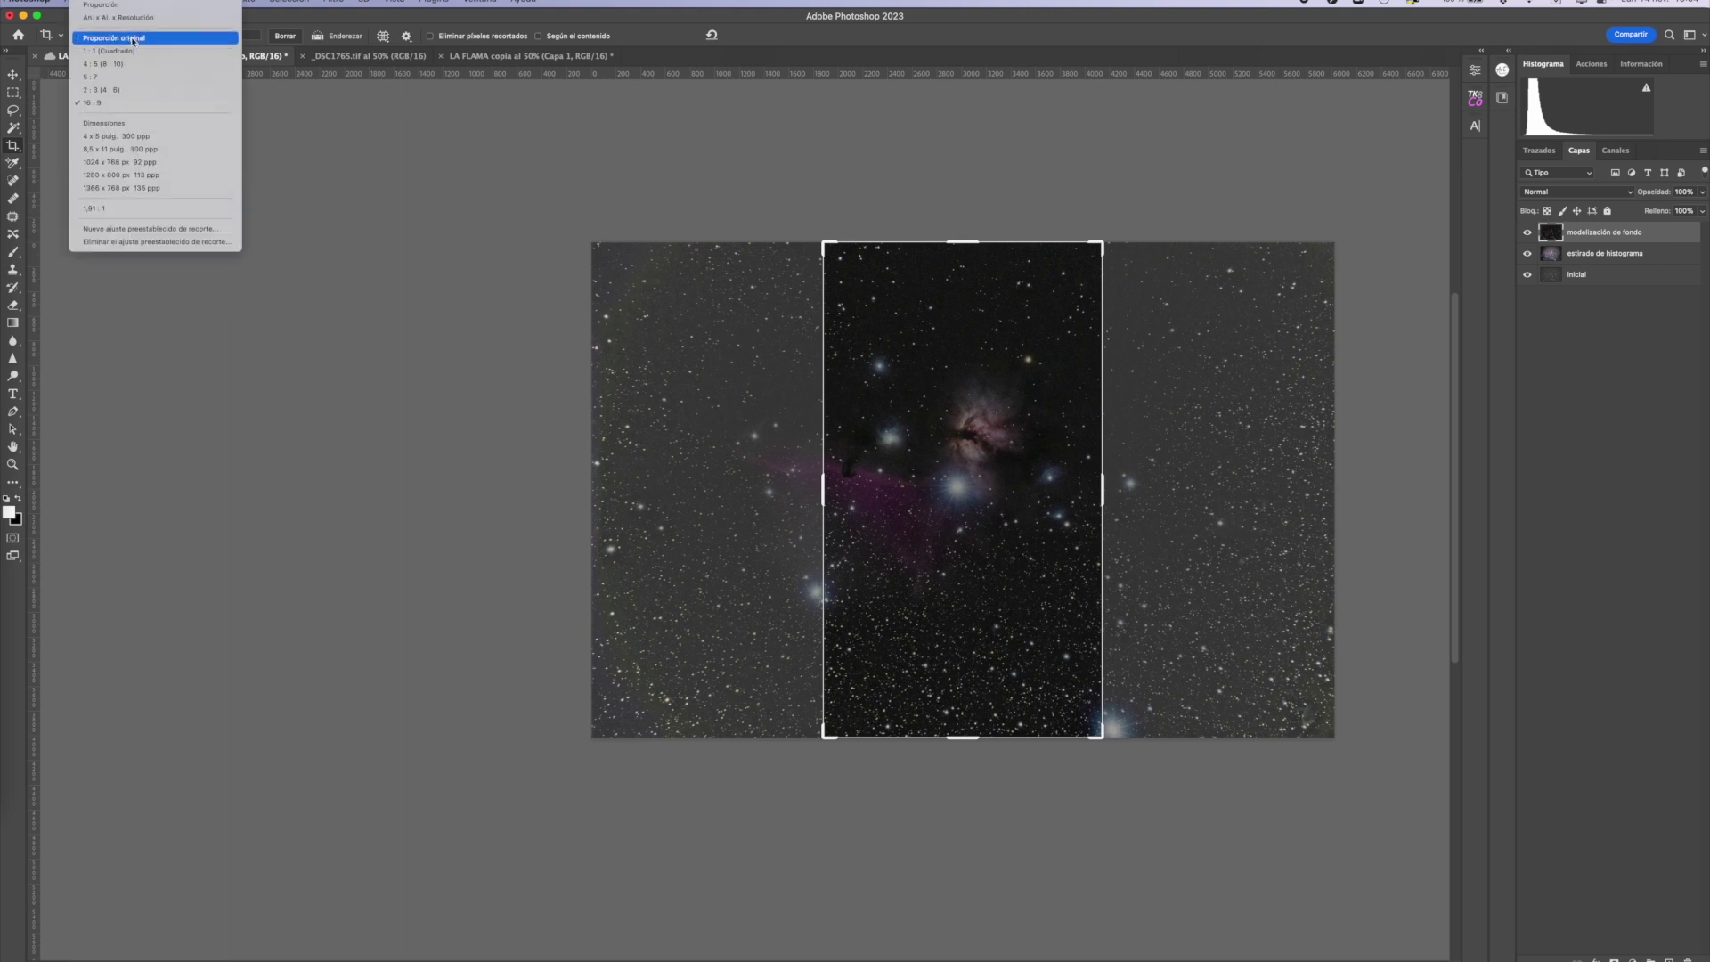
left_click(134, 59)
left_click(855, 369)
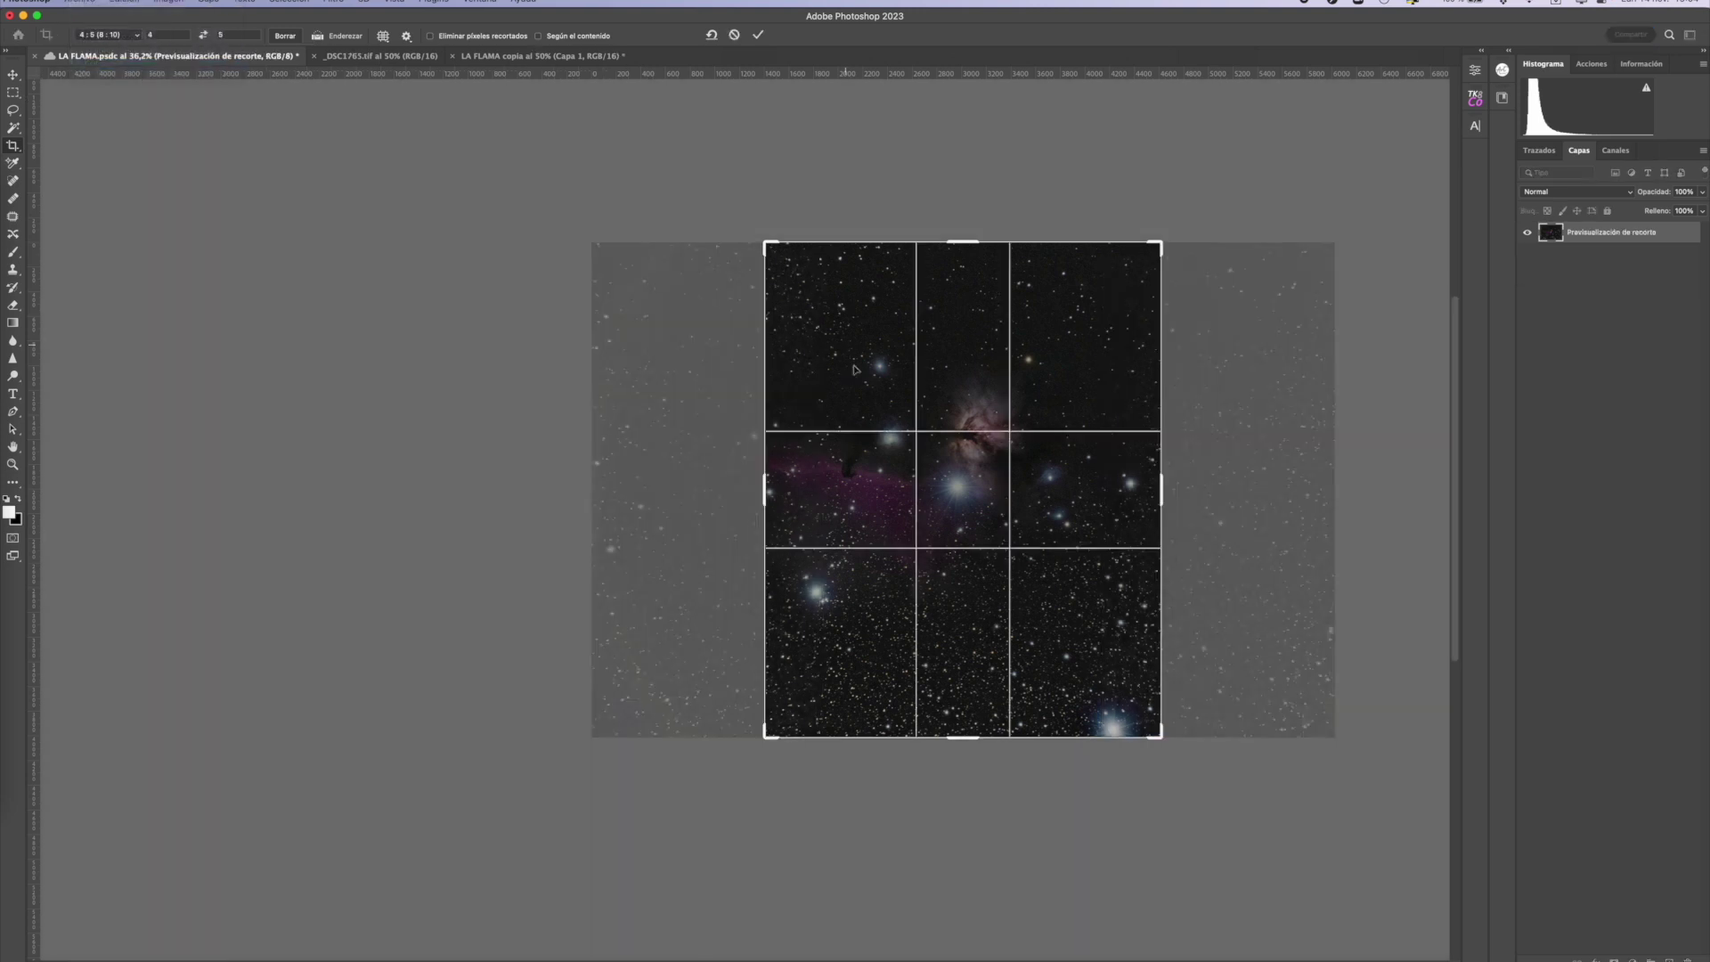
left_click(203, 35)
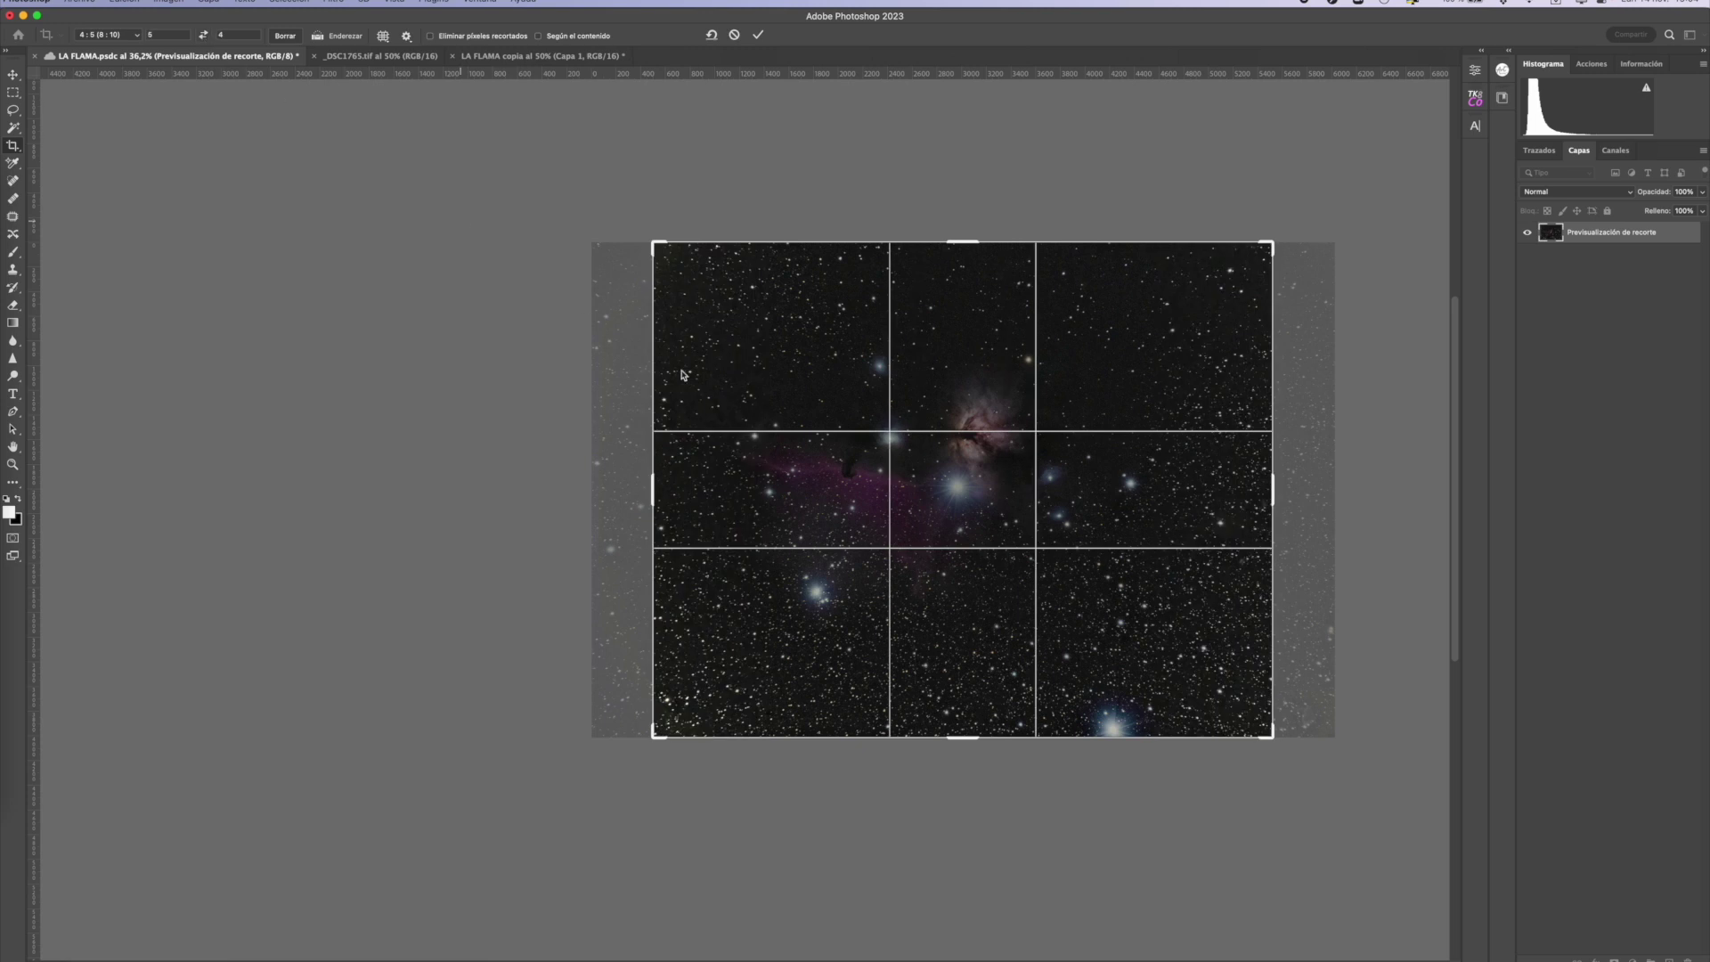
left_click_drag(1273, 738, 1220, 684)
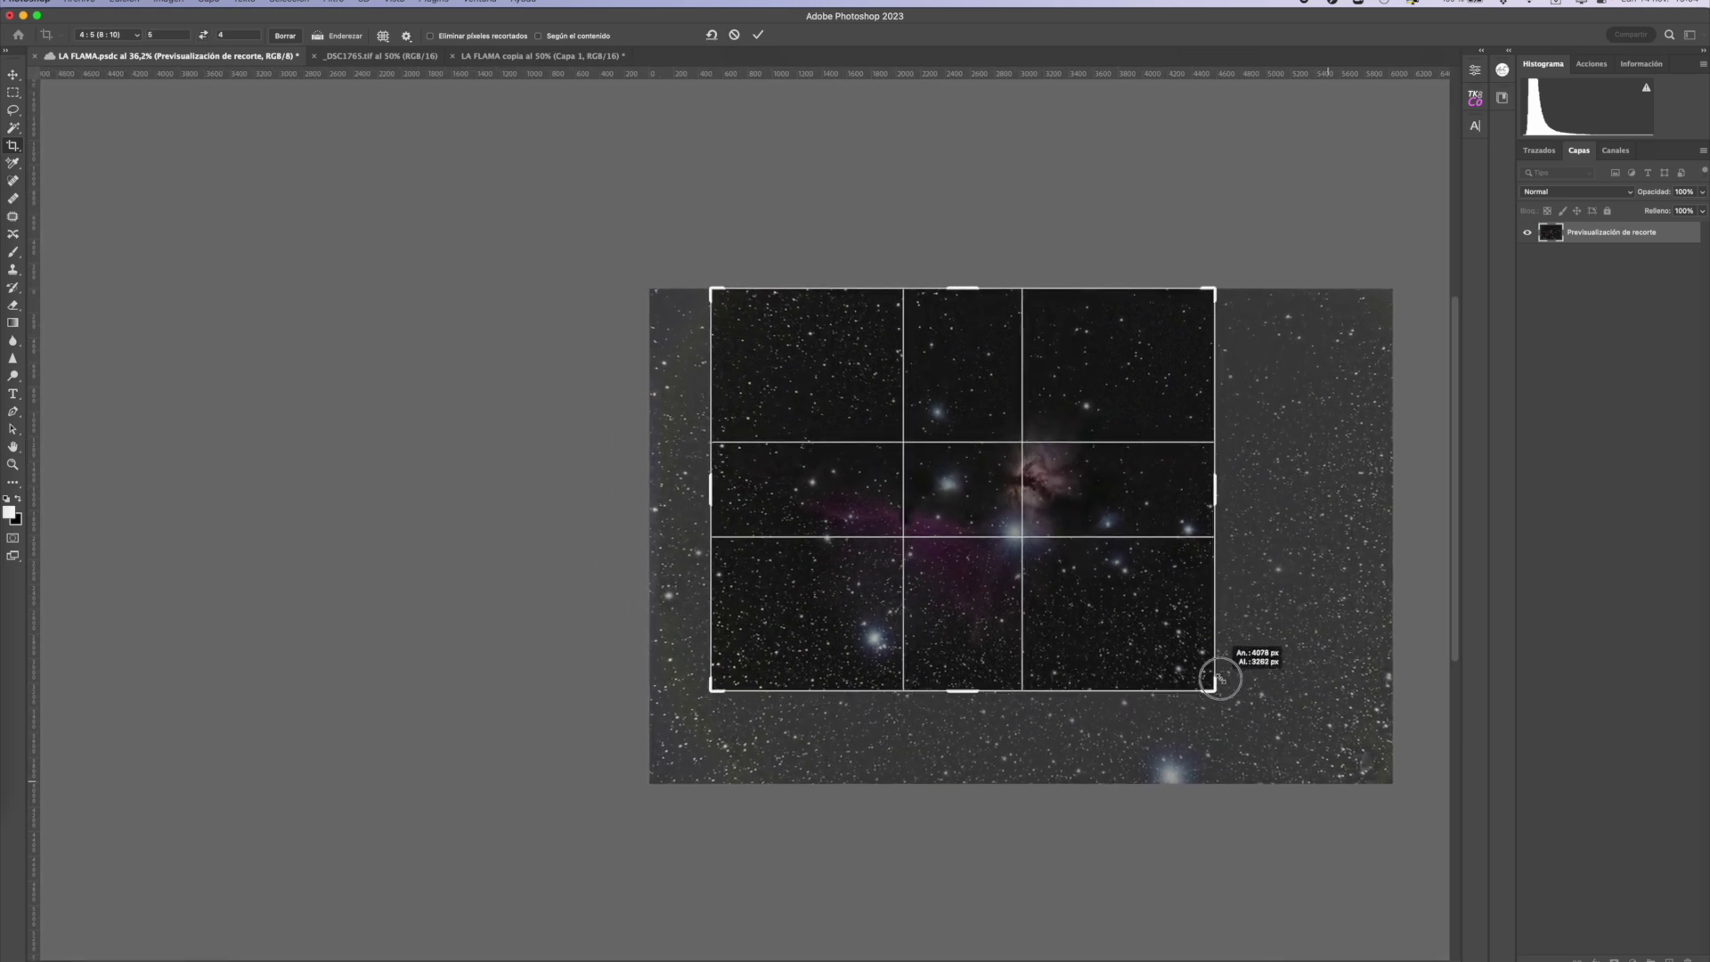
left_click_drag(1117, 563, 1112, 549)
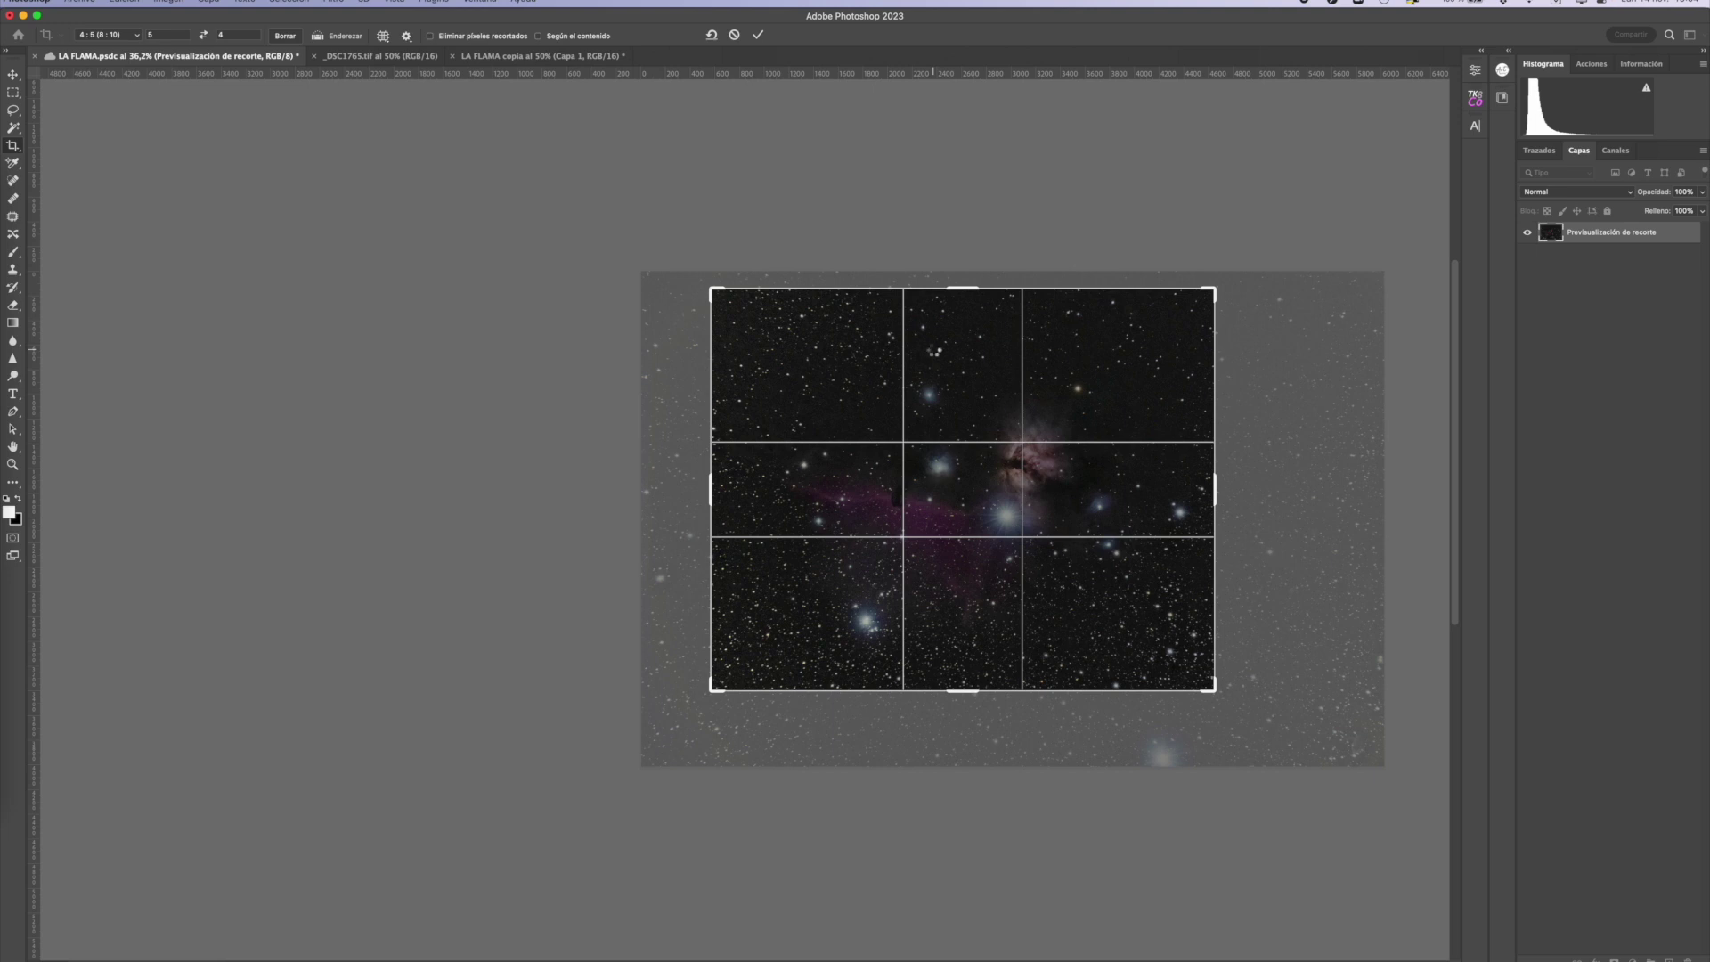
key("Return")
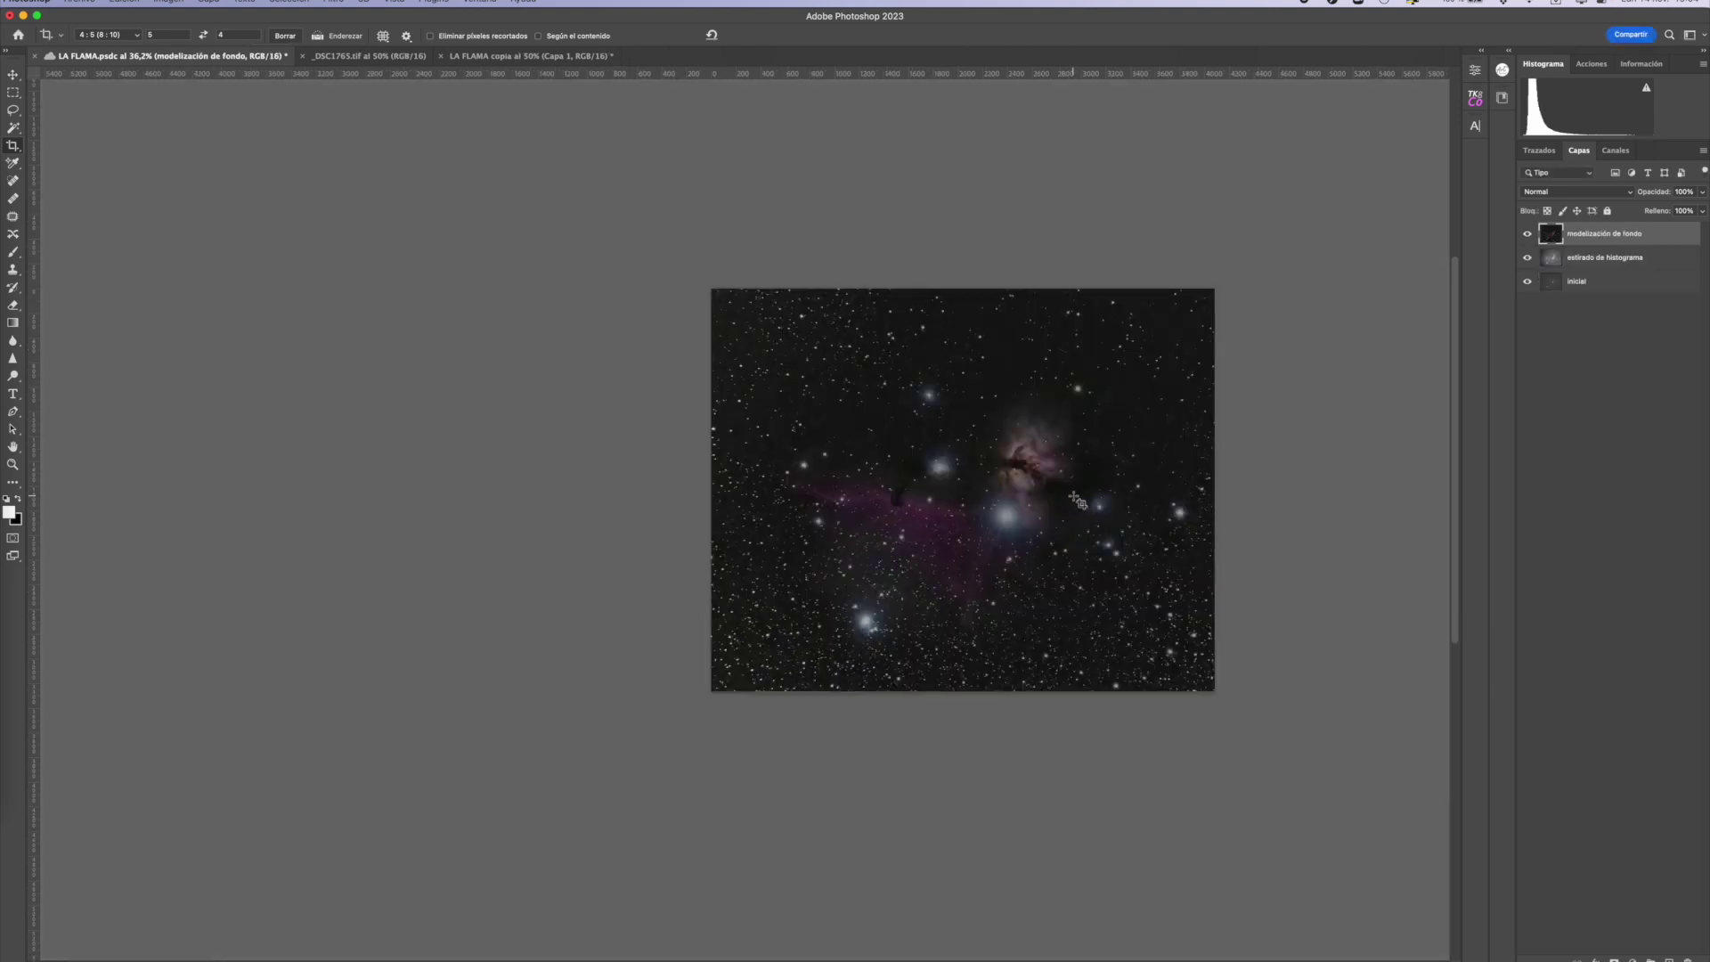
- Toggle the top layer's visibility to compare the image with and without it
scroll(1078, 502, "up", 5)
scroll(1077, 502, "down", 2)
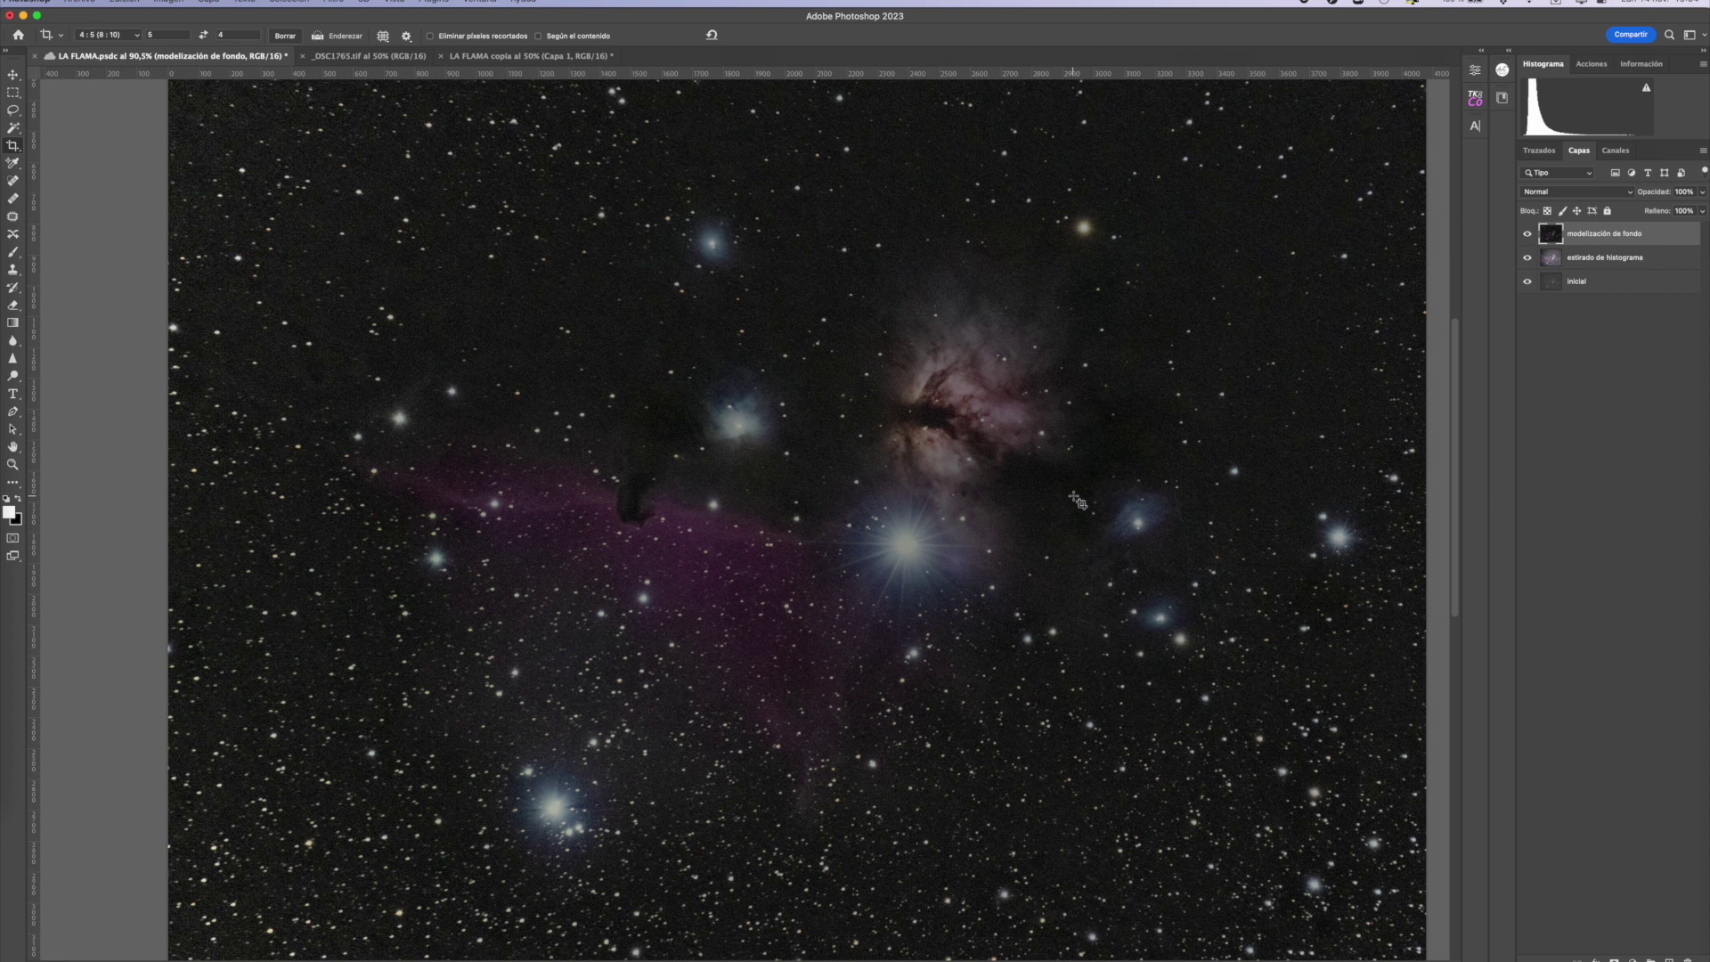
scroll(1078, 502, "down", 3)
left_click(1527, 235)
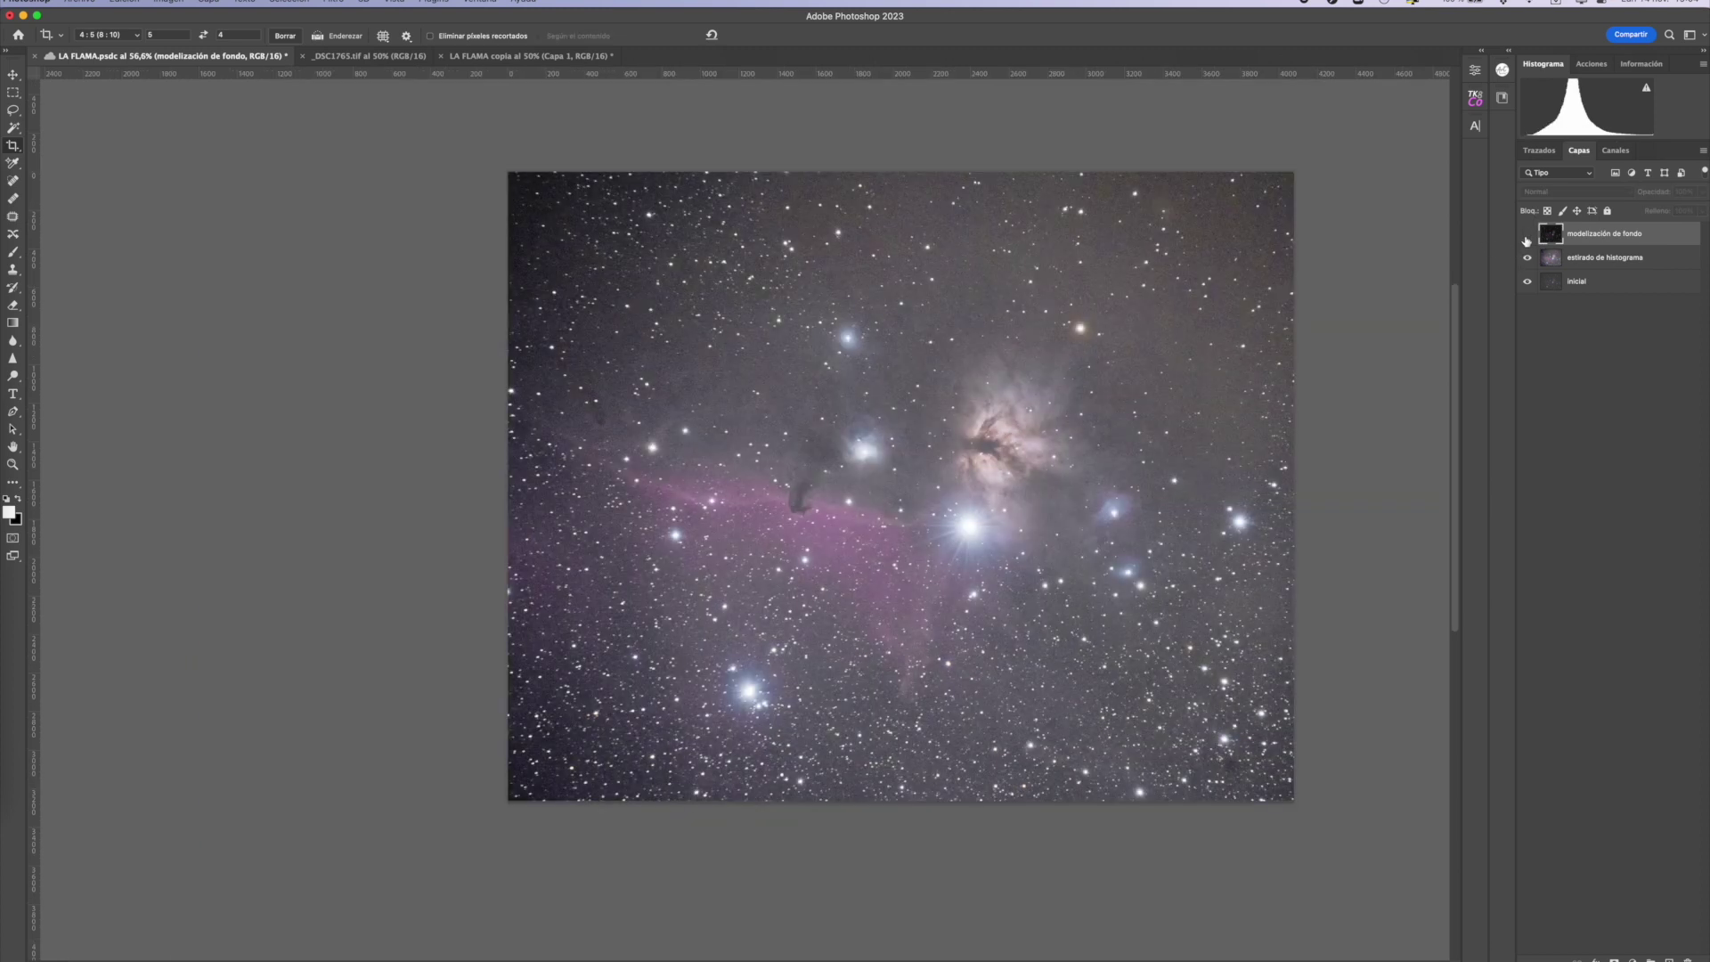
left_click(1527, 235)
left_click(1527, 235)
scroll(1084, 379, "right", 2)
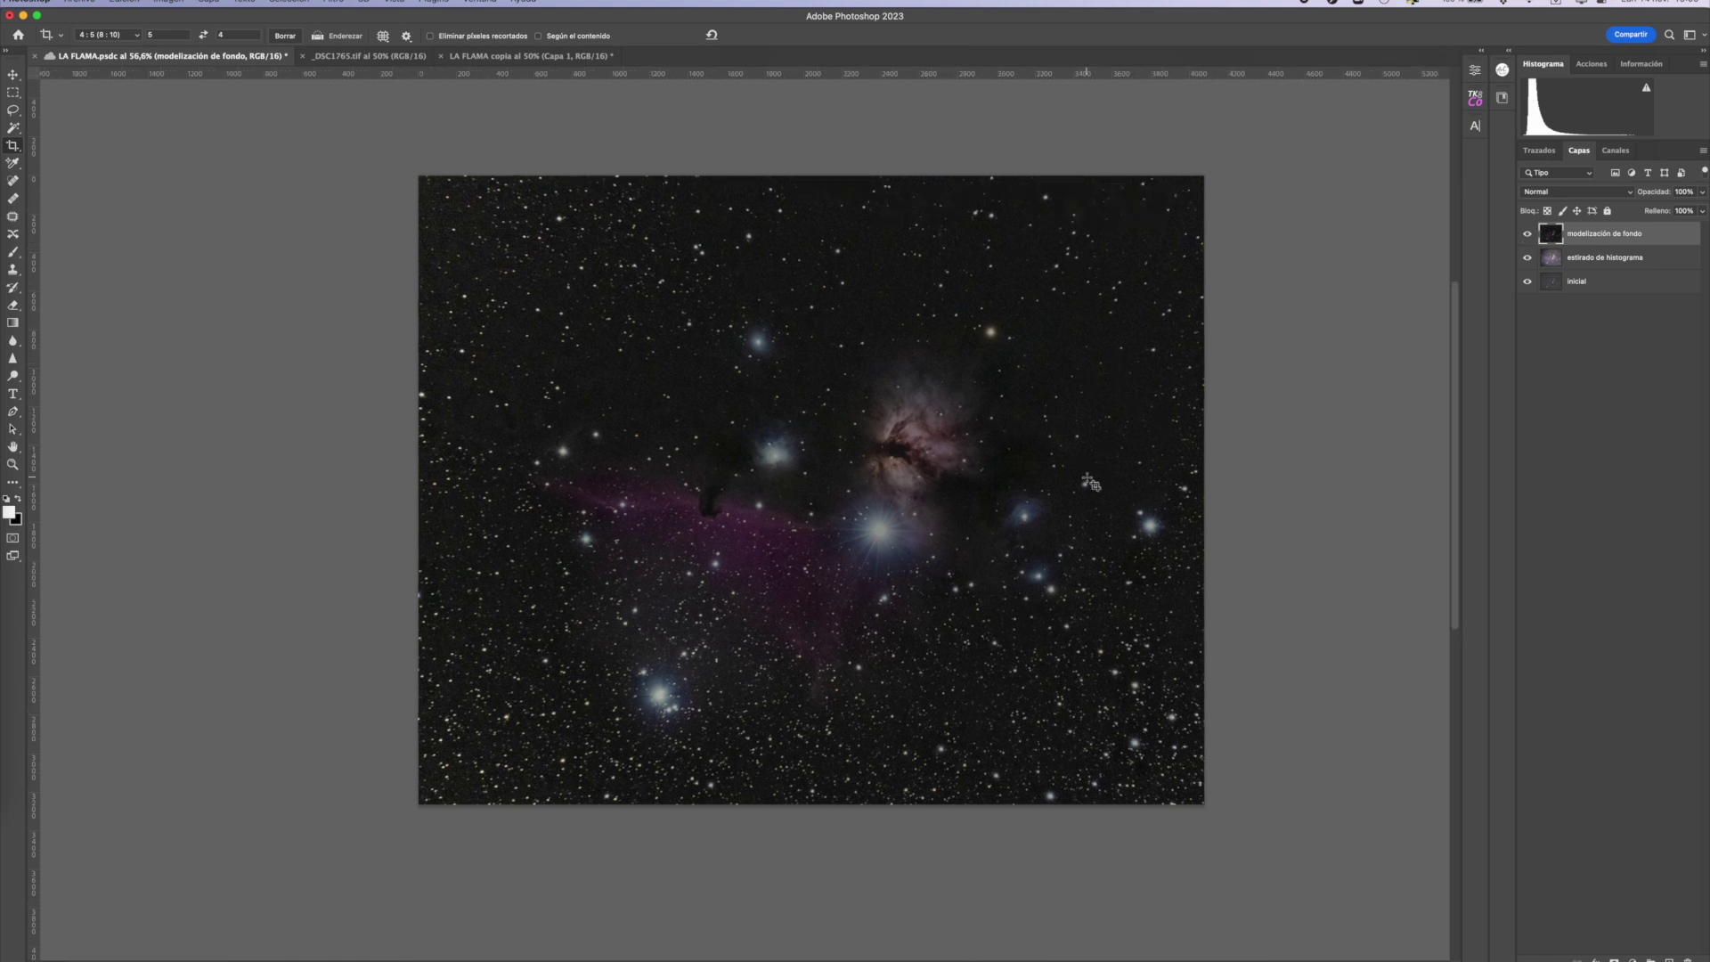
scroll(1087, 481, "up", 2)
scroll(1104, 438, "down", 2)
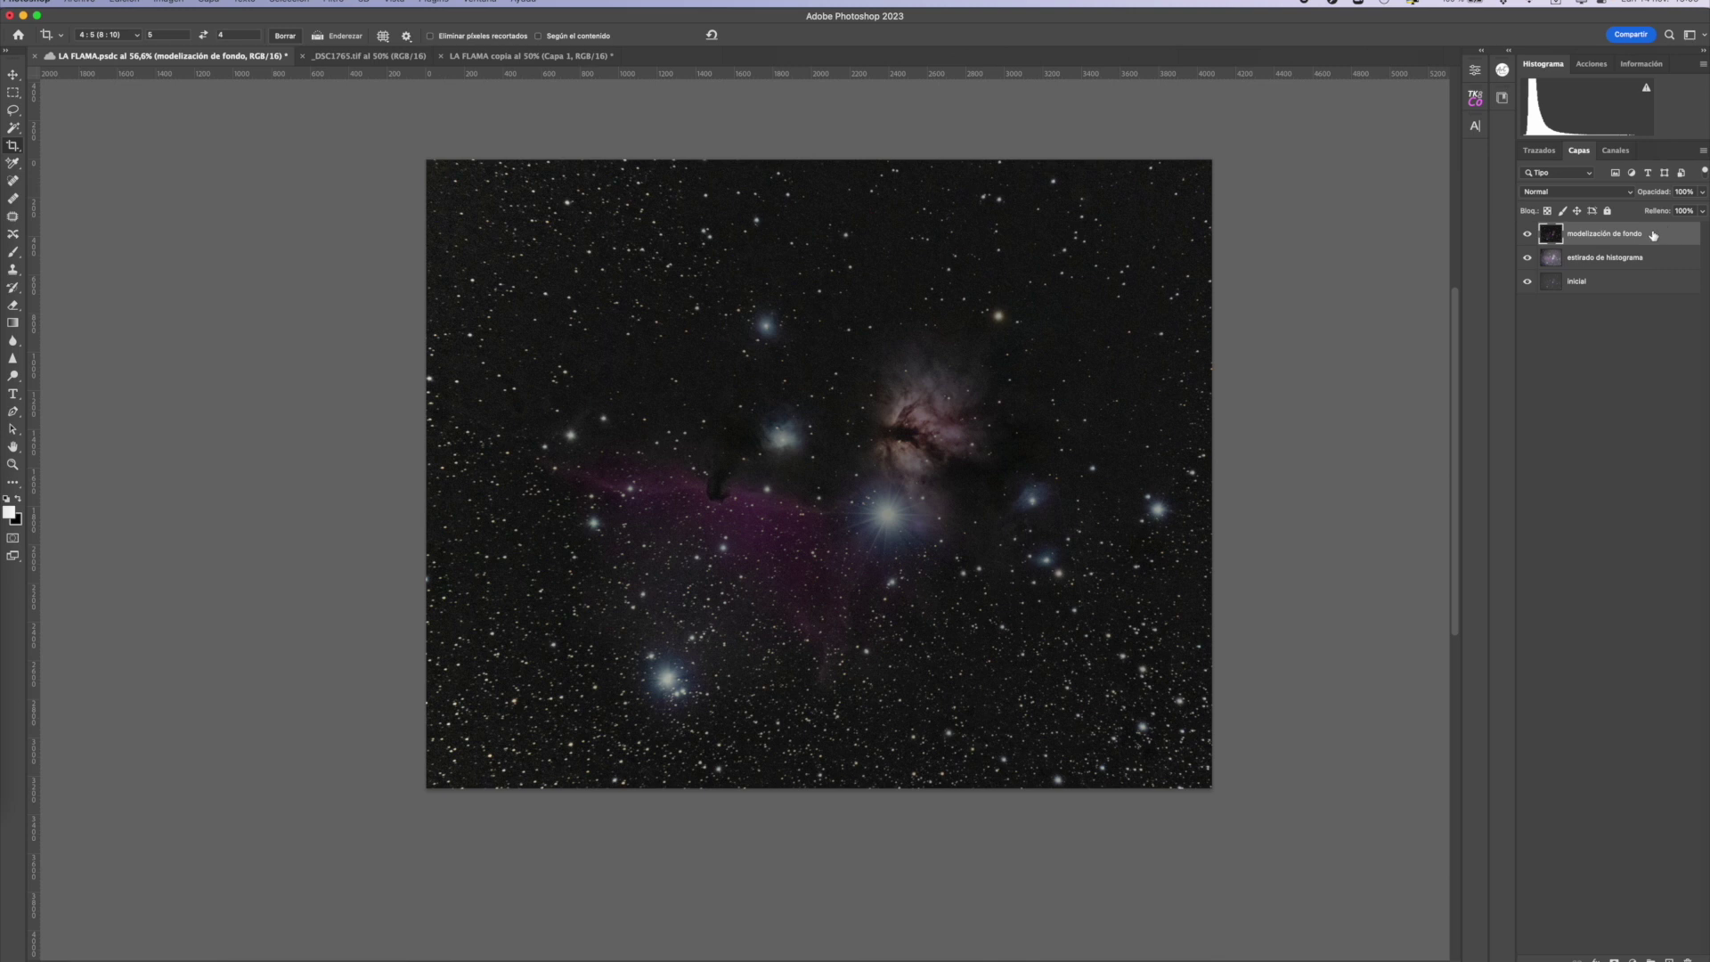
- Duplicate the modelización de fondo layer and rename the copy 'reducir ruido'
left_click_drag(1653, 235, 1671, 959)
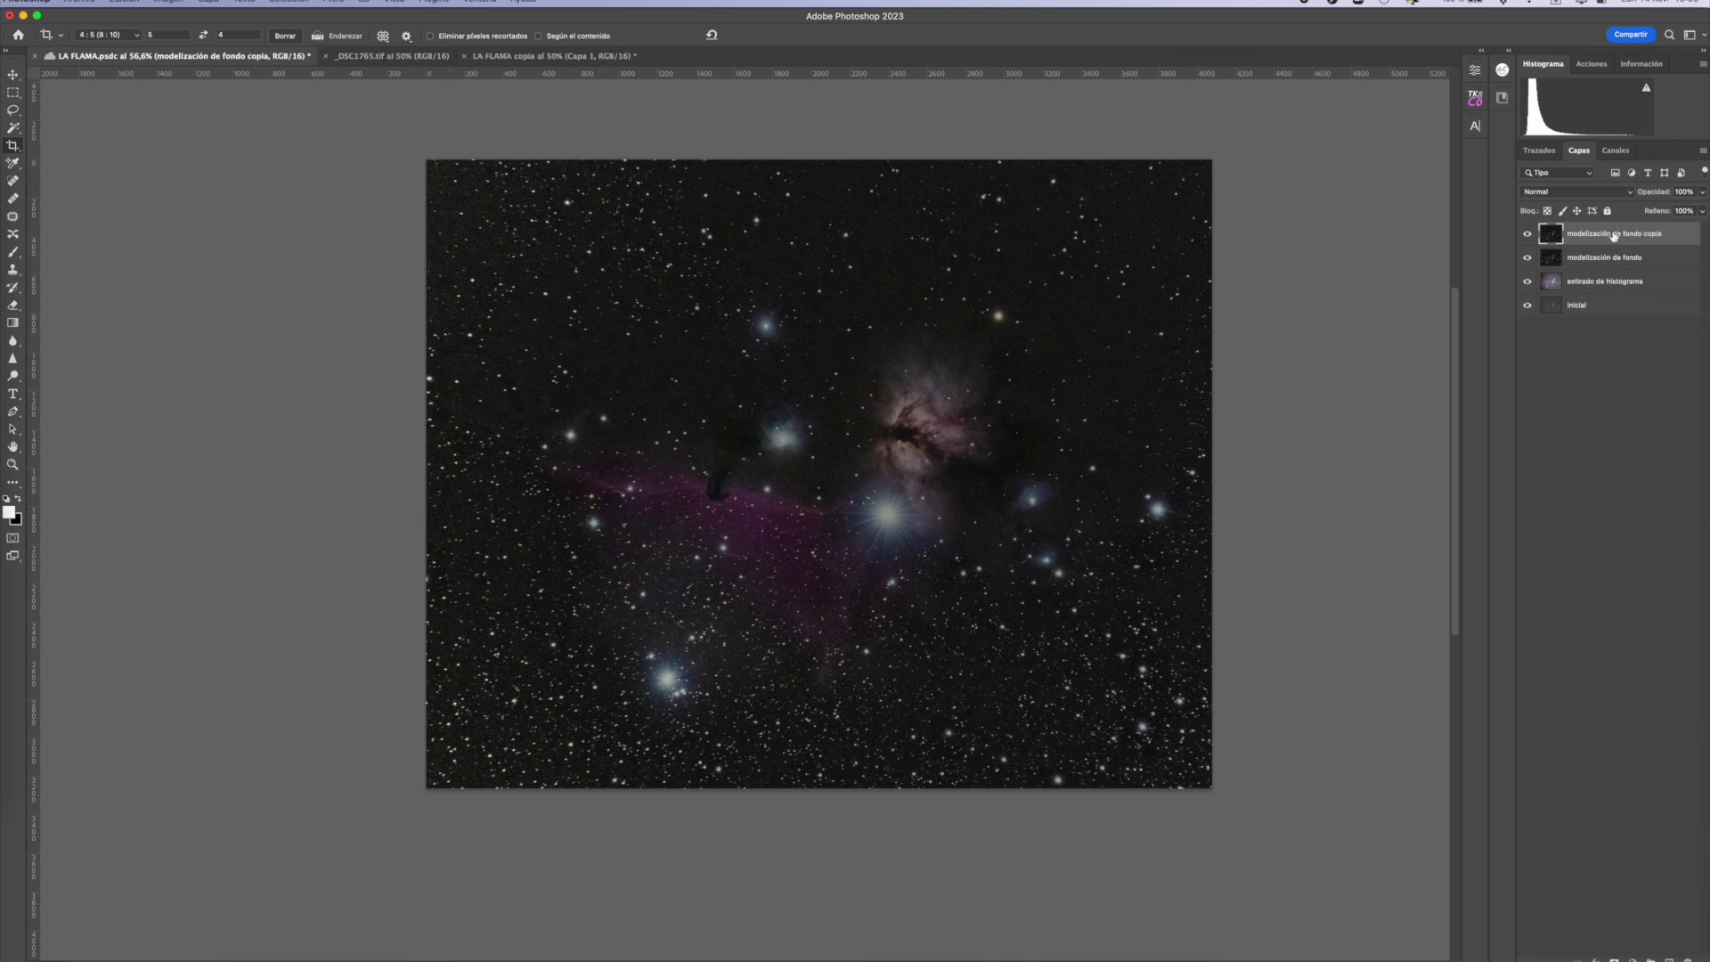
type("reducir ruido")
key("Return")
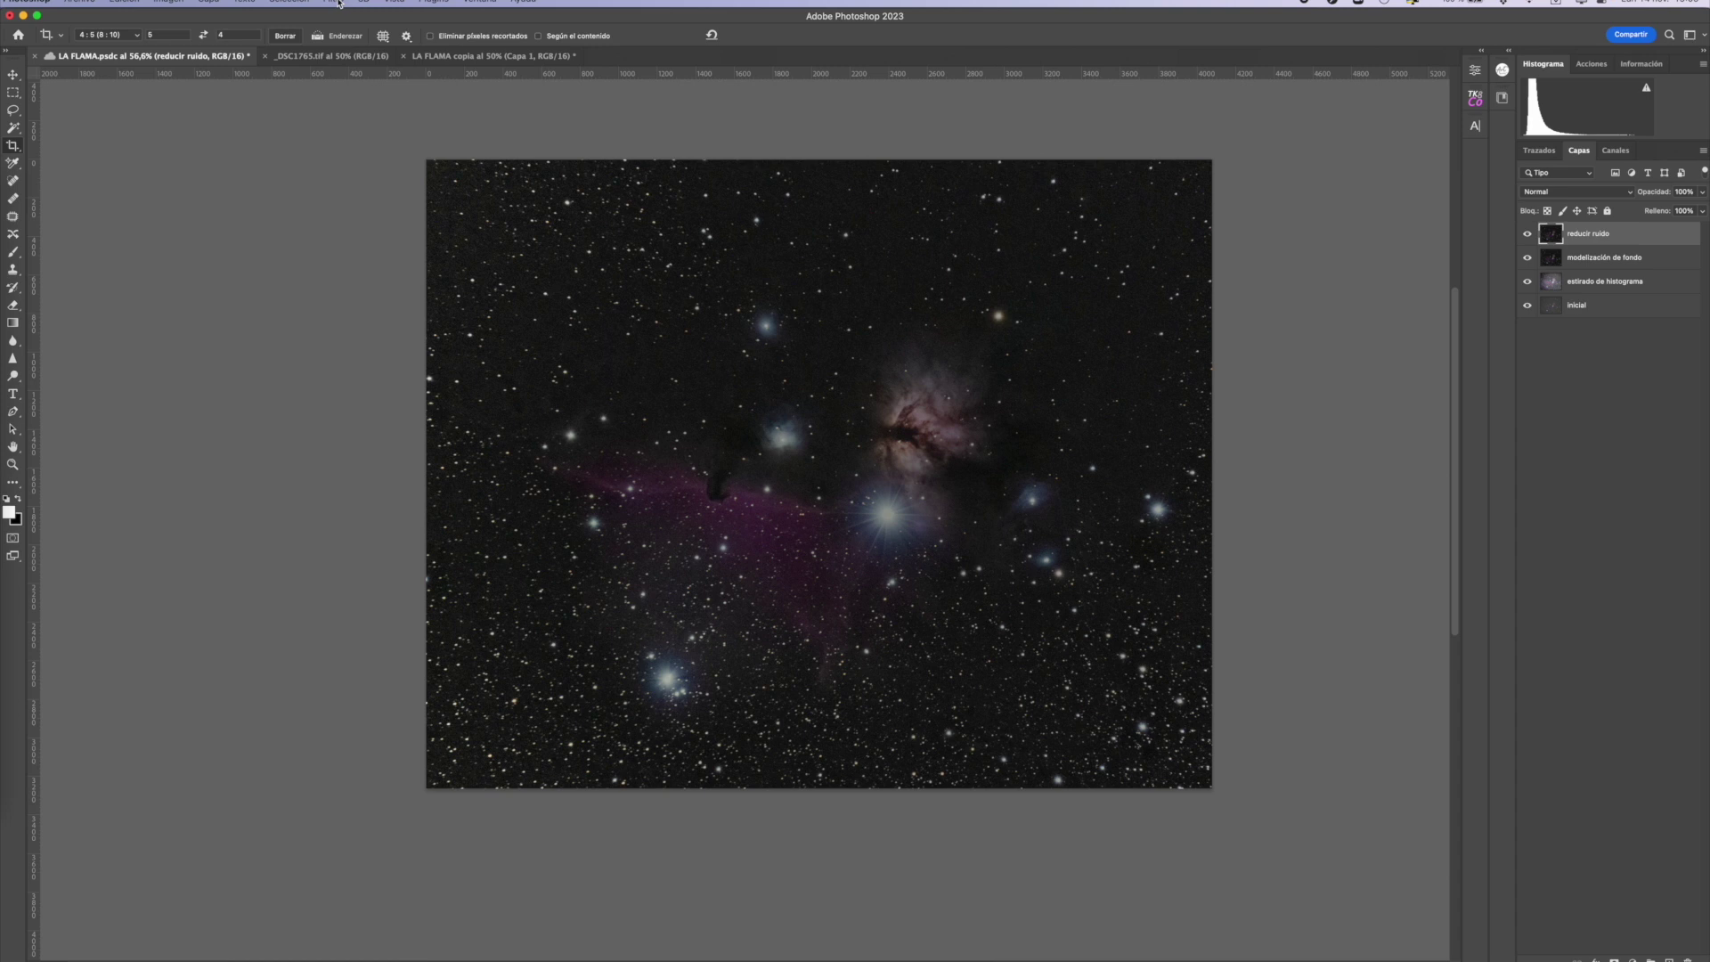
left_click(326, 1)
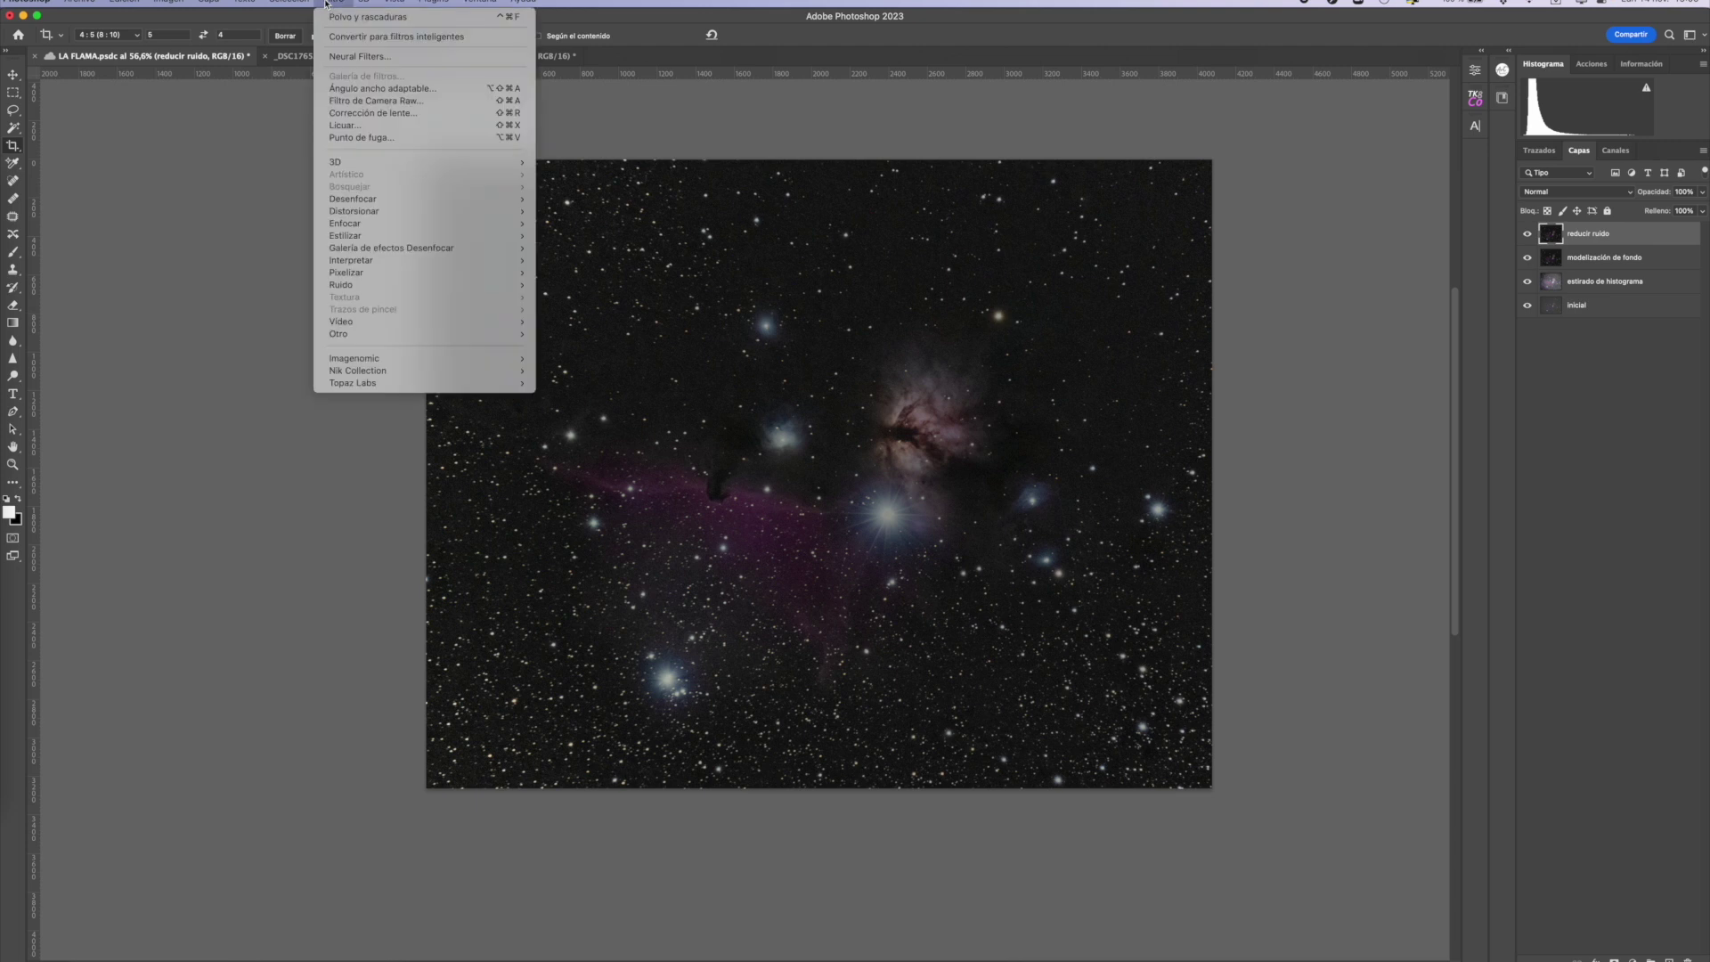
- In Camera Raw's Detalle panel, set noise reduction to 29 and colour noise reduction to 19
left_click(374, 101)
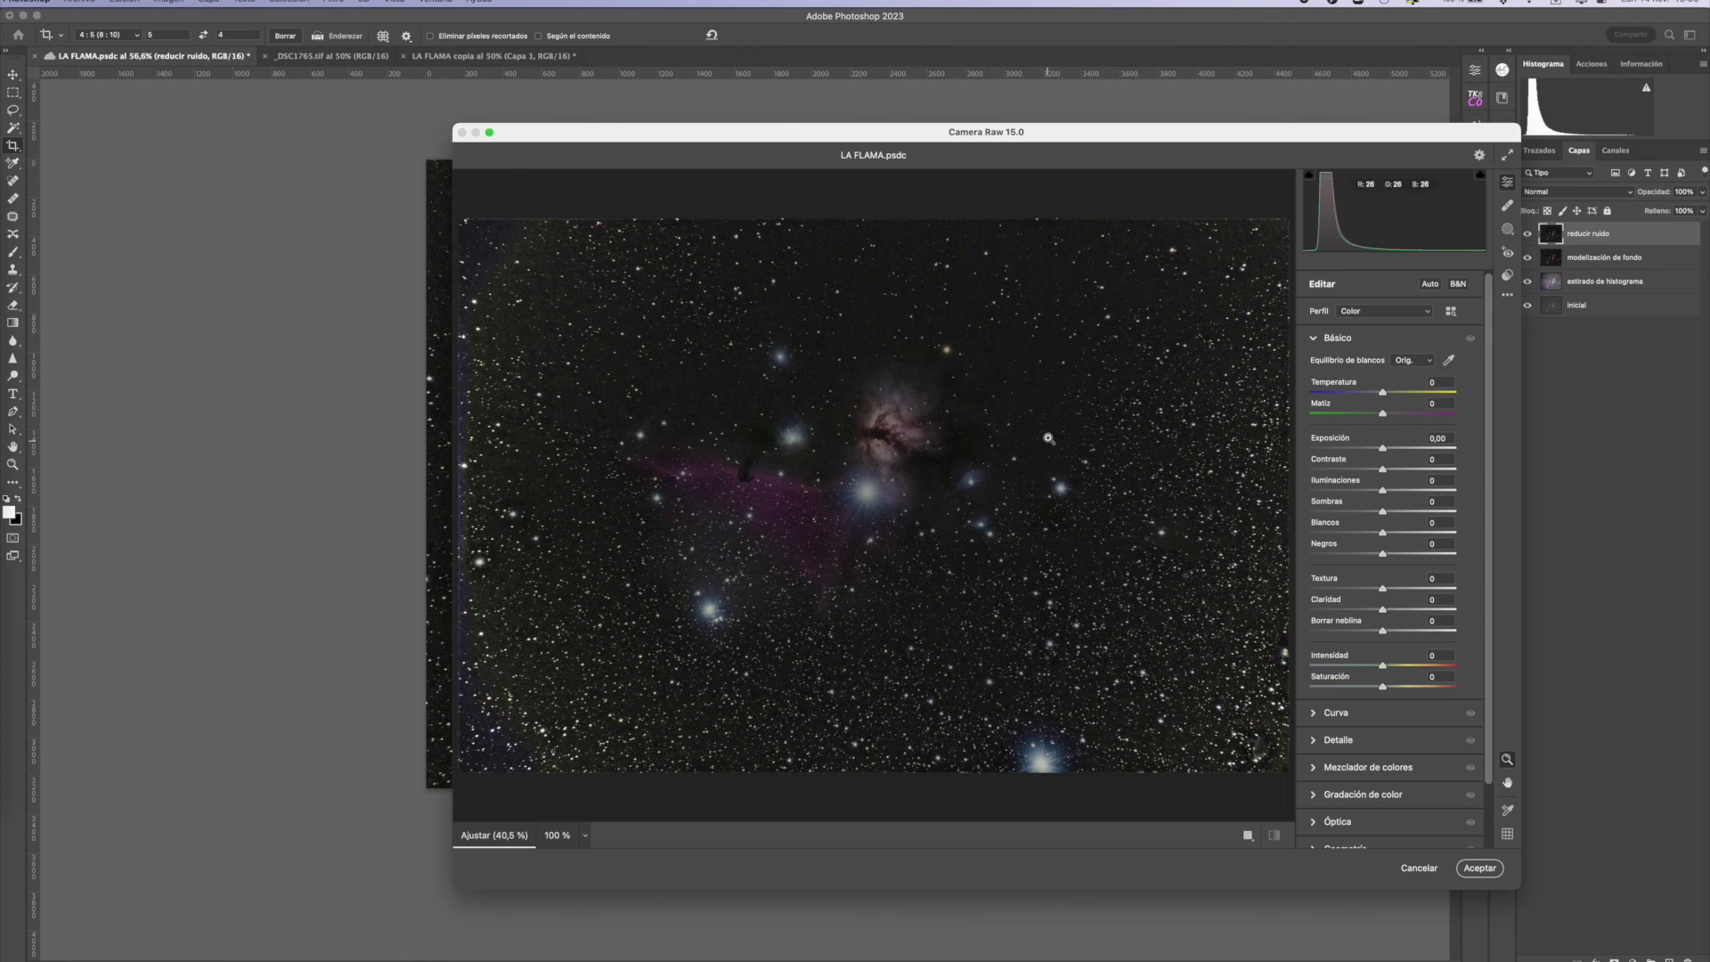
left_click_drag(1105, 463, 1182, 447)
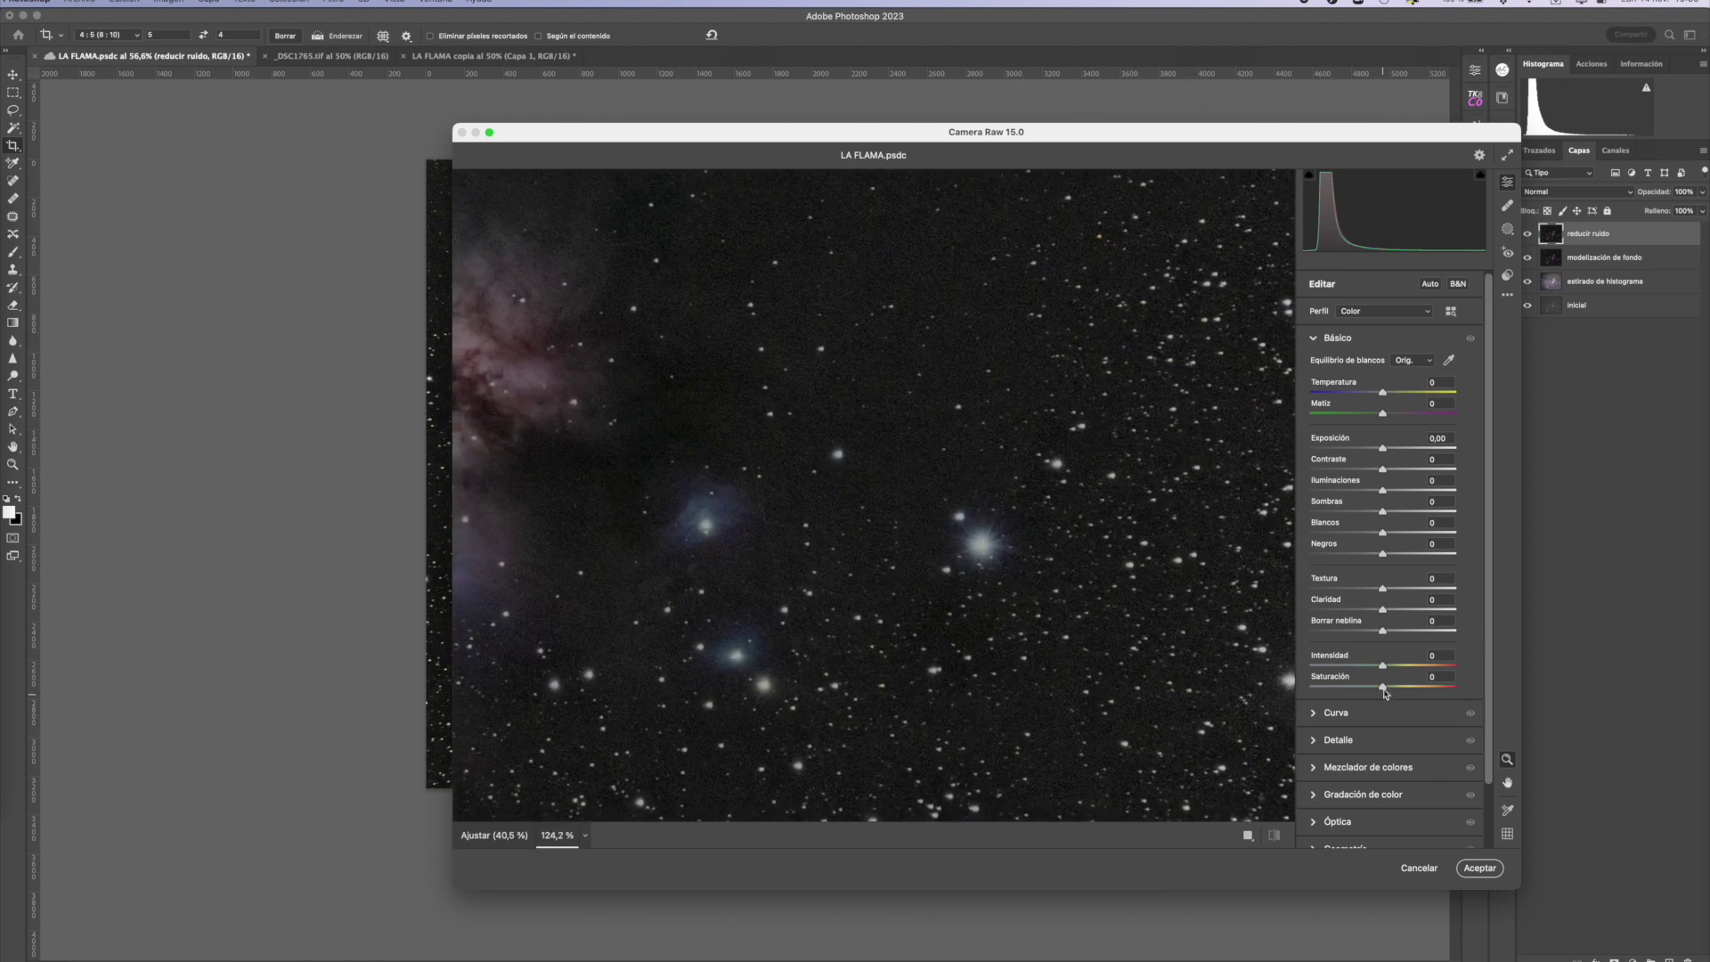
scroll(1385, 694, "down", 2)
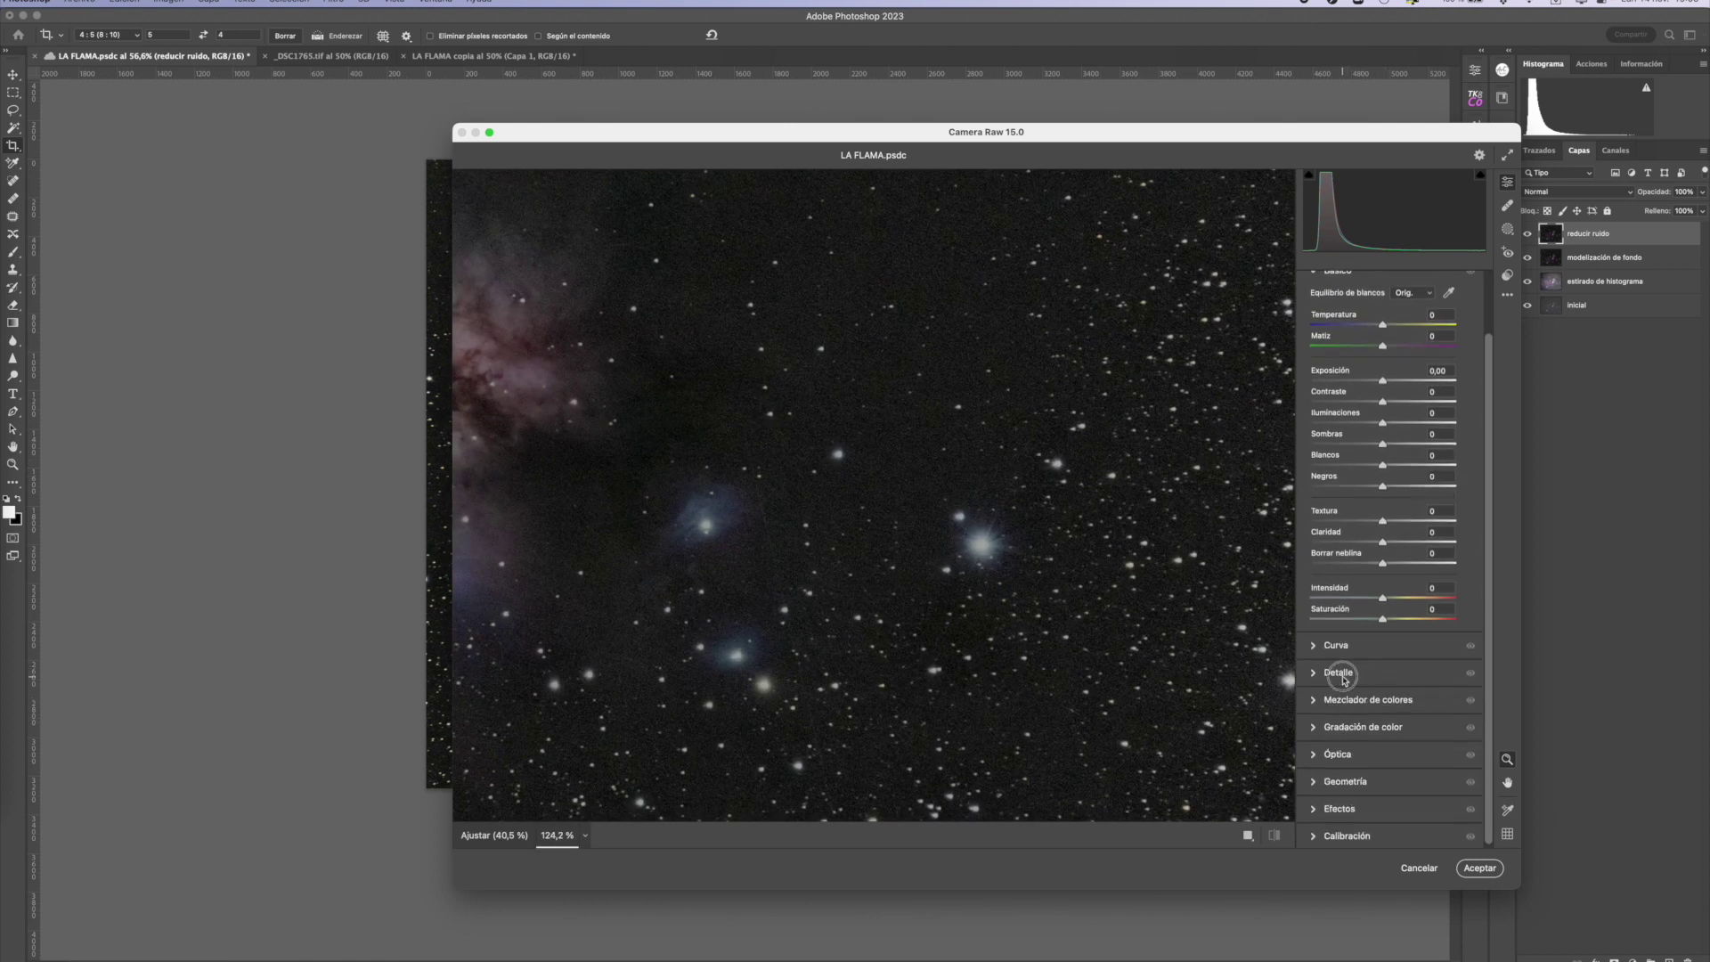
left_click(1341, 678)
left_click_drag(1320, 458, 1341, 456)
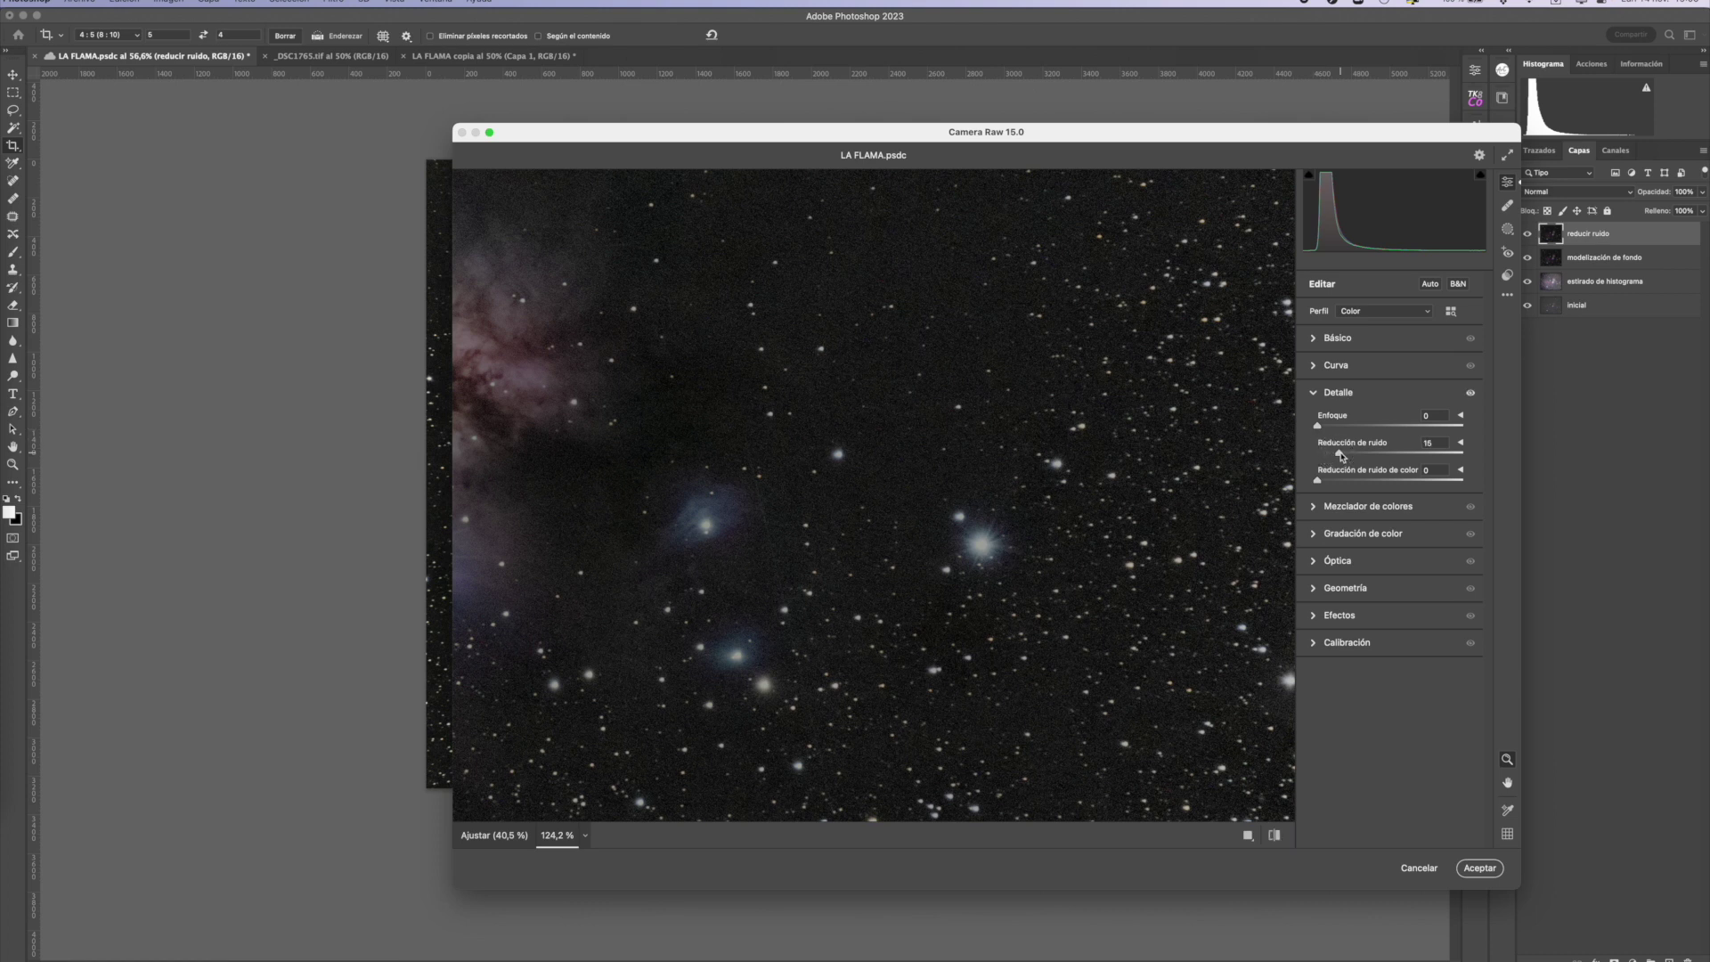
left_click_drag(1320, 482, 1347, 485)
left_click_drag(1338, 454, 1359, 455)
left_click(1472, 395)
- Raise luminance noise reduction to 41 and colour noise reduction to 42
scroll(1107, 409, "down", 5)
scroll(966, 424, "up", 3)
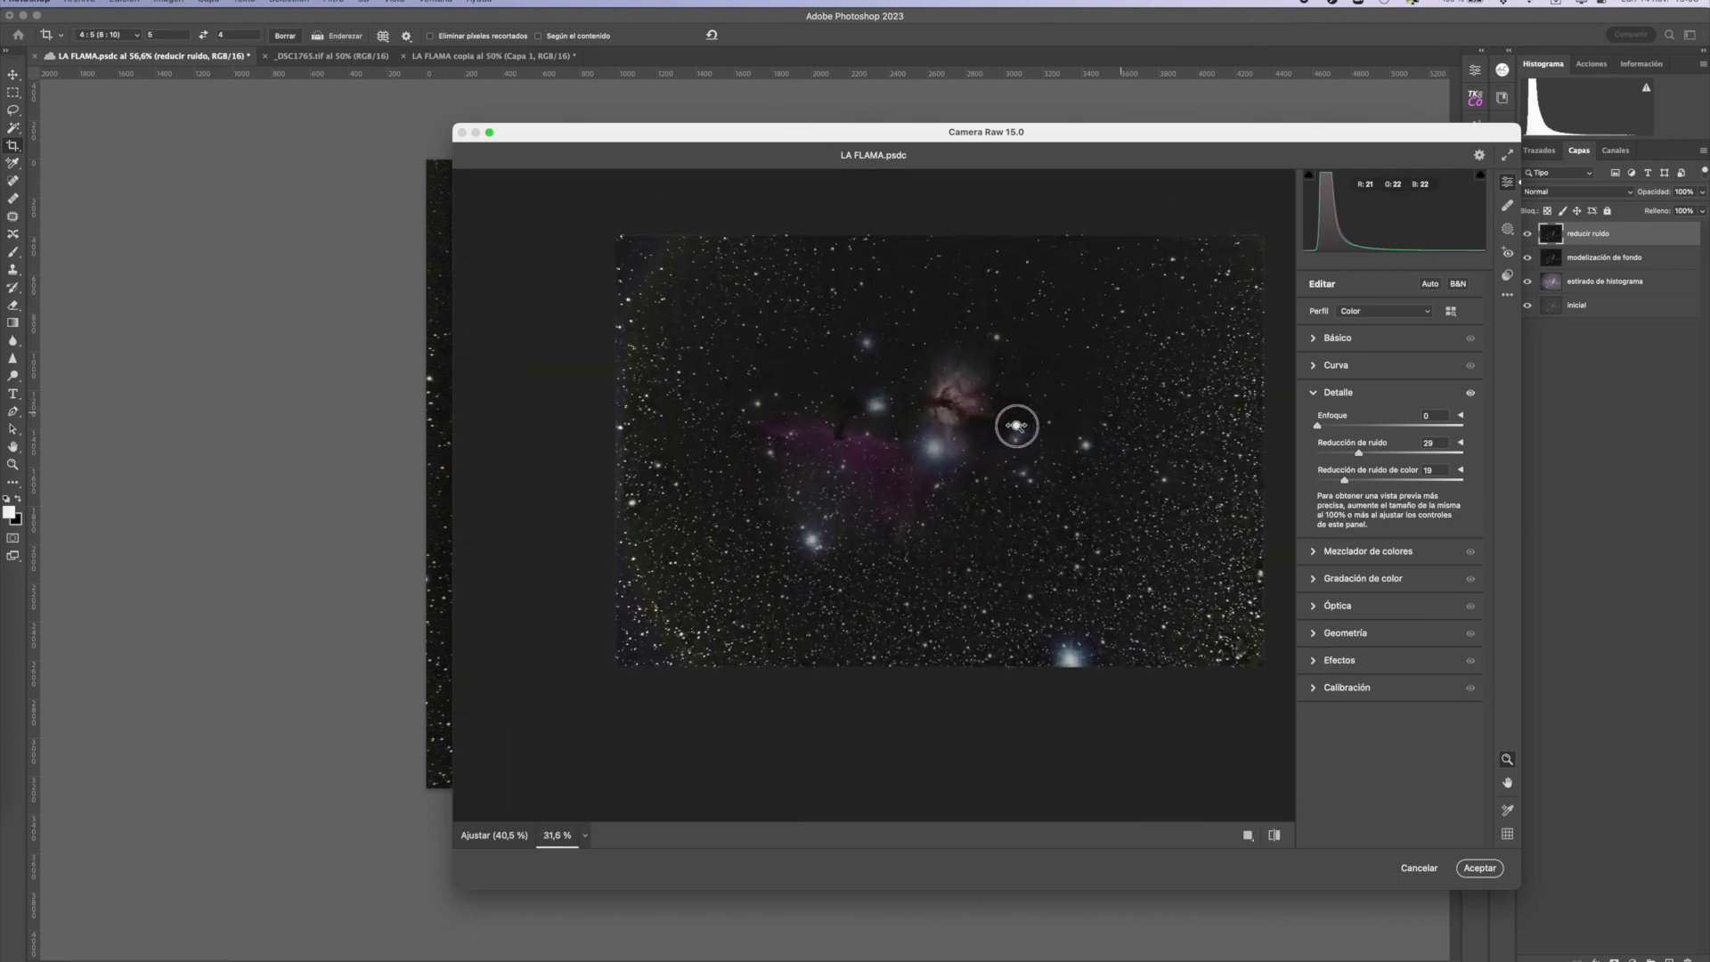
scroll(942, 375, "up", 3)
scroll(1019, 370, "up", 2)
scroll(1065, 370, "down", 1)
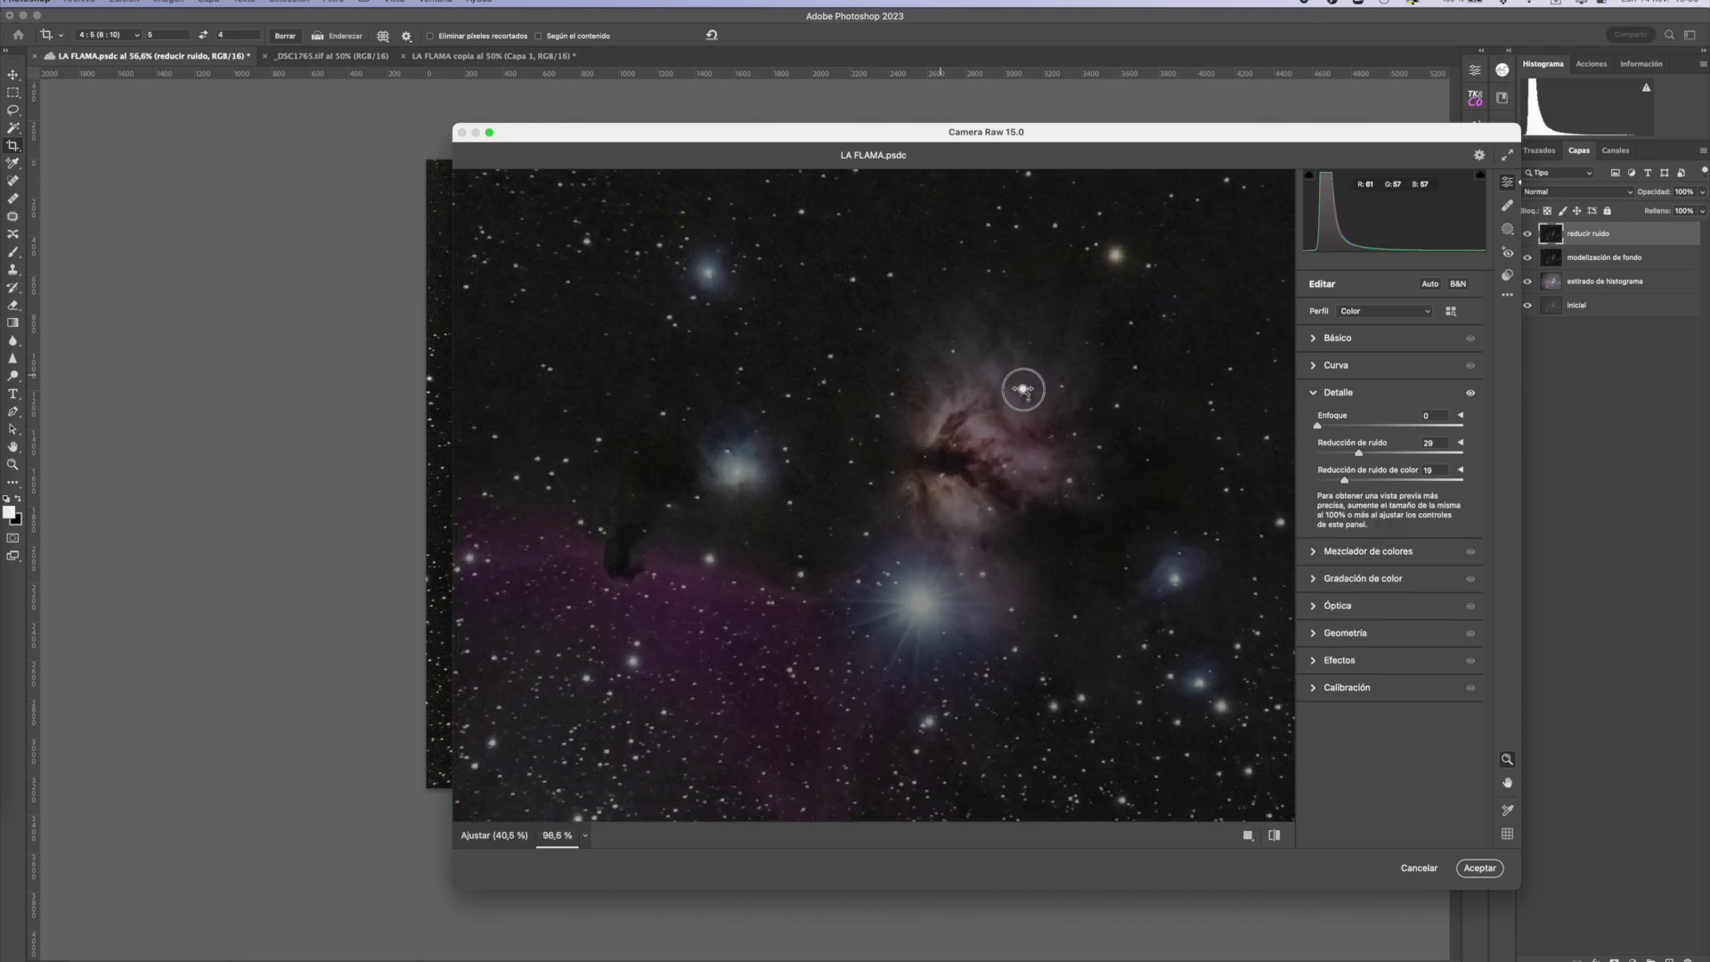
left_click_drag(1359, 453, 1378, 454)
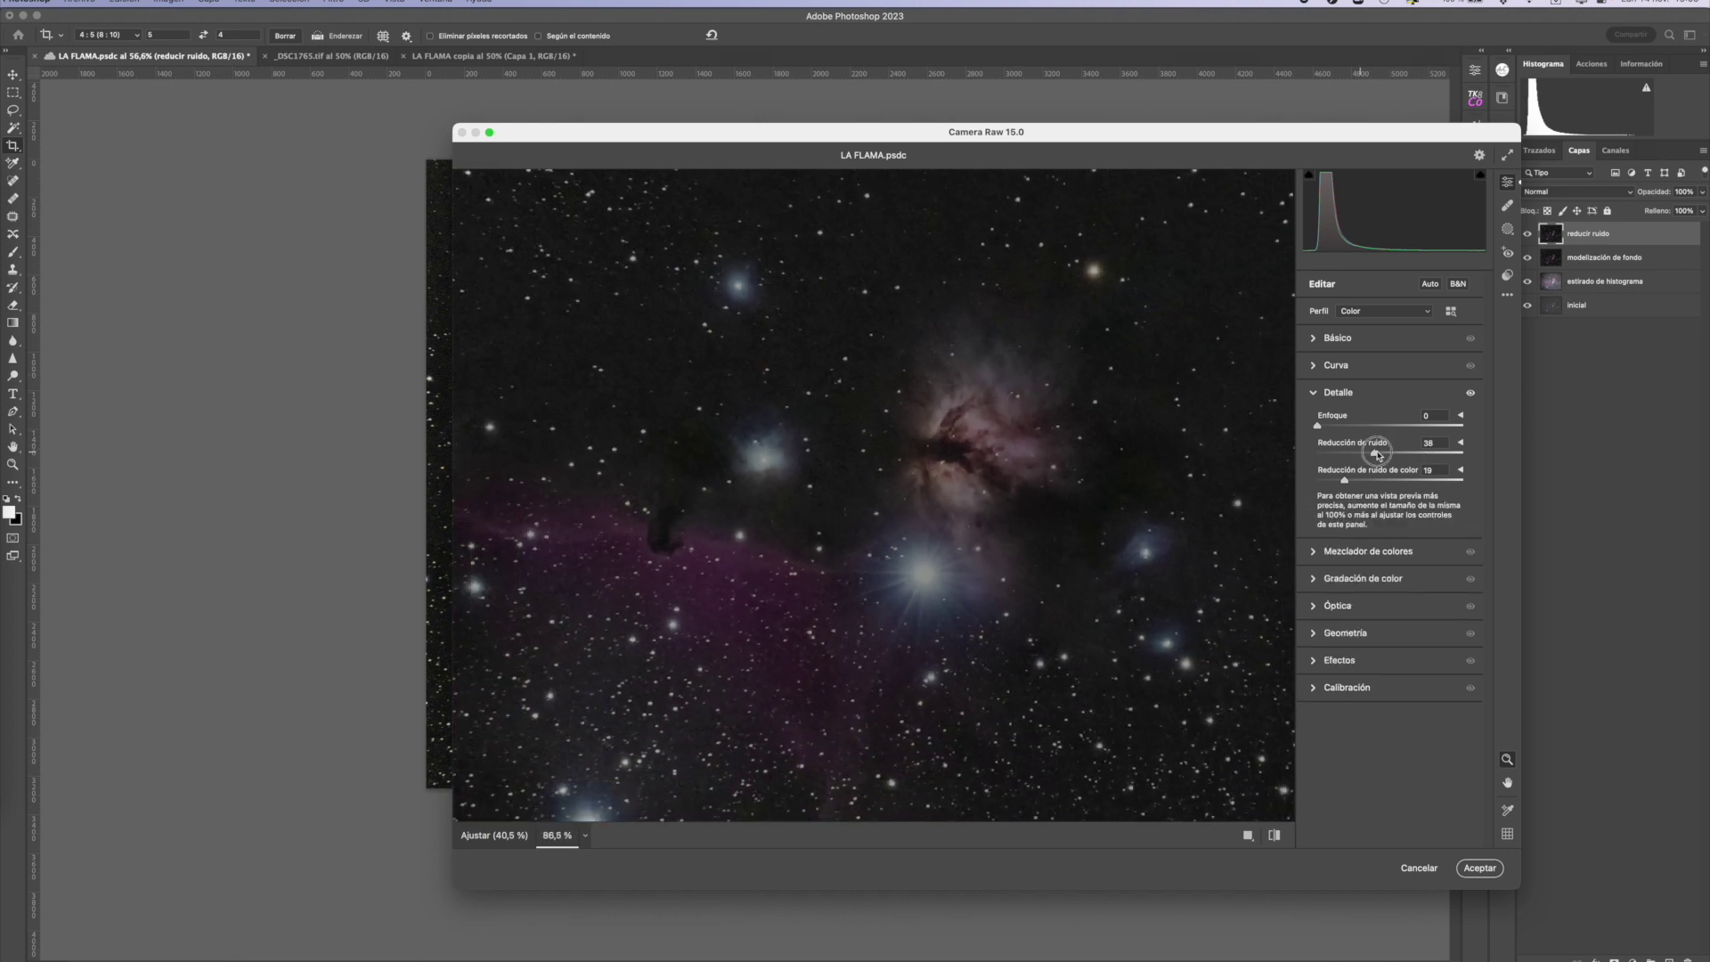
left_click_drag(1344, 480, 1378, 480)
scroll(1063, 453, "down", 1)
scroll(1063, 454, "down", 2)
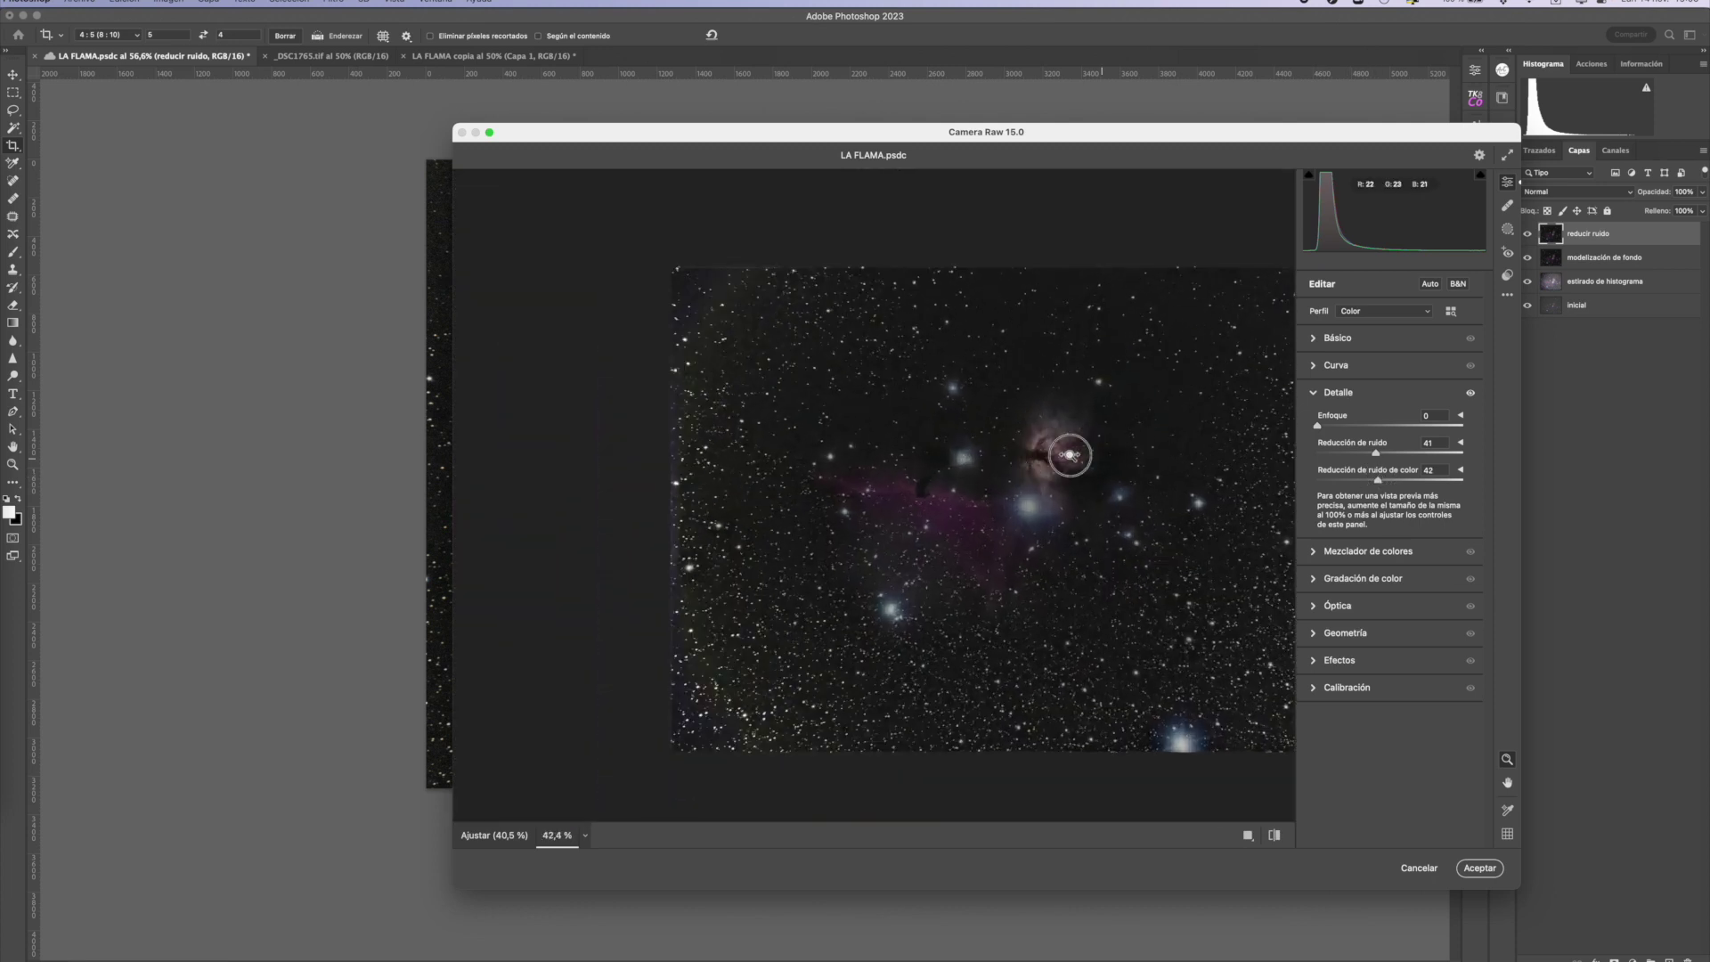
scroll(1068, 456, "up", 1)
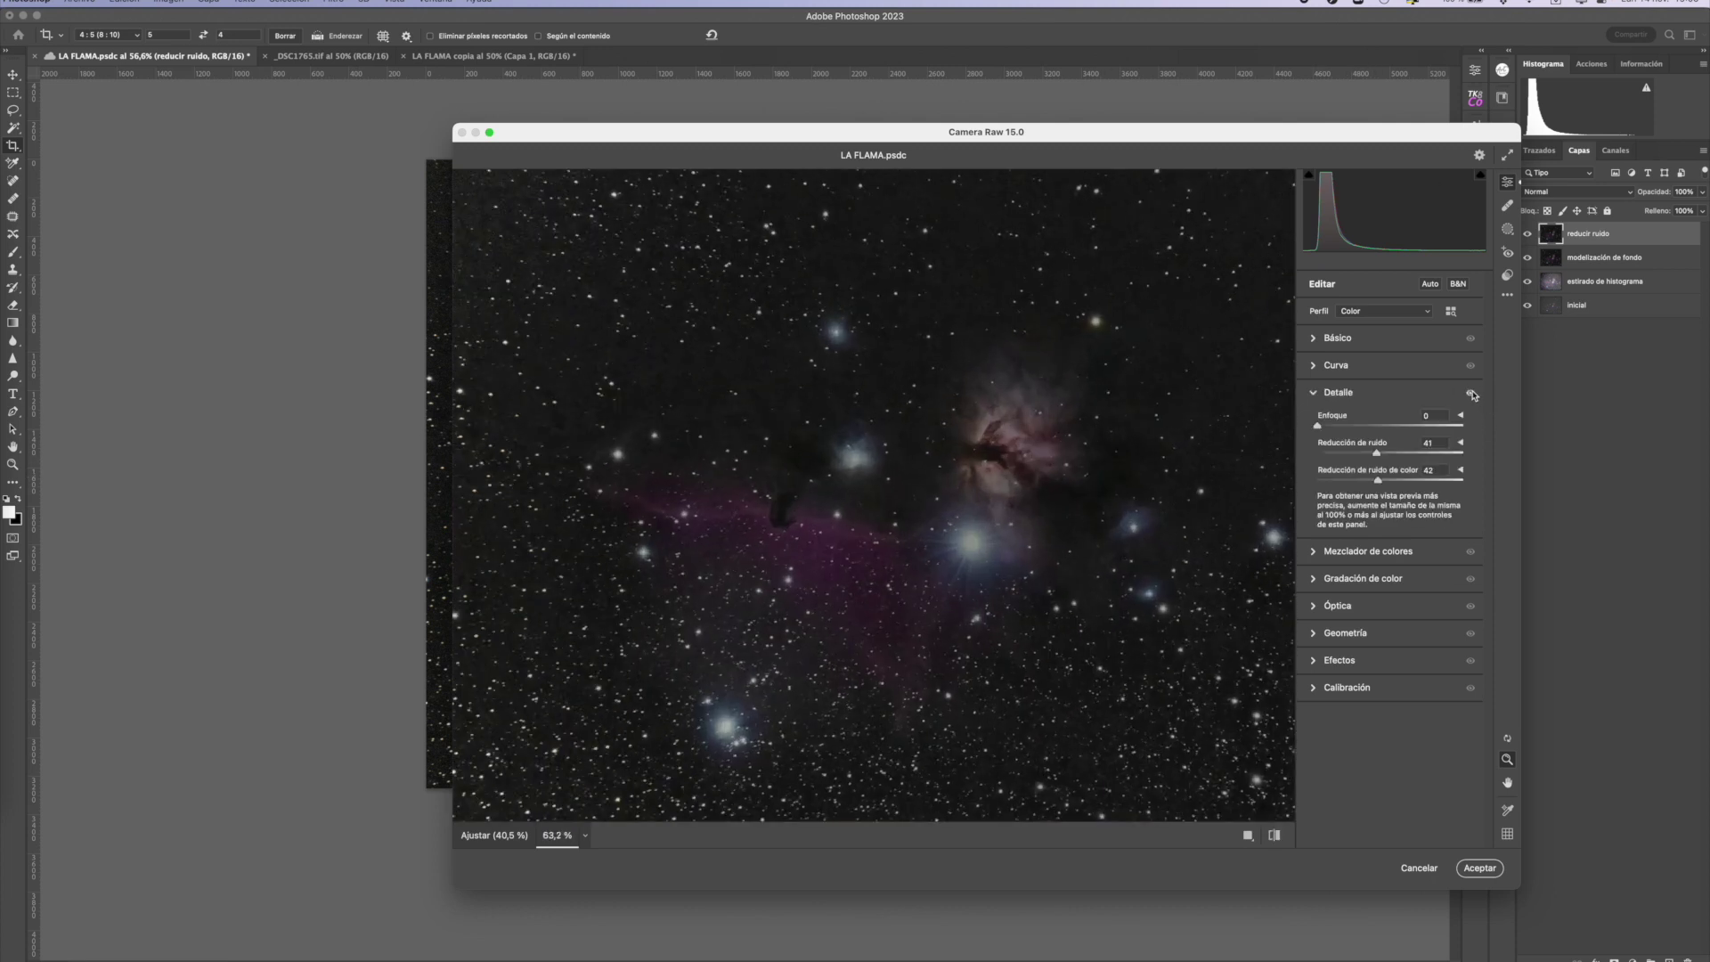
- Compare with details toggled, set both noise reductions to 60, and apply Camera Raw
left_click(1471, 394)
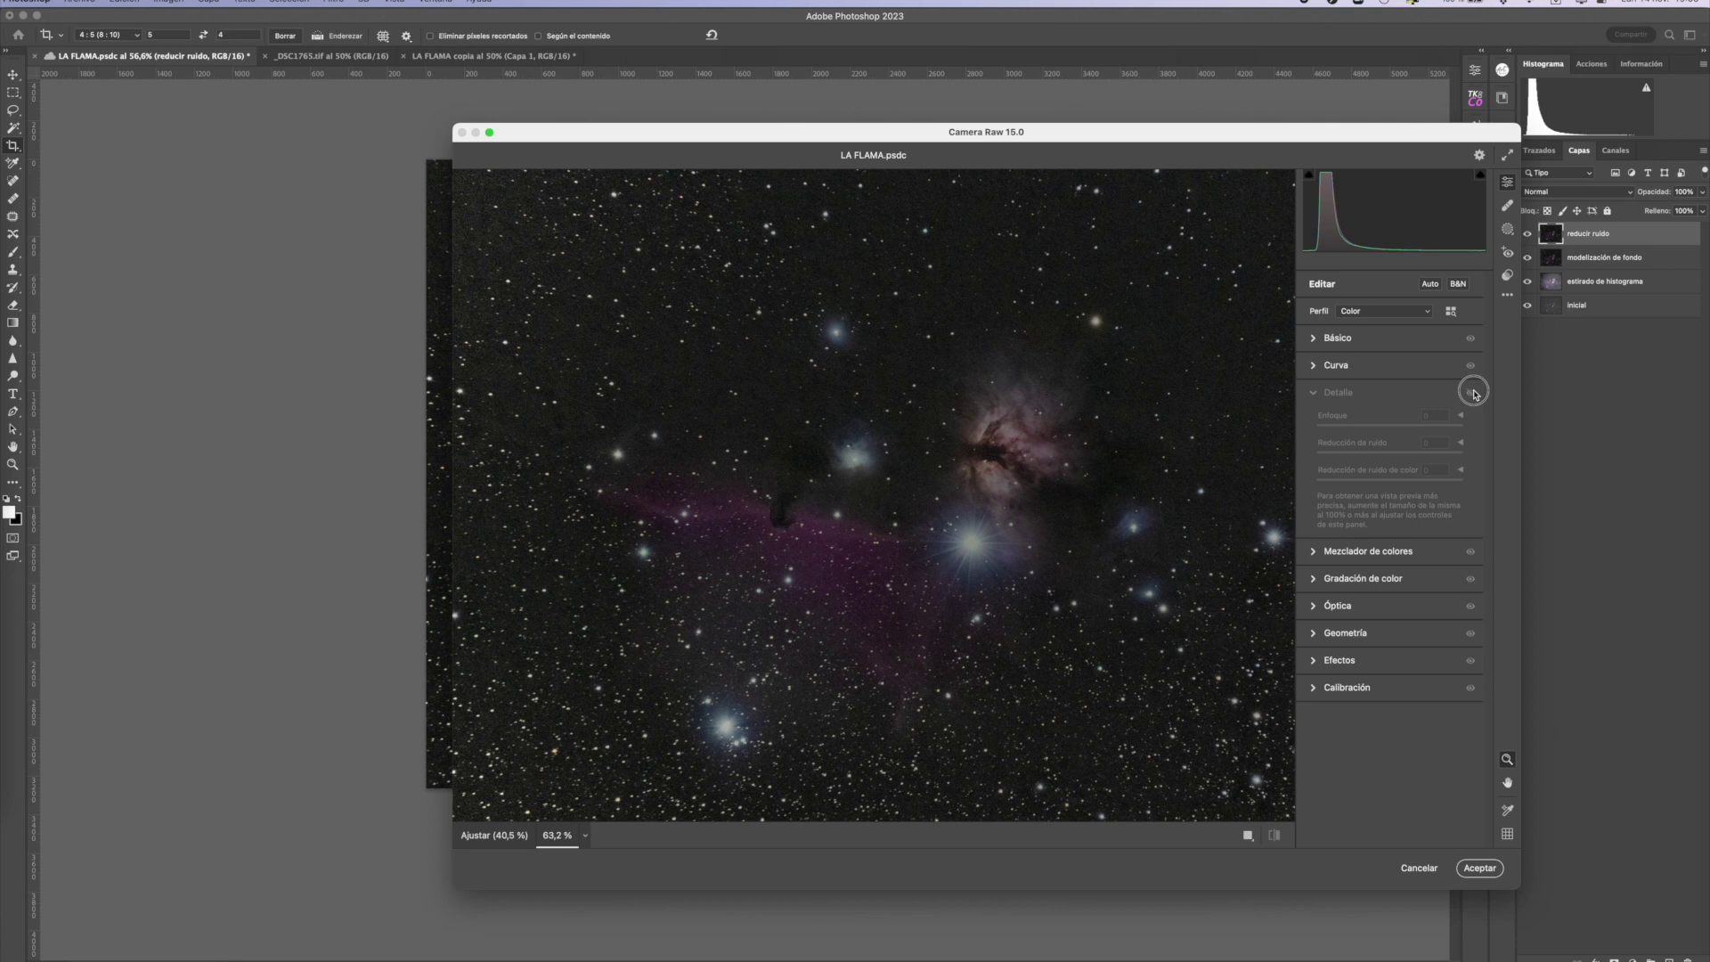
left_click(1472, 394)
left_click(1472, 393)
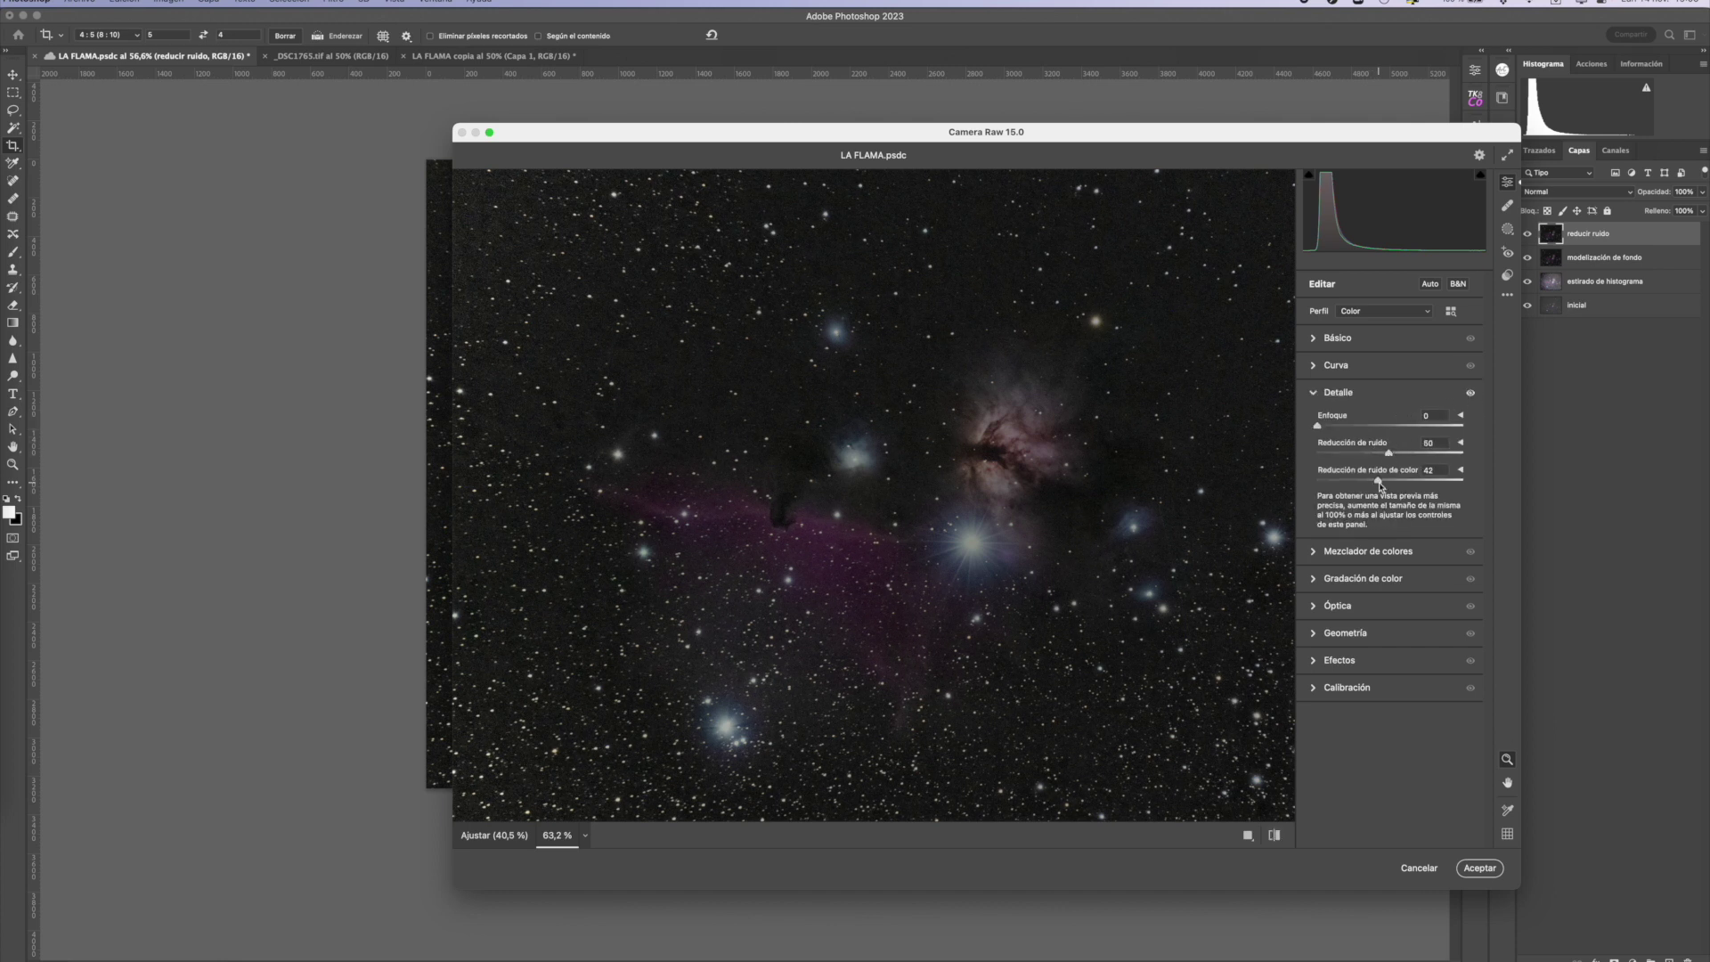
left_click(1471, 392)
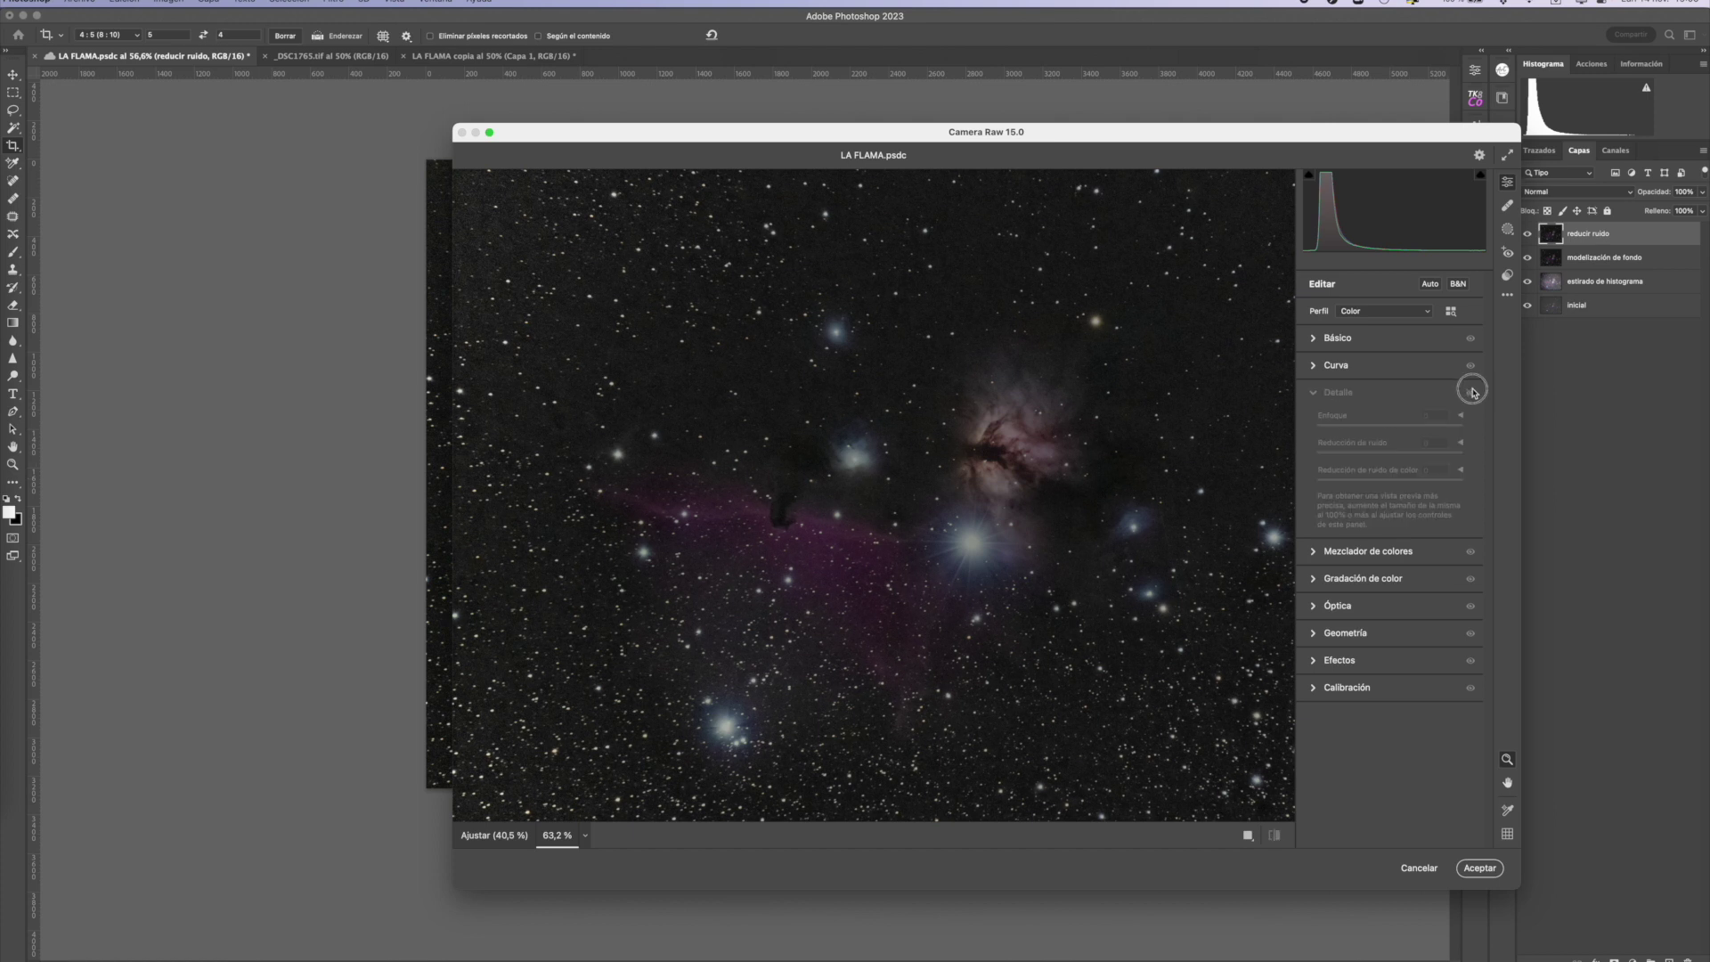
left_click(1471, 392)
left_click_drag(1391, 456, 1402, 481)
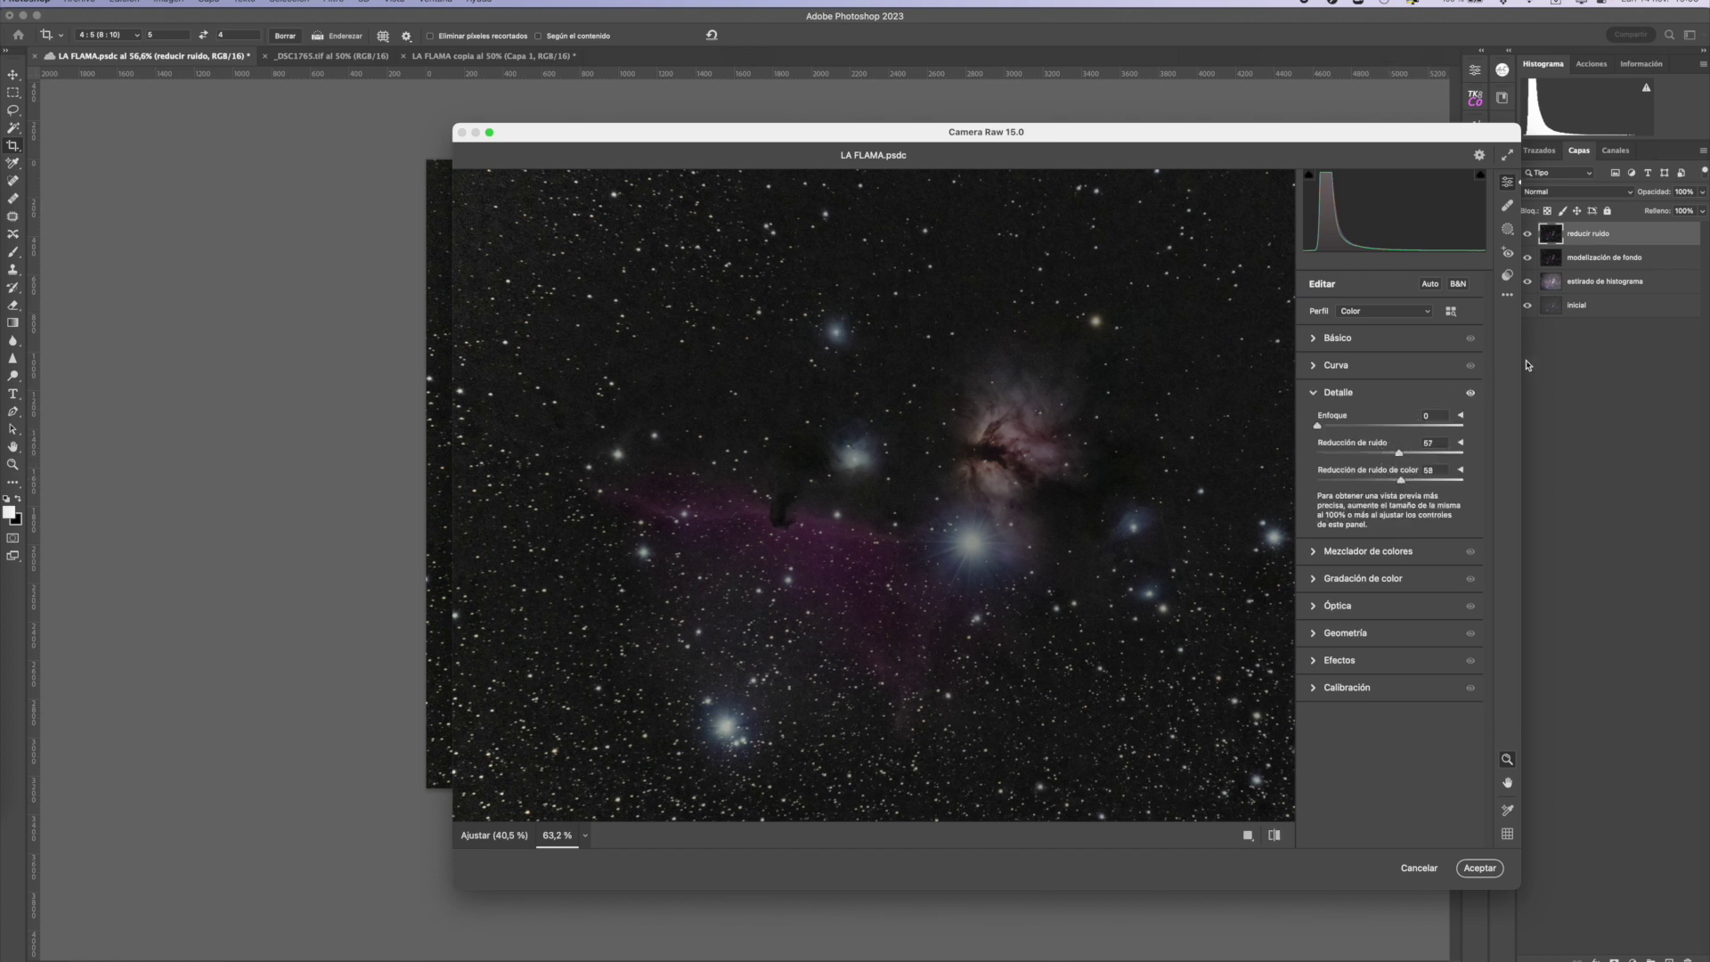
left_click(1471, 393)
left_click_drag(1401, 455, 1405, 454)
left_click(1471, 394)
left_click(1472, 394)
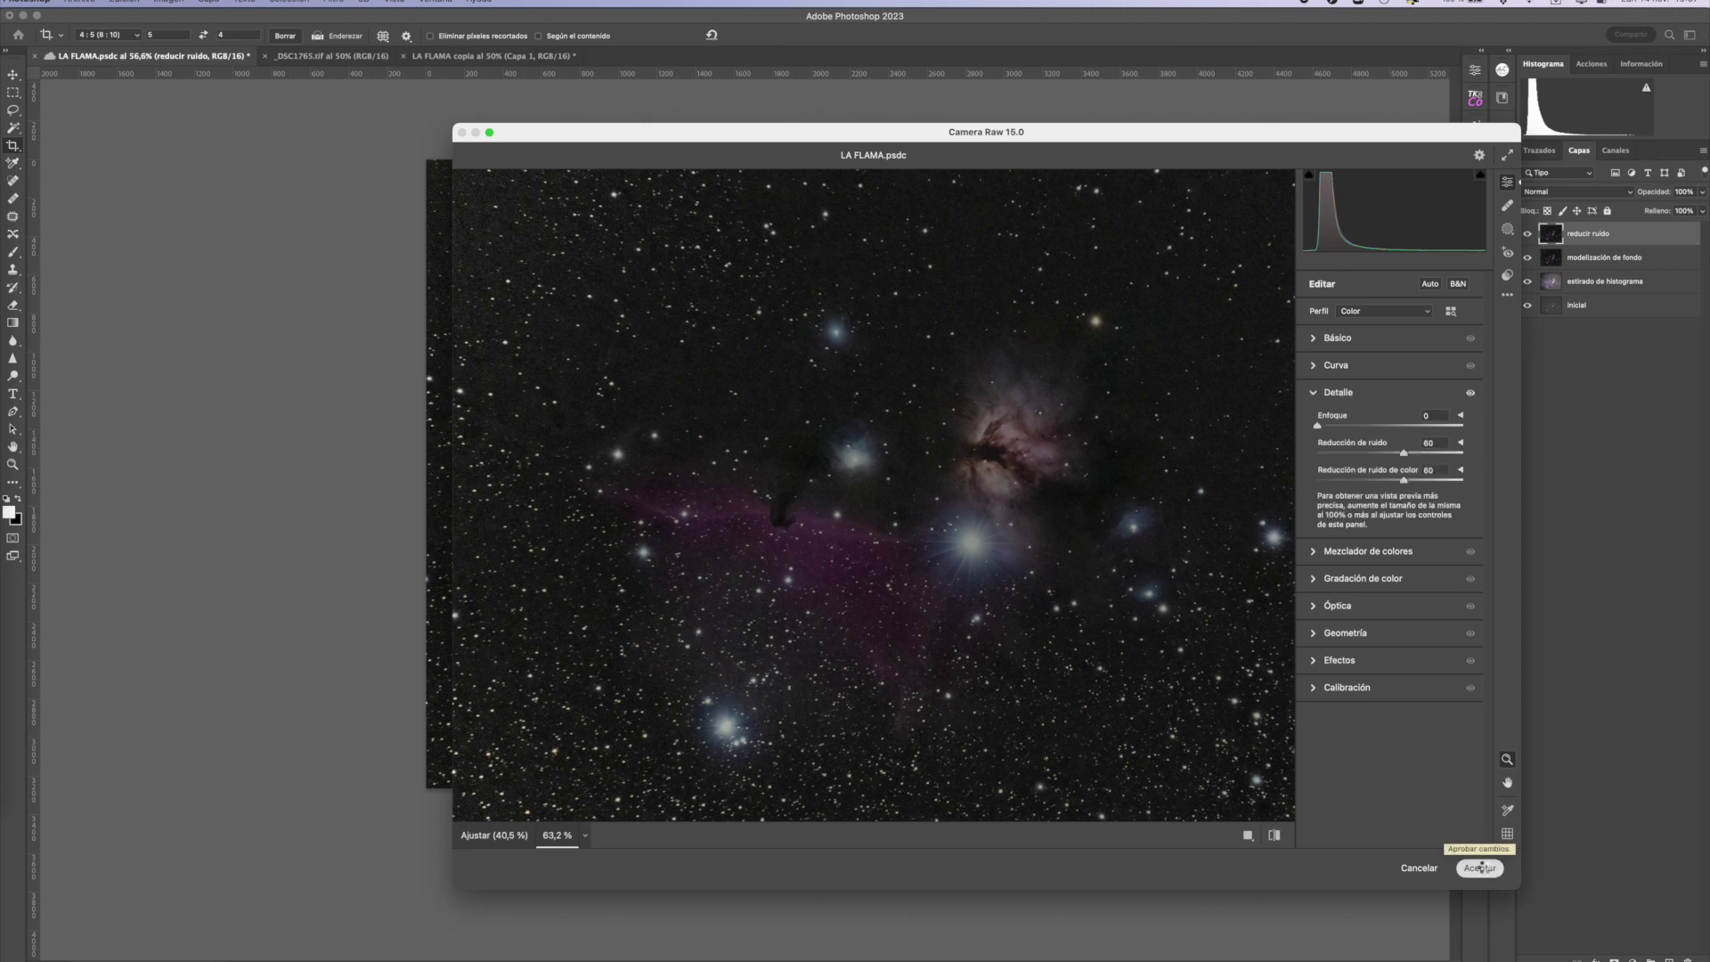
left_click(1480, 867)
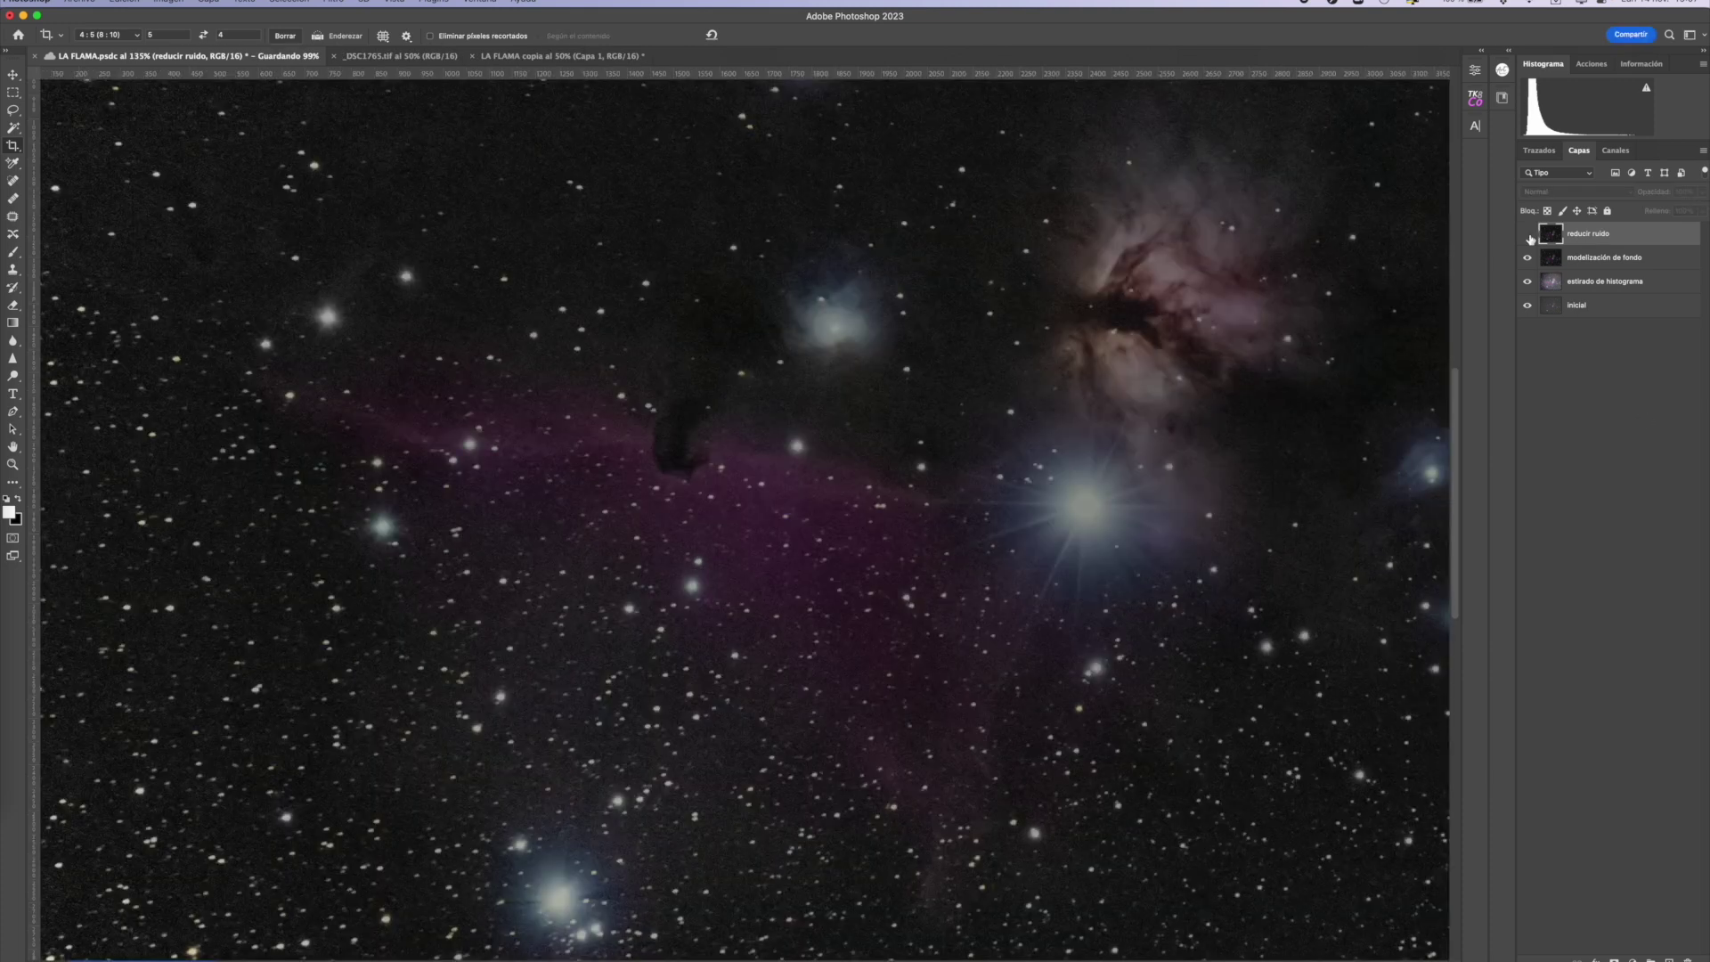
- Toggle the reducir ruido layer to compare, then fit the whole image on screen
left_click(1529, 234)
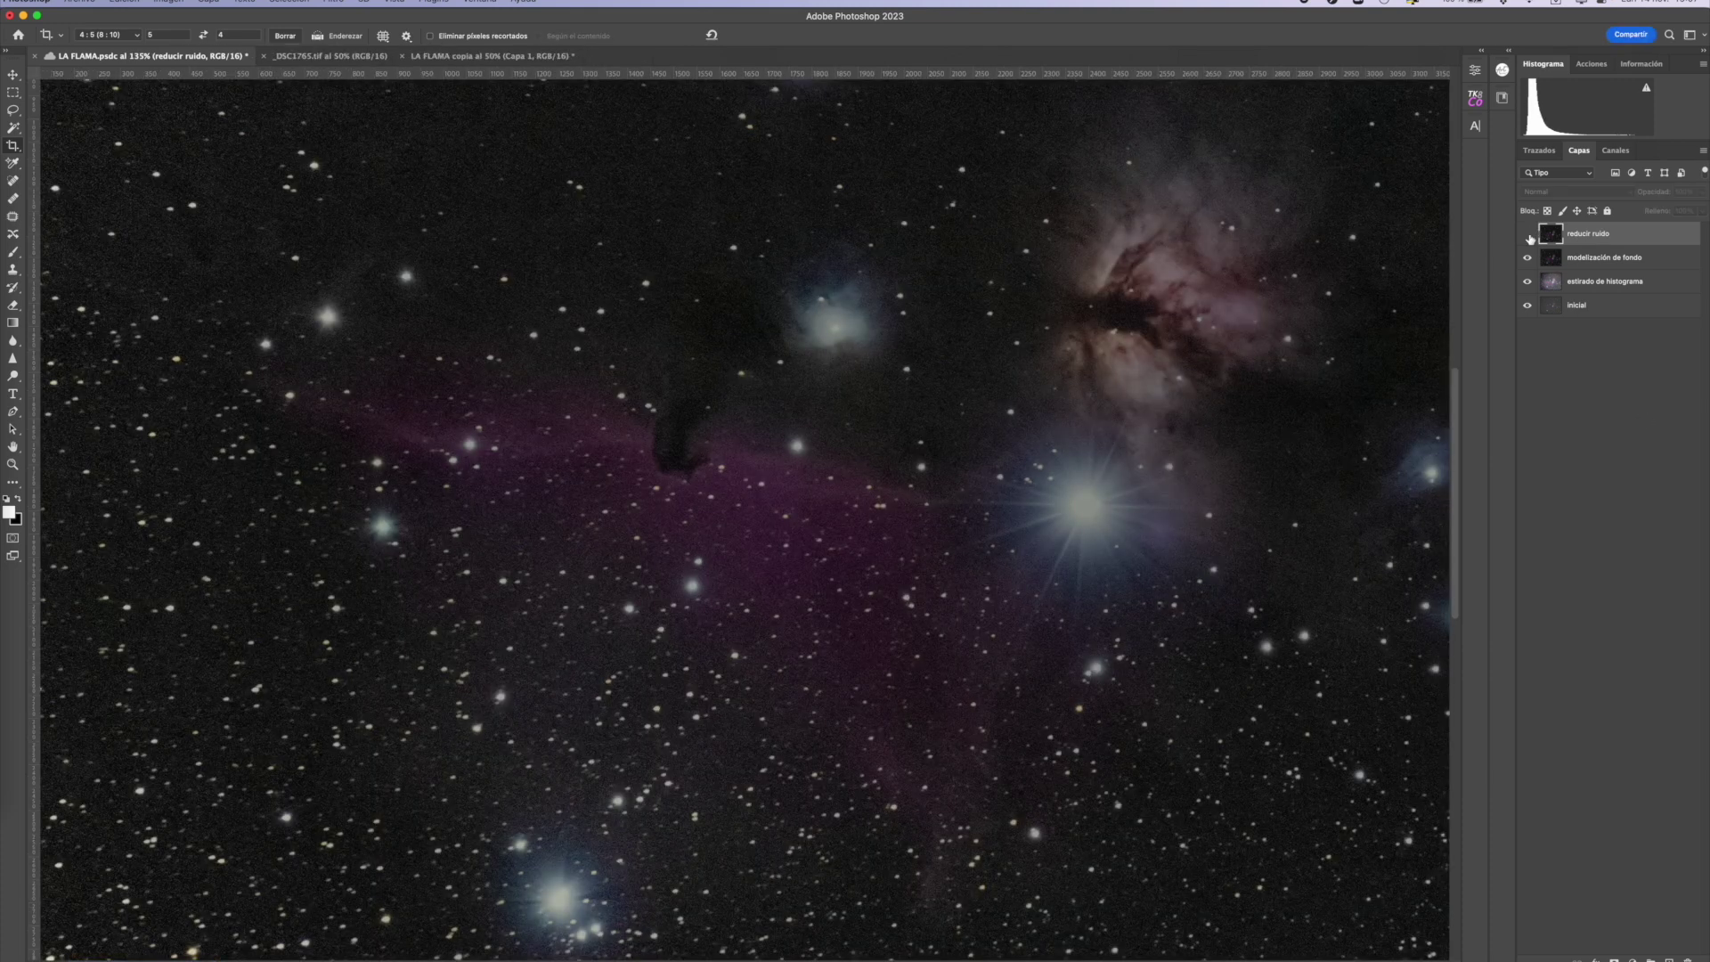
left_click(1529, 235)
left_click(1528, 235)
left_click(1529, 235)
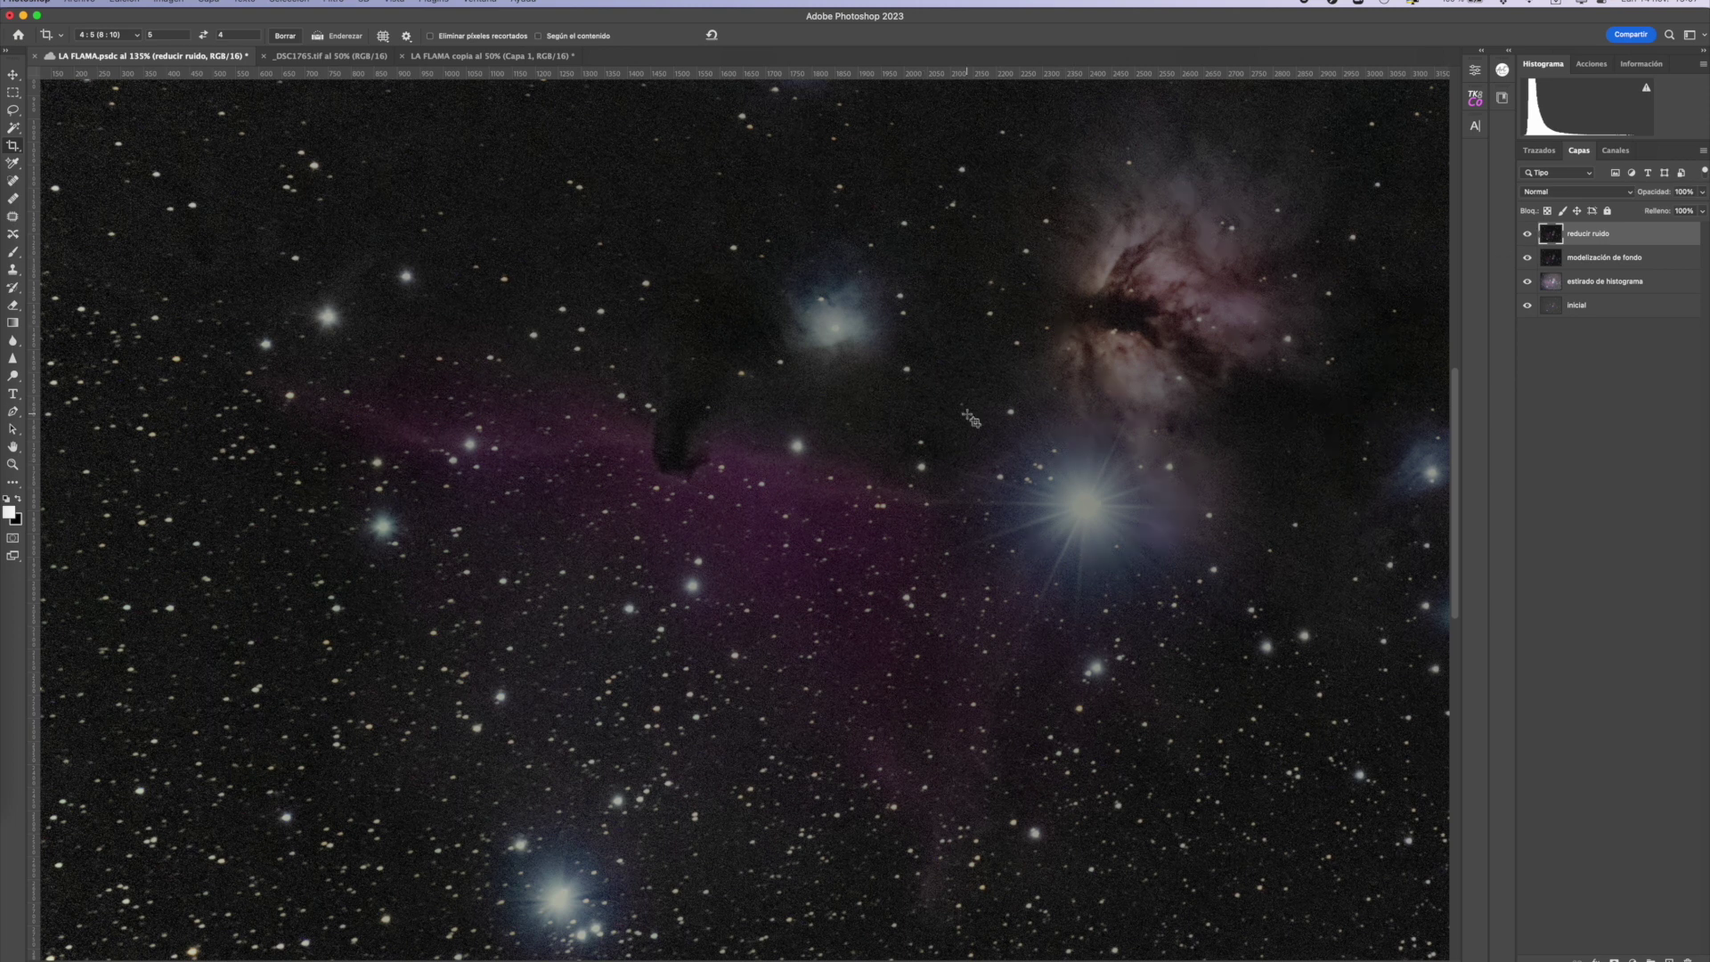
key("super+0")
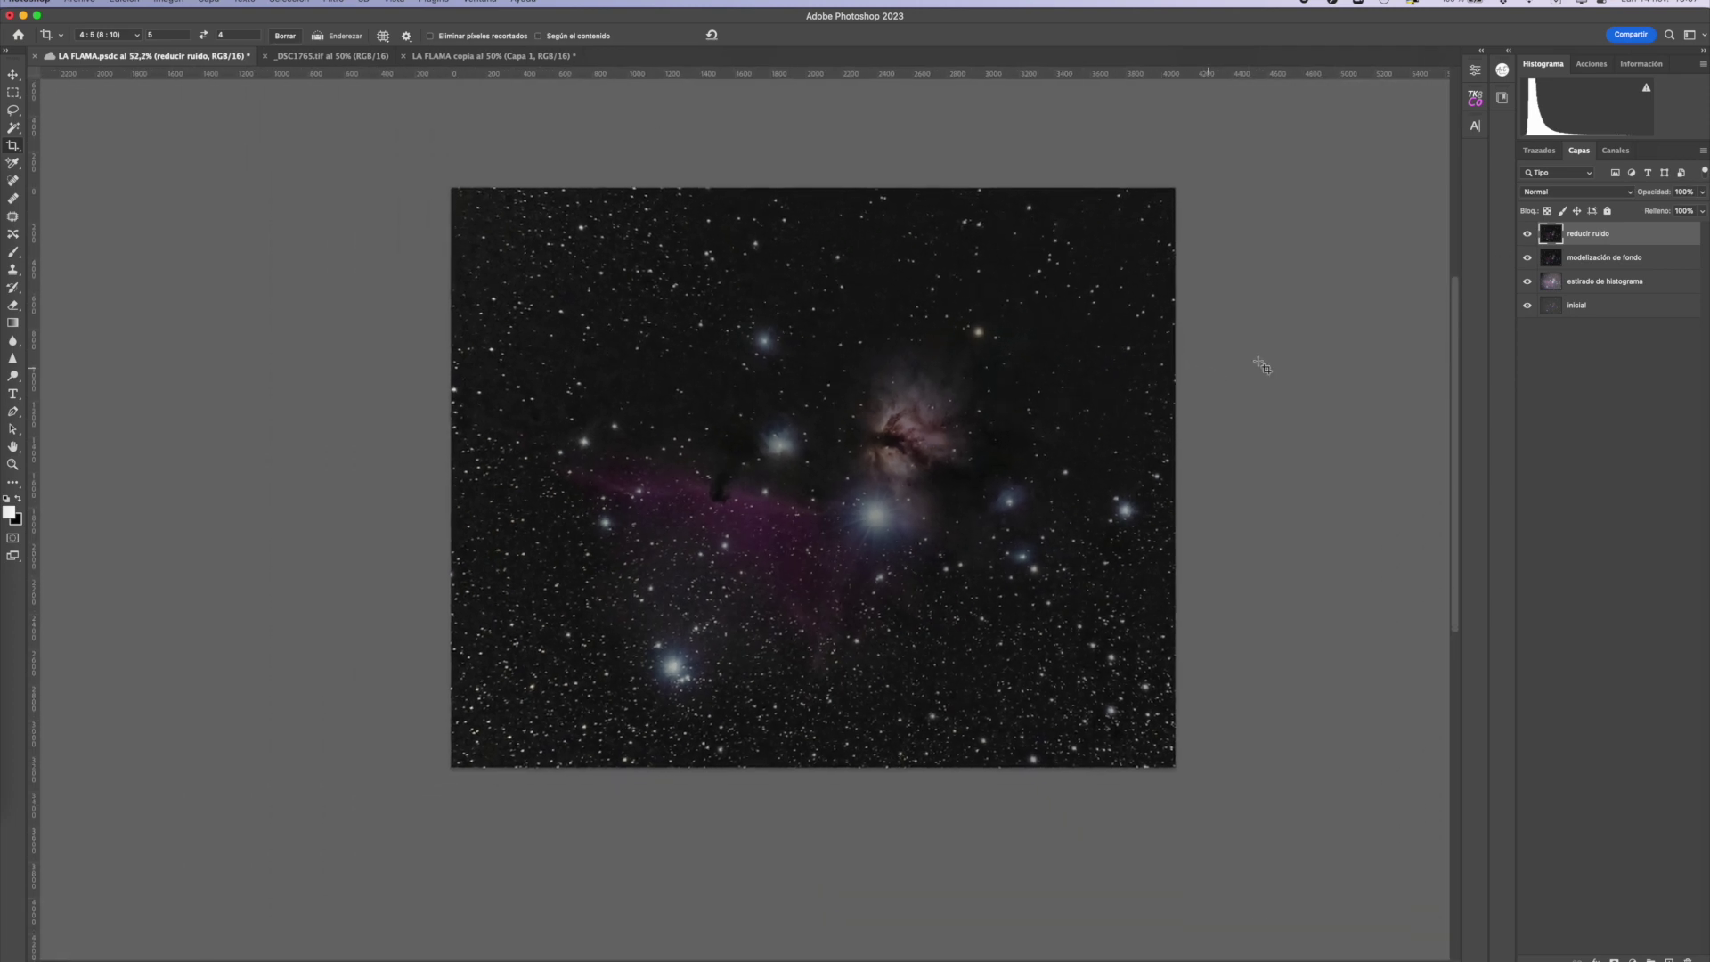
- Tighten the crop around the nebulae from the bottom-right and top-left corners
left_click(1264, 882)
mouse_move(1264, 882)
left_mouse_down()
mouse_move(1225, 839)
mouse_move(1247, 882)
left_mouse_up()
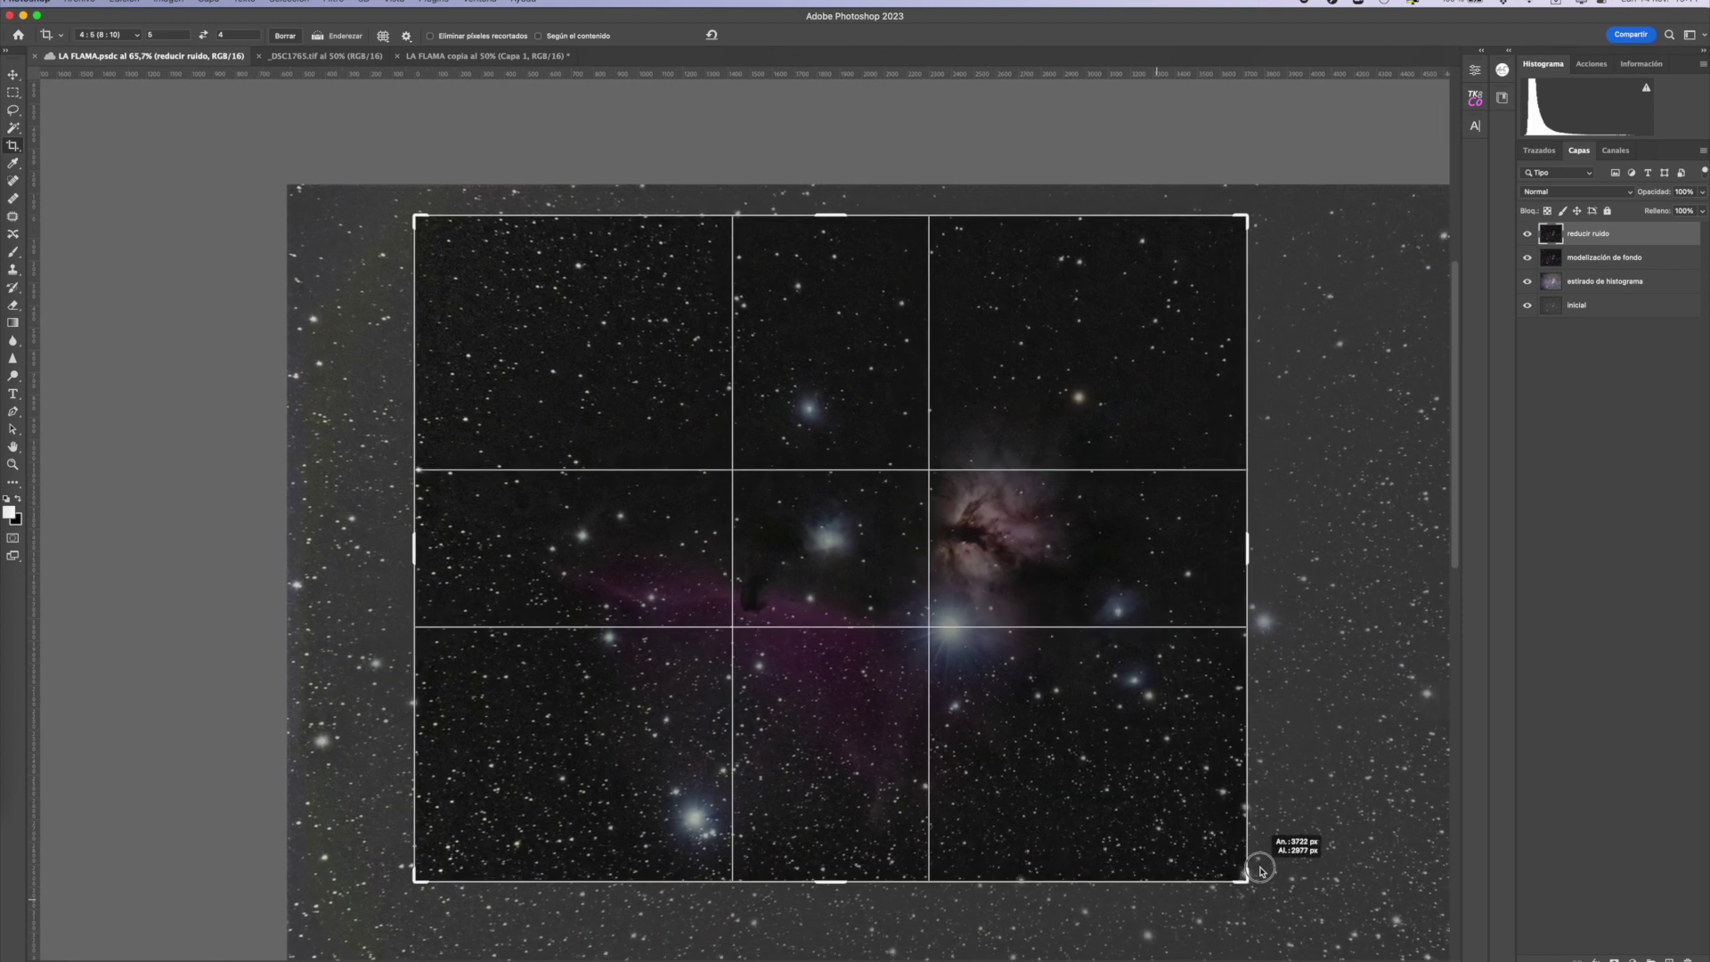
left_click_drag(416, 221, 439, 264)
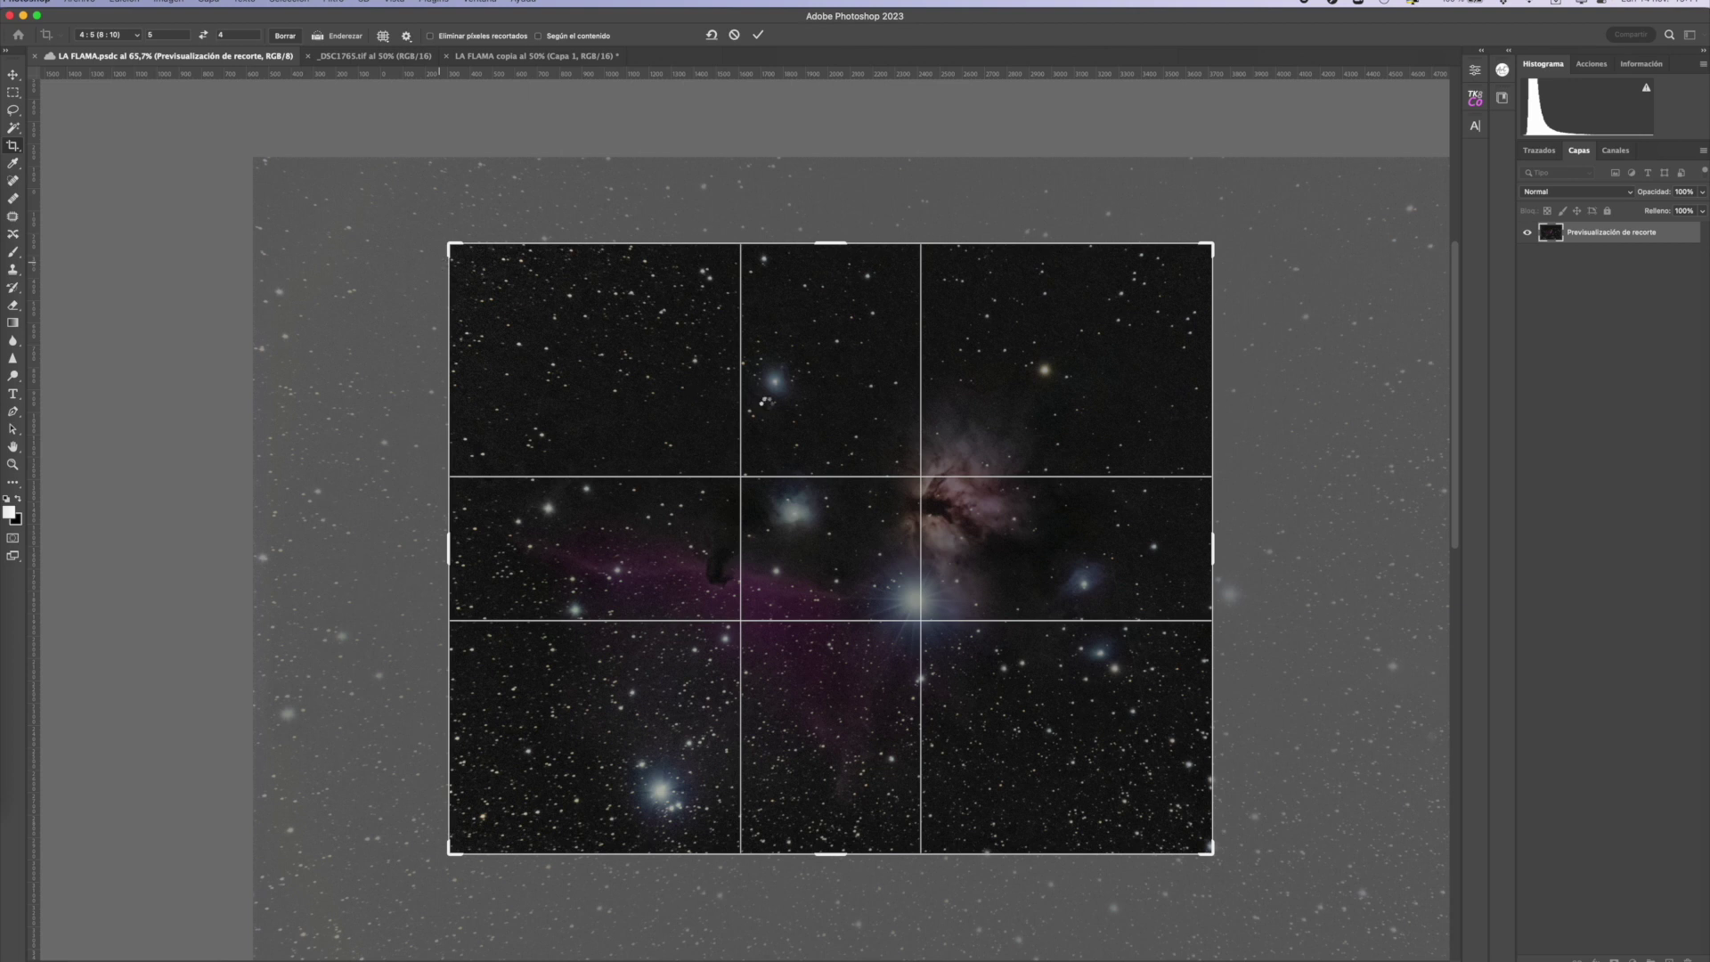
key("Return")
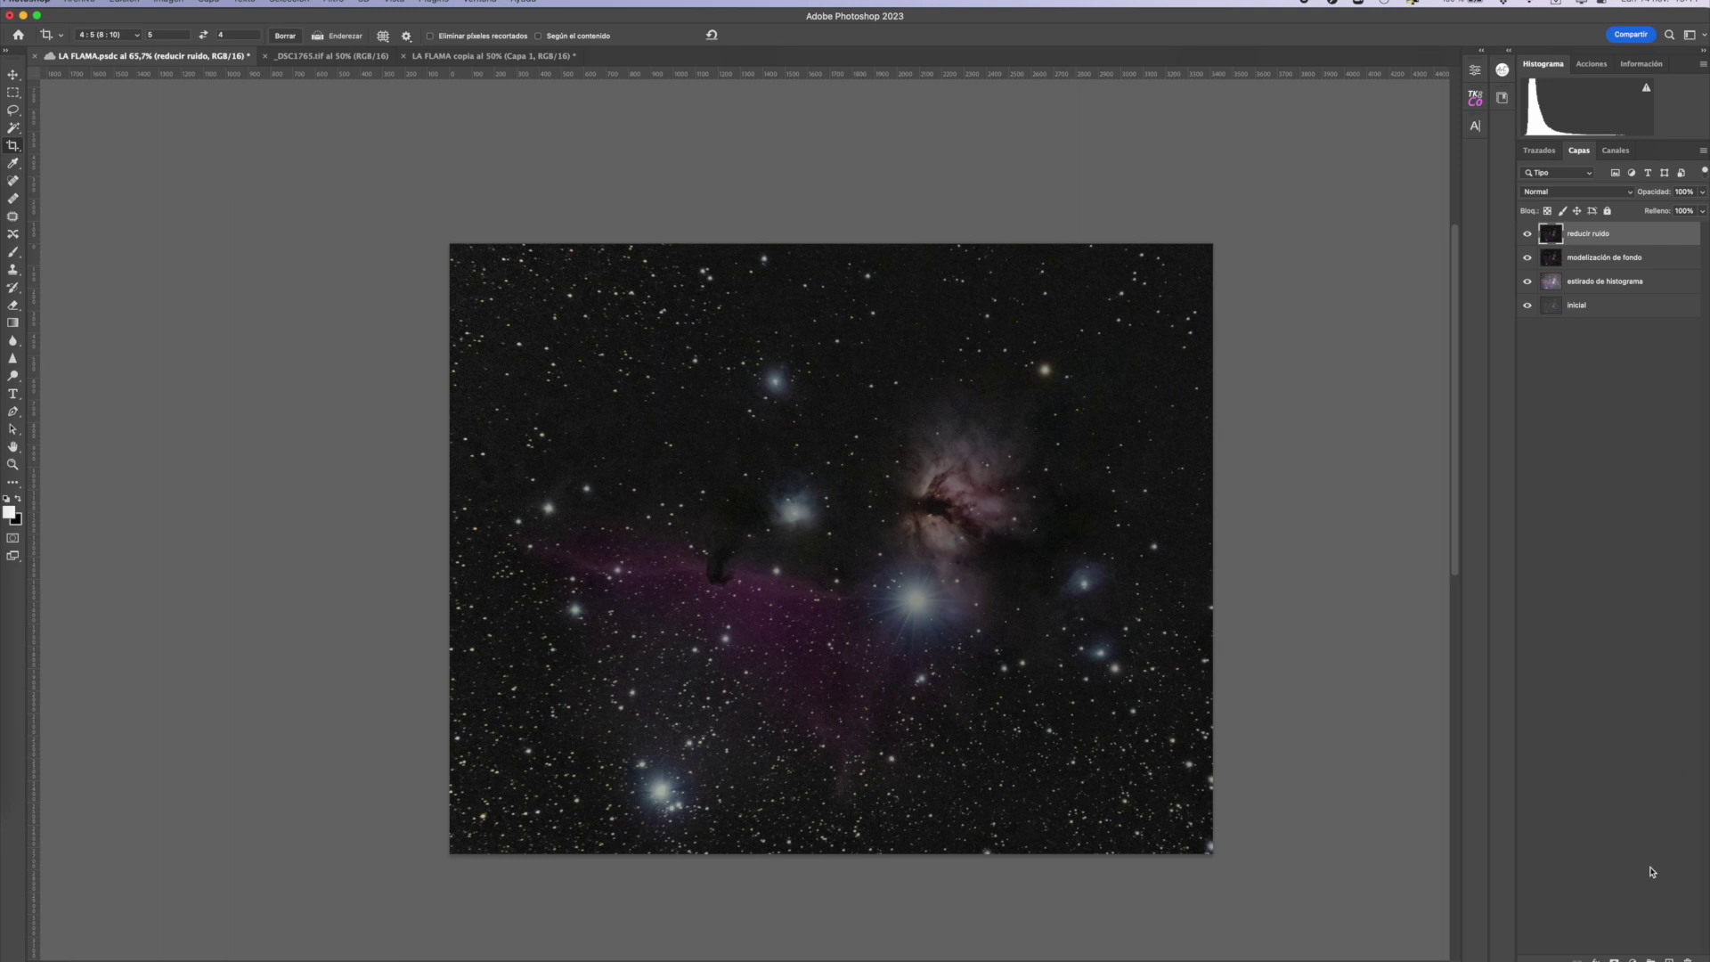
- Cancel out of Camera Raw unchanged and duplicate the reducir ruido layer
left_click(331, 3)
left_click(374, 99)
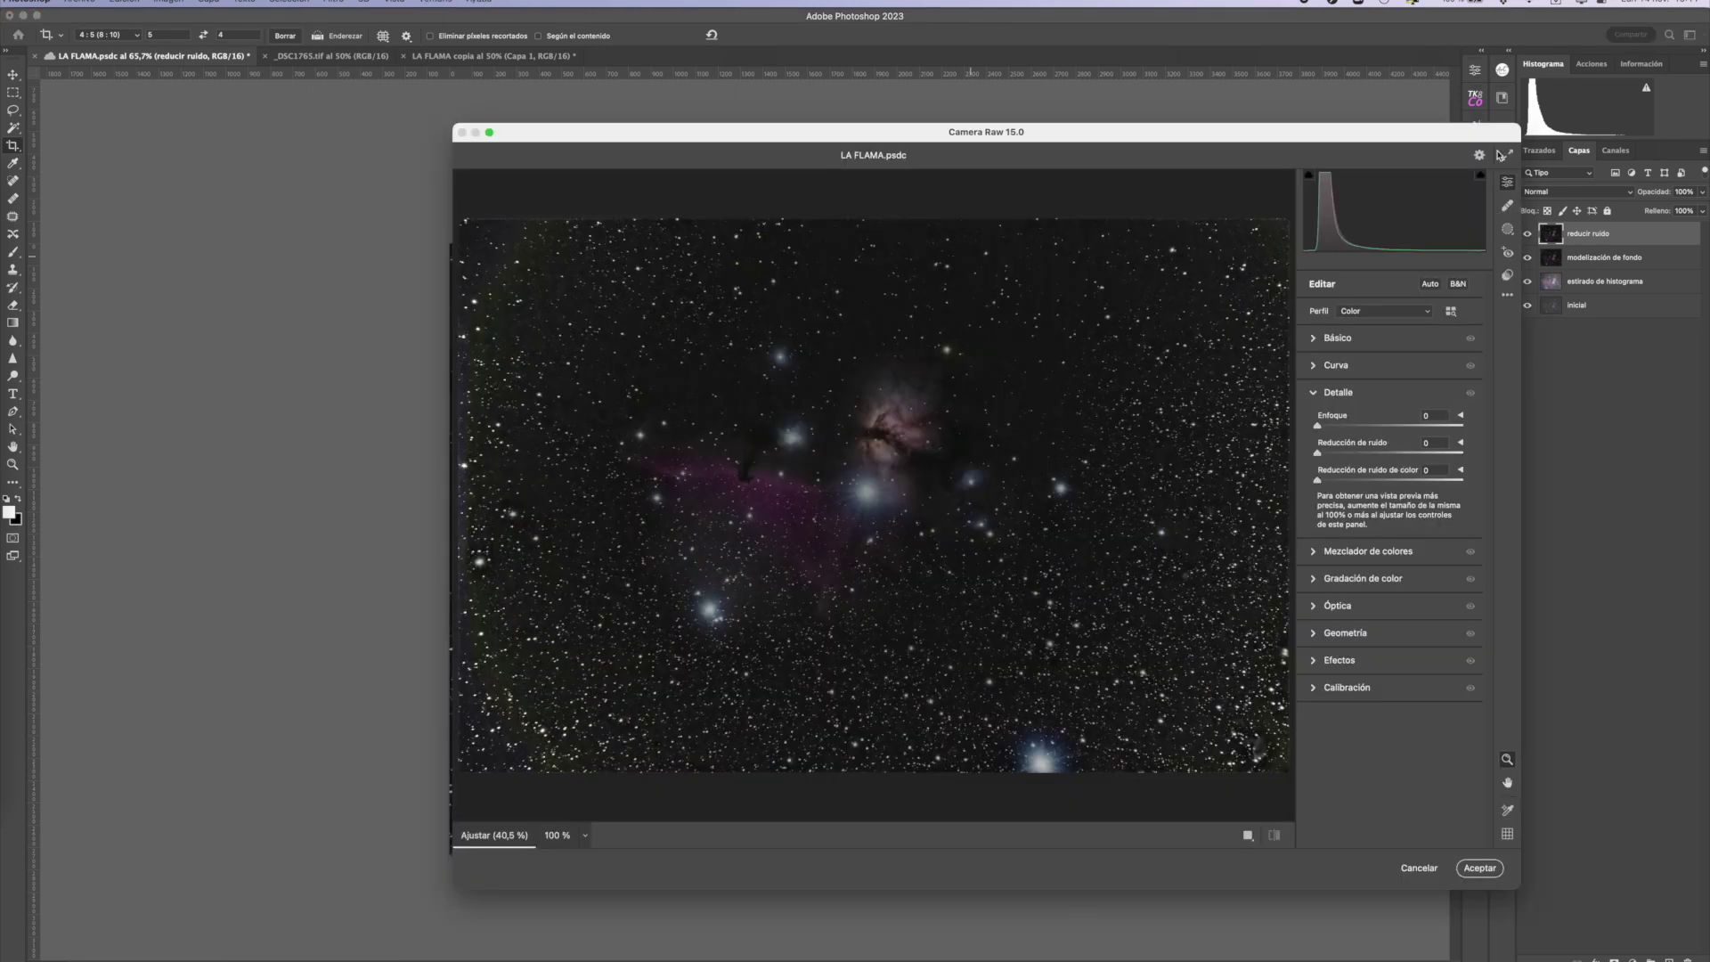
left_click(1425, 868)
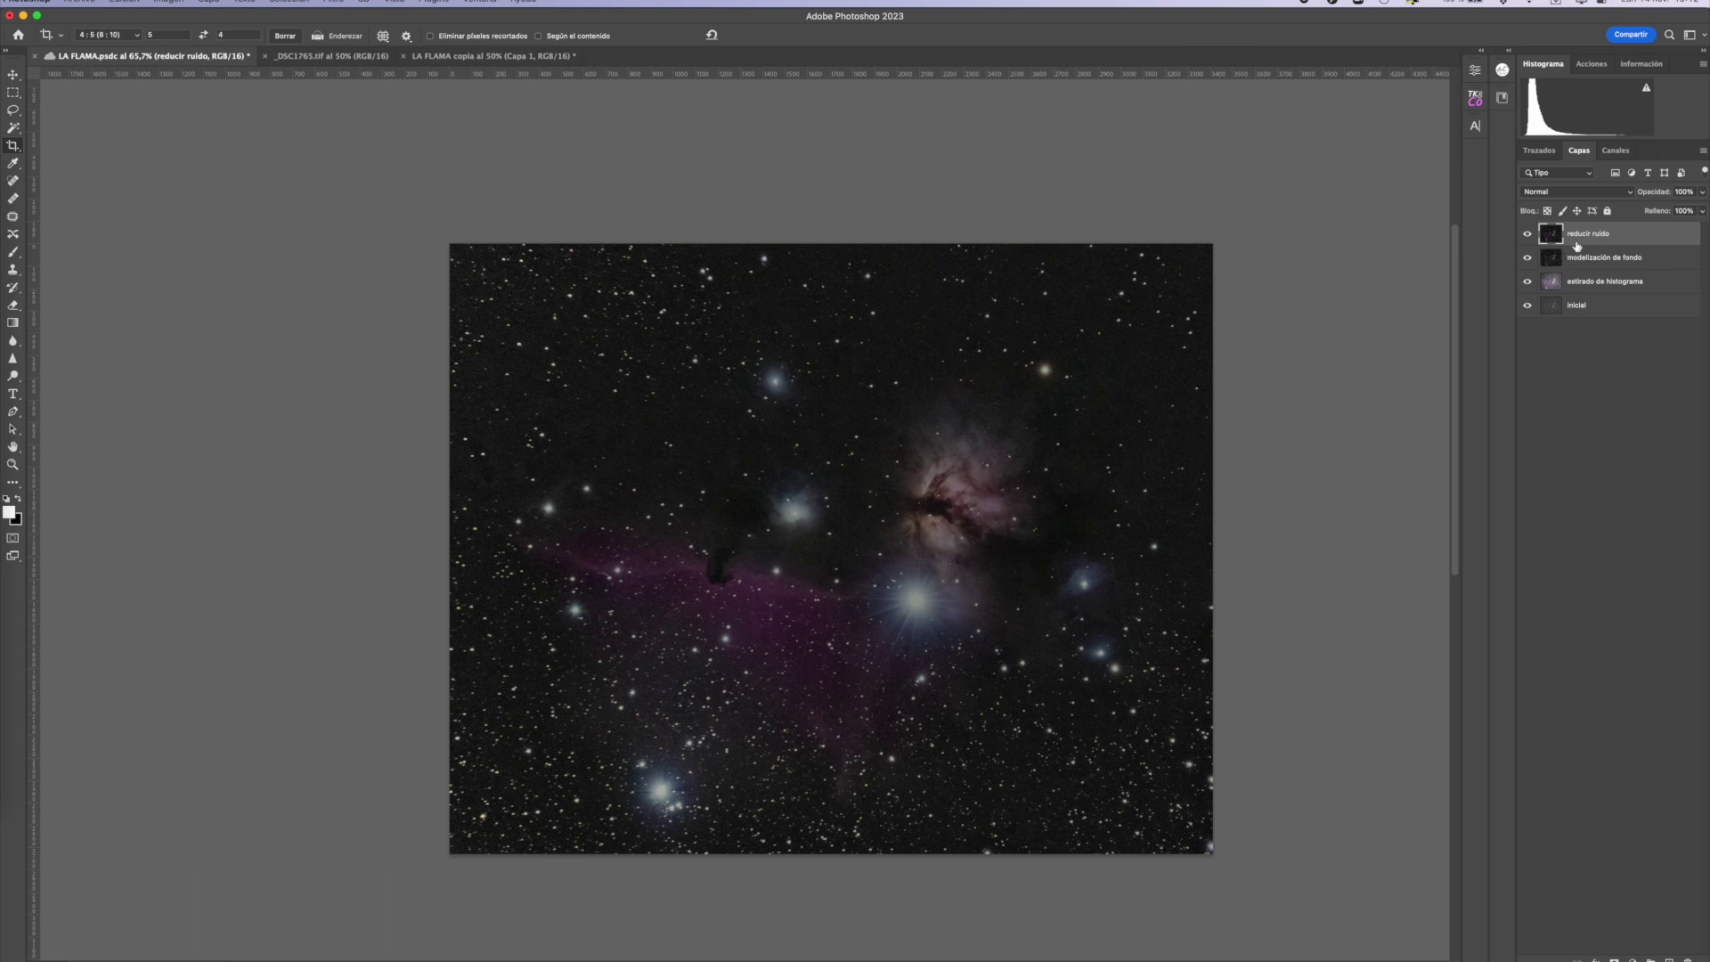
key("super+j")
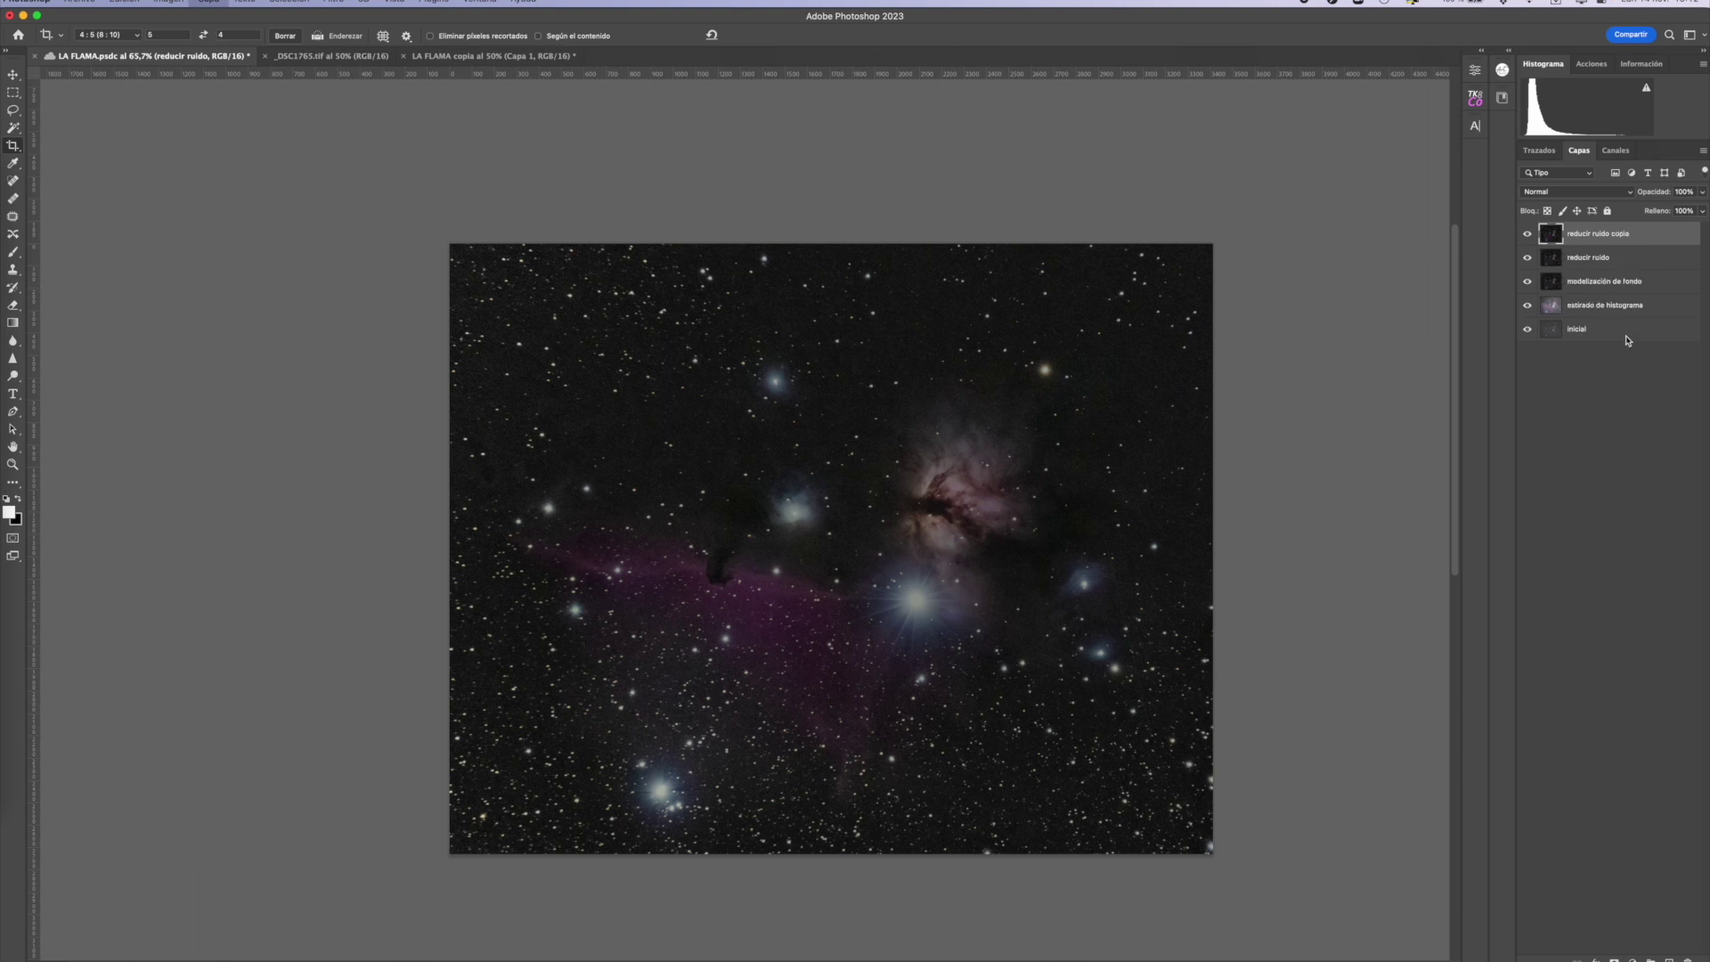
- In Camera Raw's Básico panel, set Clarity +25, Texture +31, Vibrance +19 and Saturation +8
left_click(333, 3)
left_click(380, 110)
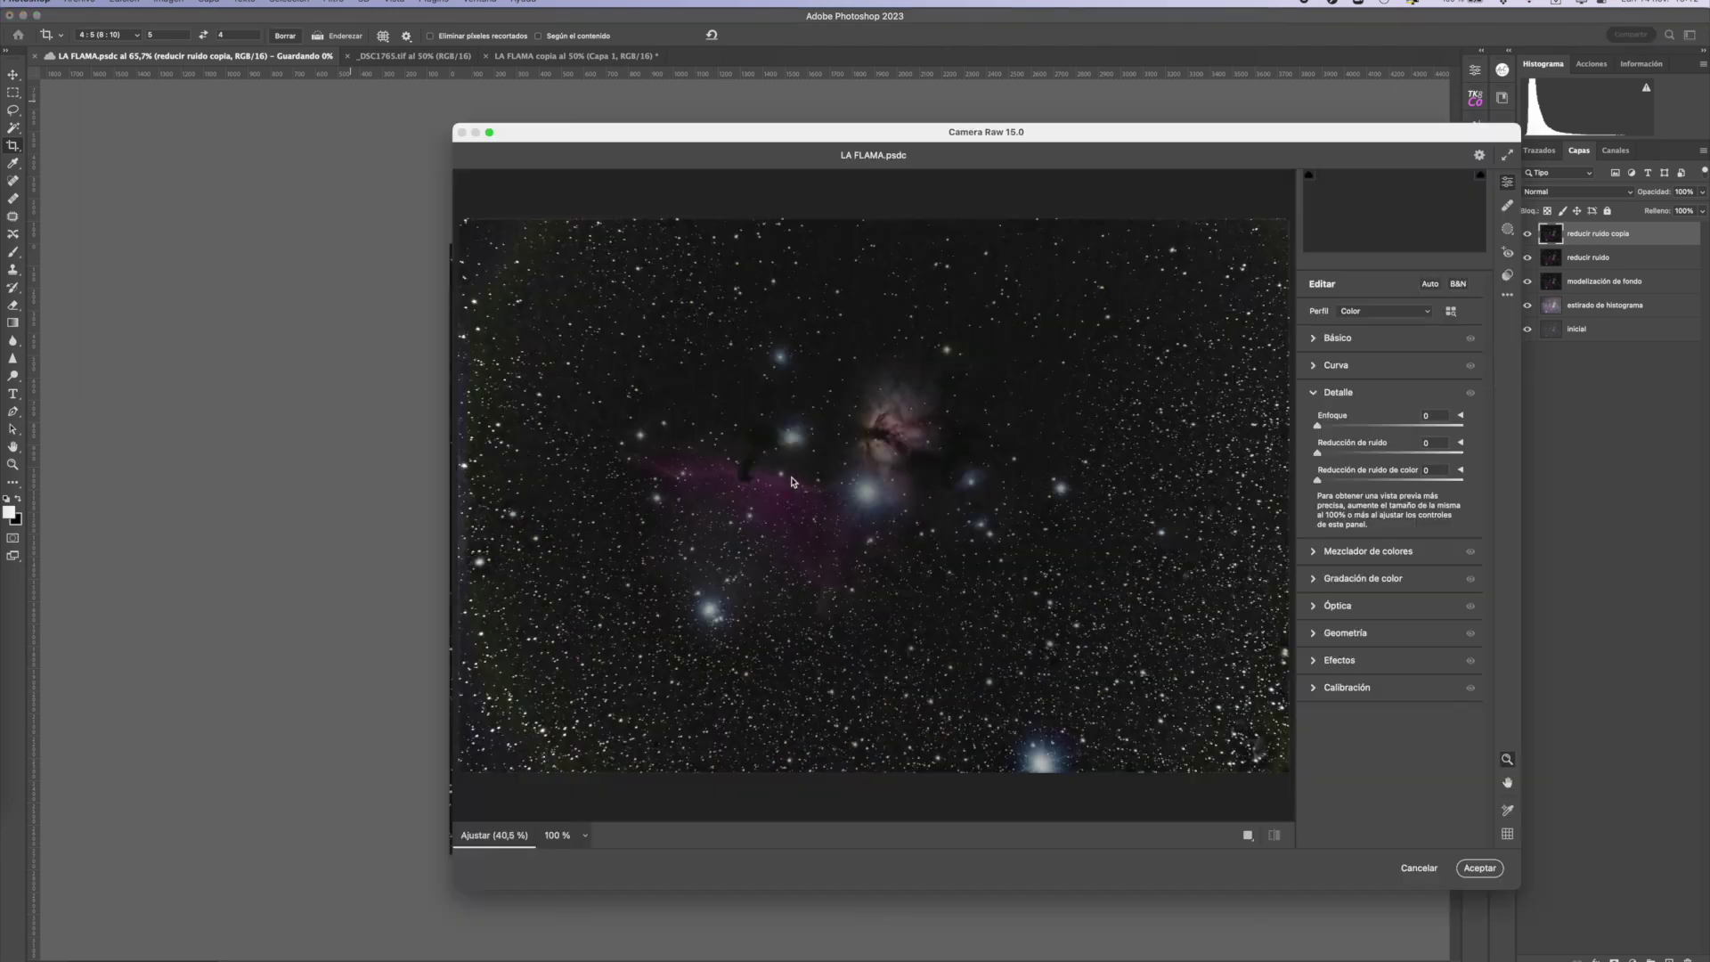
left_click(1331, 342)
left_click_drag(1382, 610, 1419, 611)
left_click_drag(898, 417, 956, 411)
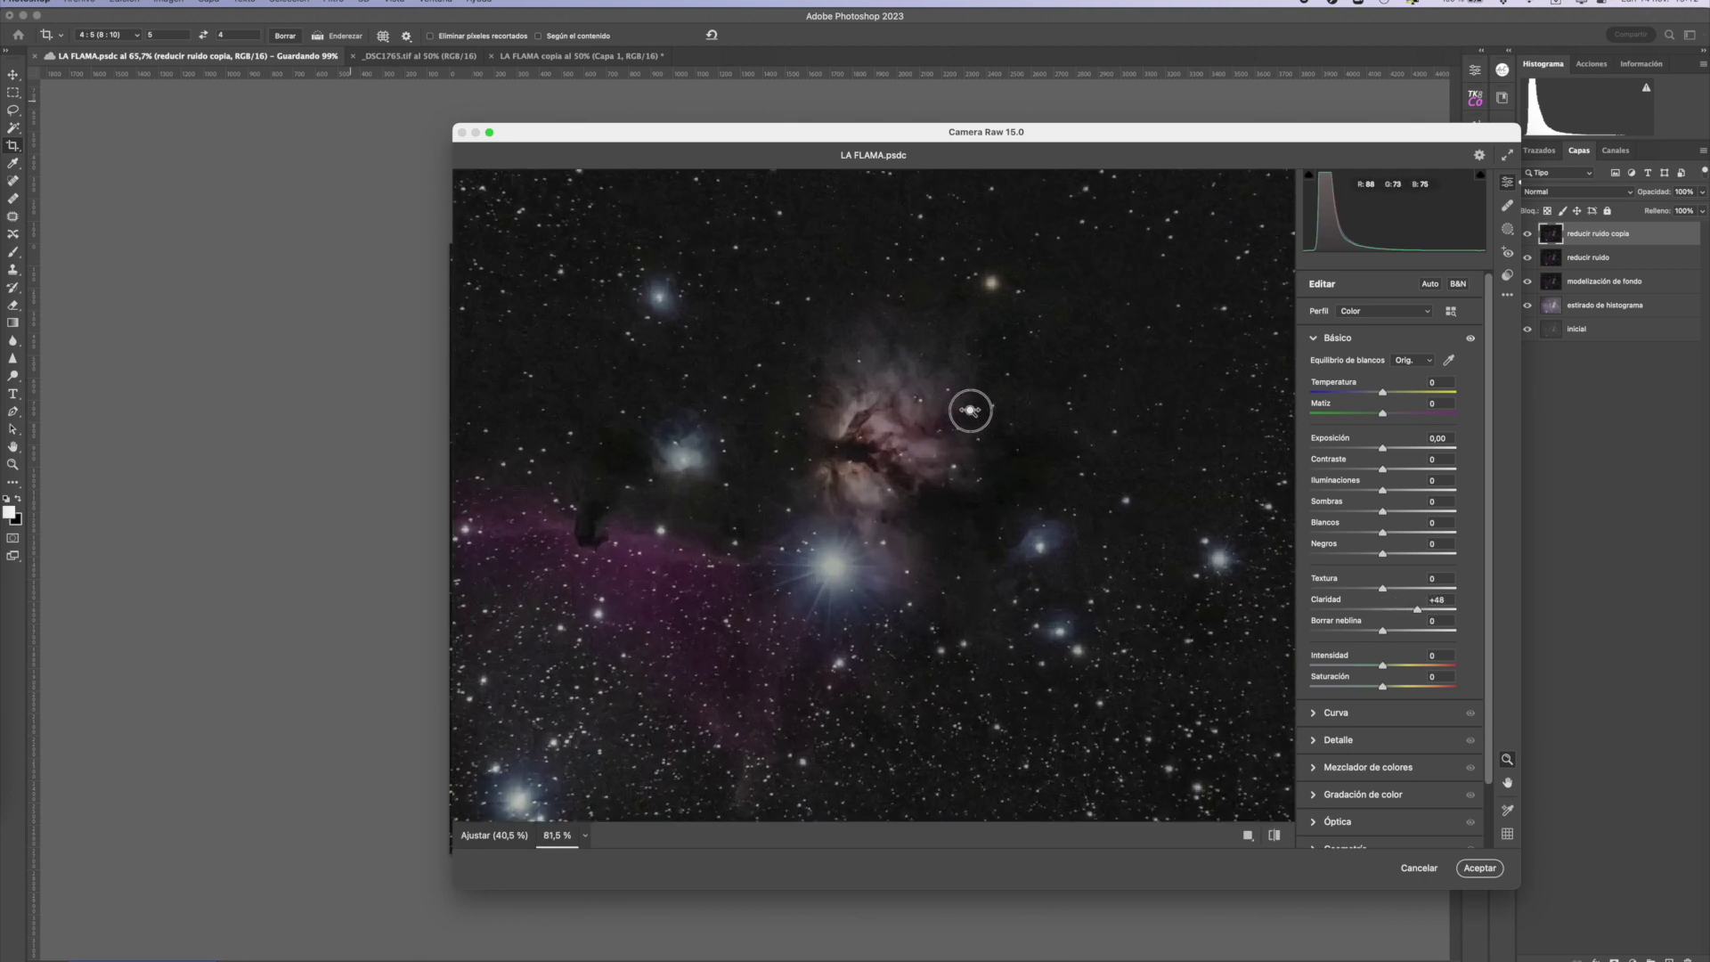
left_click(1023, 478, "alt")
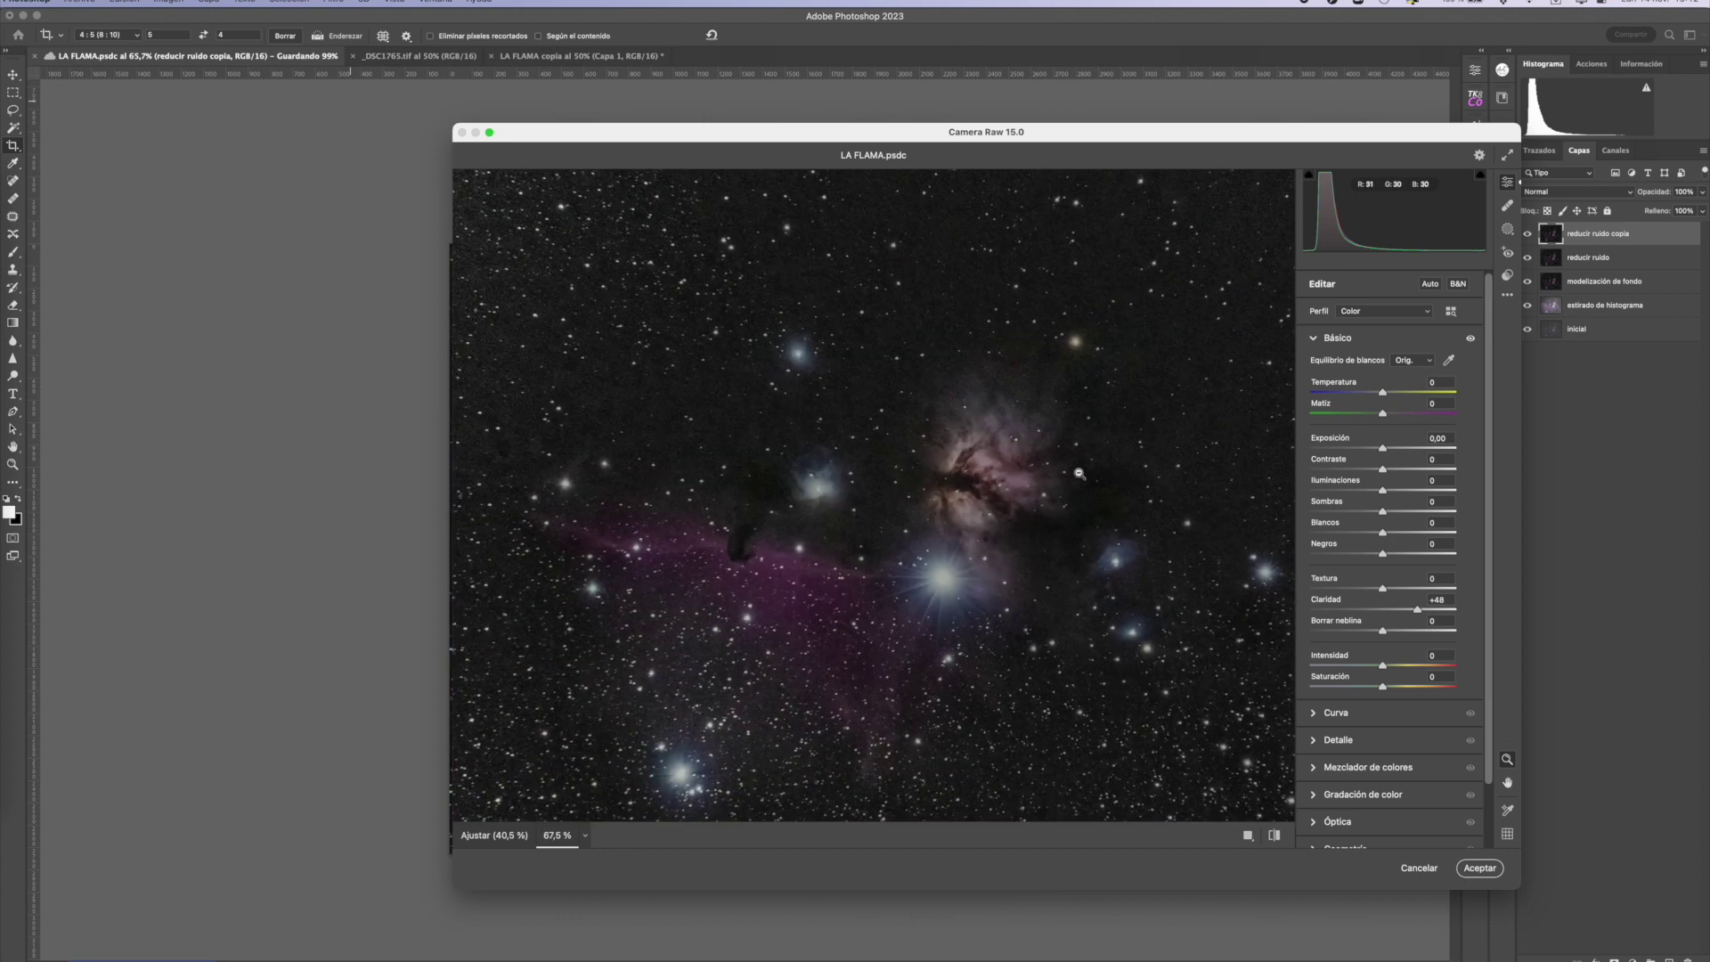
mouse_move(1410, 612)
left_mouse_down()
mouse_move(1378, 597)
mouse_move(1399, 589)
left_mouse_up()
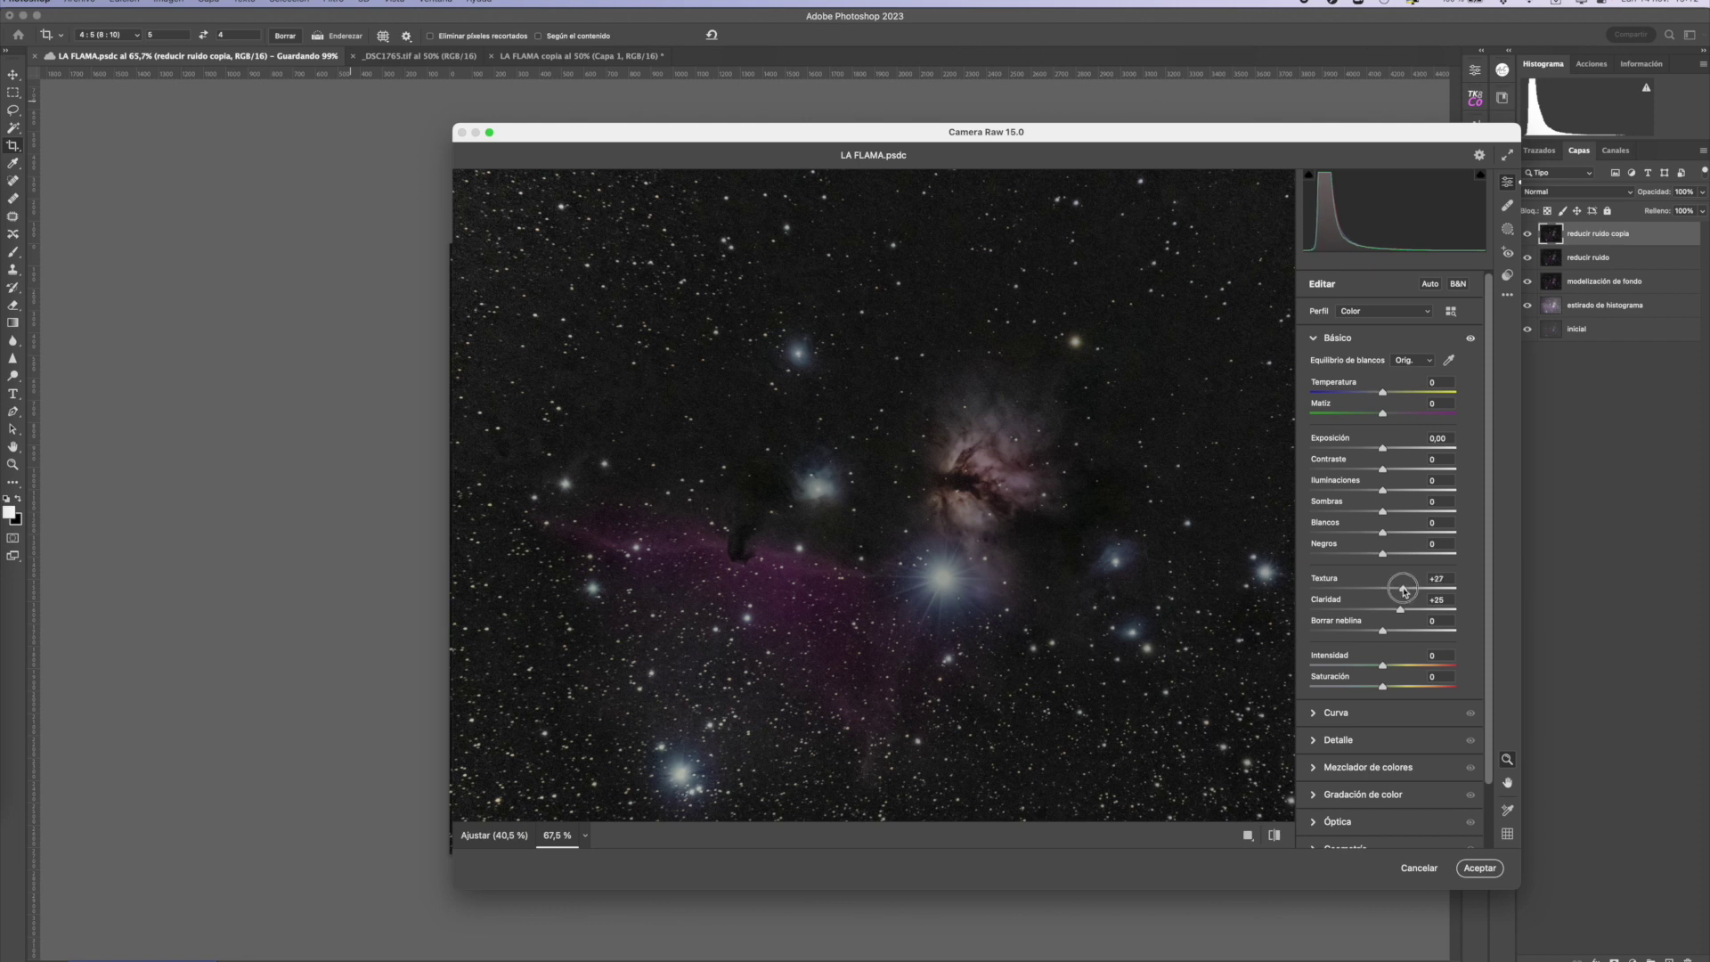
left_click_drag(1398, 589, 1404, 589)
left_click_drag(1382, 665, 1398, 666)
left_click_drag(1384, 687, 1389, 688)
- Deepen Blacks to about −28 and raise Highlights to +29
left_click_drag(737, 484, 687, 488)
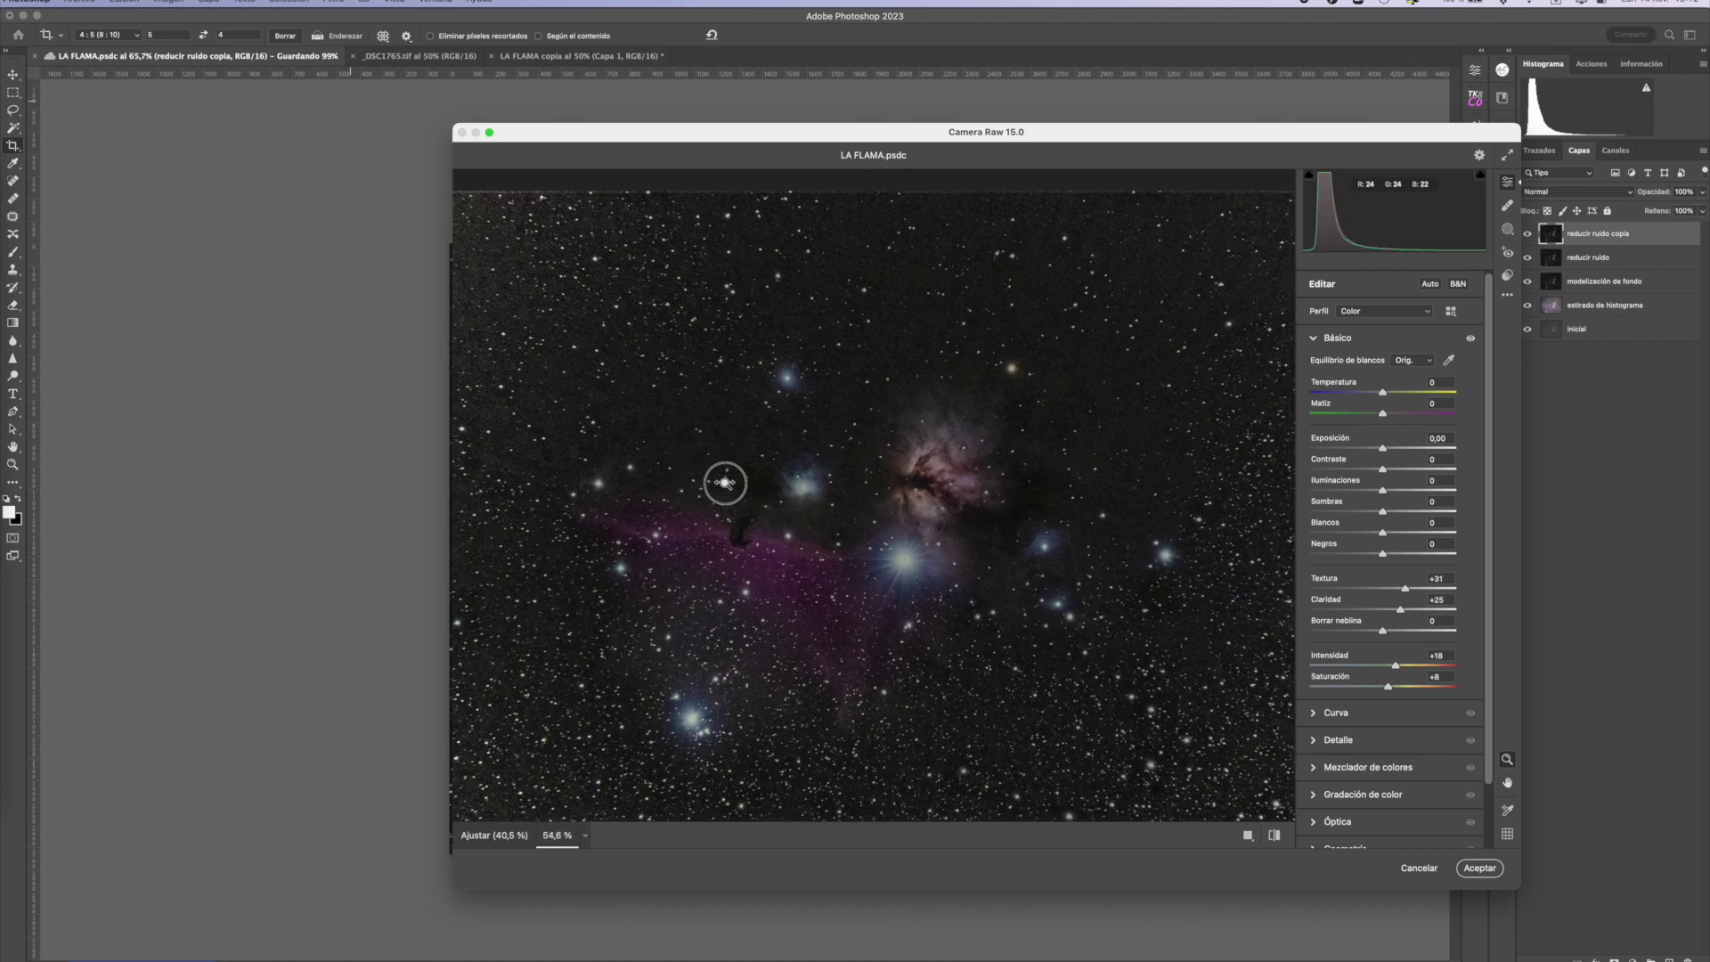
left_click_drag(1383, 554, 1370, 554)
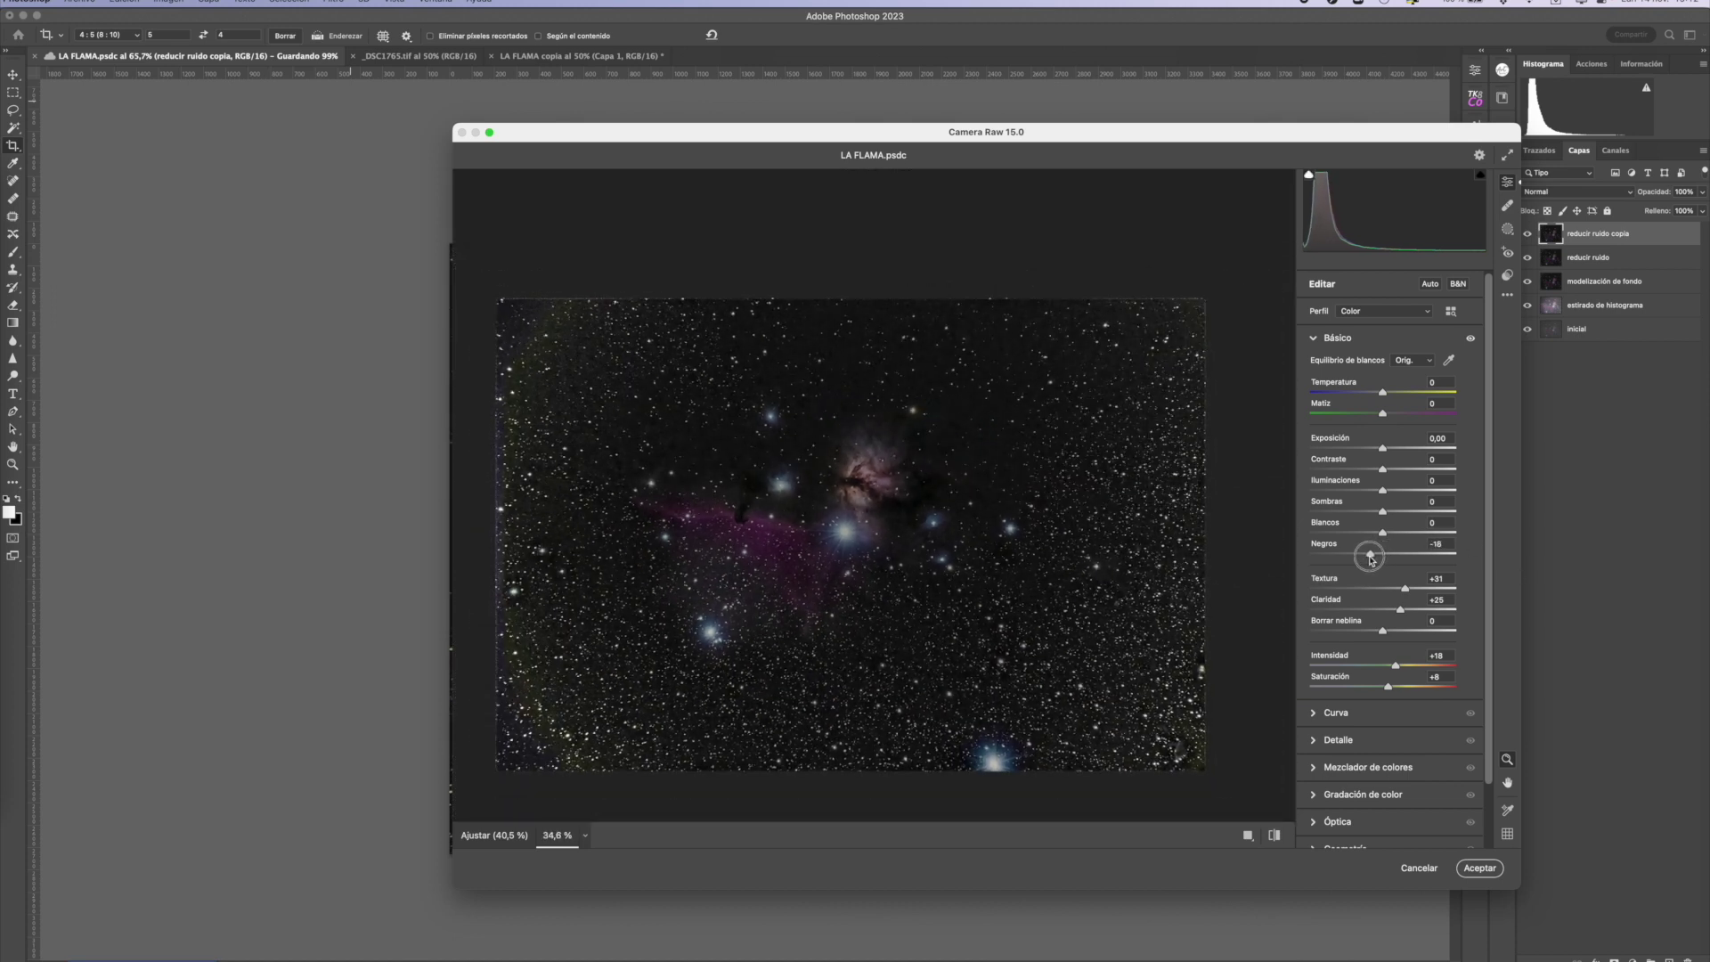
mouse_move(1371, 559)
left_mouse_down()
mouse_move(1298, 561)
mouse_move(1357, 566)
left_mouse_up()
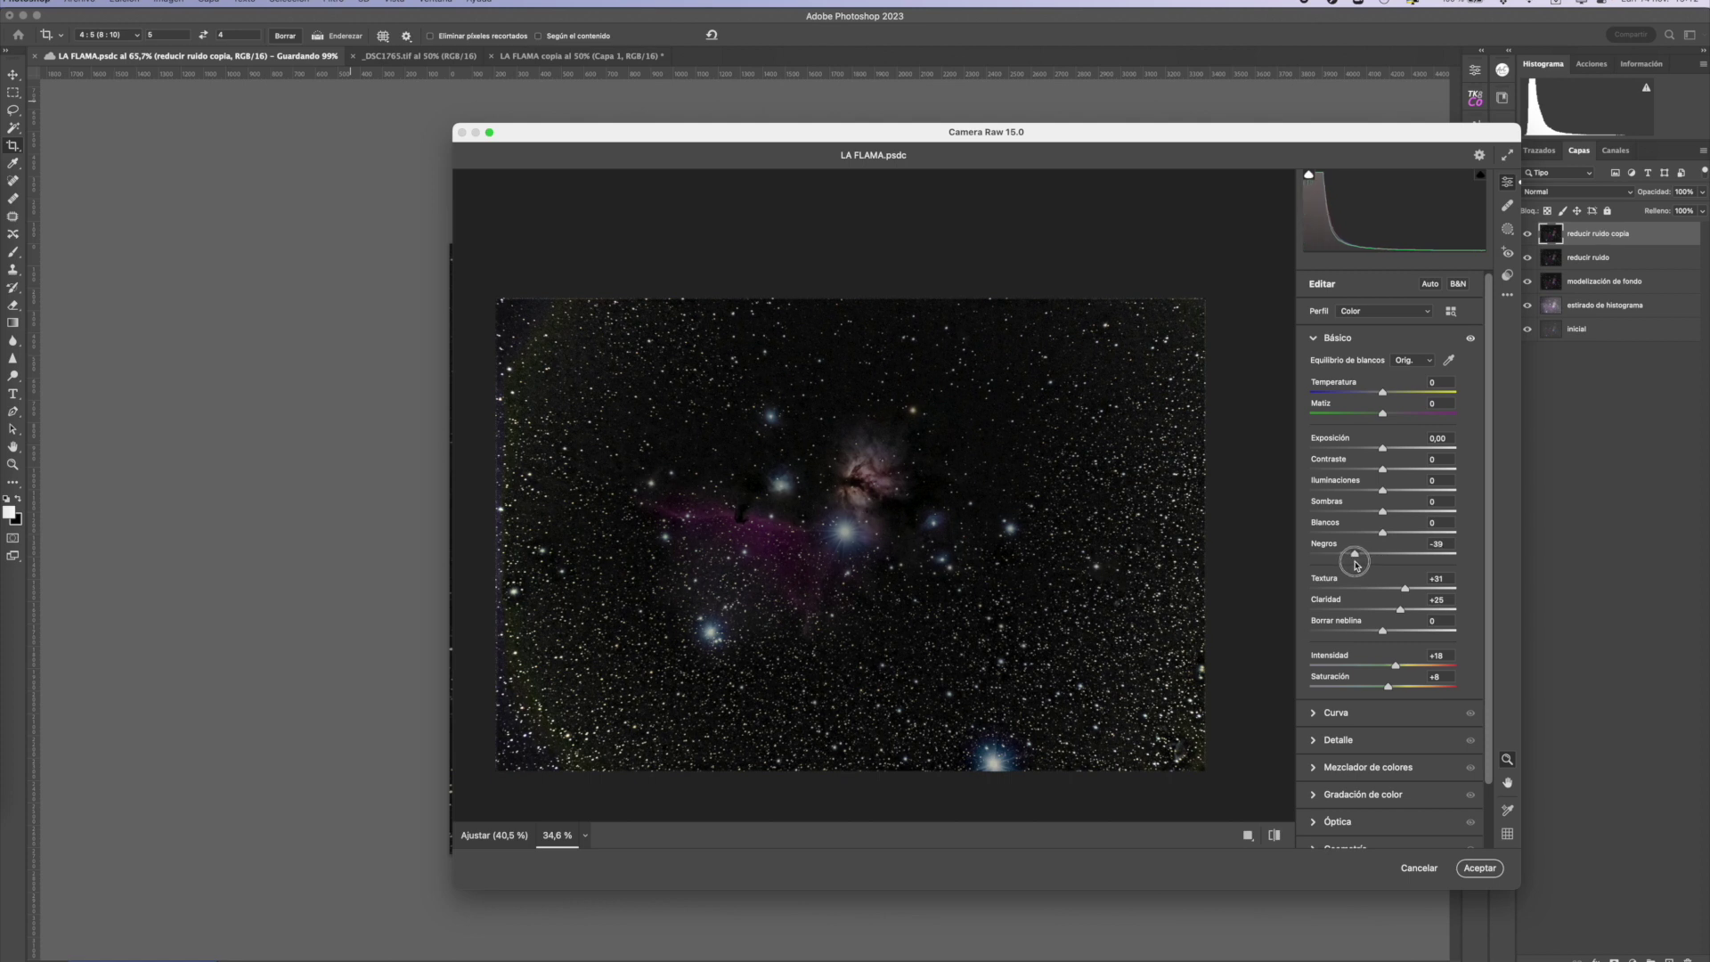
left_click_drag(1356, 564, 1362, 565)
left_click_drag(1387, 495, 1403, 496)
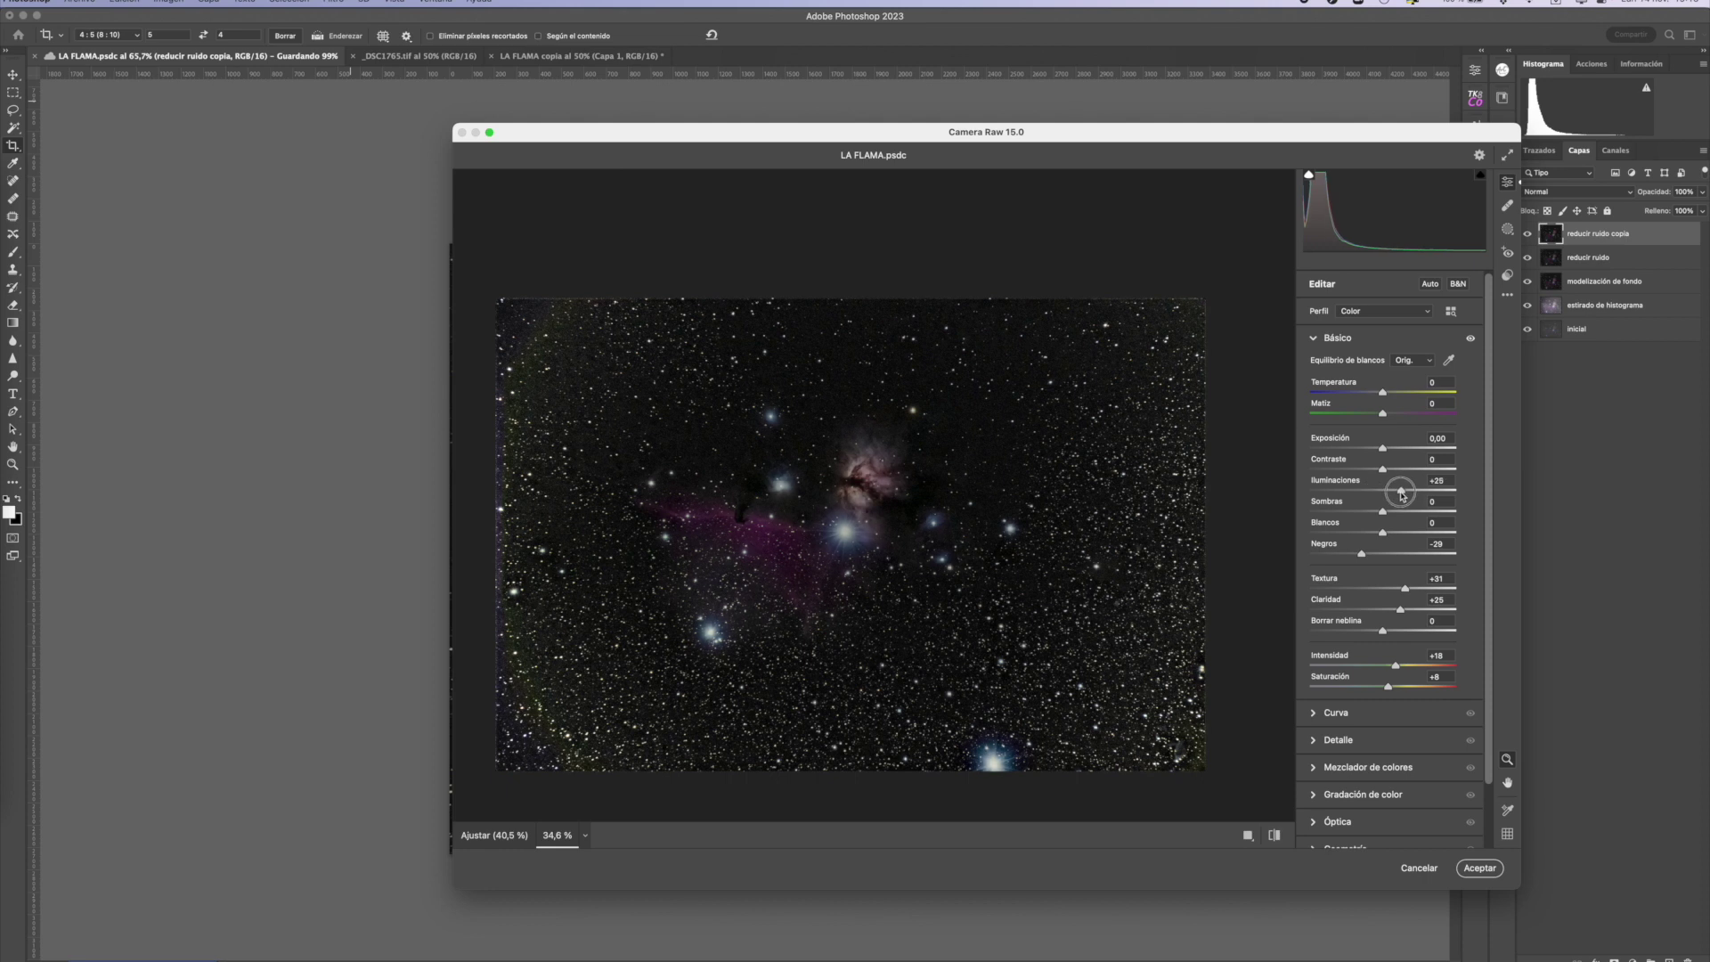
scroll(819, 497, "up", 5)
scroll(818, 497, "up", 2)
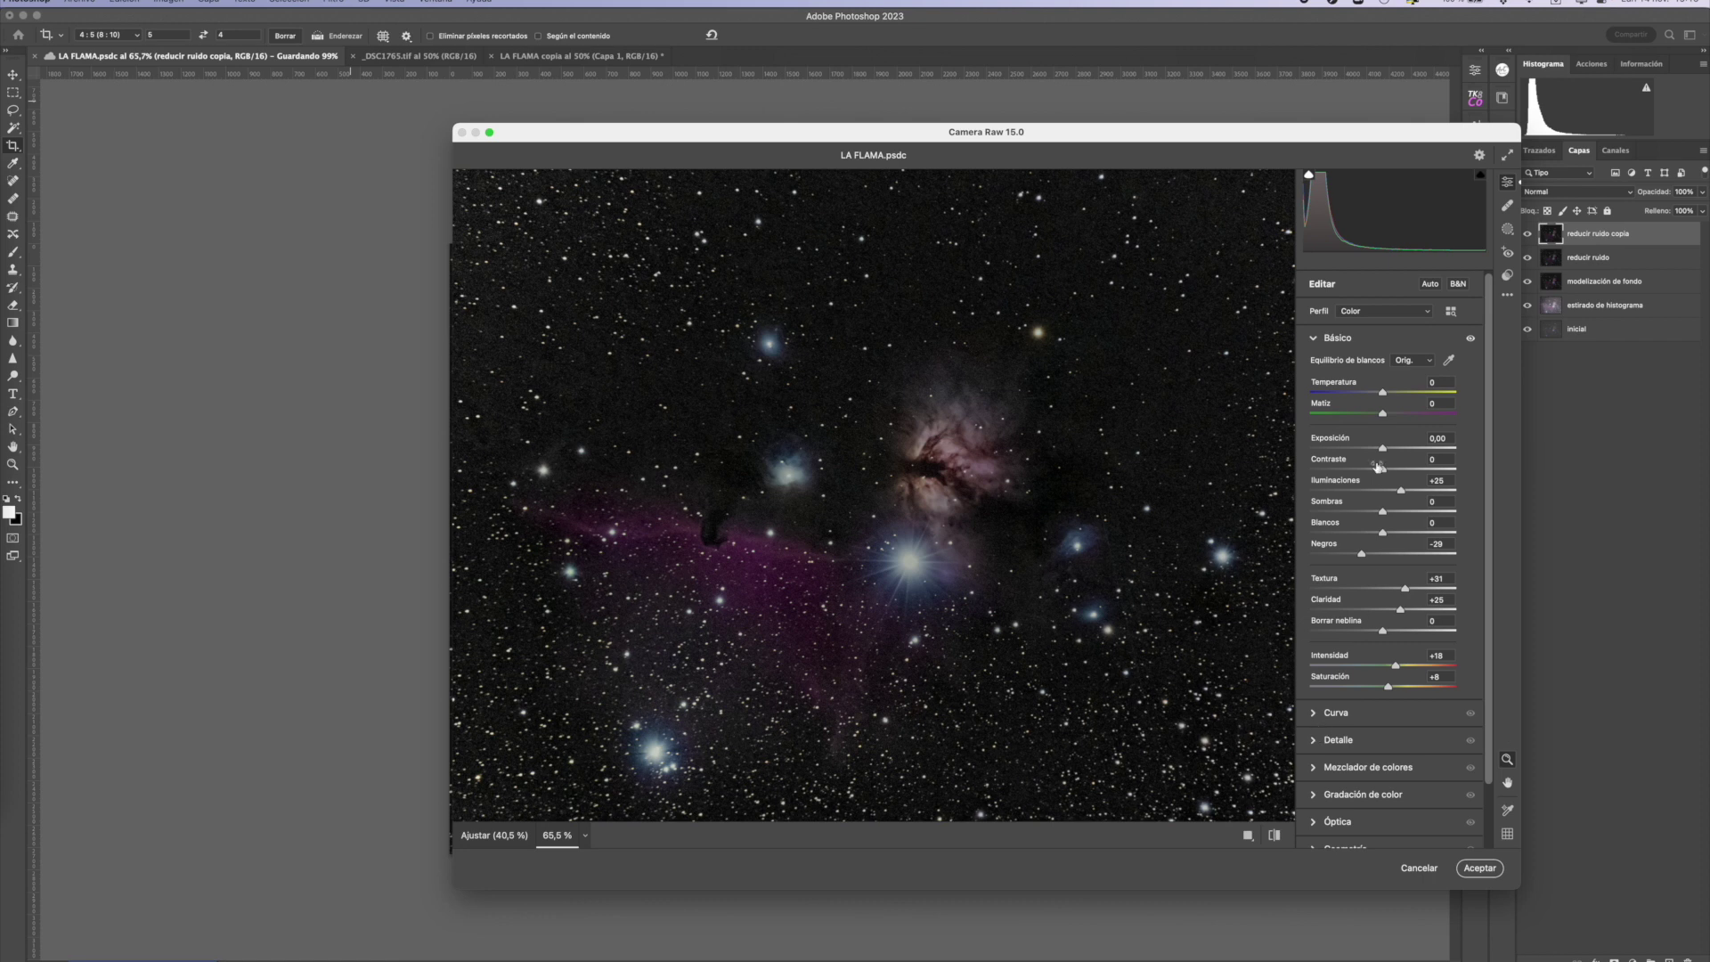
left_click(1312, 746)
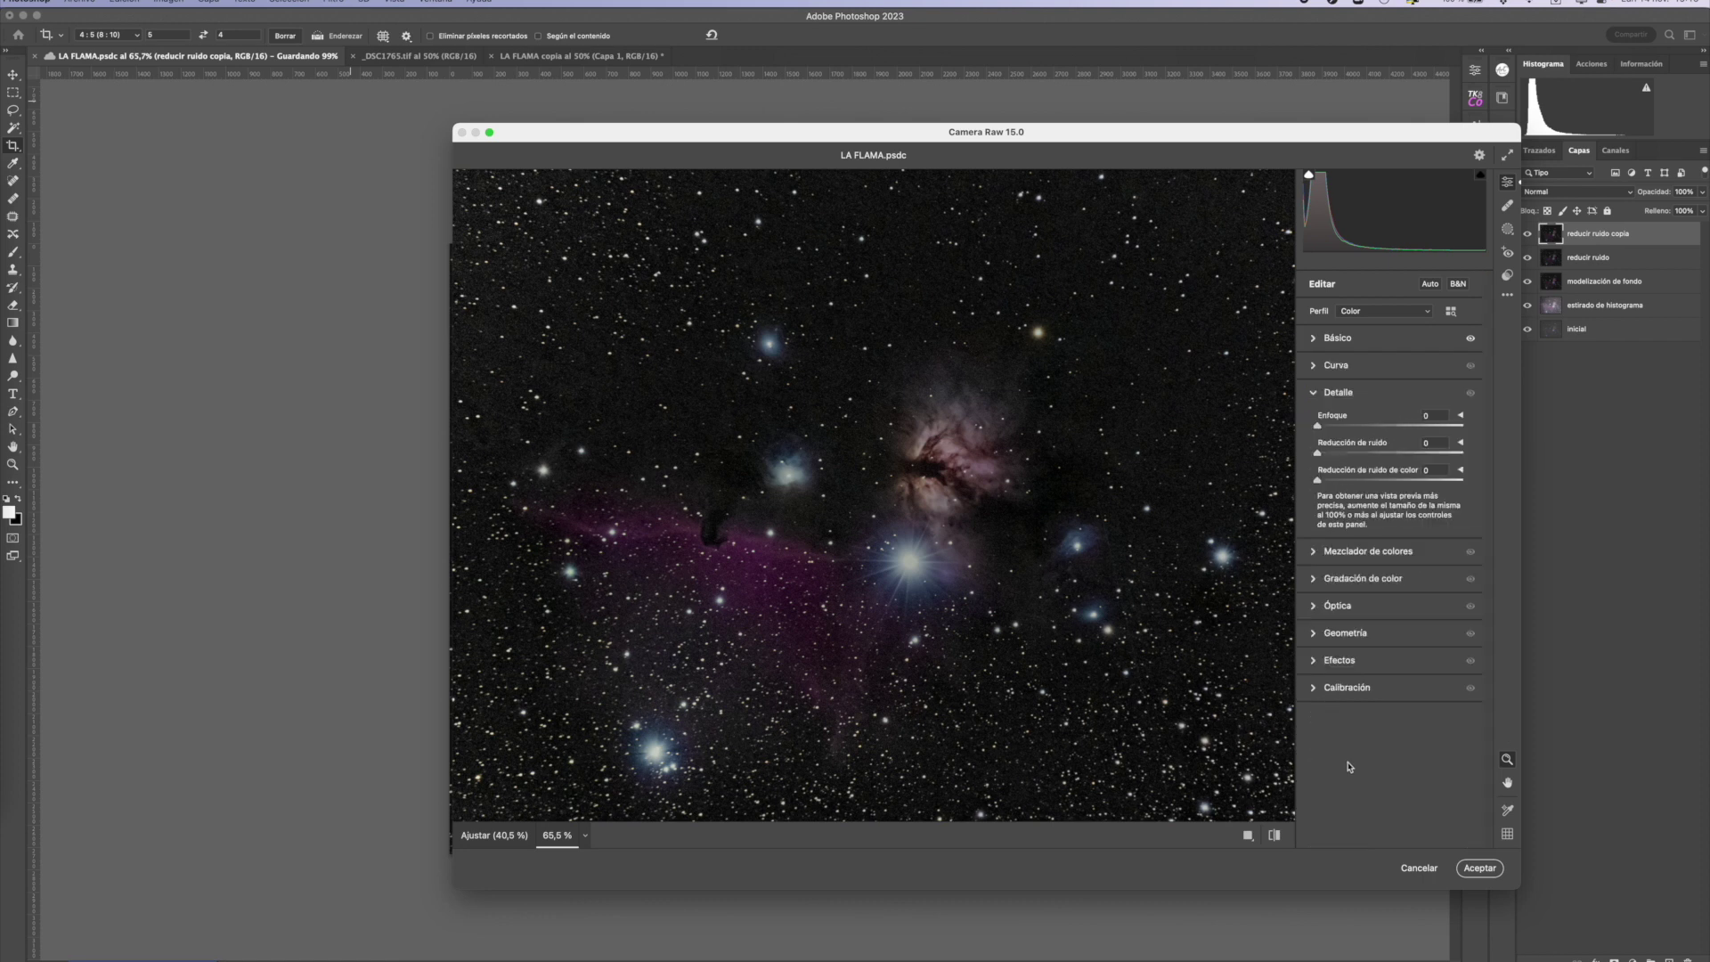
- Set Detalle noise reduction to 11, compare it on and off, and apply Camera Raw
left_click_drag(1318, 453, 1329, 481)
left_click(1472, 394)
left_click(1473, 394)
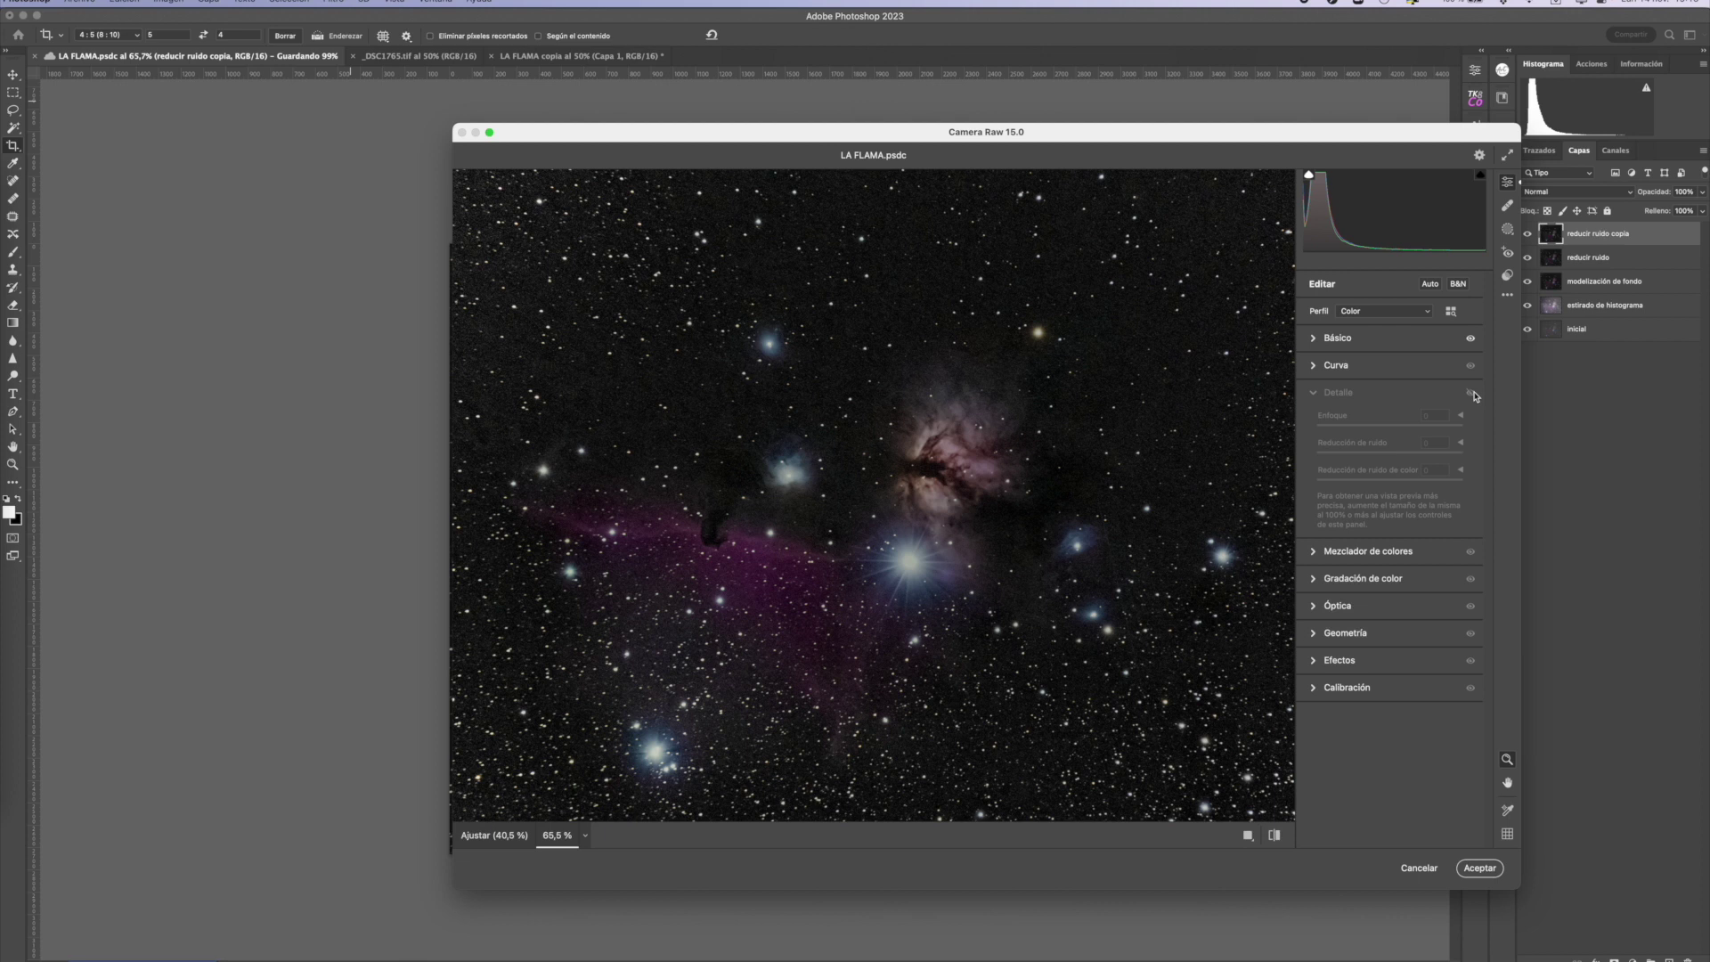
left_click(1472, 394)
left_click_drag(1329, 452, 1333, 453)
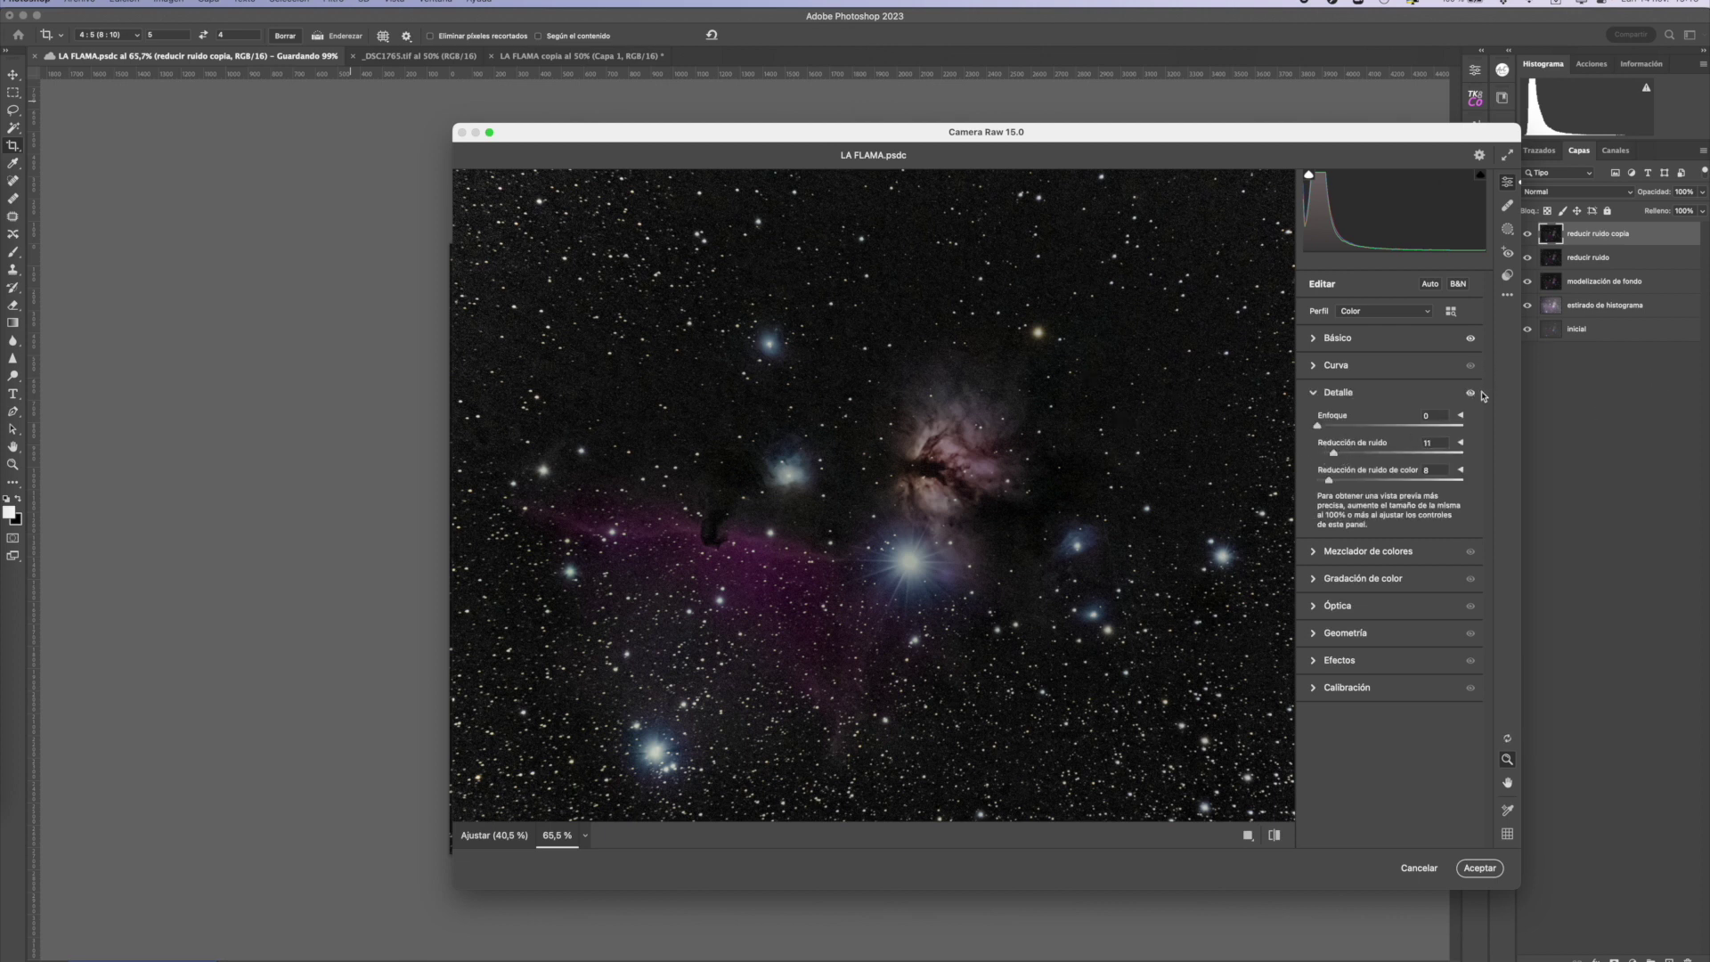
left_click(1347, 338)
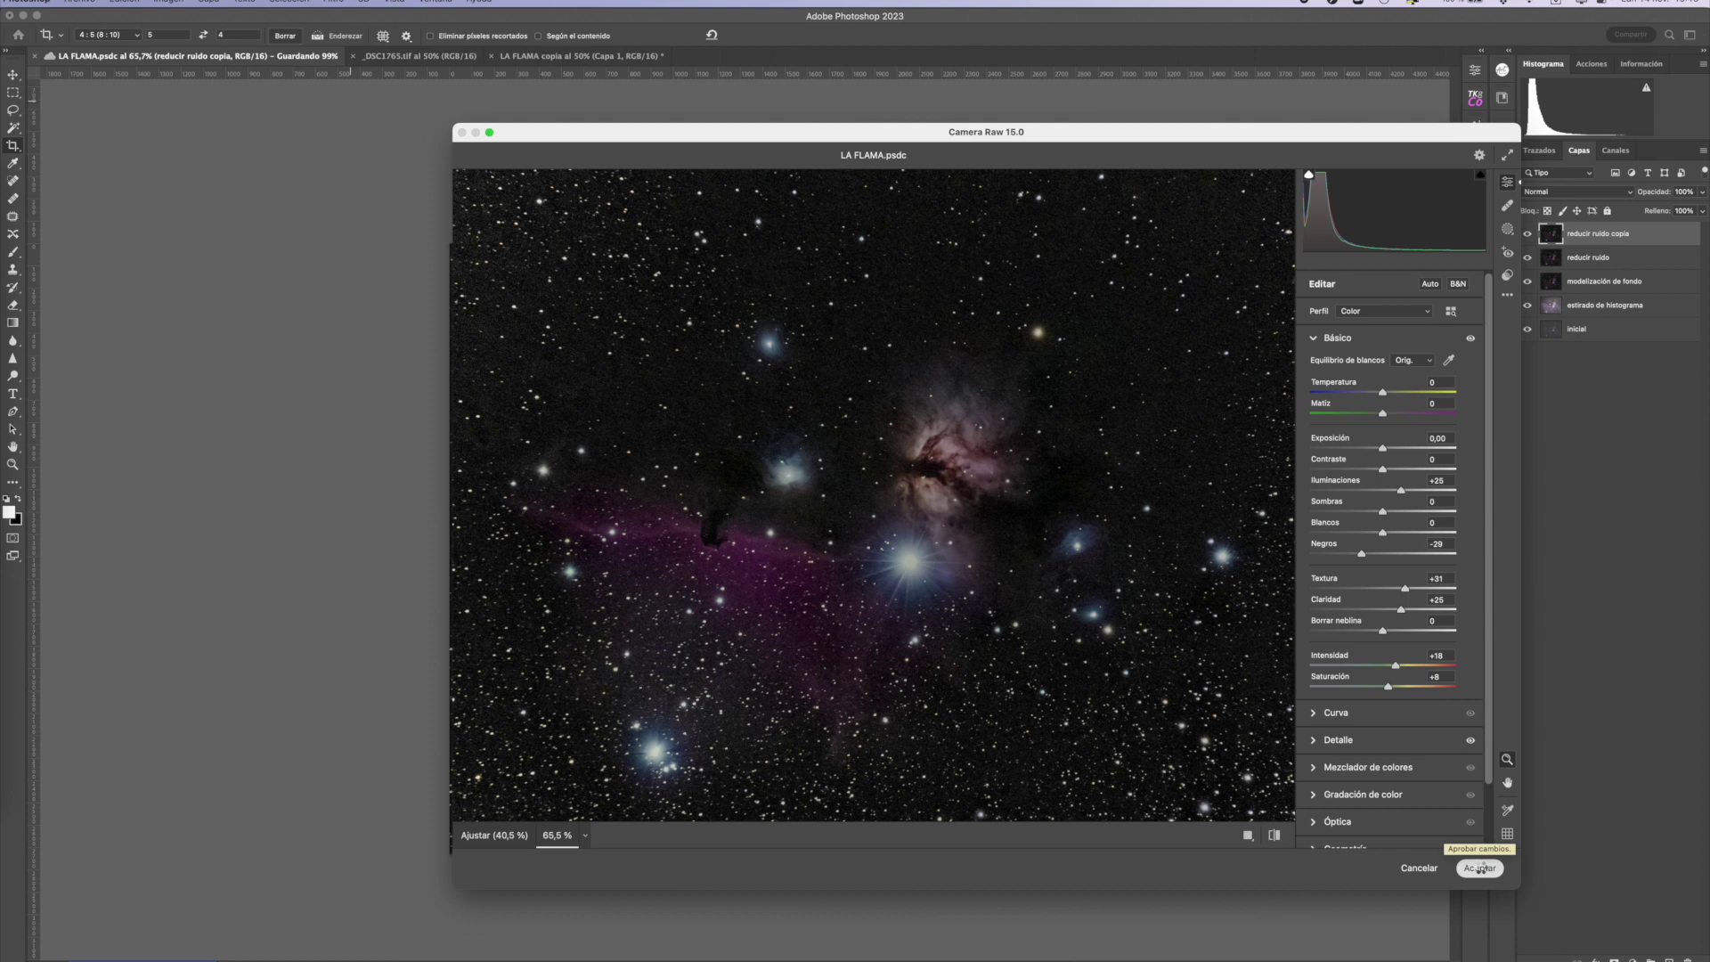
left_click(1479, 869)
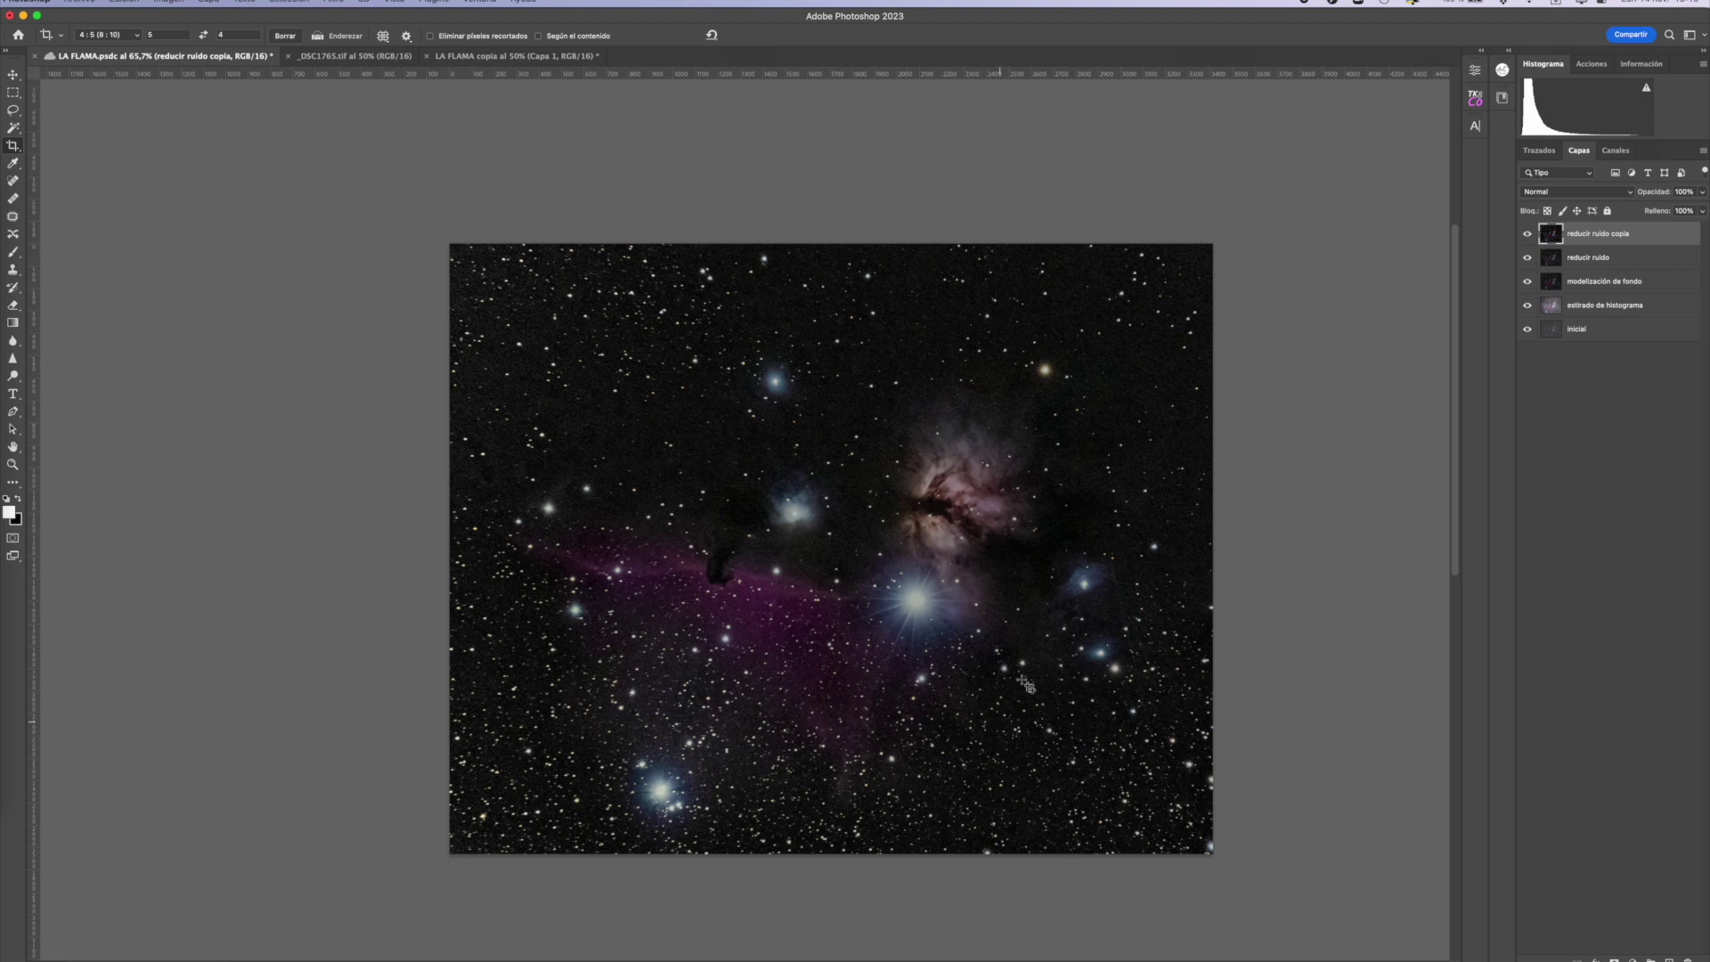
- Rename the top layer 'contraste y saturacion'
left_click(1526, 234)
double_click(1591, 234)
type("fl")
type("te")
key("Return")
double_click(1582, 233)
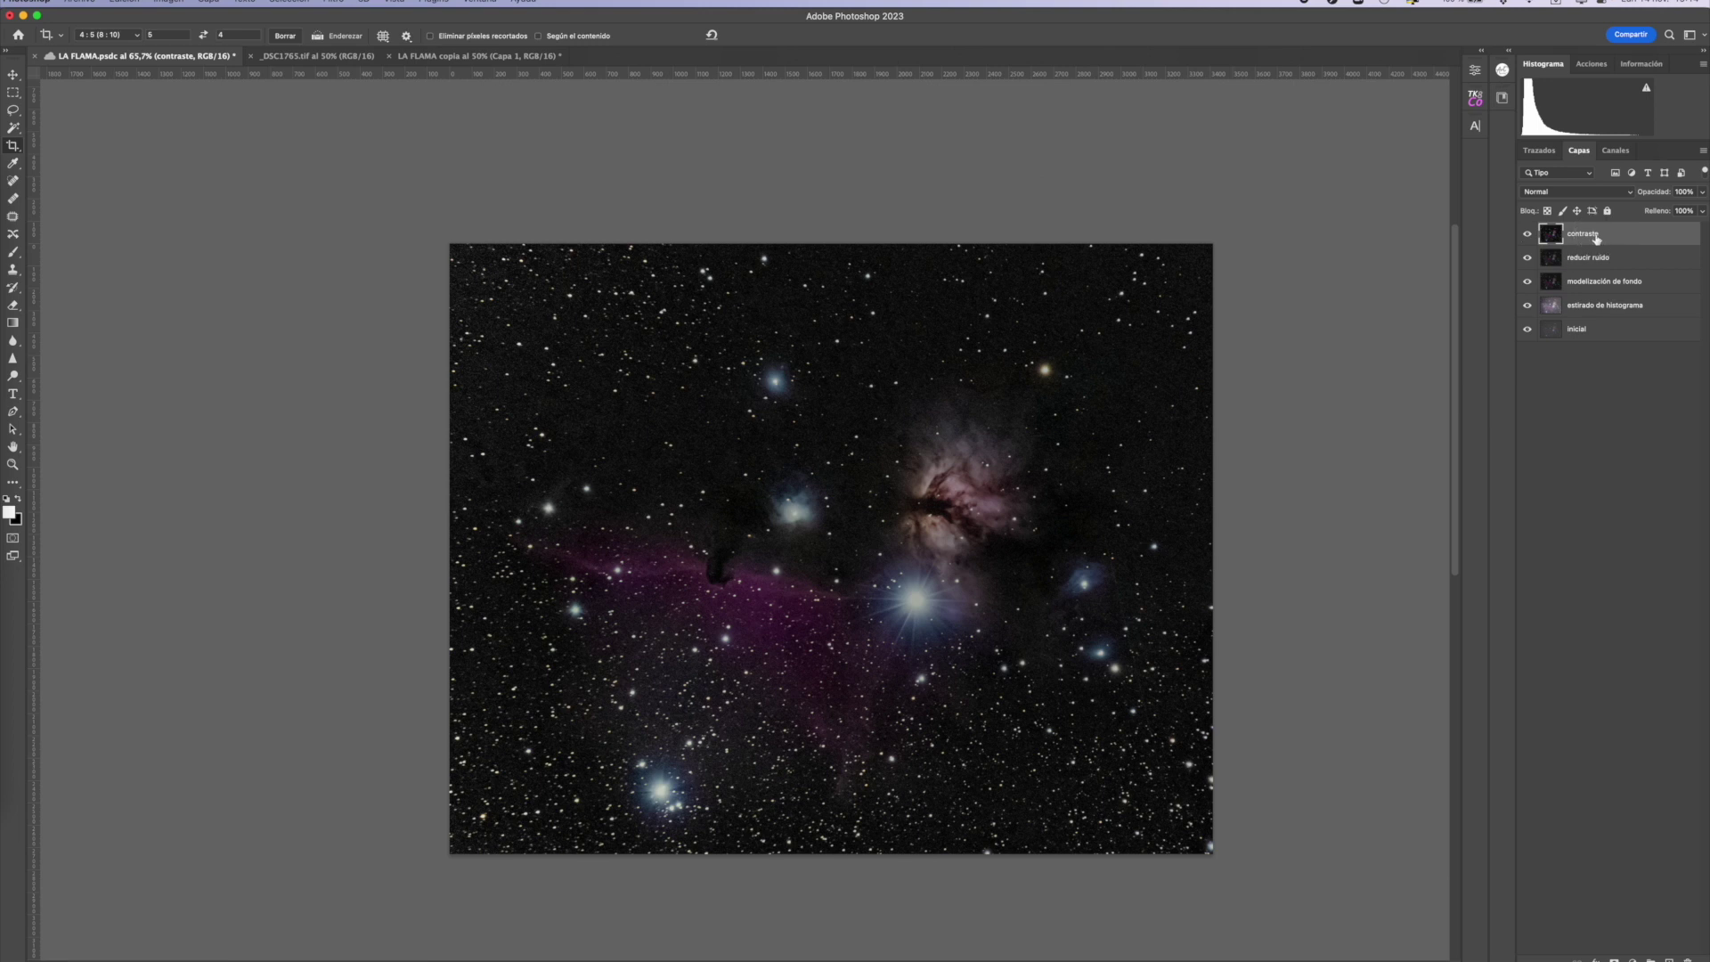
type("y")
type("on")
key("Return")
- Duplicate that layer and name the copy 'reducir estrellas'
key("ctrl+j")
double_click(1607, 233)
type("reducir estrellas")
key("Return")
left_click(290, 2)
- Select the stars with Gama de colores on Iluminaciones, Tolerancia 9% and Rango 161
left_click(306, 134)
left_click(1305, 372)
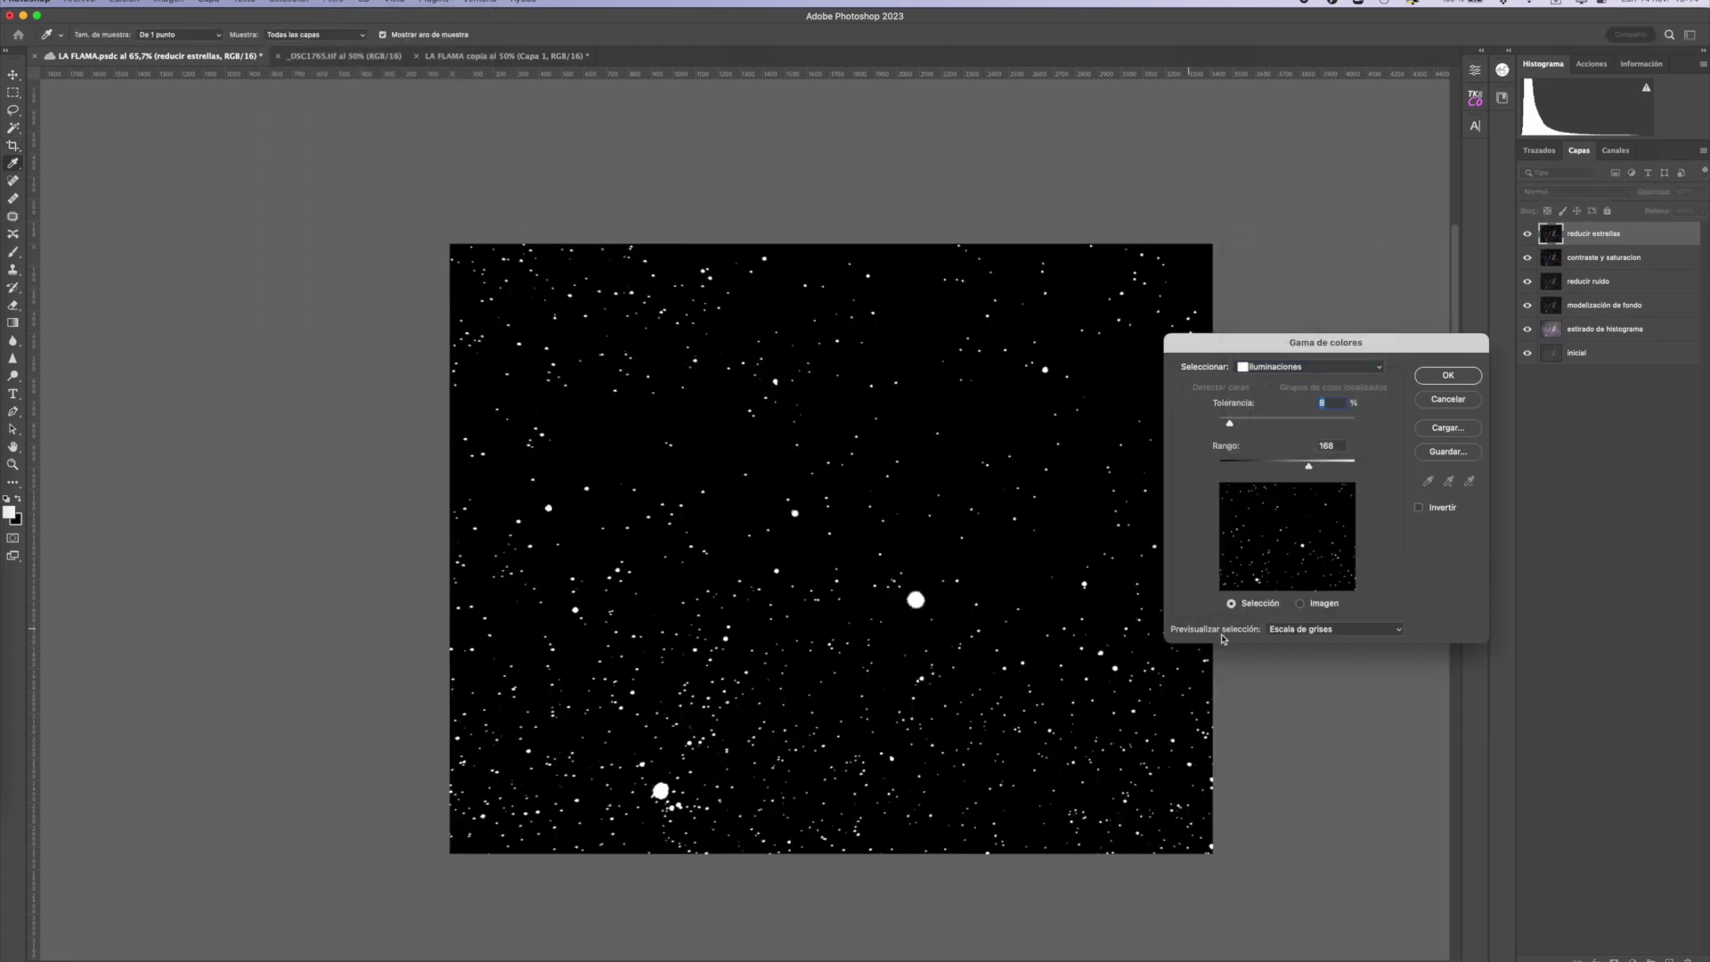
left_click(1337, 639)
left_click(1336, 635)
left_click_drag(1229, 425, 1251, 425)
left_click_drag(1250, 426, 1232, 429)
left_click_drag(1315, 470, 1306, 473)
left_click(1449, 376)
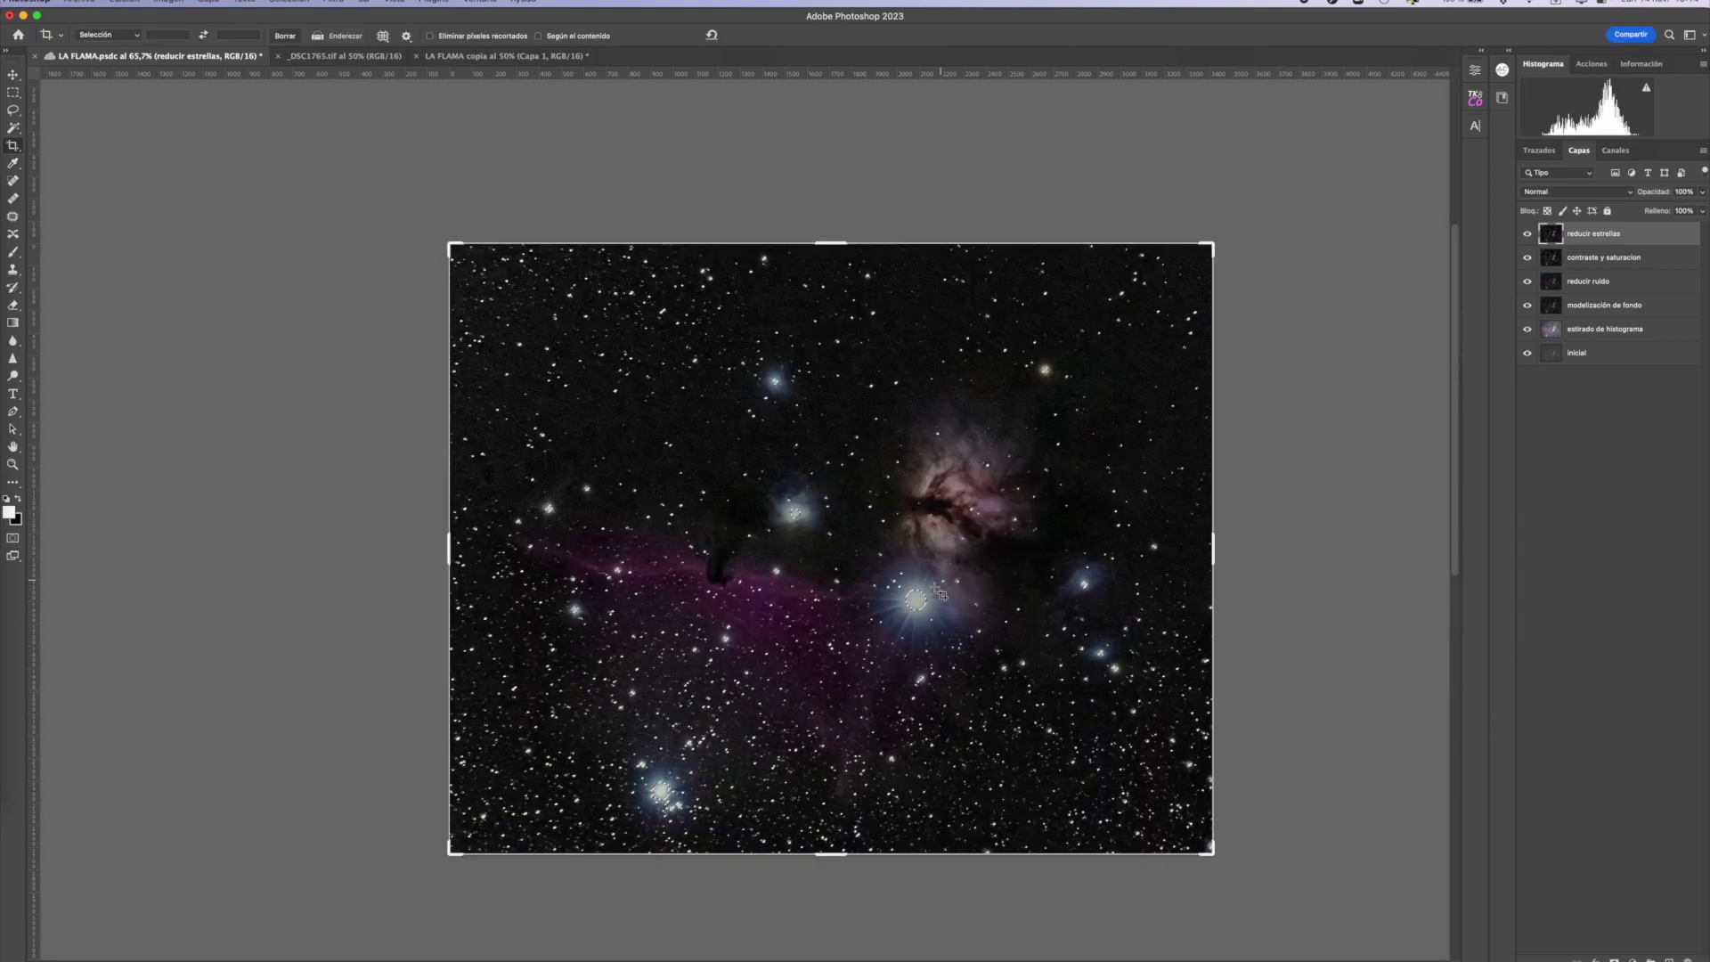
- Expand the star selection by 2 píxeles via Modificar > Expandir, zooming in to check
key("v")
scroll(766, 428, "up", 5)
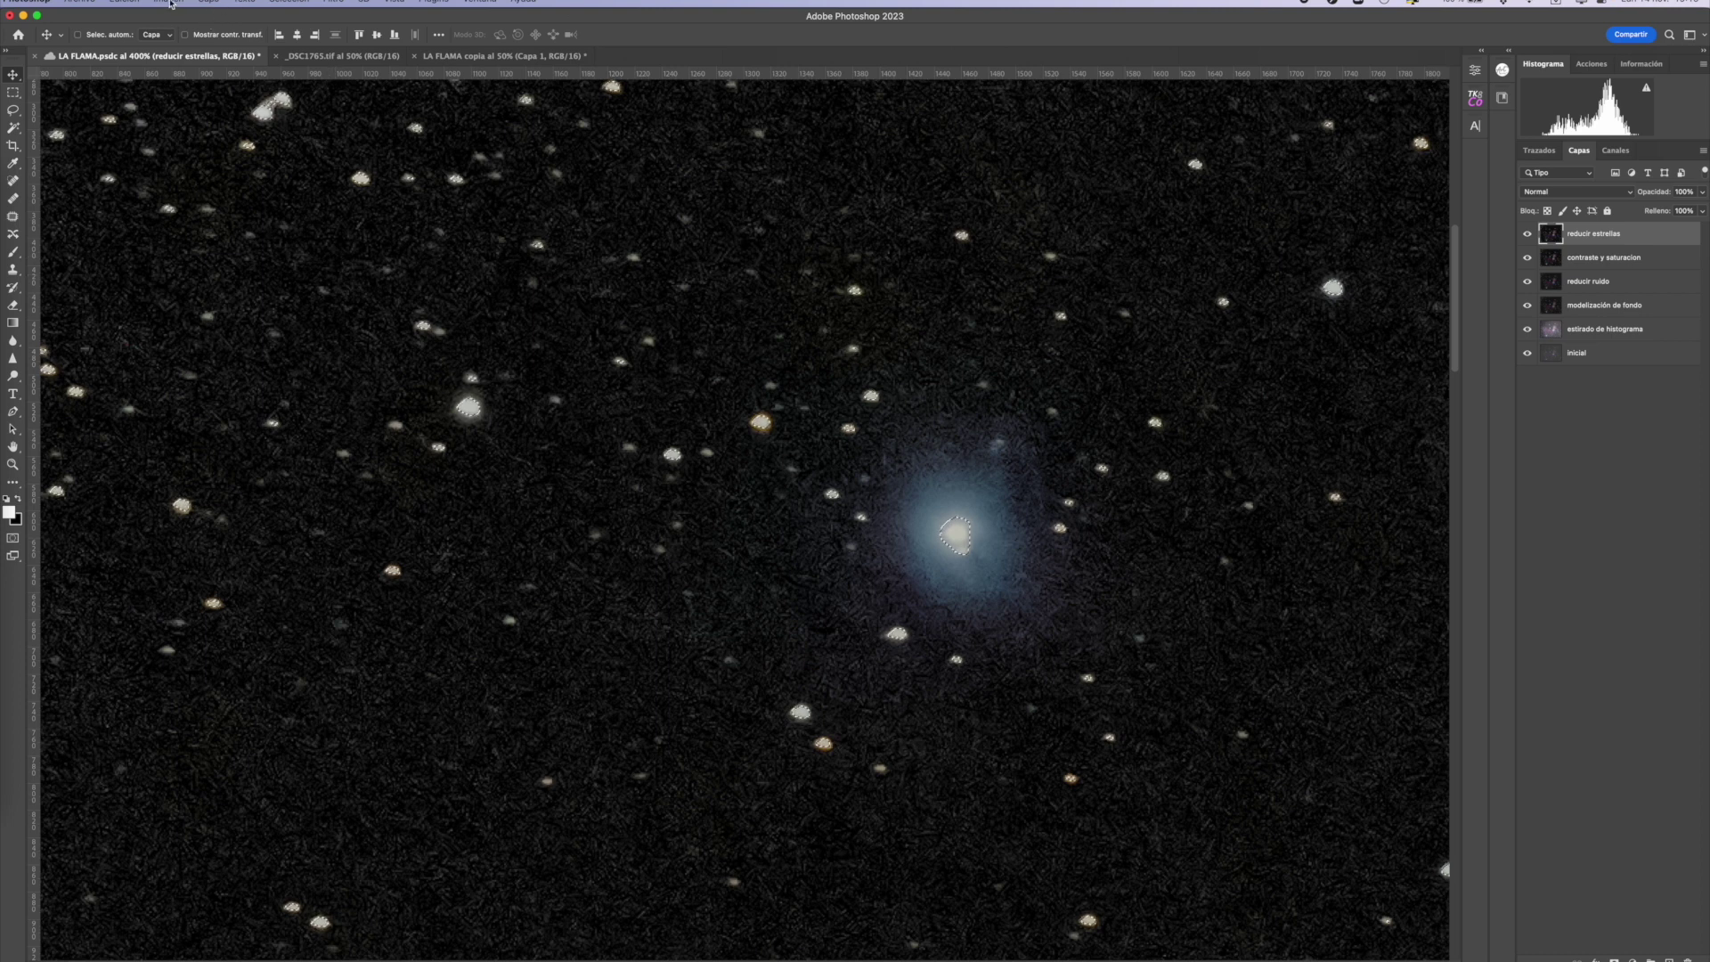
left_click(288, 2)
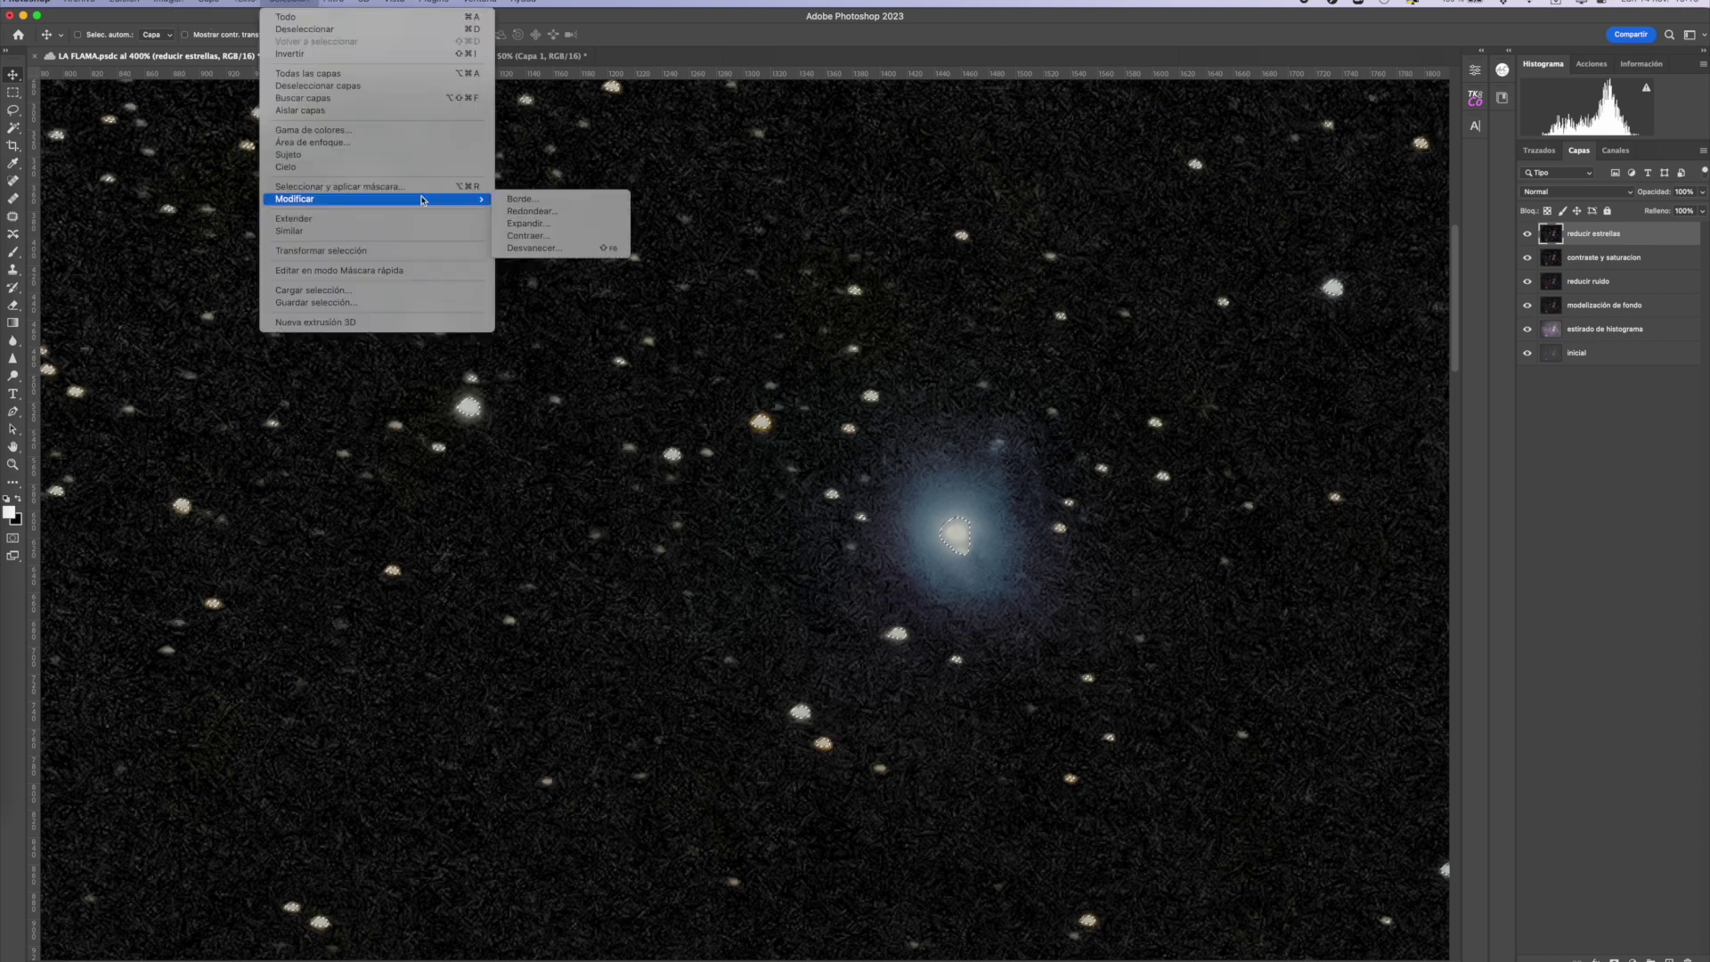
left_click(531, 226)
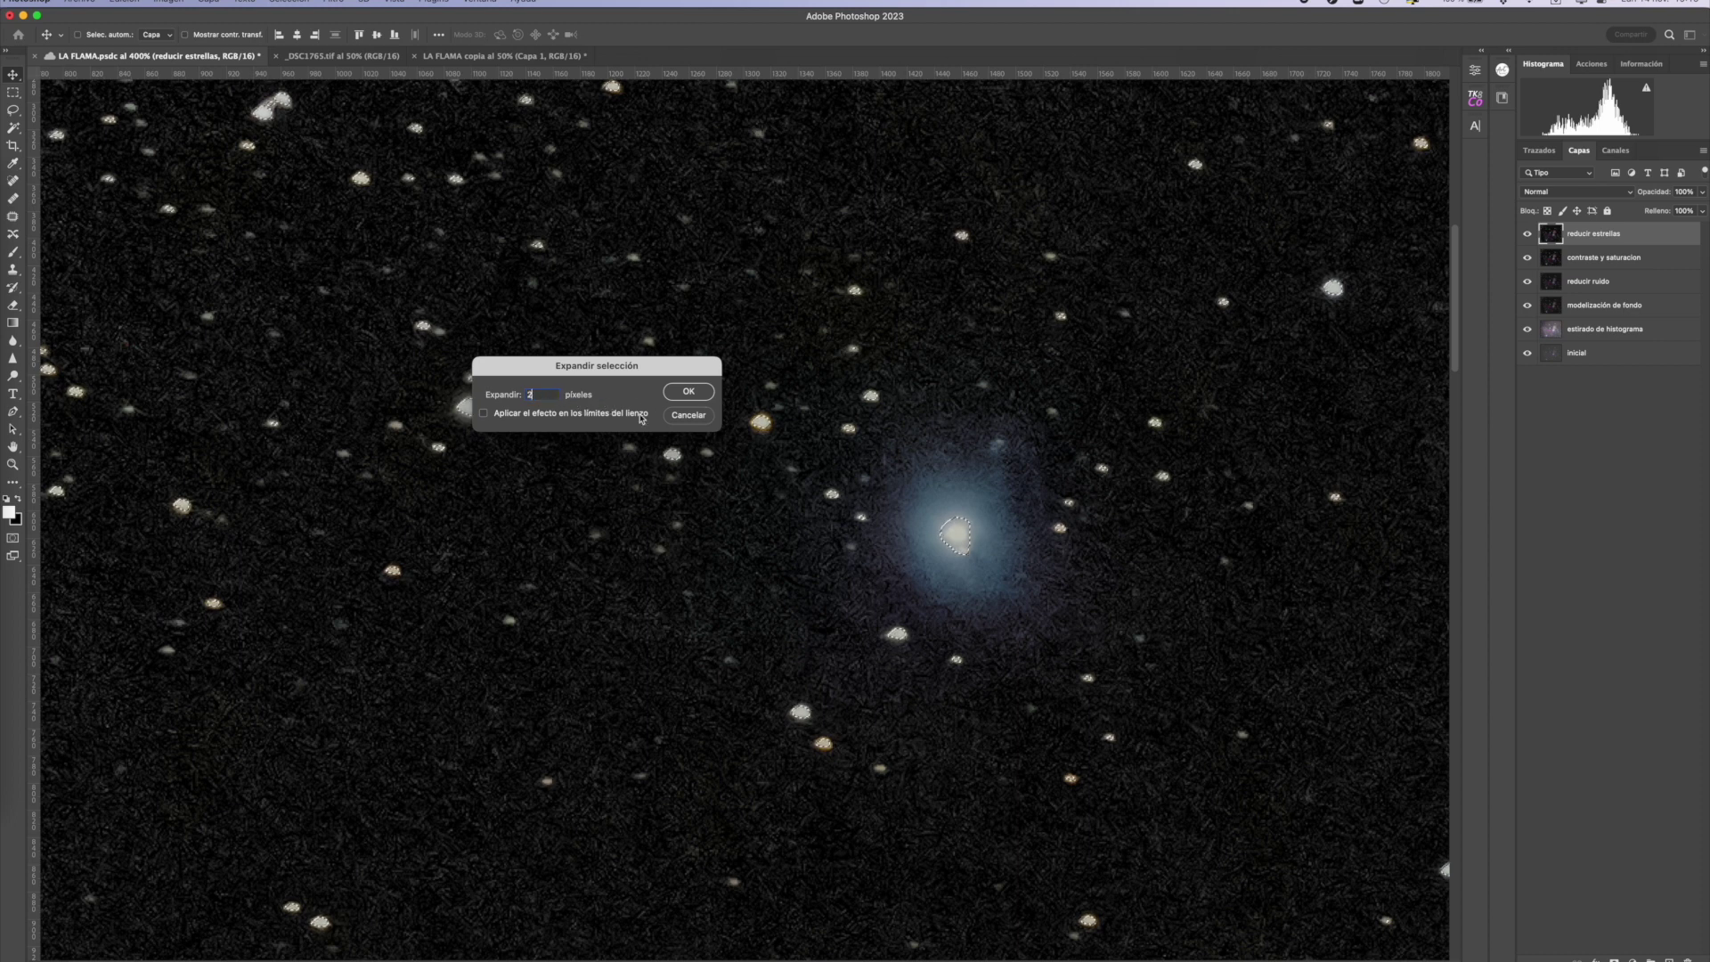
left_click(687, 393)
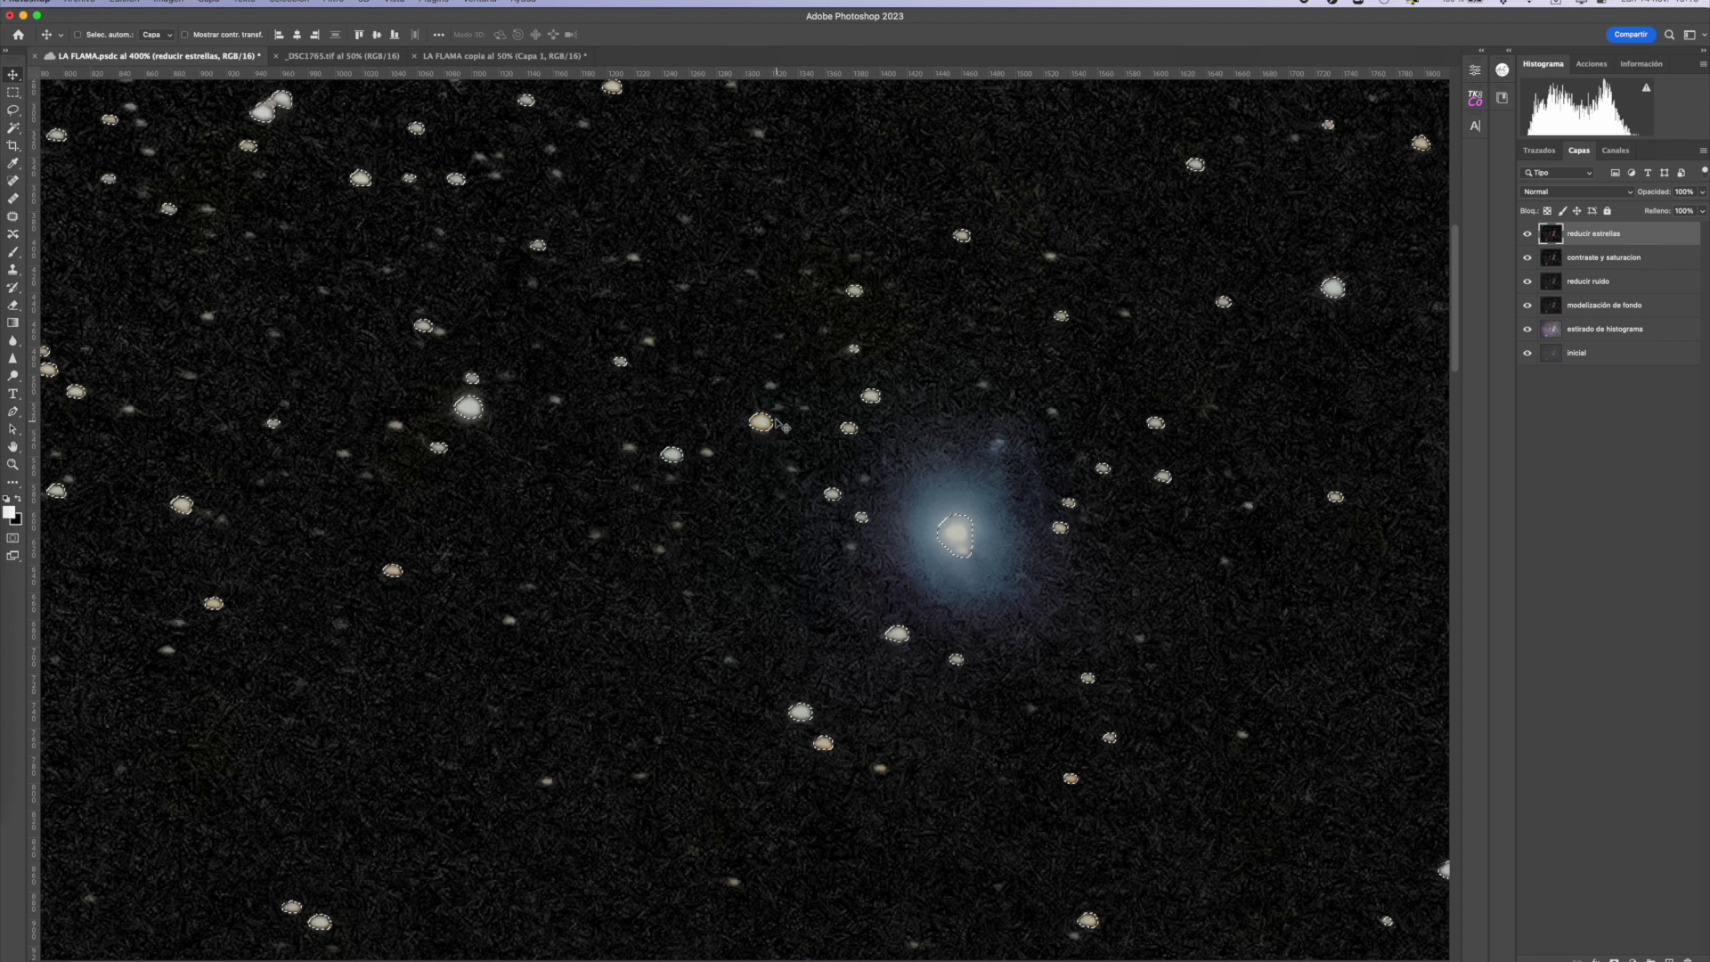
scroll(770, 428, "down", 5)
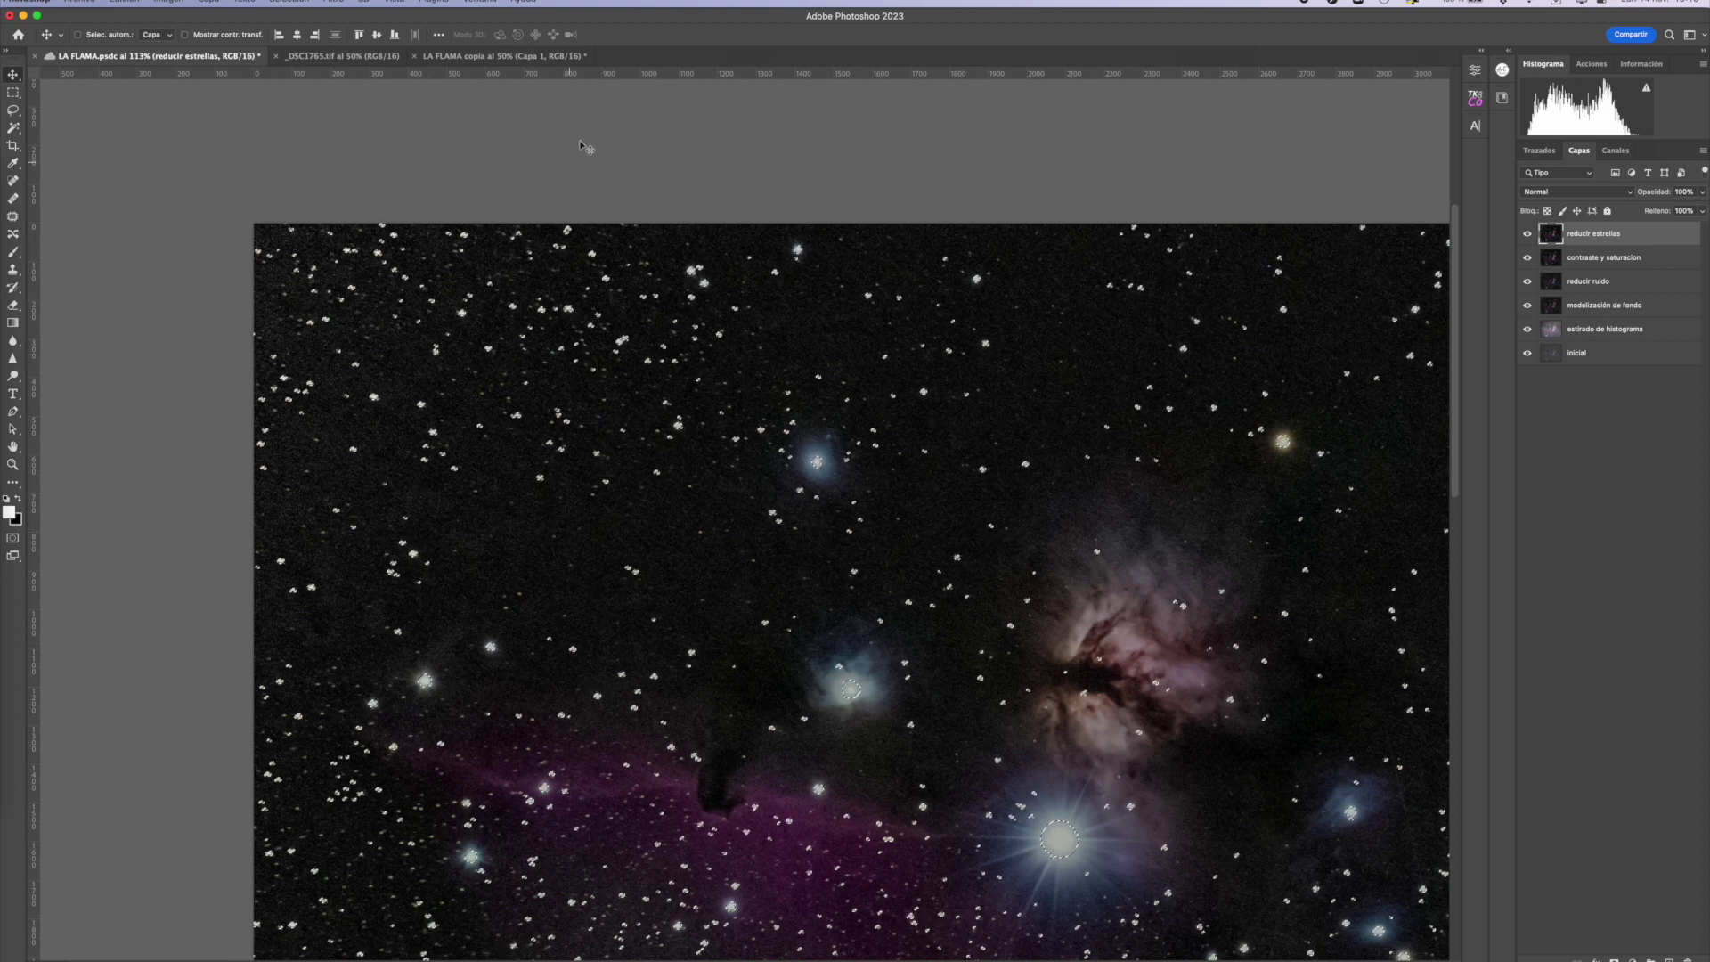
- Open the Mínimo filter and test radii from 2,3 to 39,3 pixels at different preview zooms
left_click(333, 3)
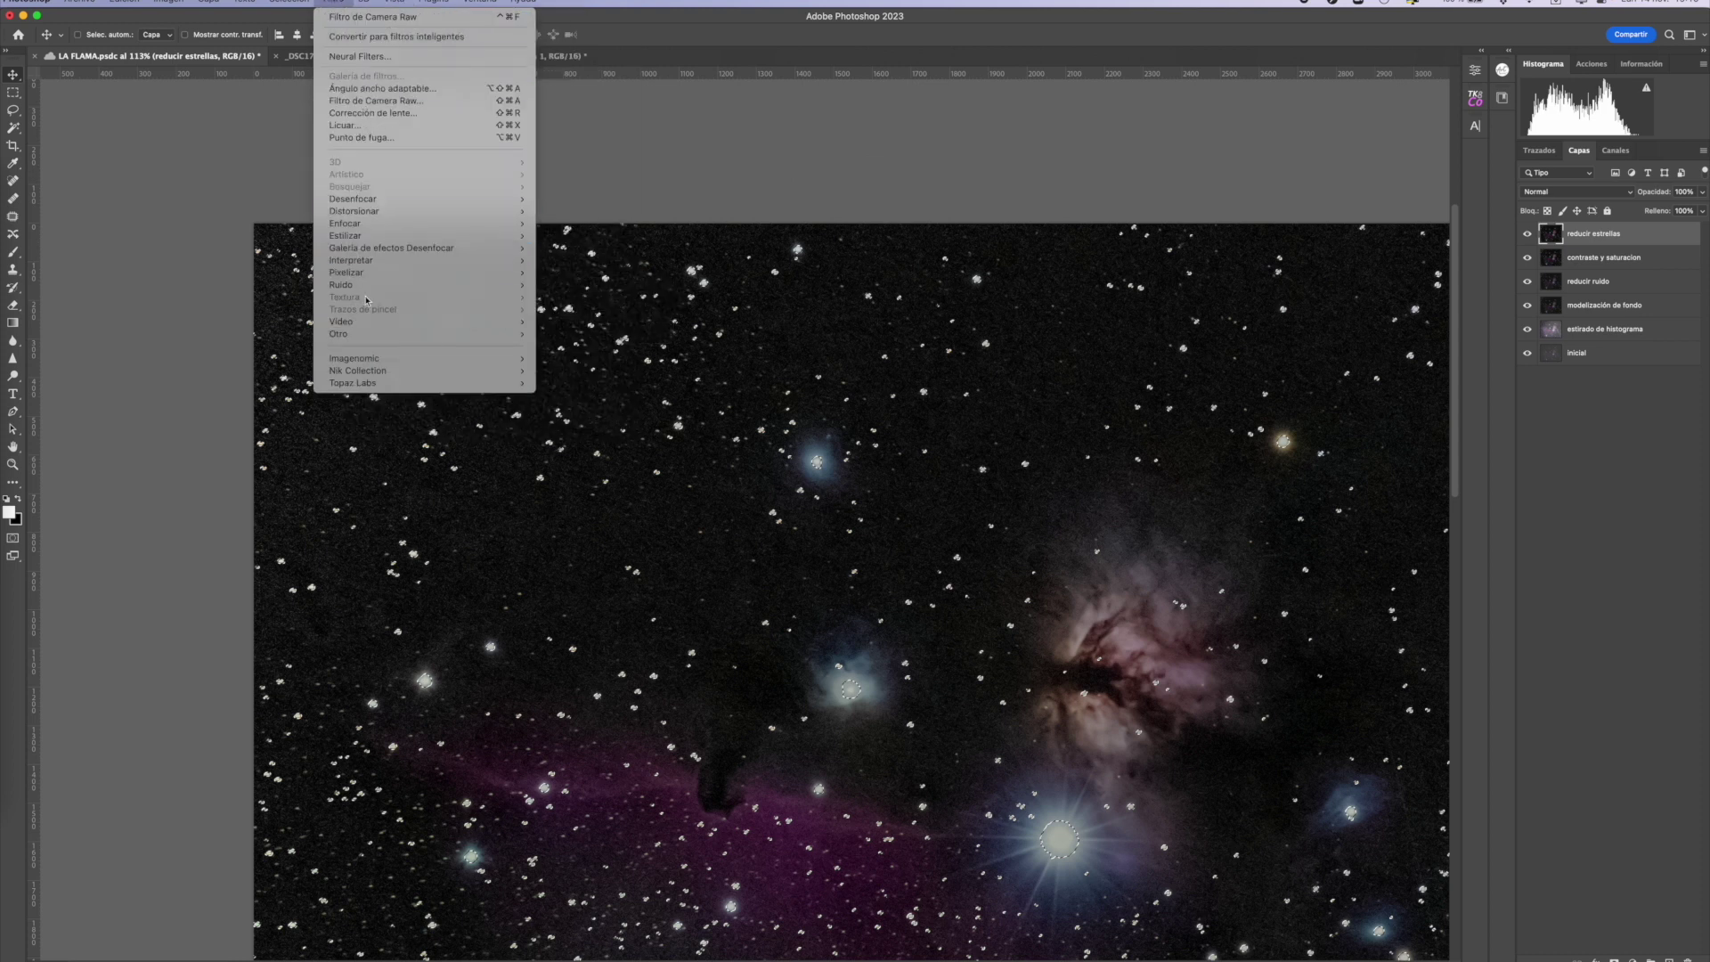
mouse_move(339, 333)
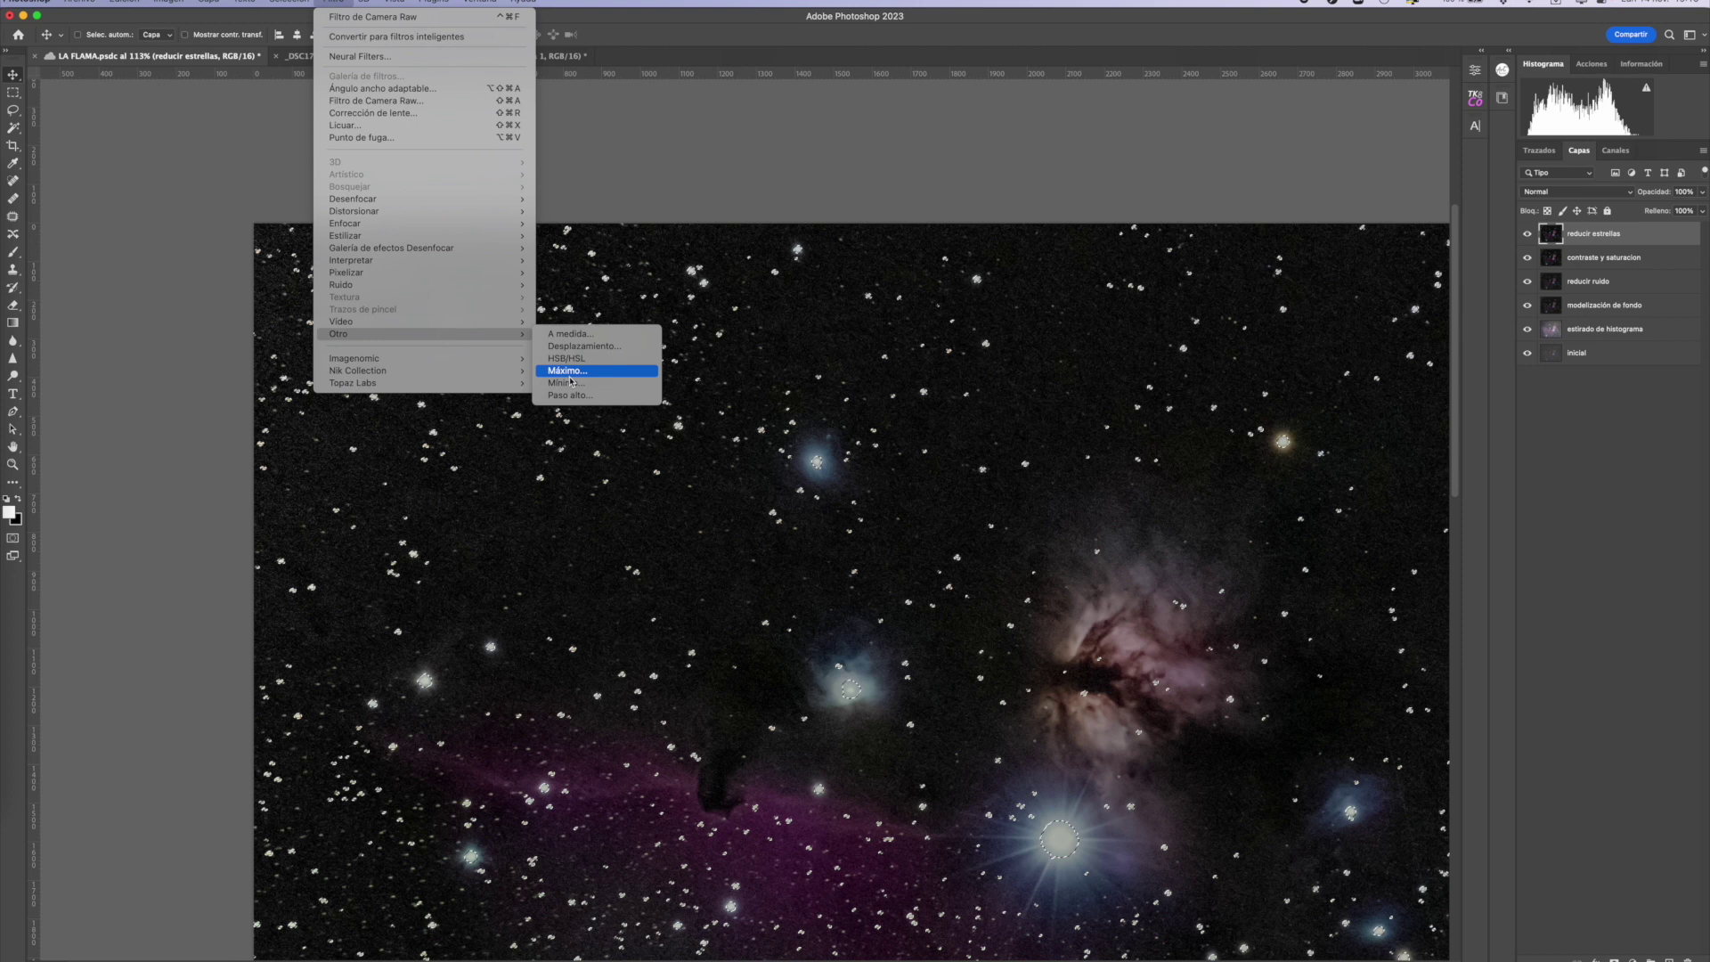
left_click(571, 372)
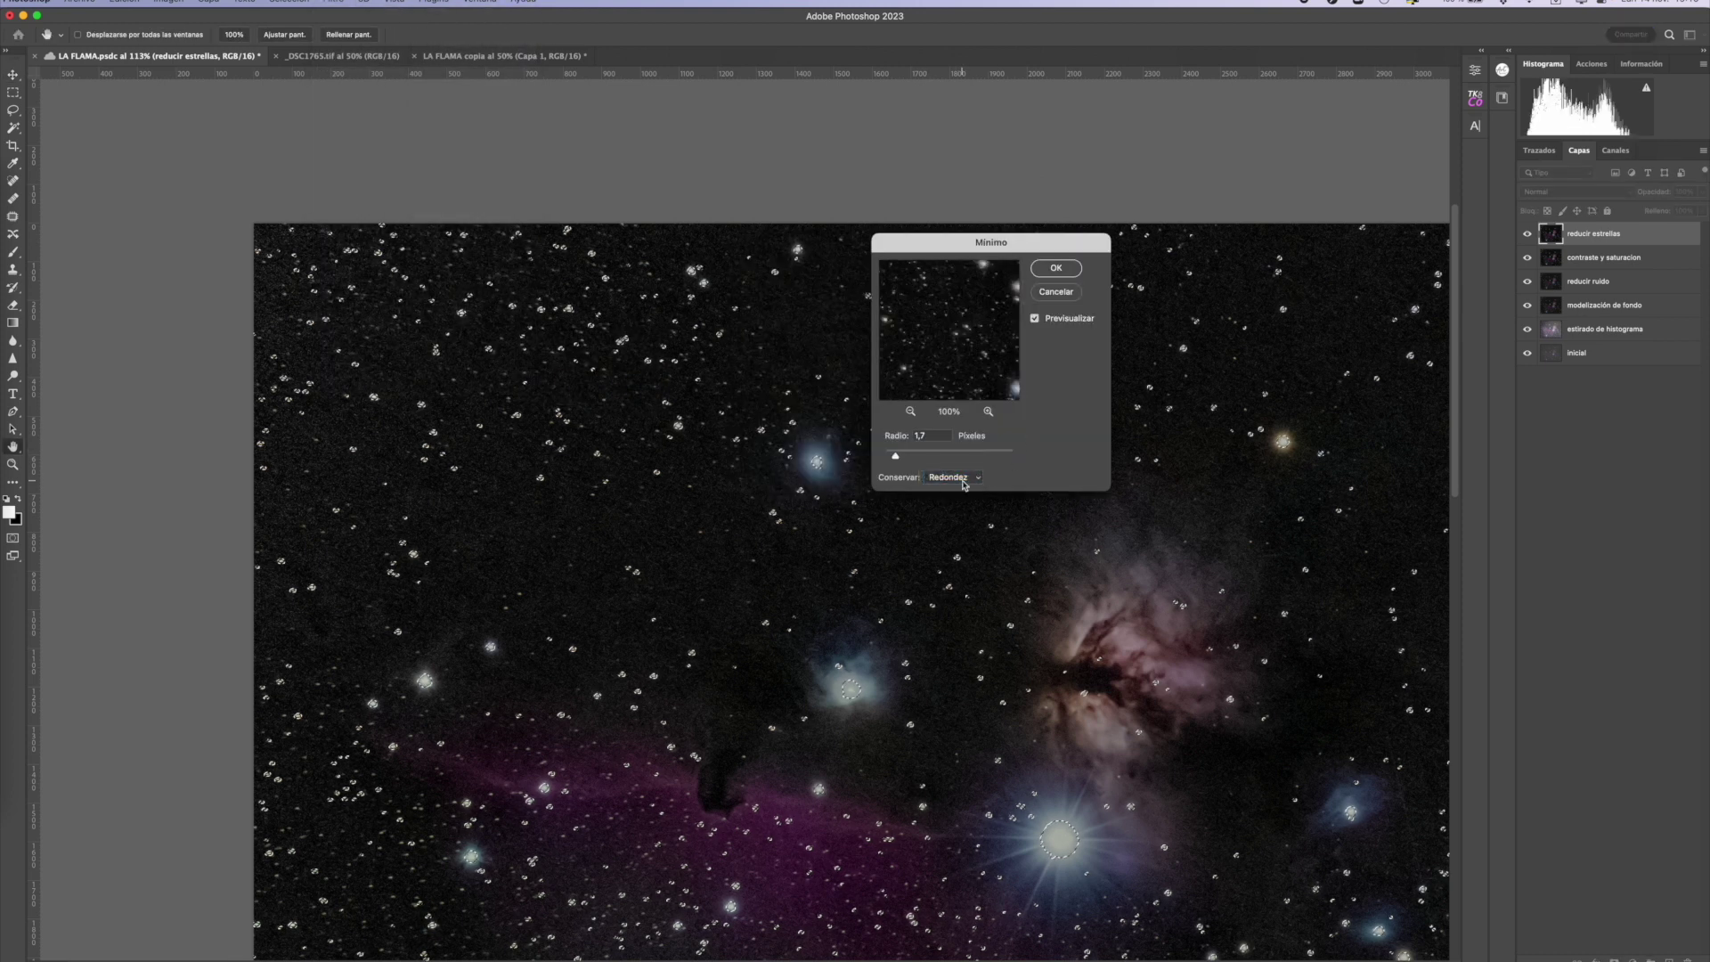
left_click_drag(990, 241, 1181, 221)
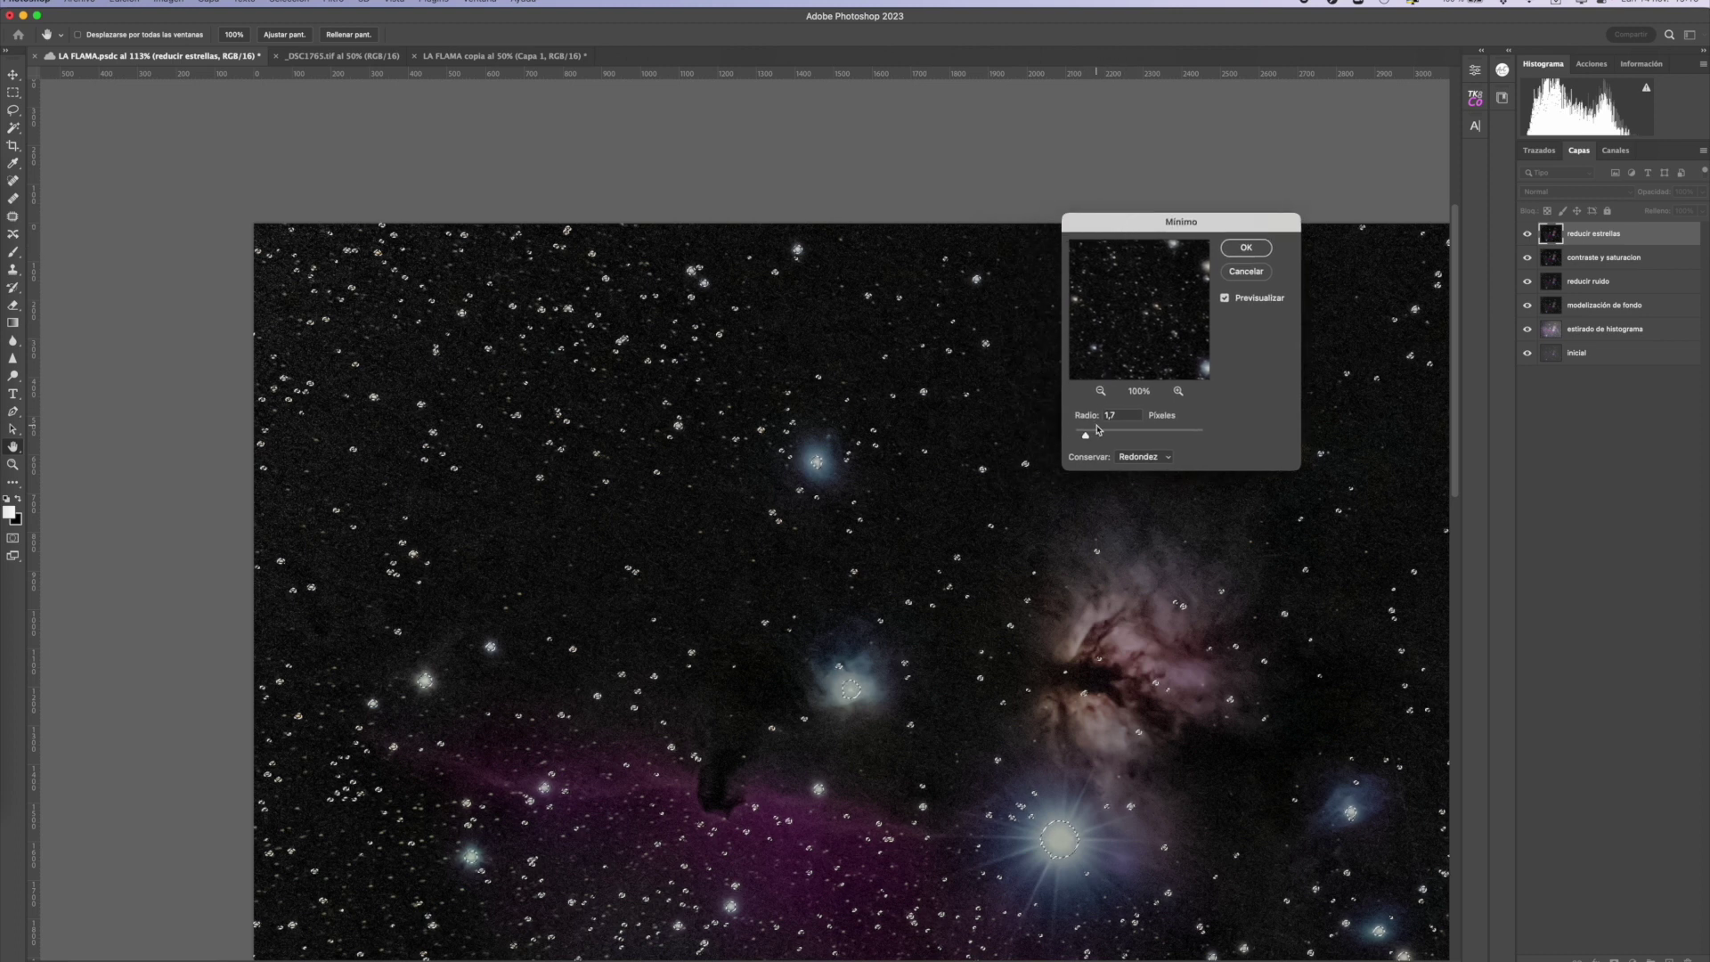
mouse_move(1085, 434)
left_mouse_down()
mouse_move(1101, 436)
mouse_move(1083, 435)
left_mouse_up()
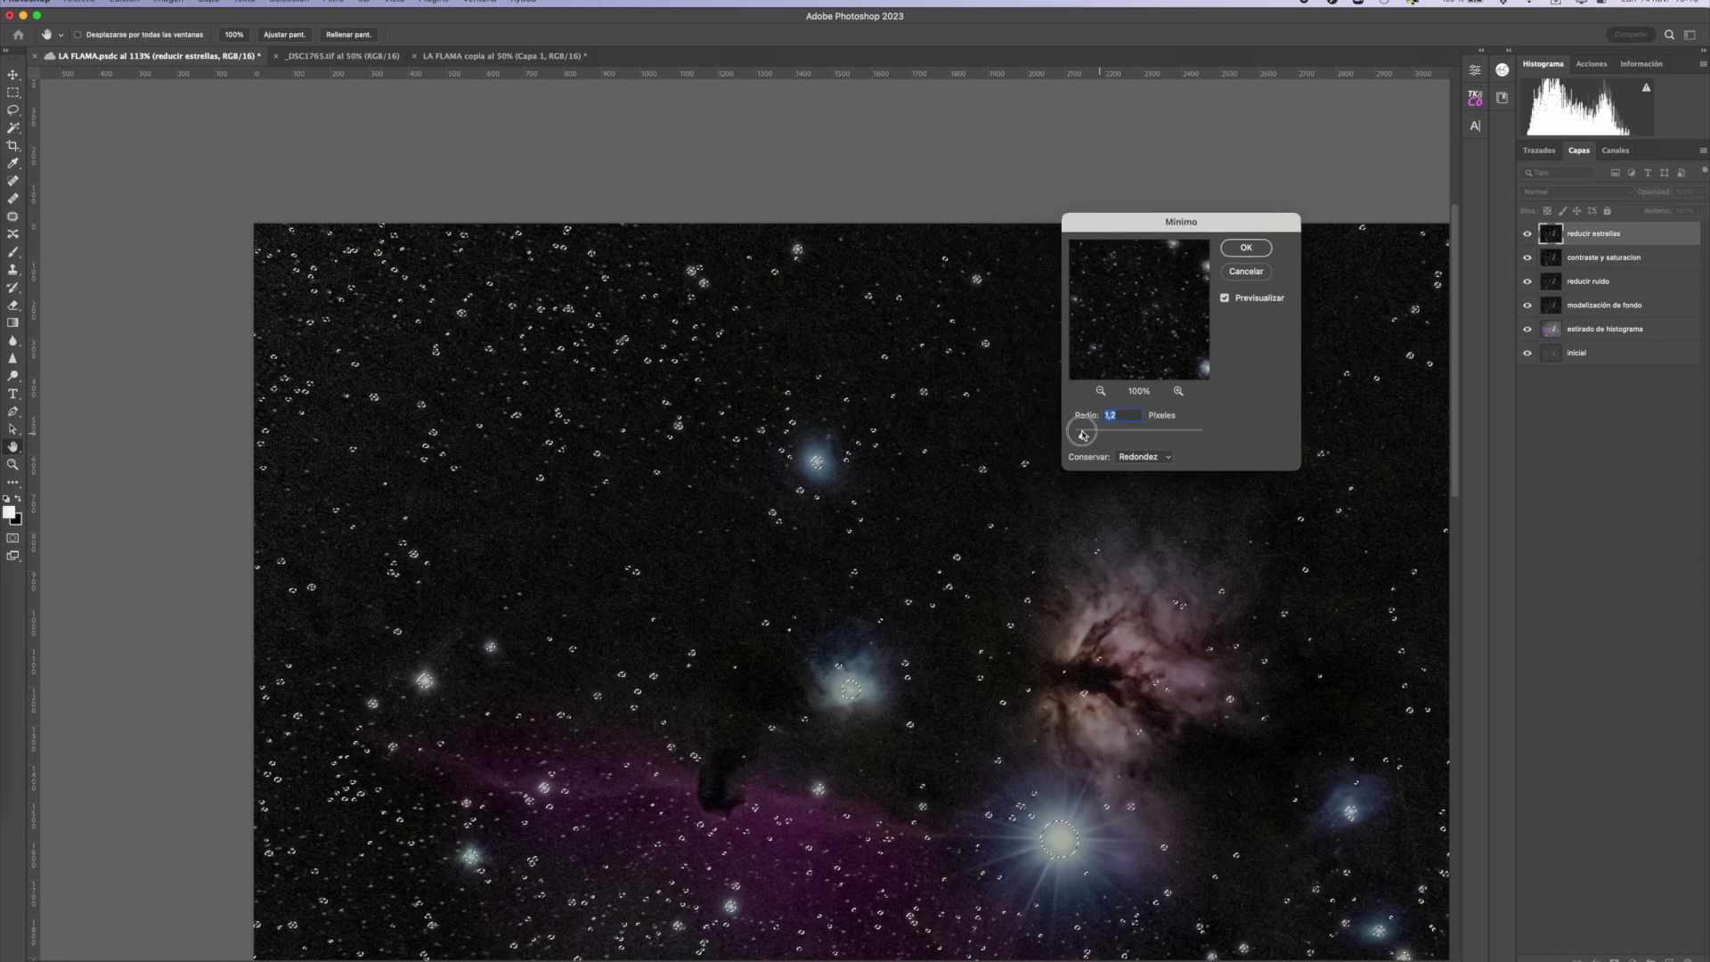
left_click_drag(1082, 435, 1131, 435)
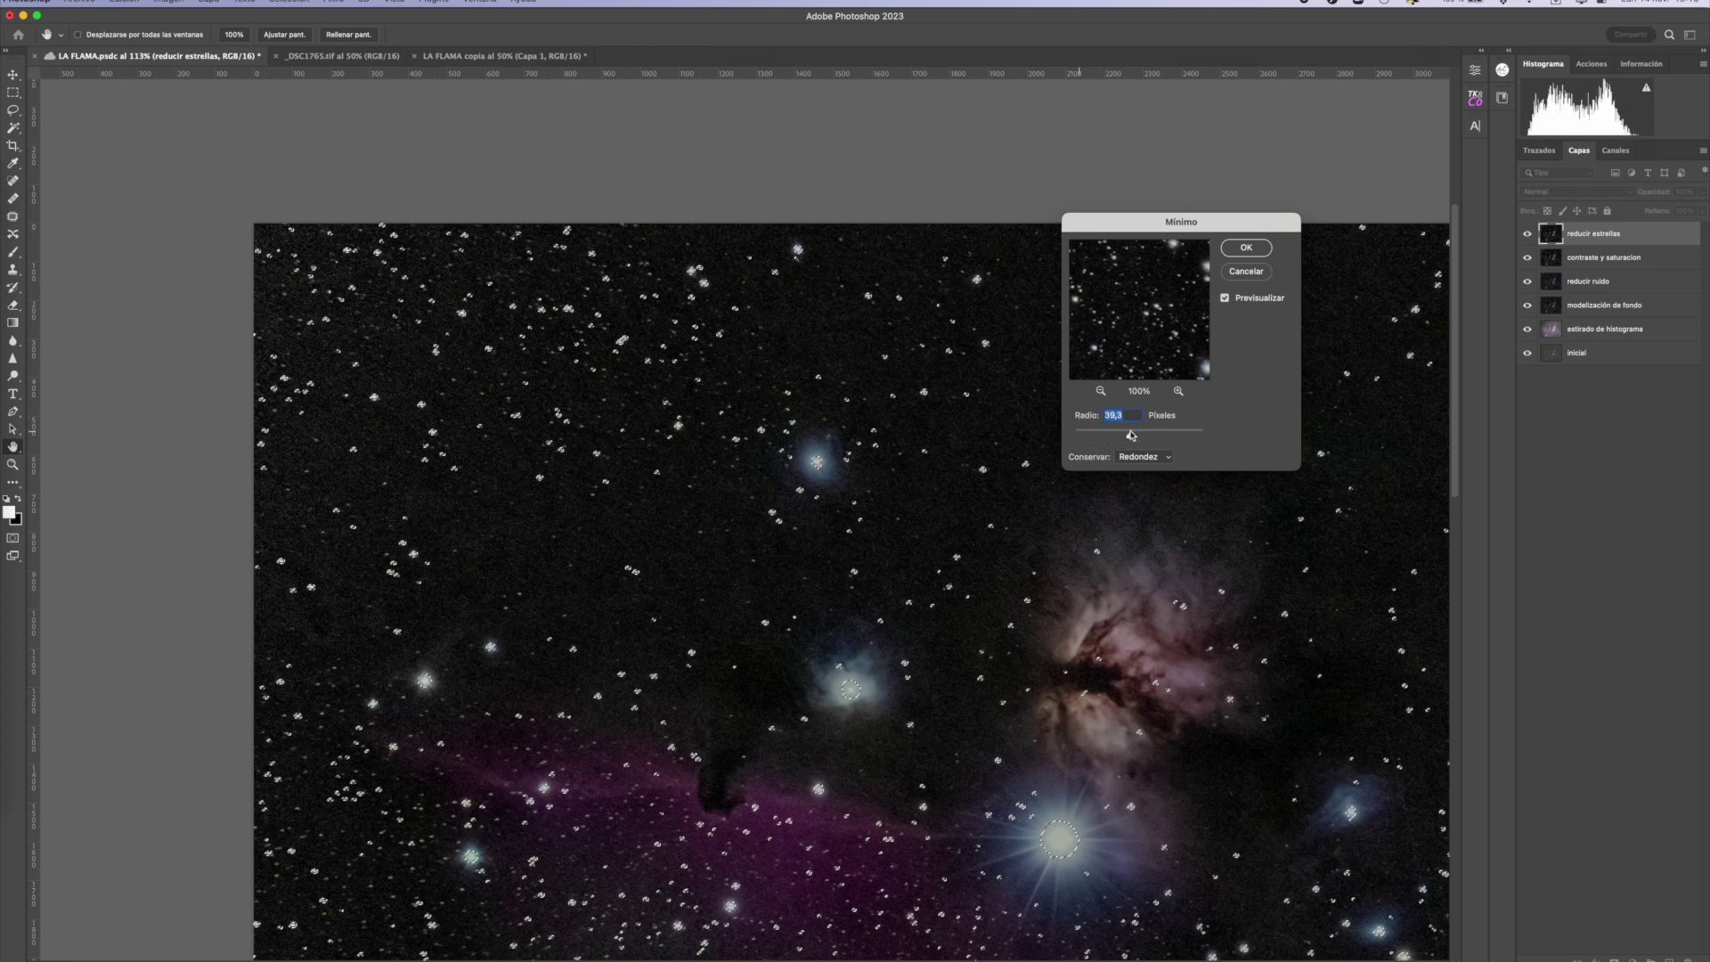
left_click_drag(1131, 434, 1089, 435)
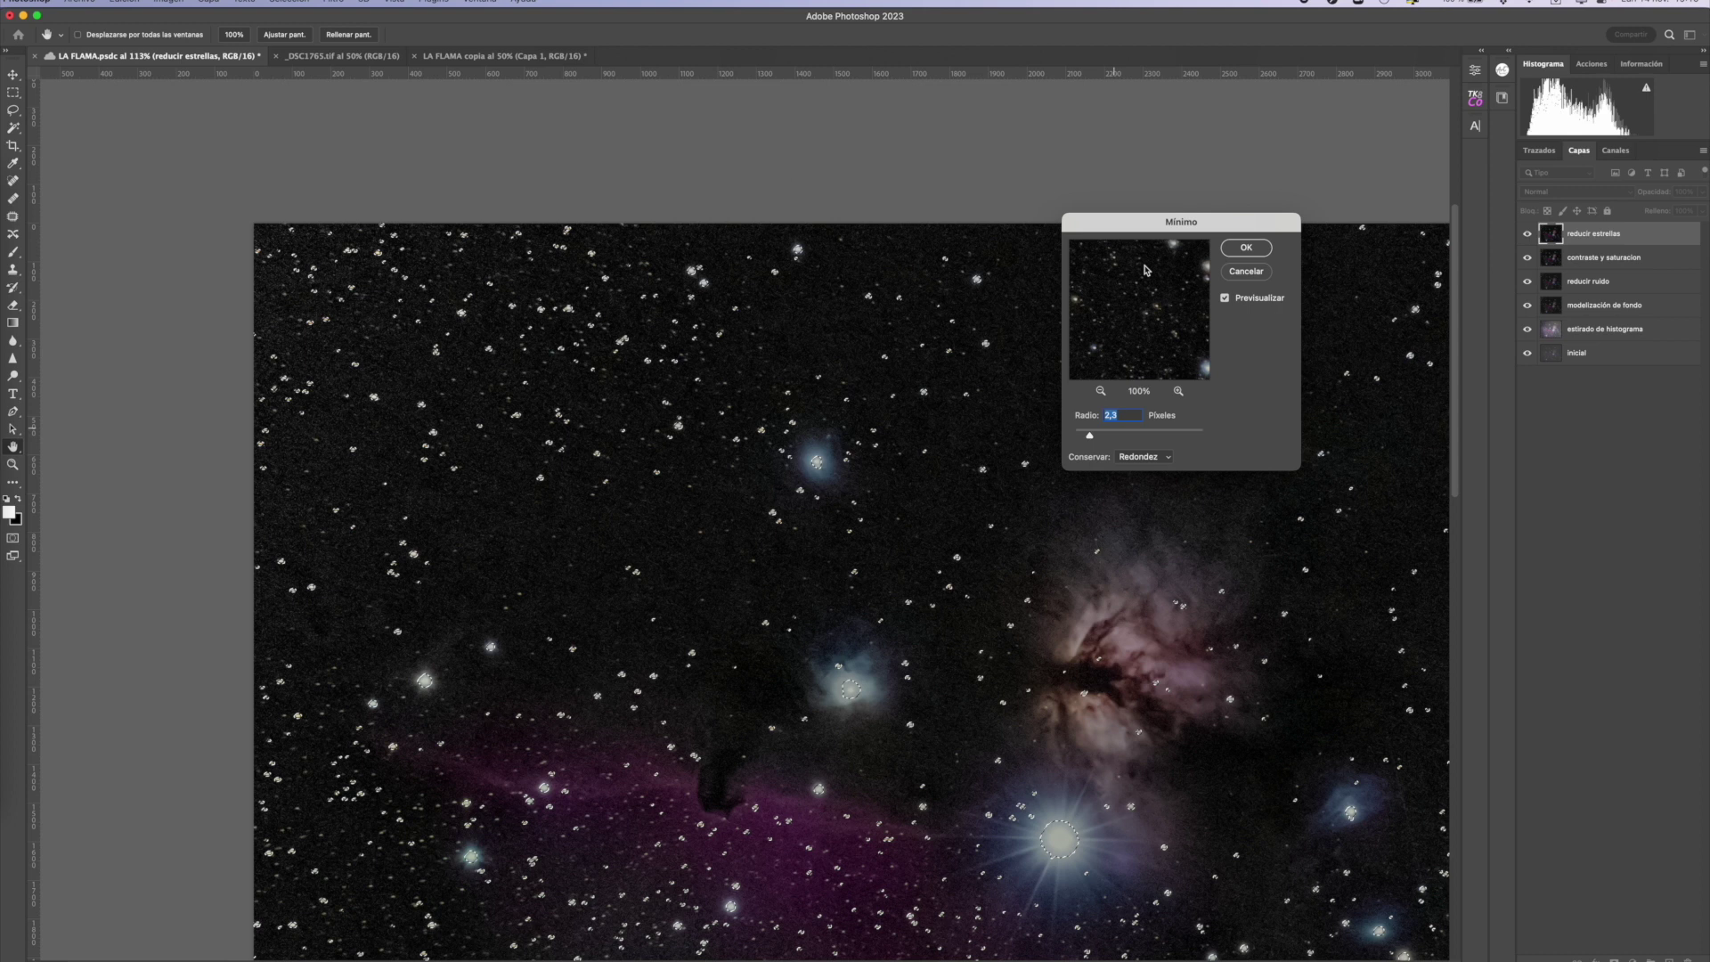
left_click(1100, 391)
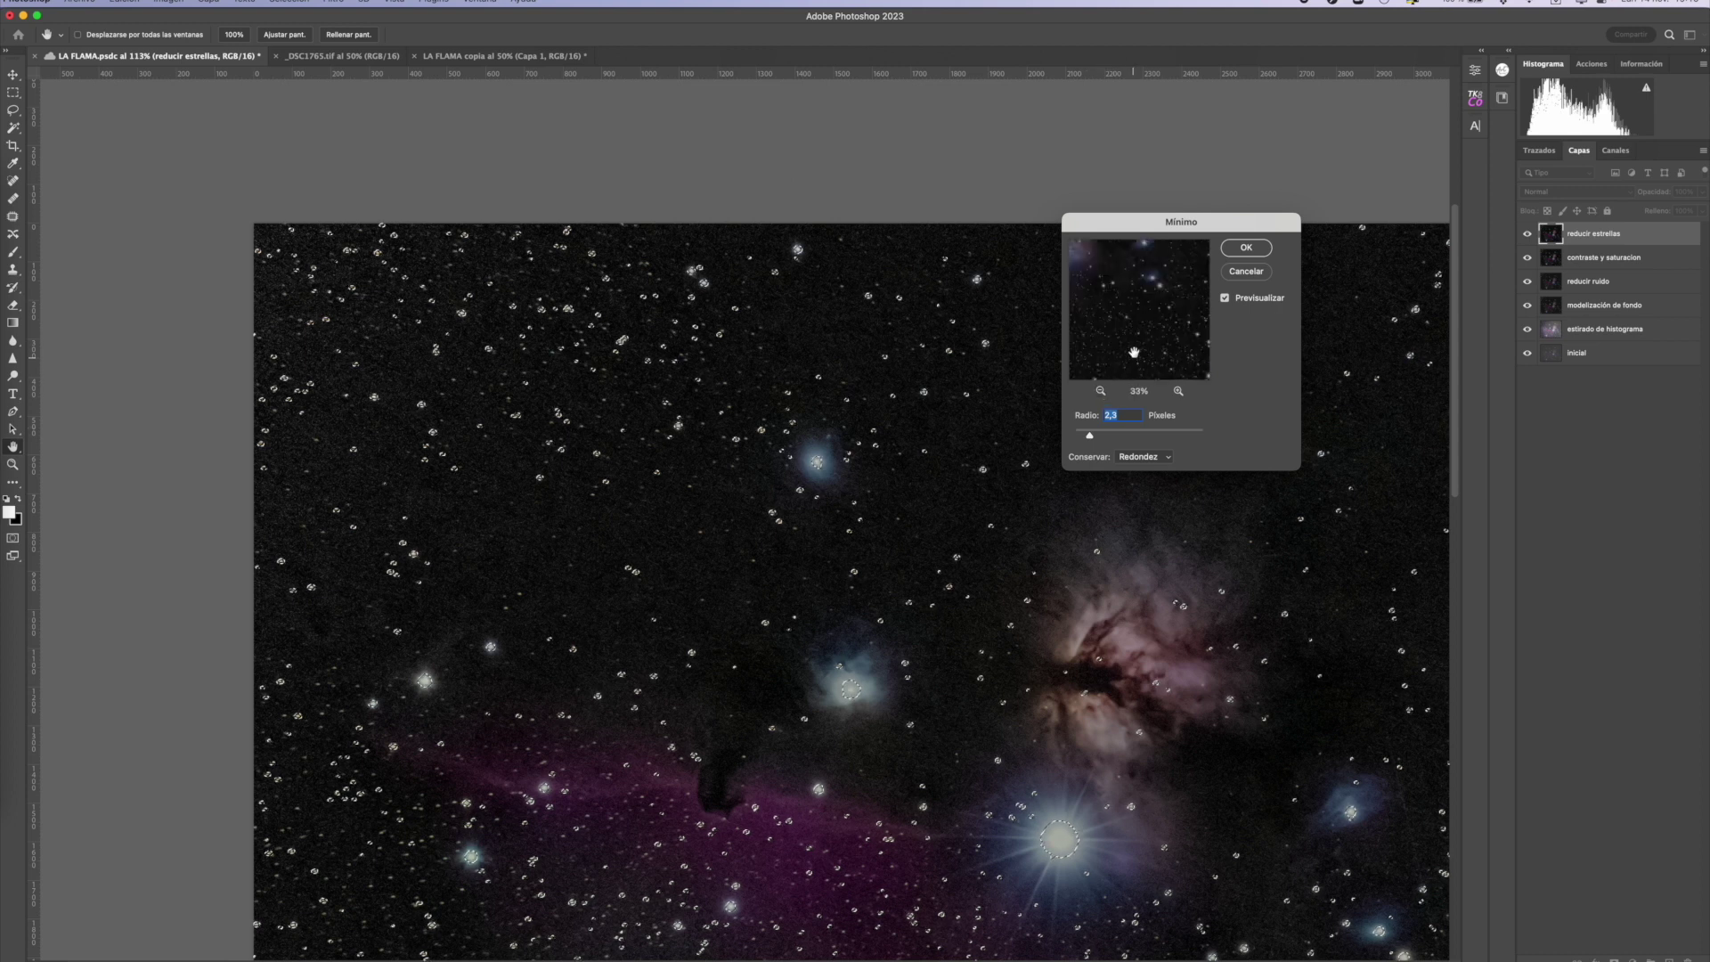
left_click(1101, 391)
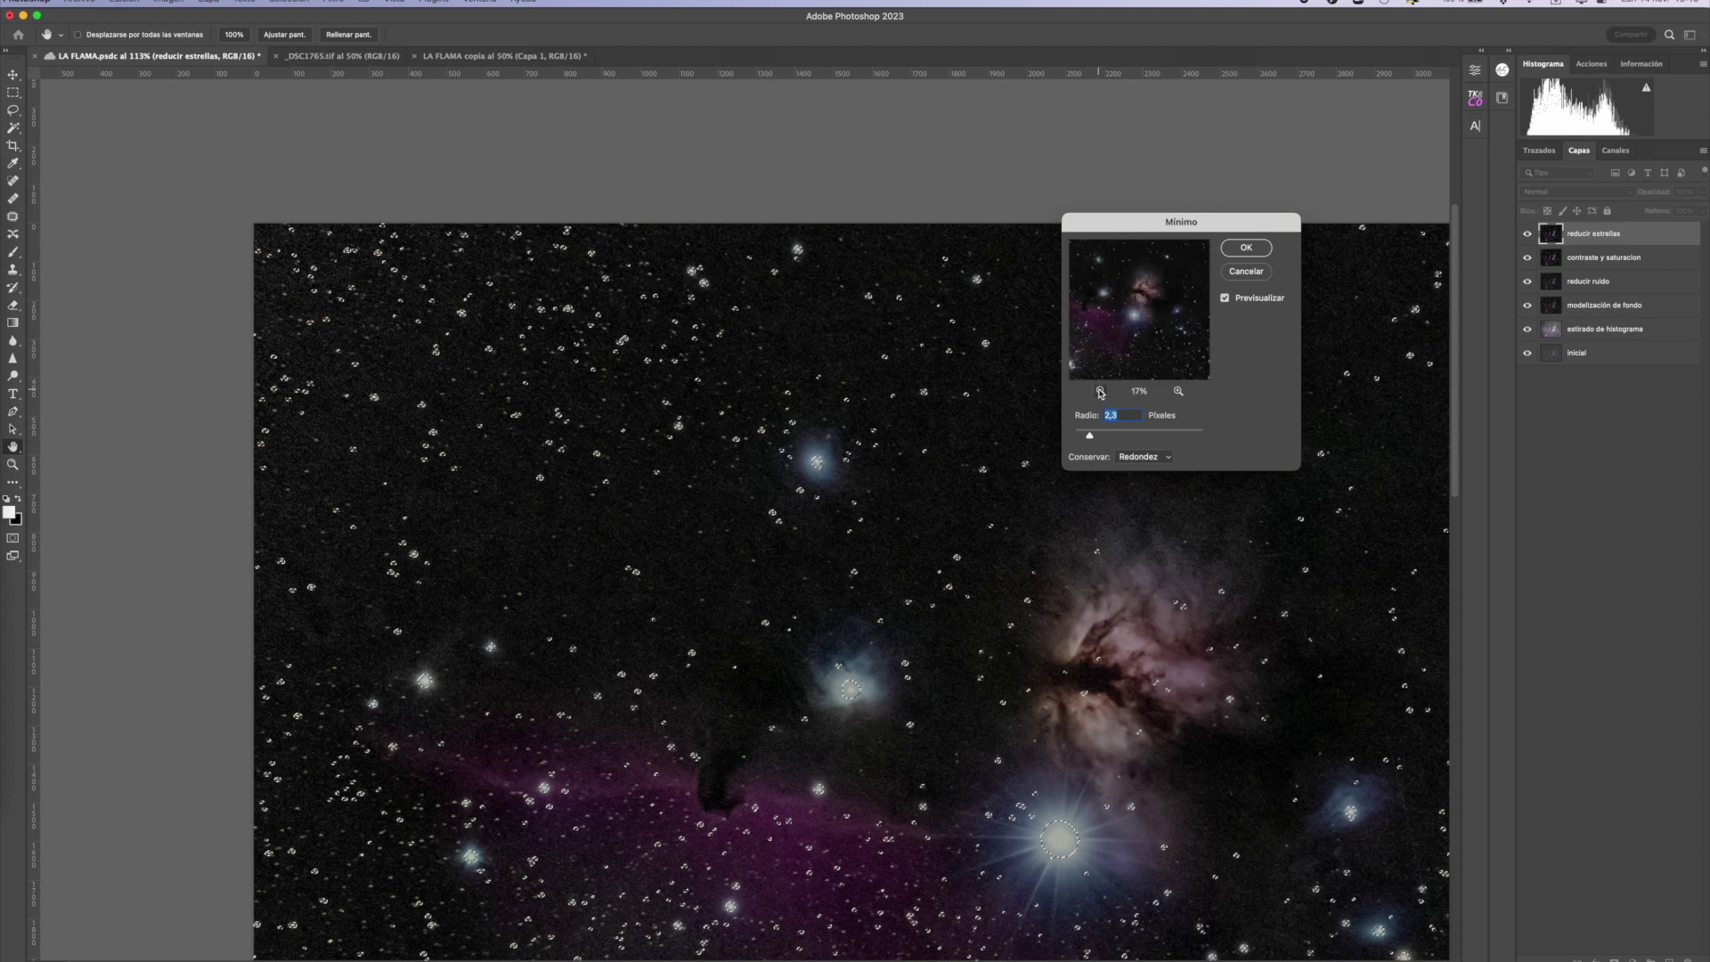
left_click(1178, 391)
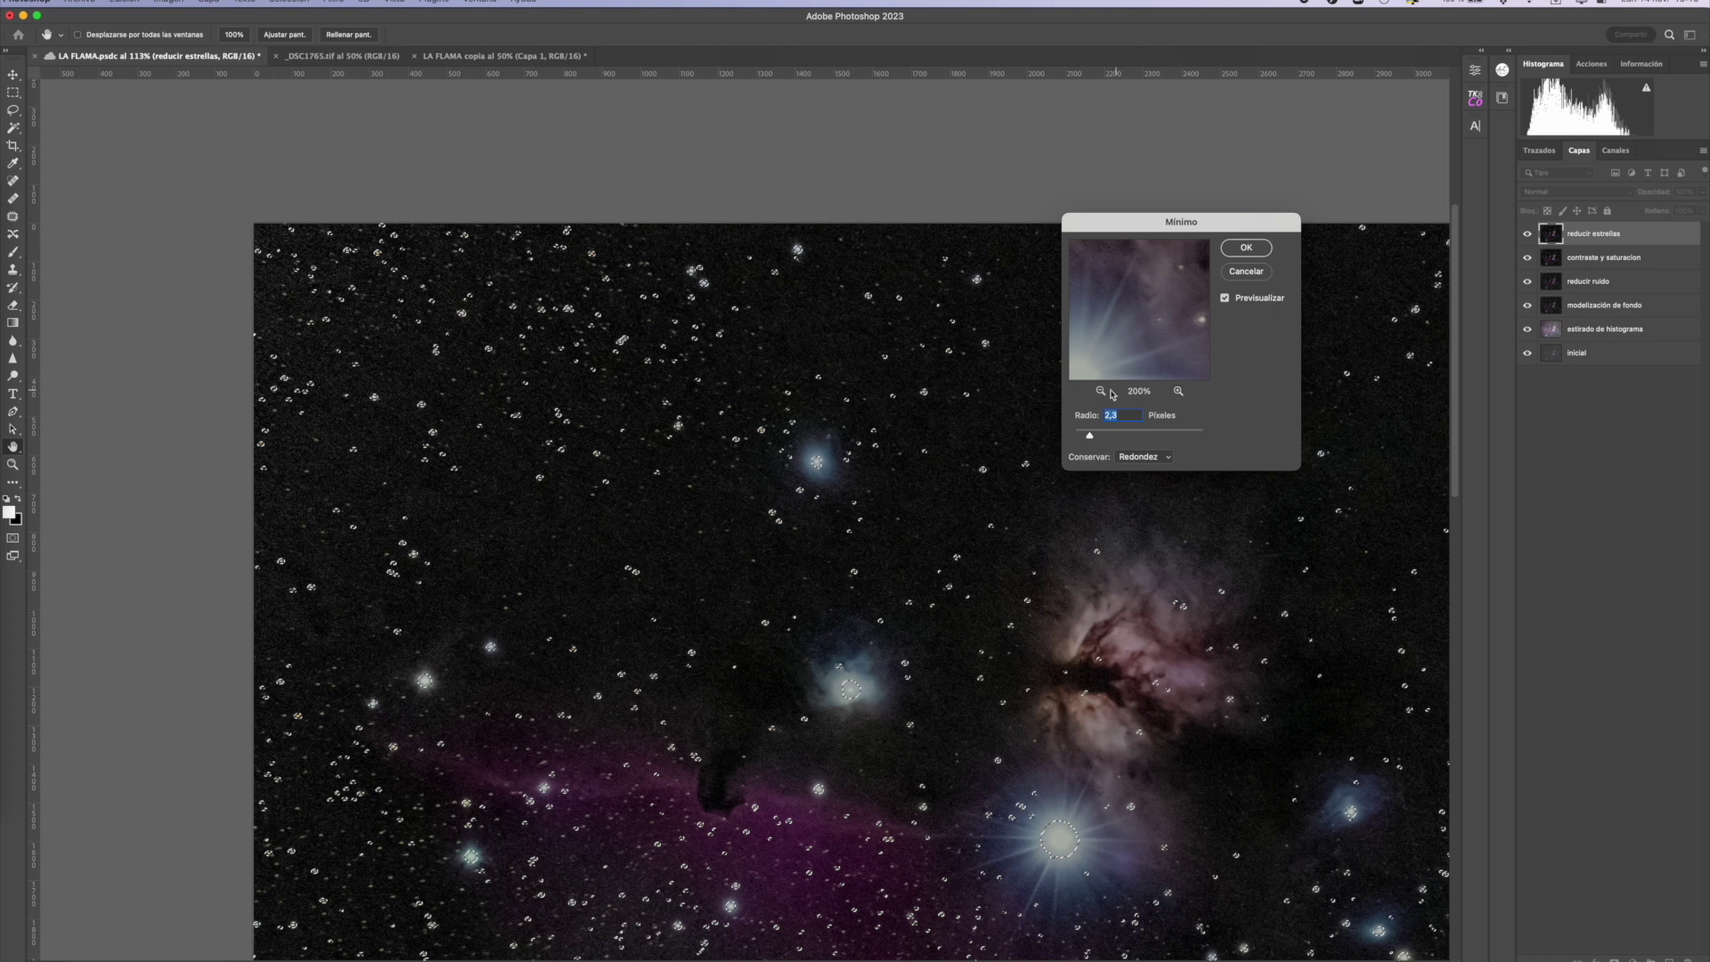
left_click(1101, 391)
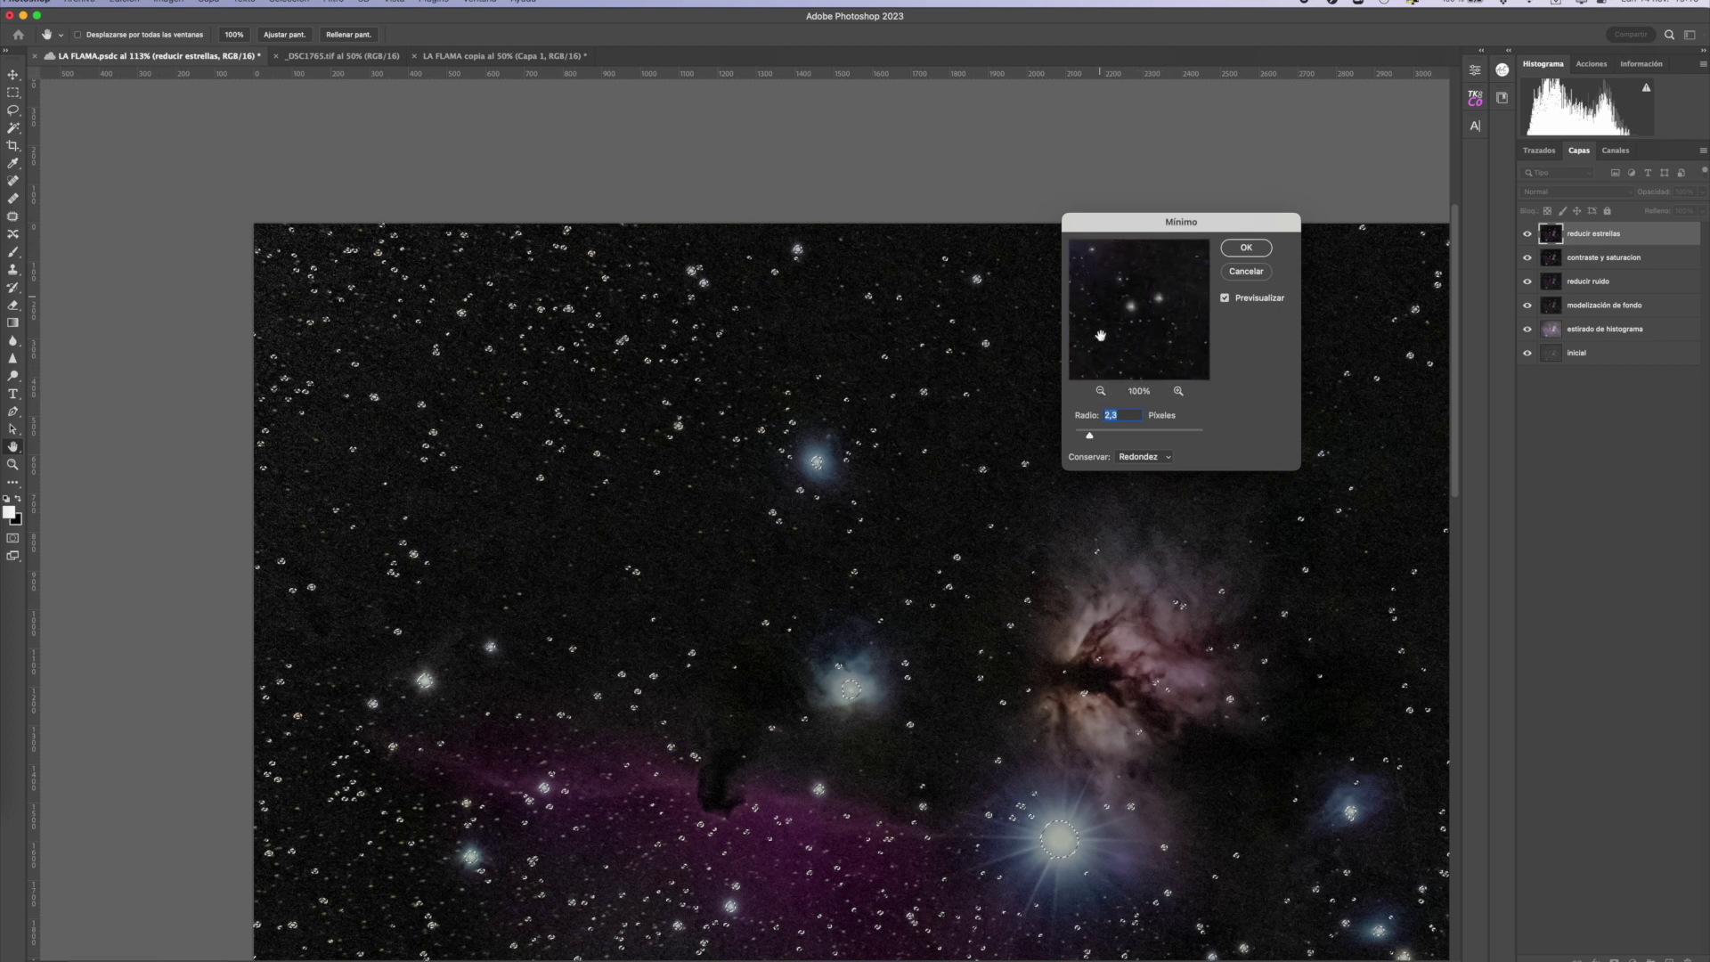
- Settle on a 3,7-pixel radius with Redondez, compare before and after, and apply it
left_click_drag(1090, 436, 1118, 438)
left_click_drag(1117, 437, 1103, 439)
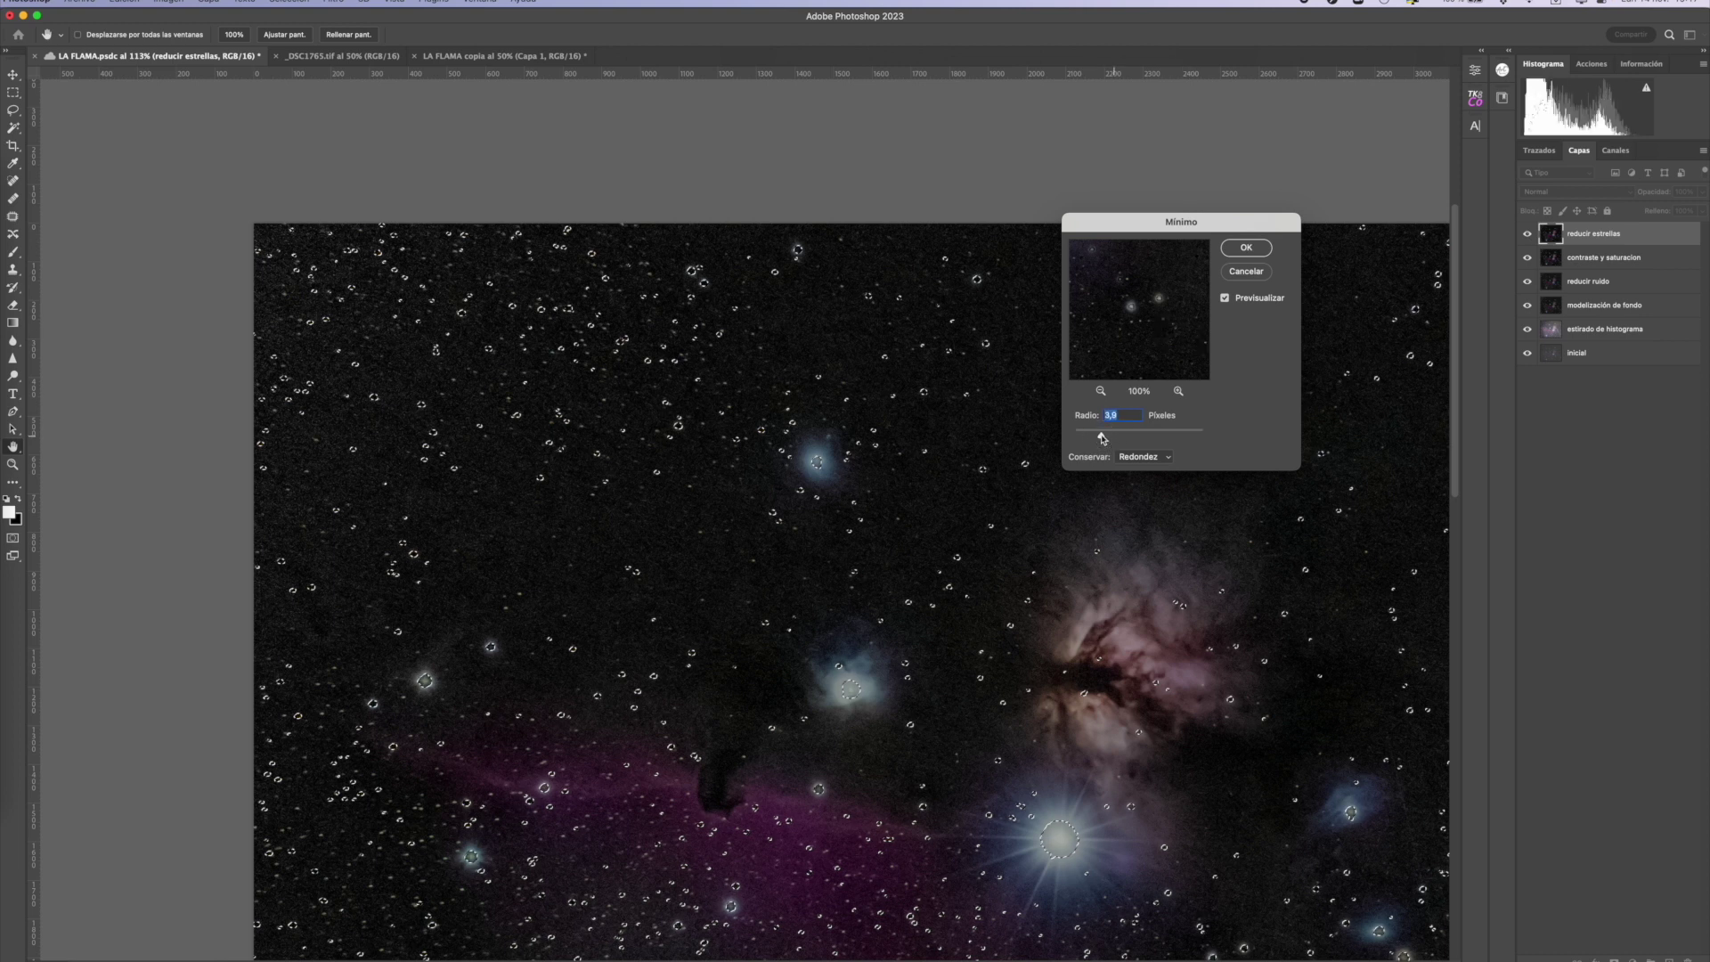
left_click_drag(1103, 439, 1097, 438)
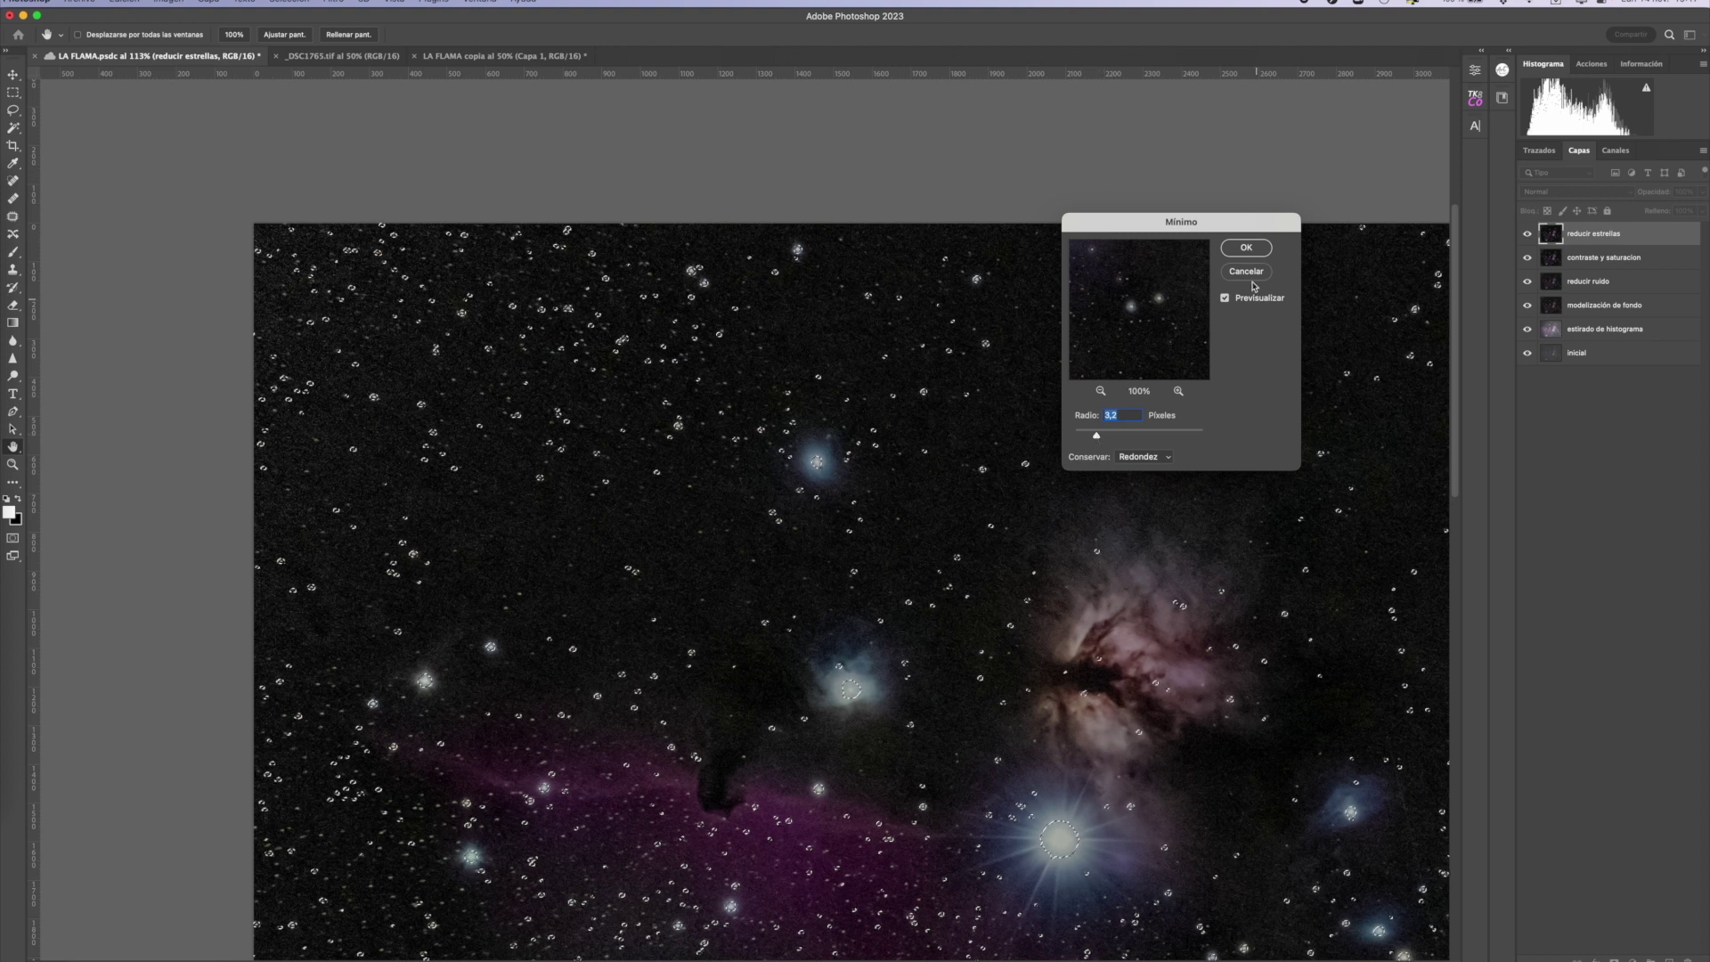
left_click(1226, 299)
left_click(1226, 299)
left_click(1225, 299)
left_click(1225, 298)
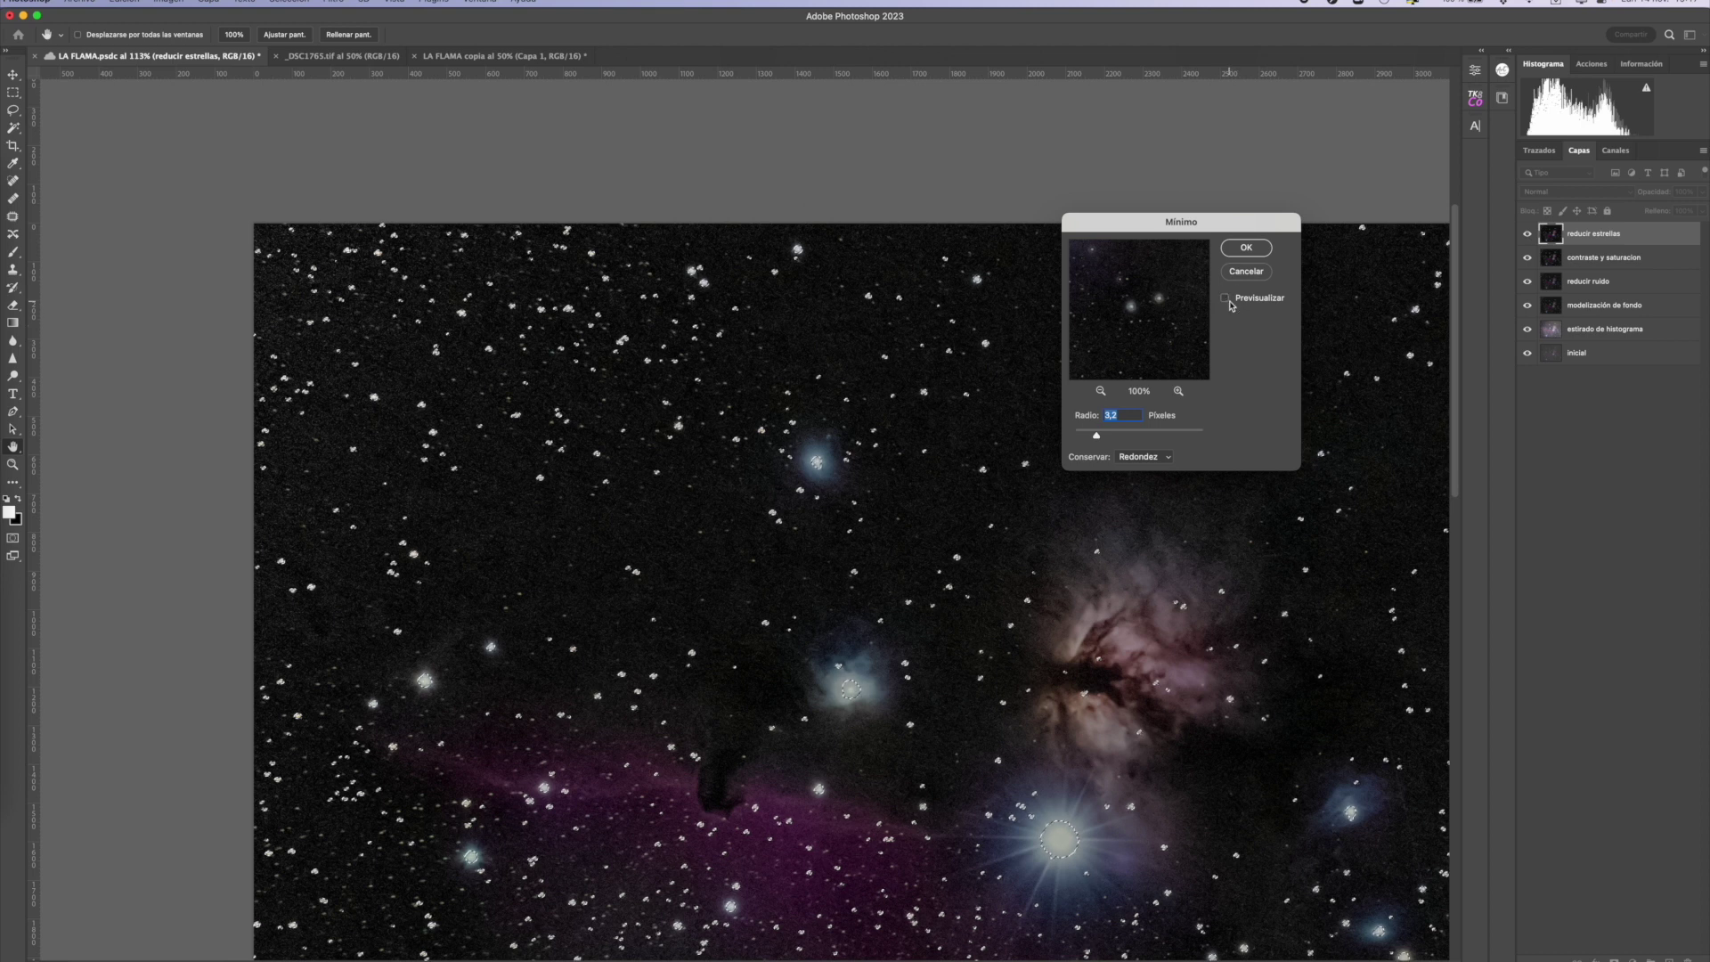
left_click_drag(1098, 437, 1101, 435)
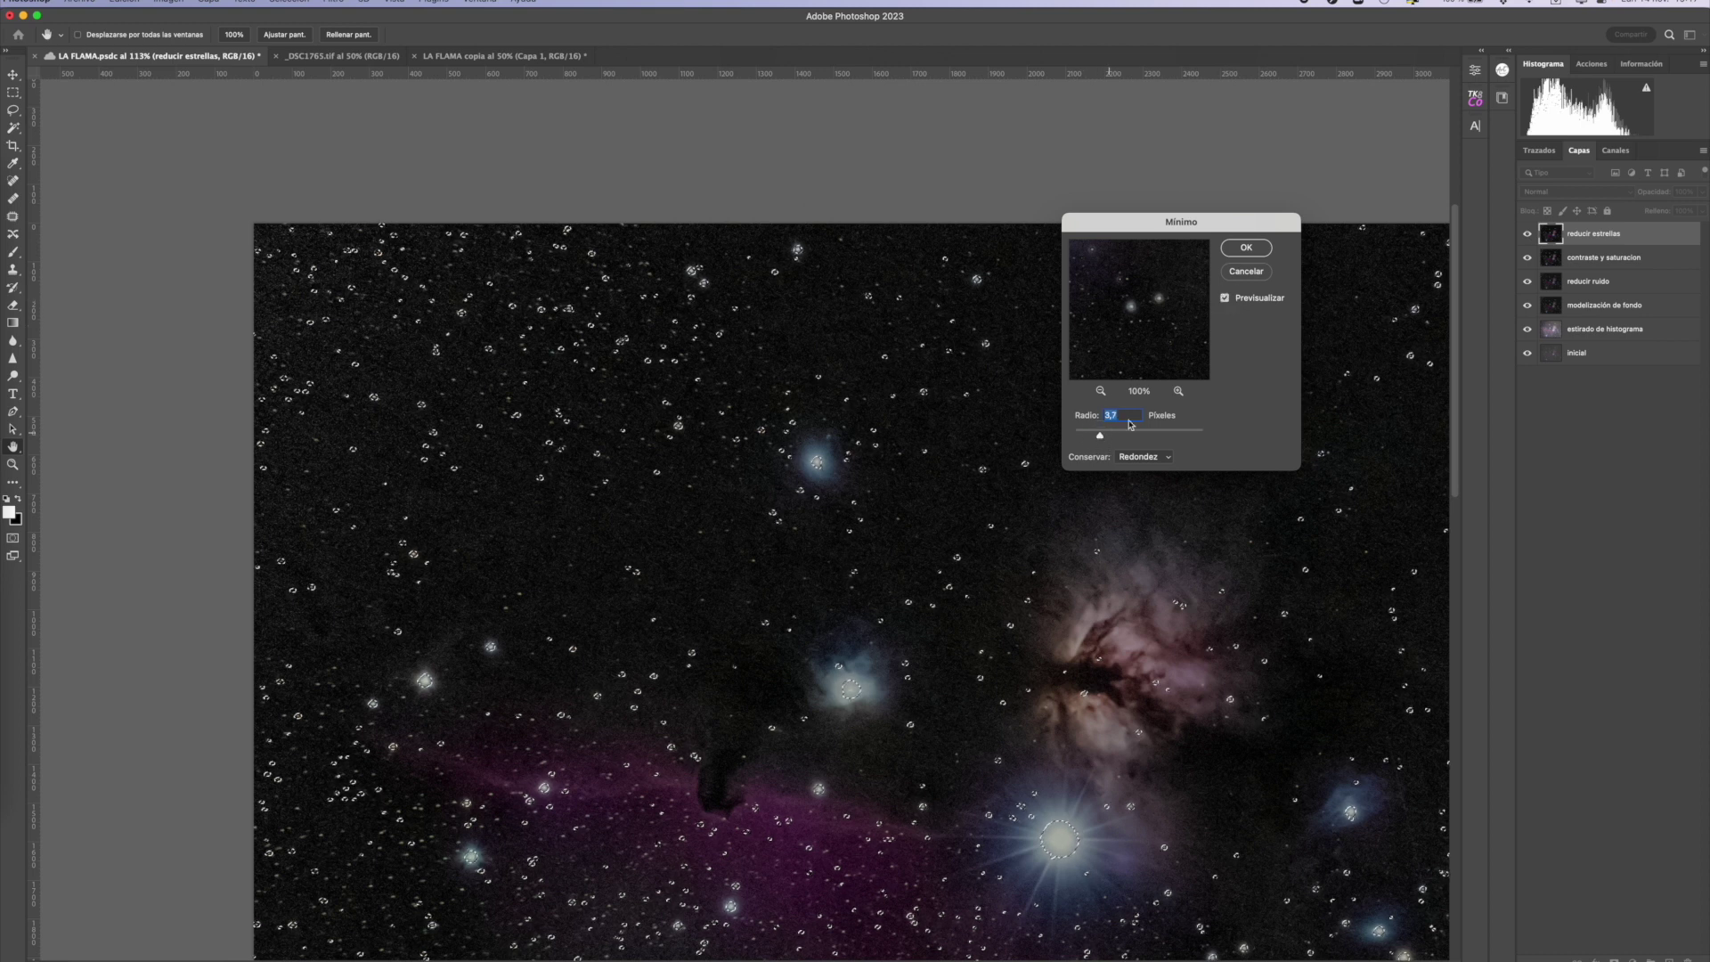
left_click(1245, 251)
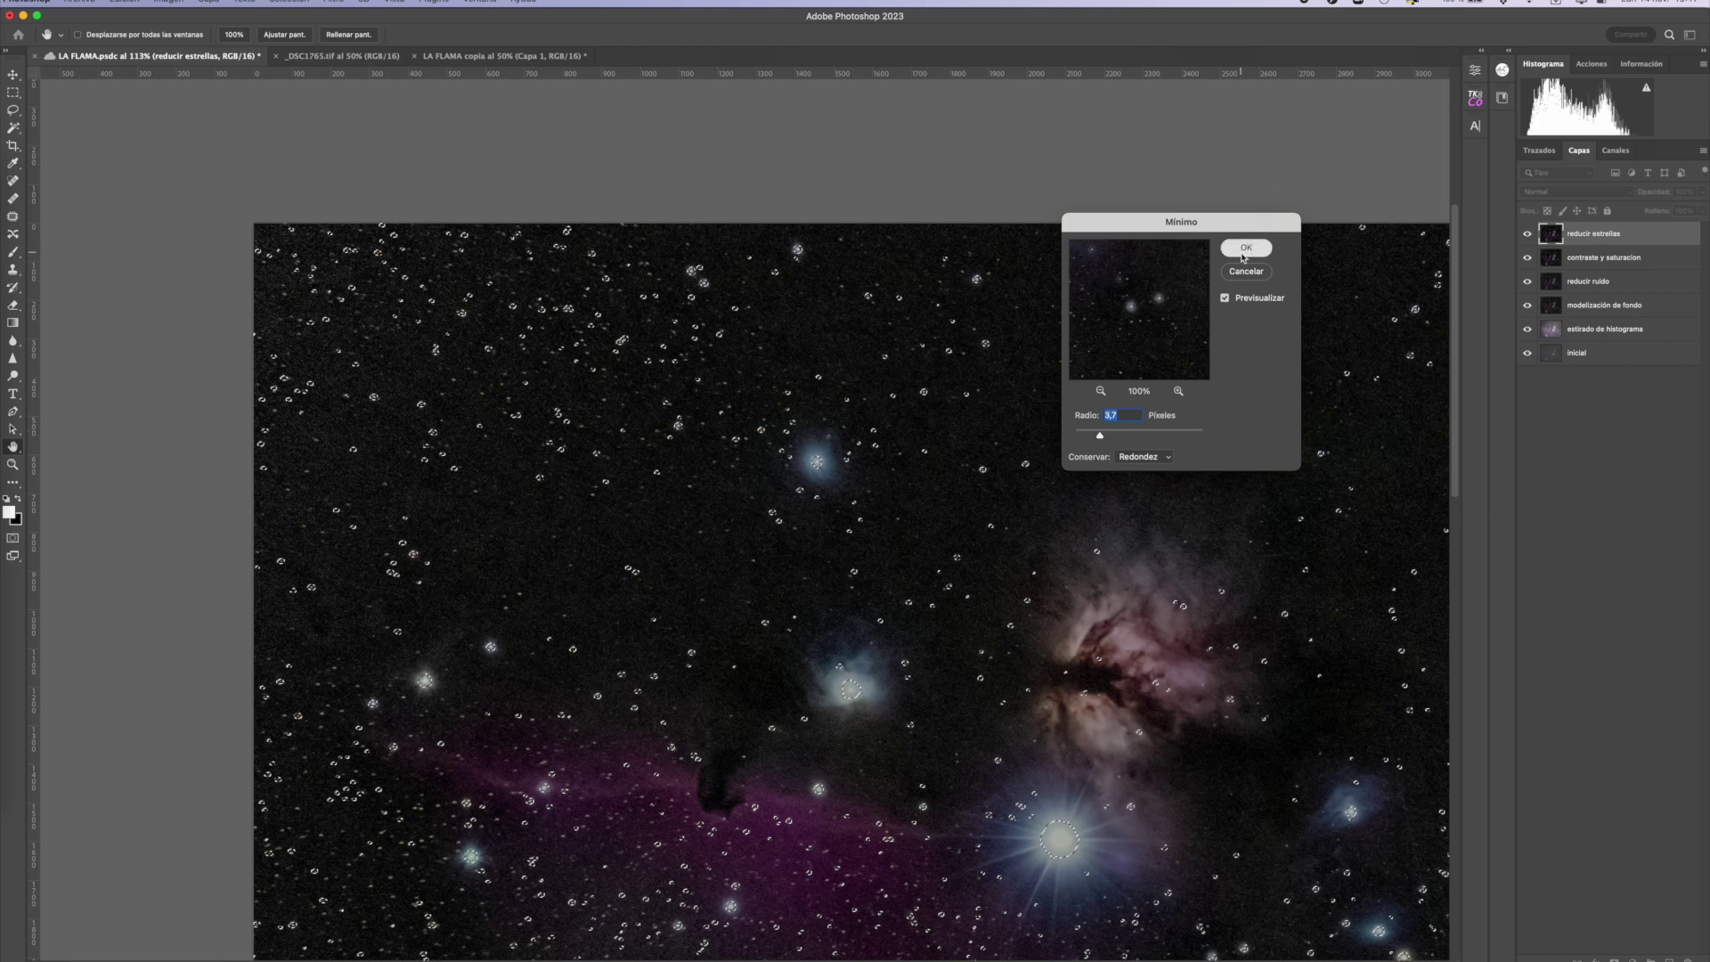
- Deselect the stars, save, and compare the image with the reducir estrellas layer hidden and shown
key("ctrl+d")
key("ctrl+s")
scroll(842, 580, "down", 3)
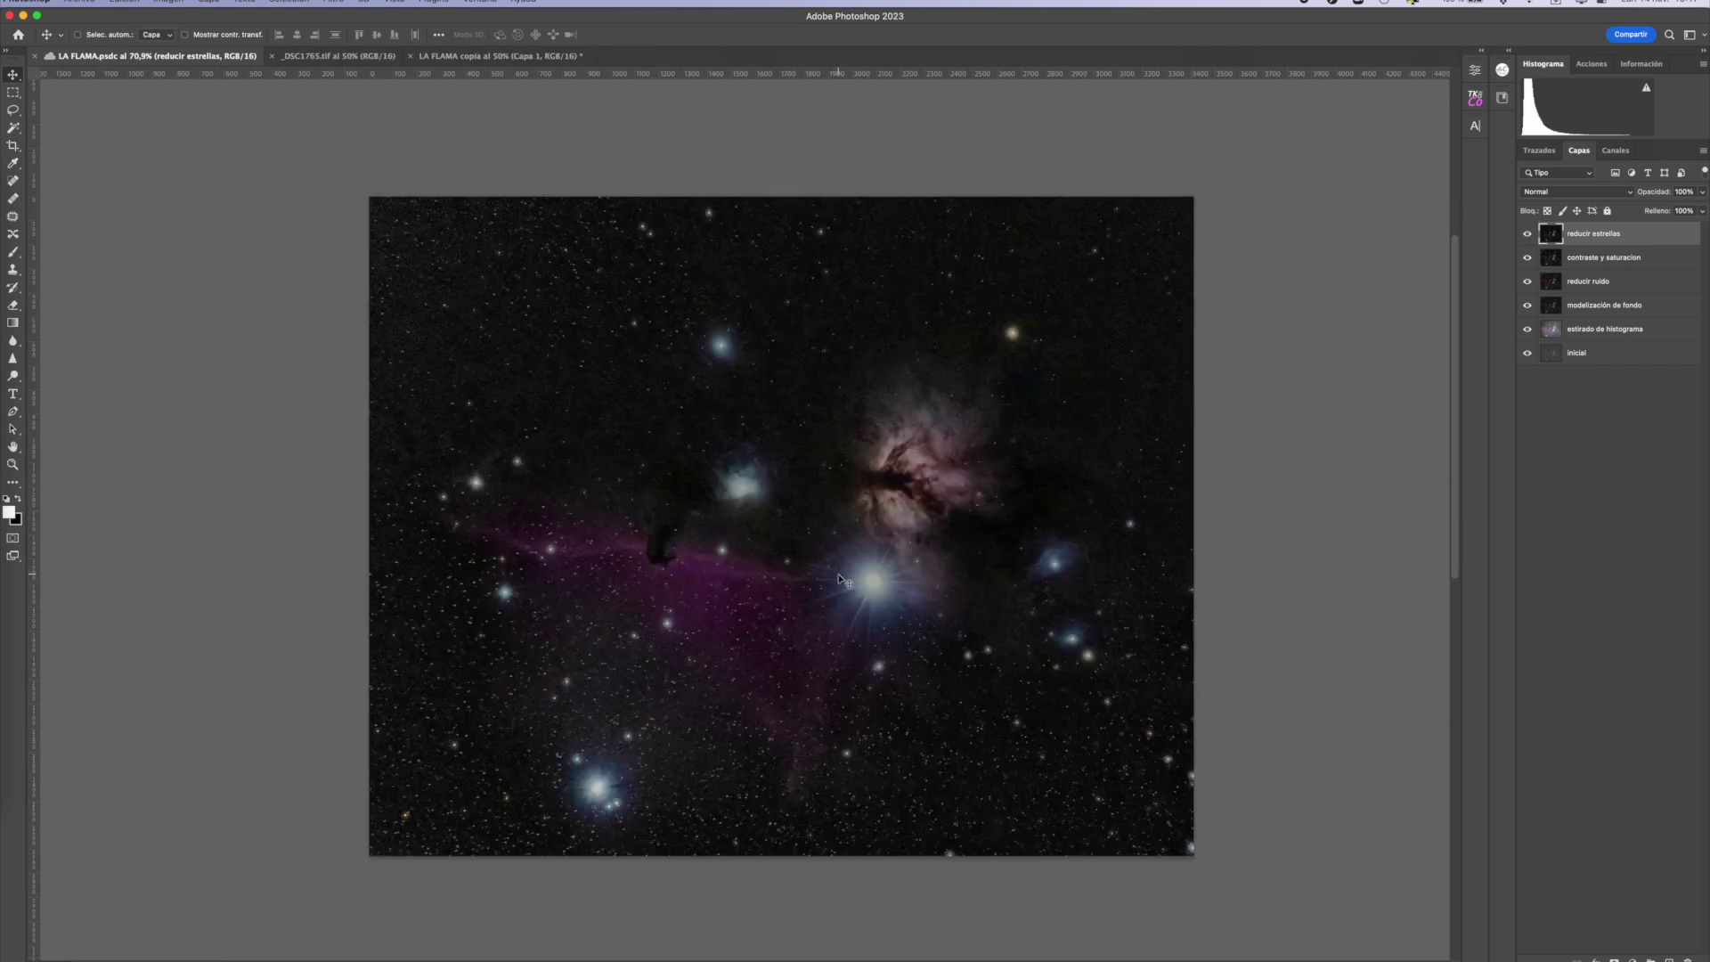
left_click(1527, 234)
left_click(1530, 239)
left_click(1530, 238)
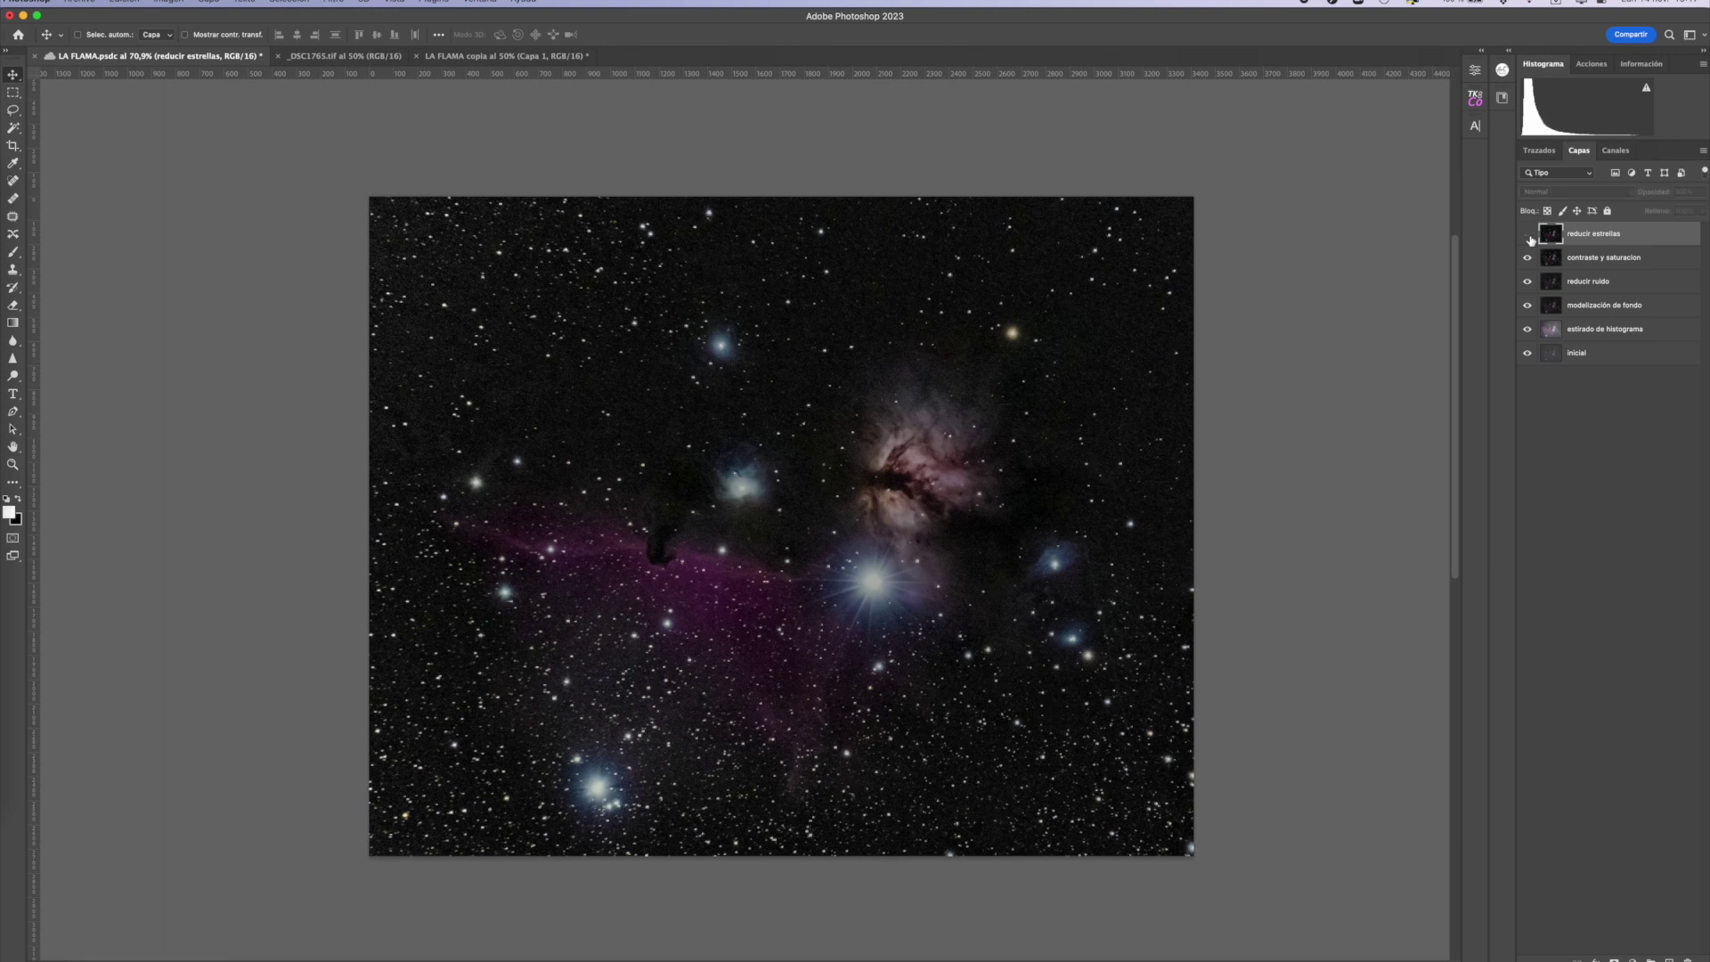
left_click(1527, 233)
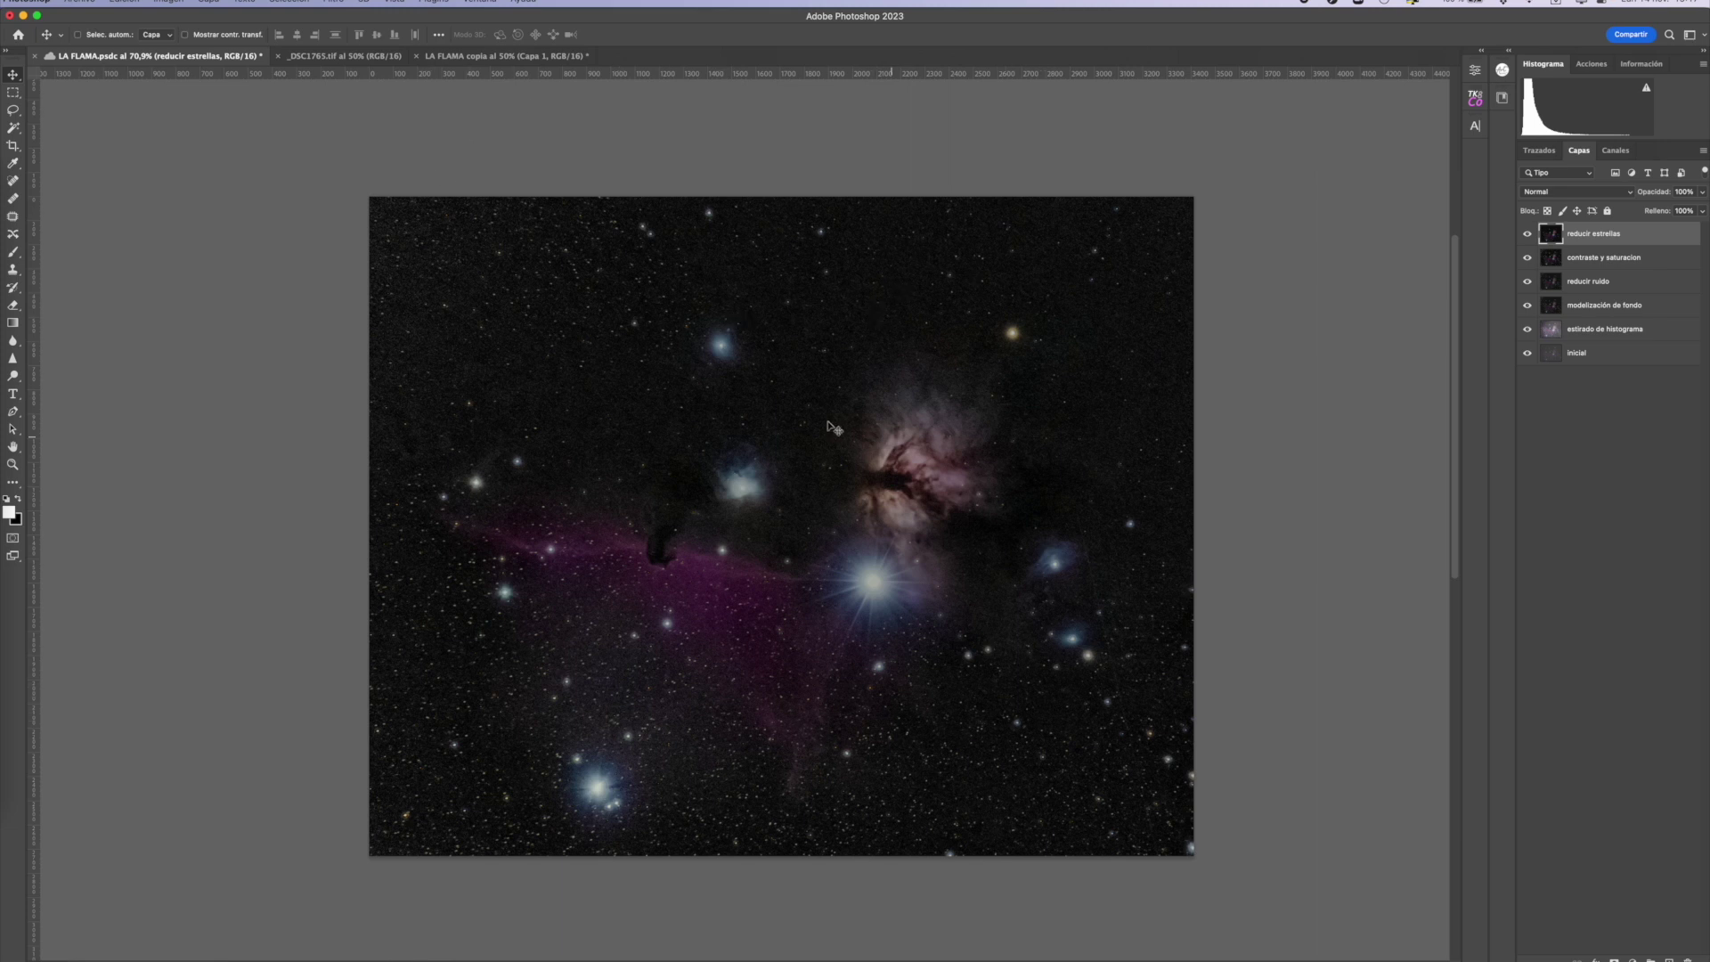
- Lower the reducir estrellas layer's opacity to about 86% and compare it hidden and shown
left_click_drag(1660, 198, 1530, 237)
scroll(1108, 646, "up", 3)
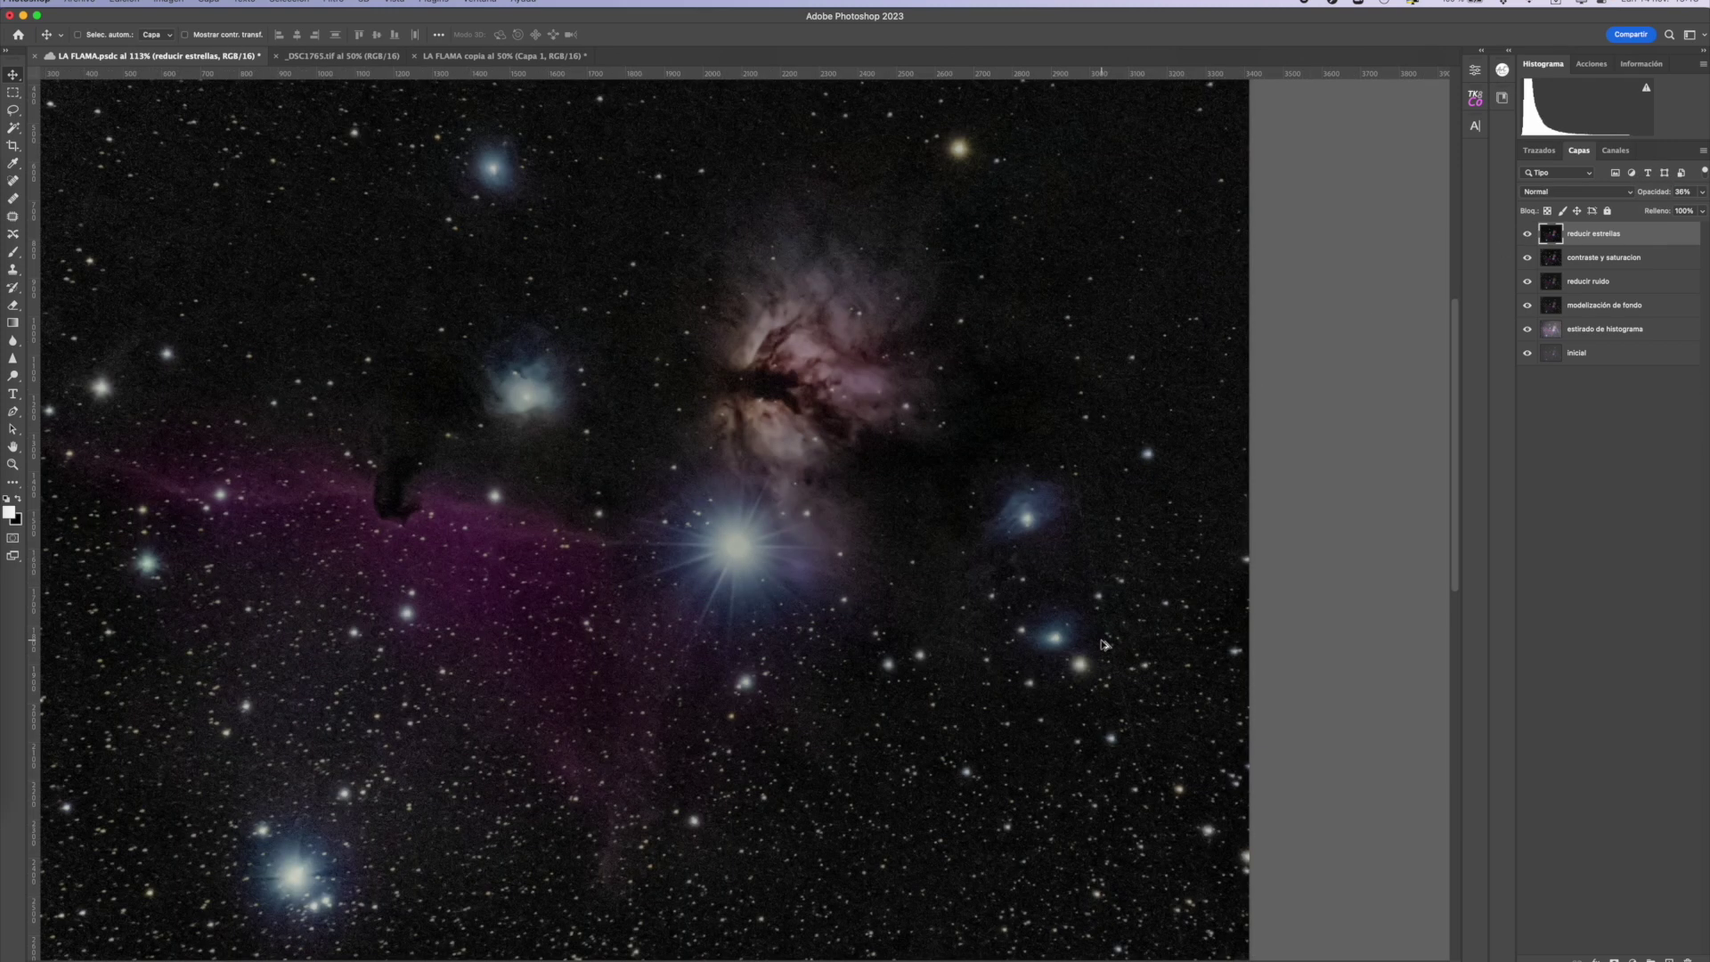
left_click(1529, 234)
left_click(1529, 234)
- Compare the image again with the top layer toggled off and on, then duplicate it
scroll(744, 431, "down", 3)
scroll(398, 367, "up", 3)
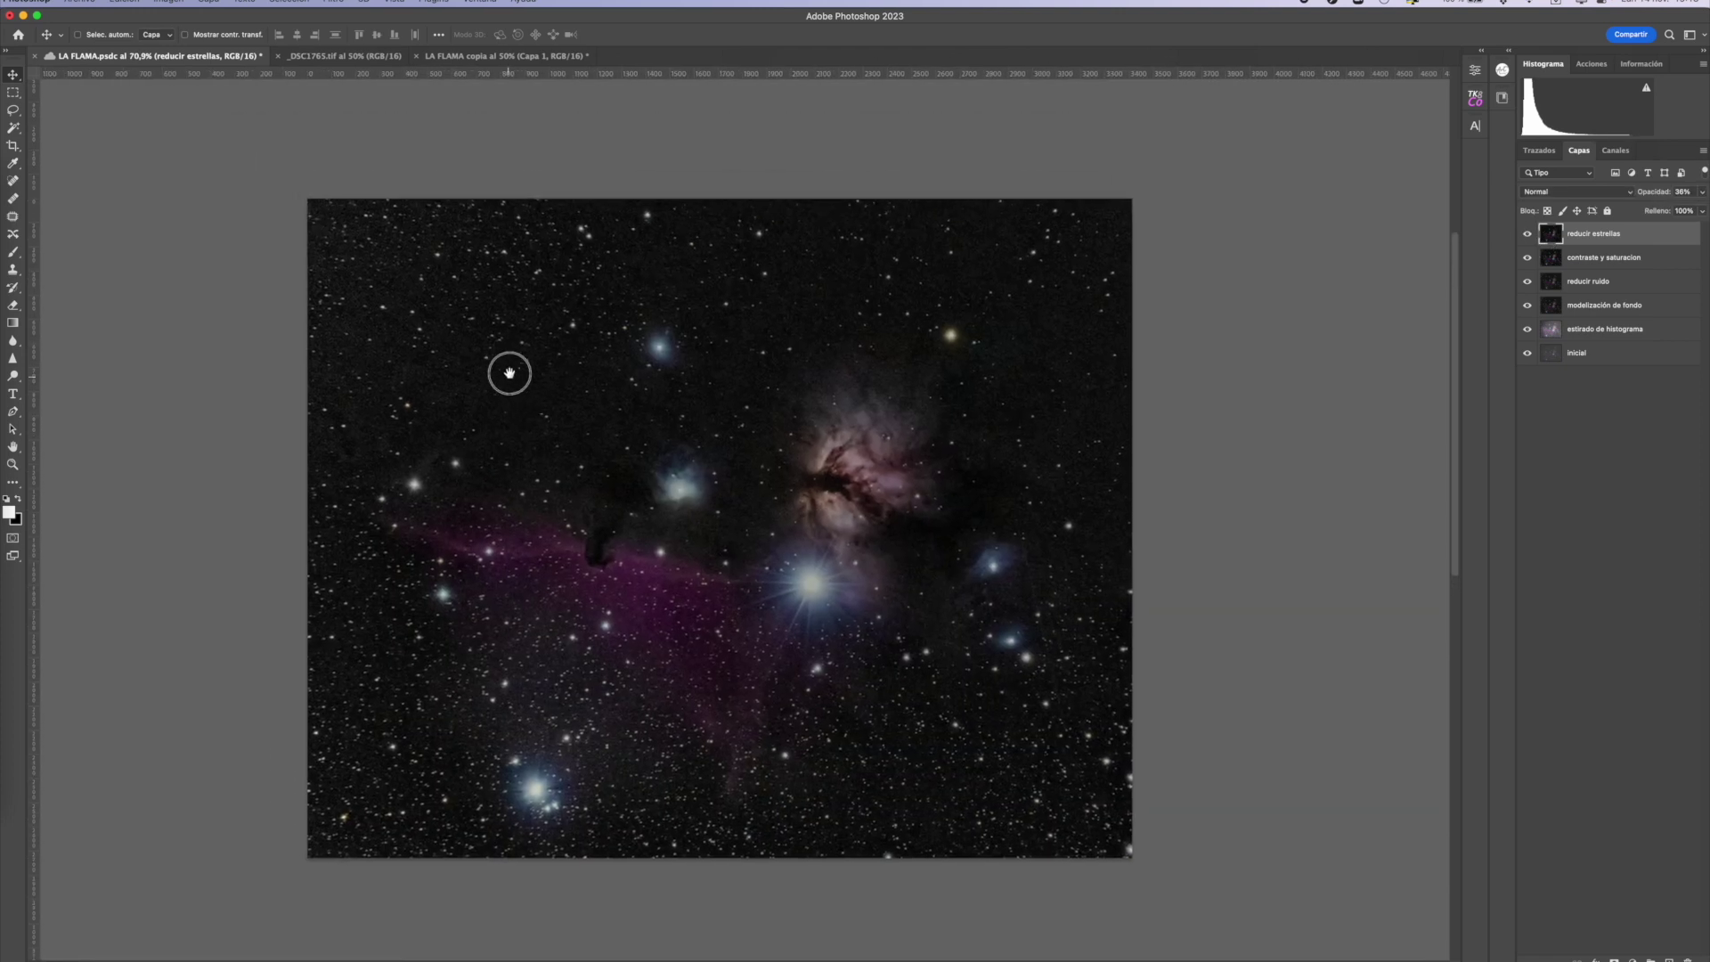
scroll(520, 464, "down", 3)
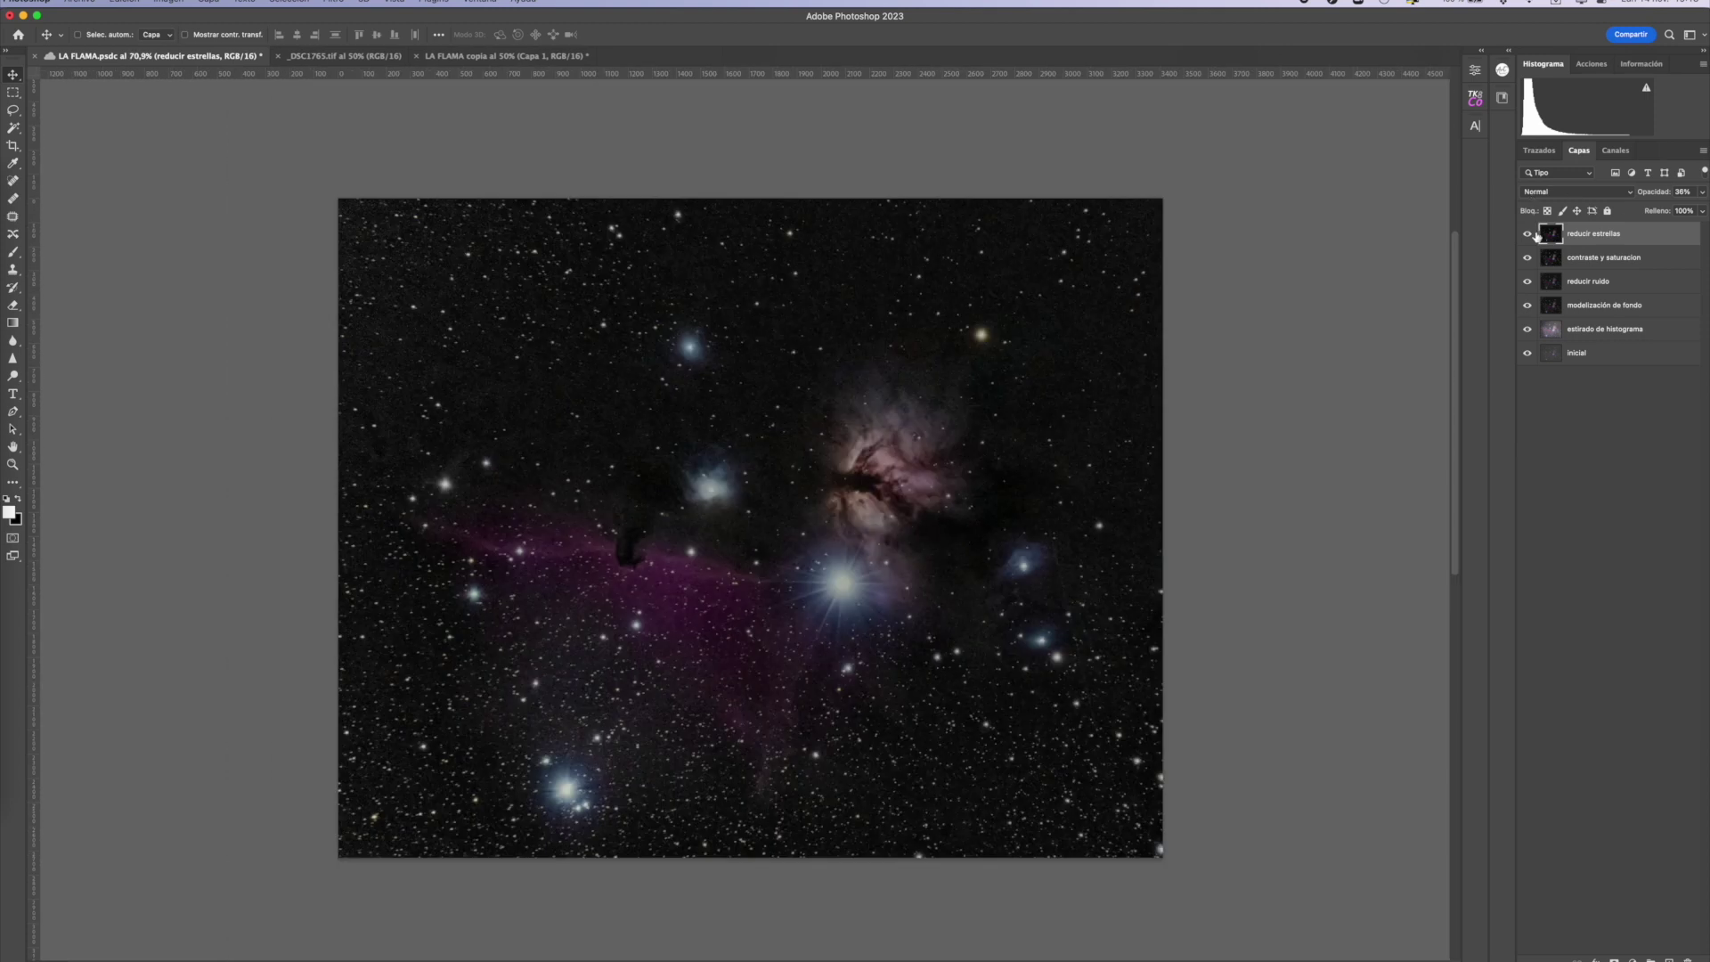
left_click(1528, 234)
left_click(1527, 234)
key("super+j")
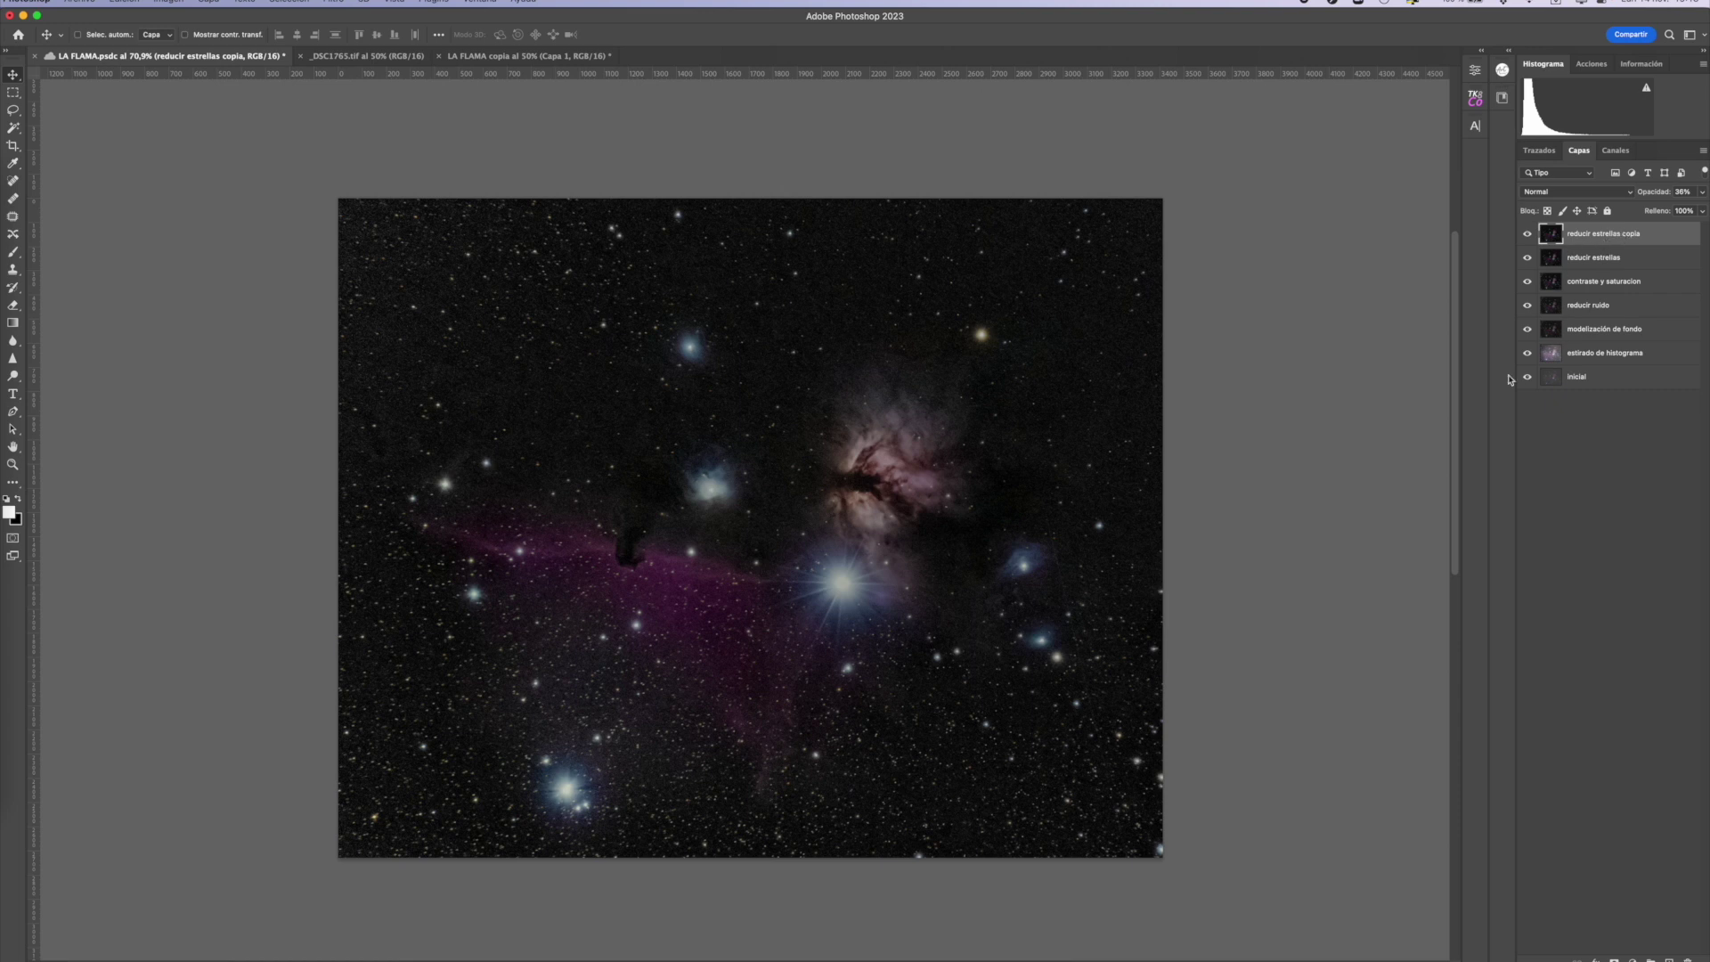
- Rename the duplicate layer 'ajustes finales' and open the Camera Raw Filter on it
scroll(755, 493, "up", 2)
scroll(755, 494, "down", 2)
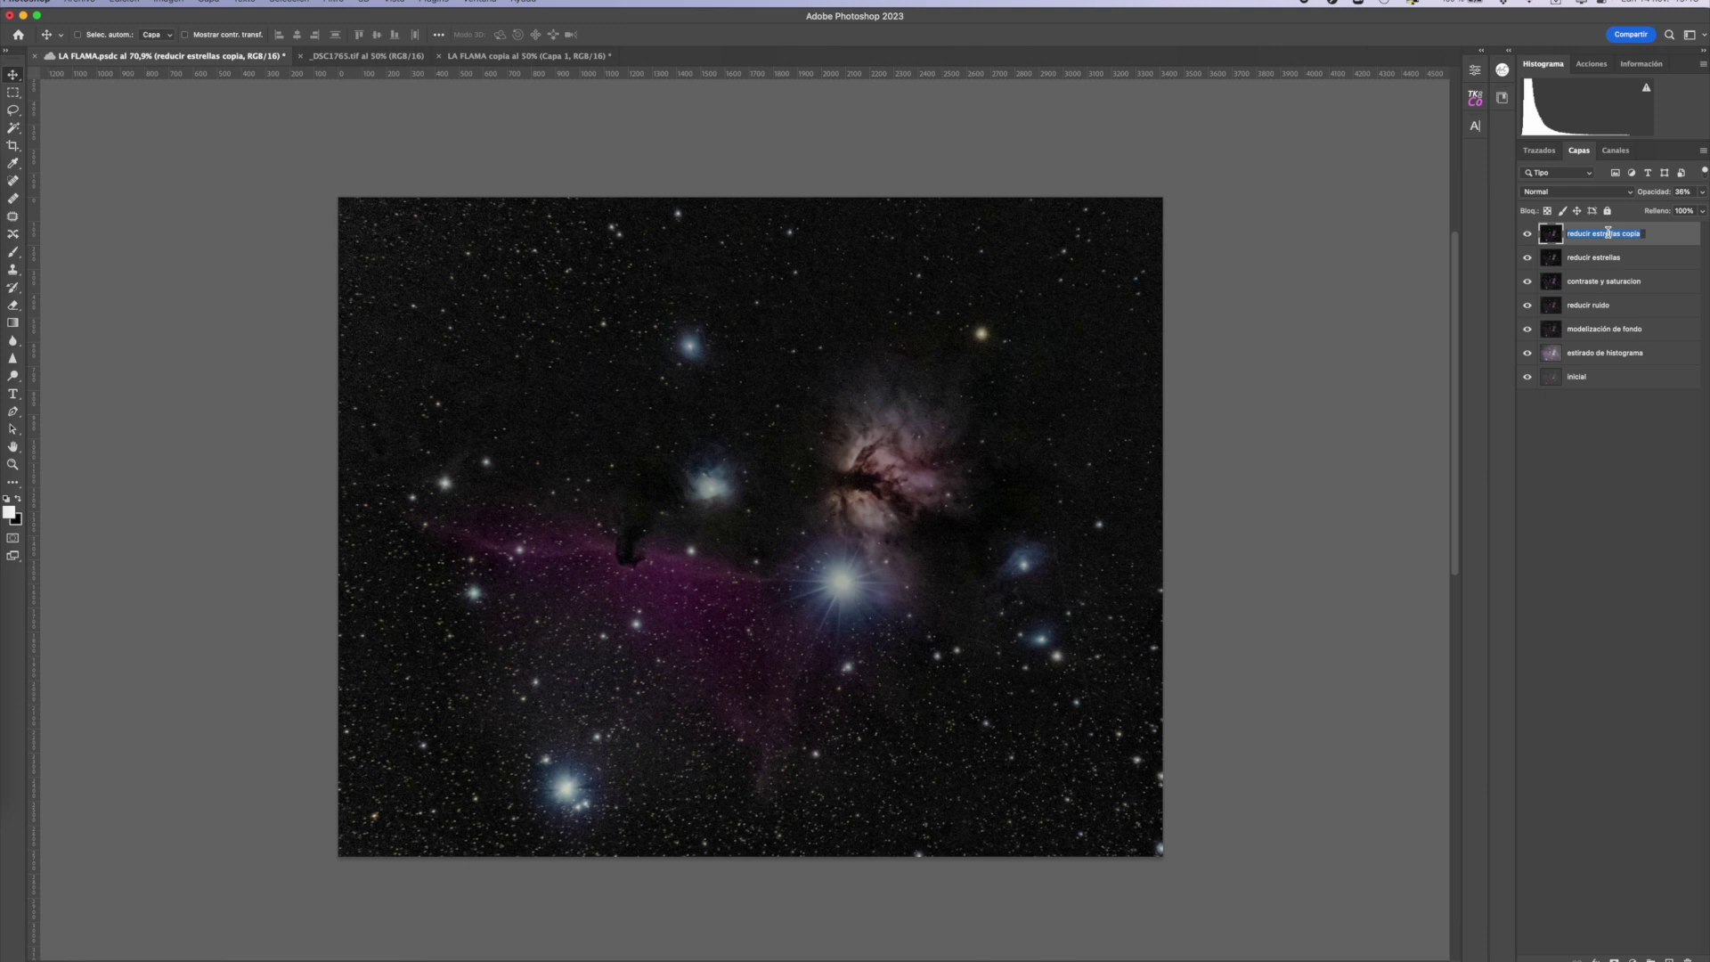
type("ajuste")
type("s finales")
key("Return")
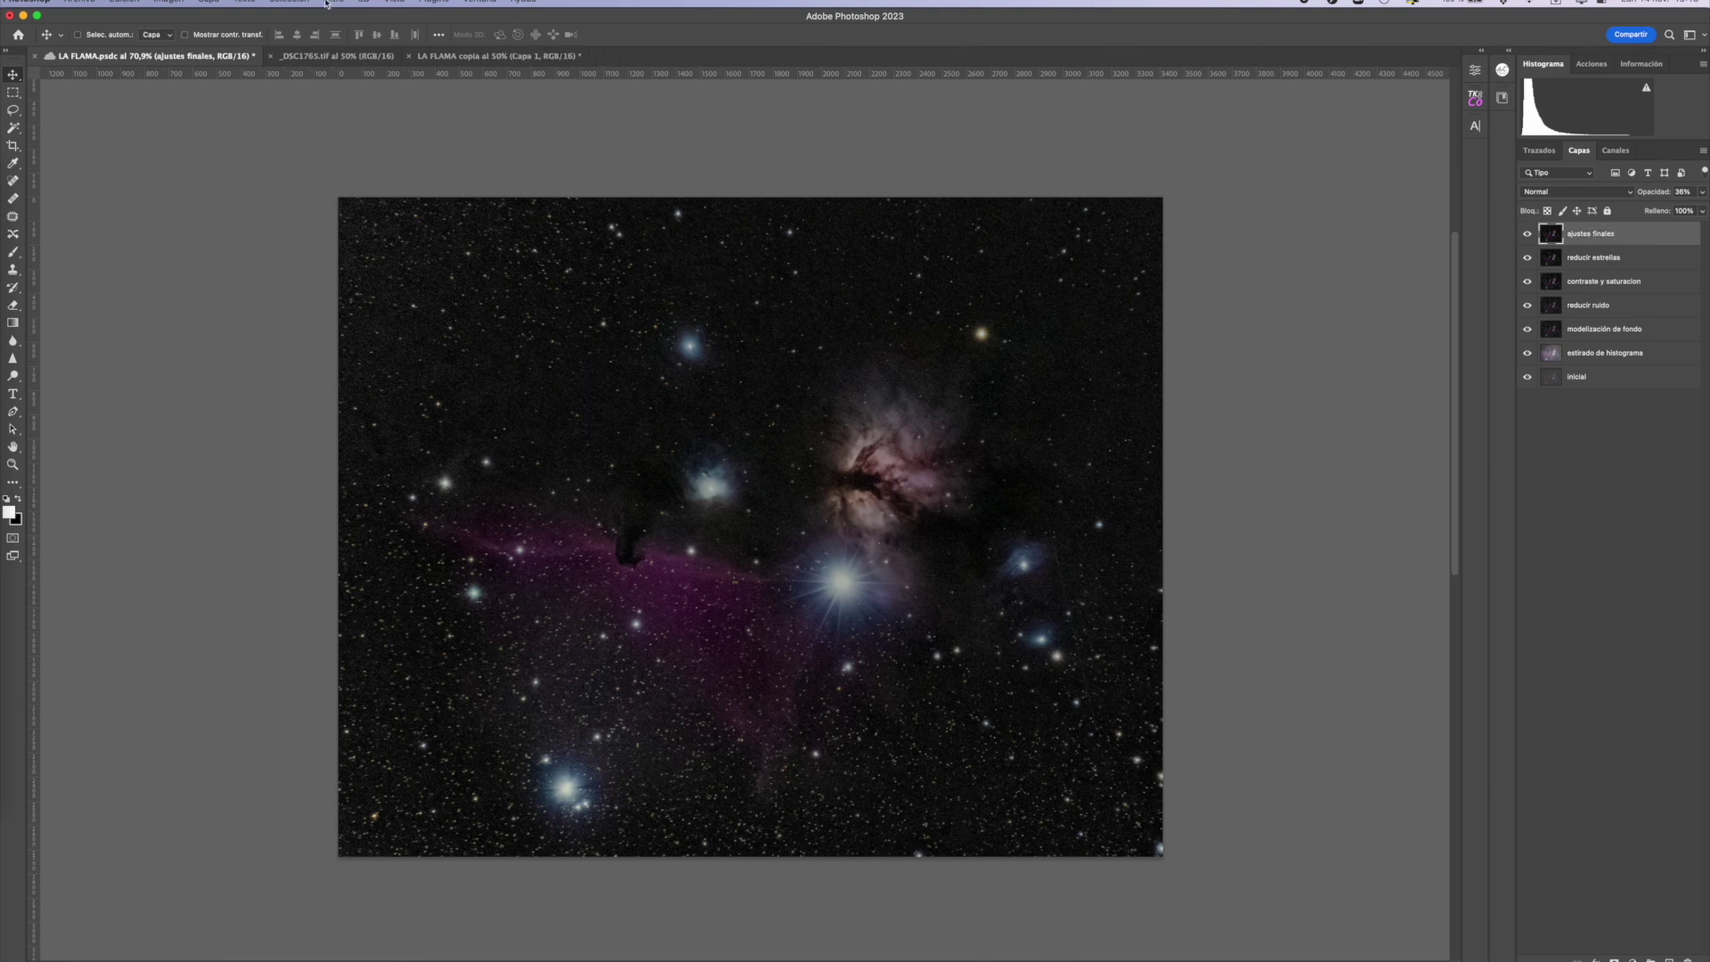
left_click(327, 3)
left_click(419, 100)
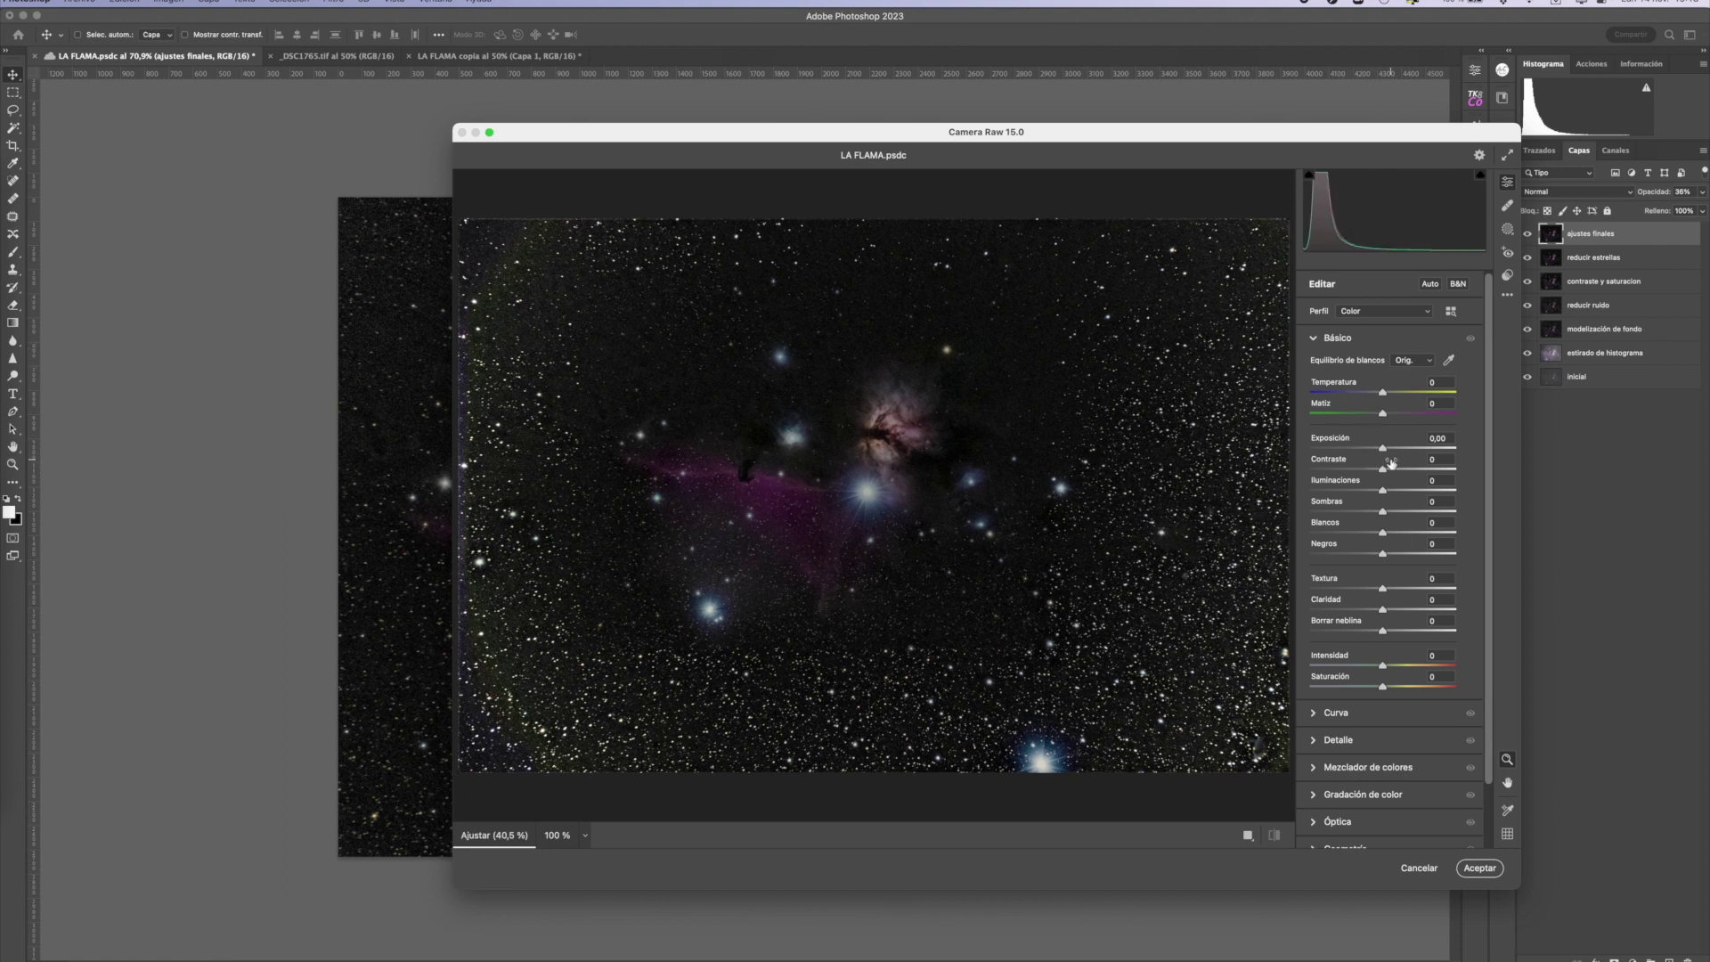
- In Camera Raw, lift shadows to +11 and deepen blacks to -41, checking a zoomed nebula preview
left_click_drag(1383, 514, 1392, 516)
left_click_drag(1383, 554, 1371, 556)
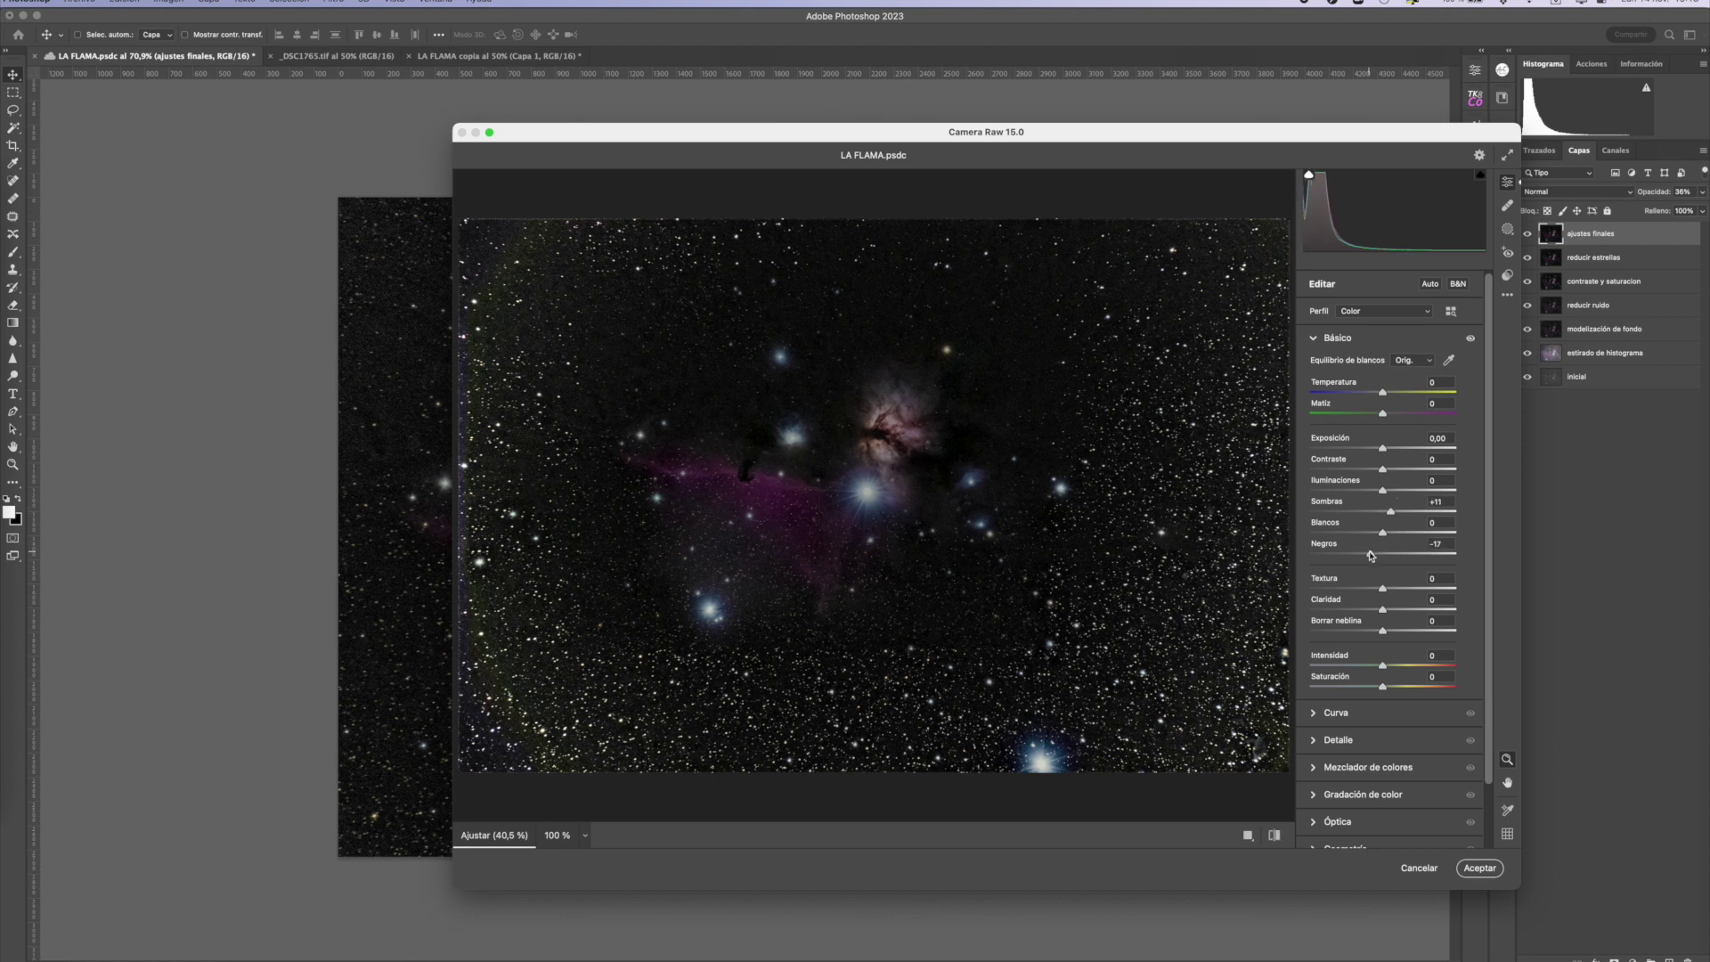
left_click_drag(1375, 555, 1362, 555)
left_click(933, 439)
left_click_drag(924, 442, 909, 450)
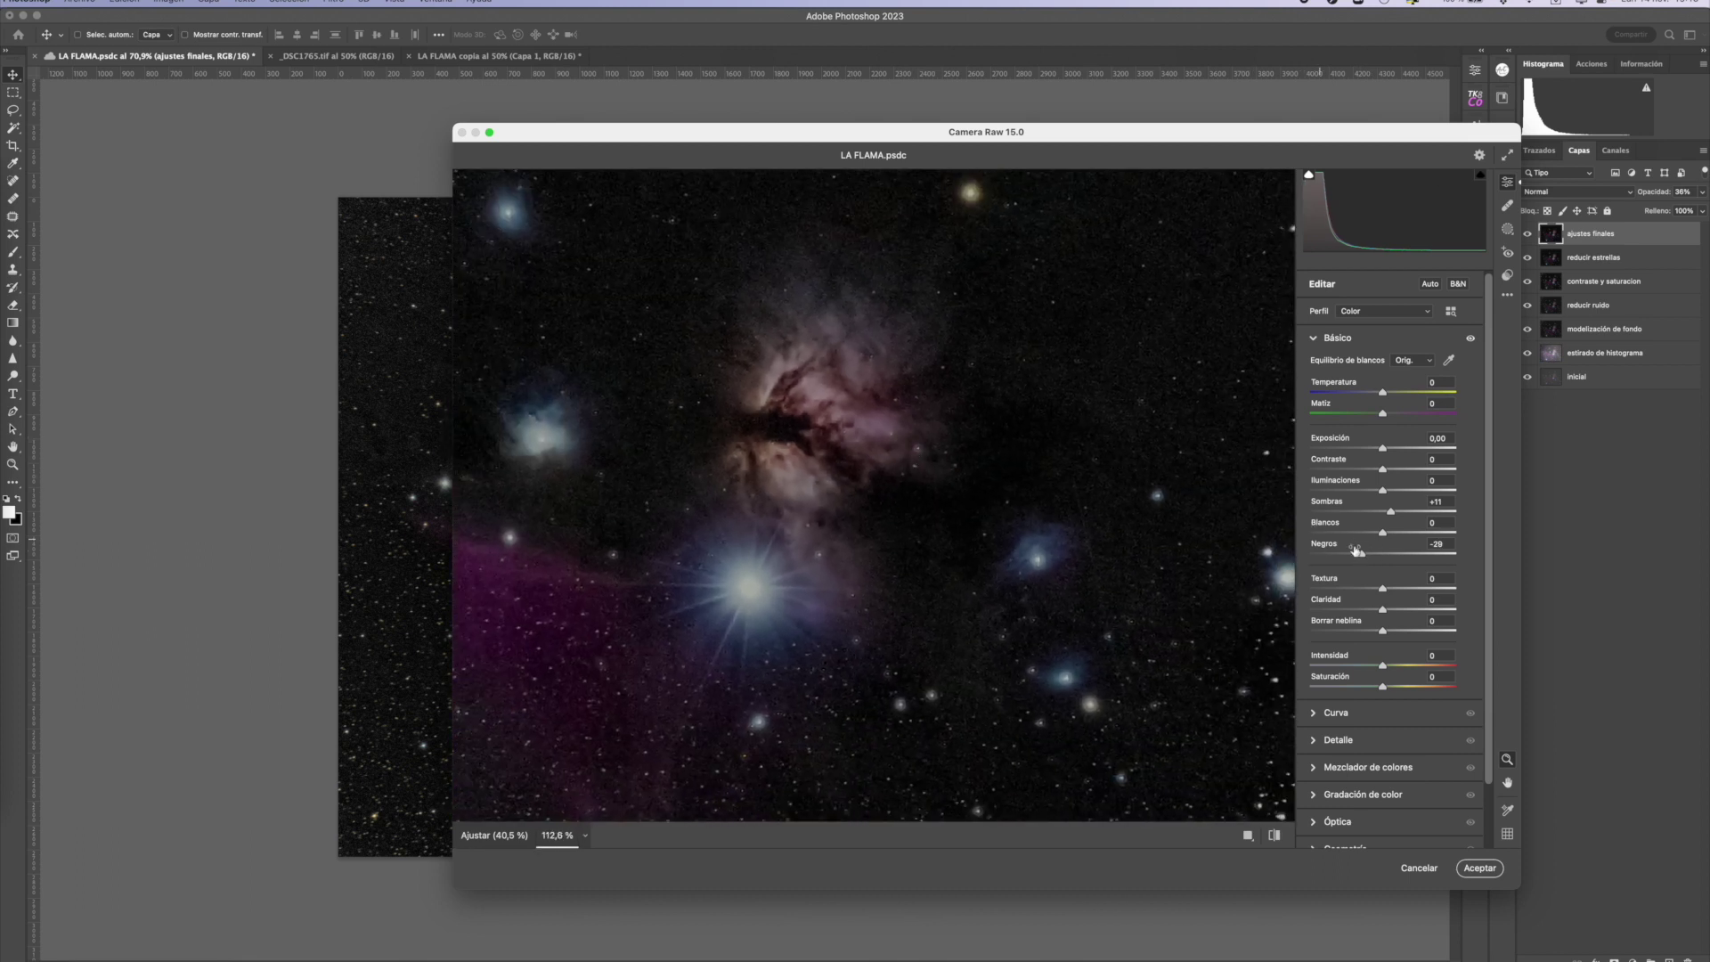
left_click_drag(1362, 554, 1354, 553)
left_click_drag(671, 674, 675, 605)
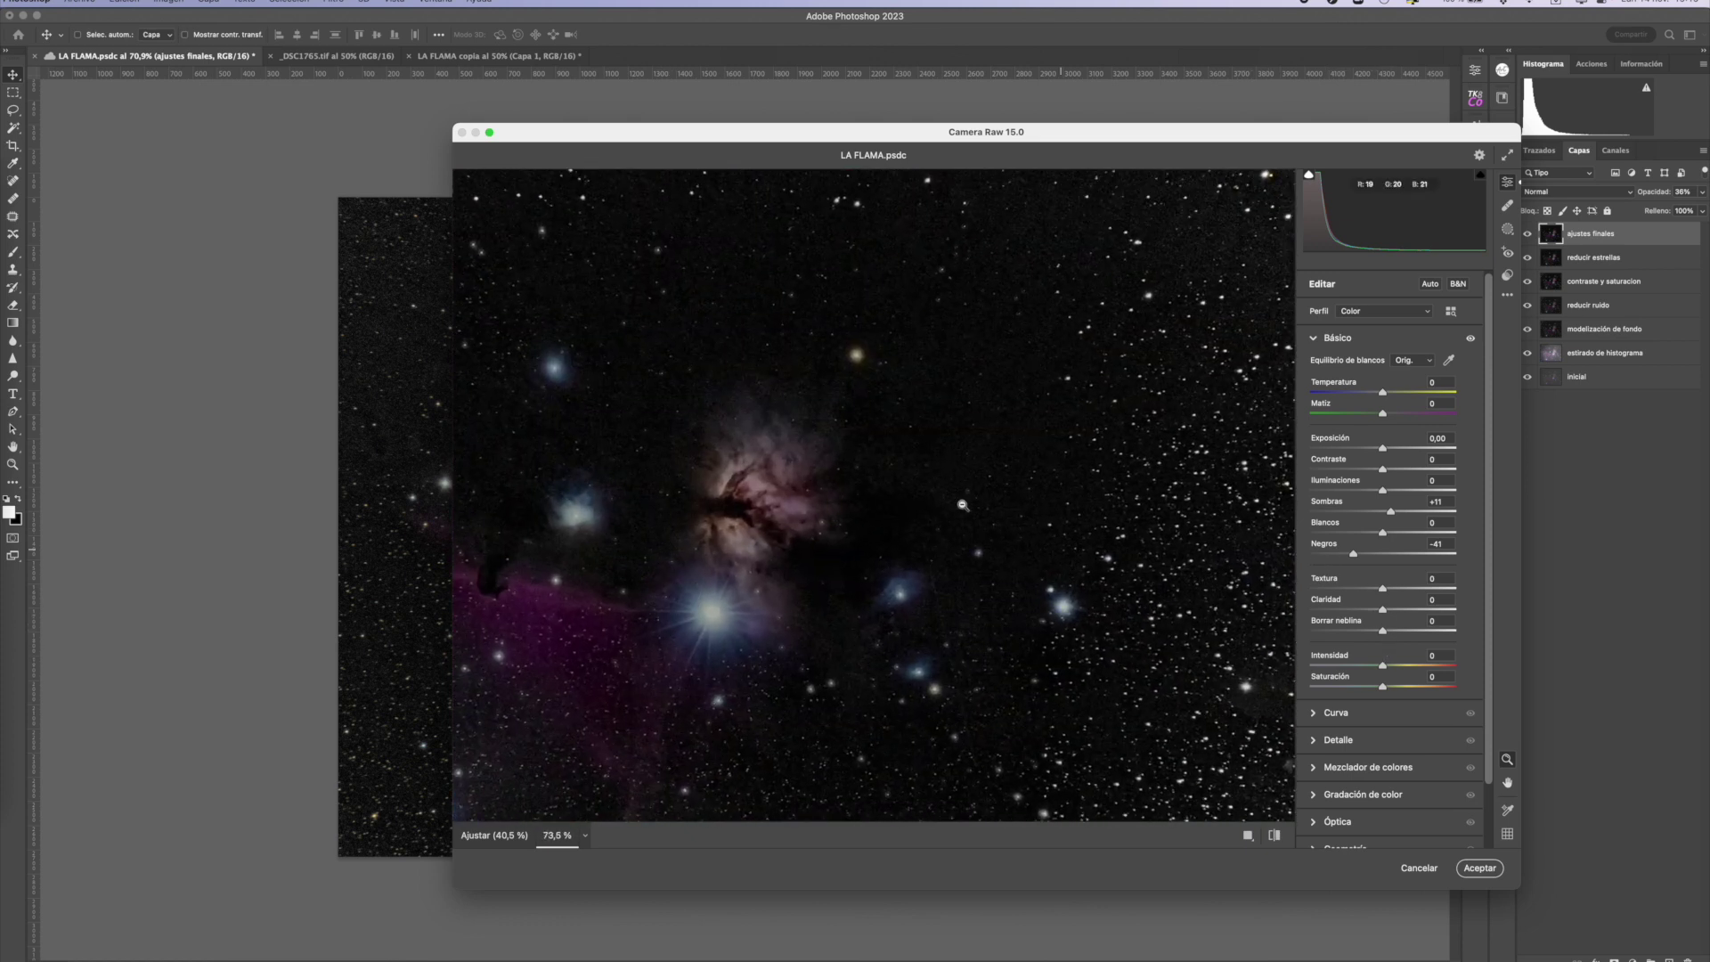
left_click_drag(975, 510, 878, 496)
- Raise dehaze to about +51, vibrance to +31 and clarity to +16, then apply the filter
left_click_drag(1382, 631, 1418, 631)
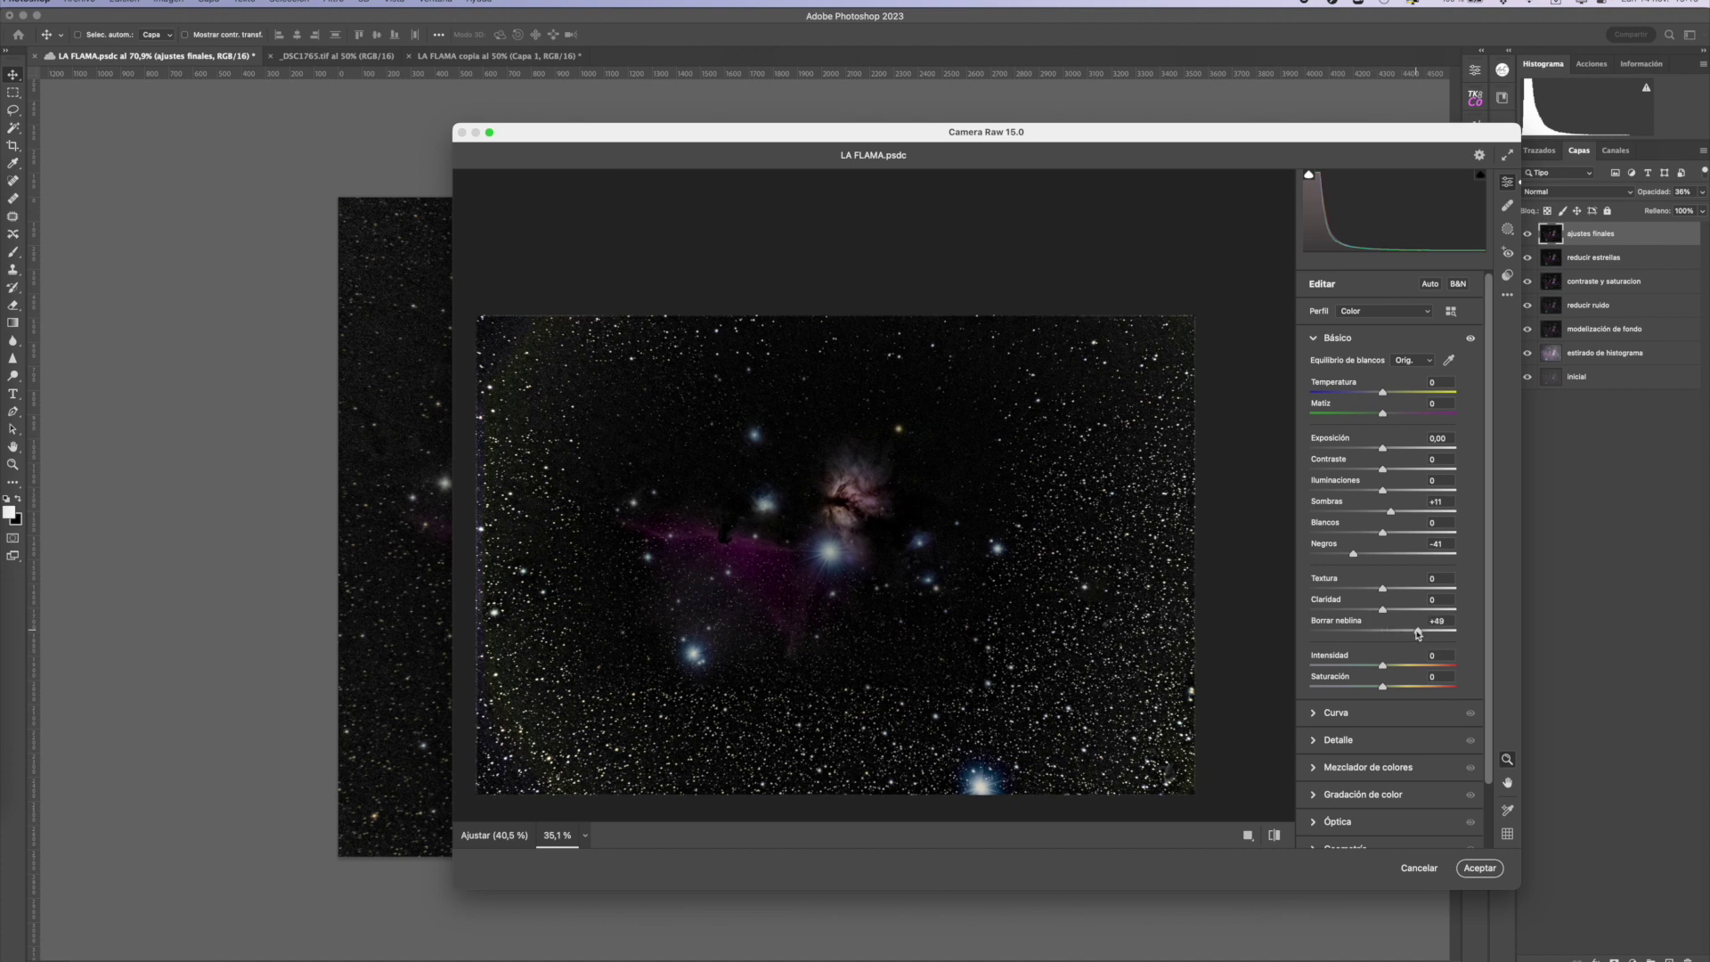
mouse_move(1416, 634)
left_mouse_down()
mouse_move(1476, 634)
mouse_move(1355, 632)
mouse_move(1420, 635)
left_mouse_up()
mouse_move(1383, 667)
left_mouse_down()
mouse_move(1407, 668)
mouse_move(1396, 696)
left_mouse_up()
scroll(1493, 735, "down", 2)
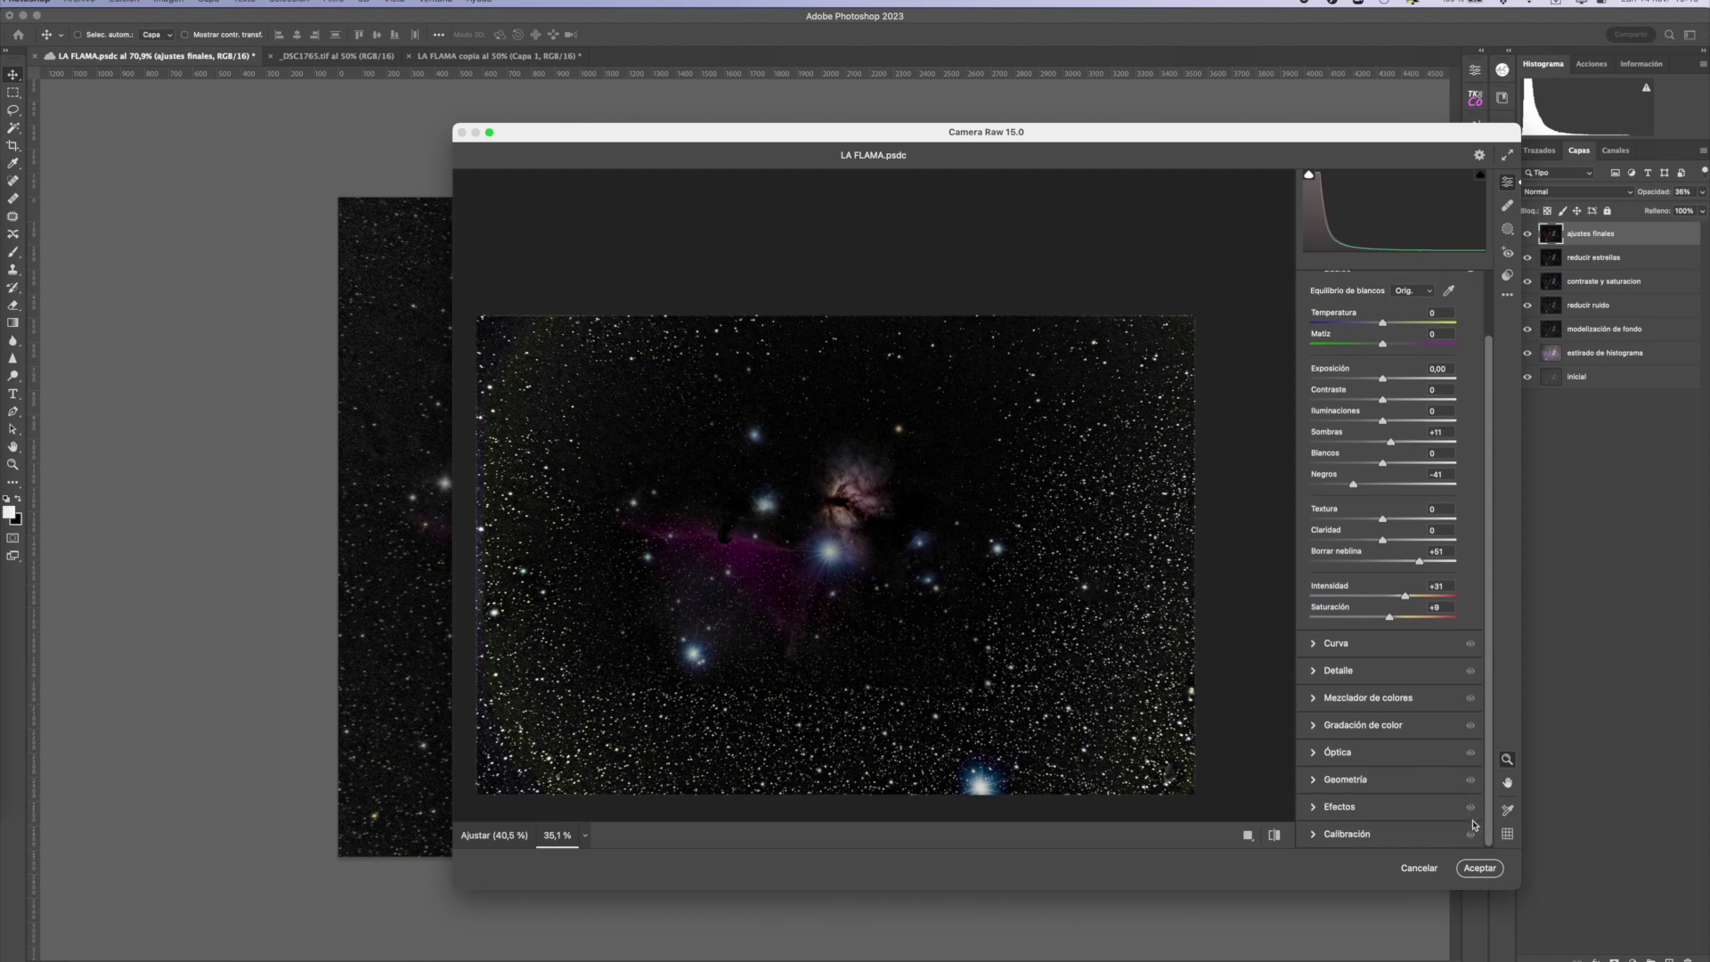
left_click(998, 404)
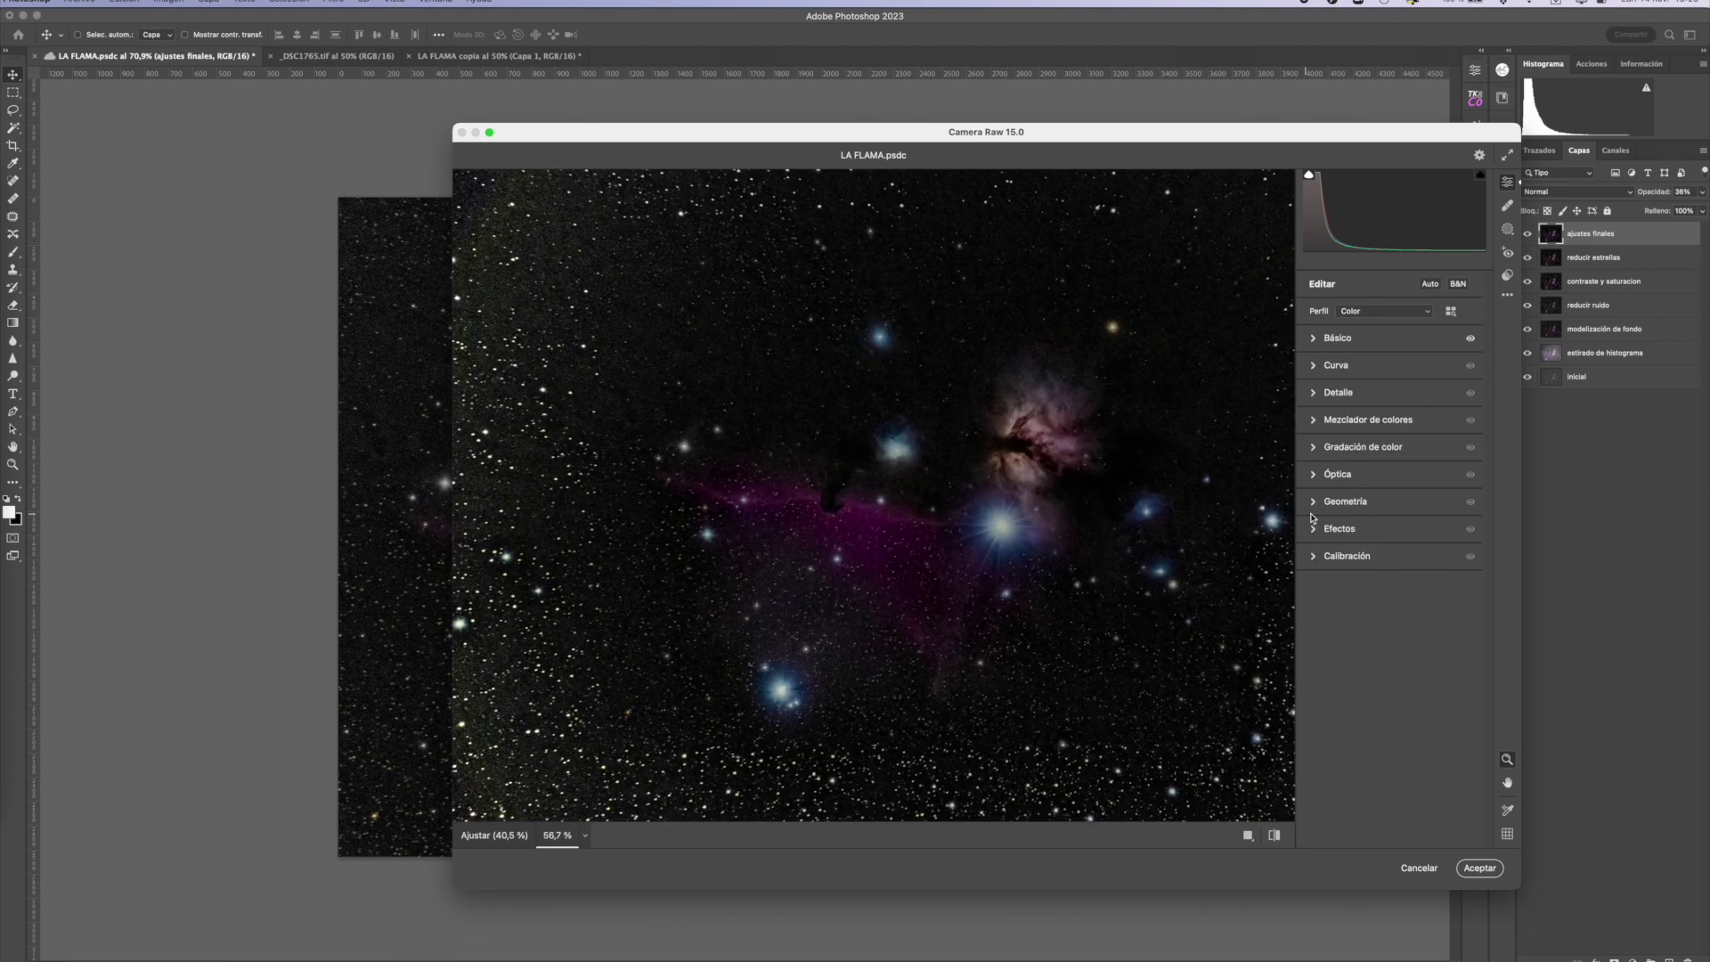
left_click(1336, 339)
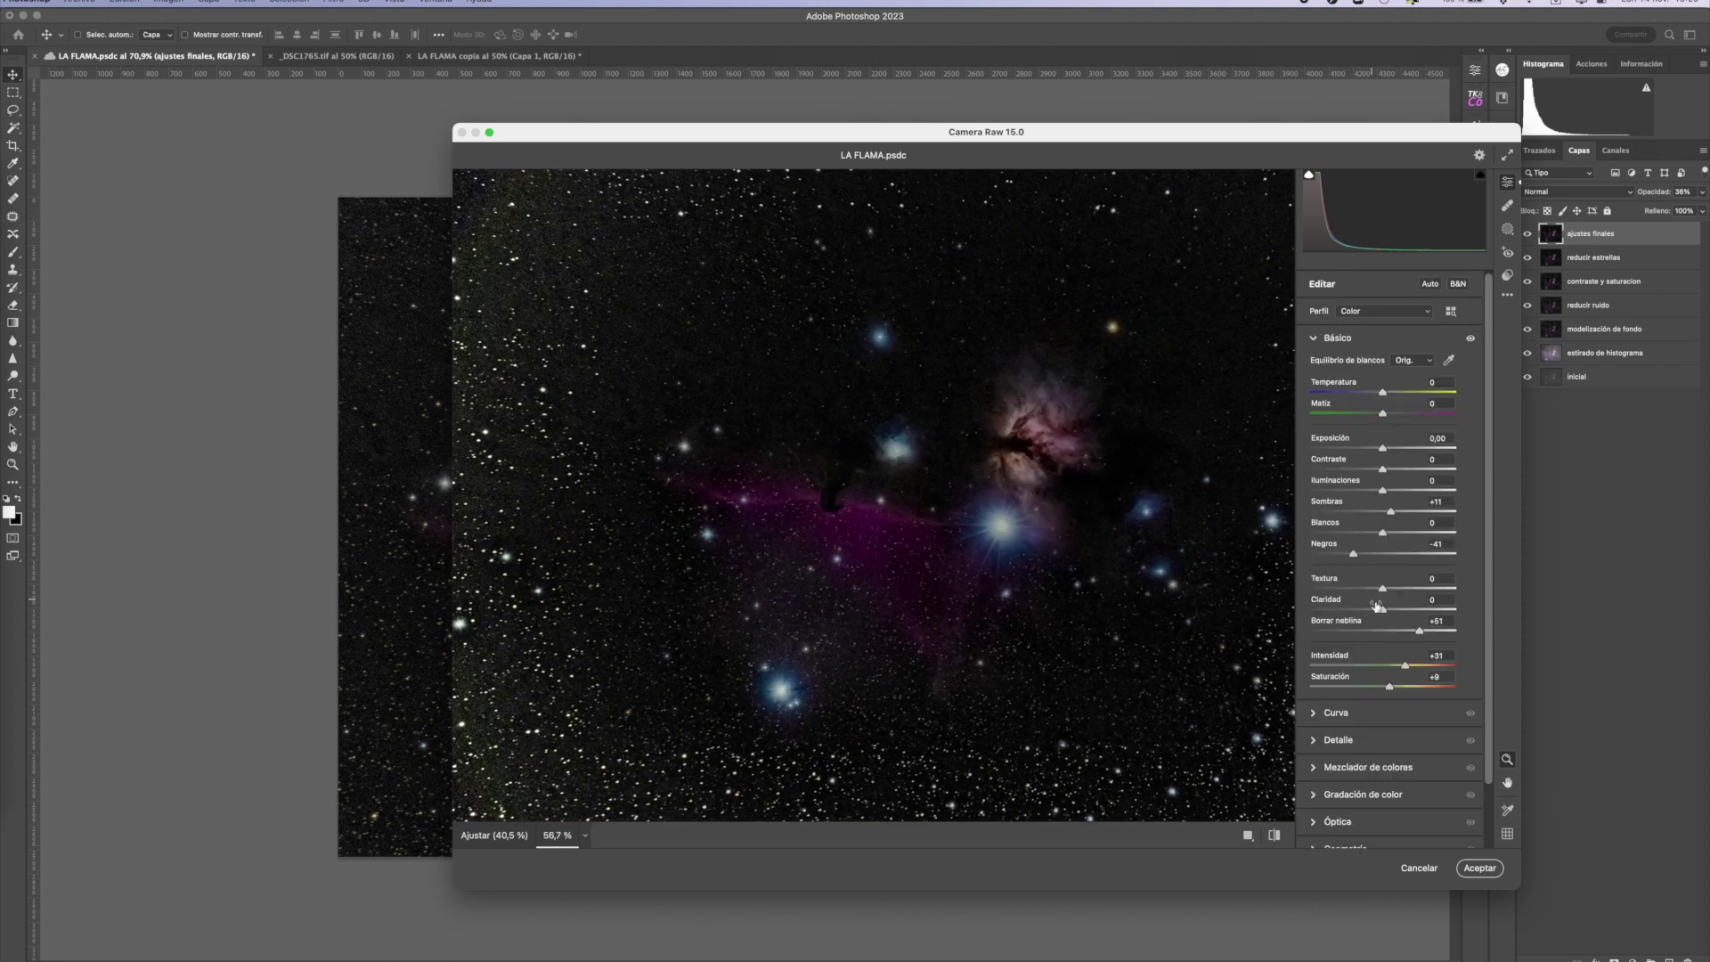
left_click_drag(1385, 611, 1394, 612)
left_click_drag(1395, 611, 1398, 611)
left_click(1486, 871)
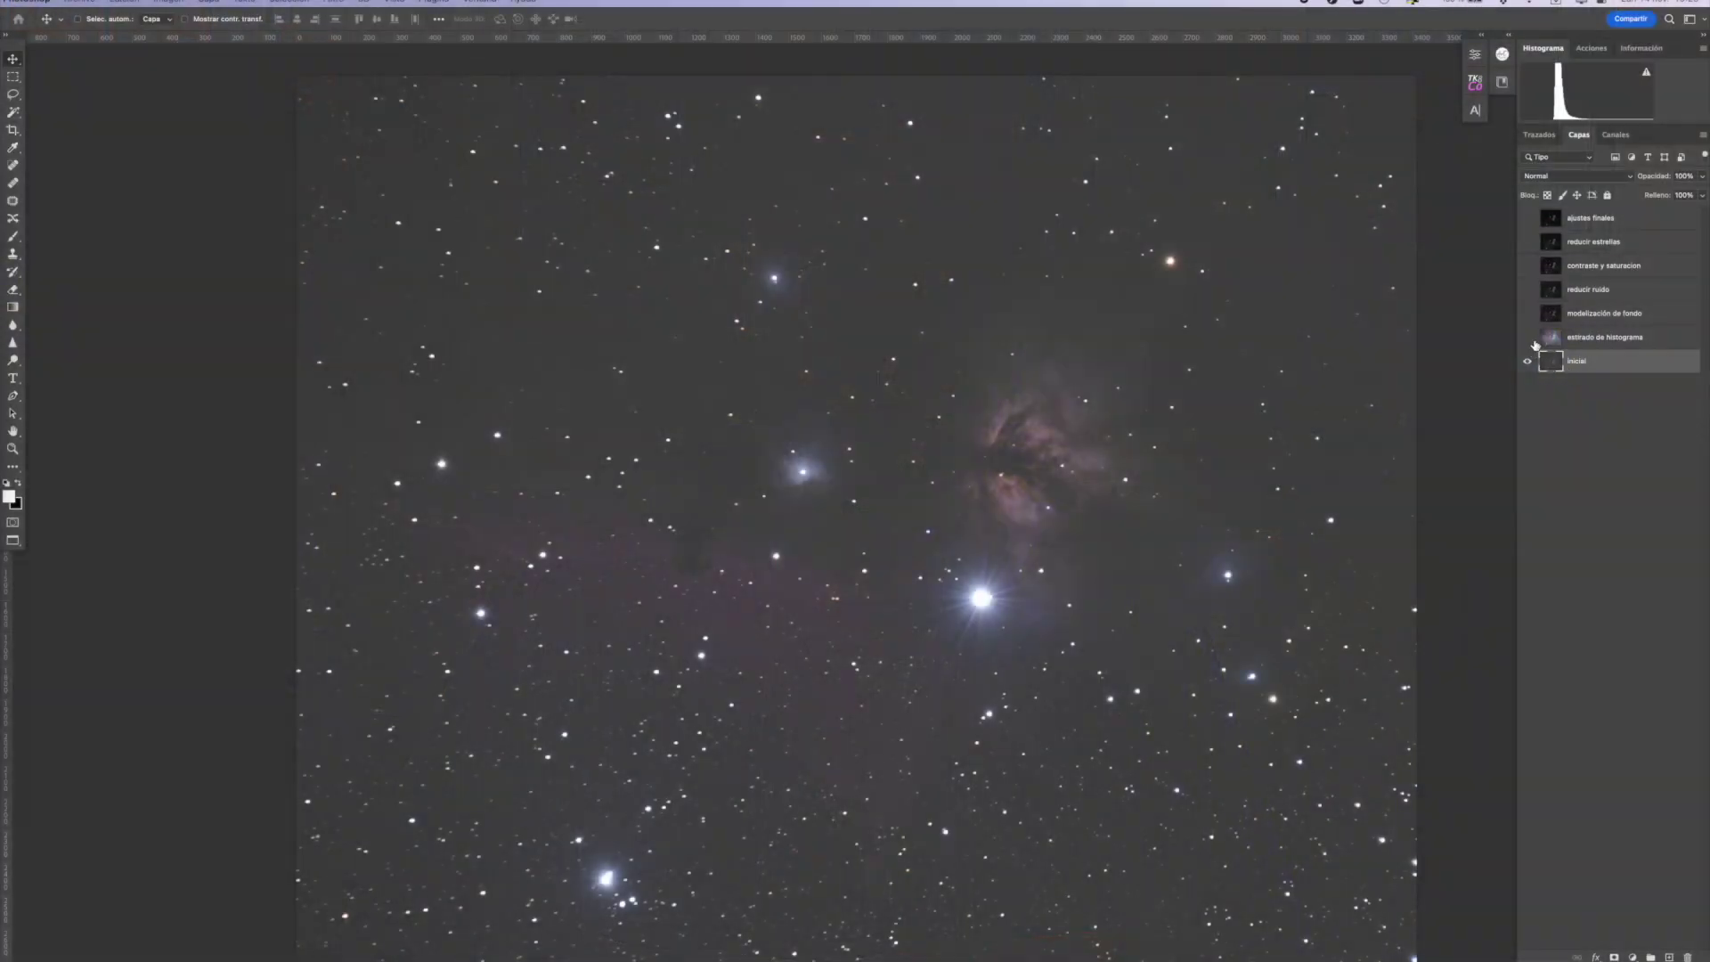
- Compare the original against the histogram stretch and background modelling layers by toggling their visibility
left_click(1528, 341)
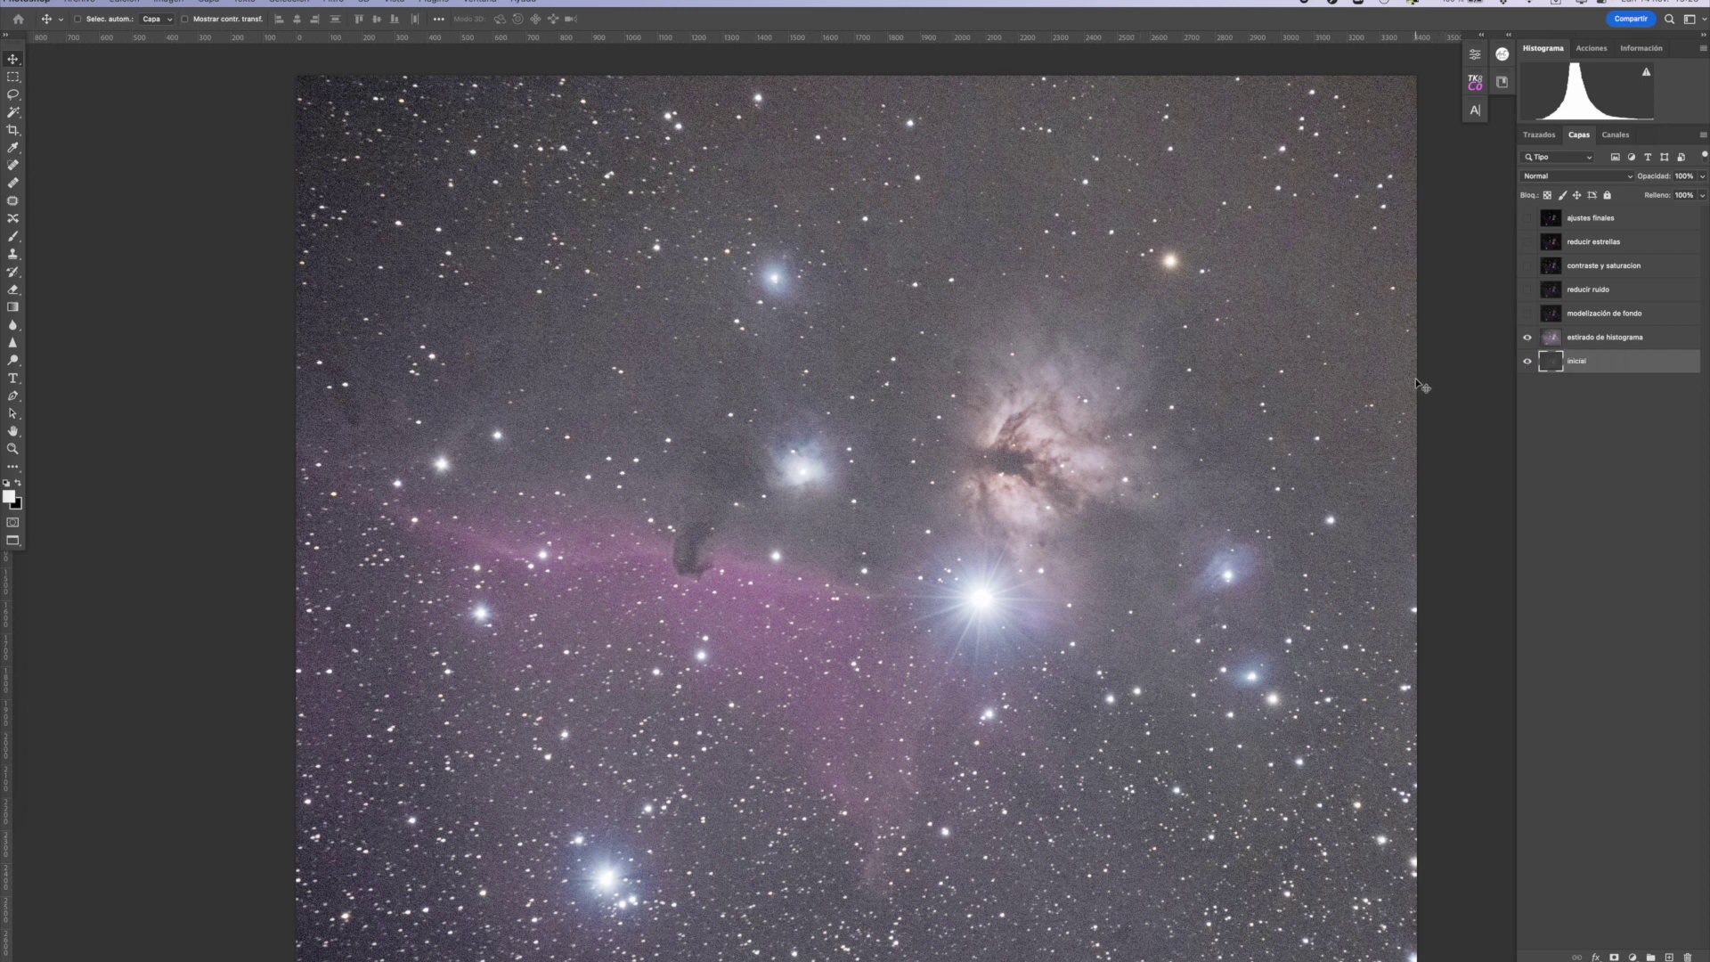
left_click(1526, 339)
left_click(1529, 313)
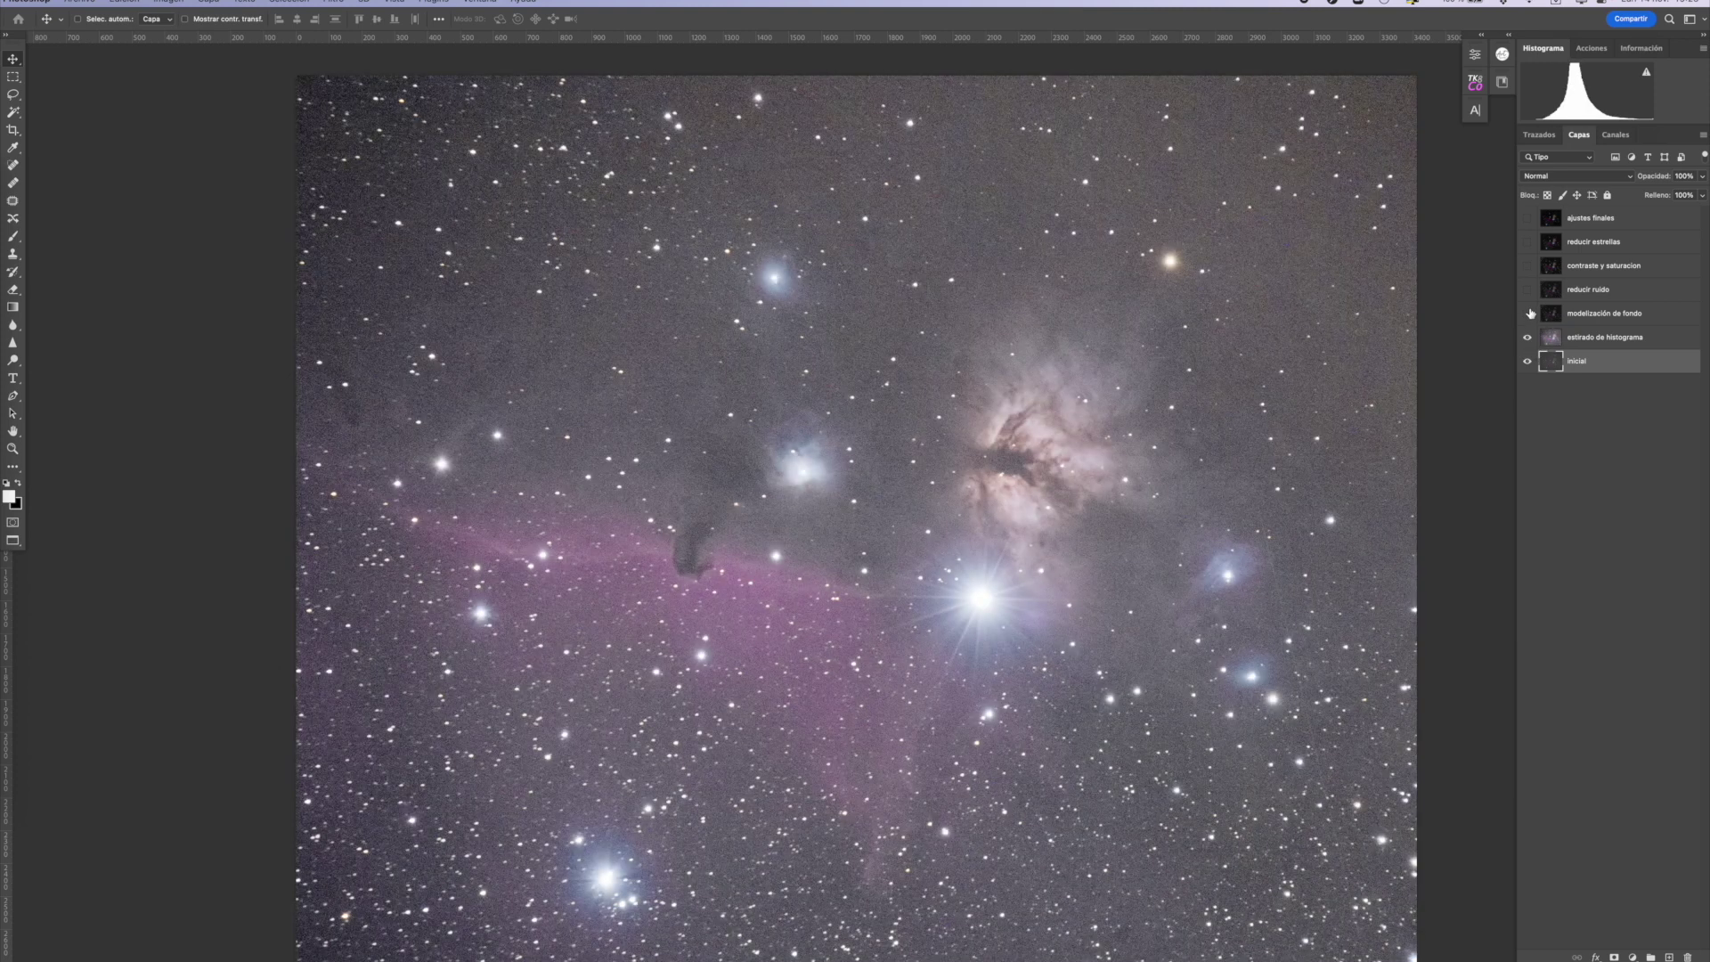
left_click(1530, 314)
left_click(1528, 314)
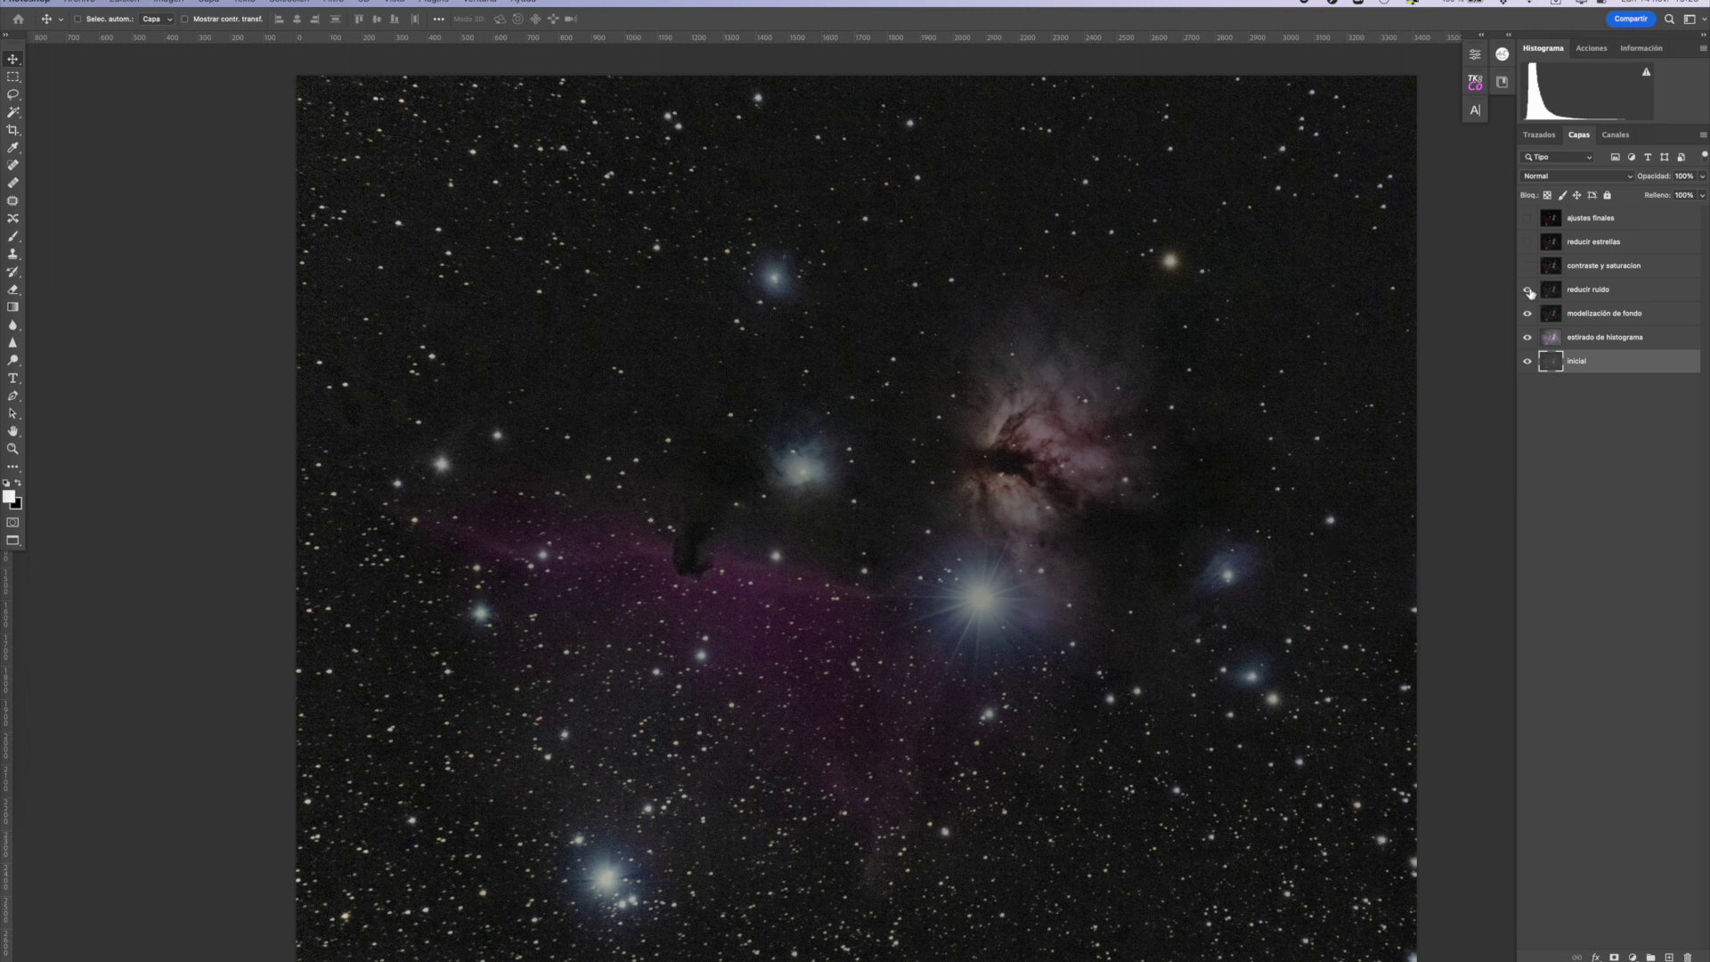
- Reveal contrast y saturacion, reducir estrellas and ajustes finales in turn, then view full-screen
left_click(1528, 266)
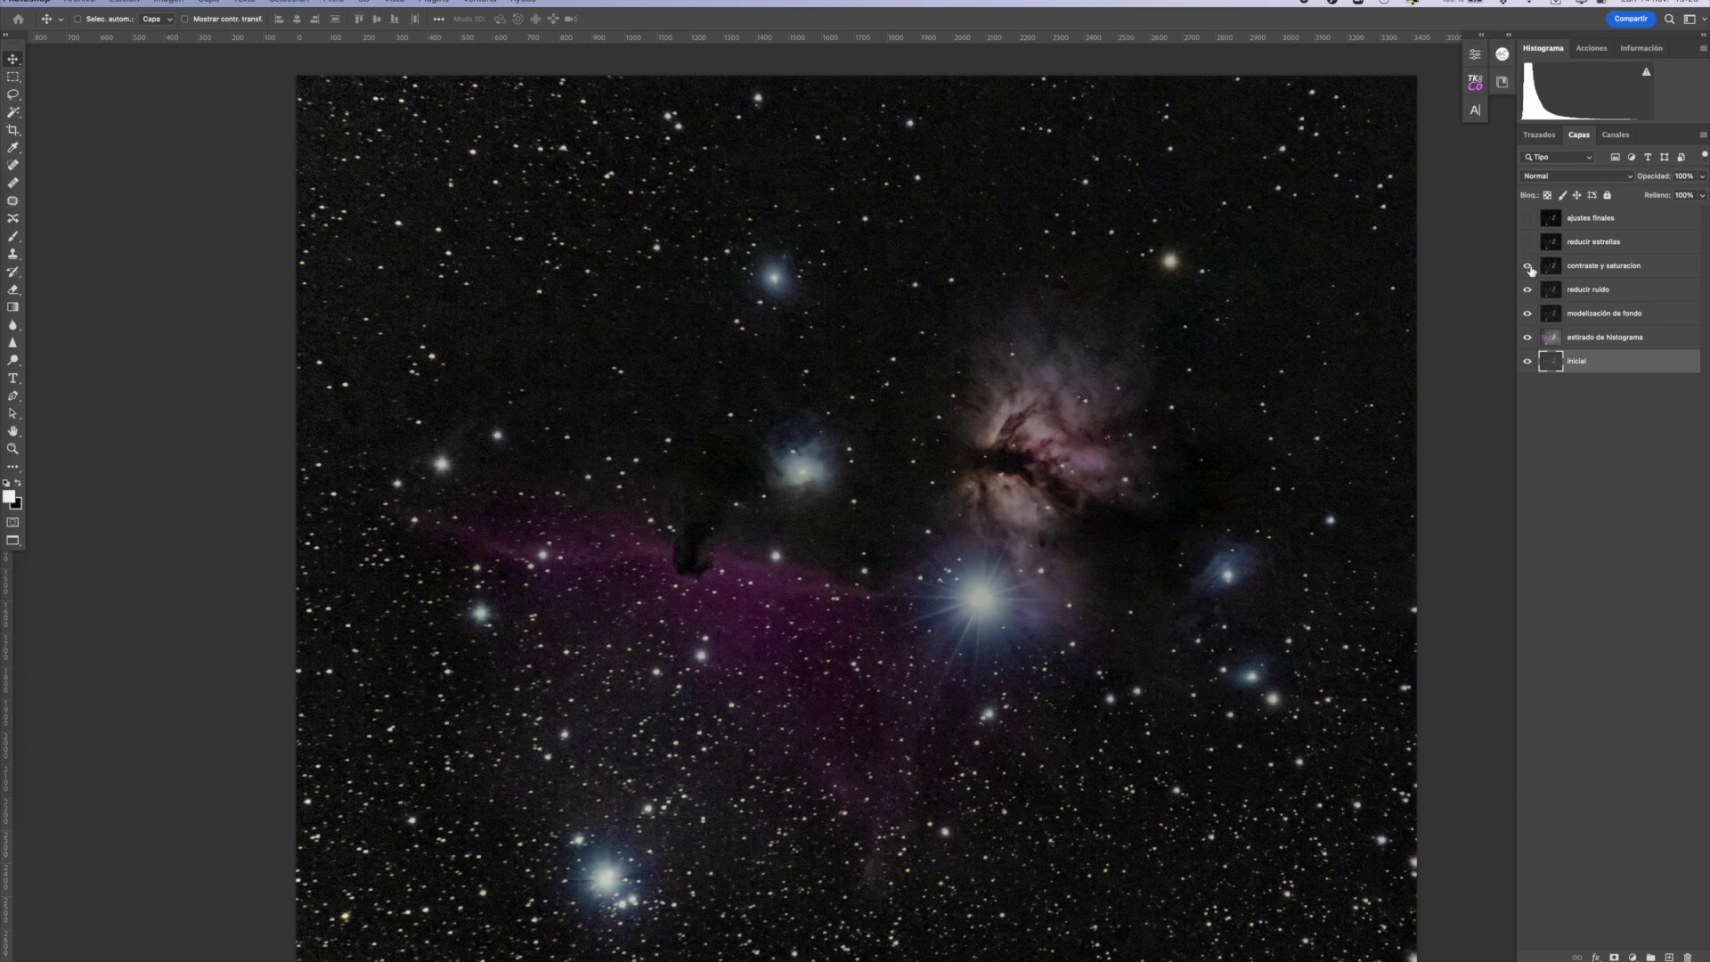
left_click(1528, 266)
left_click(1529, 243)
left_click(1528, 219)
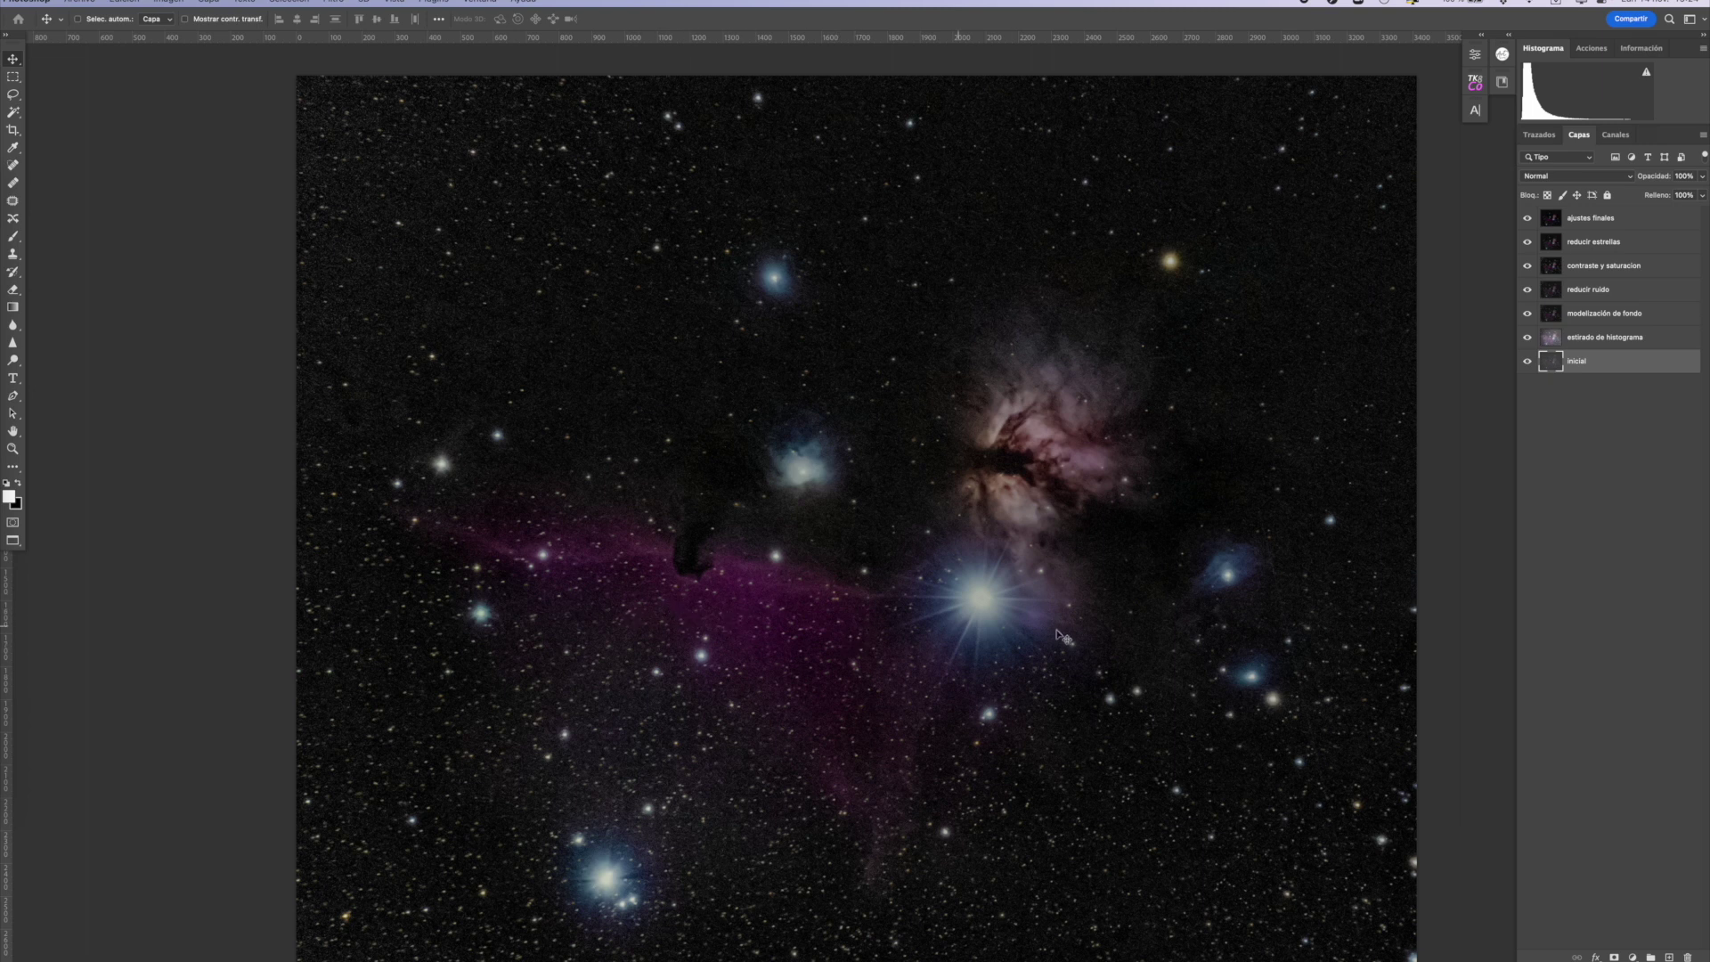
left_click(1629, 220)
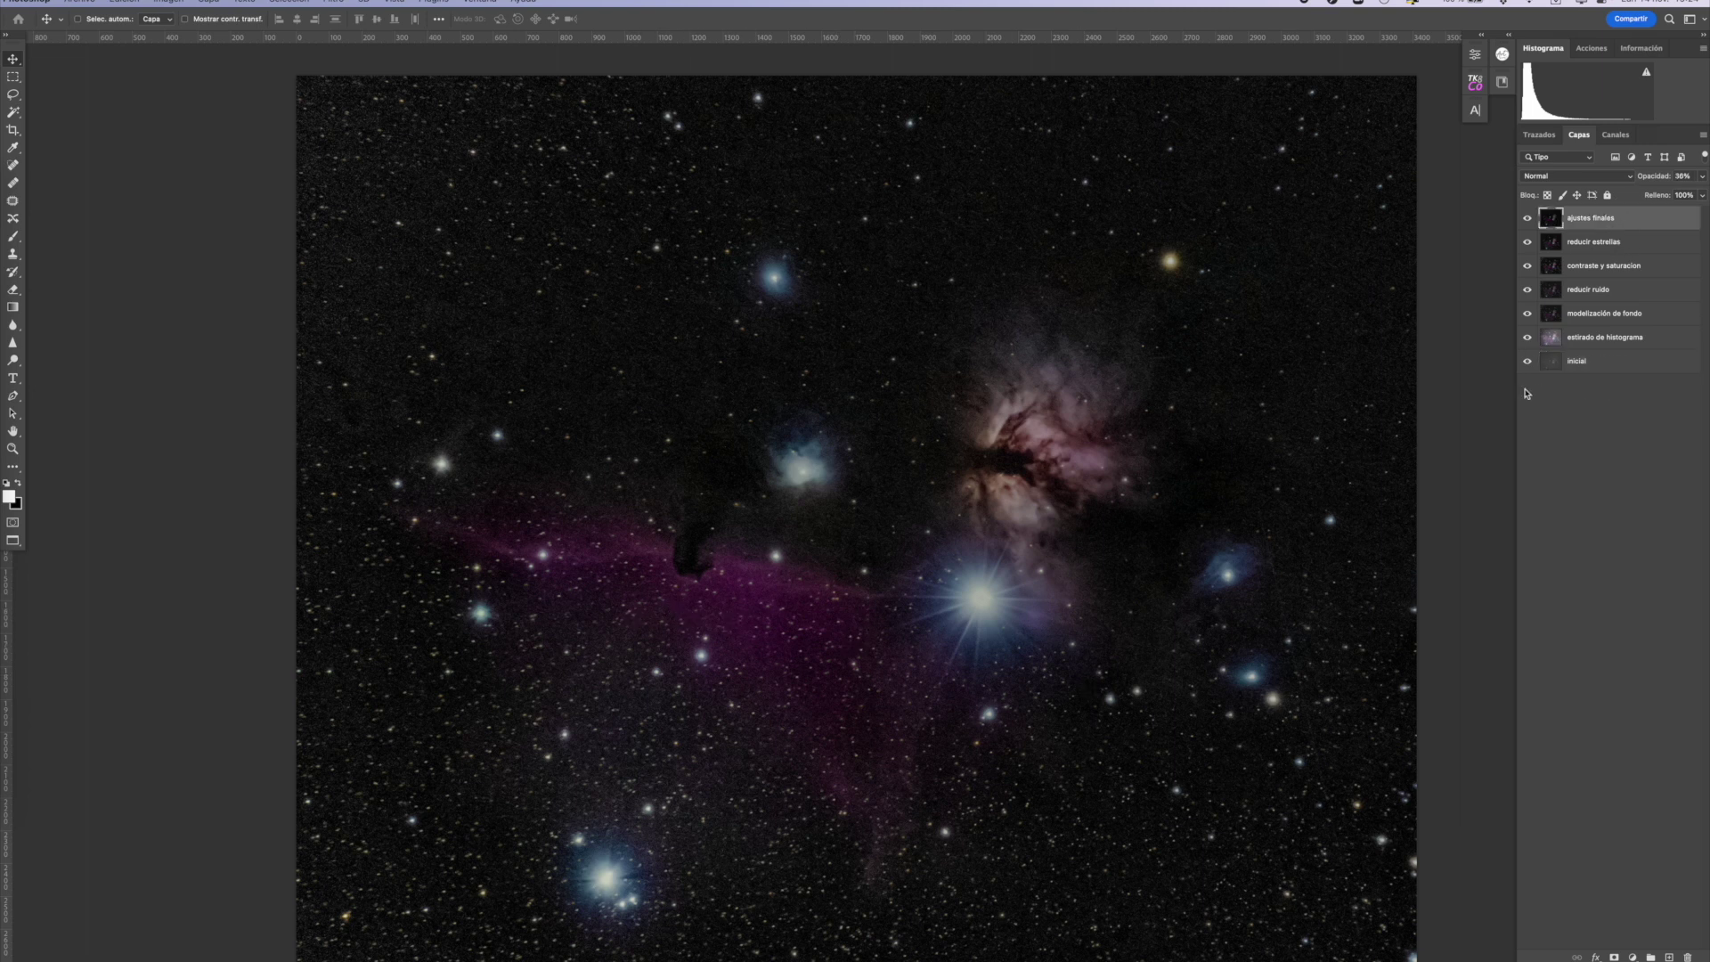
key("Tab")
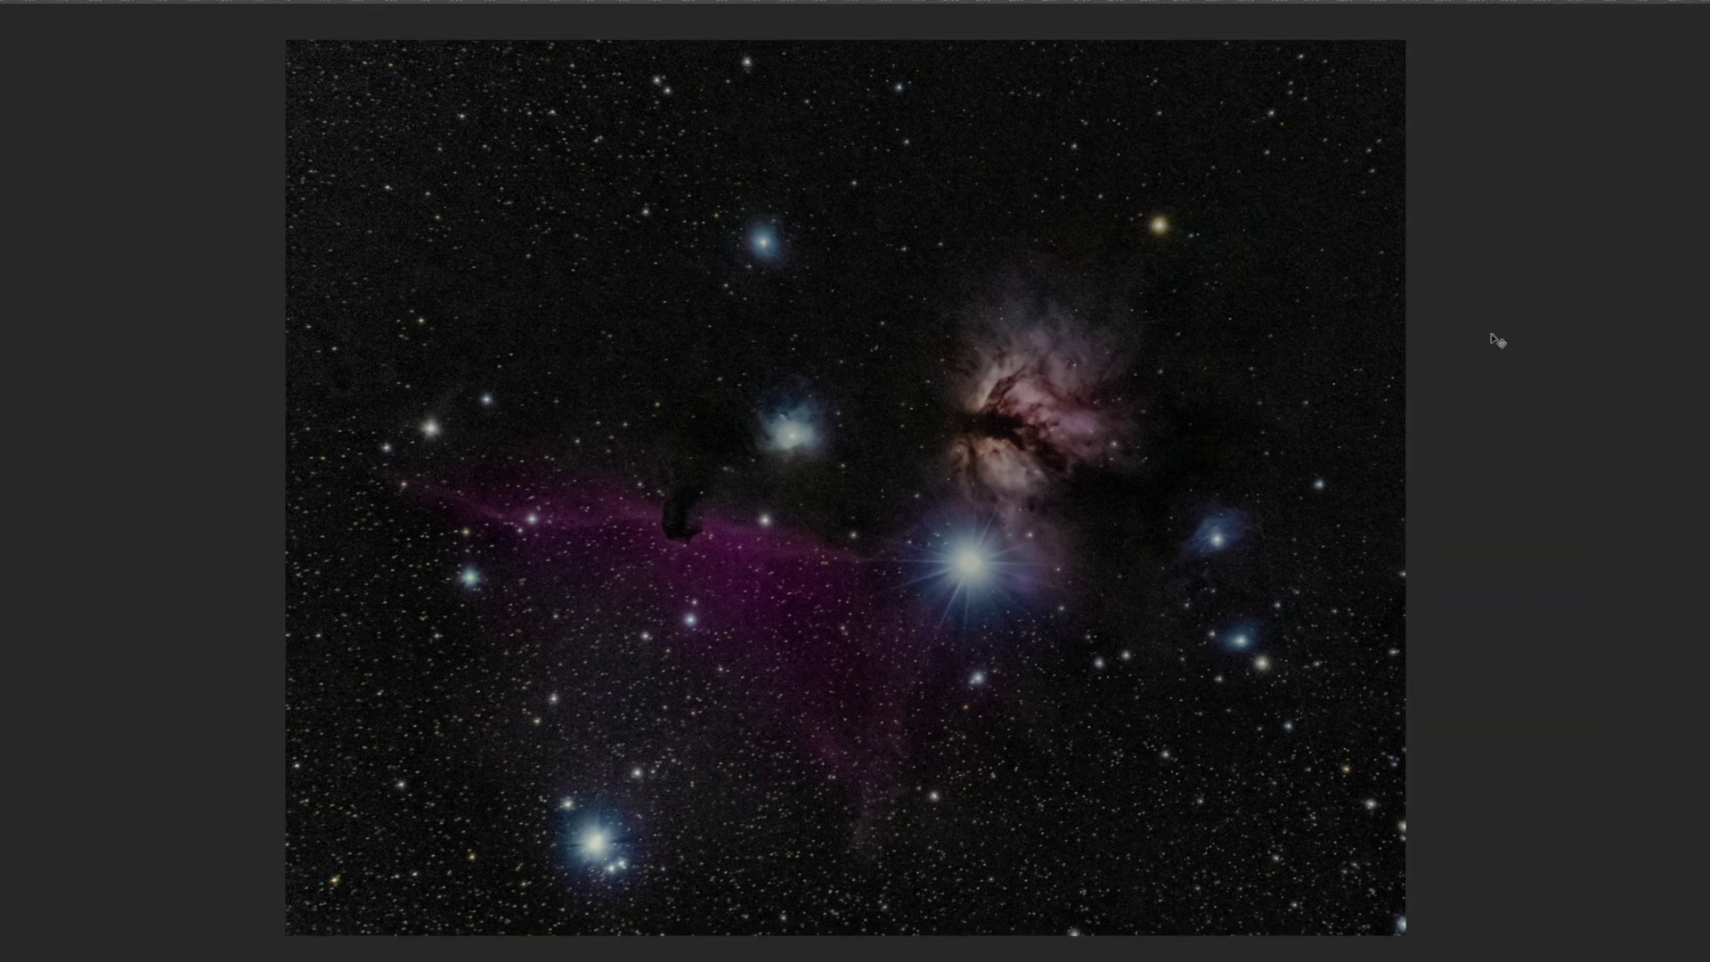